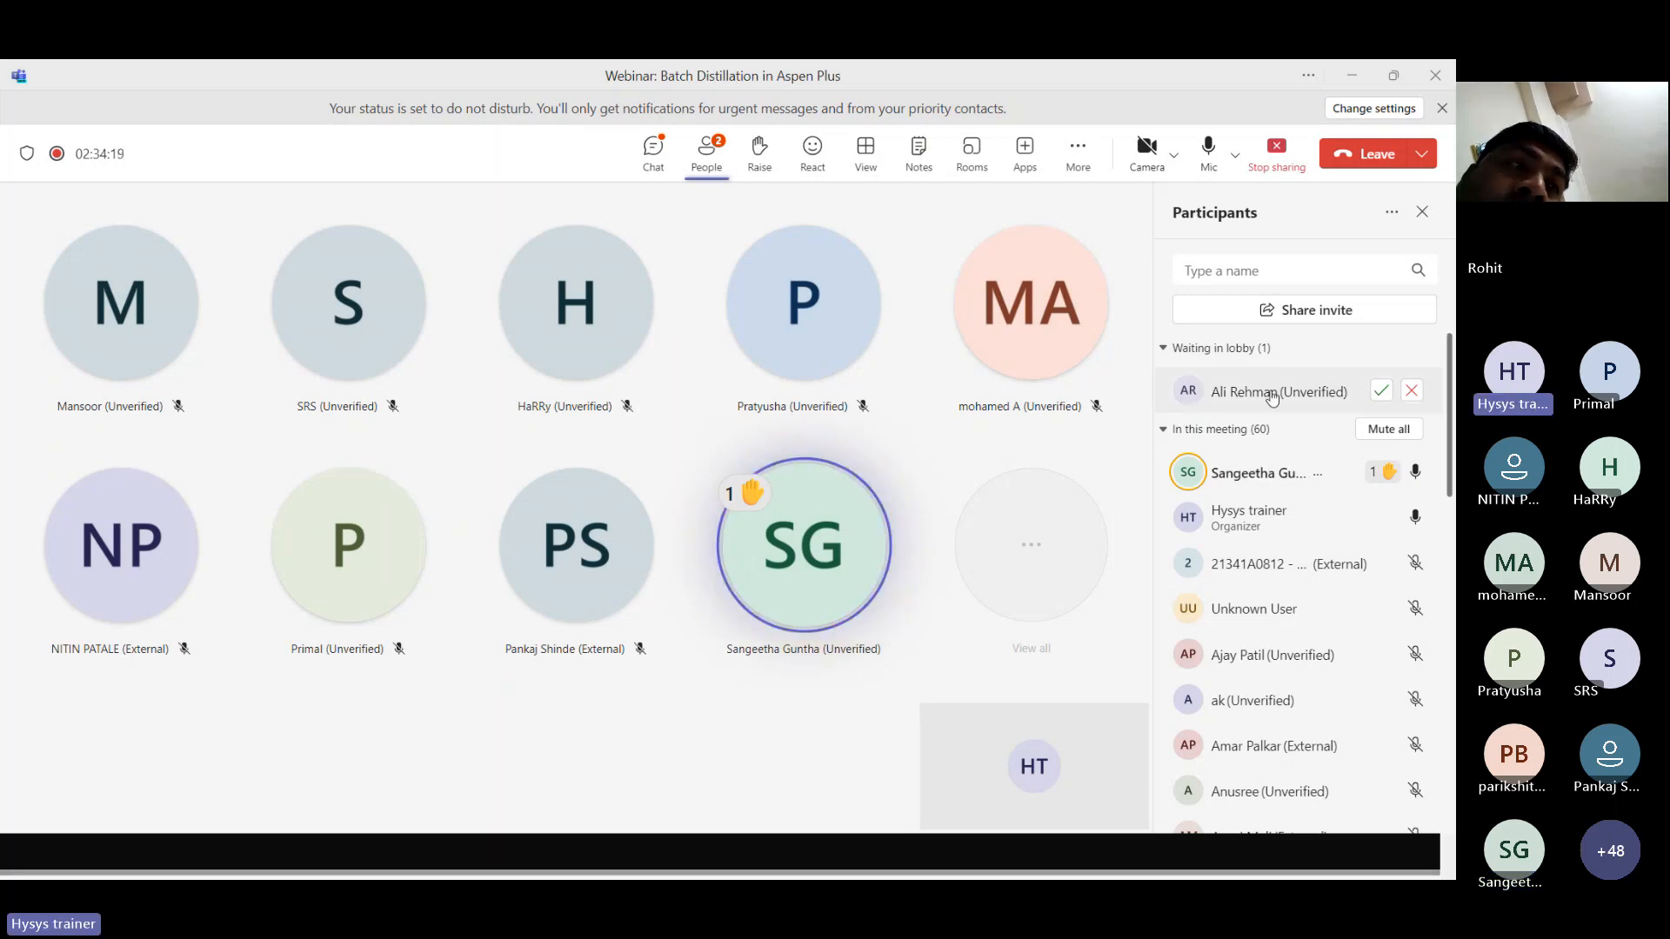
Admit each participant waiting in the lobby to the webinar meeting.
left_click(1381, 390)
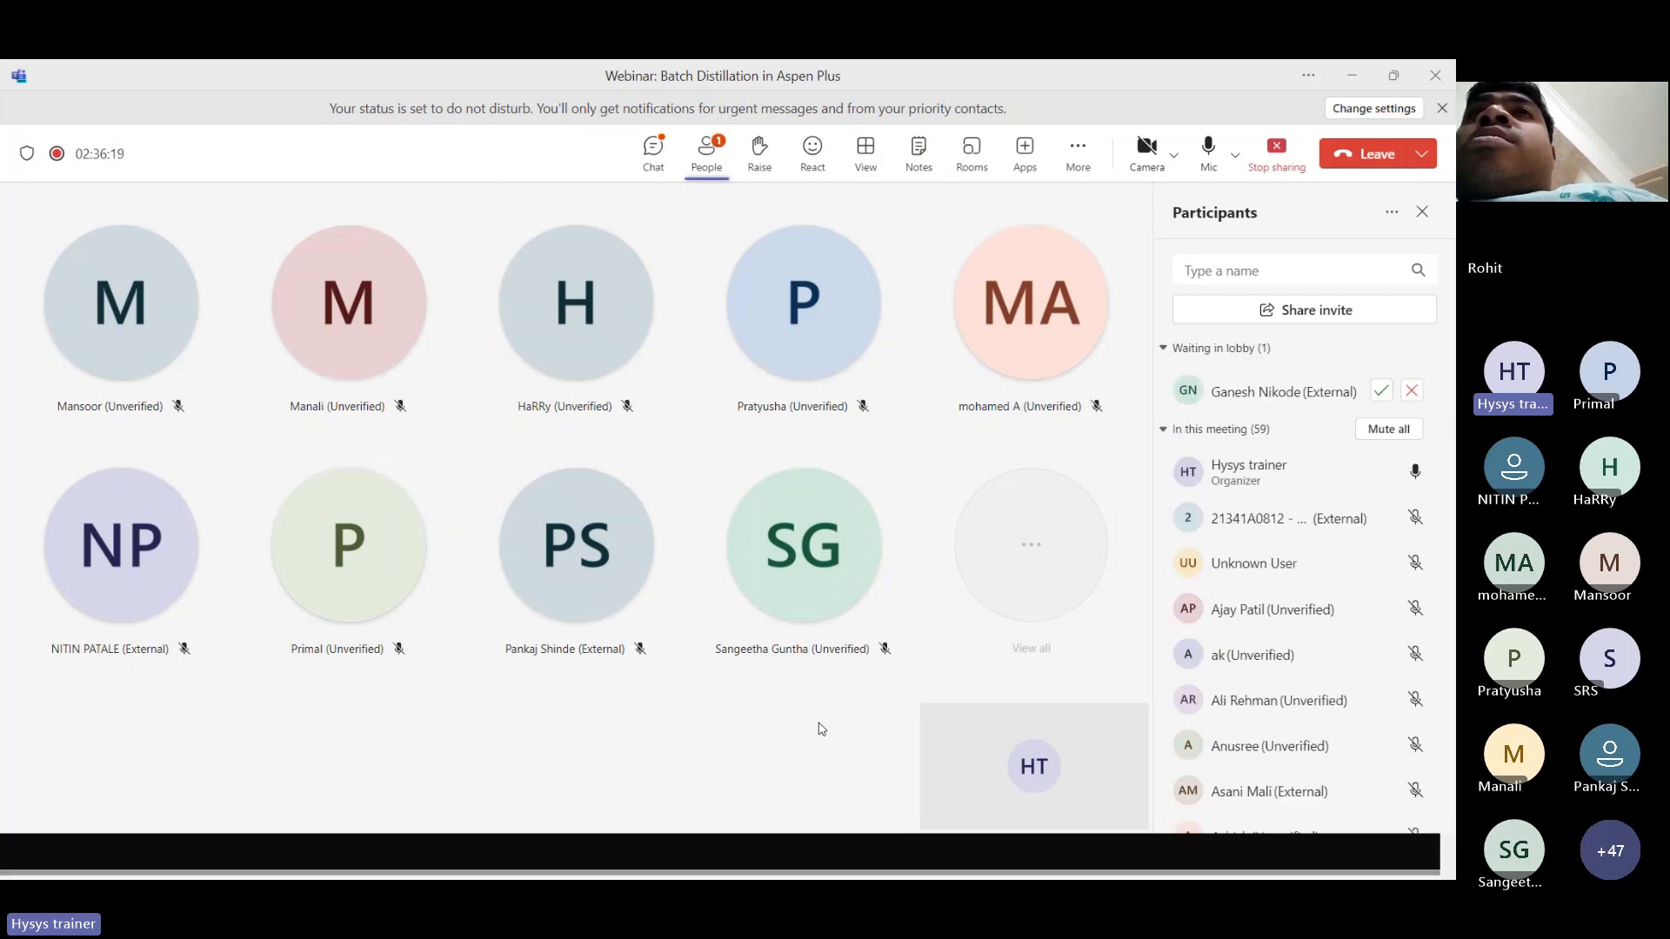
left_click(1379, 390)
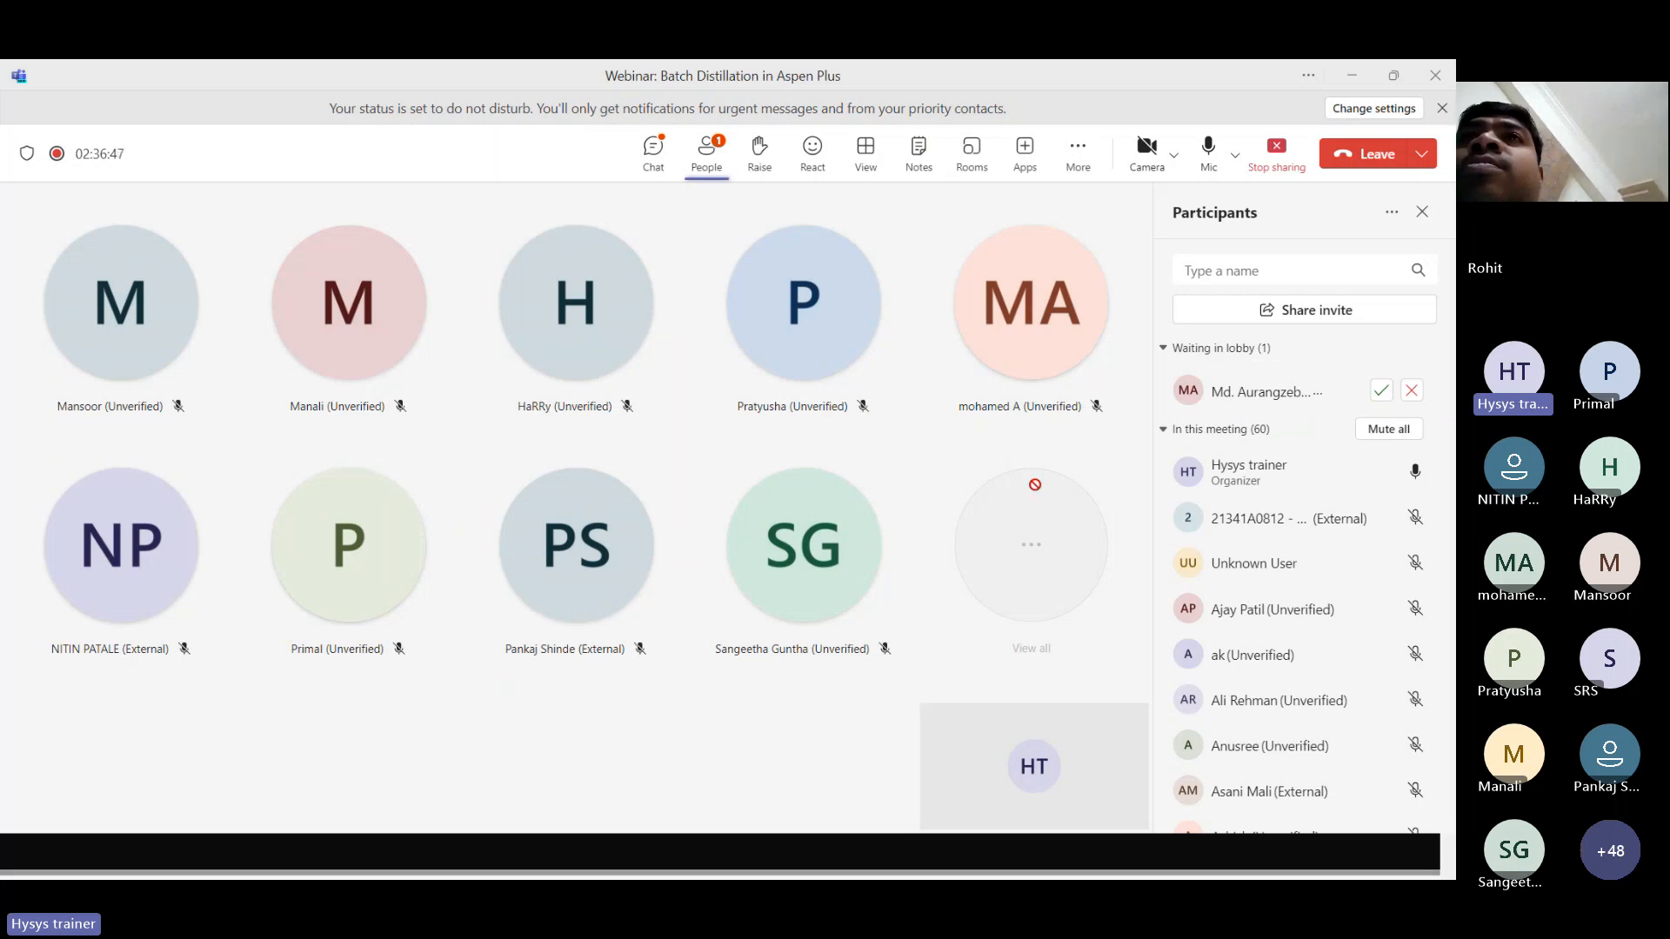
left_click(1381, 390)
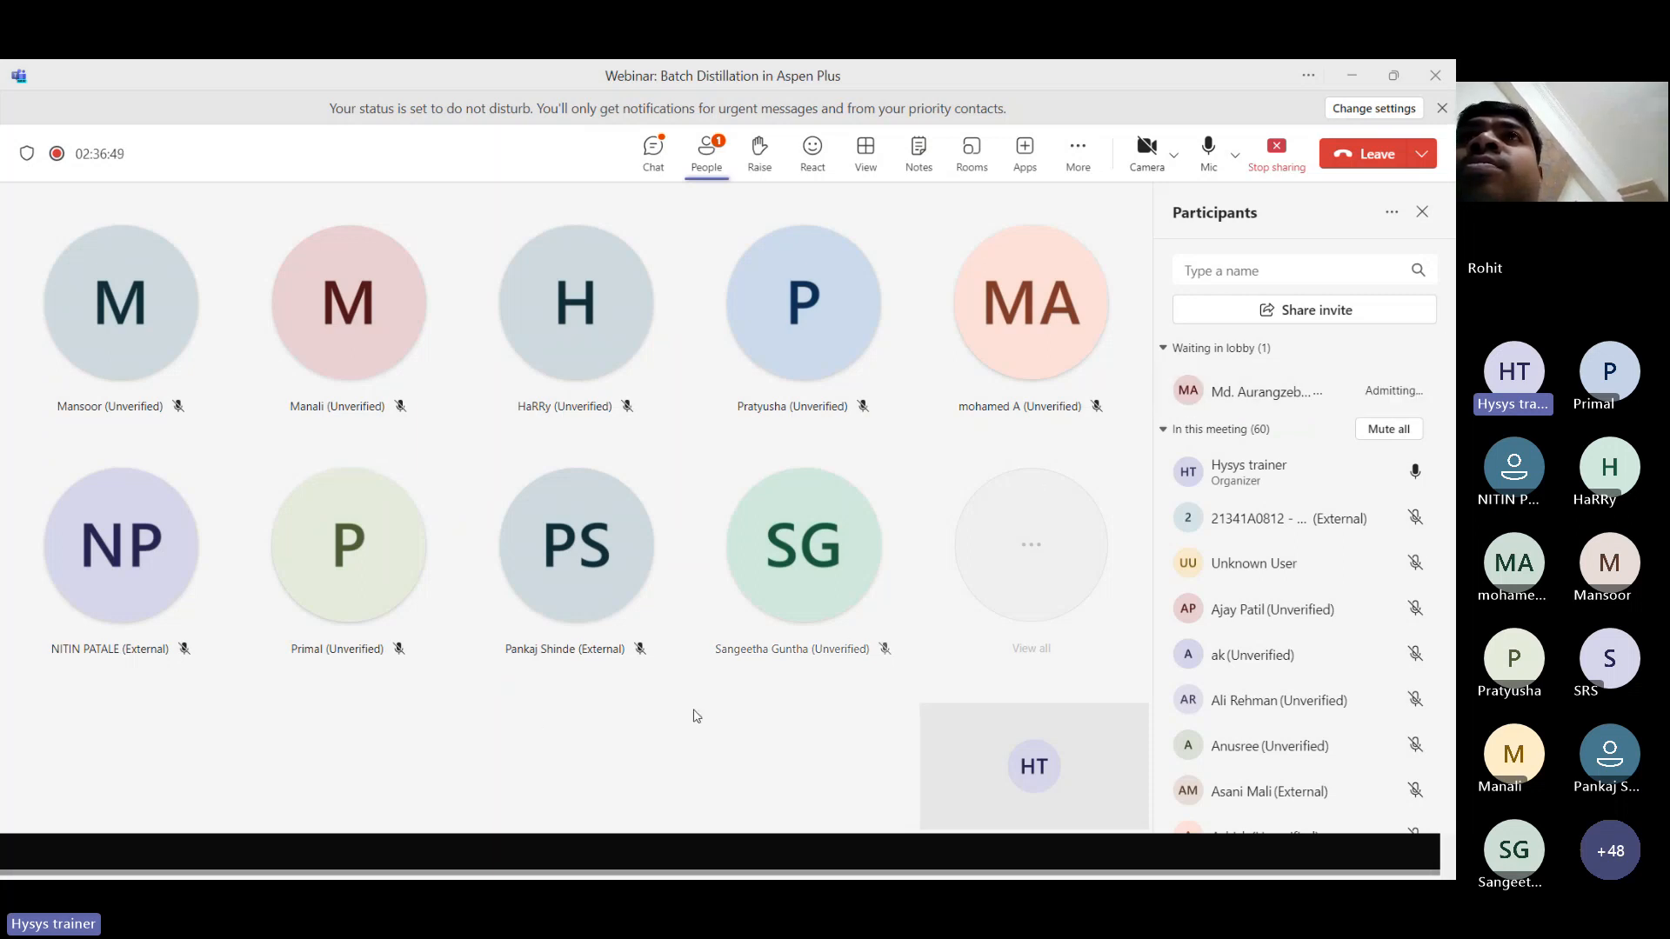
Switch to Aspen Plus and add TOLUENE to the component list in the properties environment, accepting the parameter update.
key("alt+Tab")
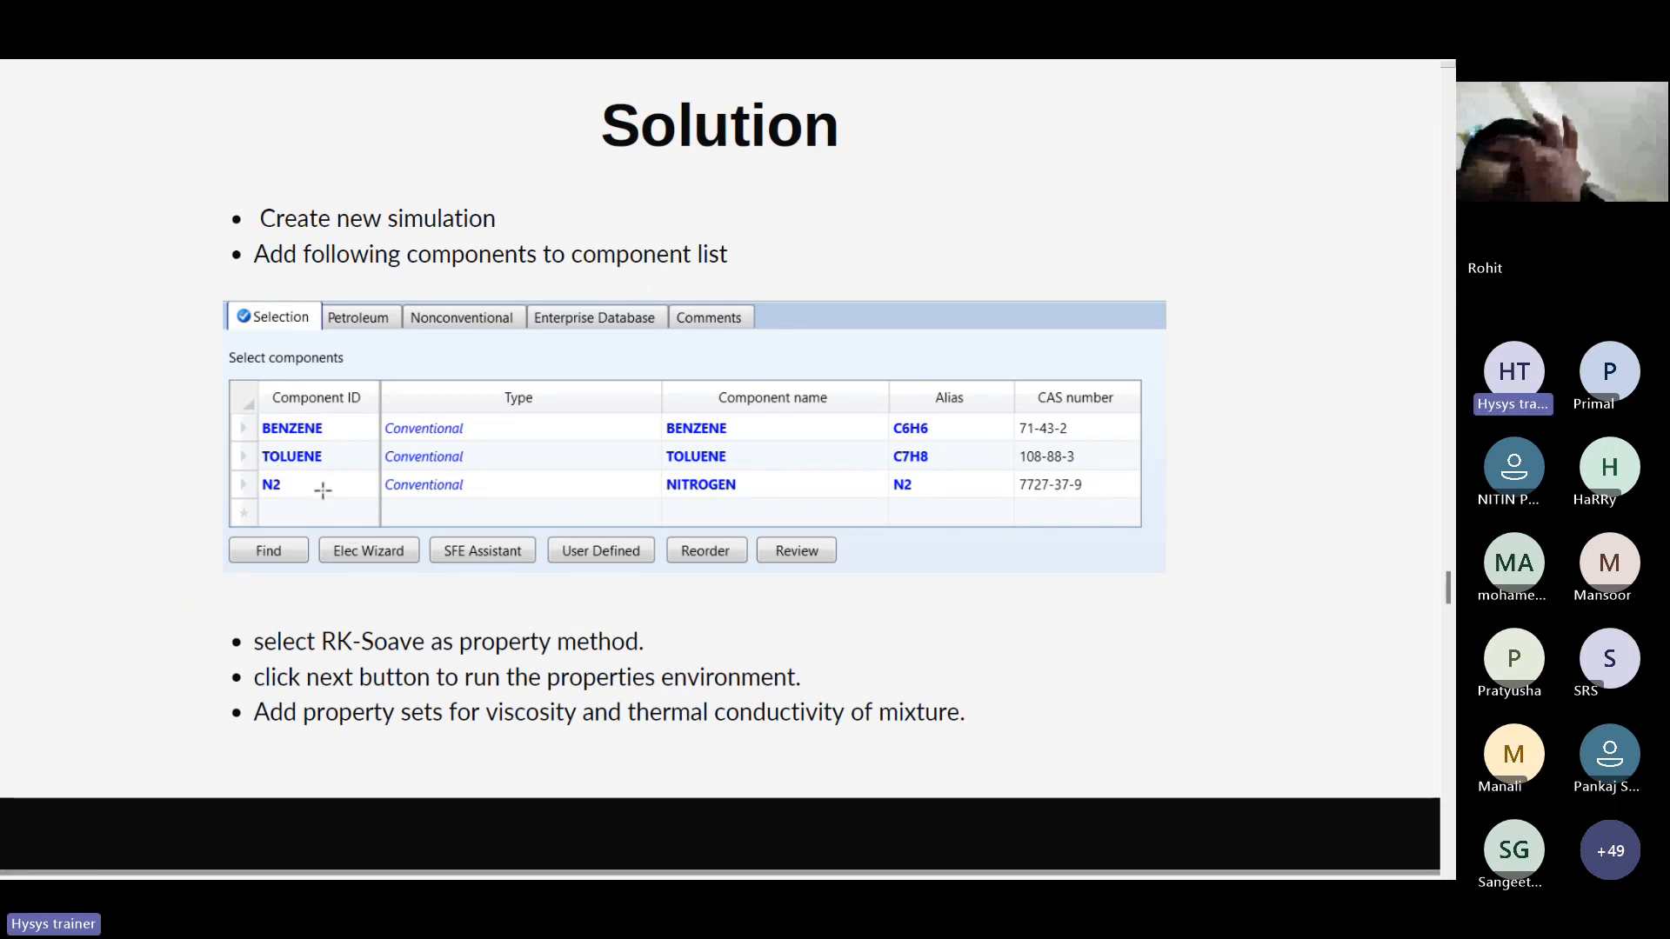
key("alt+Tab")
key("alt+Tab")
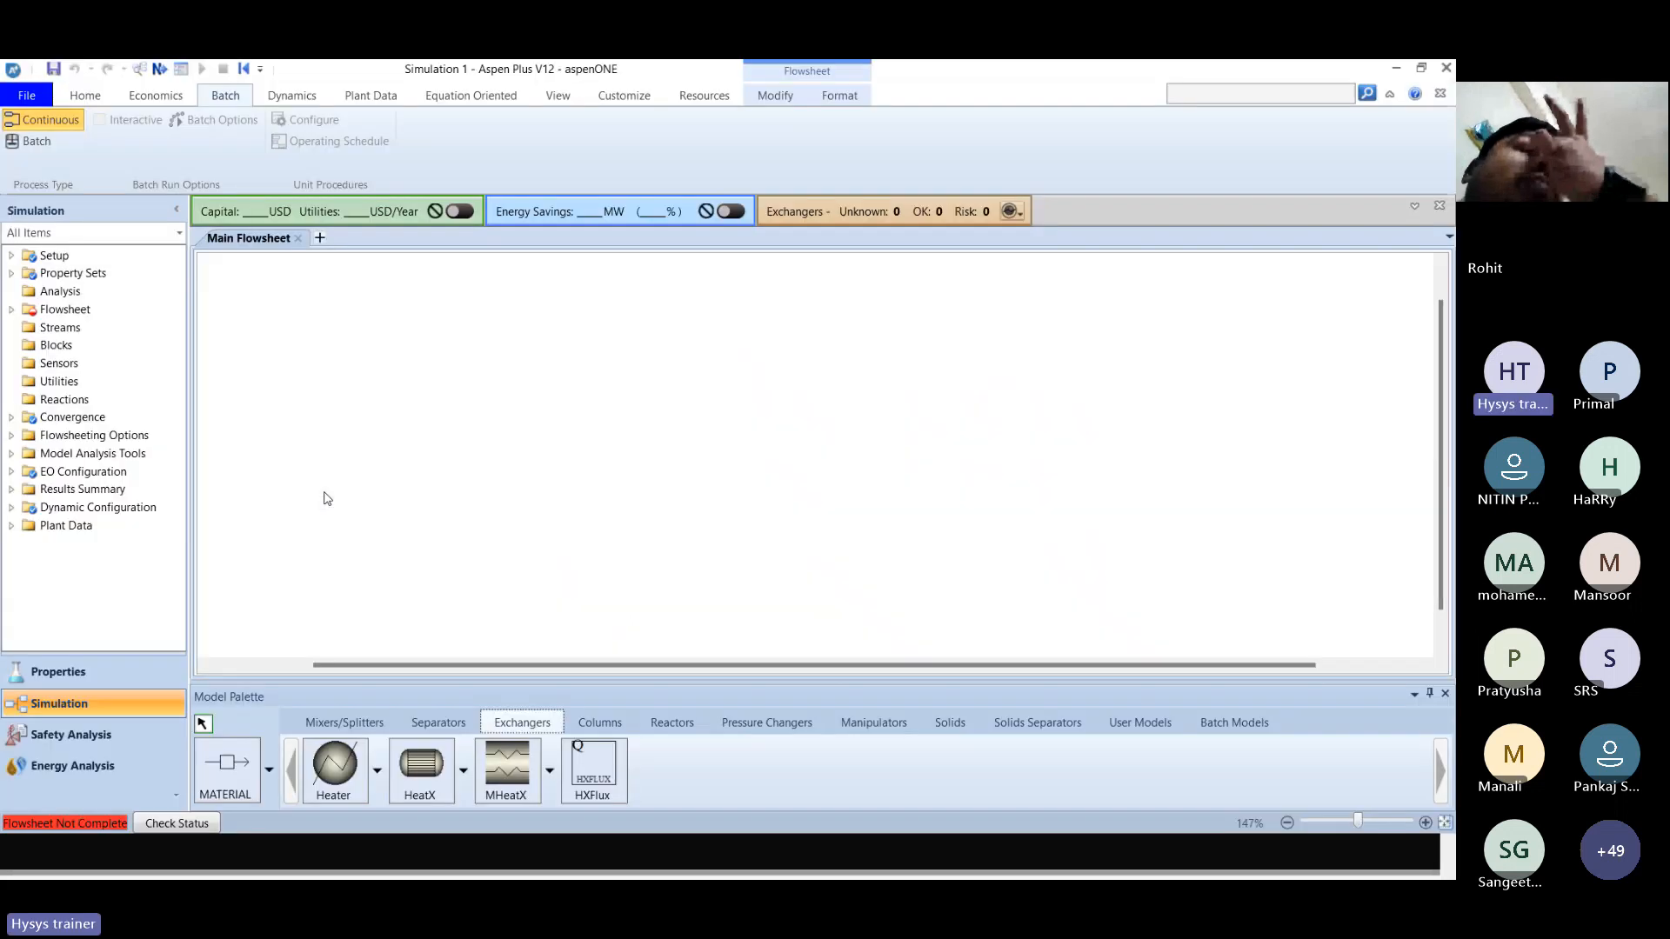
left_click(59, 672)
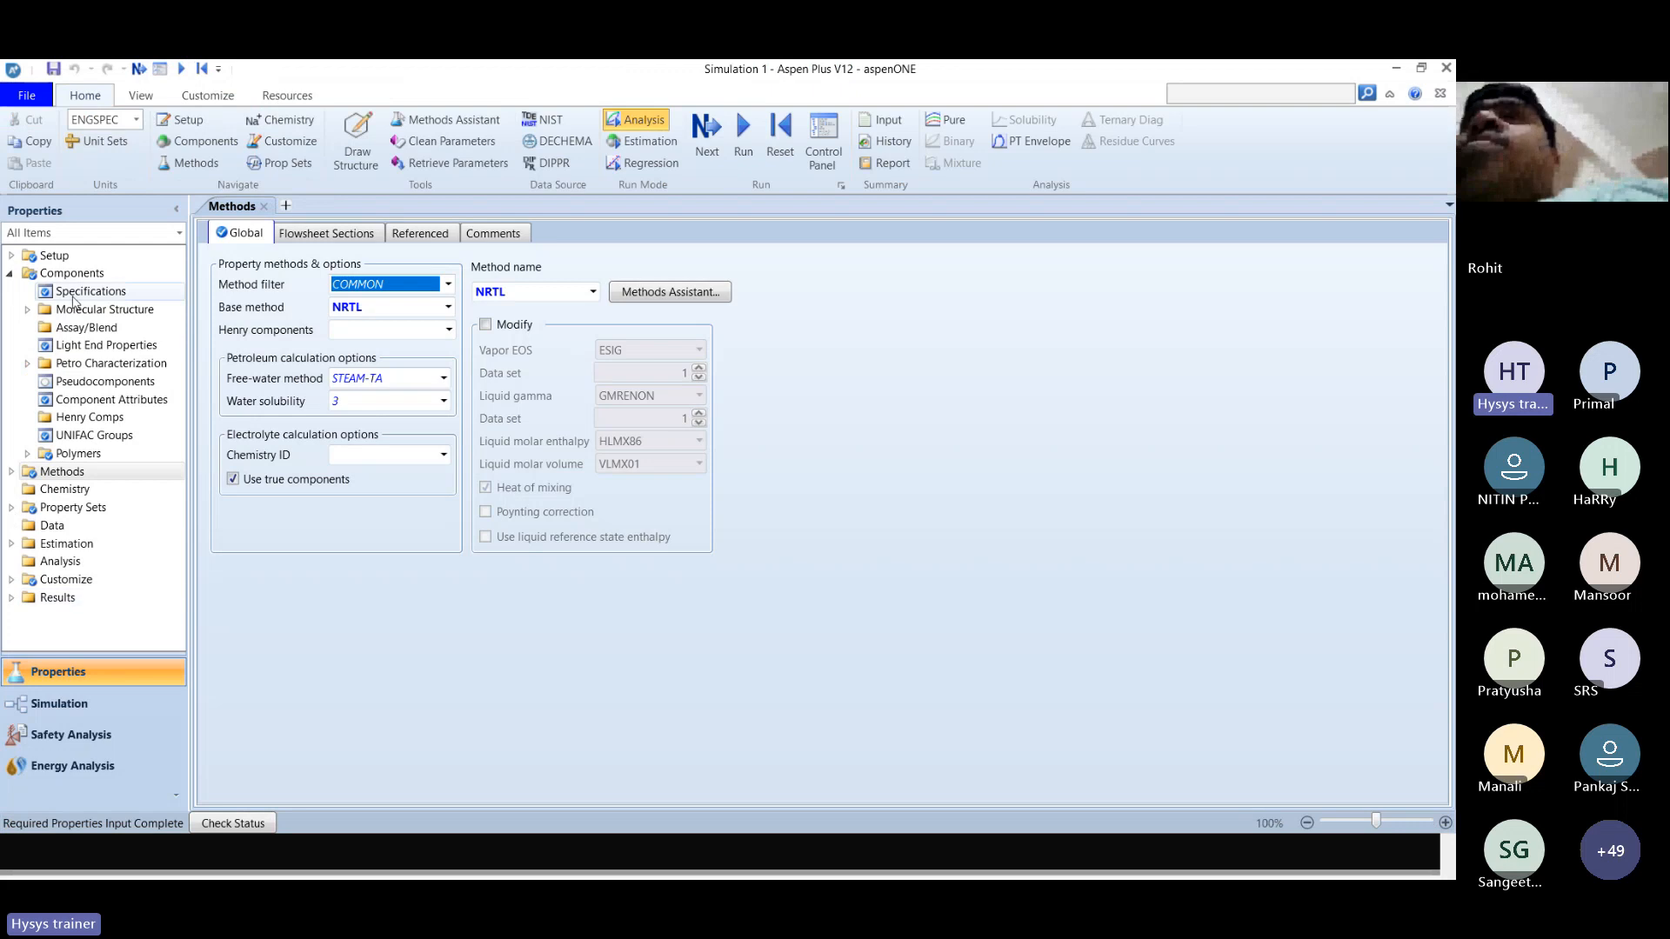
left_click(72, 274)
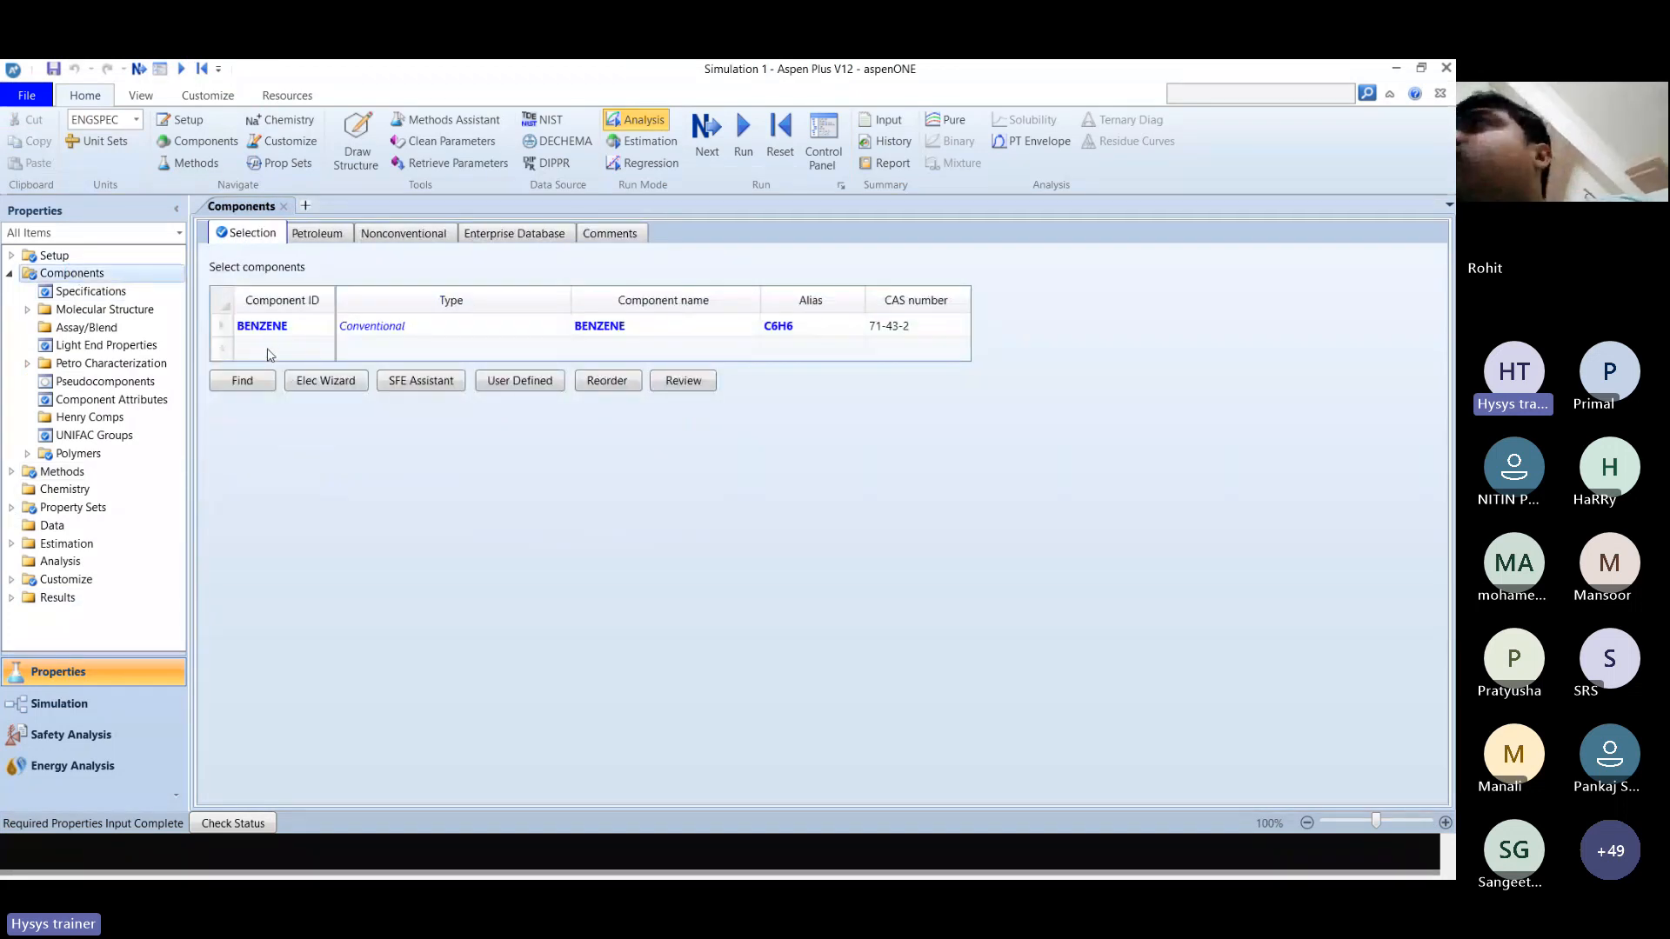
left_click(270, 350)
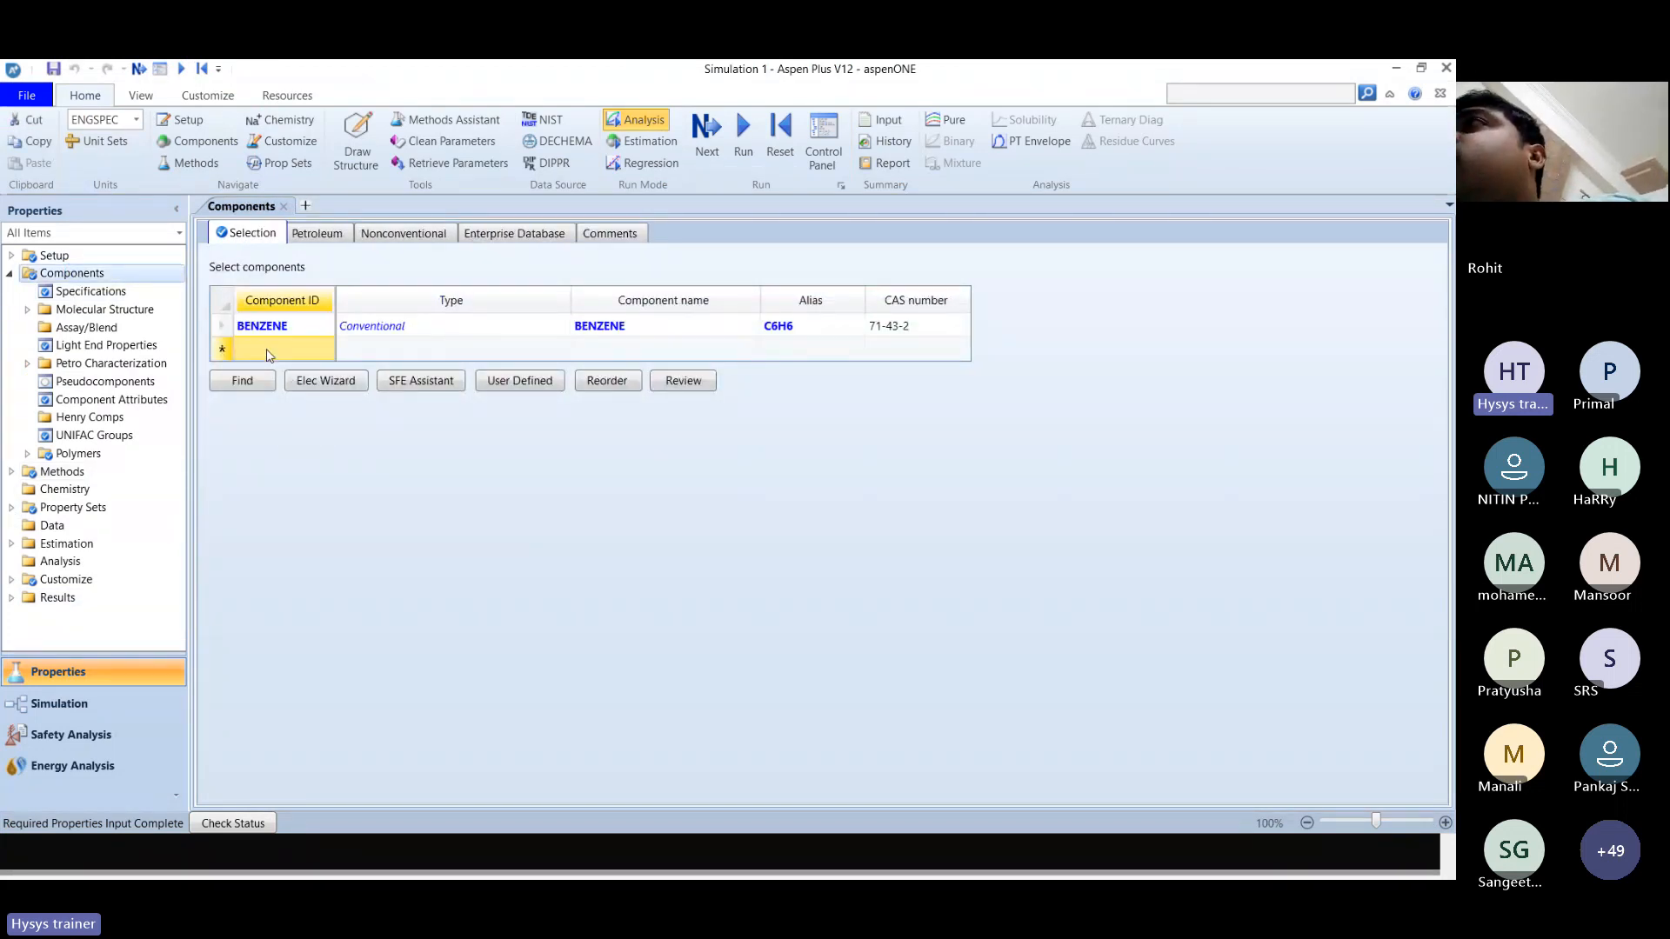
type("TOLUENE")
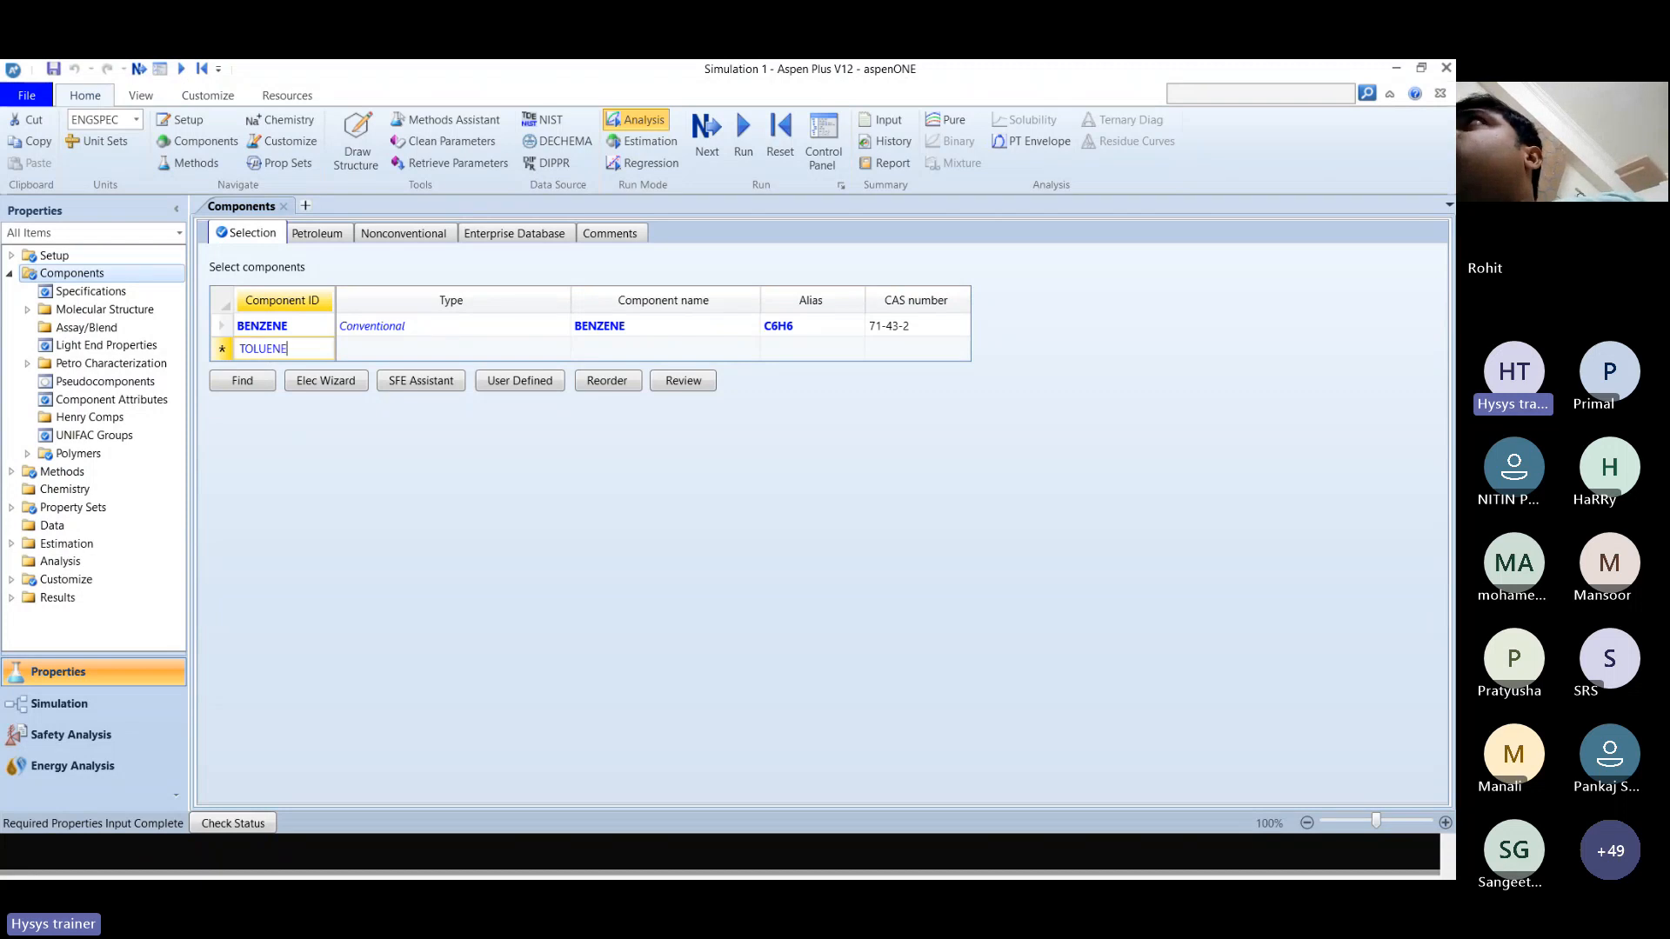
key("Return")
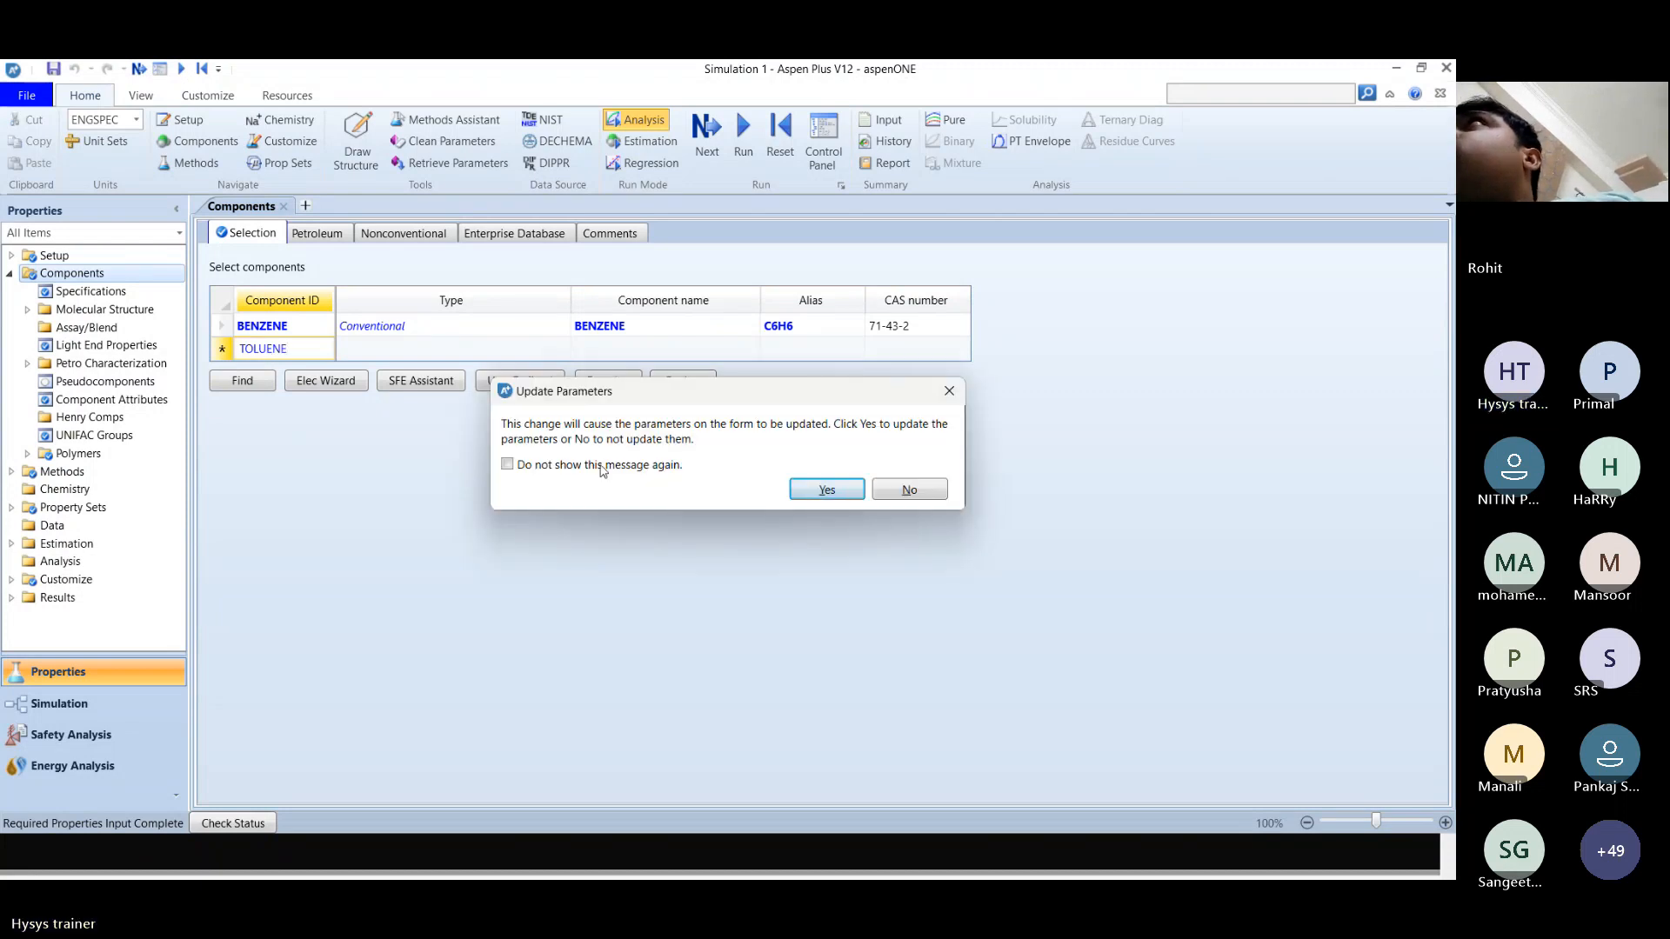
left_click(826, 489)
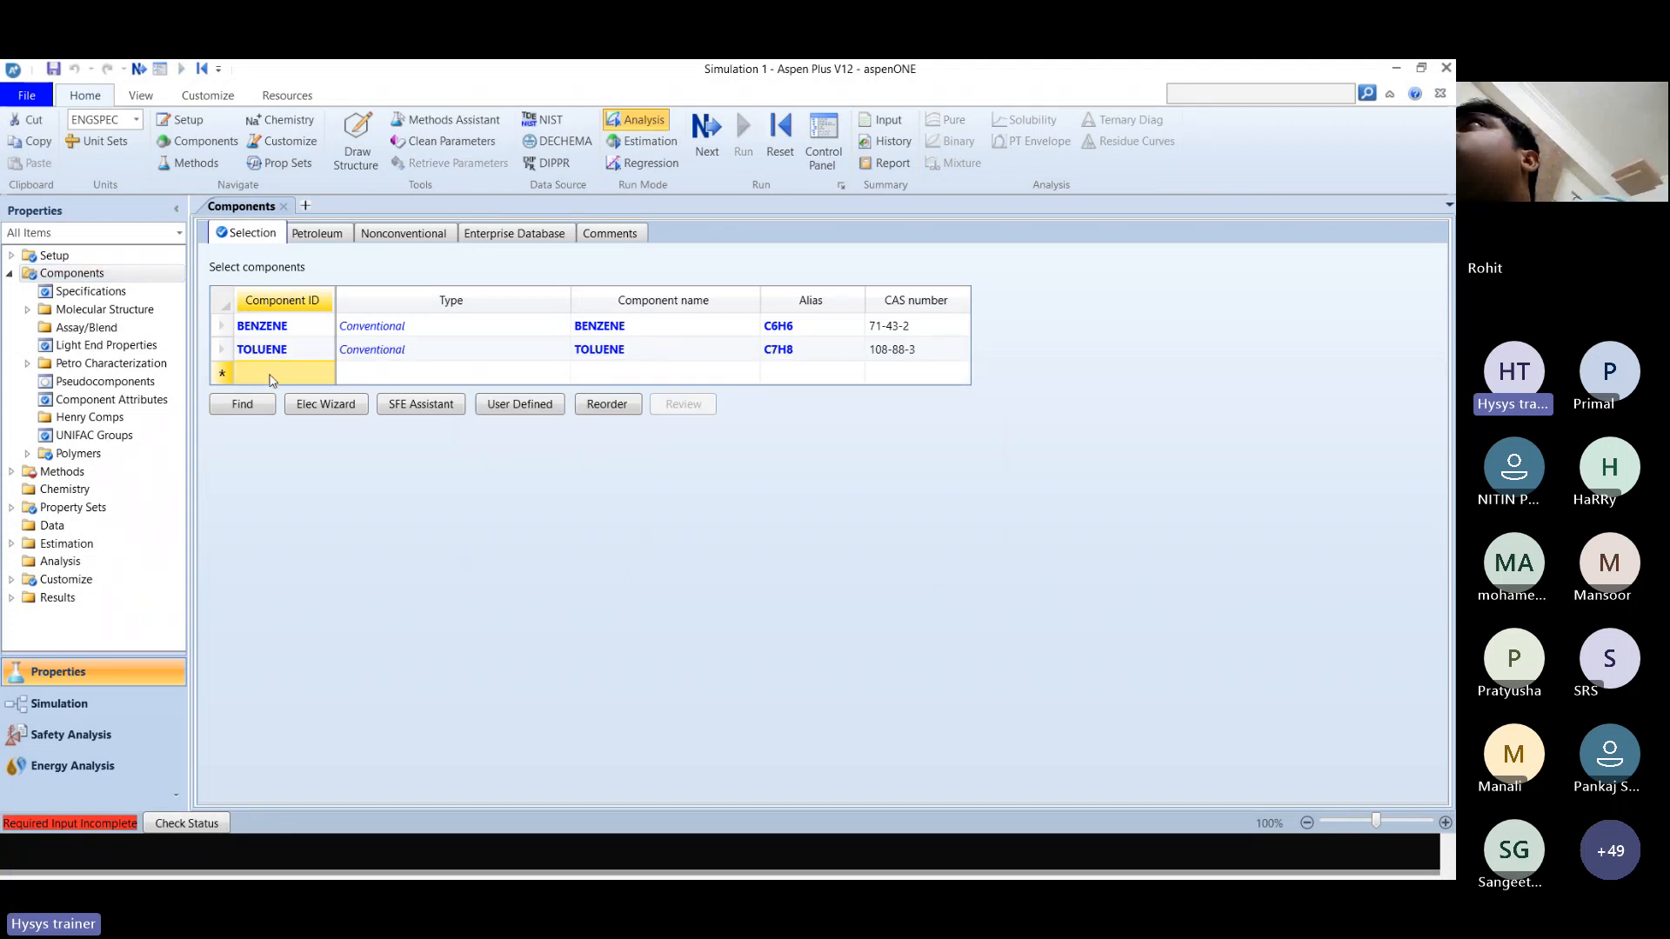
Add NITROGEN to the component list and advance to the next required input.
type("NITROGEN")
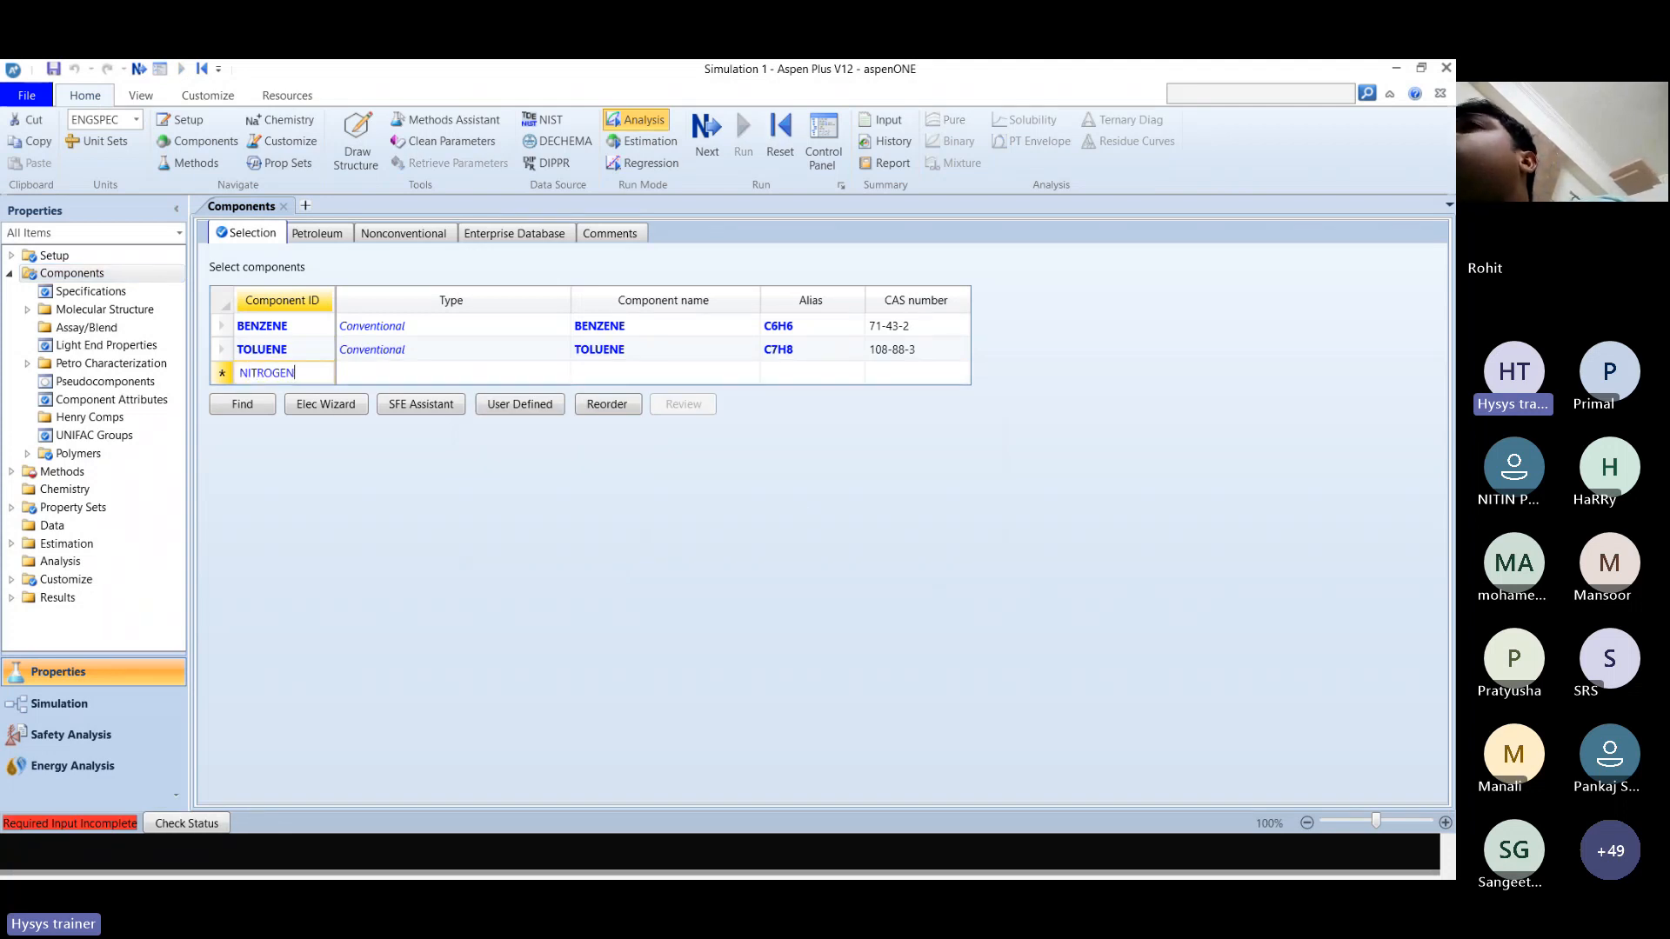
key("Return")
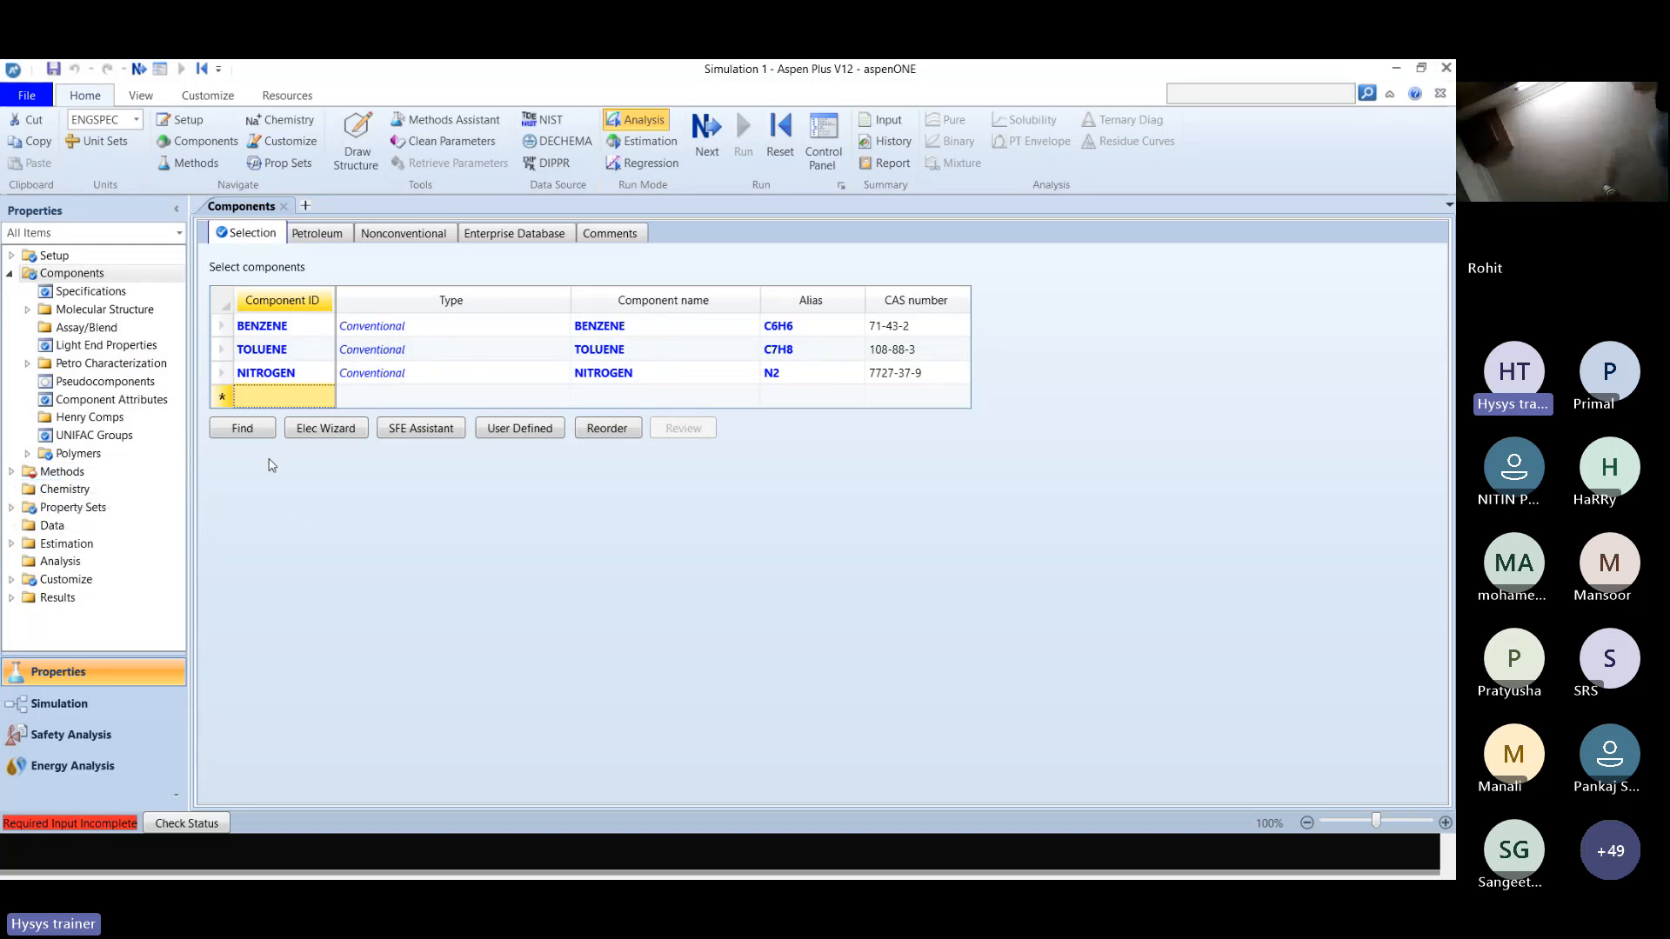
left_click(139, 69)
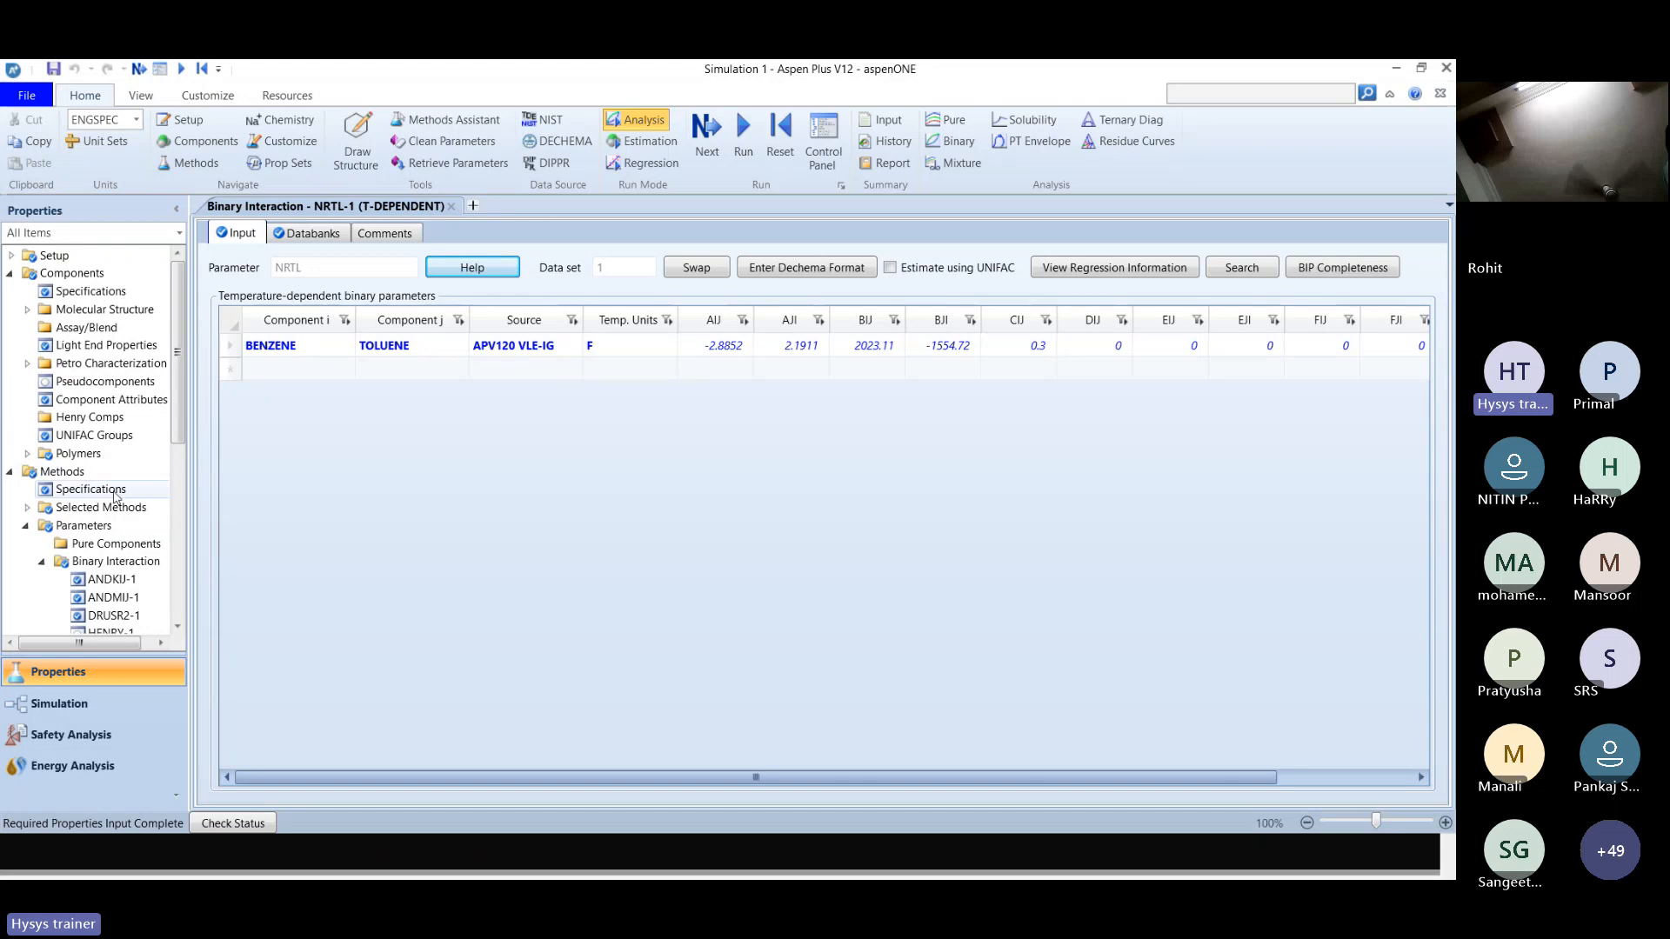
Set the global property method to RK-SOAVE and advance through the next required input to its binary interaction parameters.
left_click(71, 478)
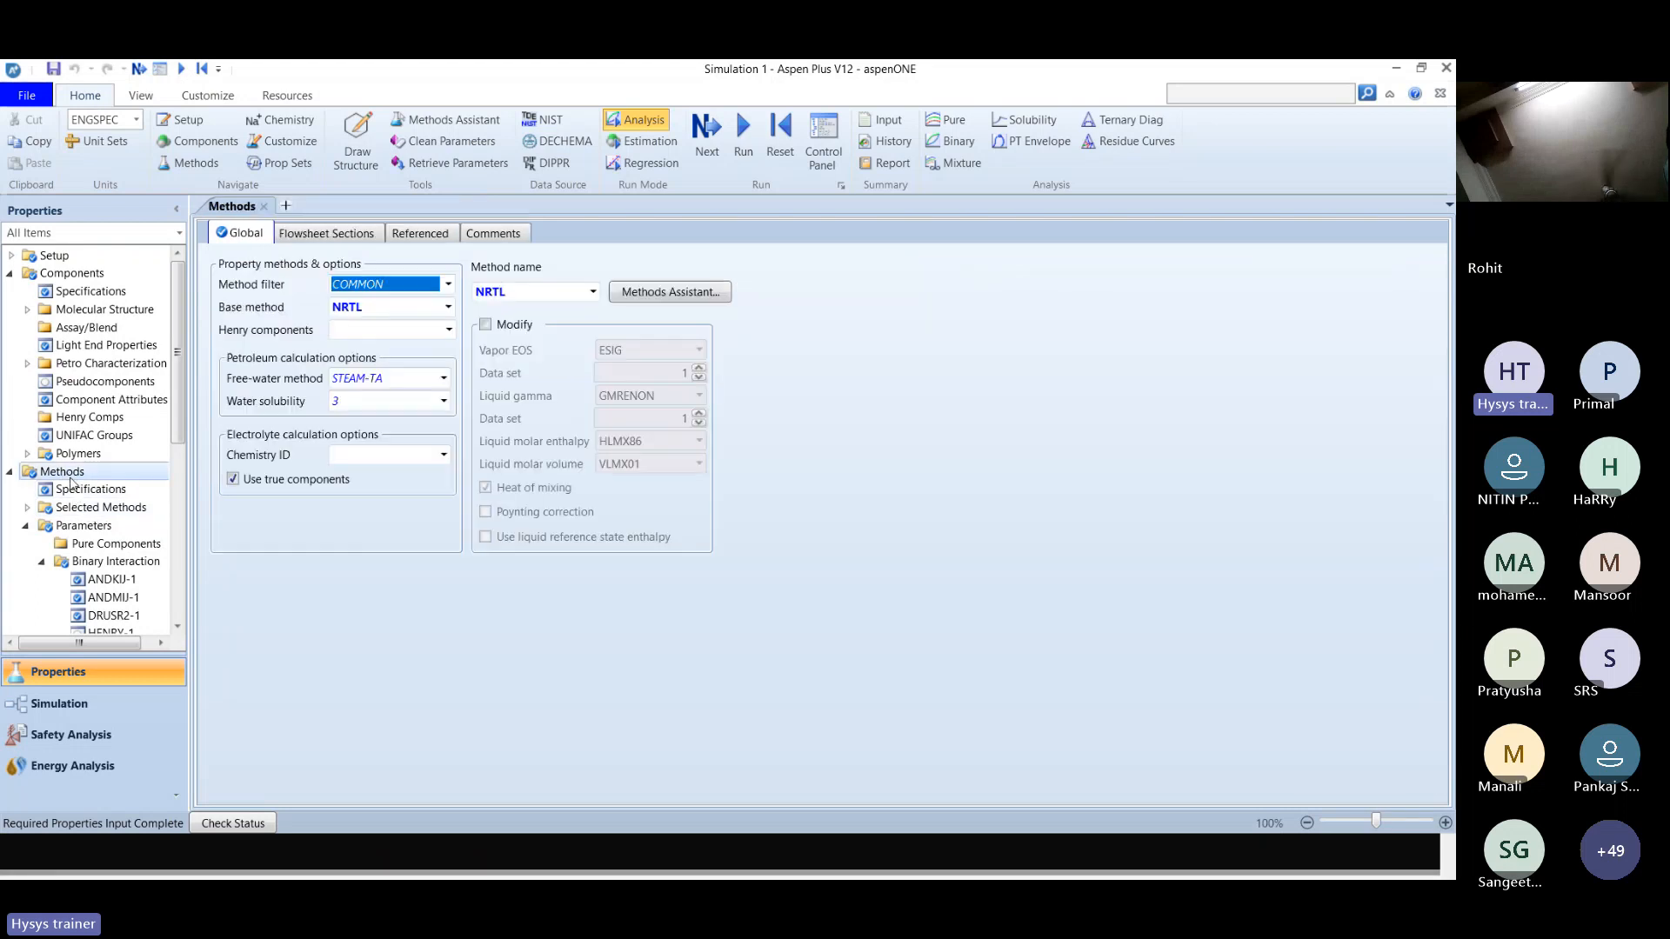
key("alt+Tab")
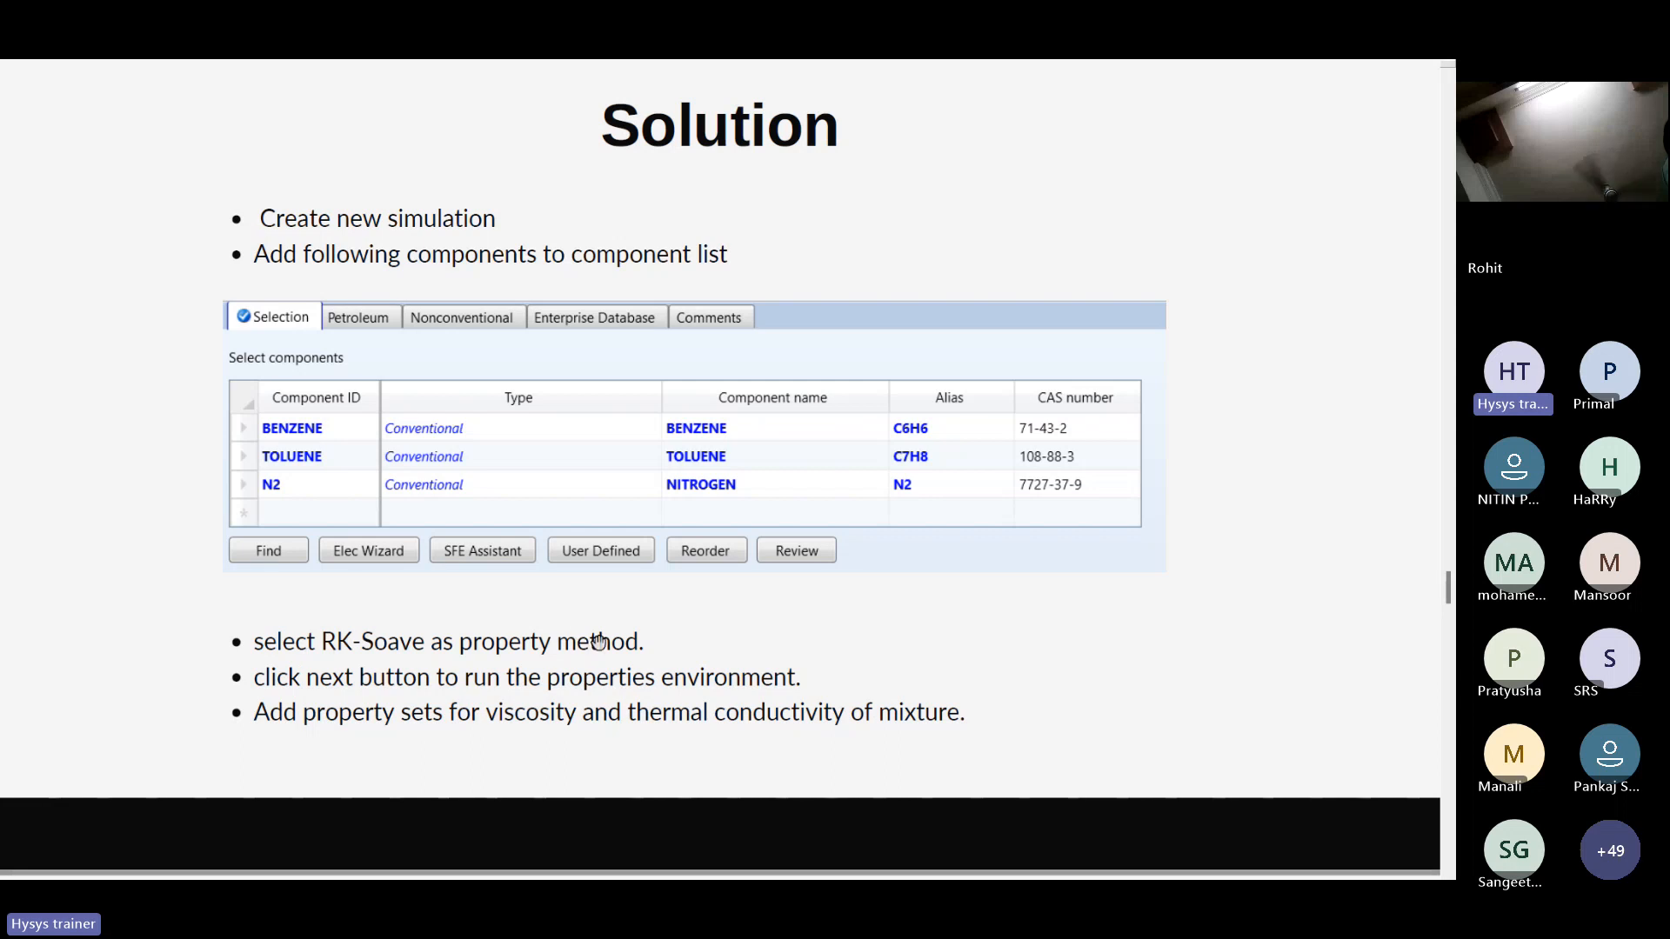
key("alt+Tab")
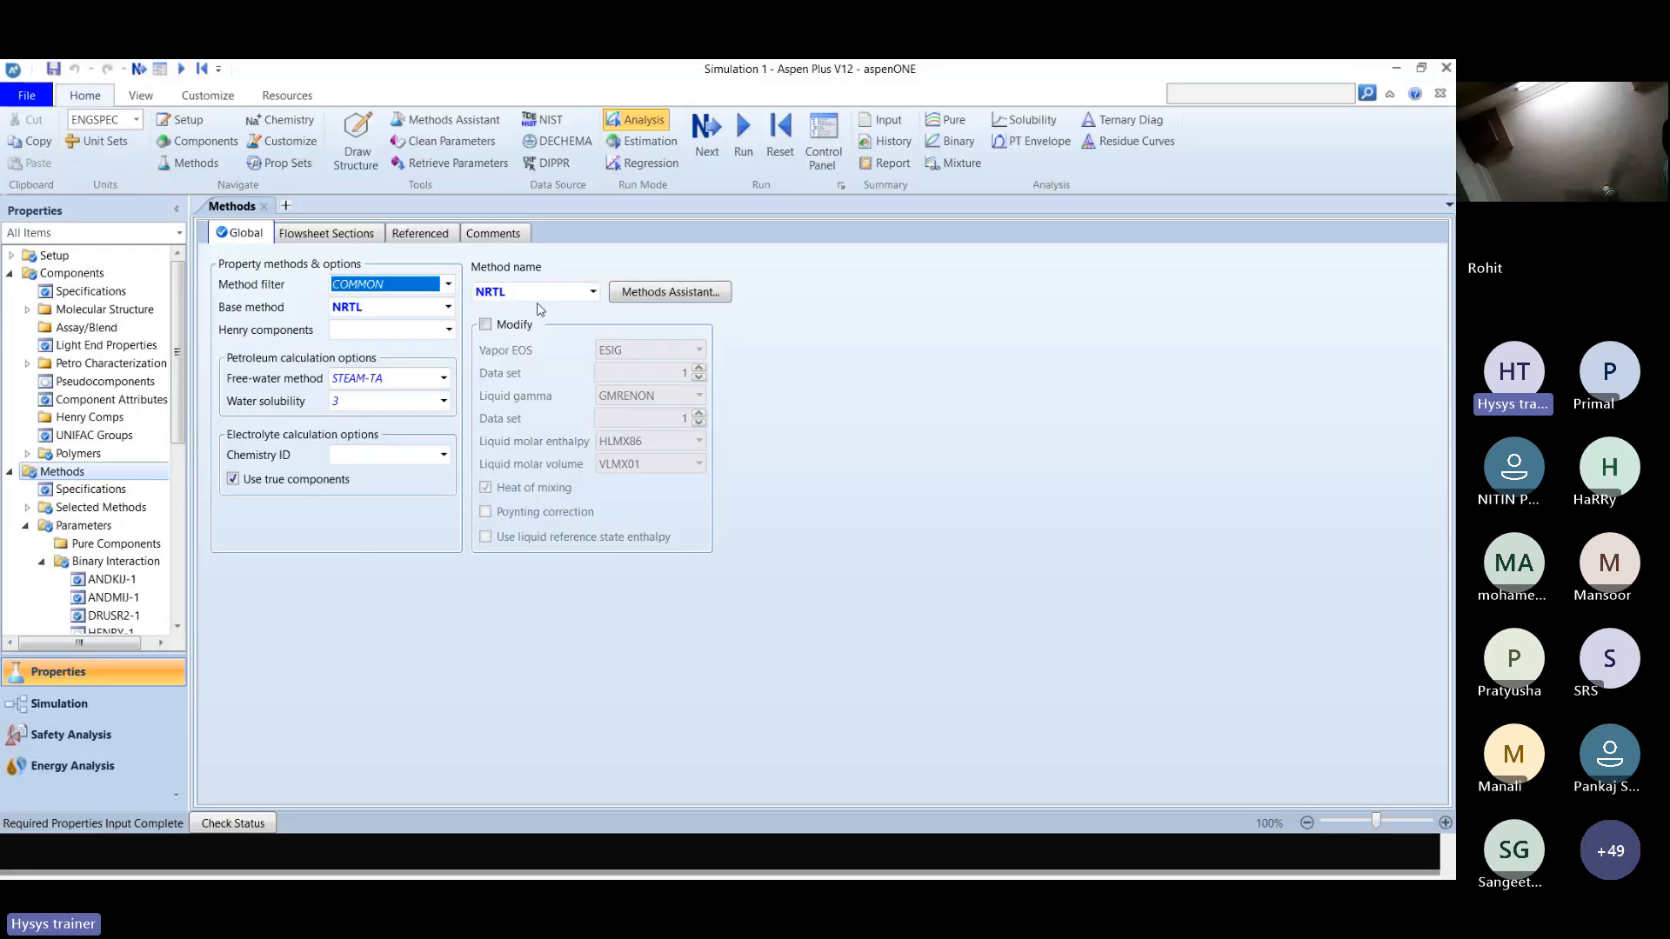
left_click(595, 296)
left_click(593, 294)
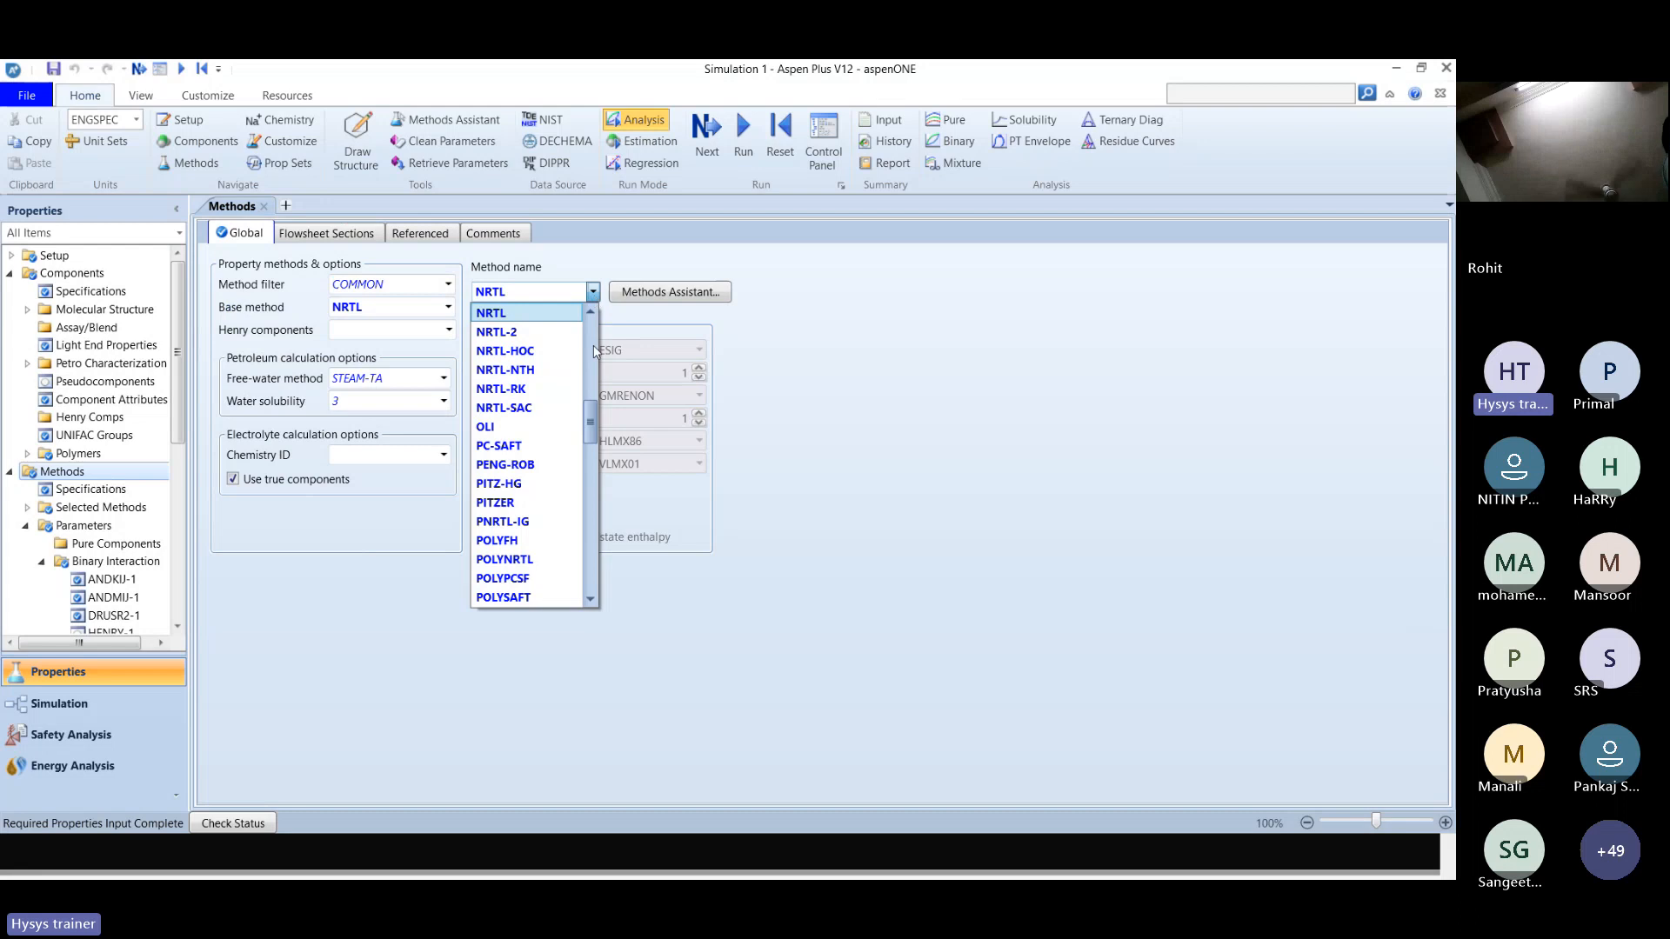
left_click_drag(593, 406, 595, 472)
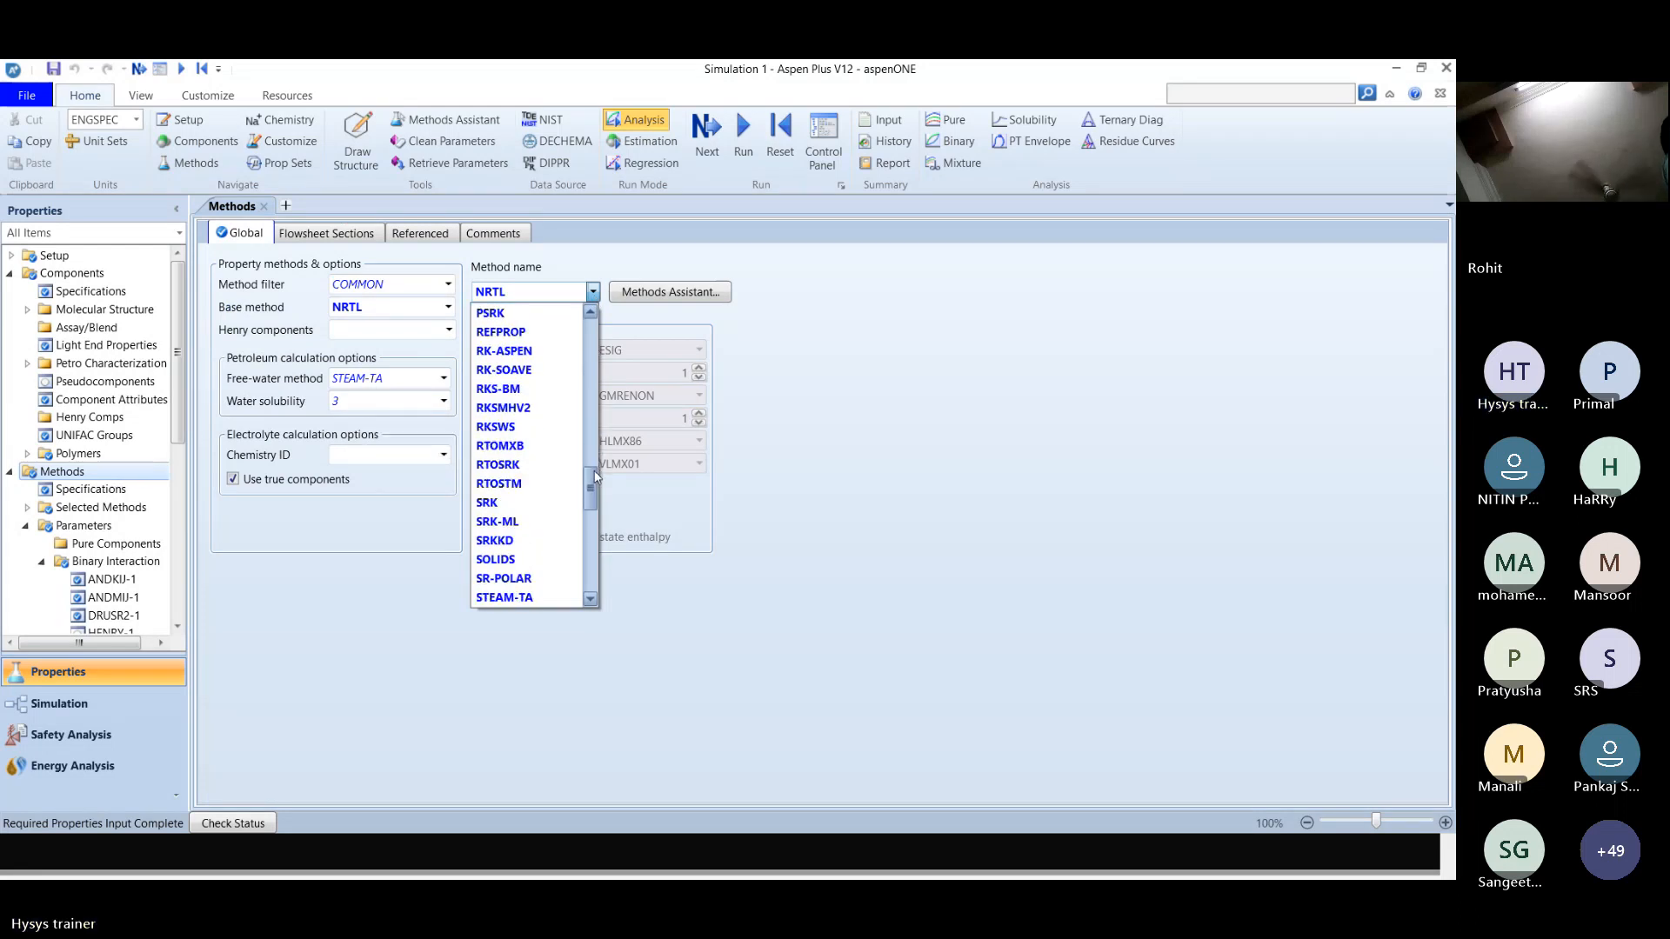
left_click(528, 380)
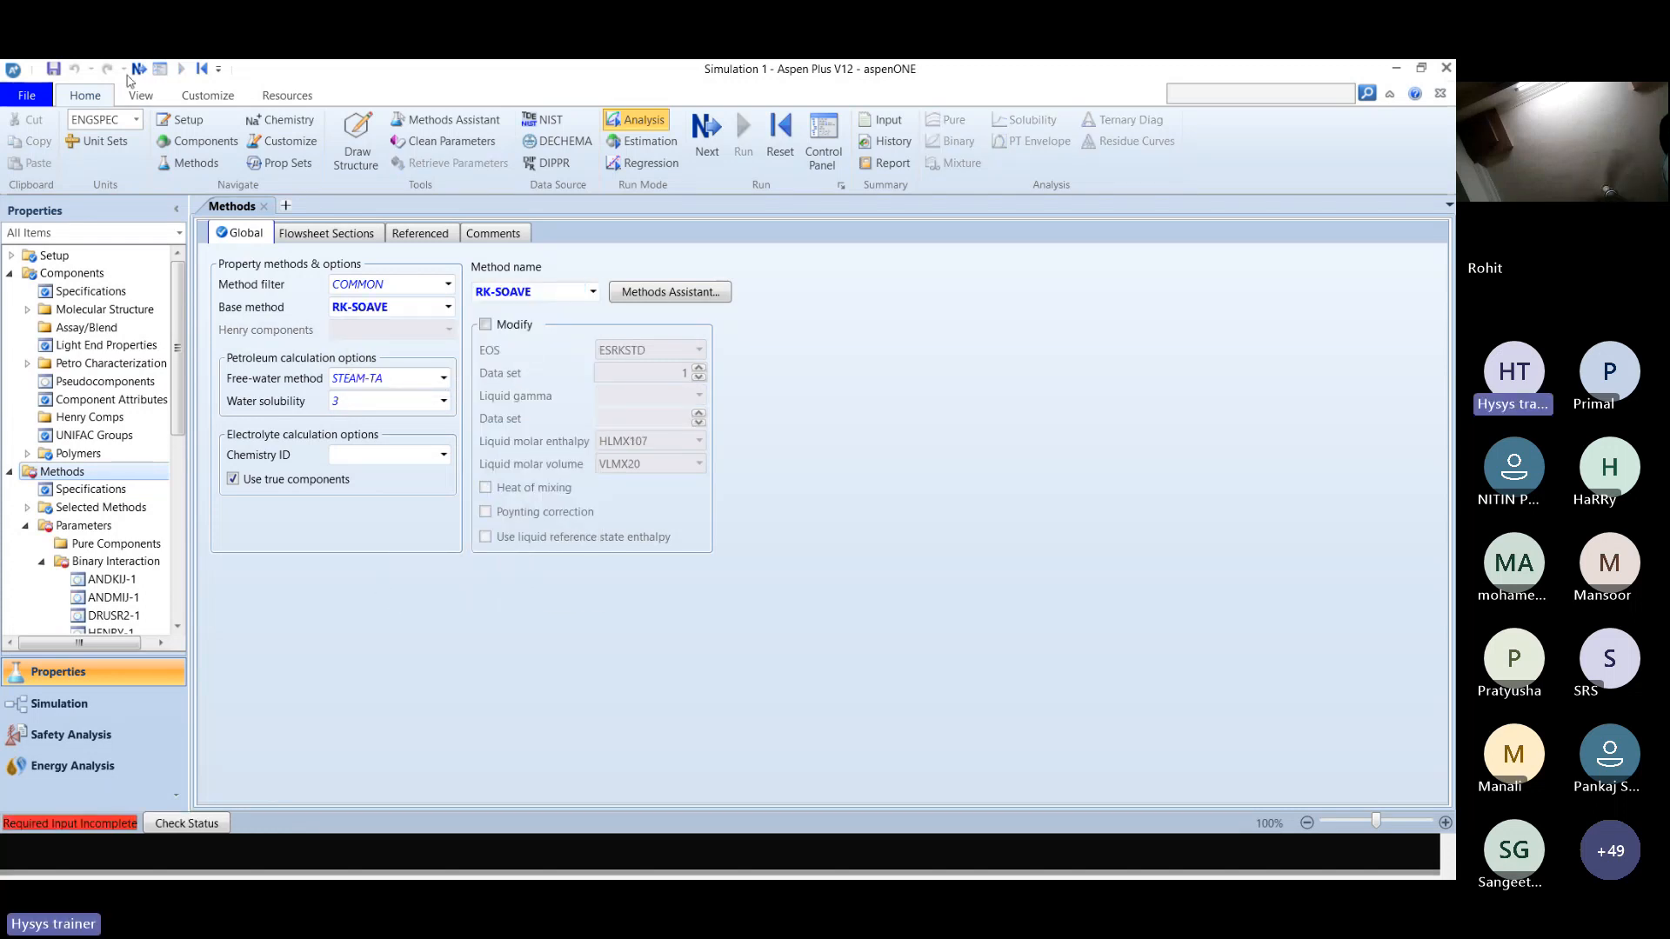
left_click(137, 68)
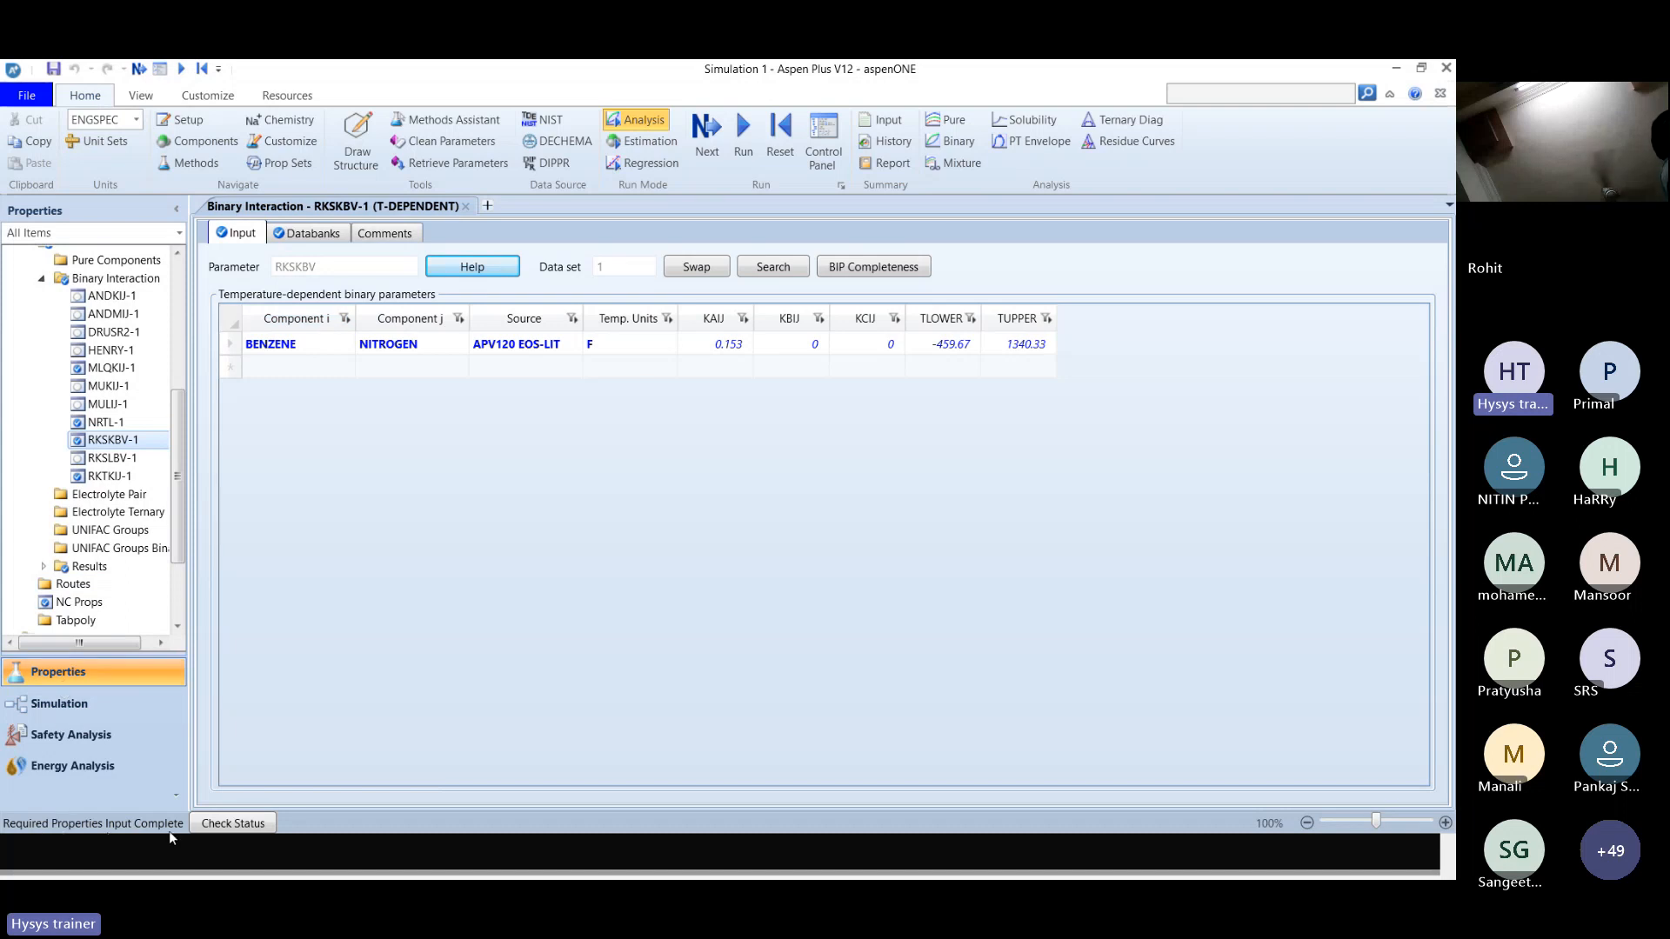
Go to the simulation environment and display the batch unit models available for the flowsheet.
left_click(81, 711)
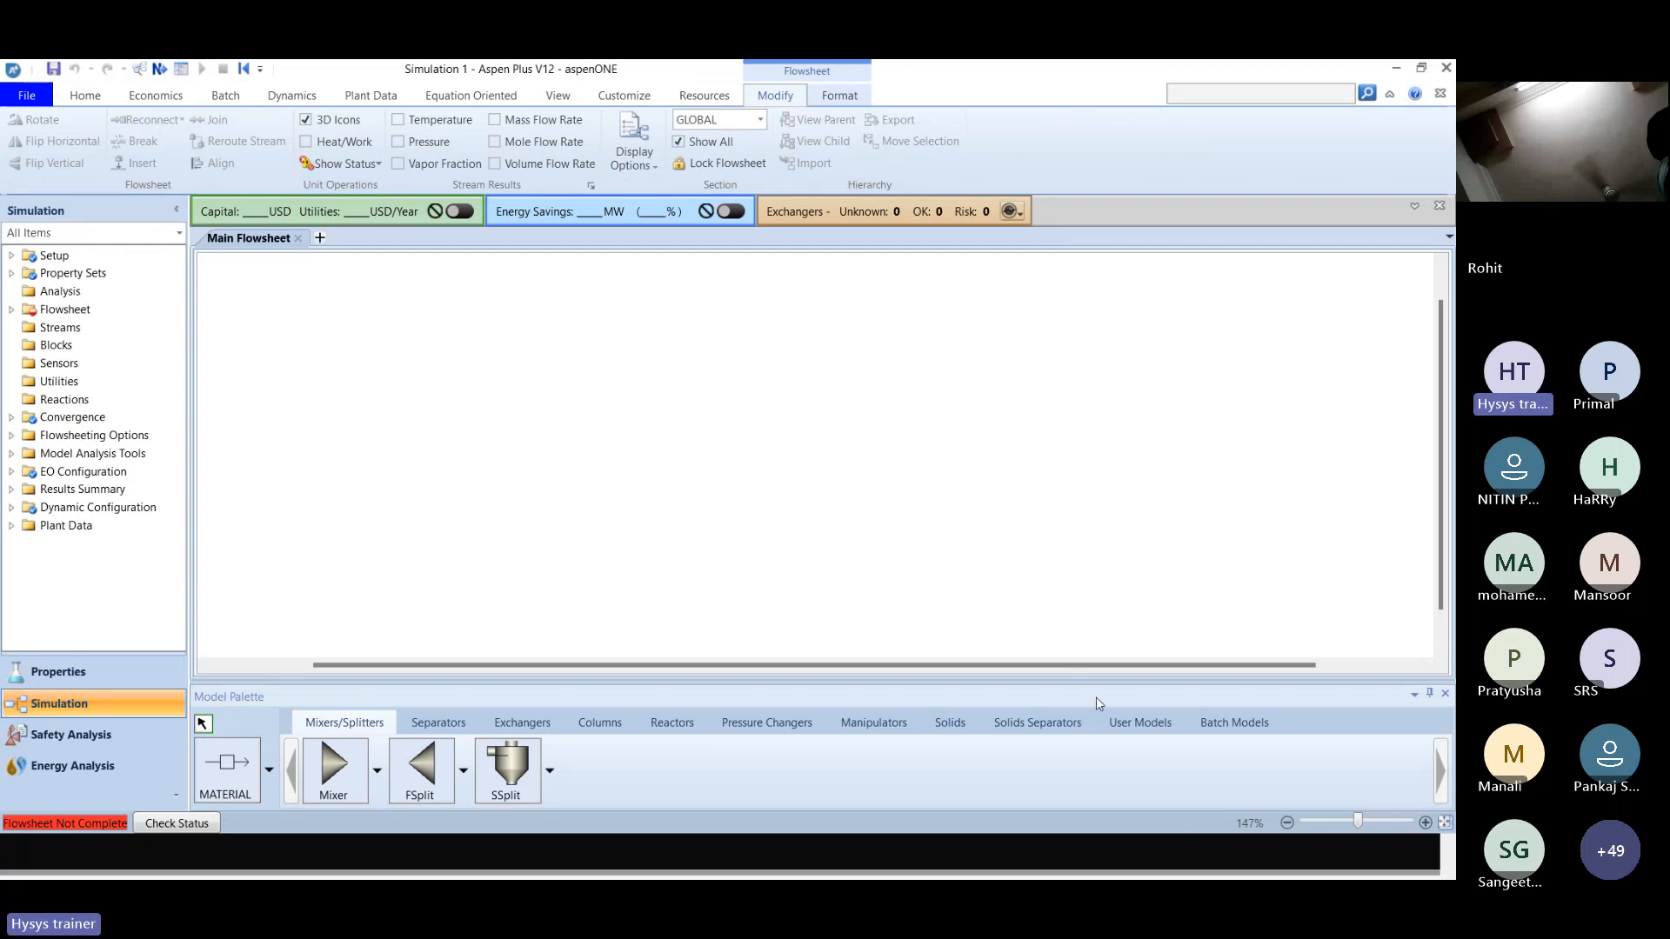
left_click(1124, 725)
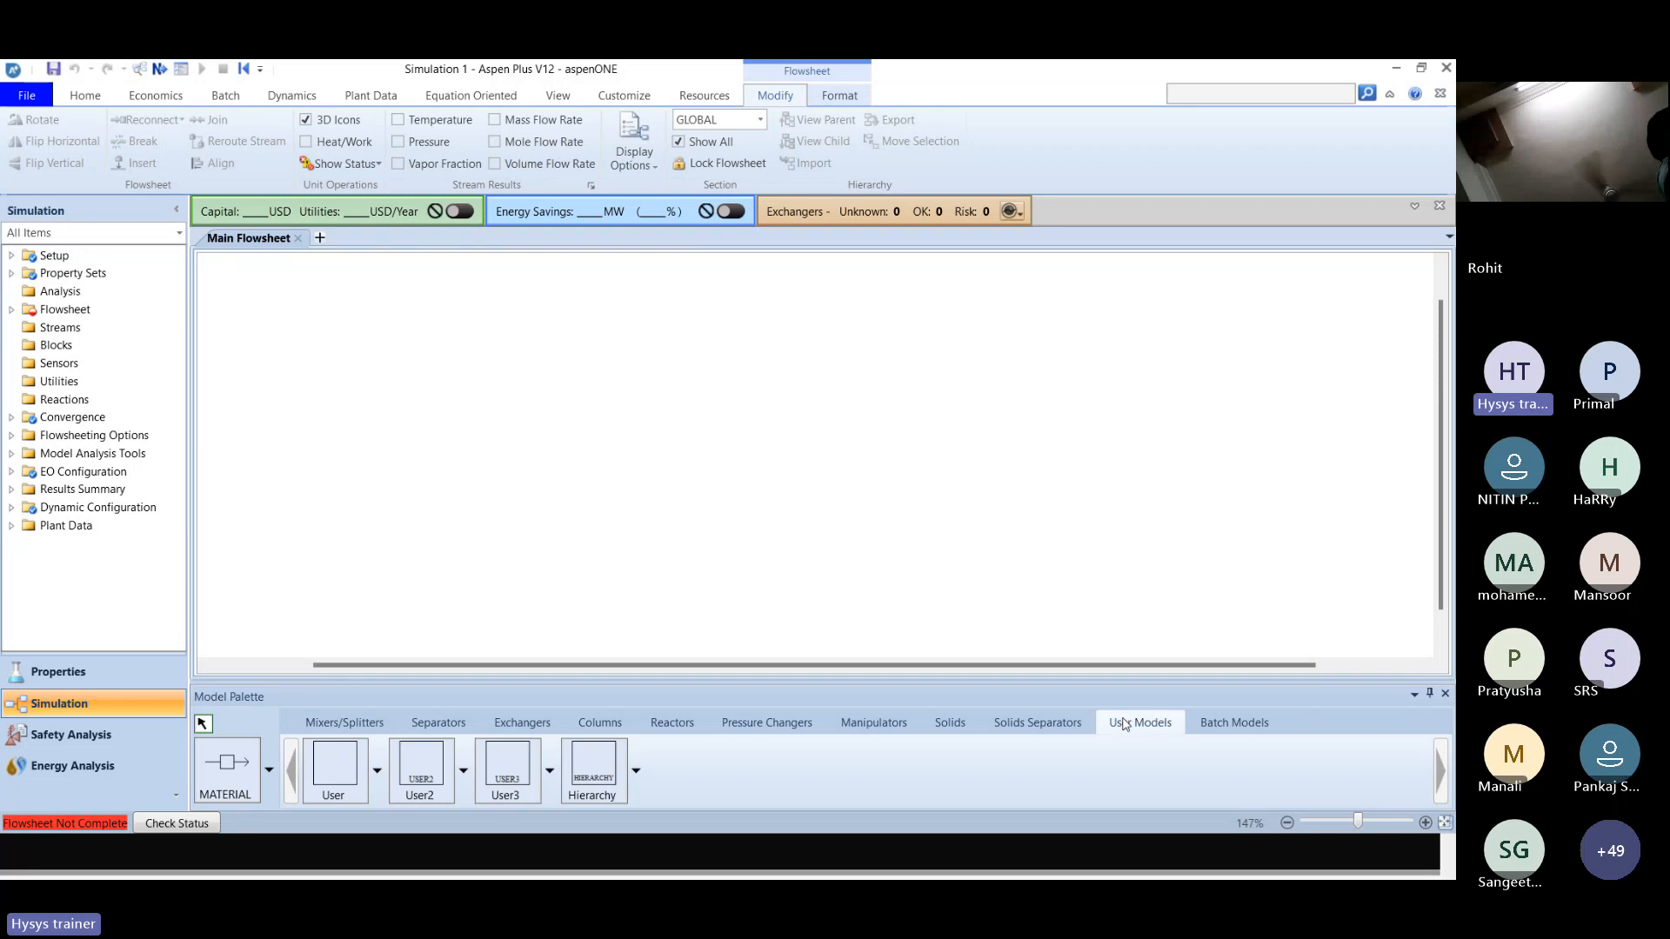
left_click(1223, 726)
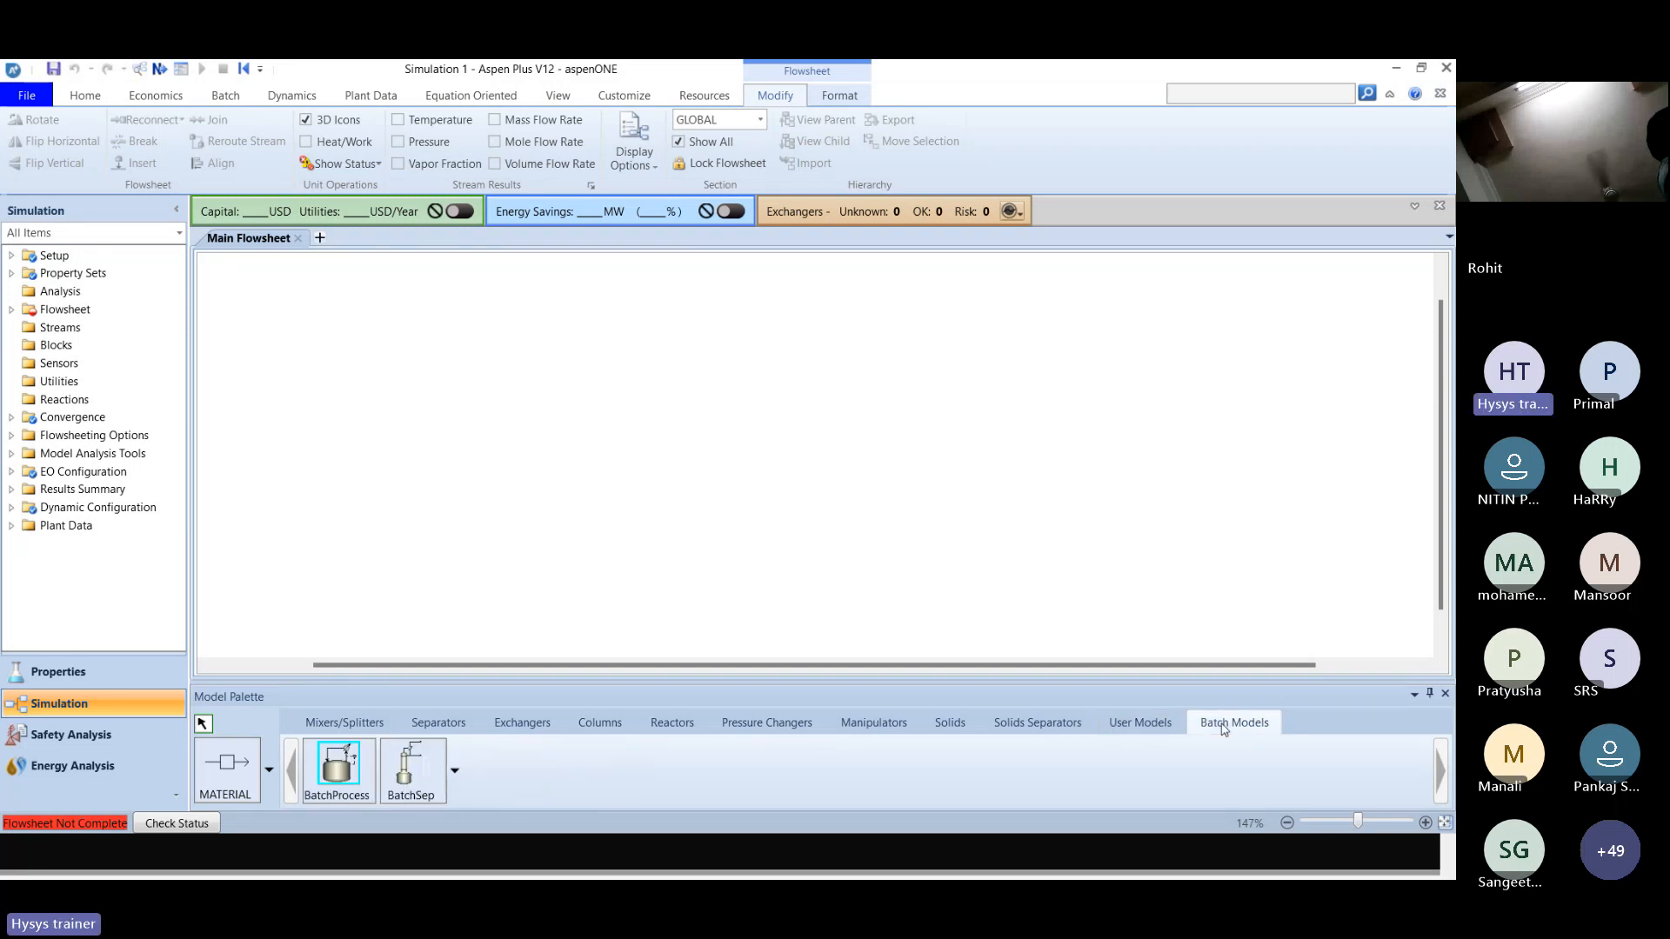
Check the solution slide for the required property sets, and create a new property set with the ID PS-1.
key("alt+Tab")
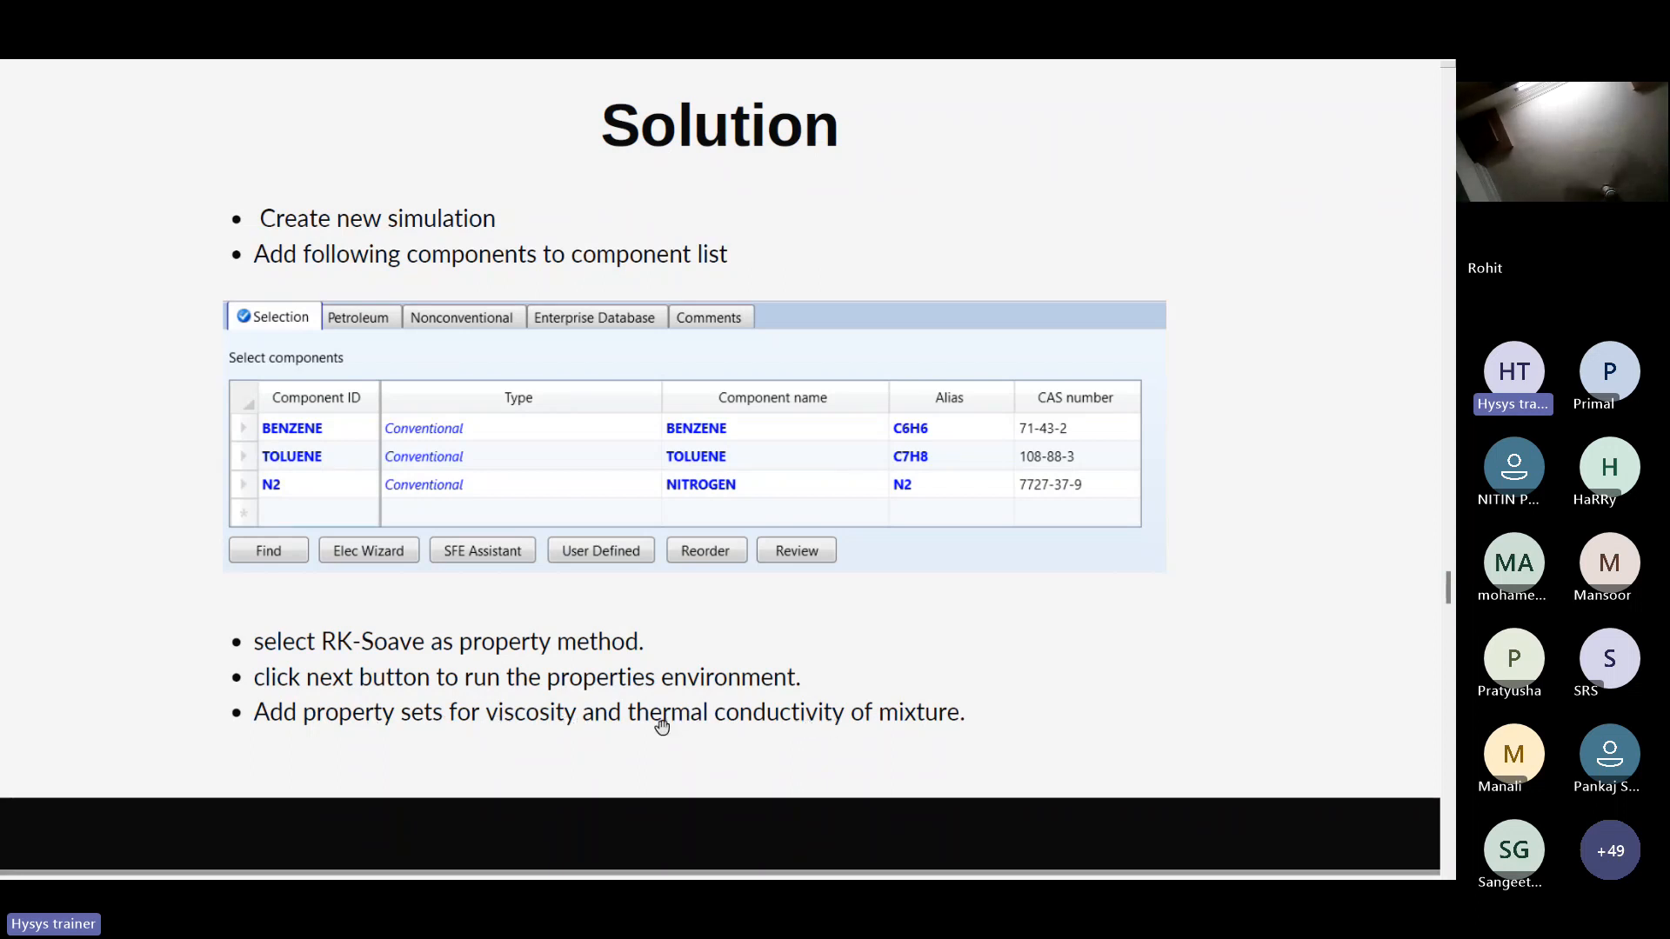
key("alt+Tab")
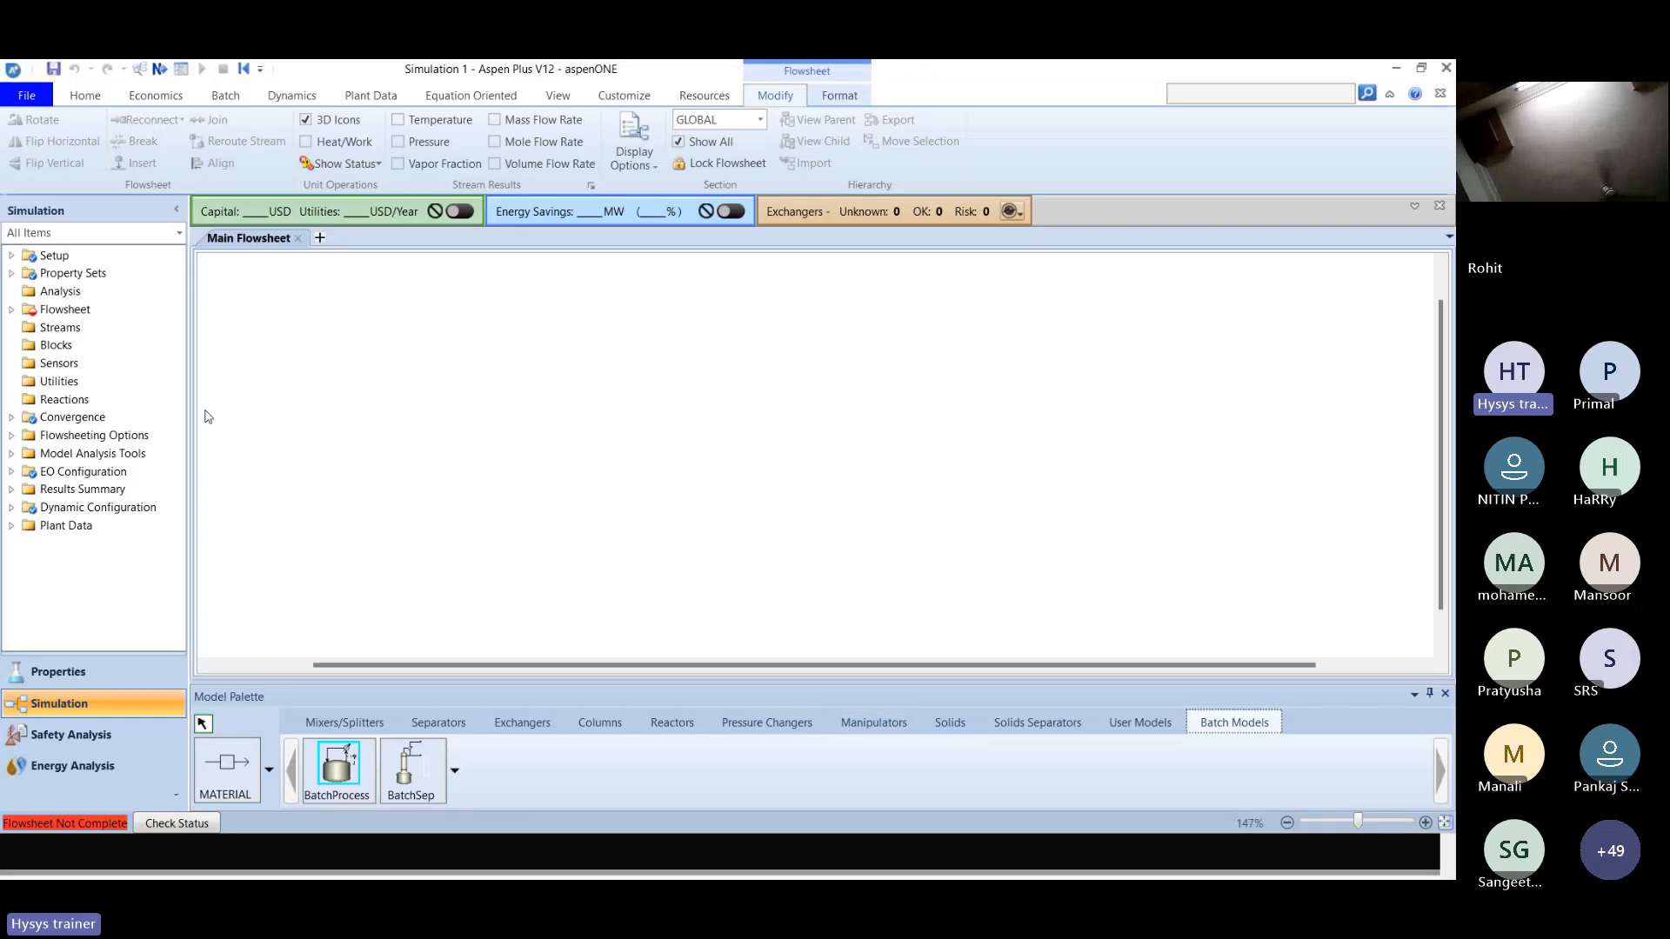
left_click(80, 273)
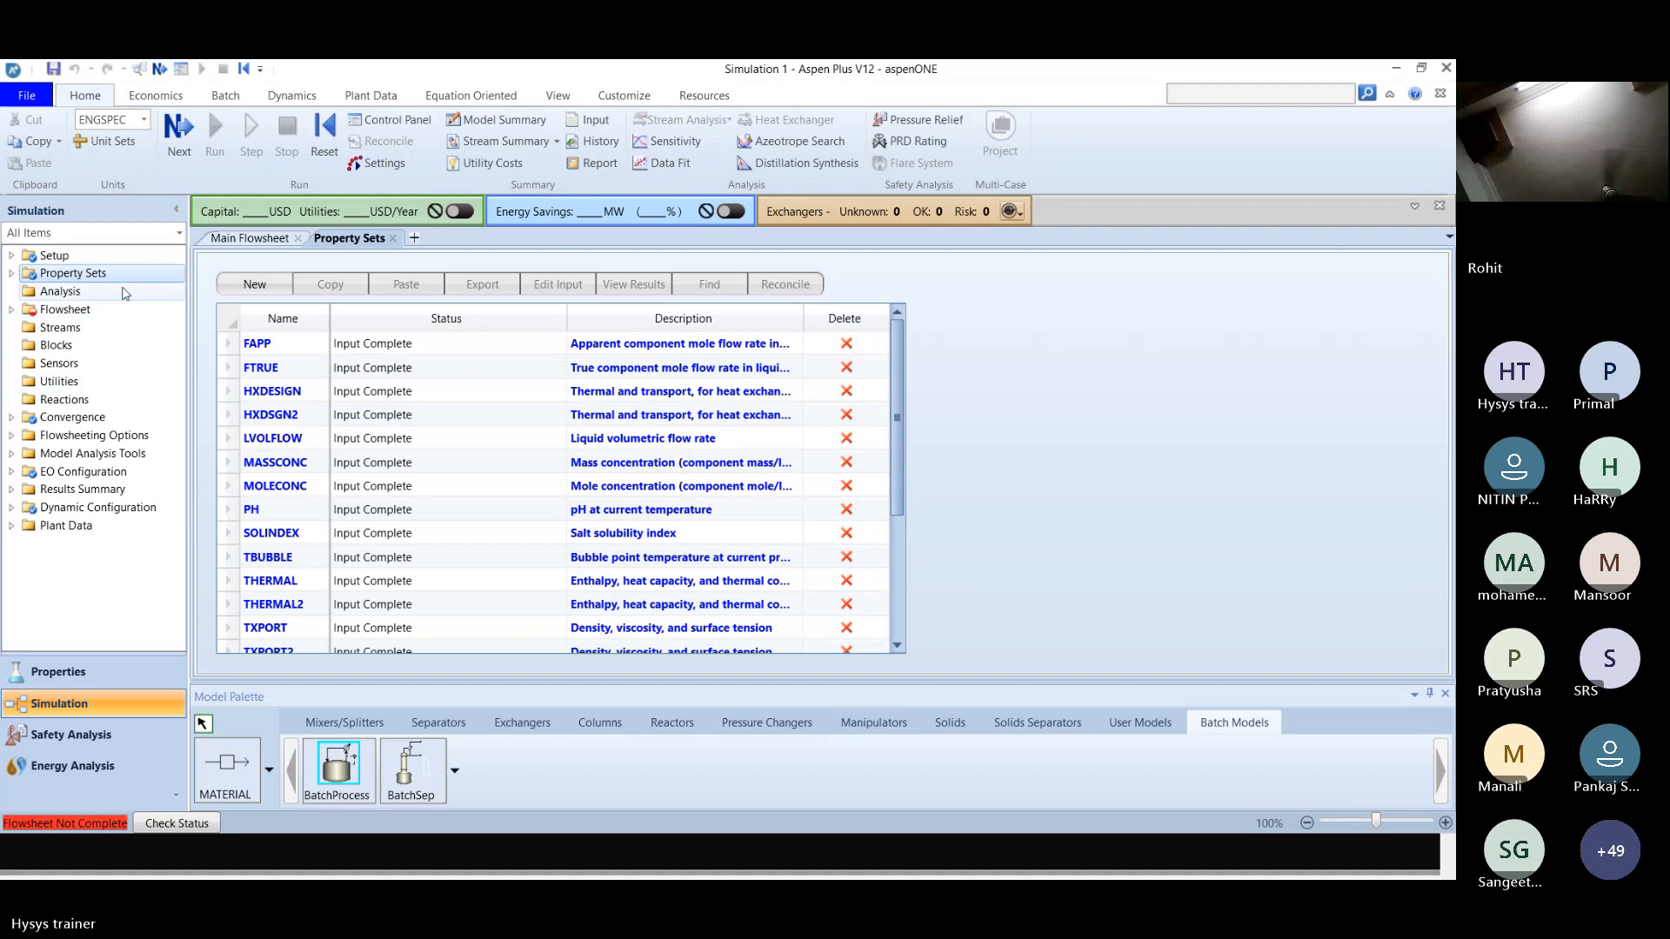
left_click(7, 274)
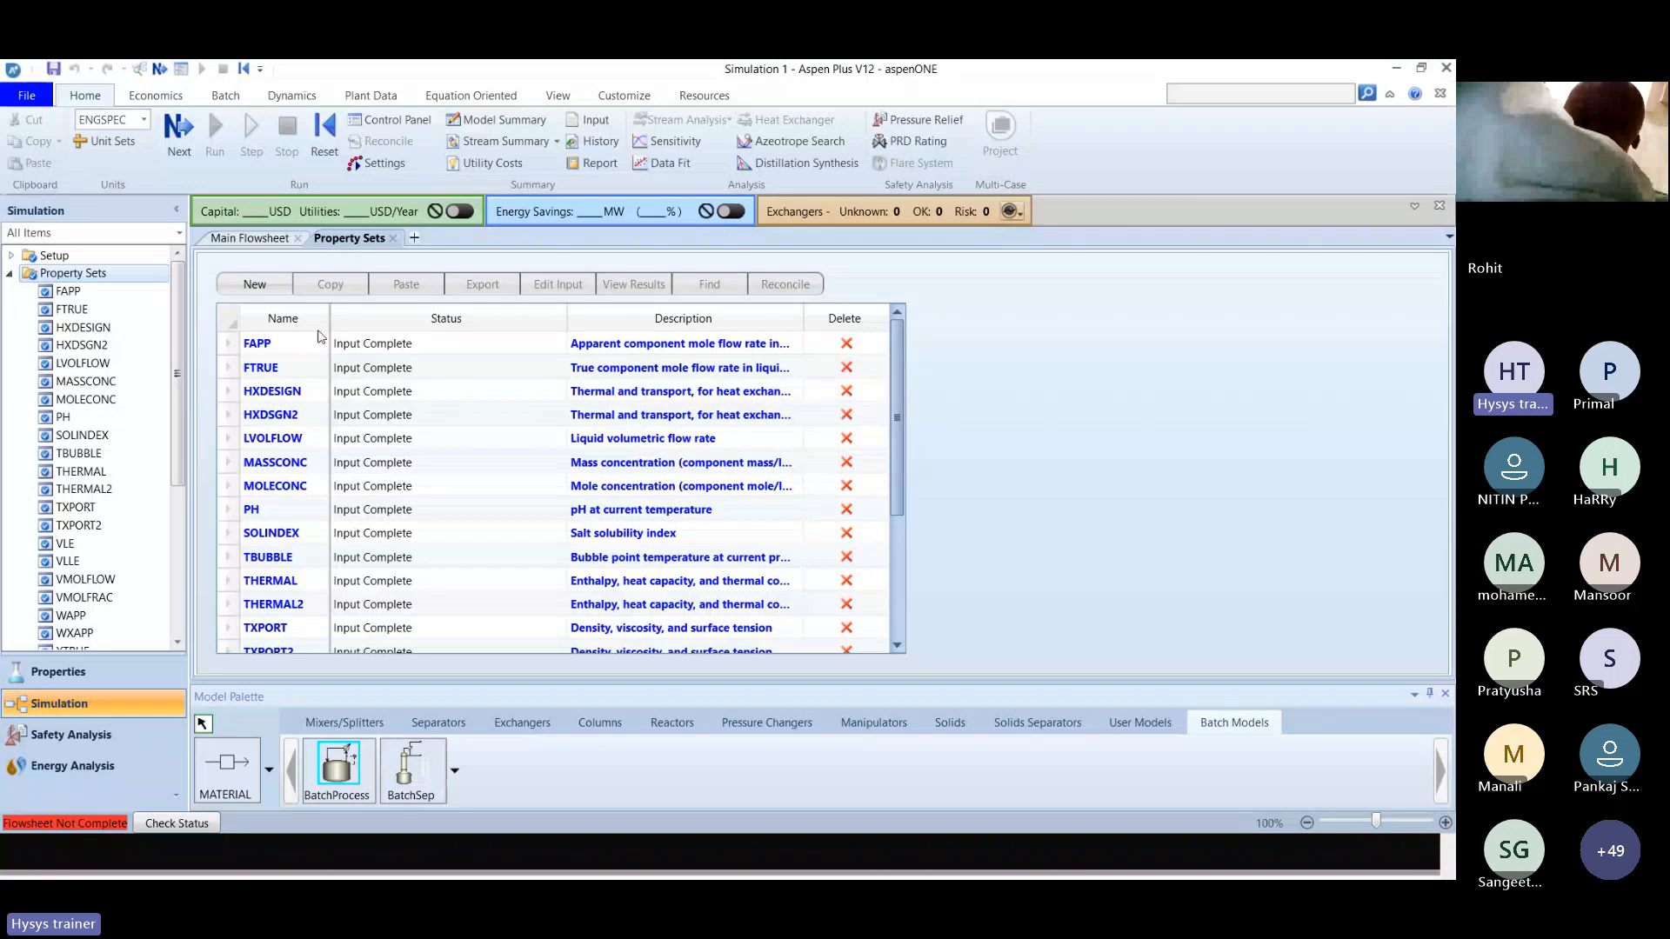
left_click(254, 284)
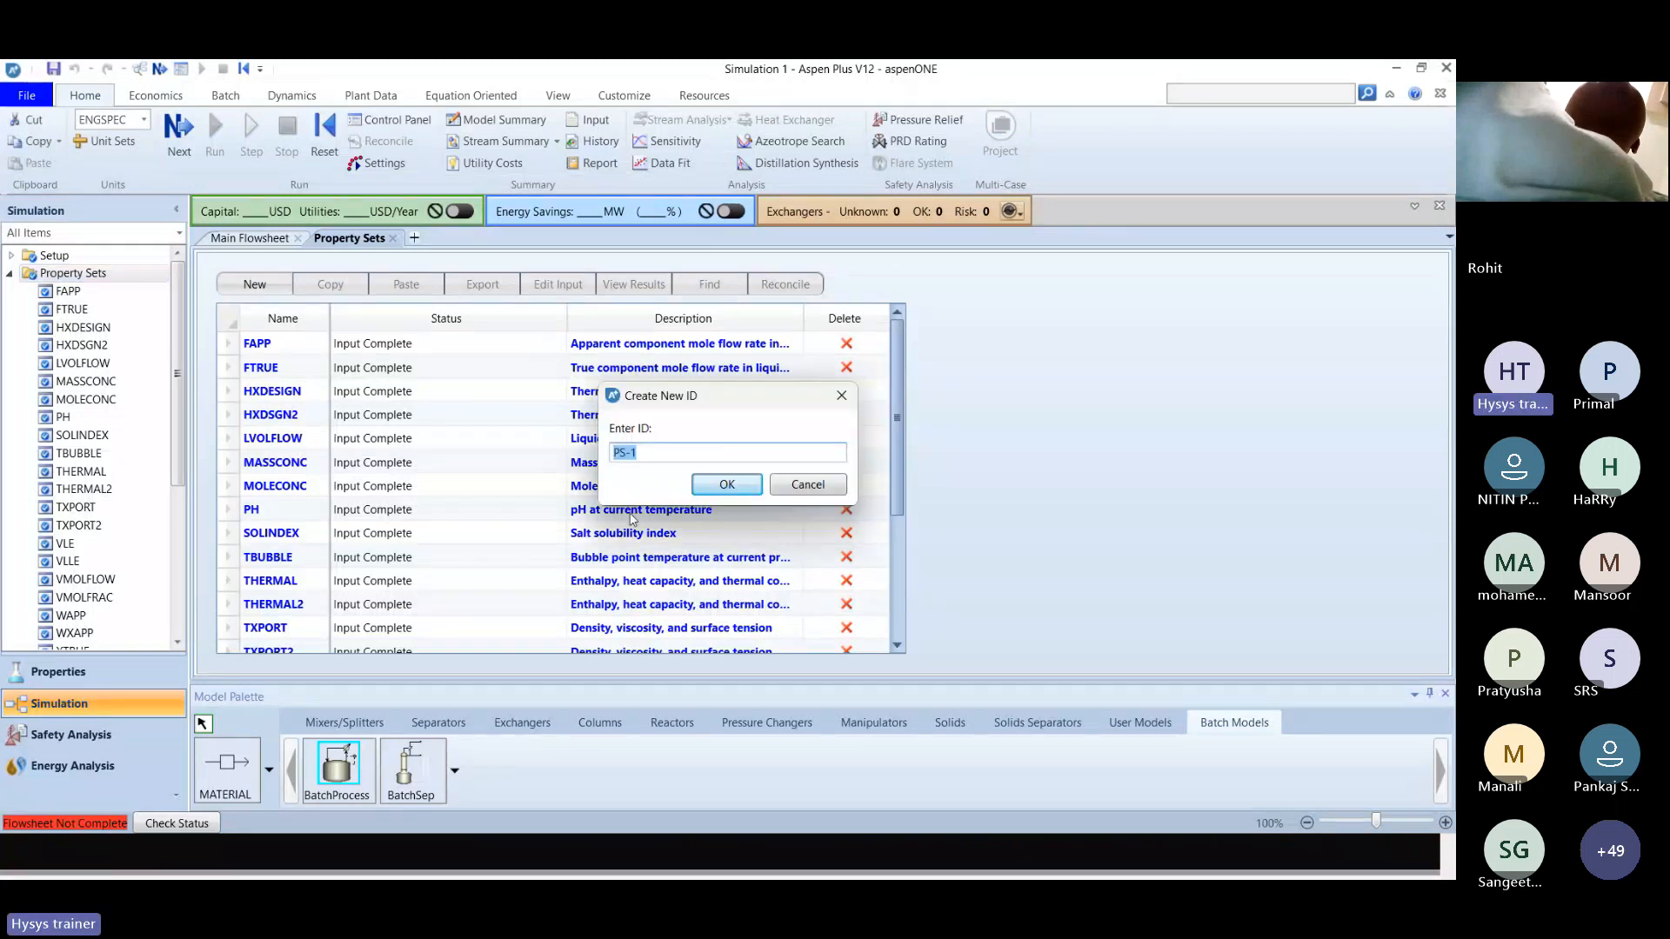
left_click(727, 485)
double_click(289, 534)
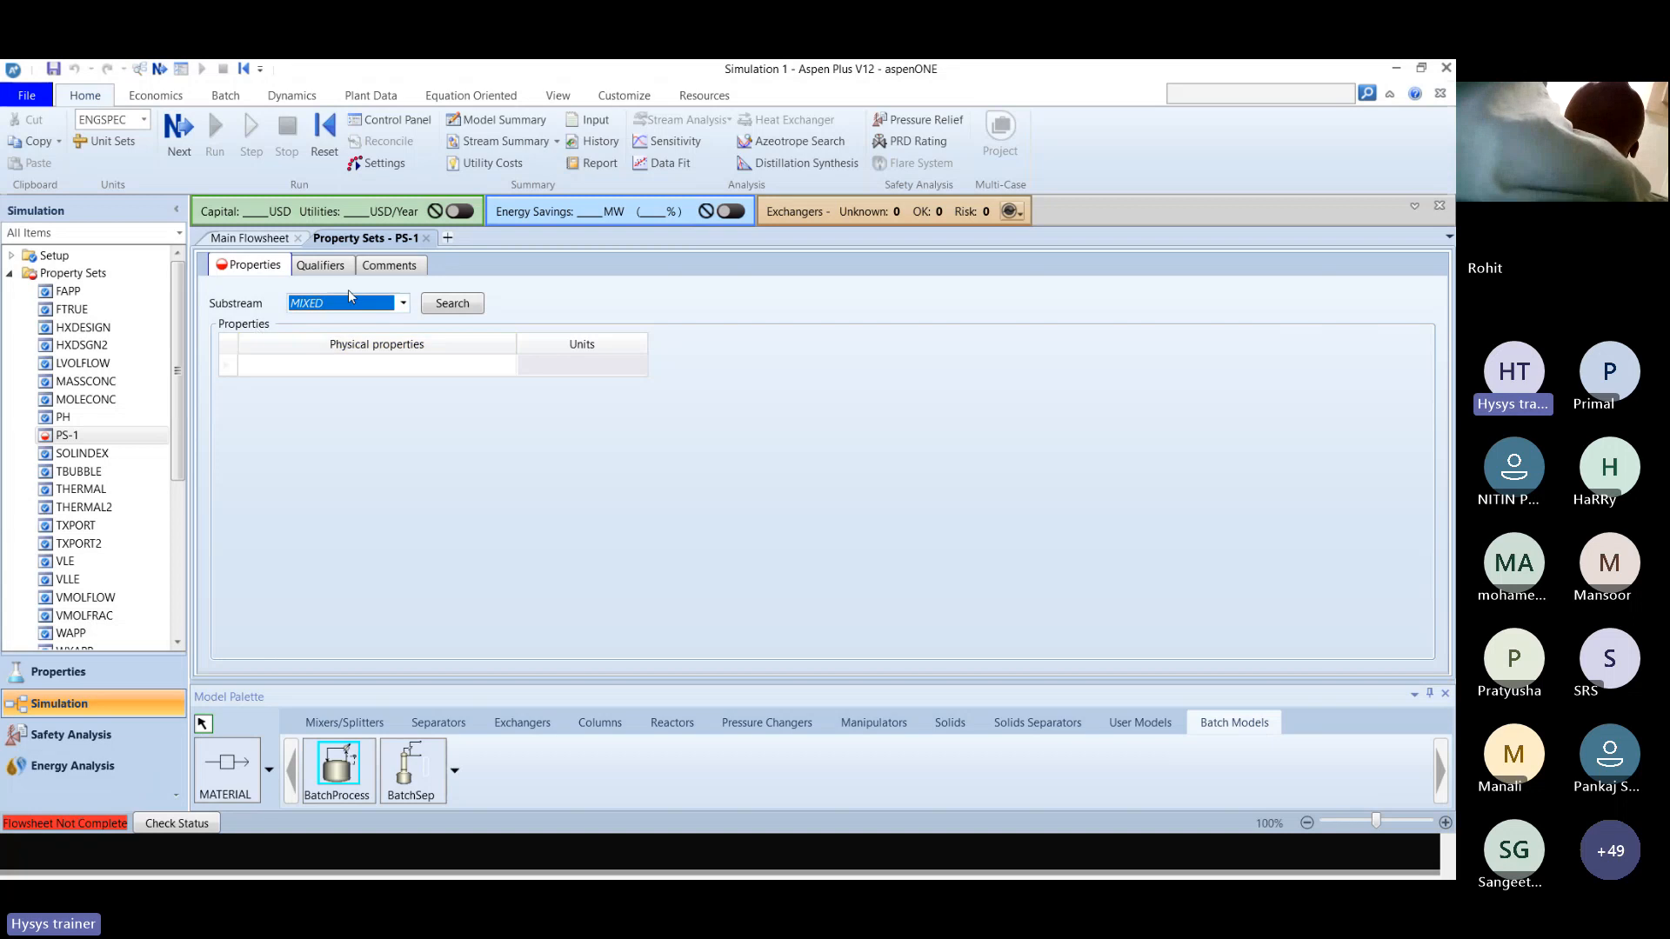
Search the available properties for visco and add the mixture viscosity property MUMX to property set PS-1.
left_click(452, 311)
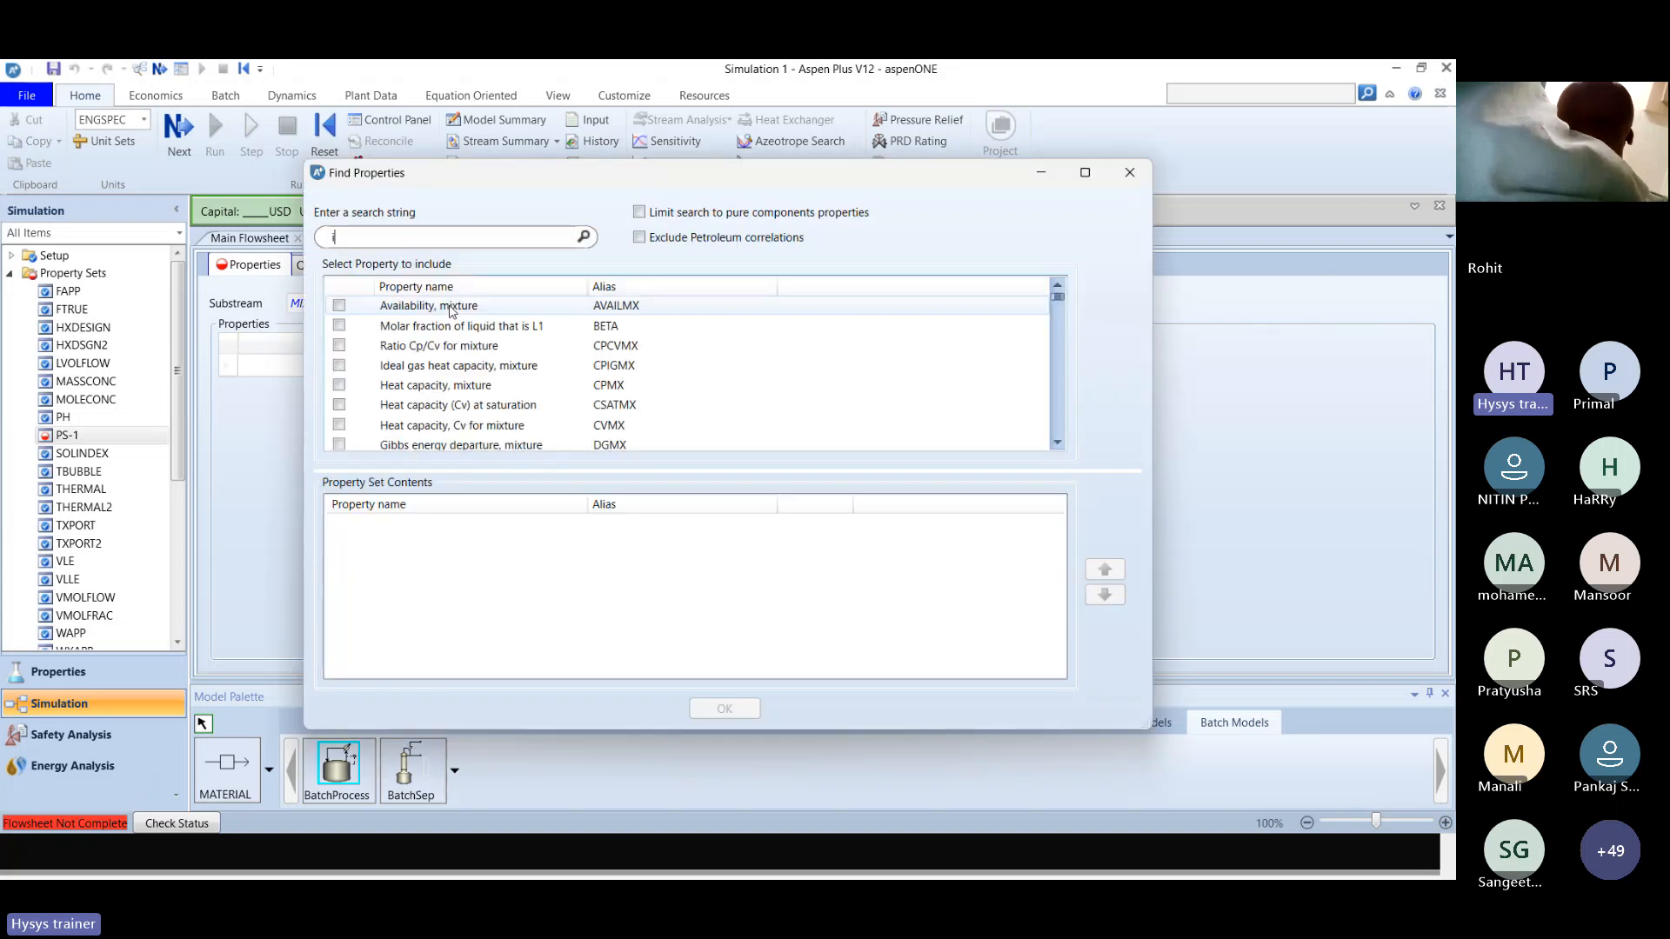
type("visco")
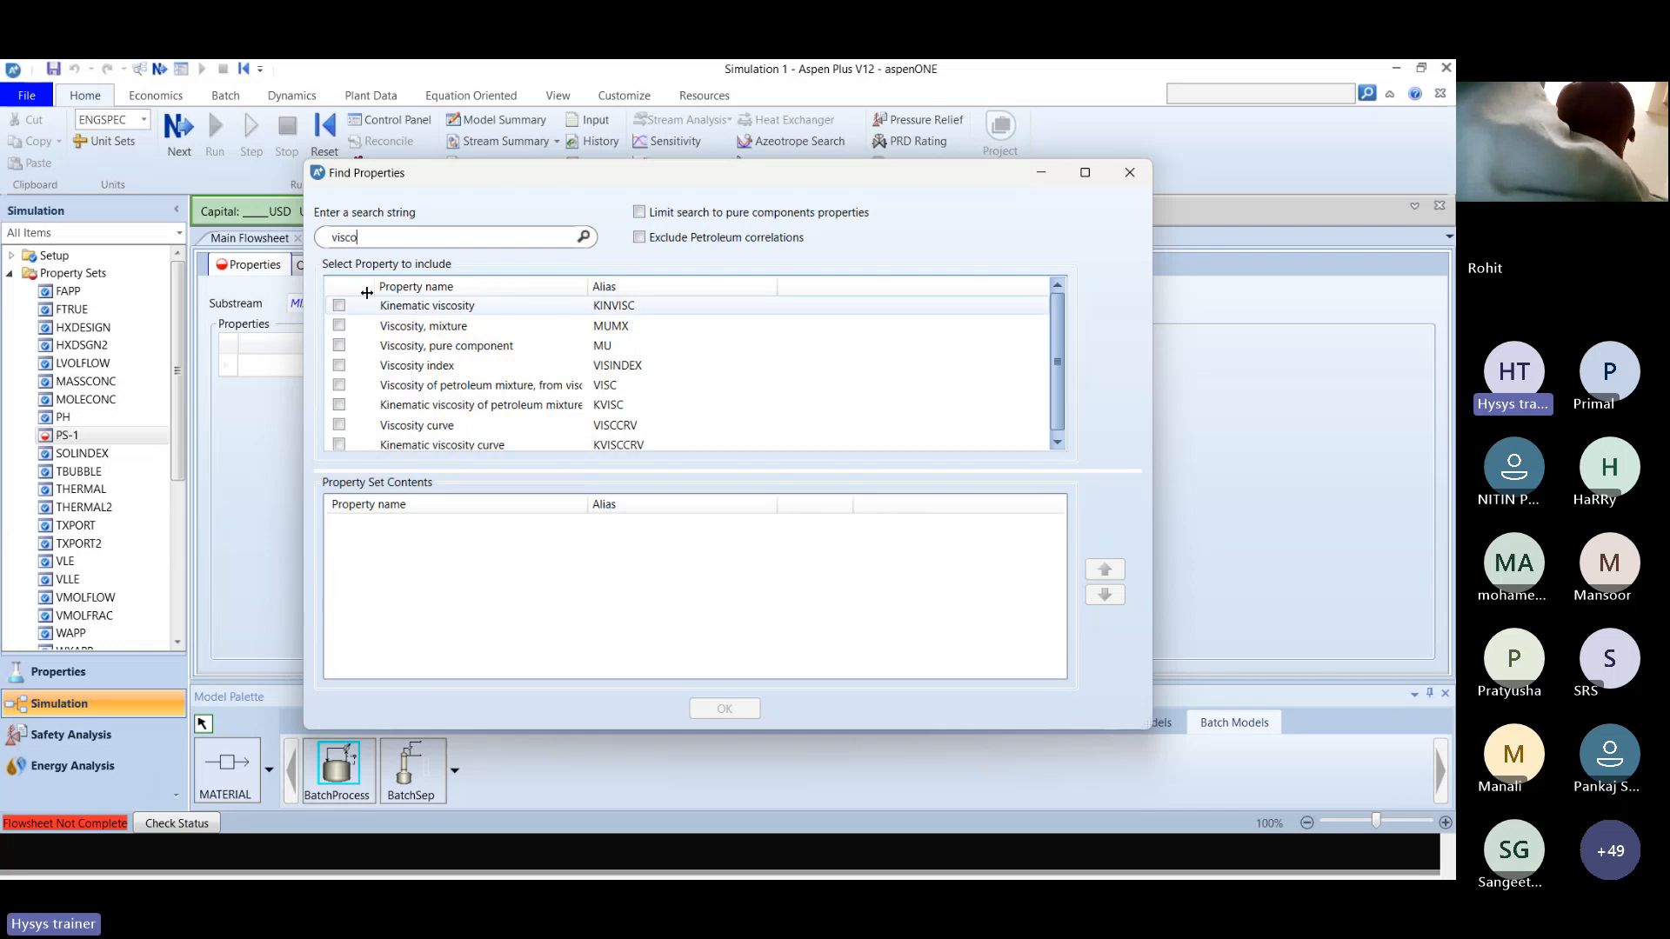
left_click(419, 334)
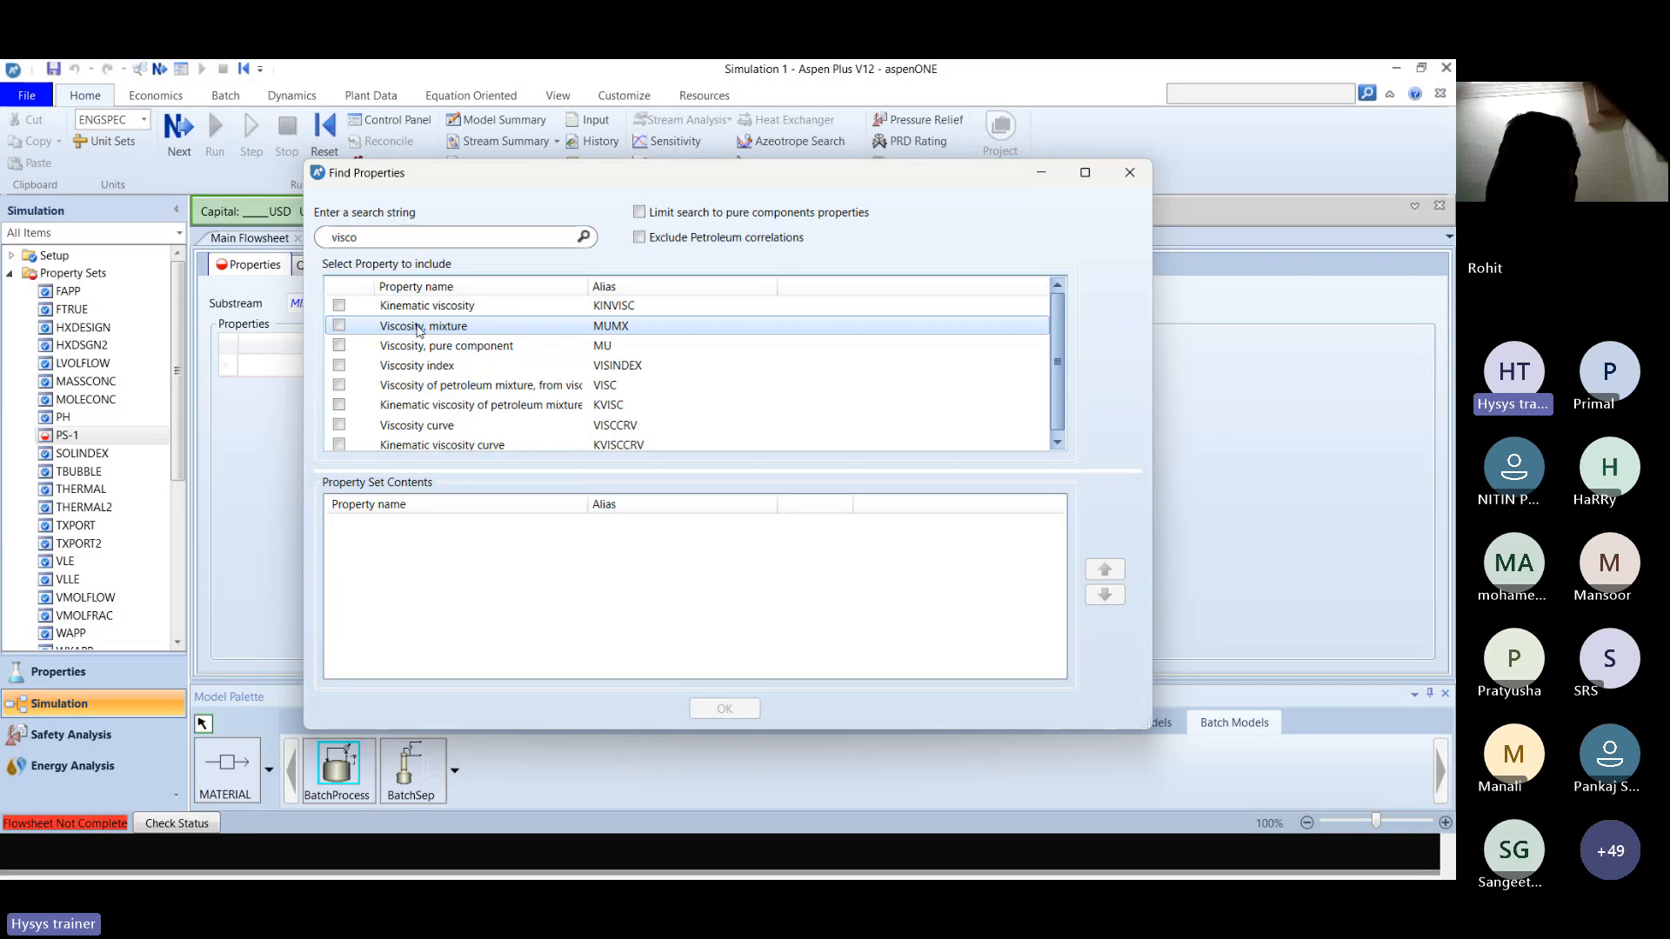
key("alt+Tab")
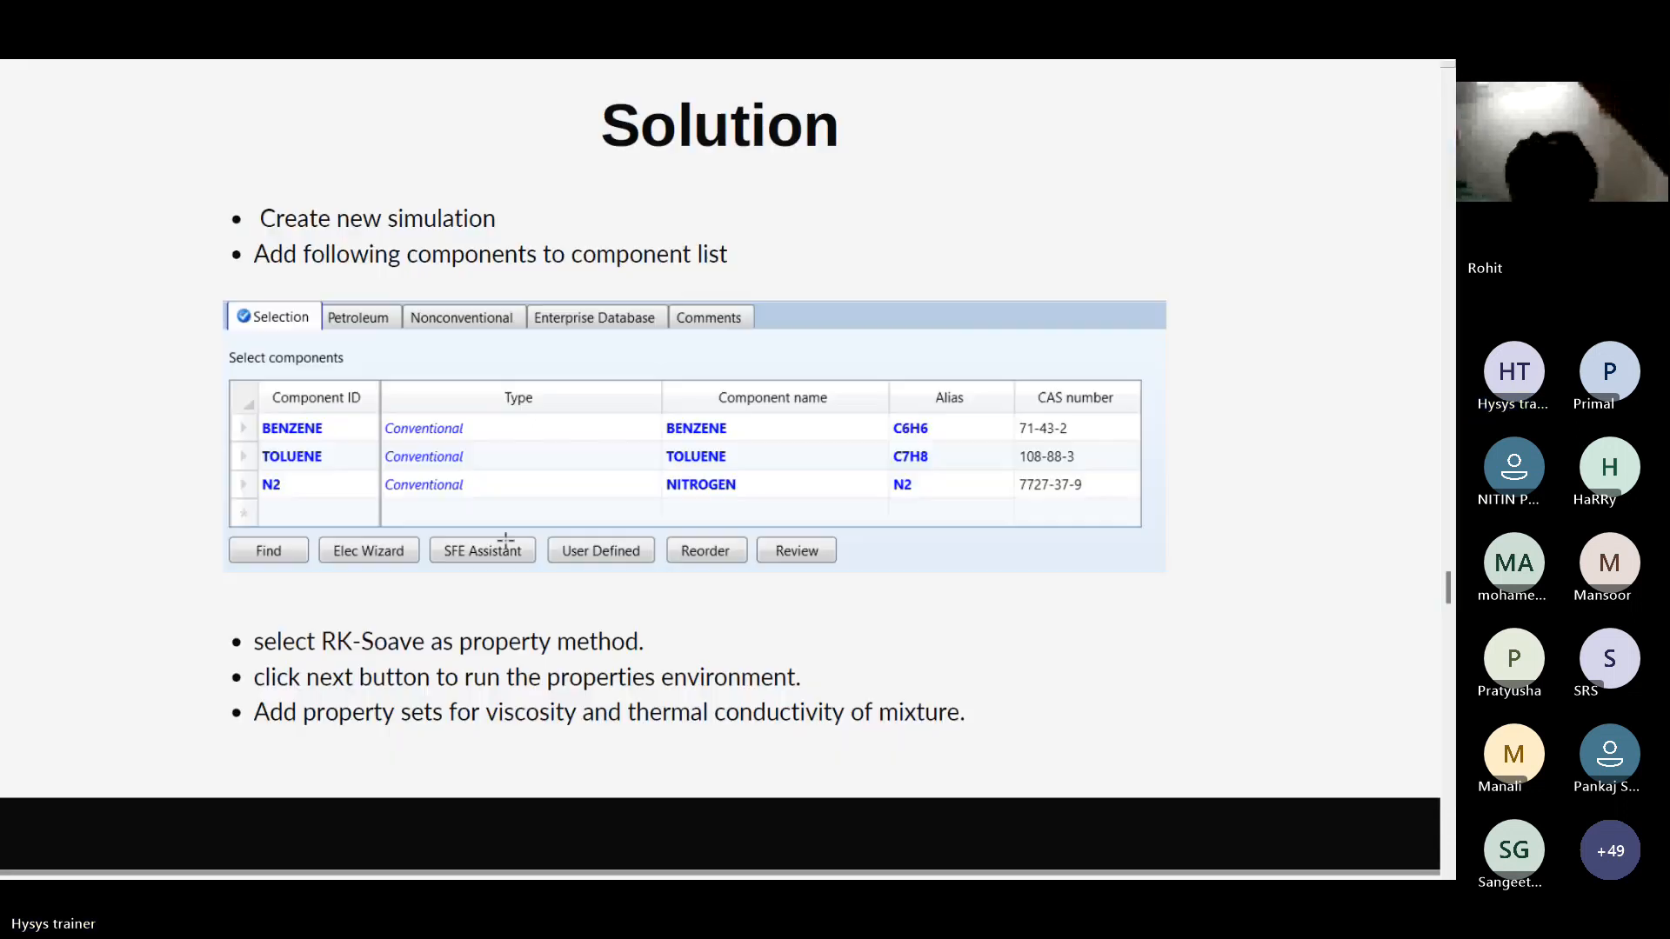
key("alt+Tab")
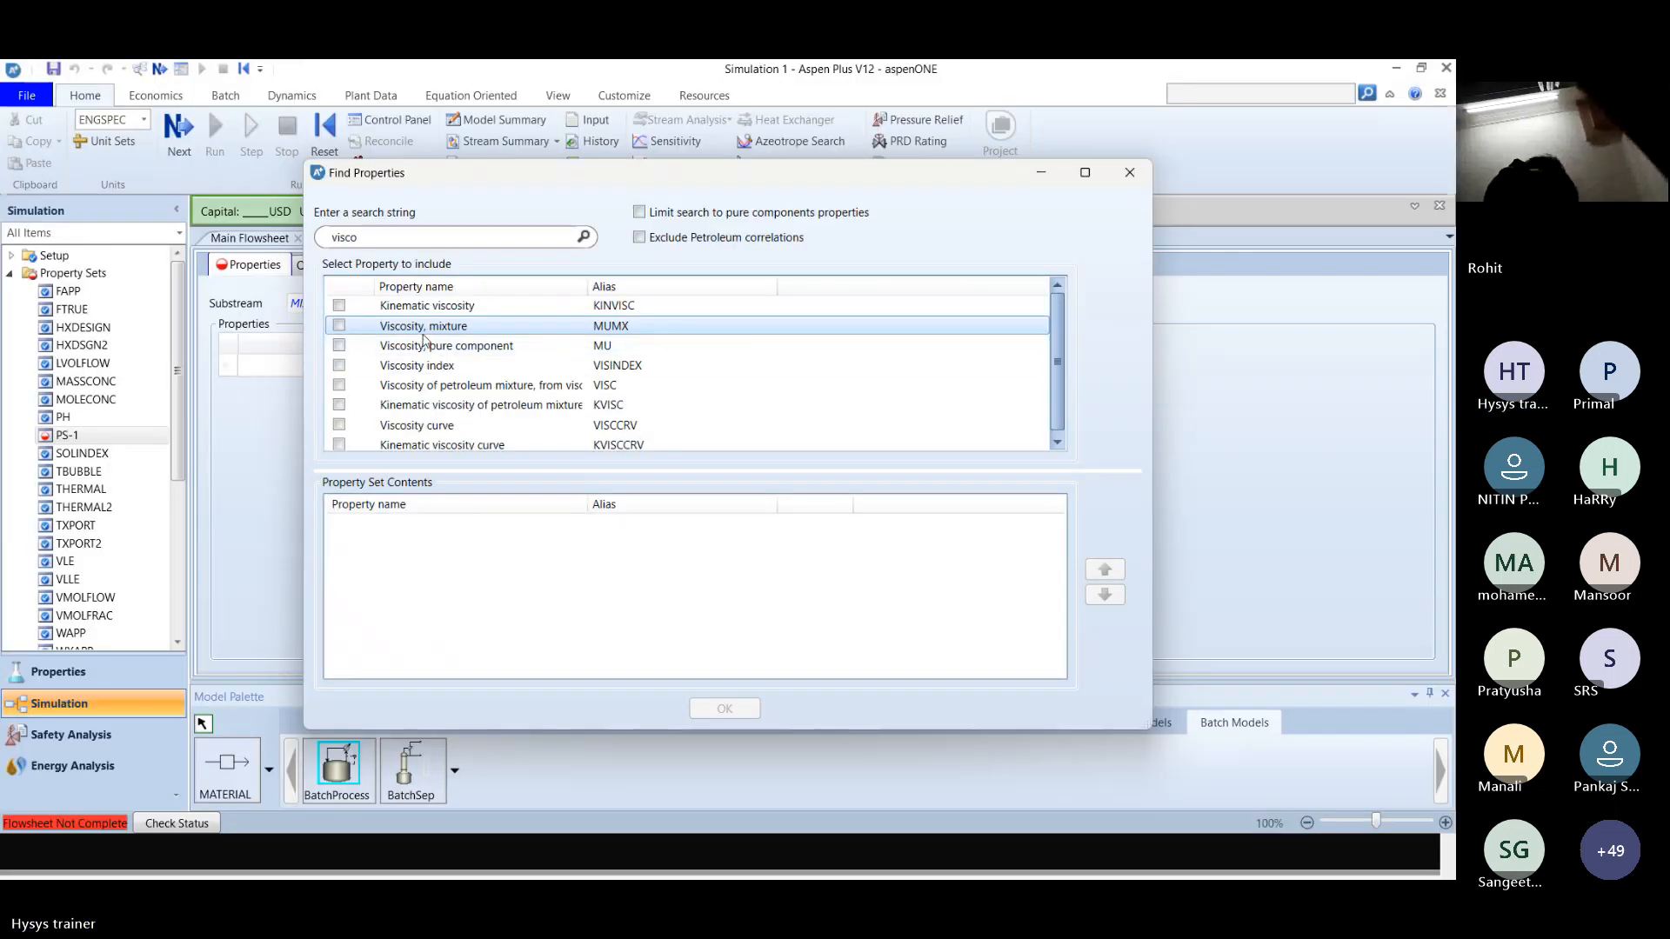
left_click(339, 326)
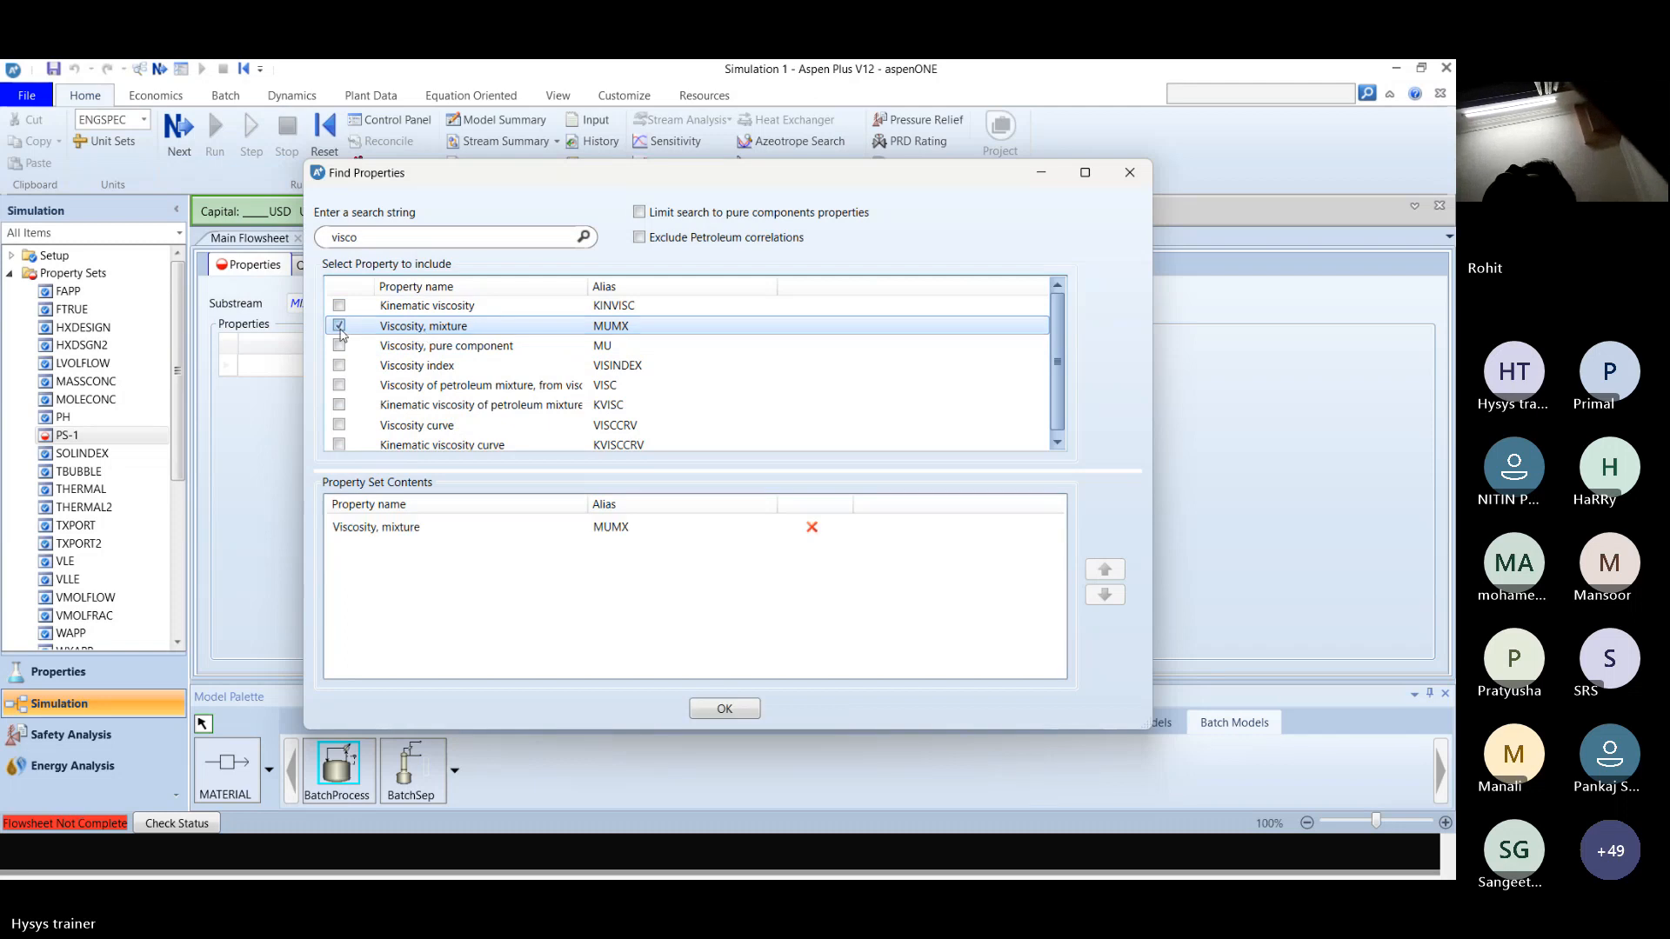
left_click(726, 710)
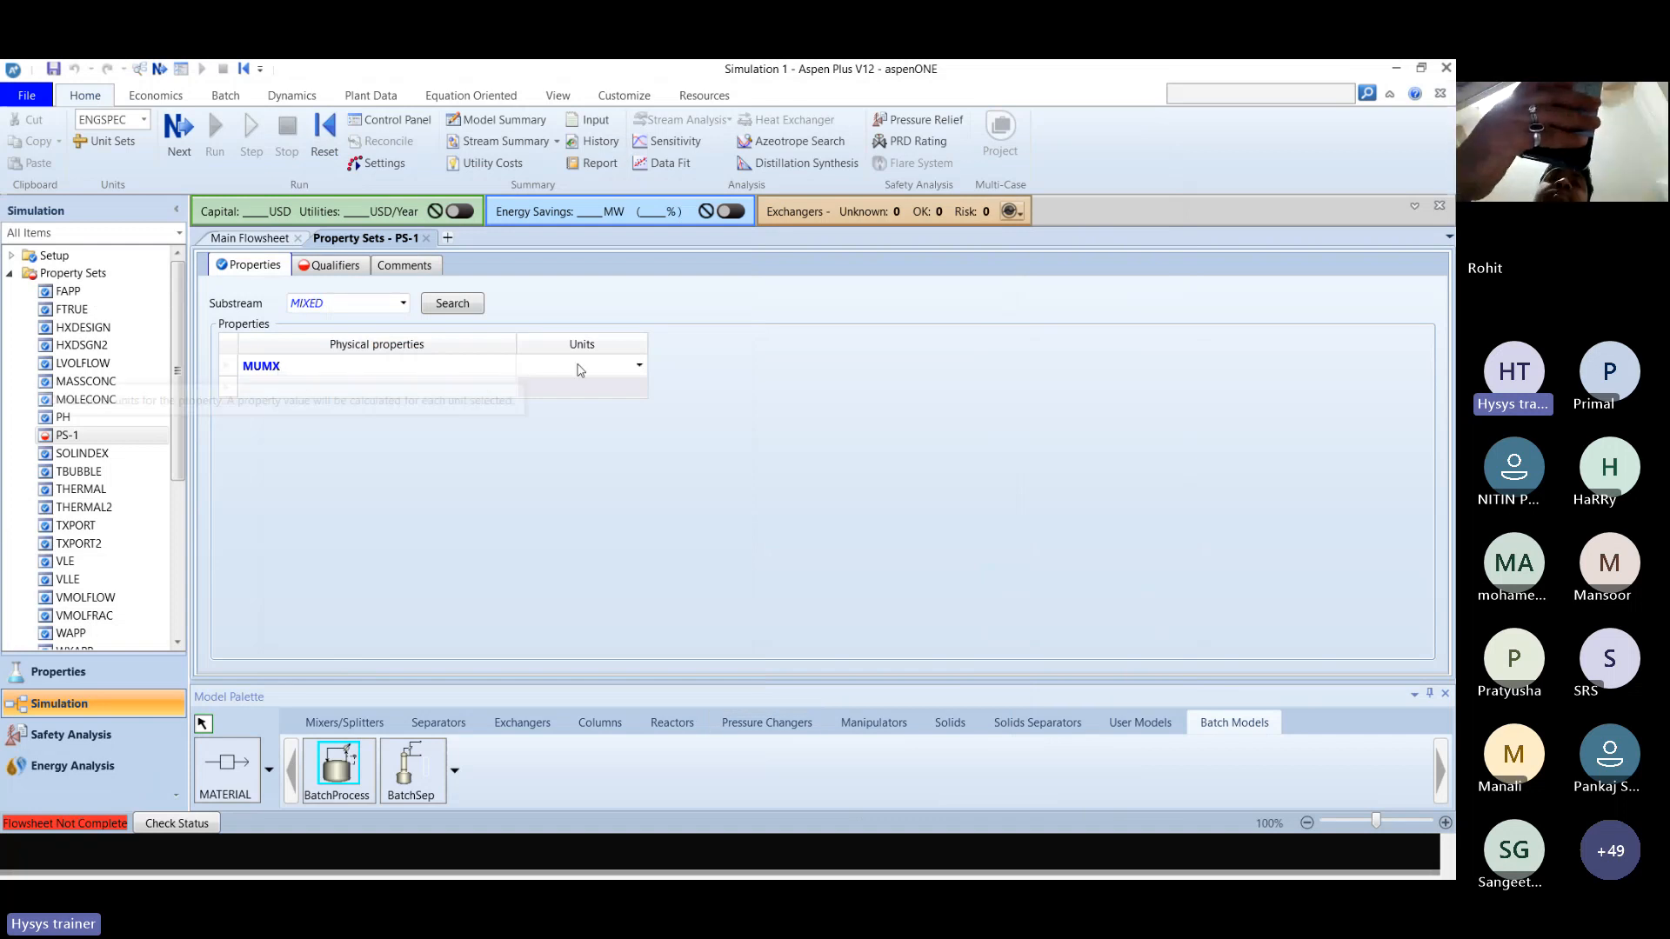
Set the units of the MUMX property in PS-1 to cP.
left_click(639, 372)
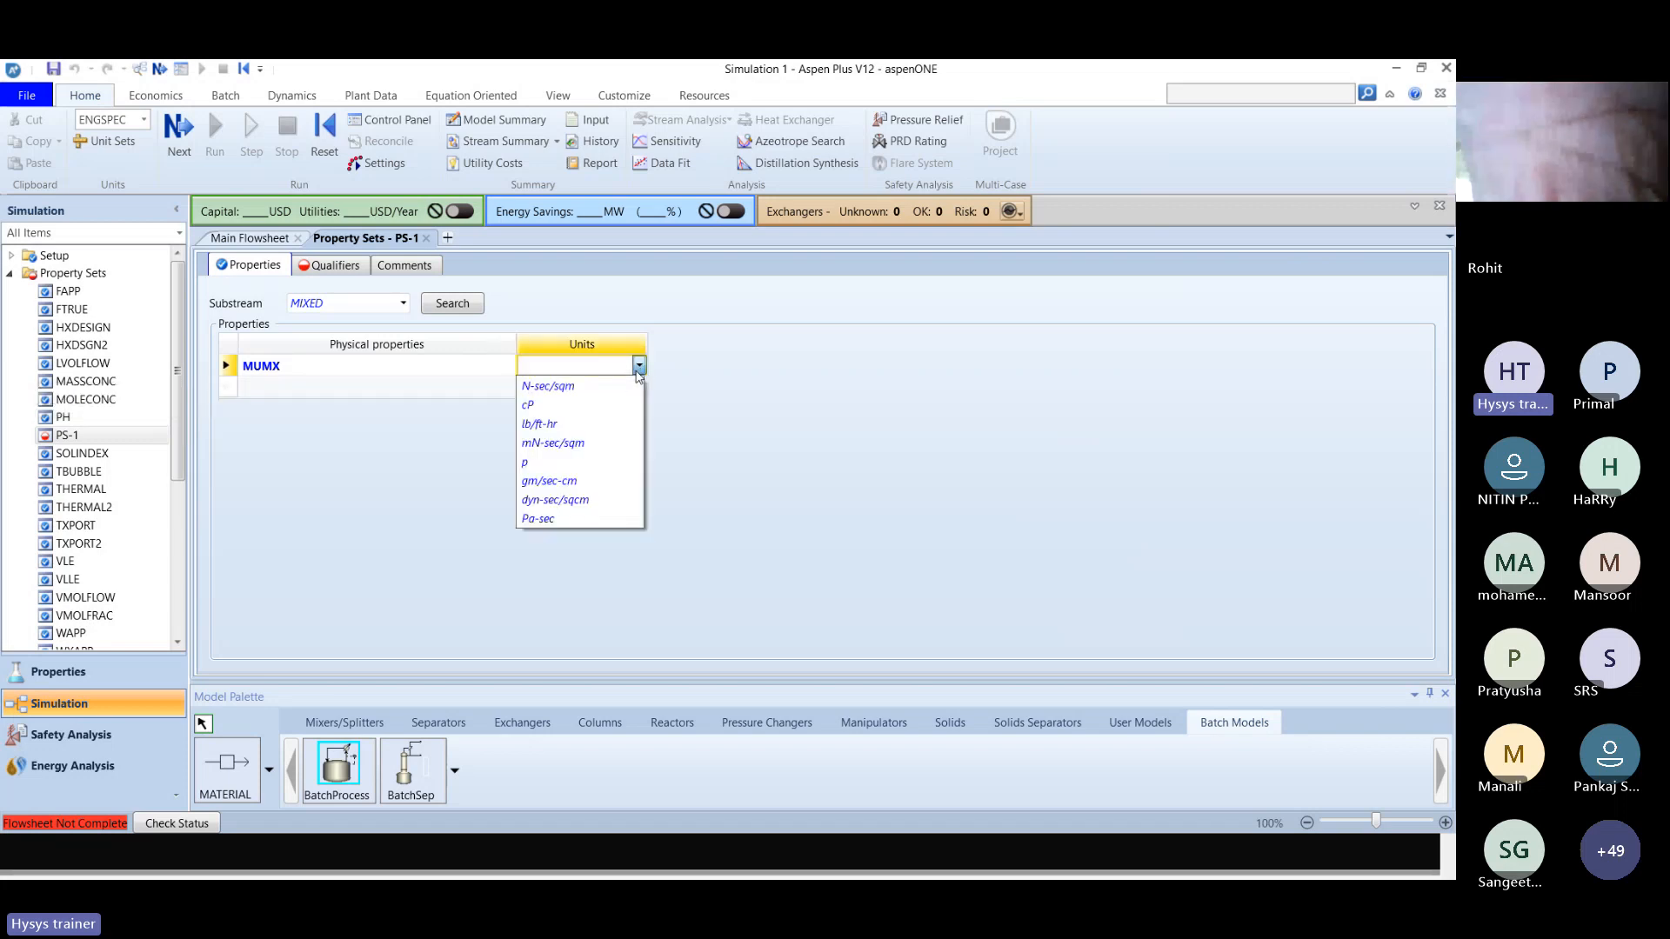
left_click(573, 405)
left_click(379, 385)
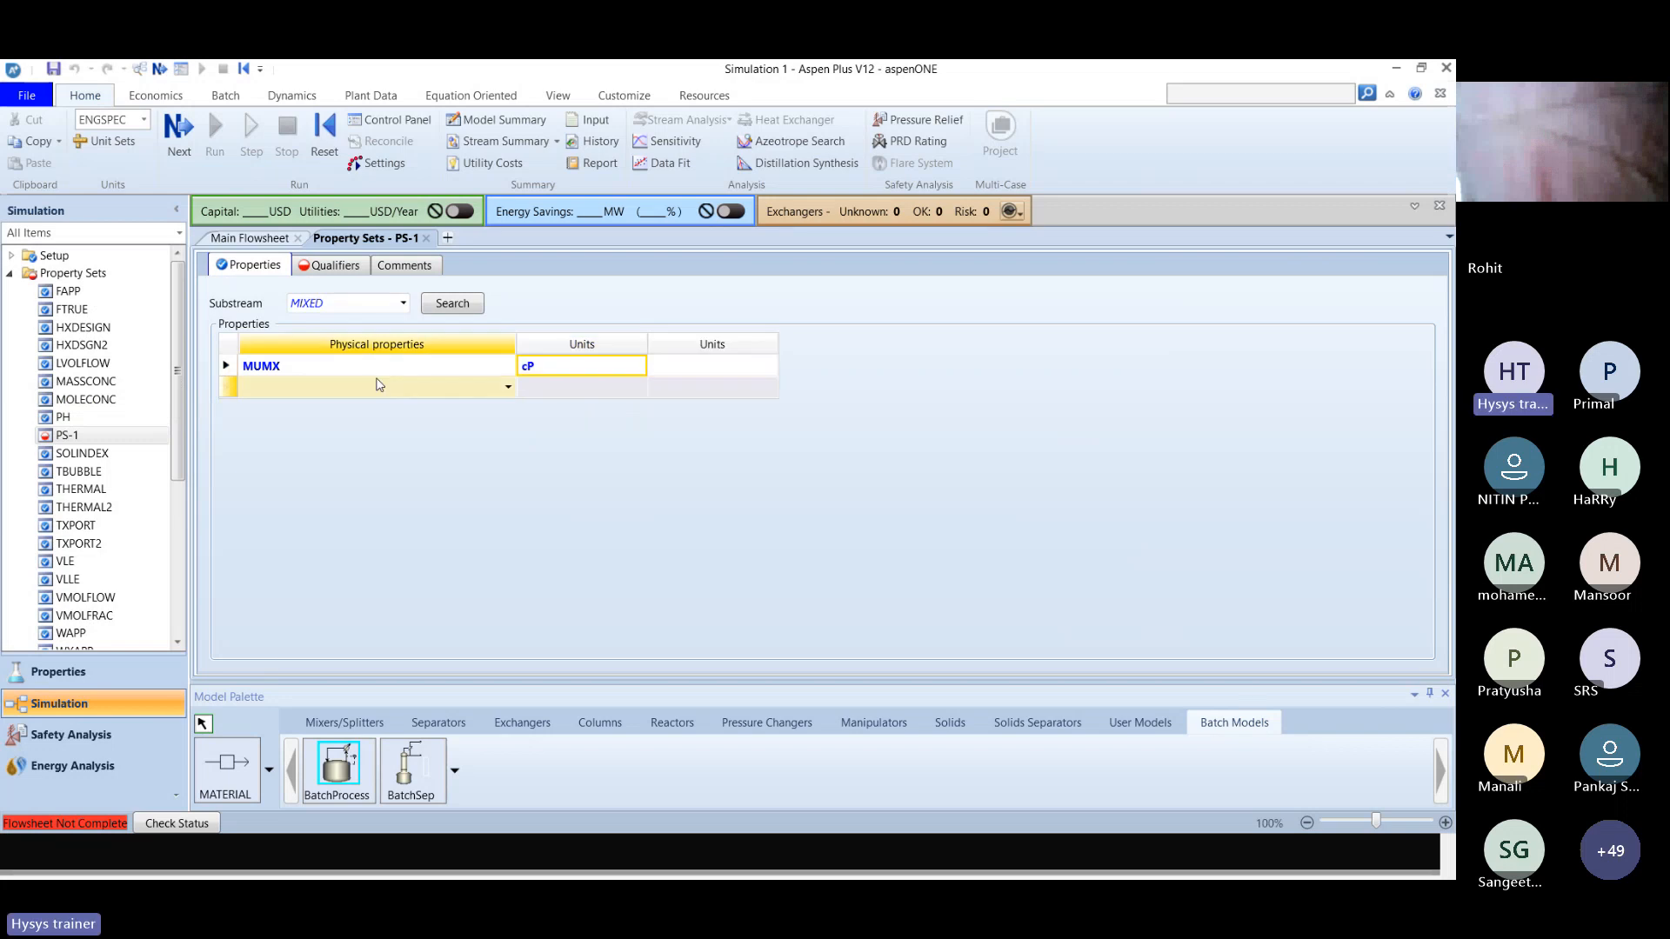
Search the available properties for thermal and add the mixture thermal conductivity property KMX to property set PS-1.
left_click(452, 303)
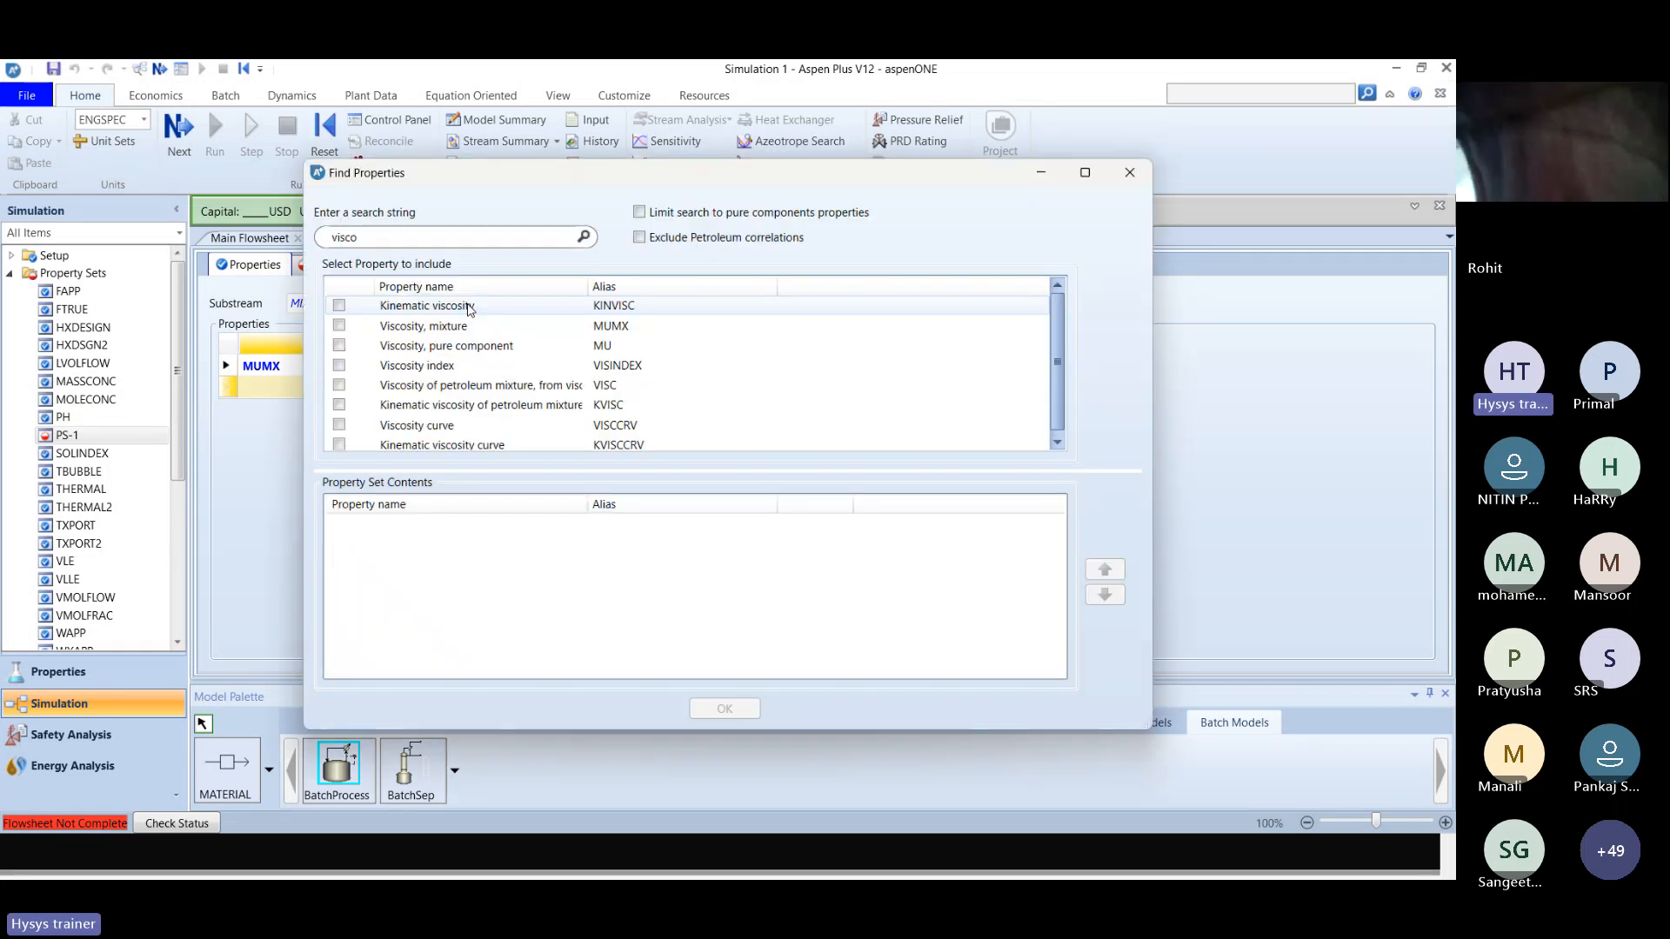
left_click(405, 235)
key("BackSpace")
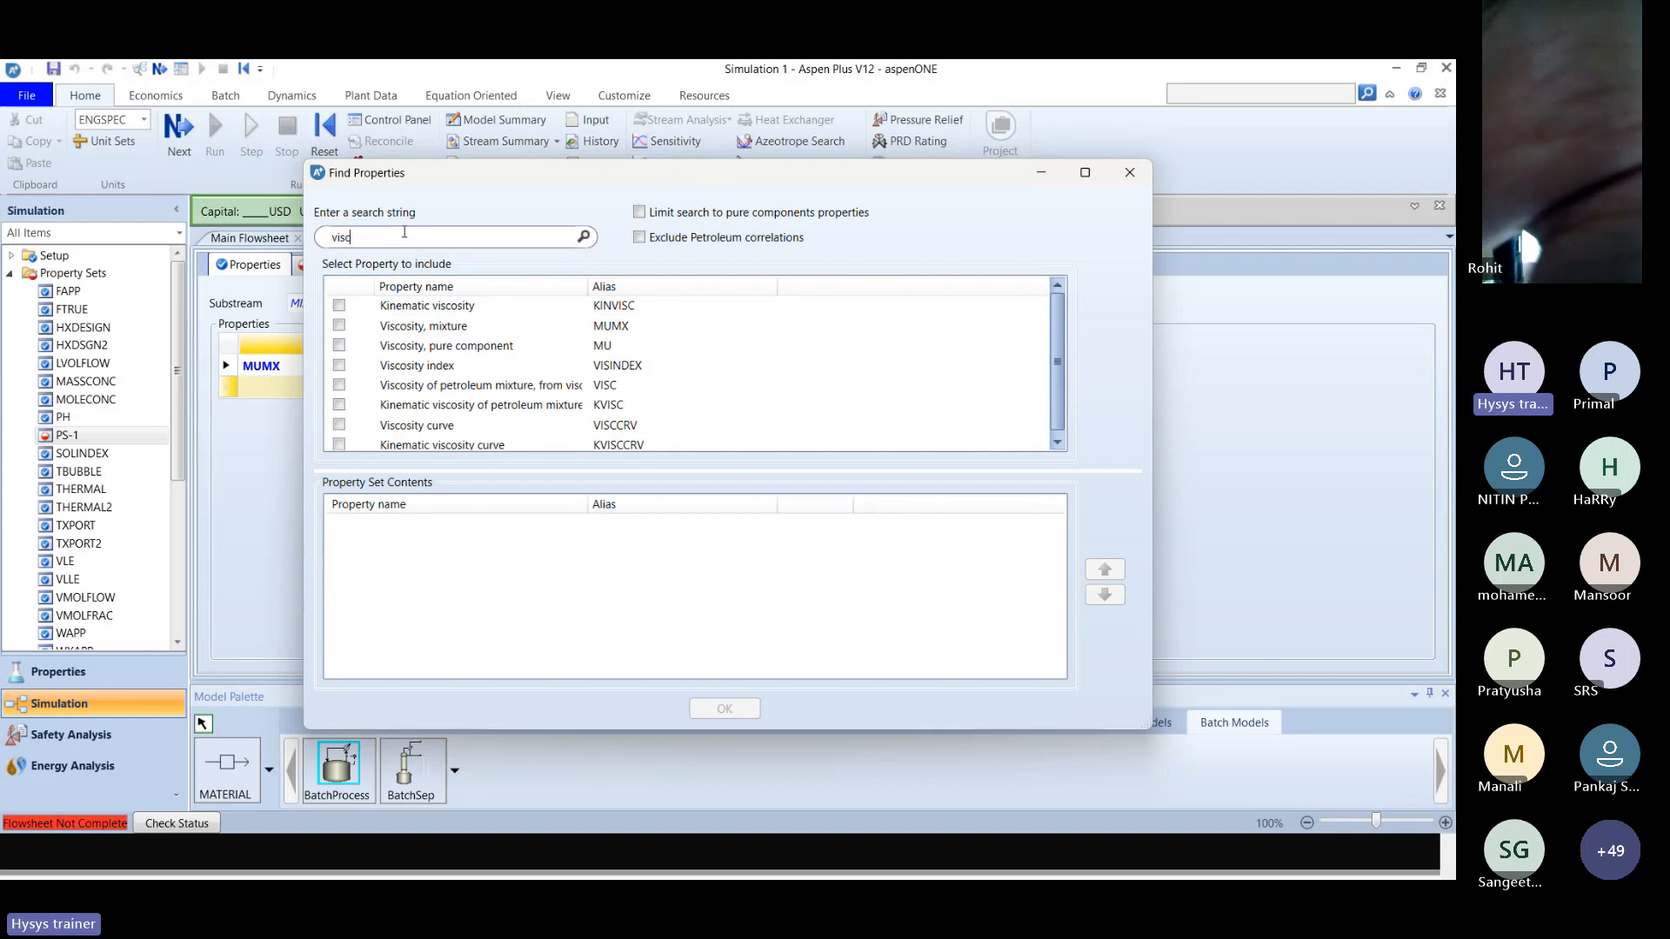
key("BackSpace")
key("BackSpace")
key("BackSpace")
key("BackSpace")
type("therm")
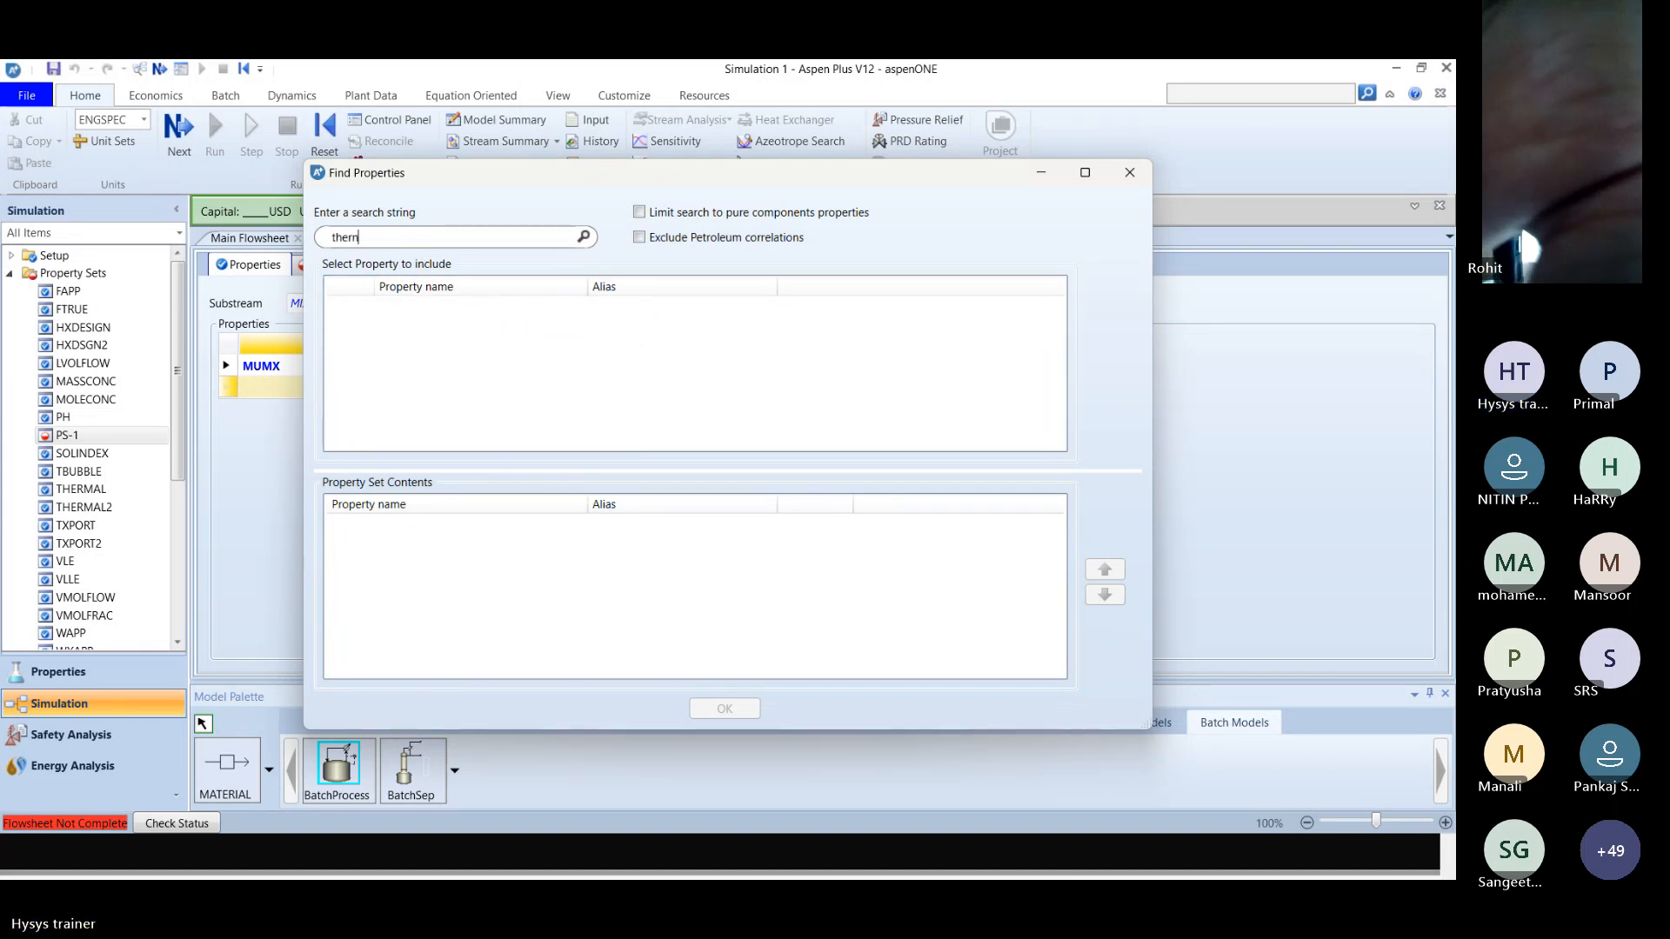
type("al")
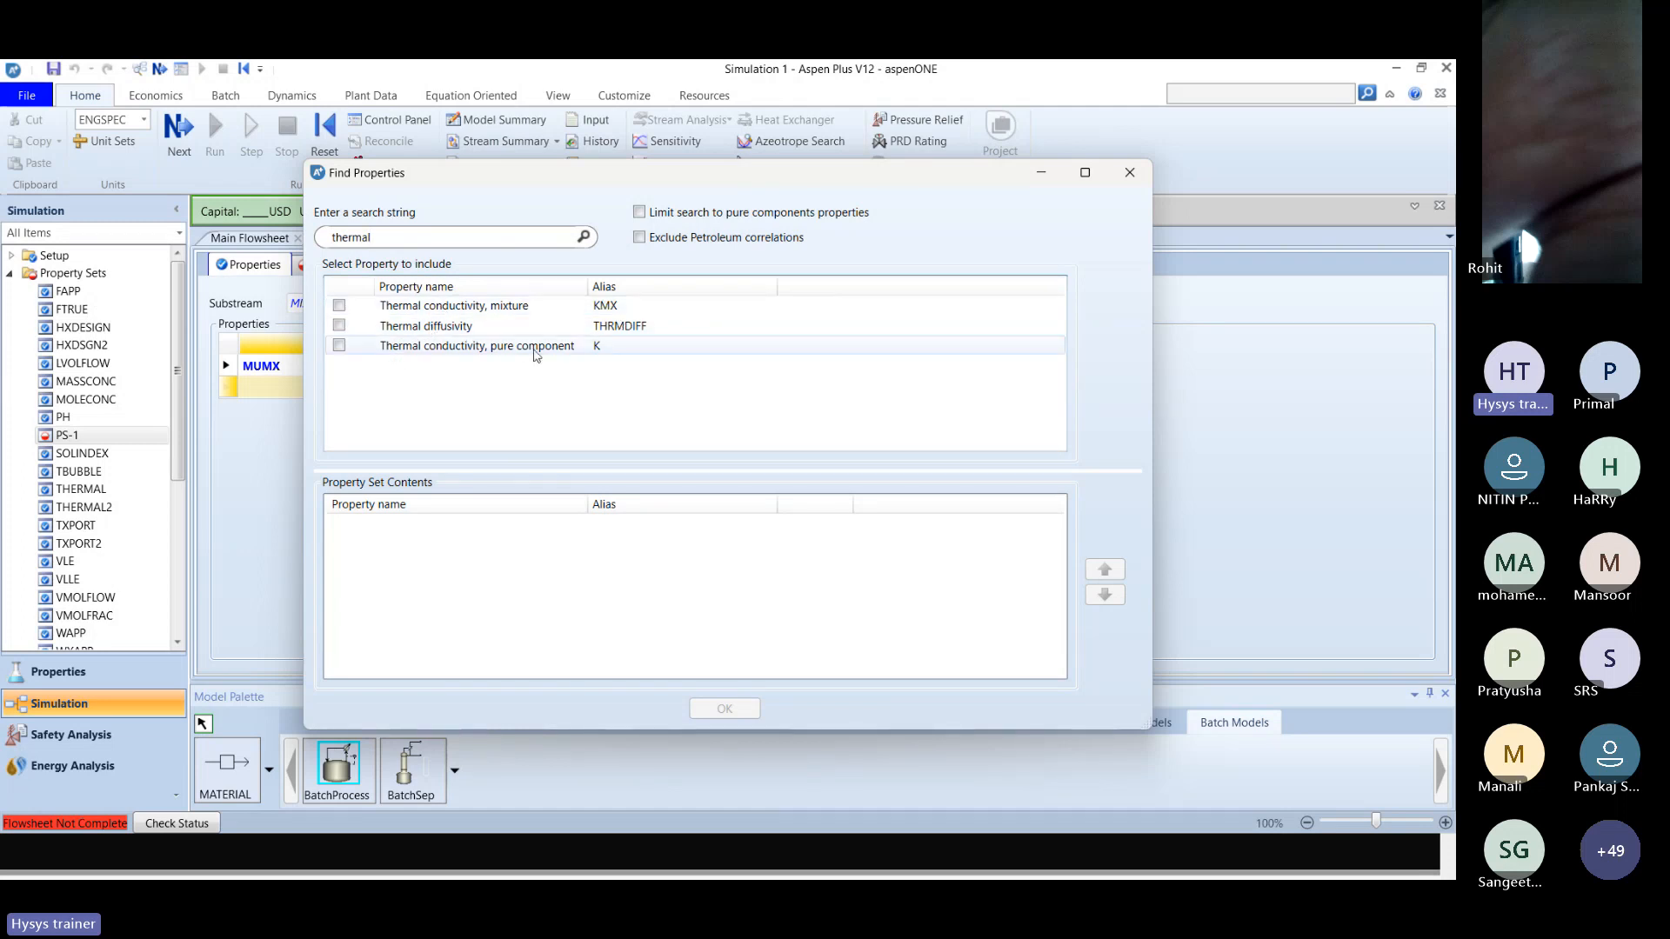
left_click(338, 305)
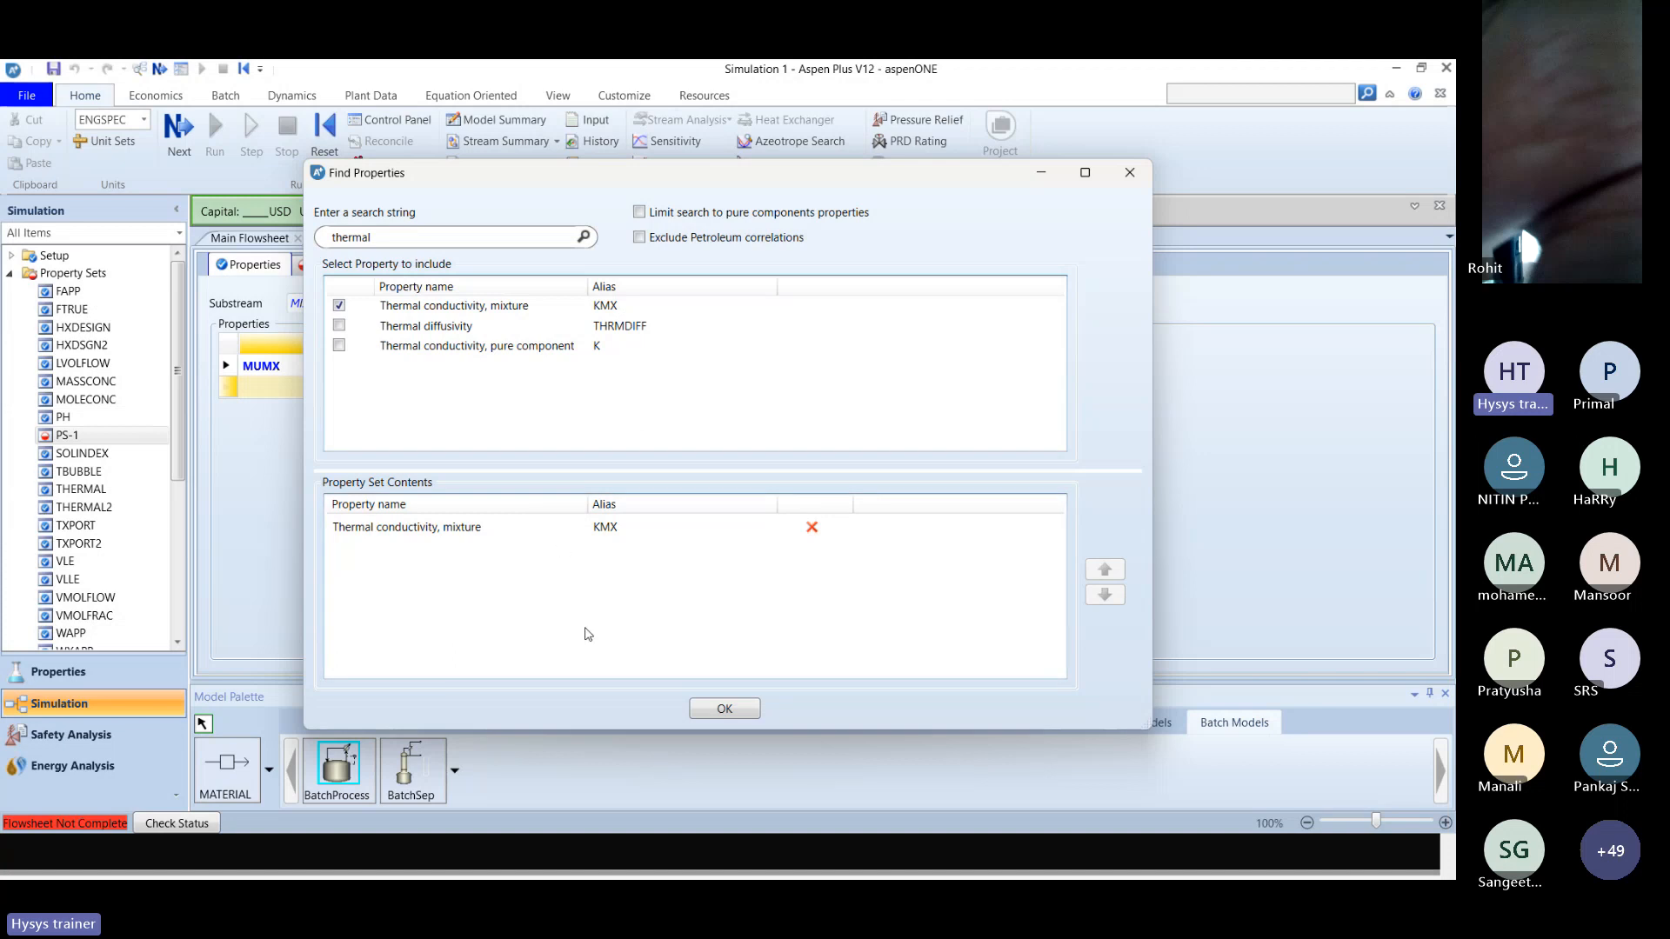
left_click(717, 707)
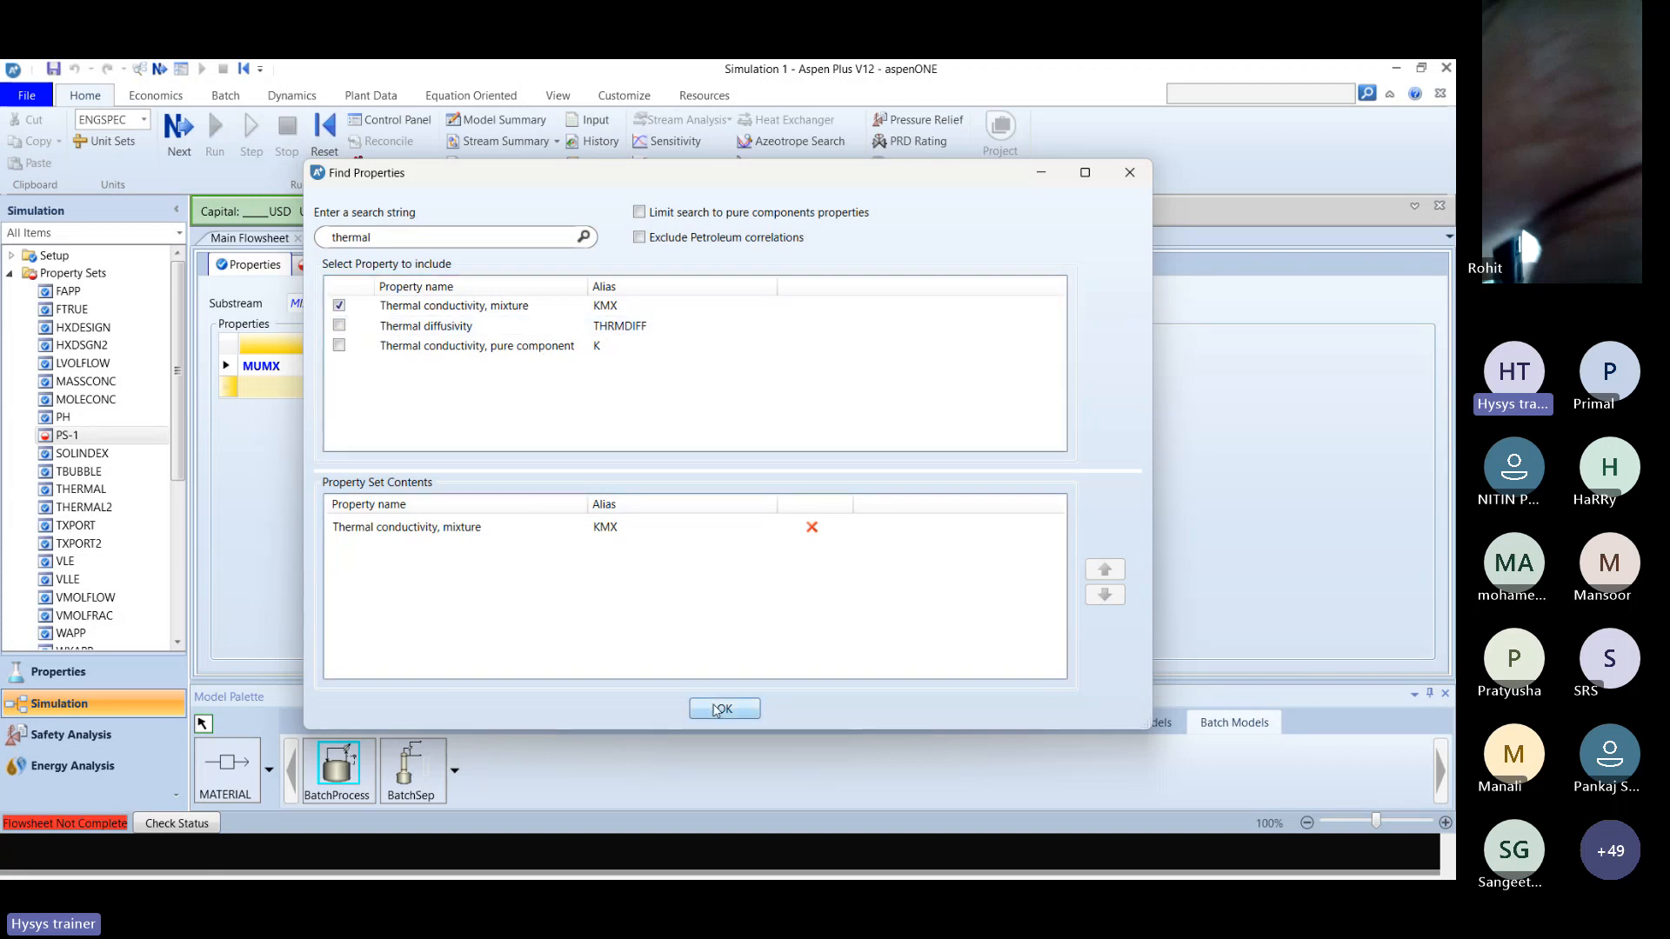
Set the units of the KMX property in PS-1 to Btu-in/hr-sqft-R.
left_click(624, 389)
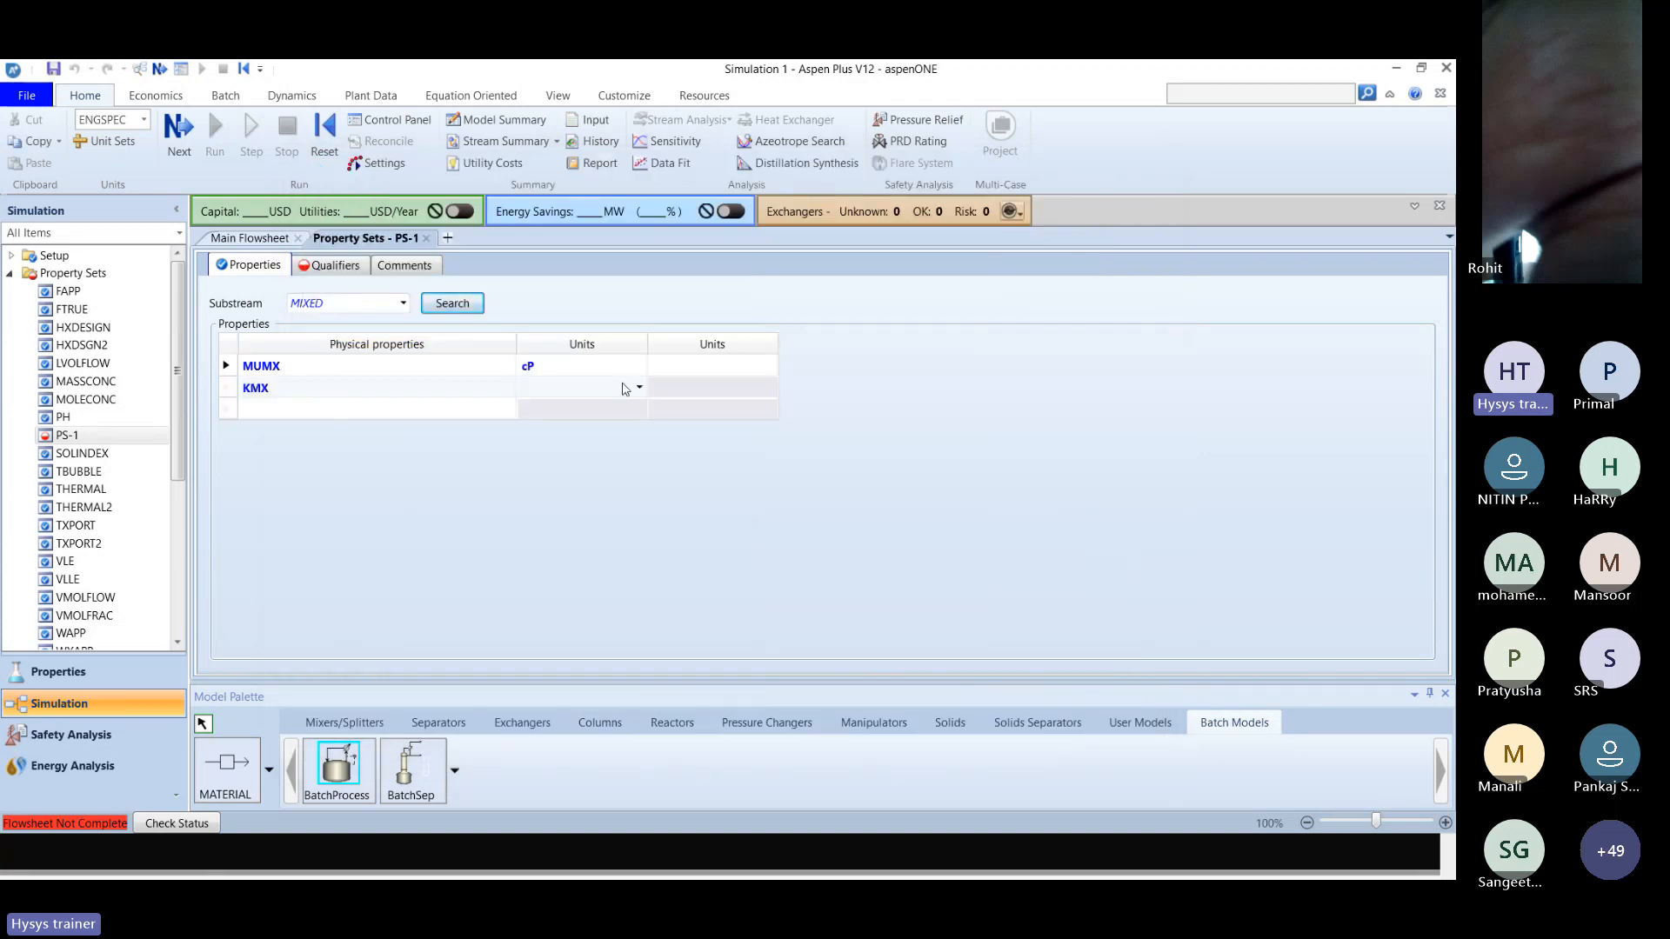
left_click(639, 388)
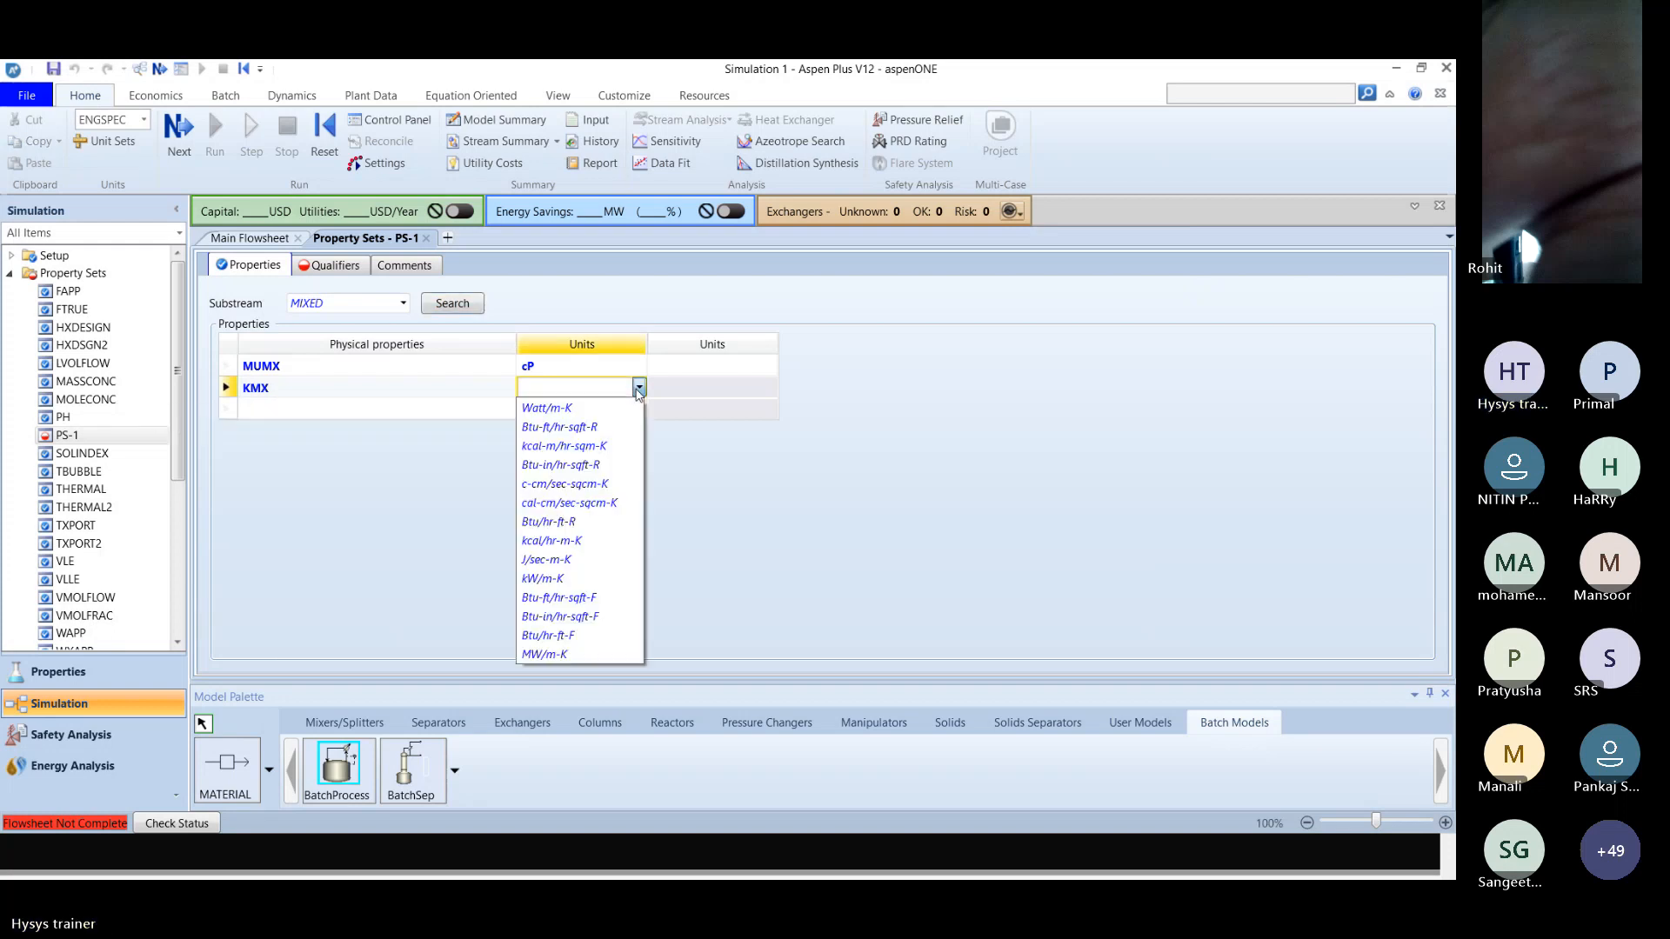
left_click(594, 474)
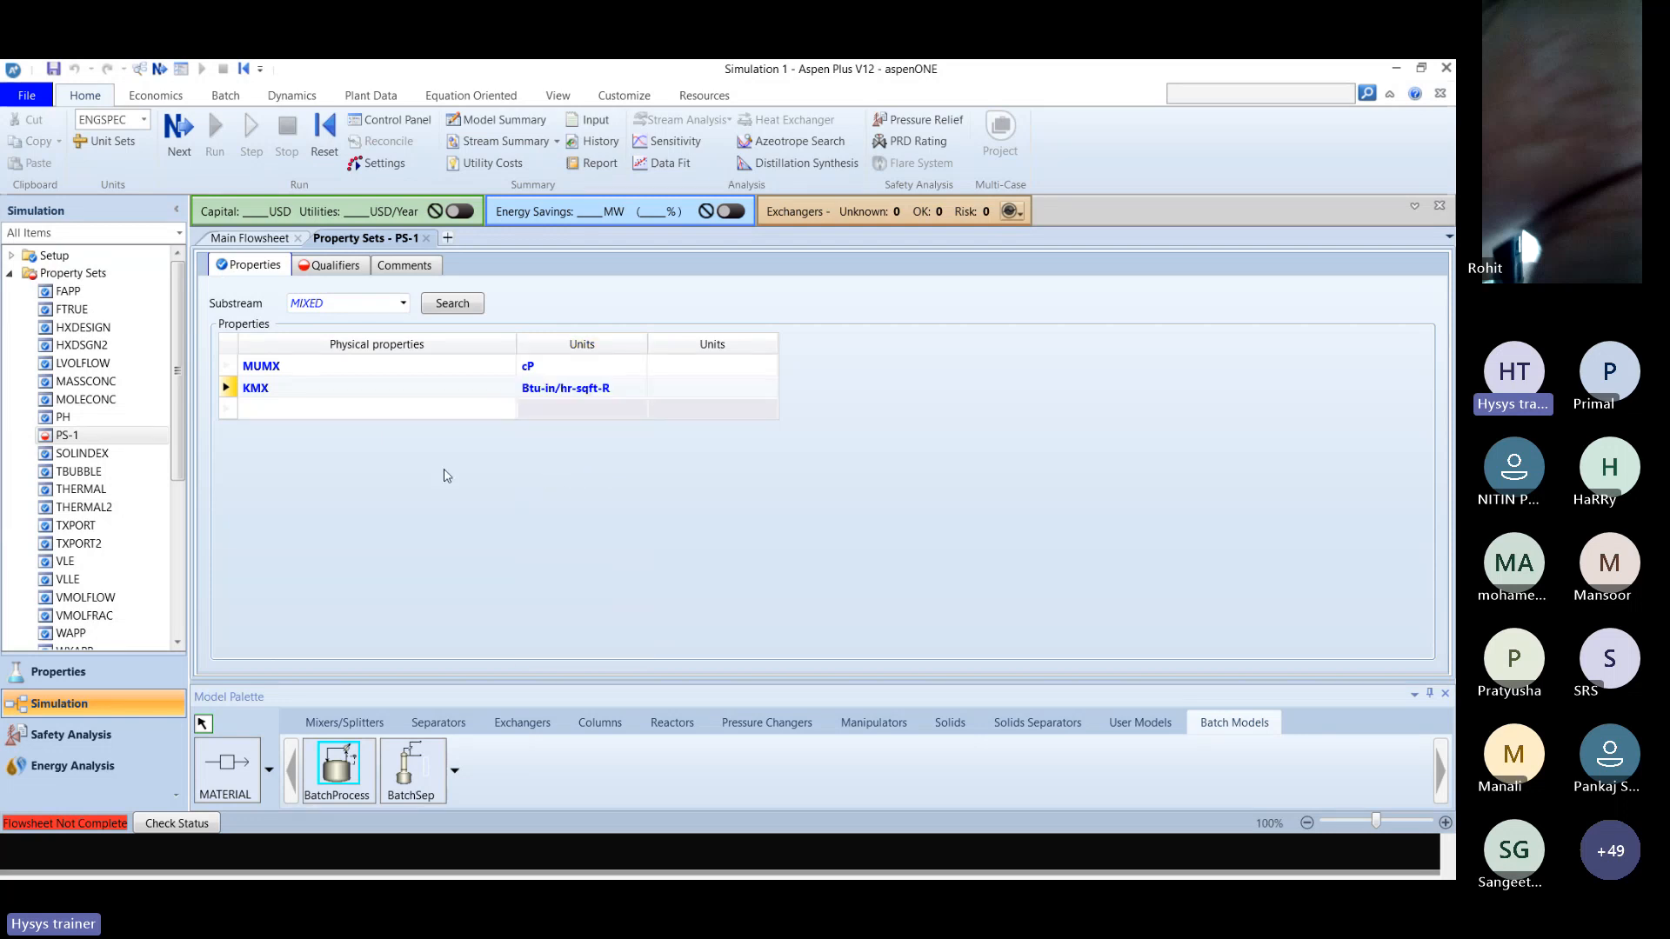
Set the phase qualifier of property set PS-1 to Liquid.
left_click(332, 273)
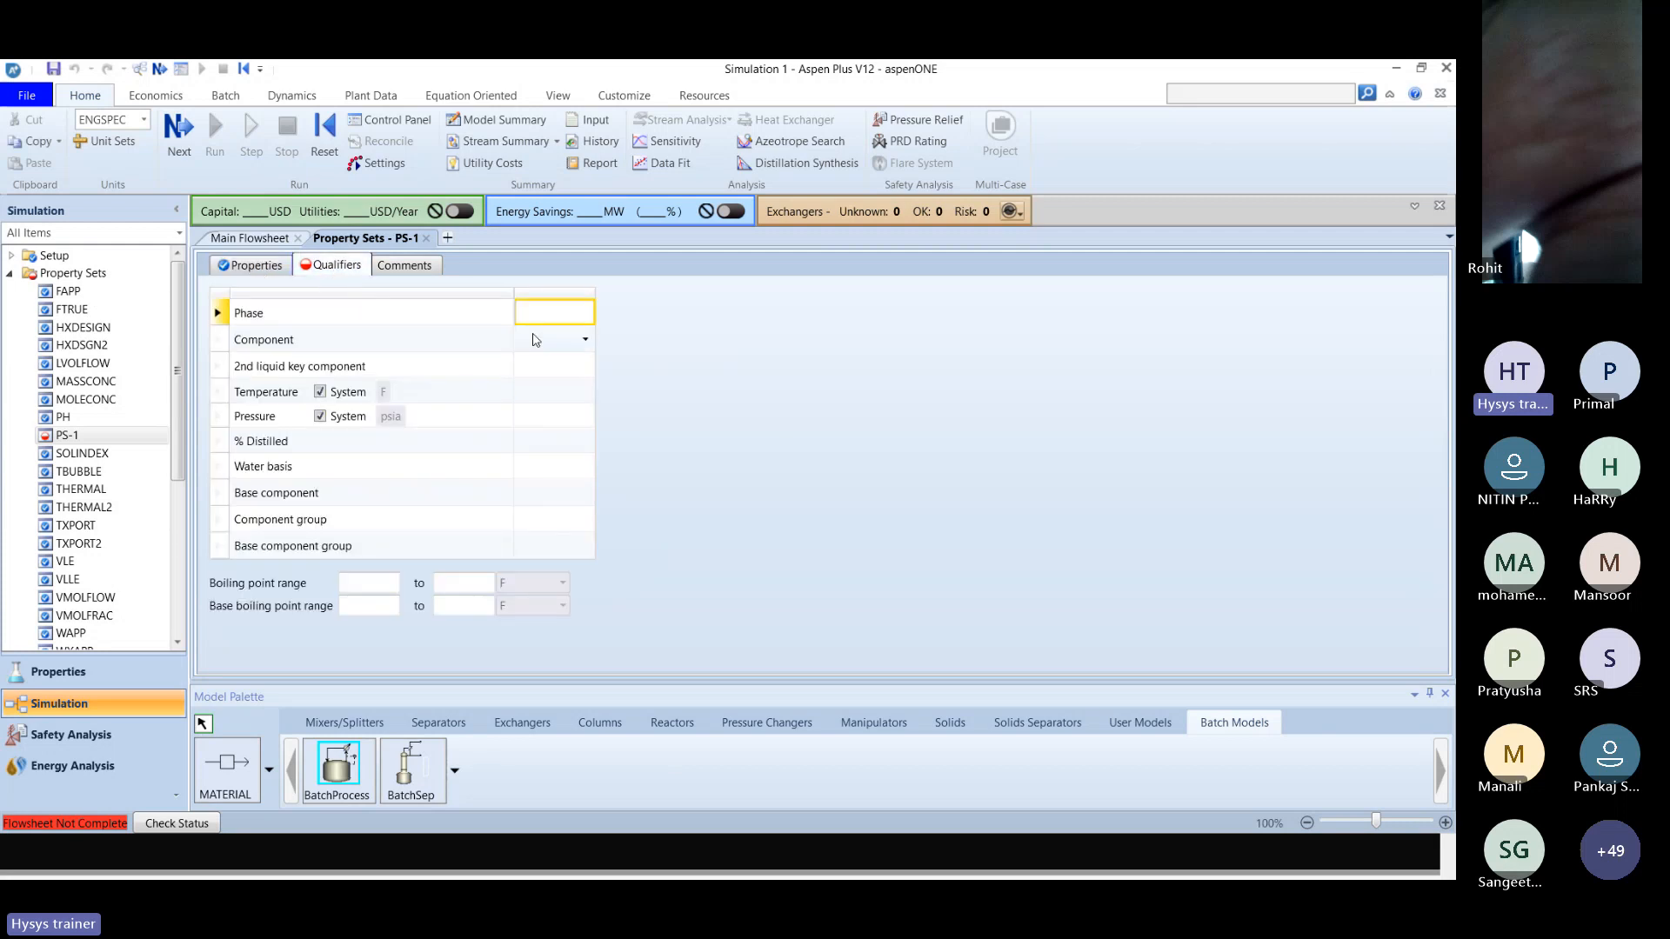
left_click(587, 317)
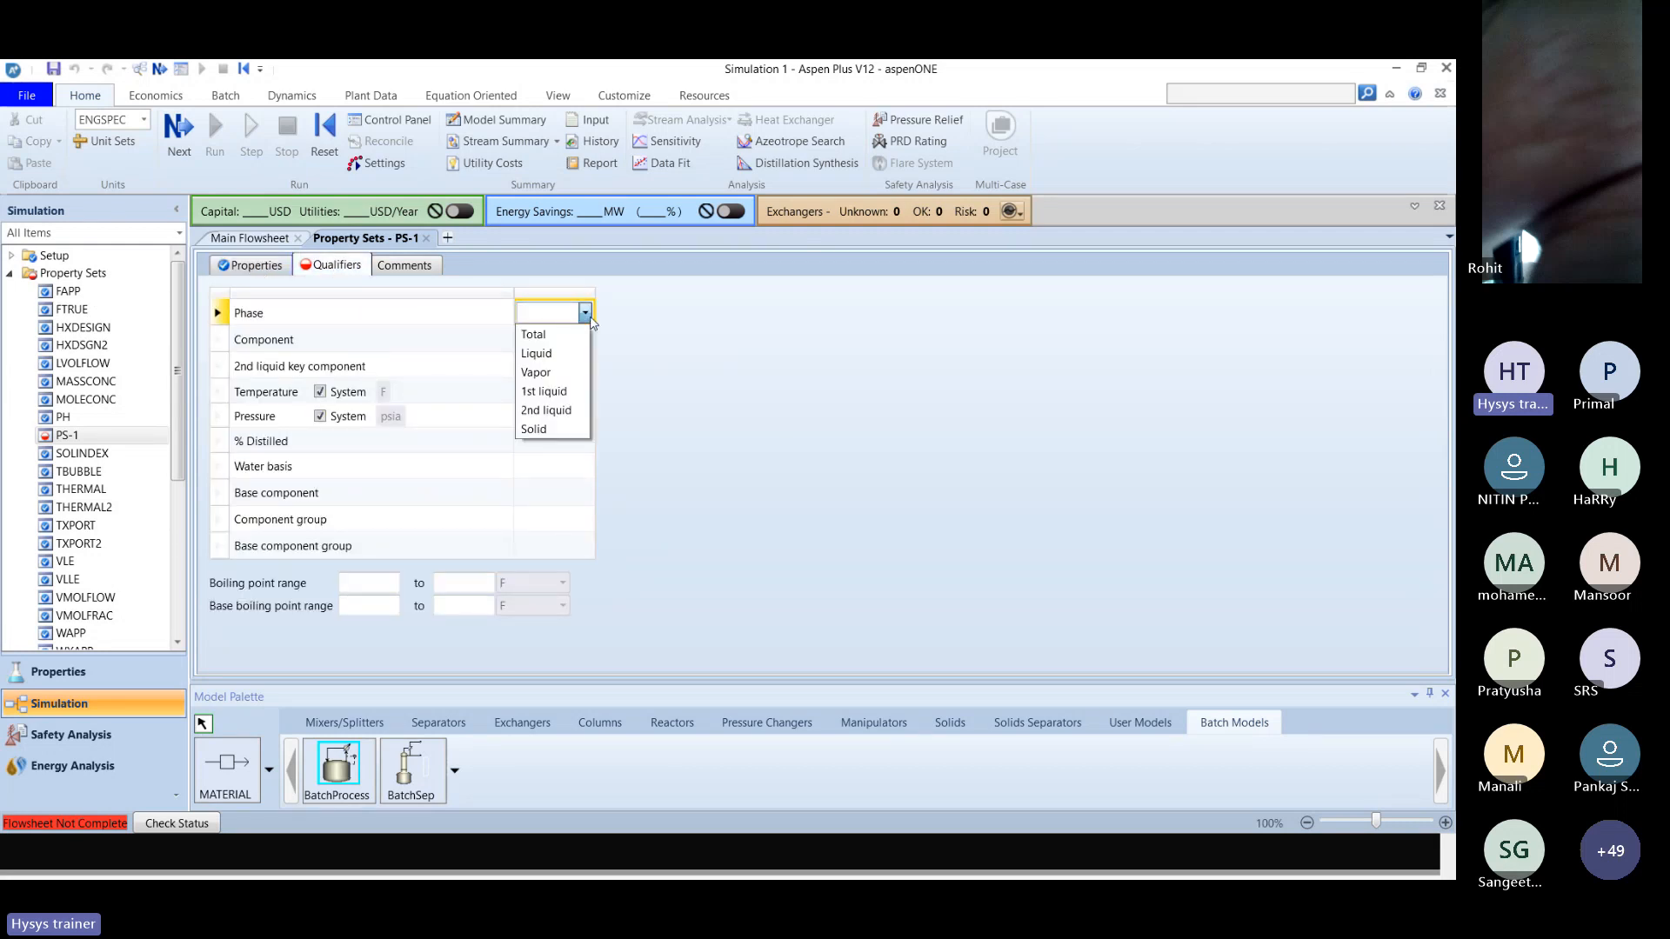
left_click(561, 355)
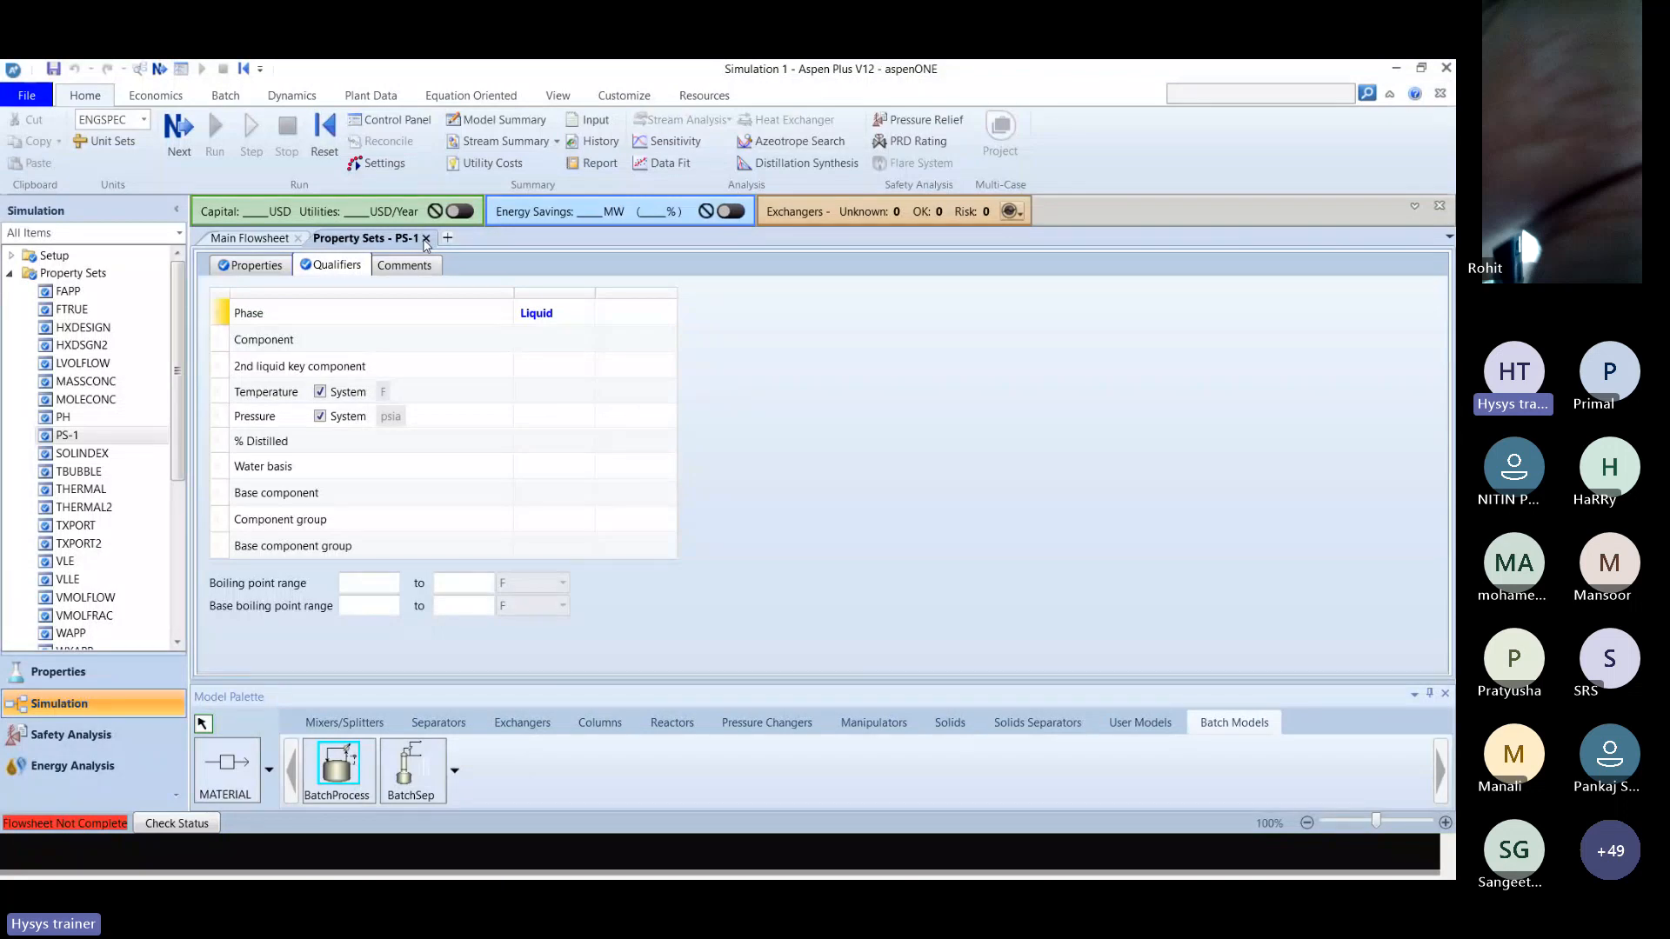
Rename property set PS-1 as MIXVISTH and open the renamed set.
left_click(241, 240)
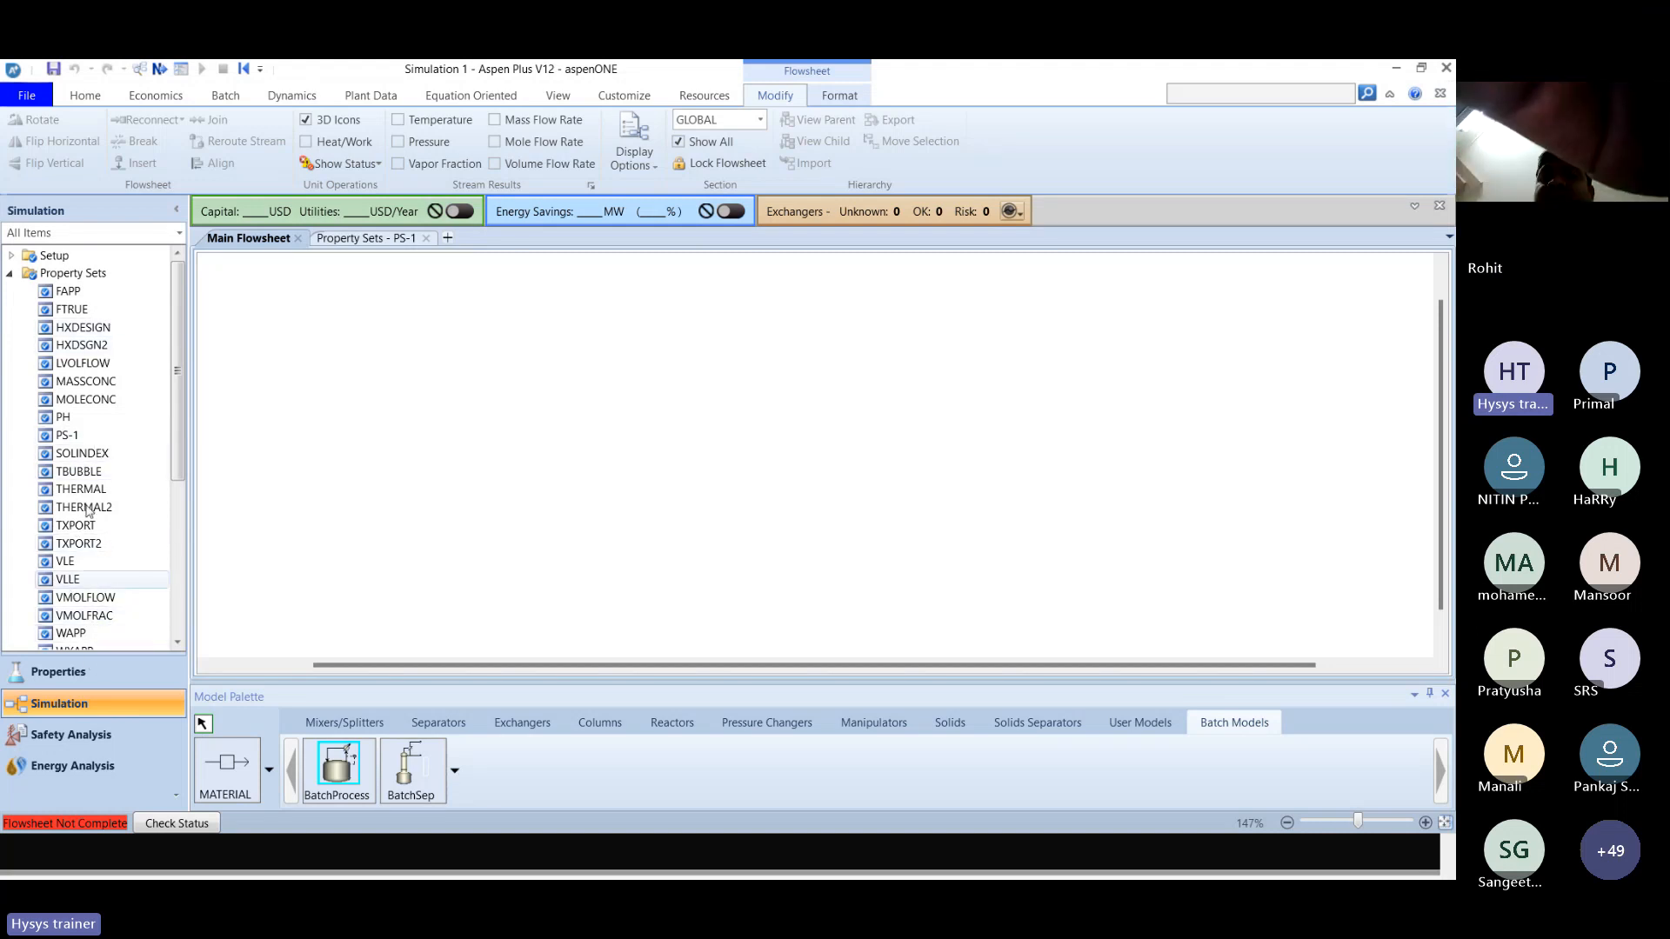
double_click(69, 437)
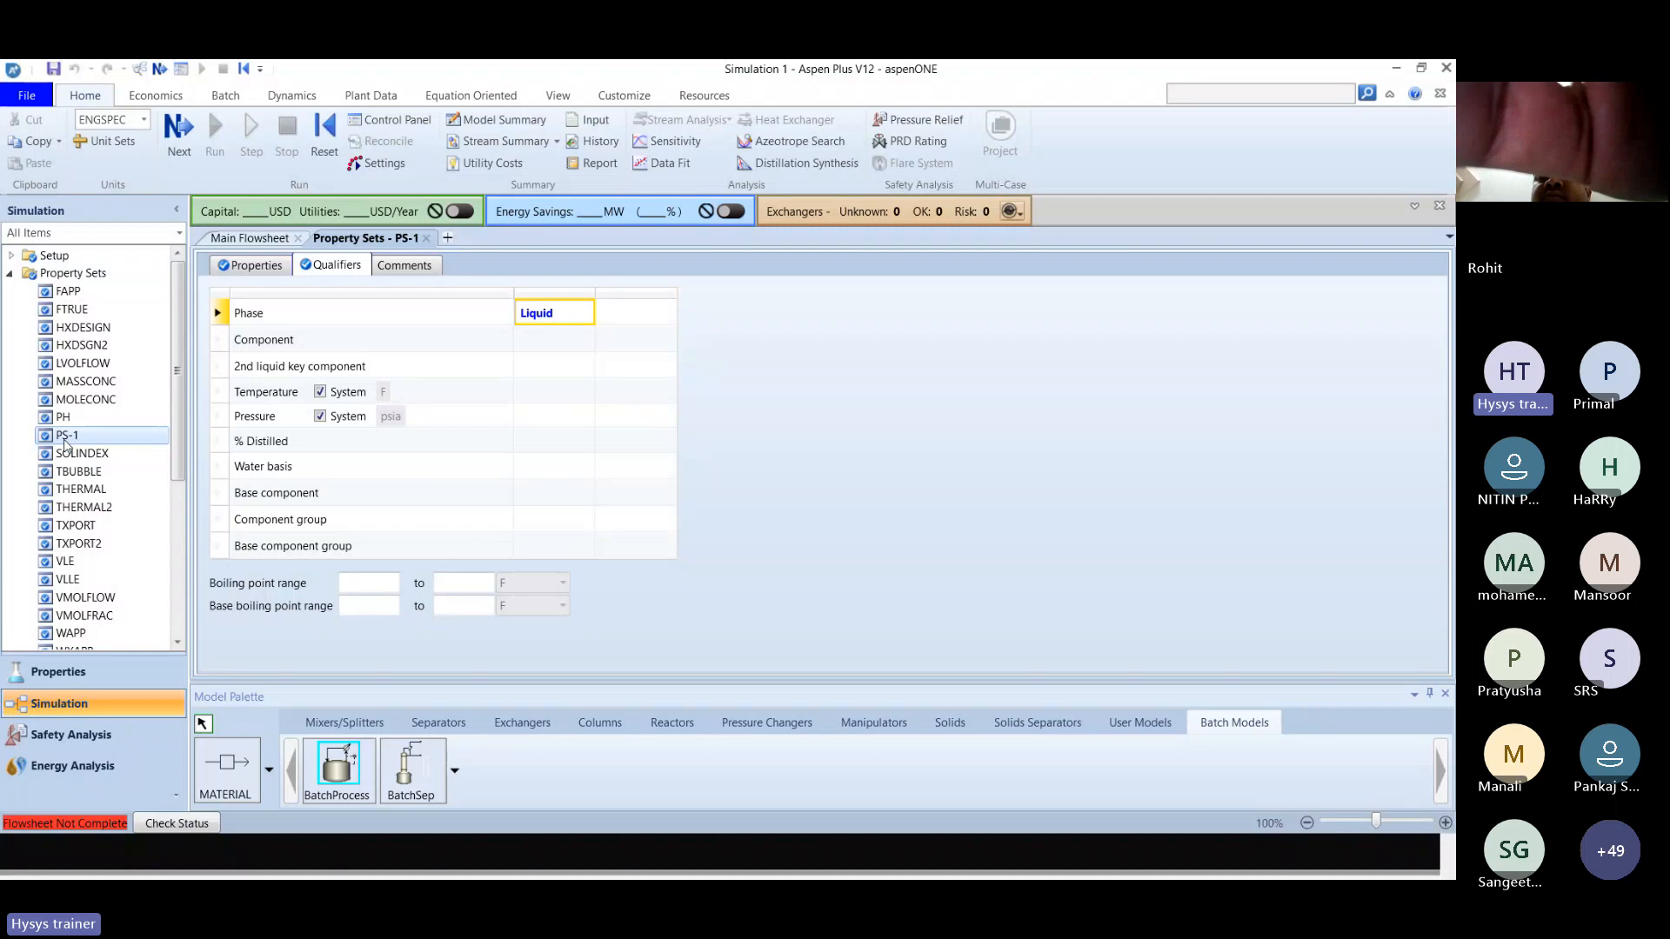
right_click(65, 445)
left_click(113, 458)
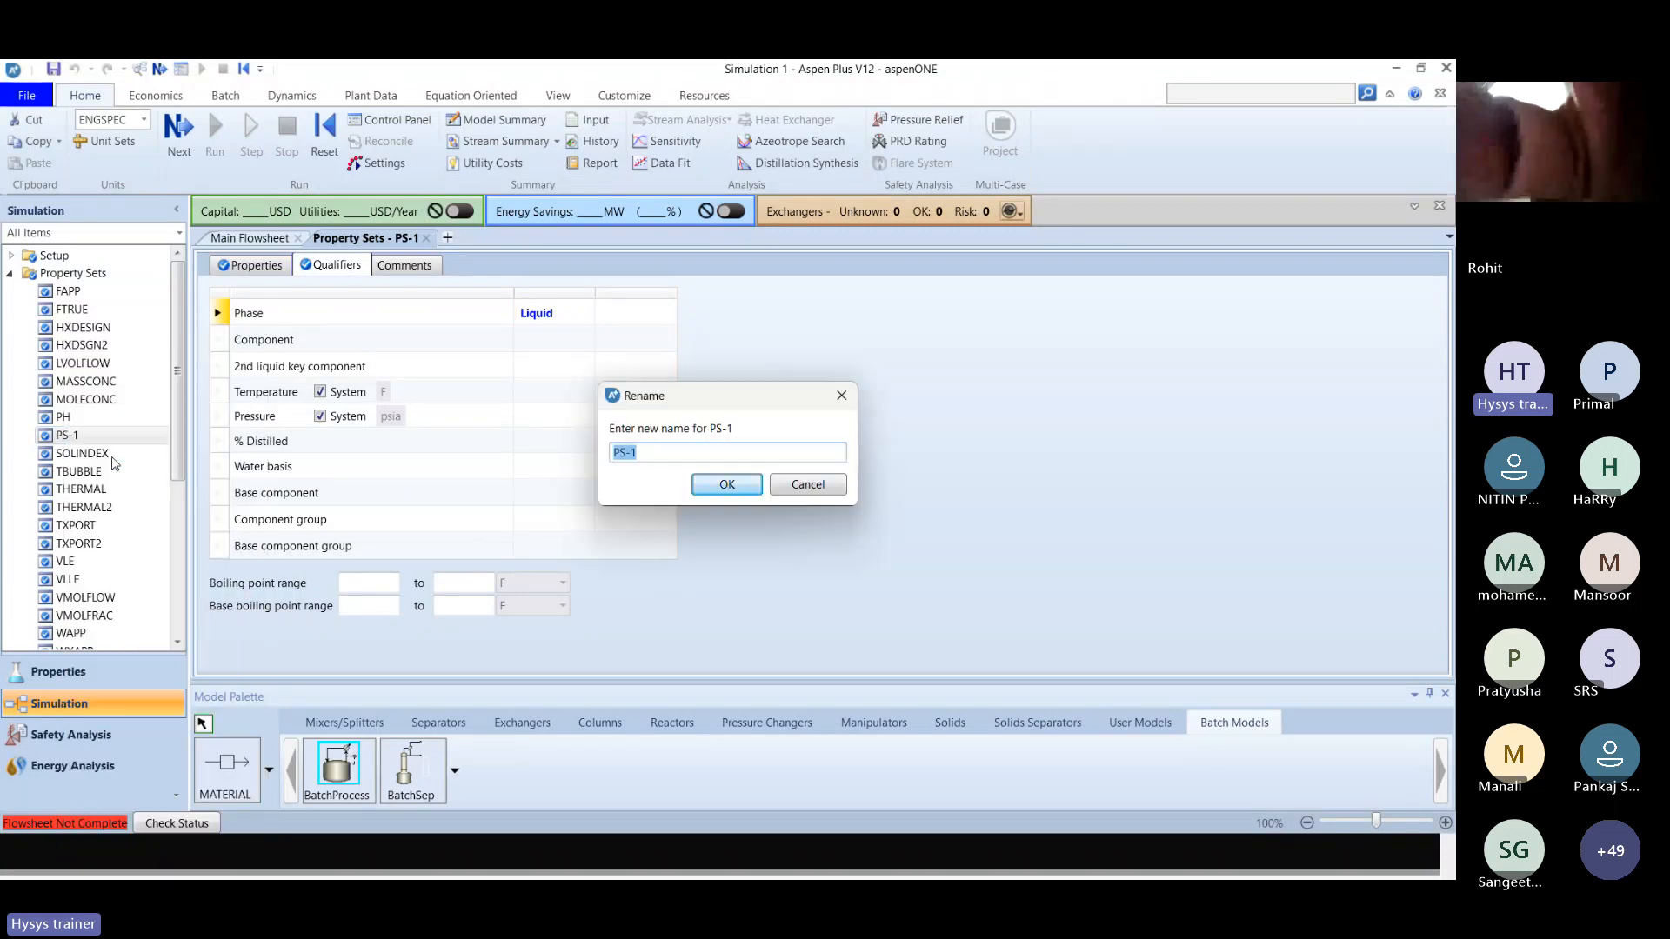
type("MIXVISTH")
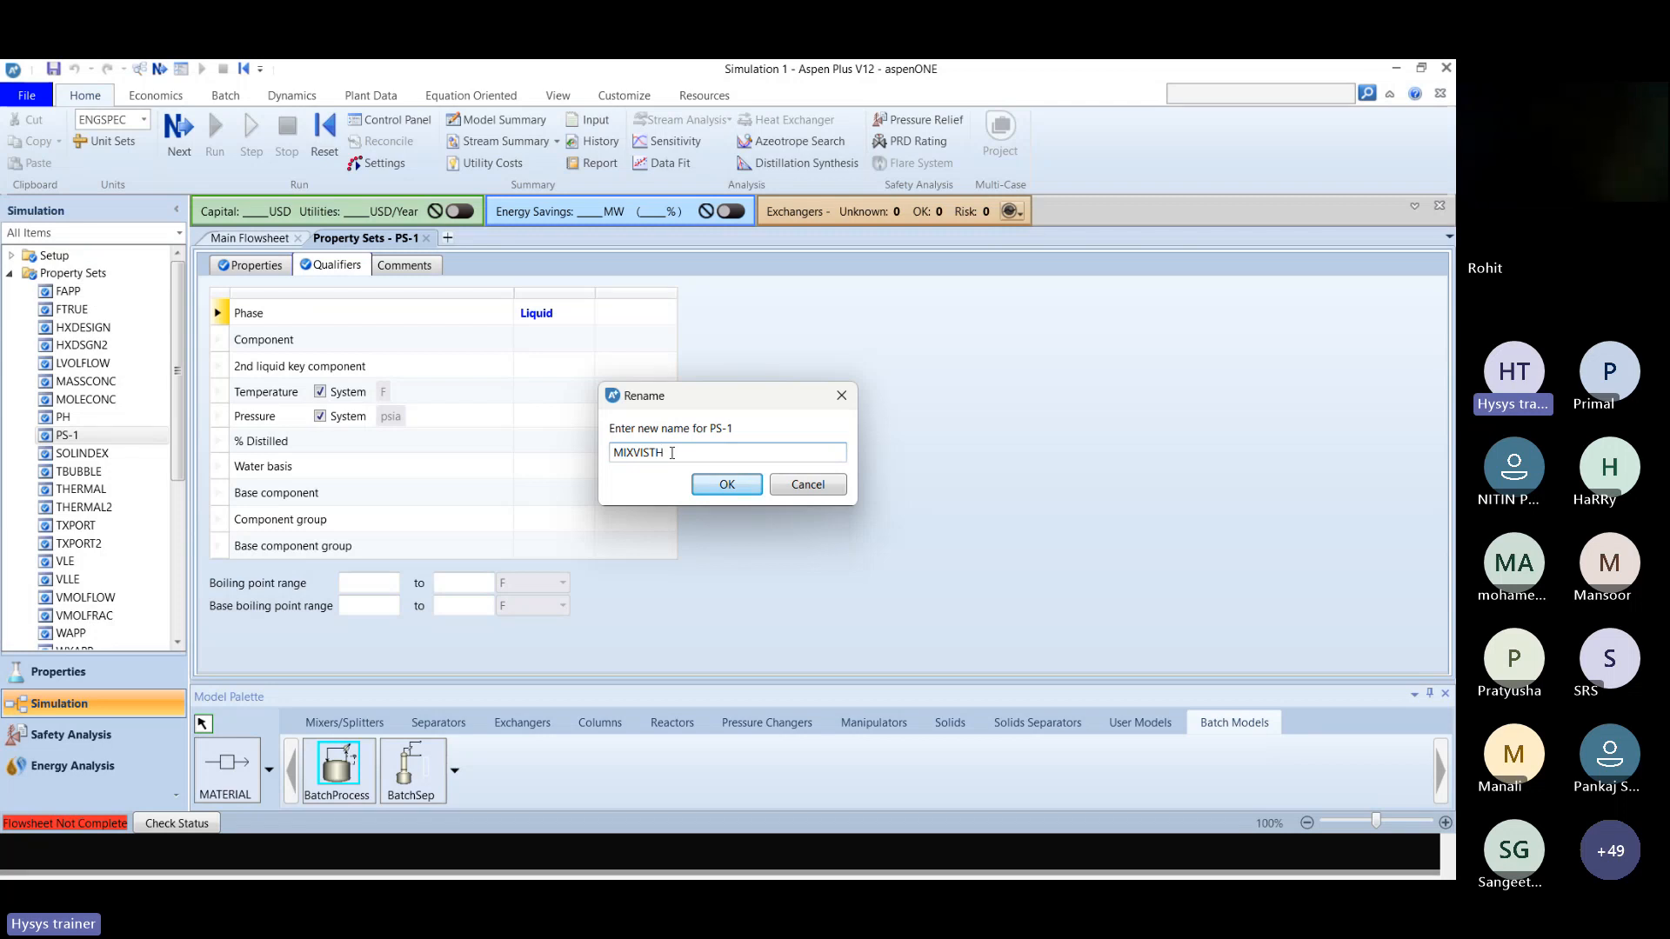
left_click(706, 483)
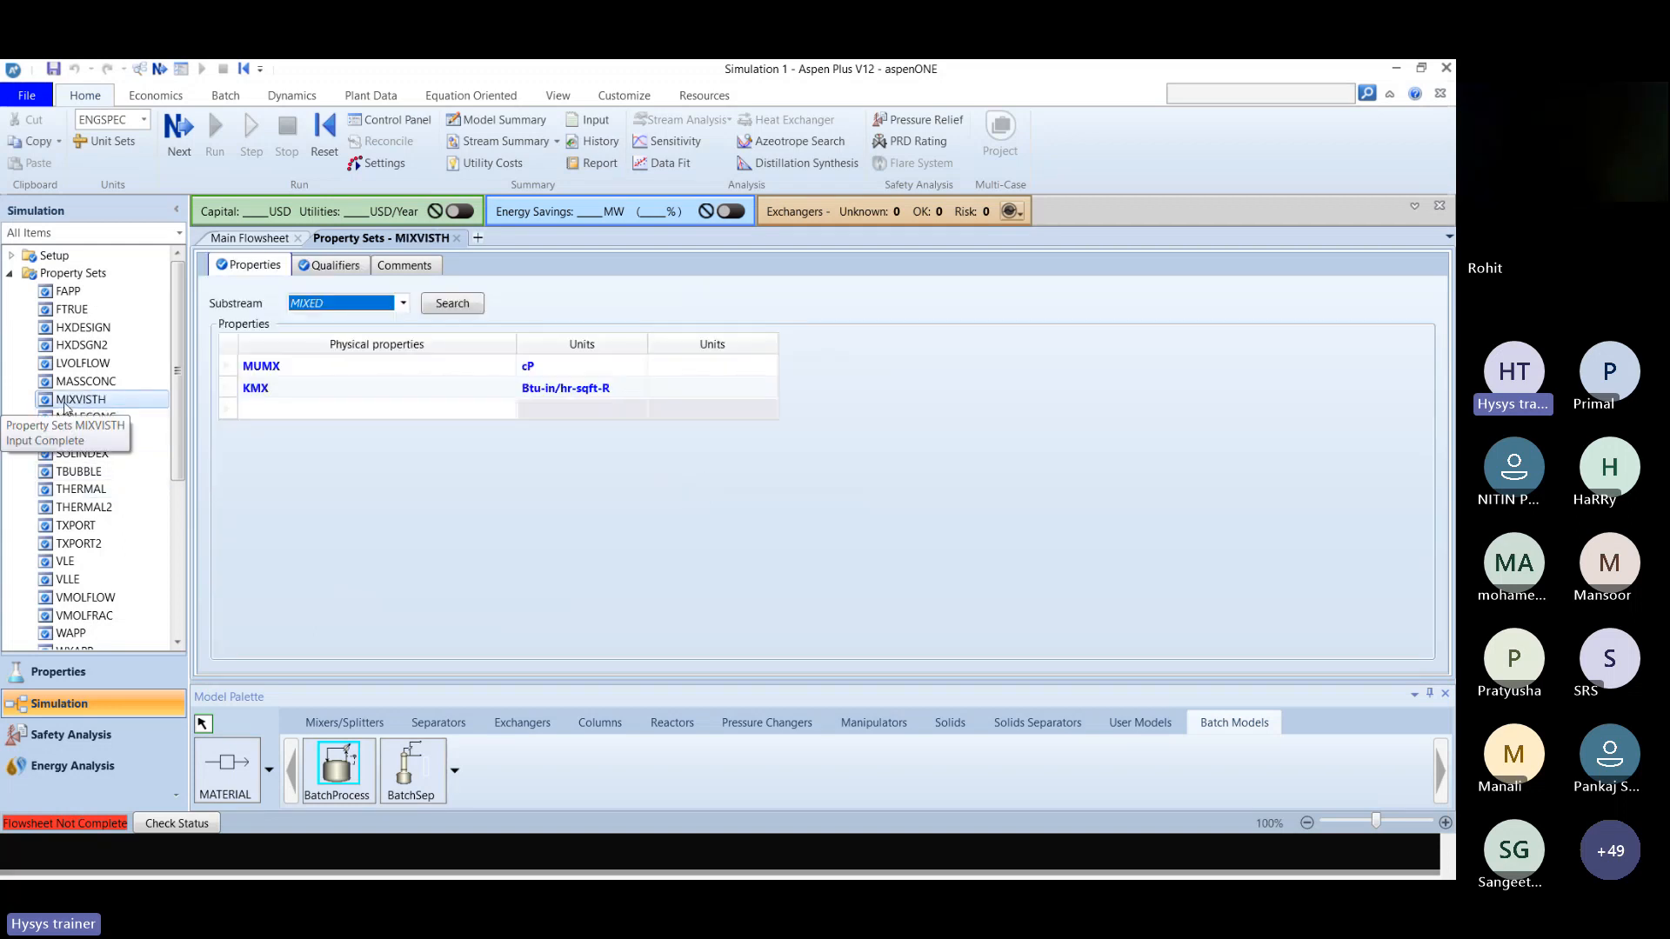
left_click(105, 402)
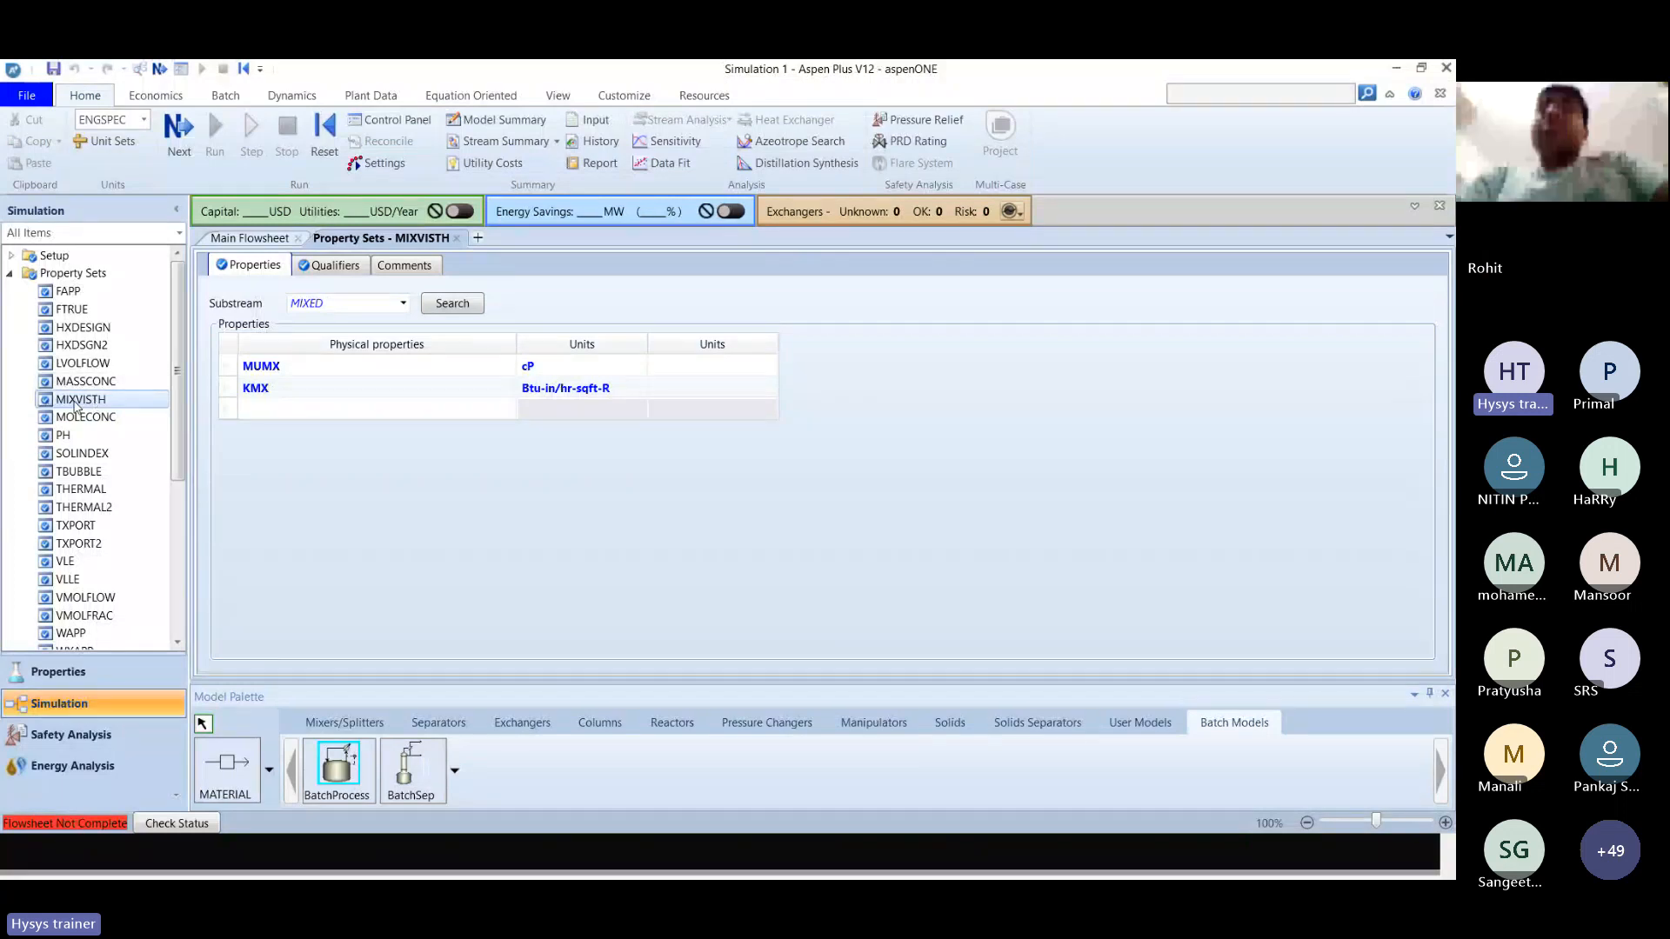
Return to the main flowsheet, place one BatchSep block on it, and leave insert mode.
left_click(249, 240)
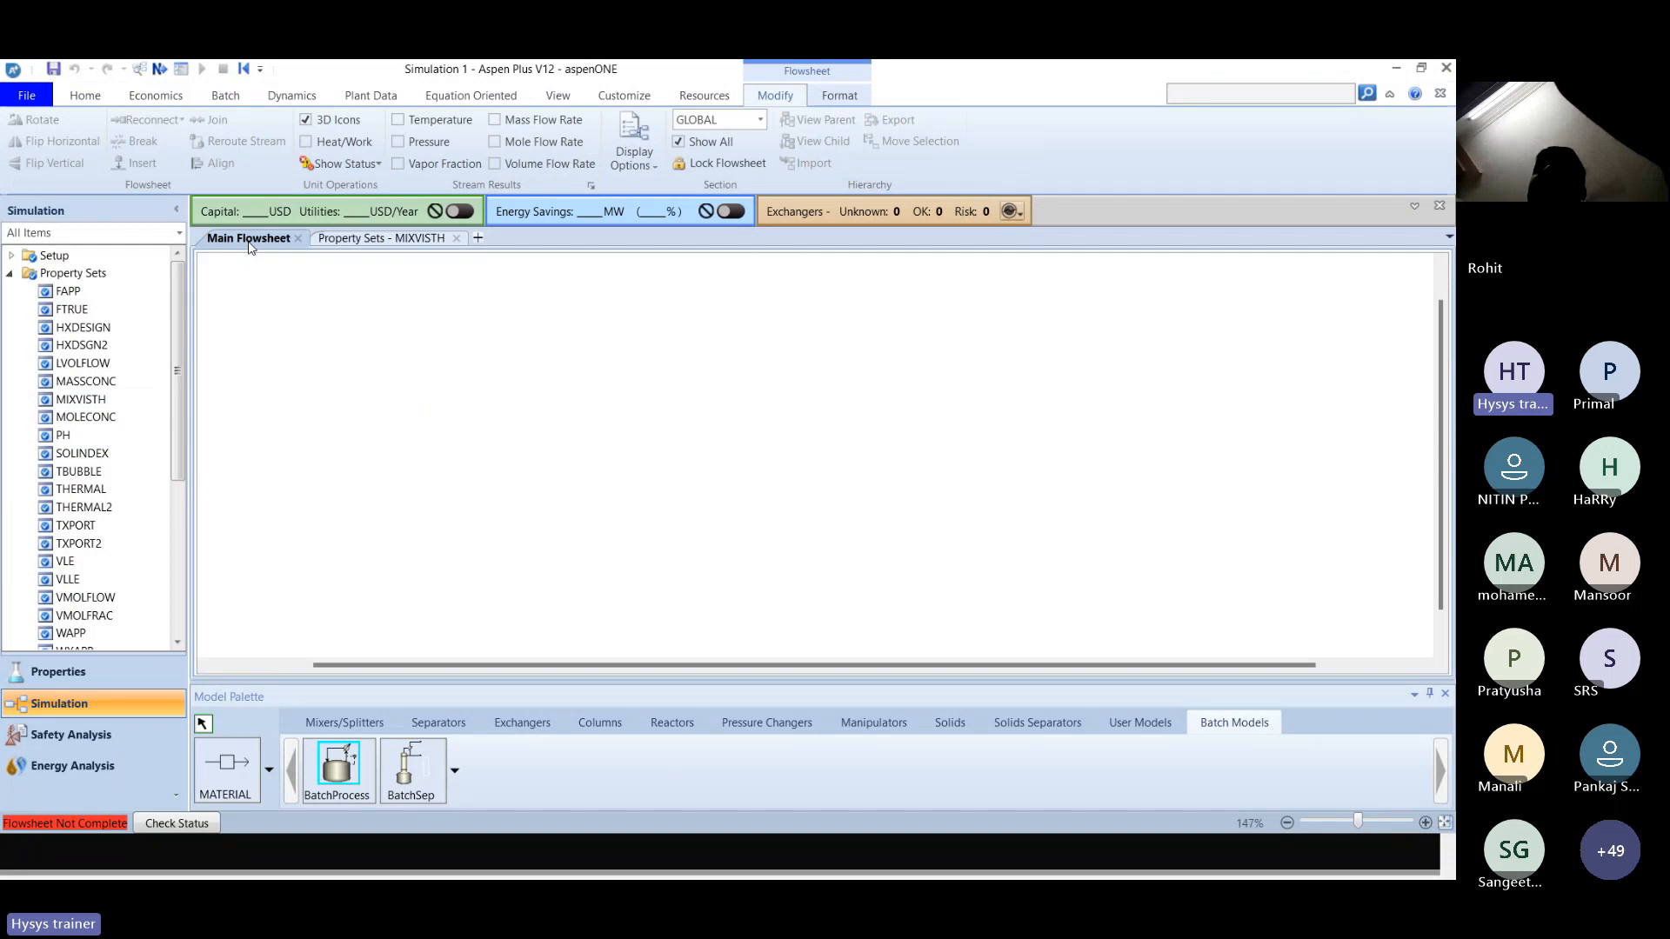
left_click(414, 793)
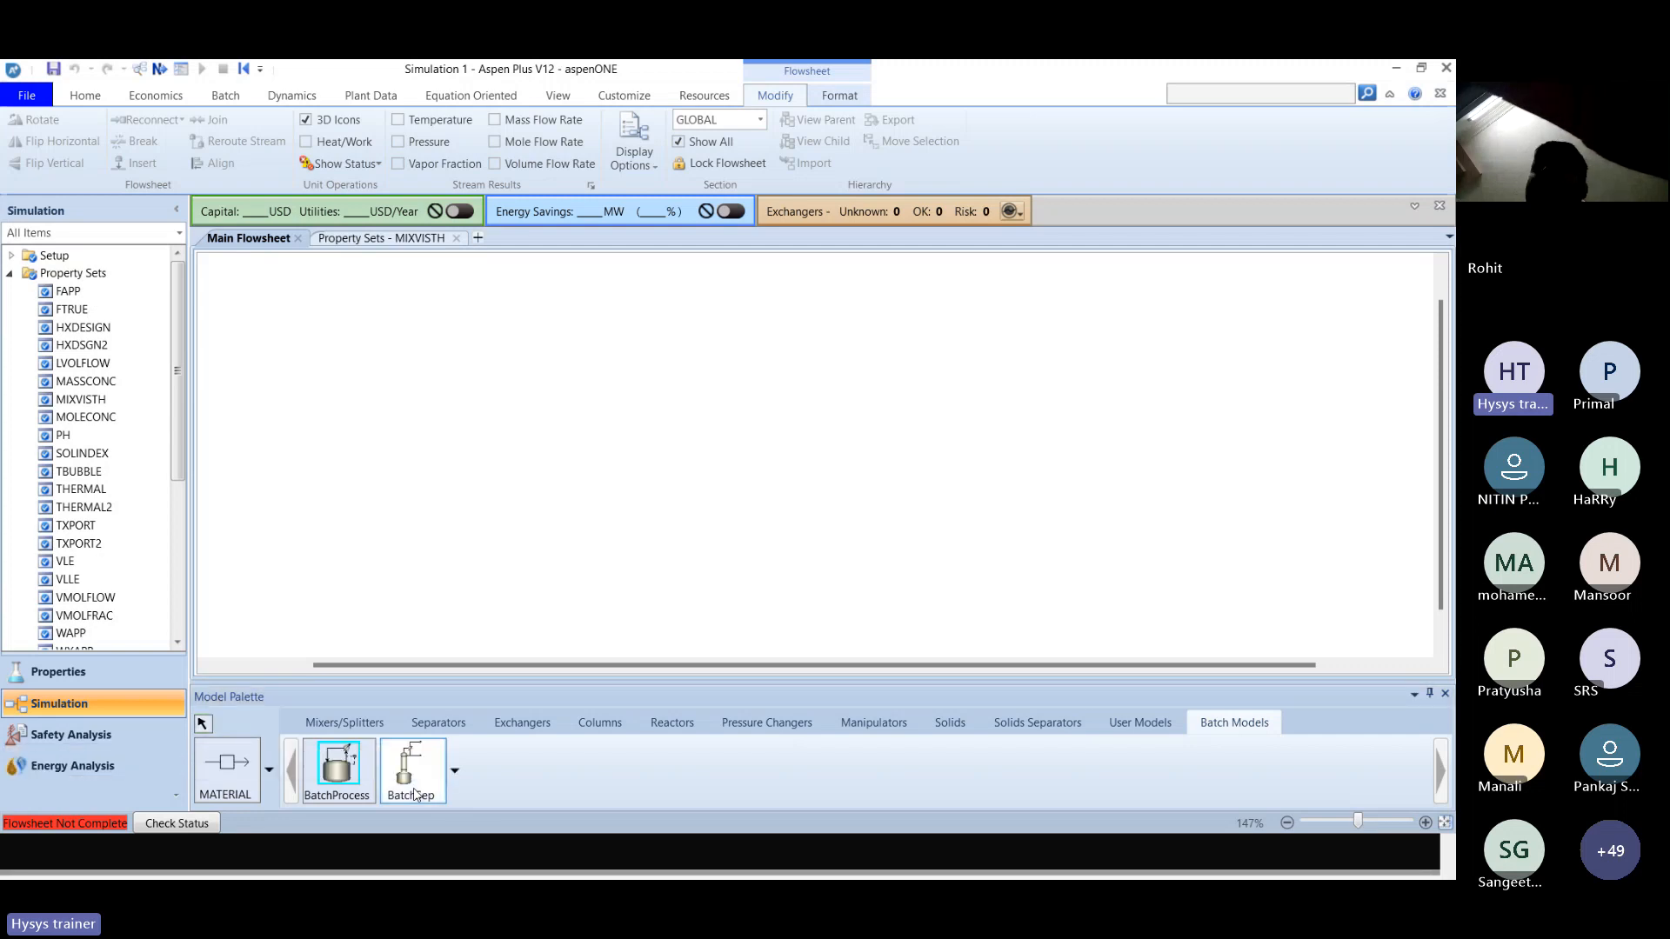
left_click(578, 443)
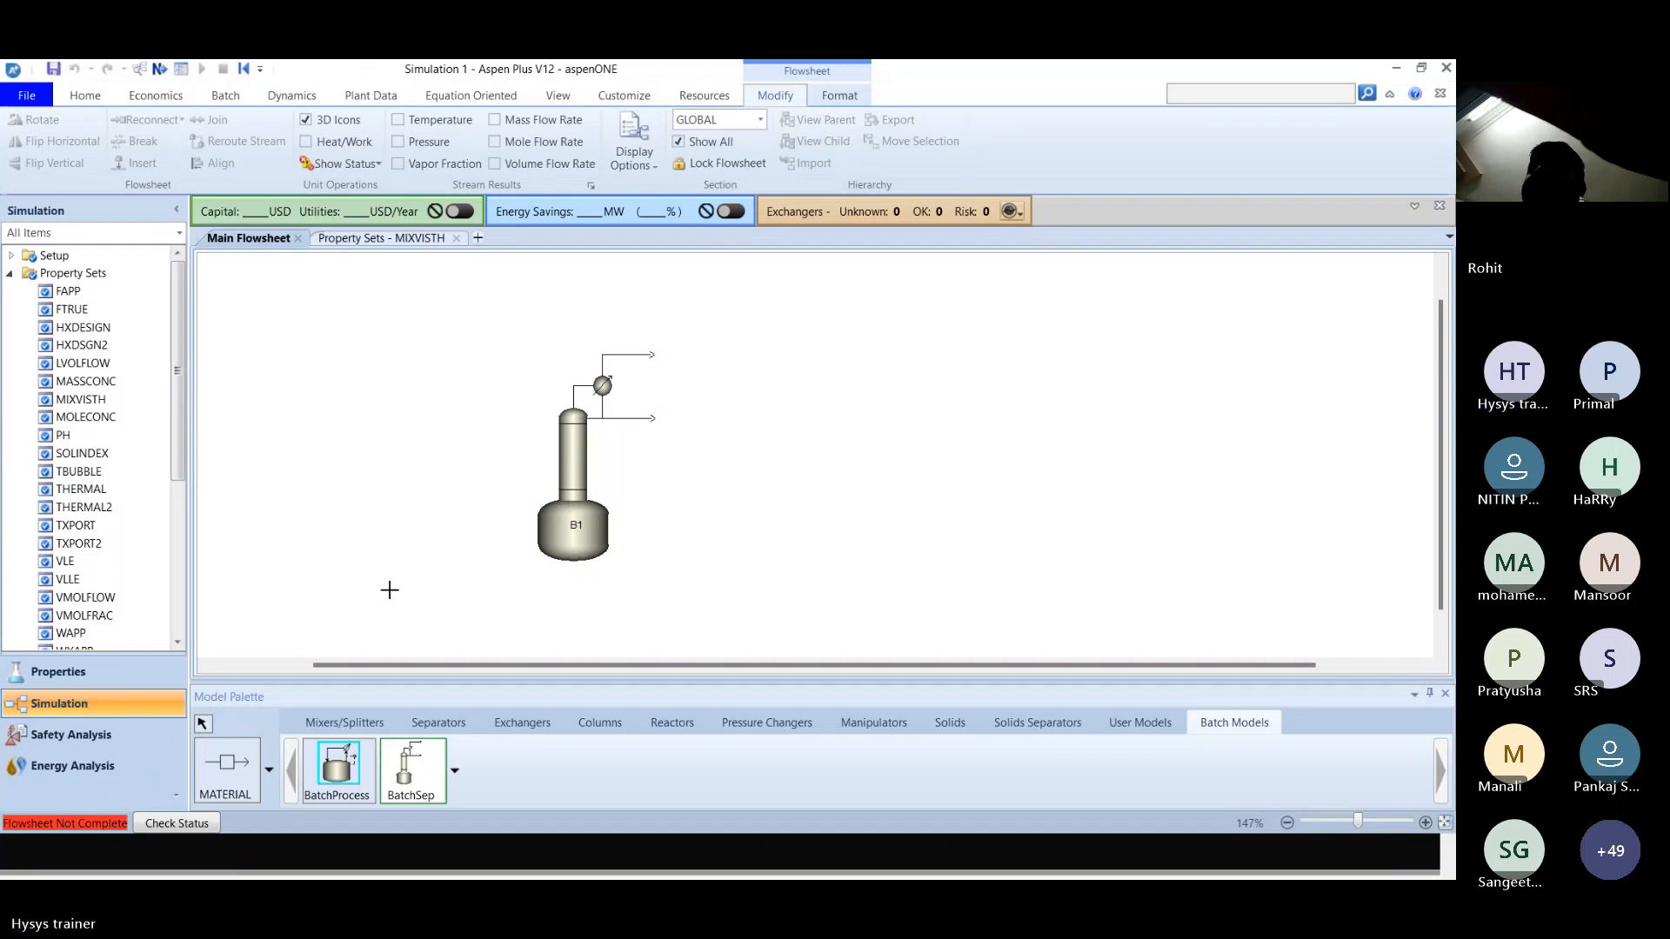
left_click(203, 725)
Connect two inlet material streams to the BatchSep block, one as Additional Feed and one as Pot Charge, following the solution slide.
key("alt+Tab")
scroll(201, 726, "down", 1)
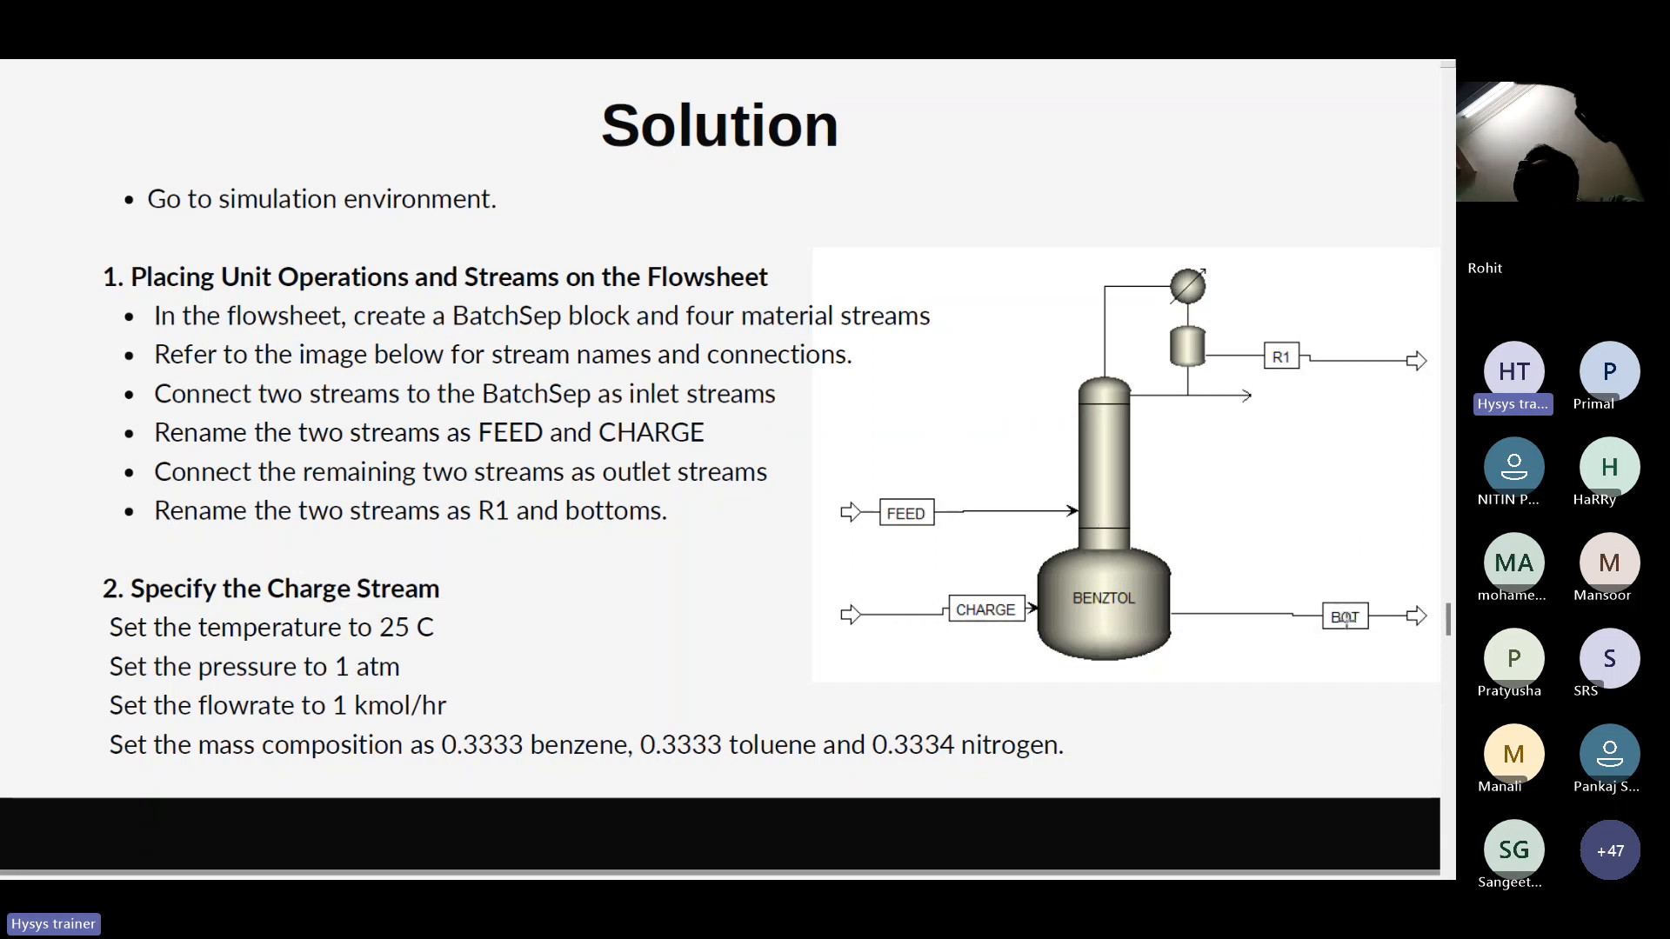
key("alt+Tab")
left_click(228, 769)
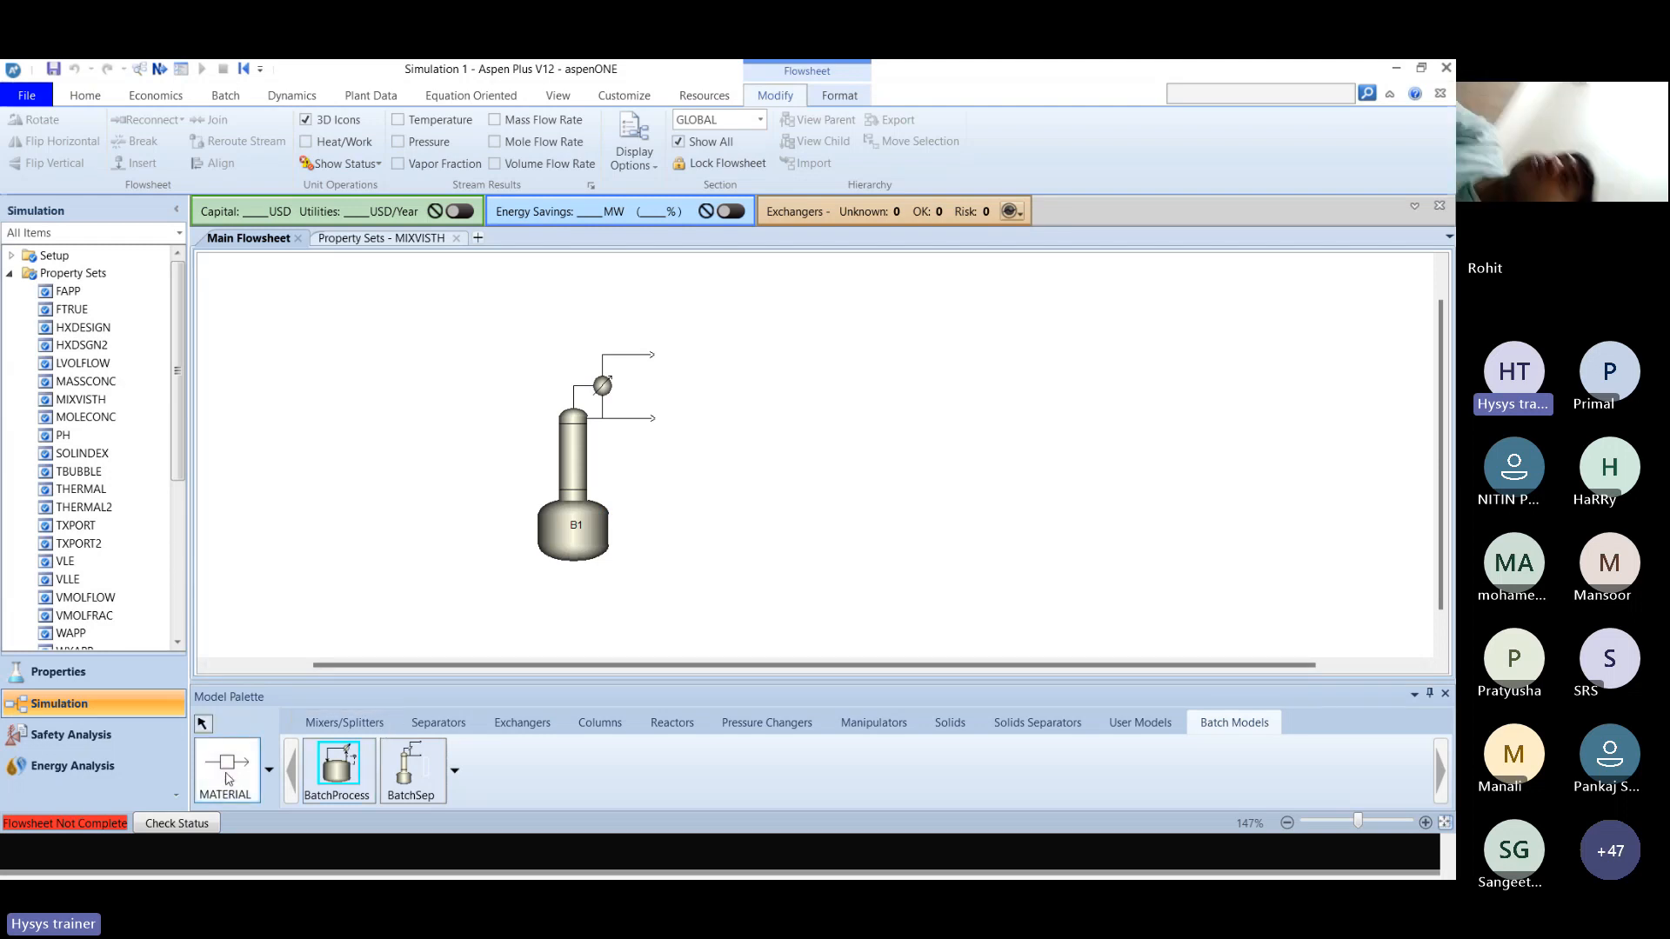
left_click(386, 473)
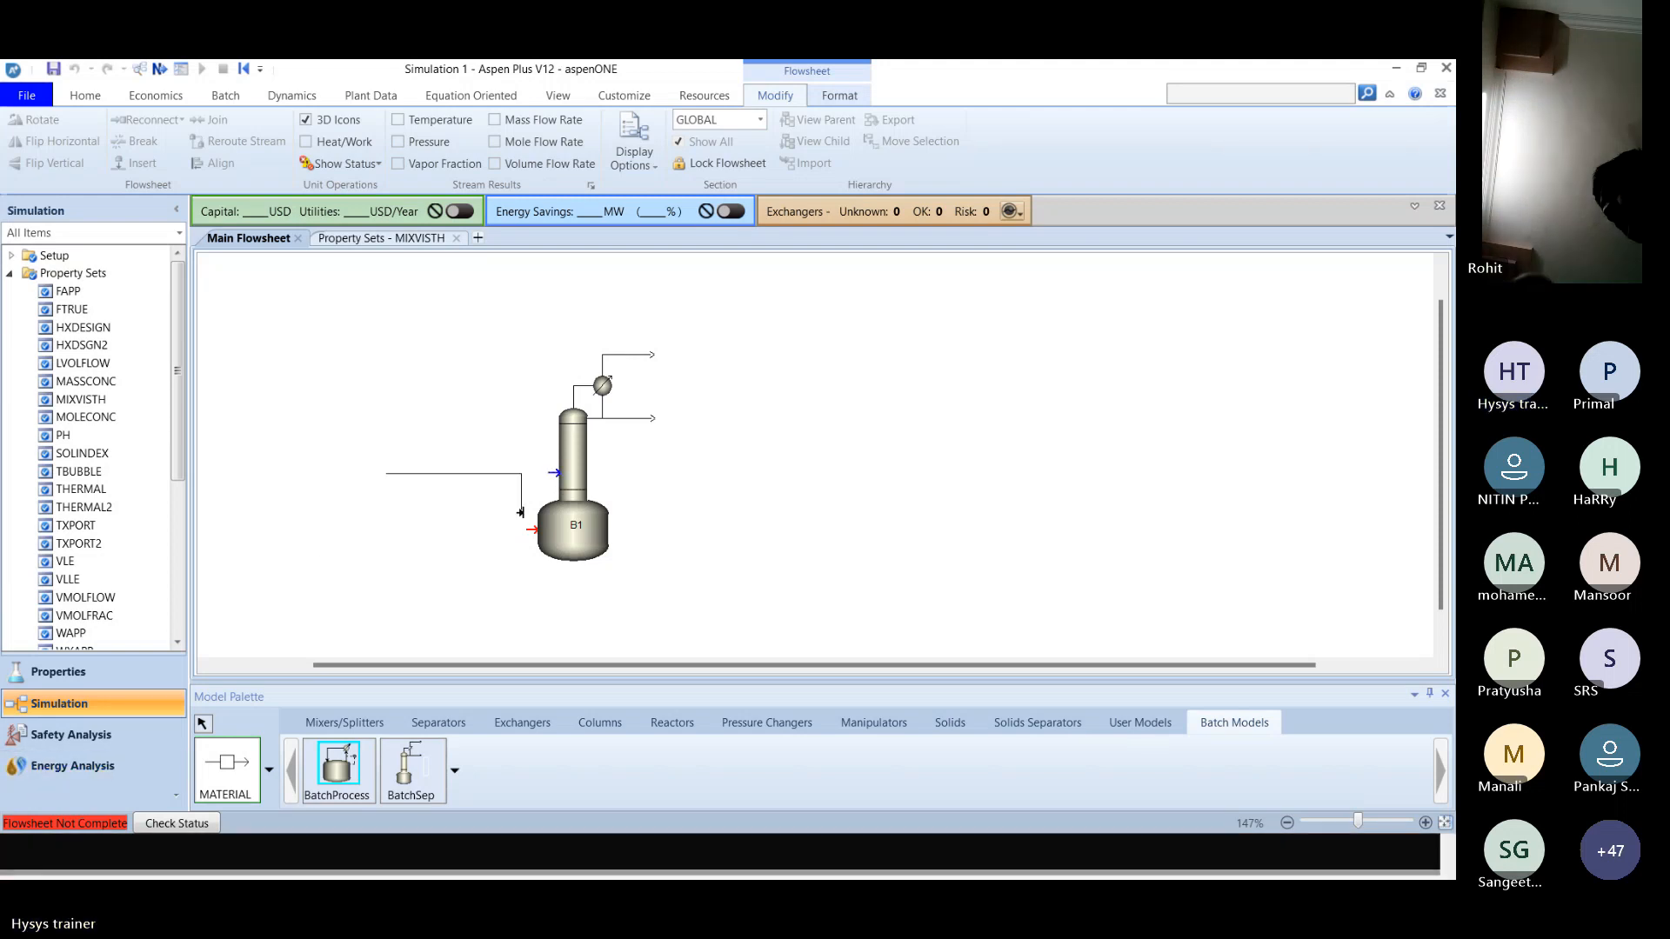
left_click(551, 473)
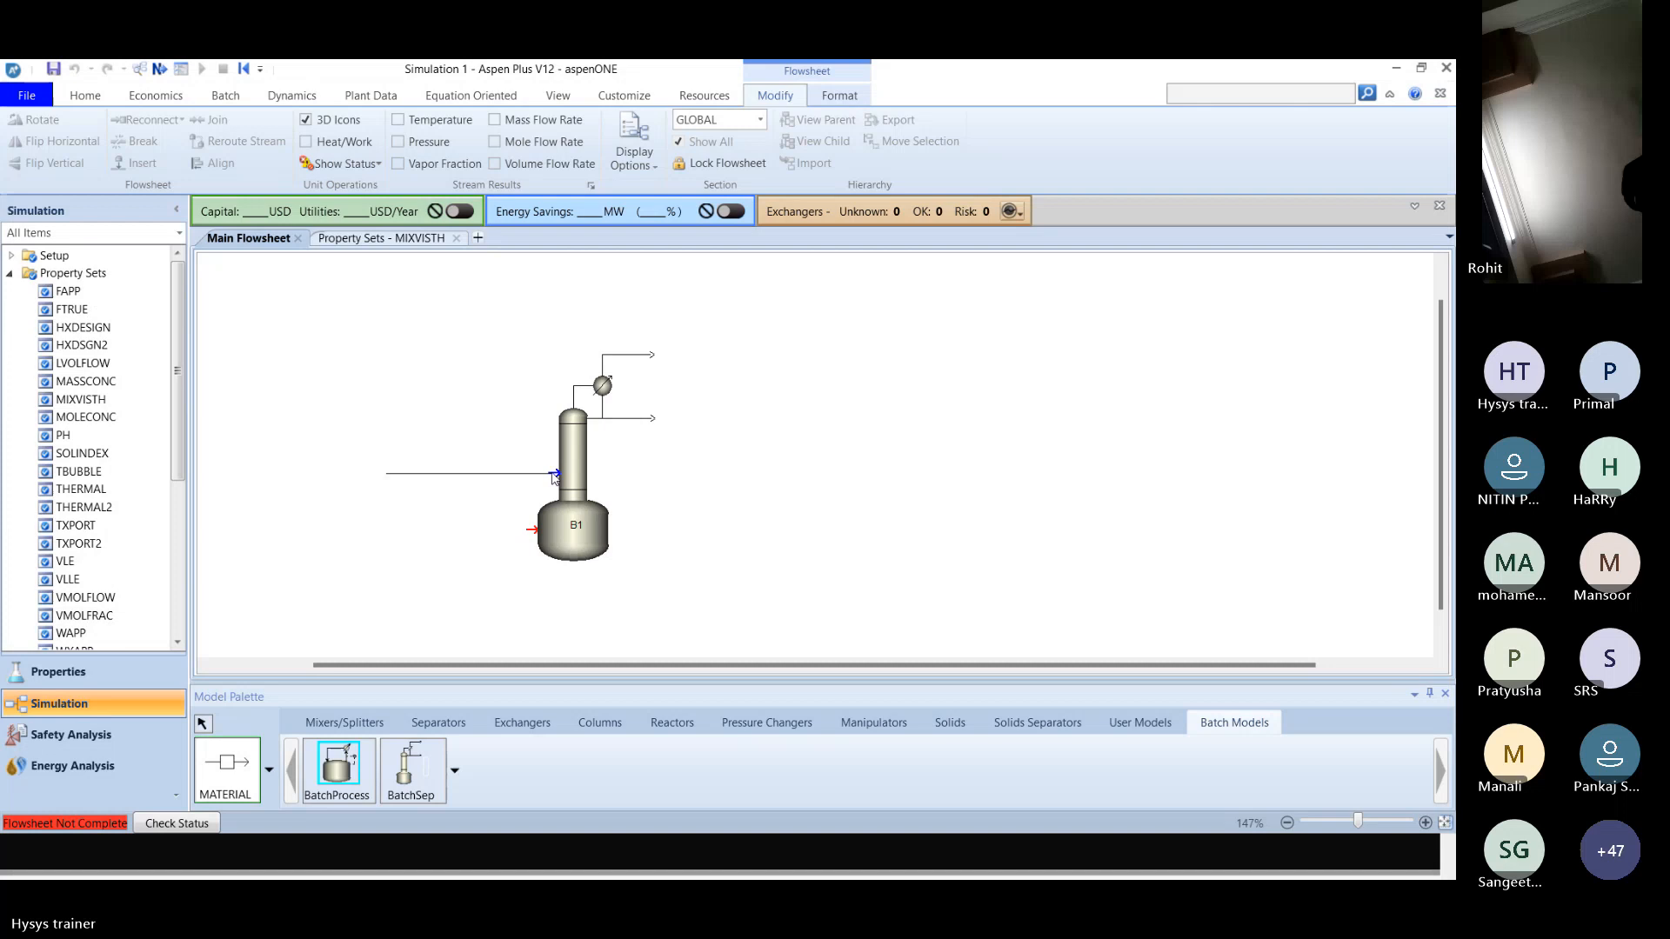
left_click(394, 537)
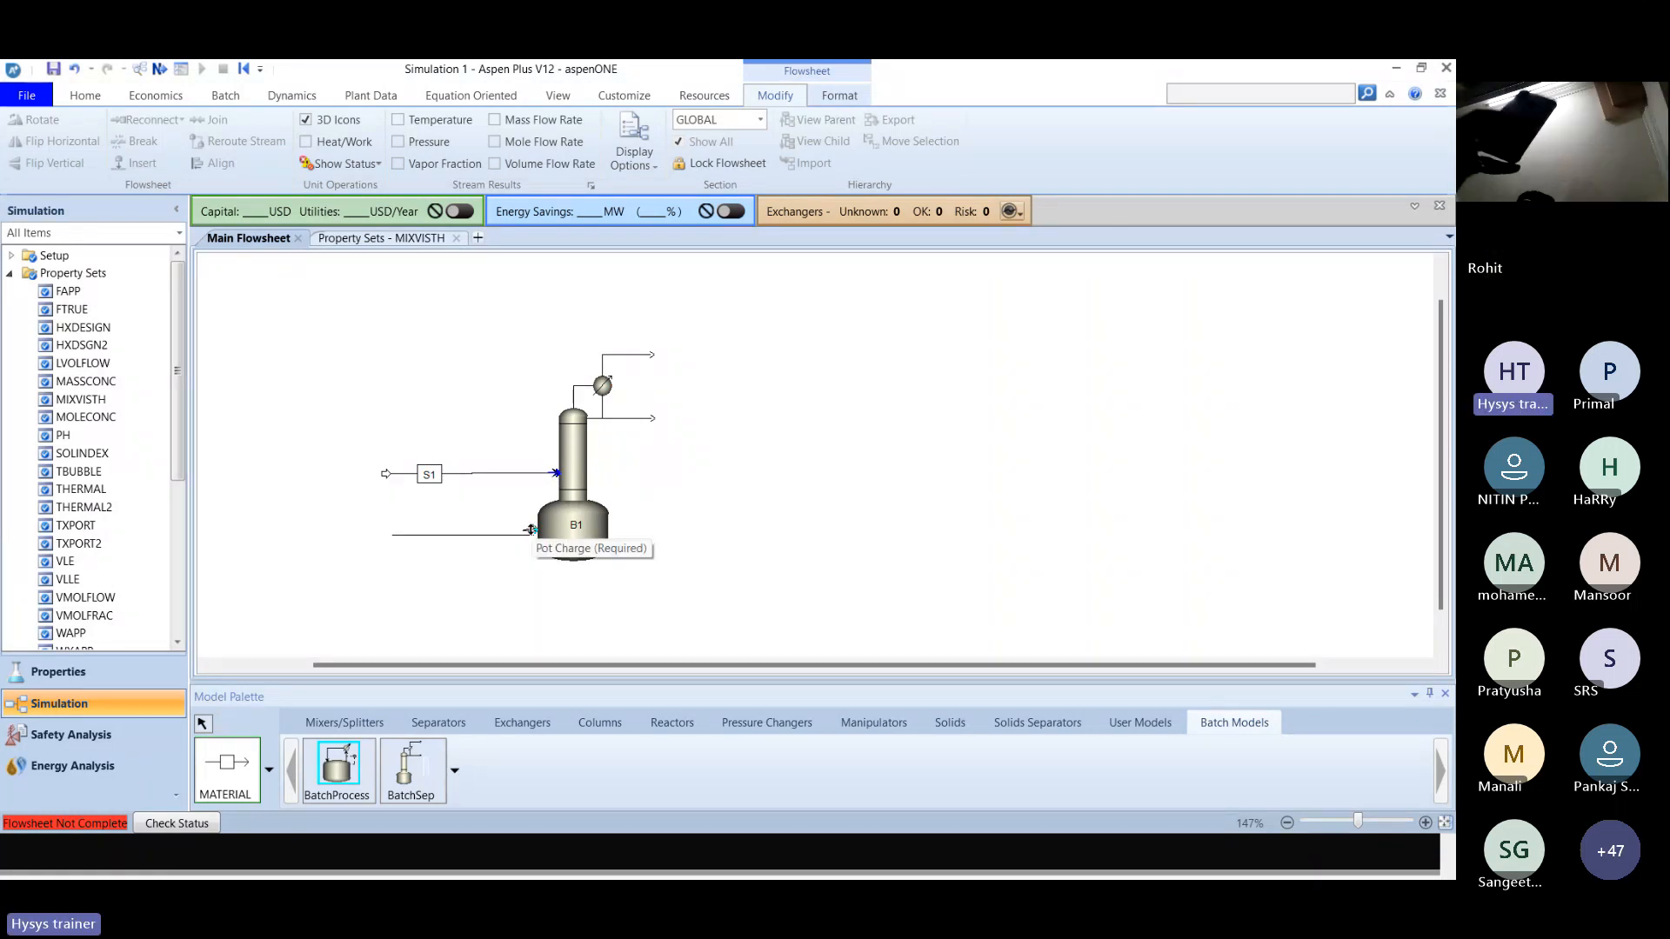
left_click(530, 530)
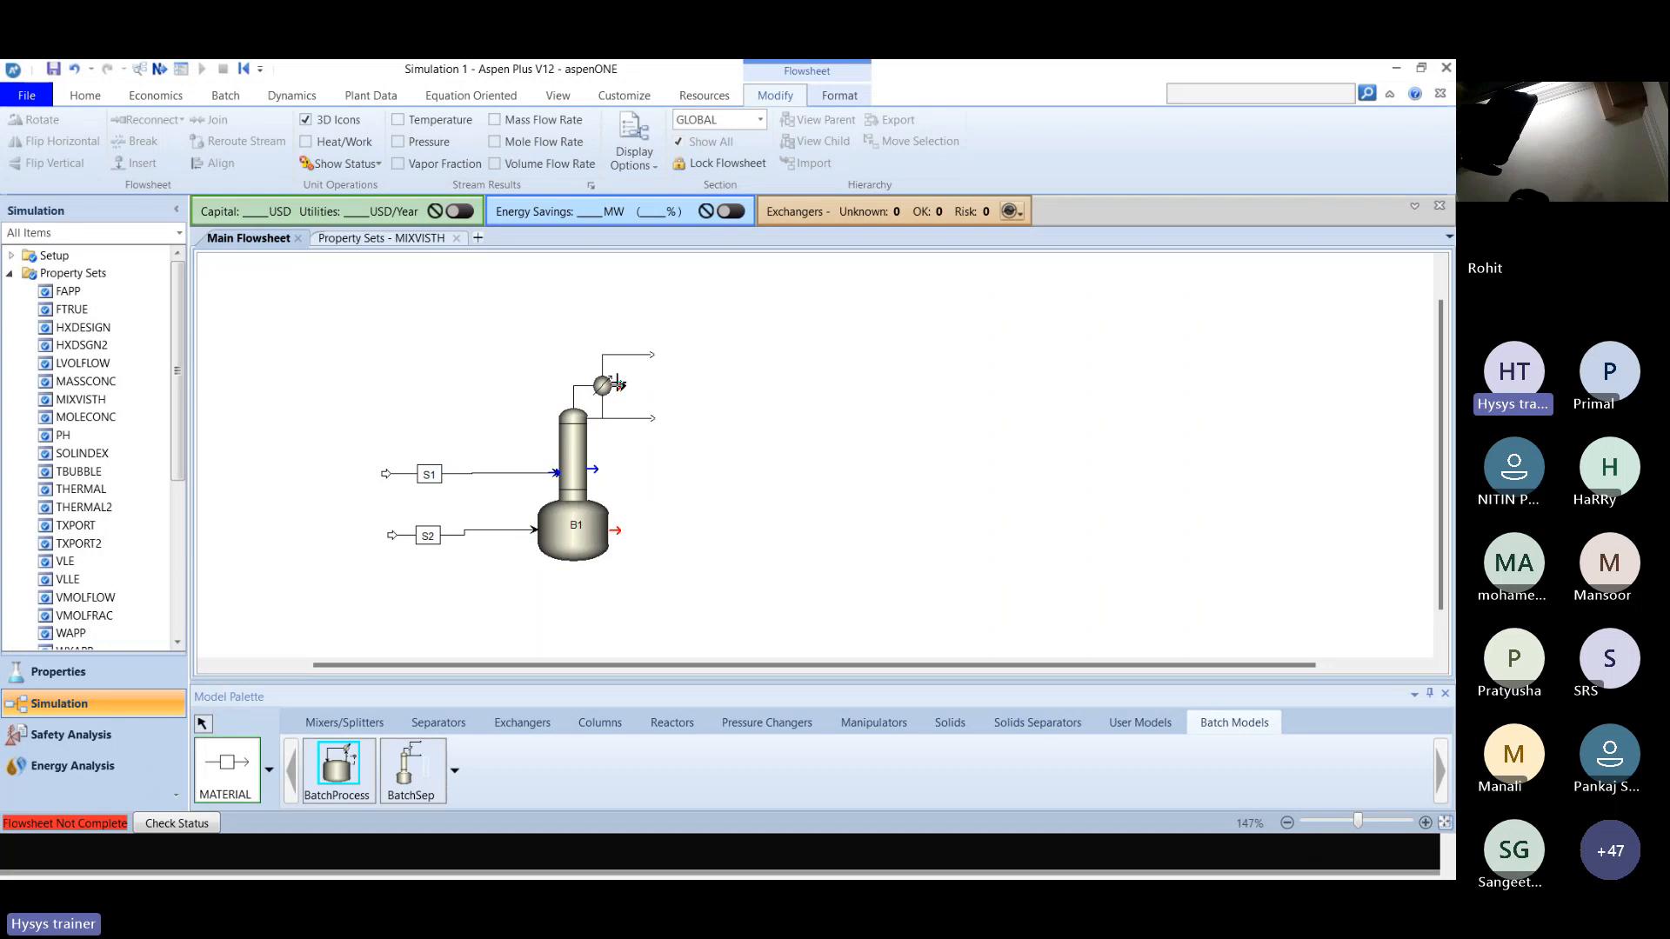
Connect two outlet material streams to the BatchSep block, at the condenser outlet and Final column contents ports, and leave insert mode.
left_click(619, 386)
left_click(722, 387)
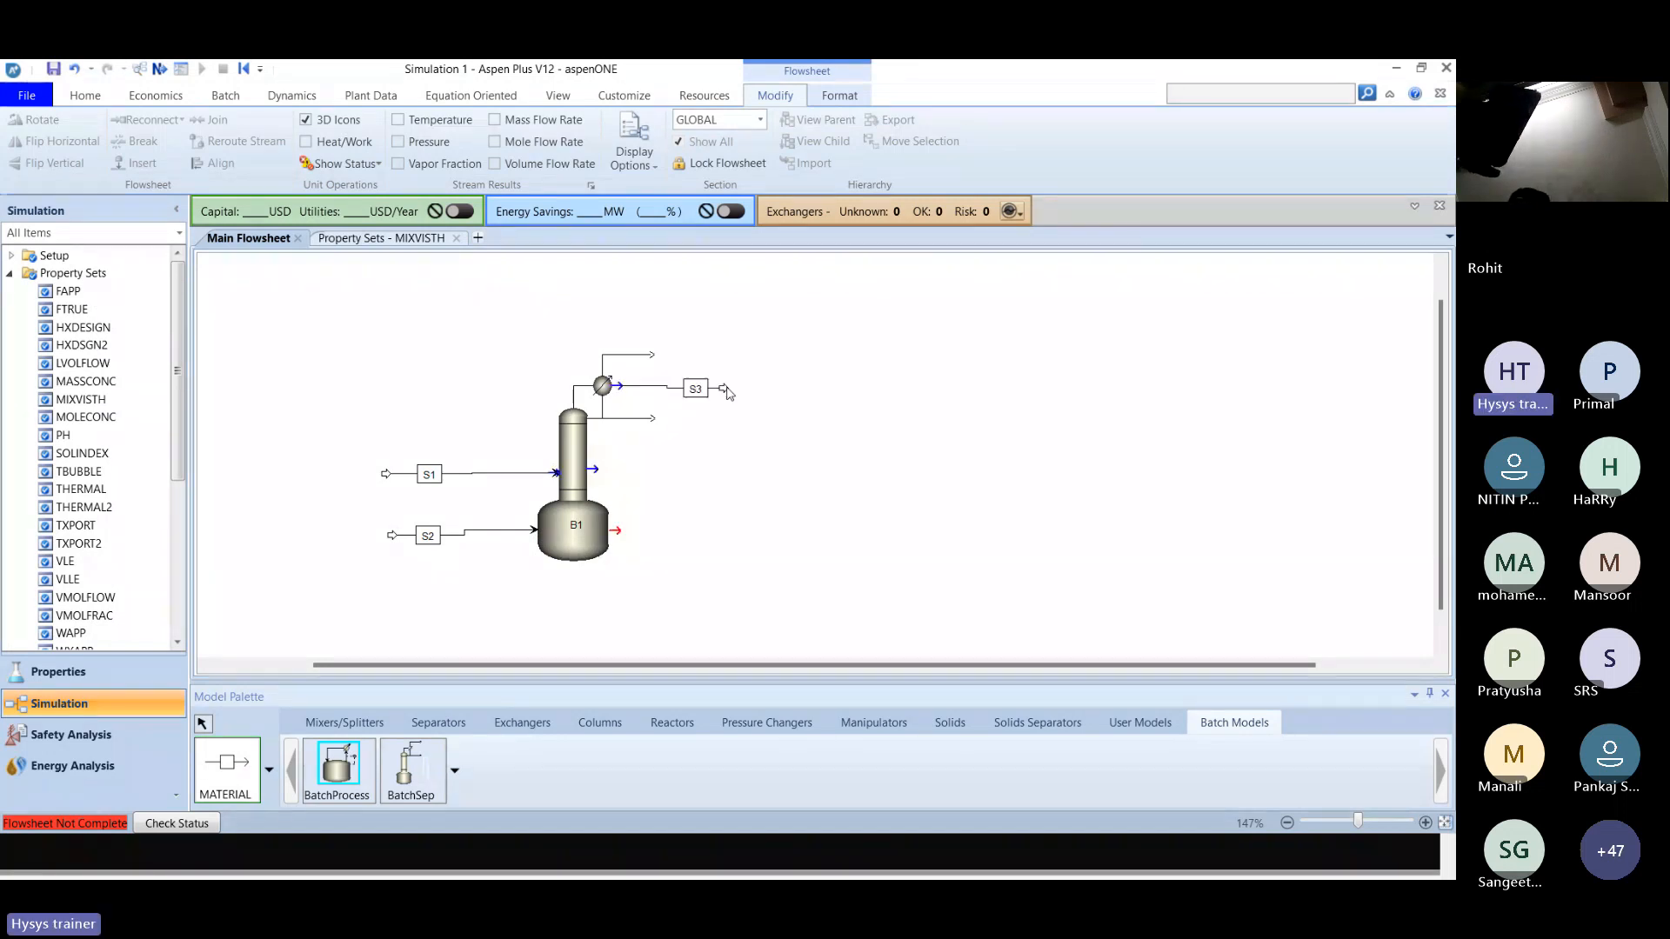
left_click(608, 527)
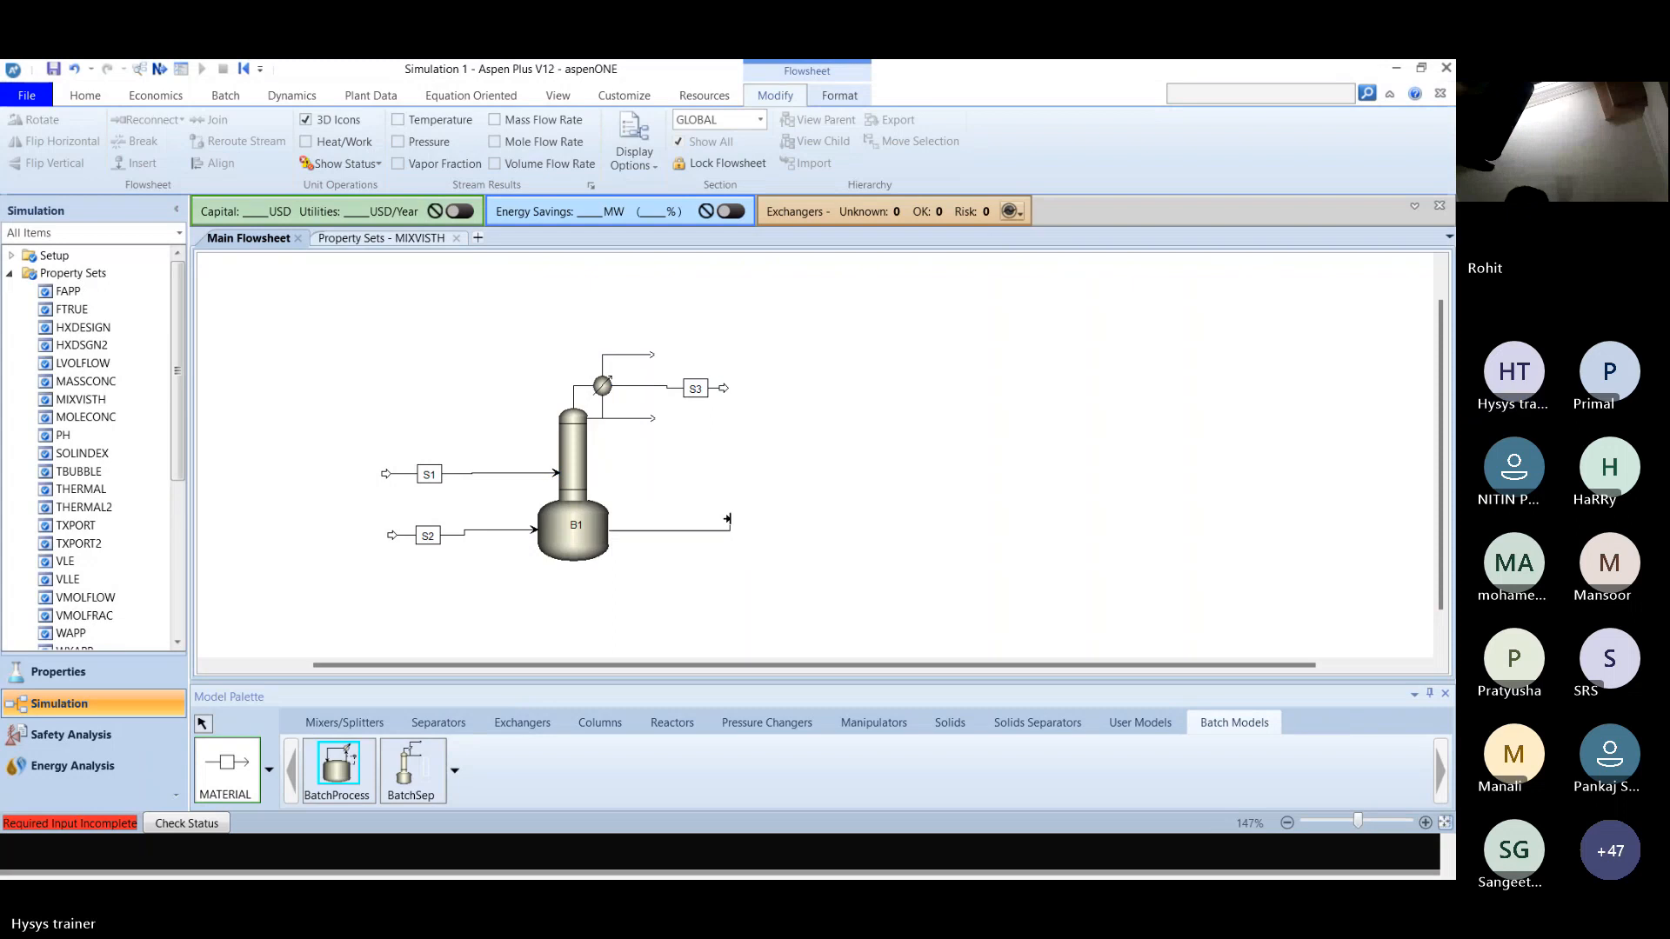
left_click(729, 517)
left_click(204, 725)
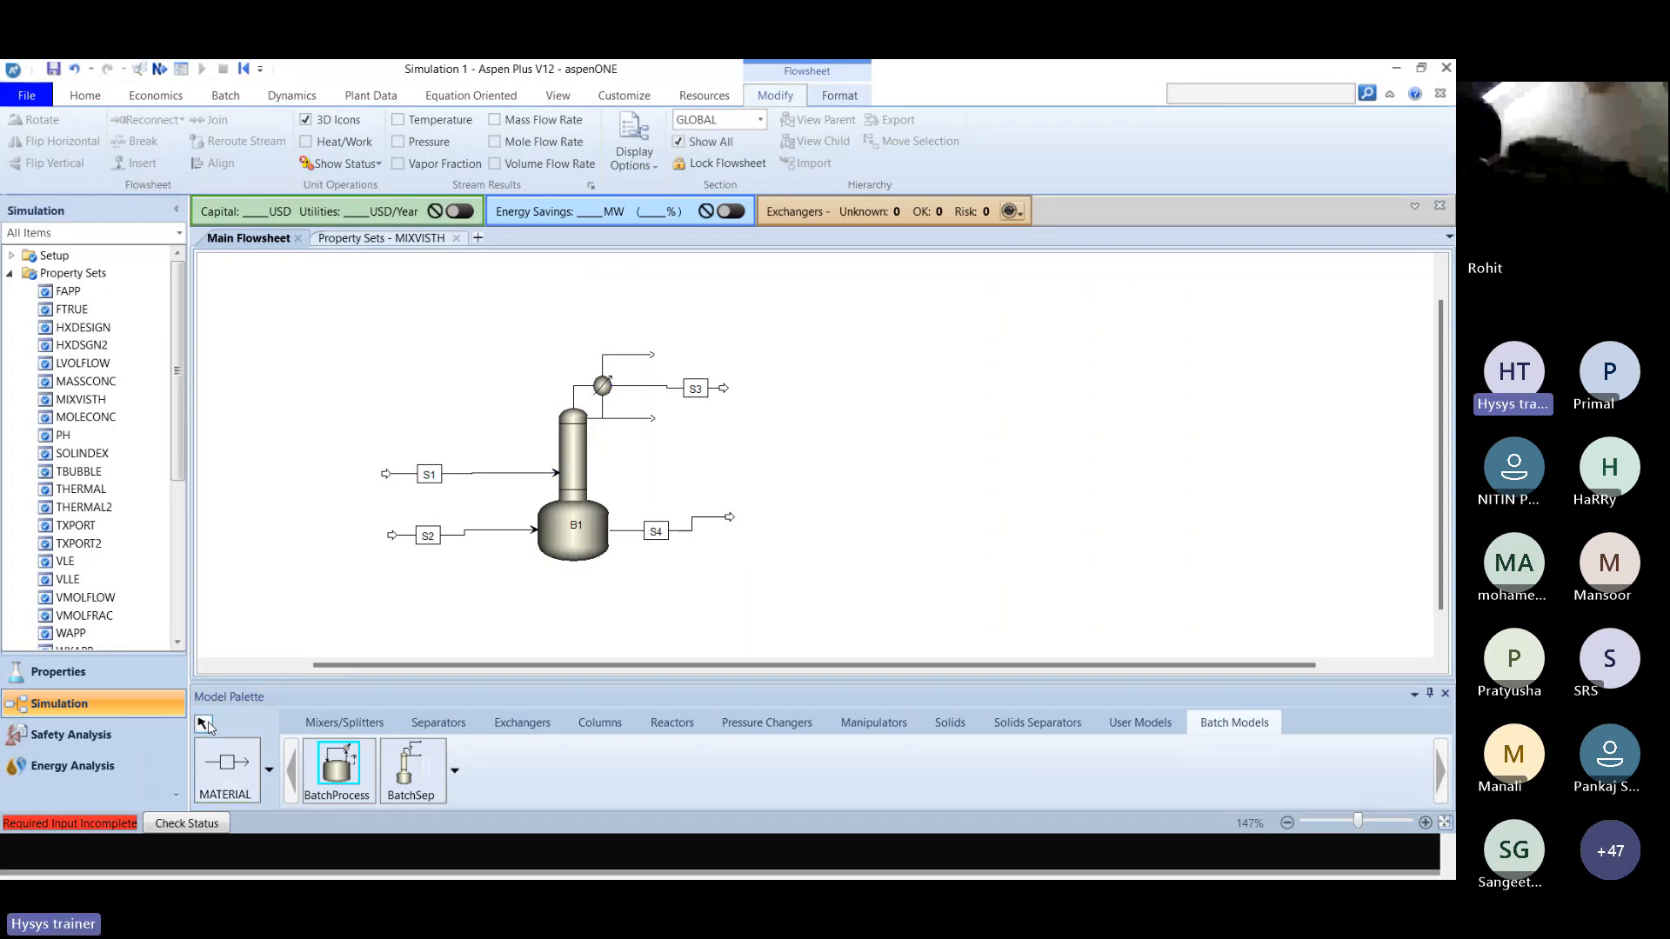
Rename the additional feed stream S1 as FEED.
right_click(438, 478)
left_click(324, 336)
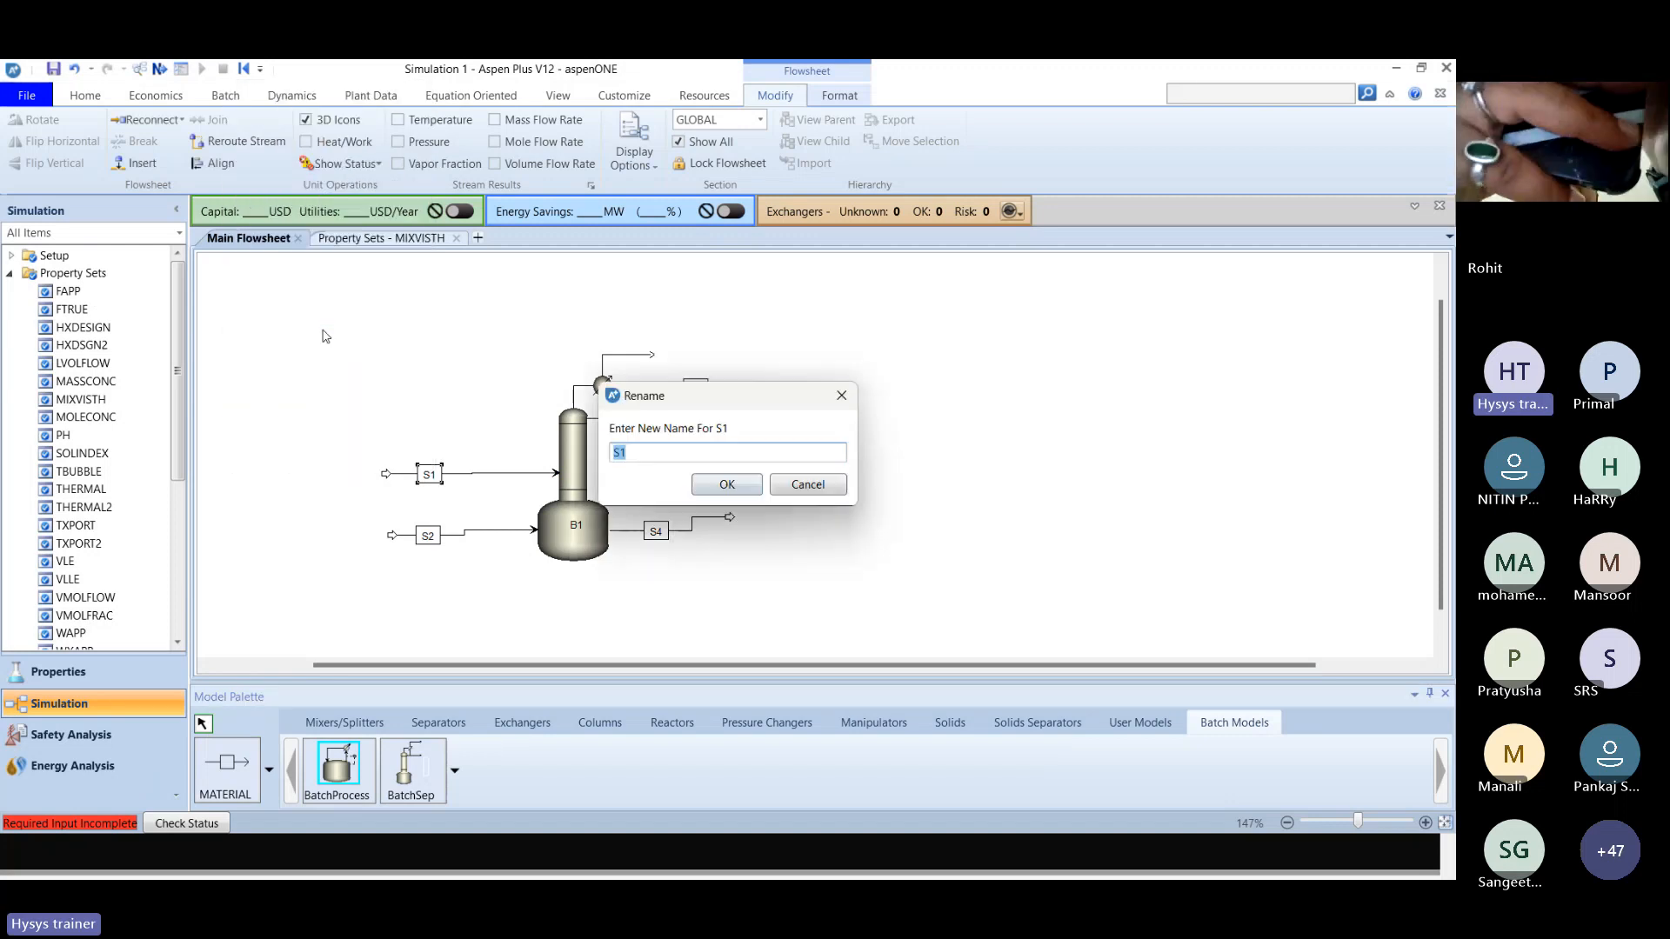
type("FEED")
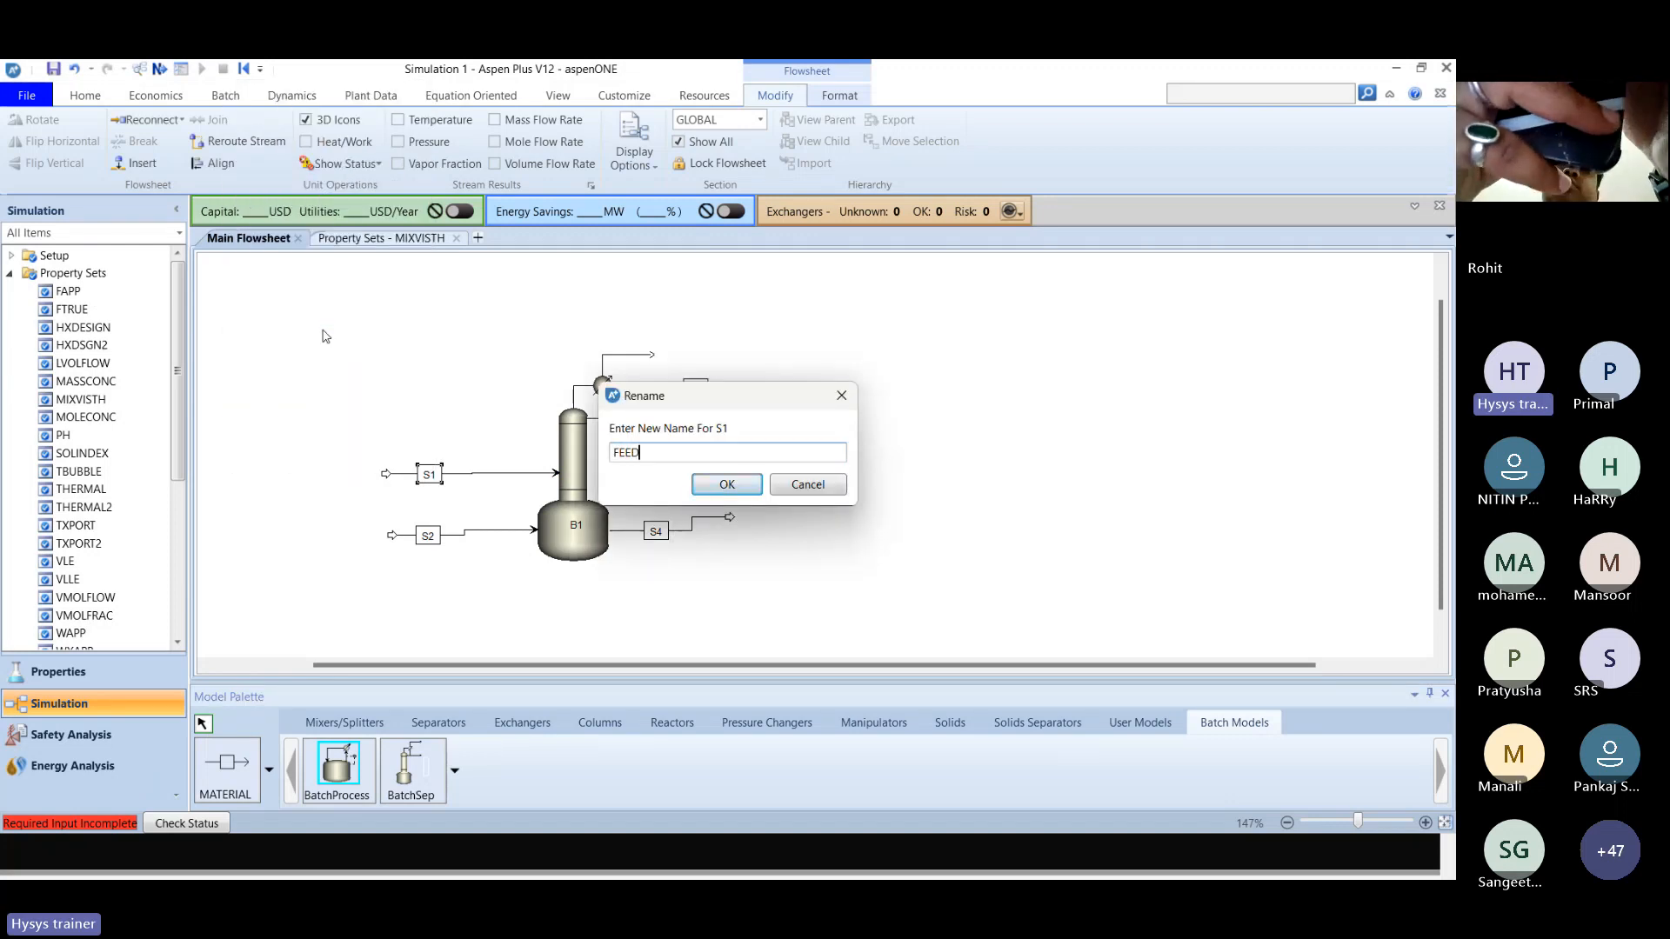
key("Return")
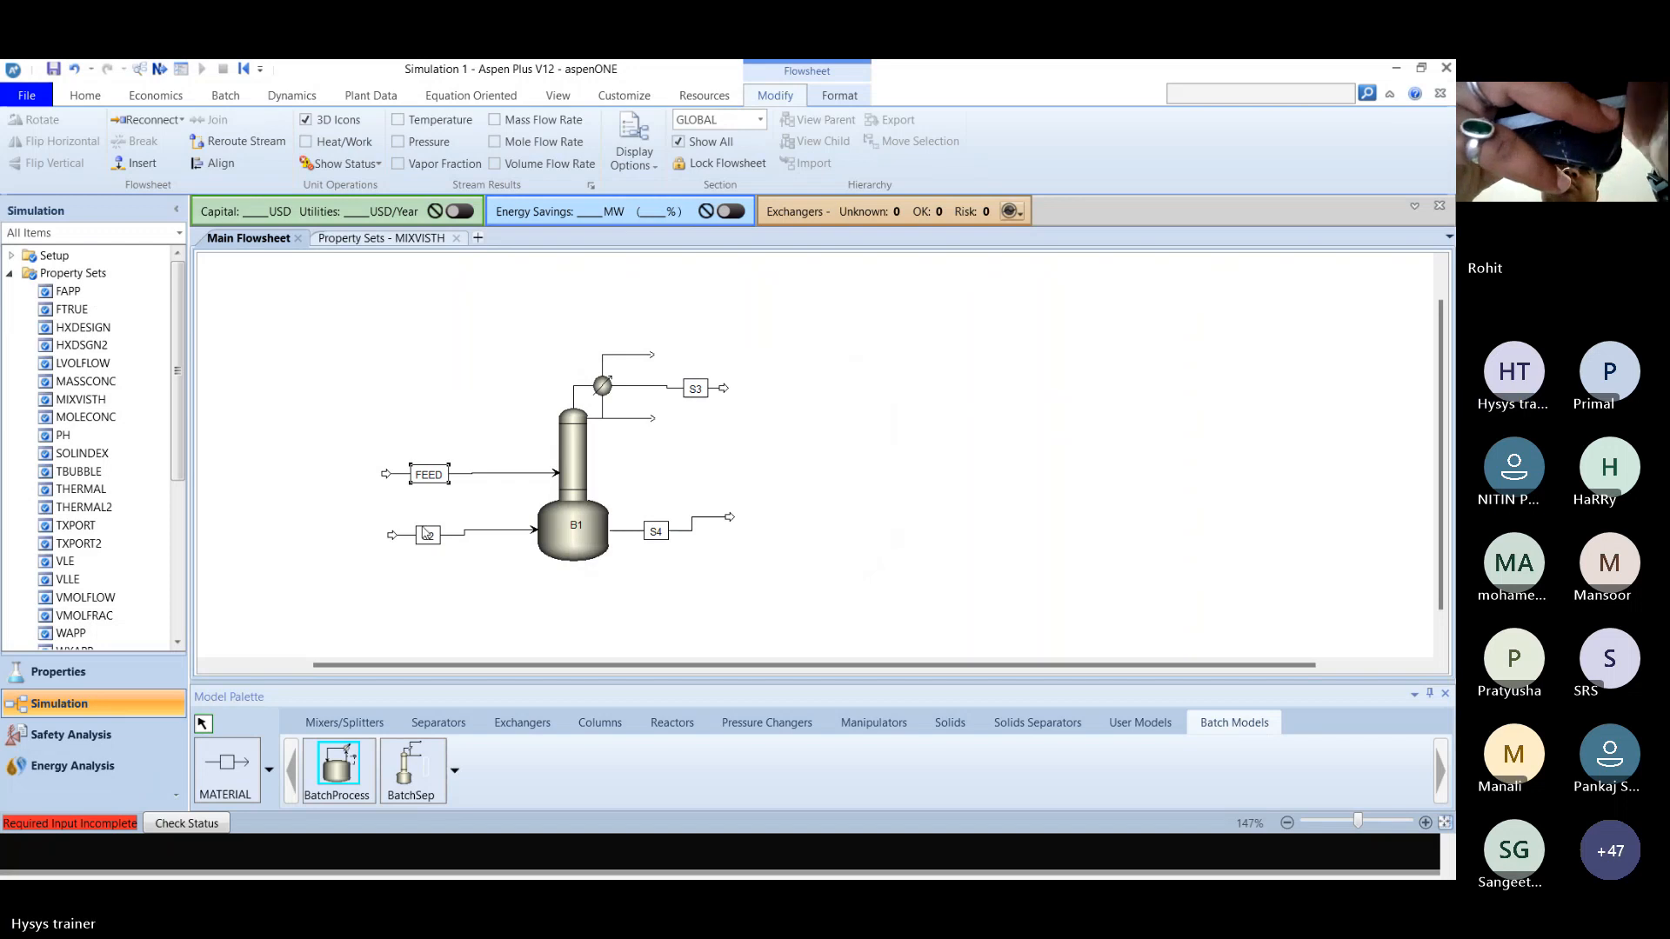
Rename the pot charge stream S2 as CHARGE.
right_click(425, 537)
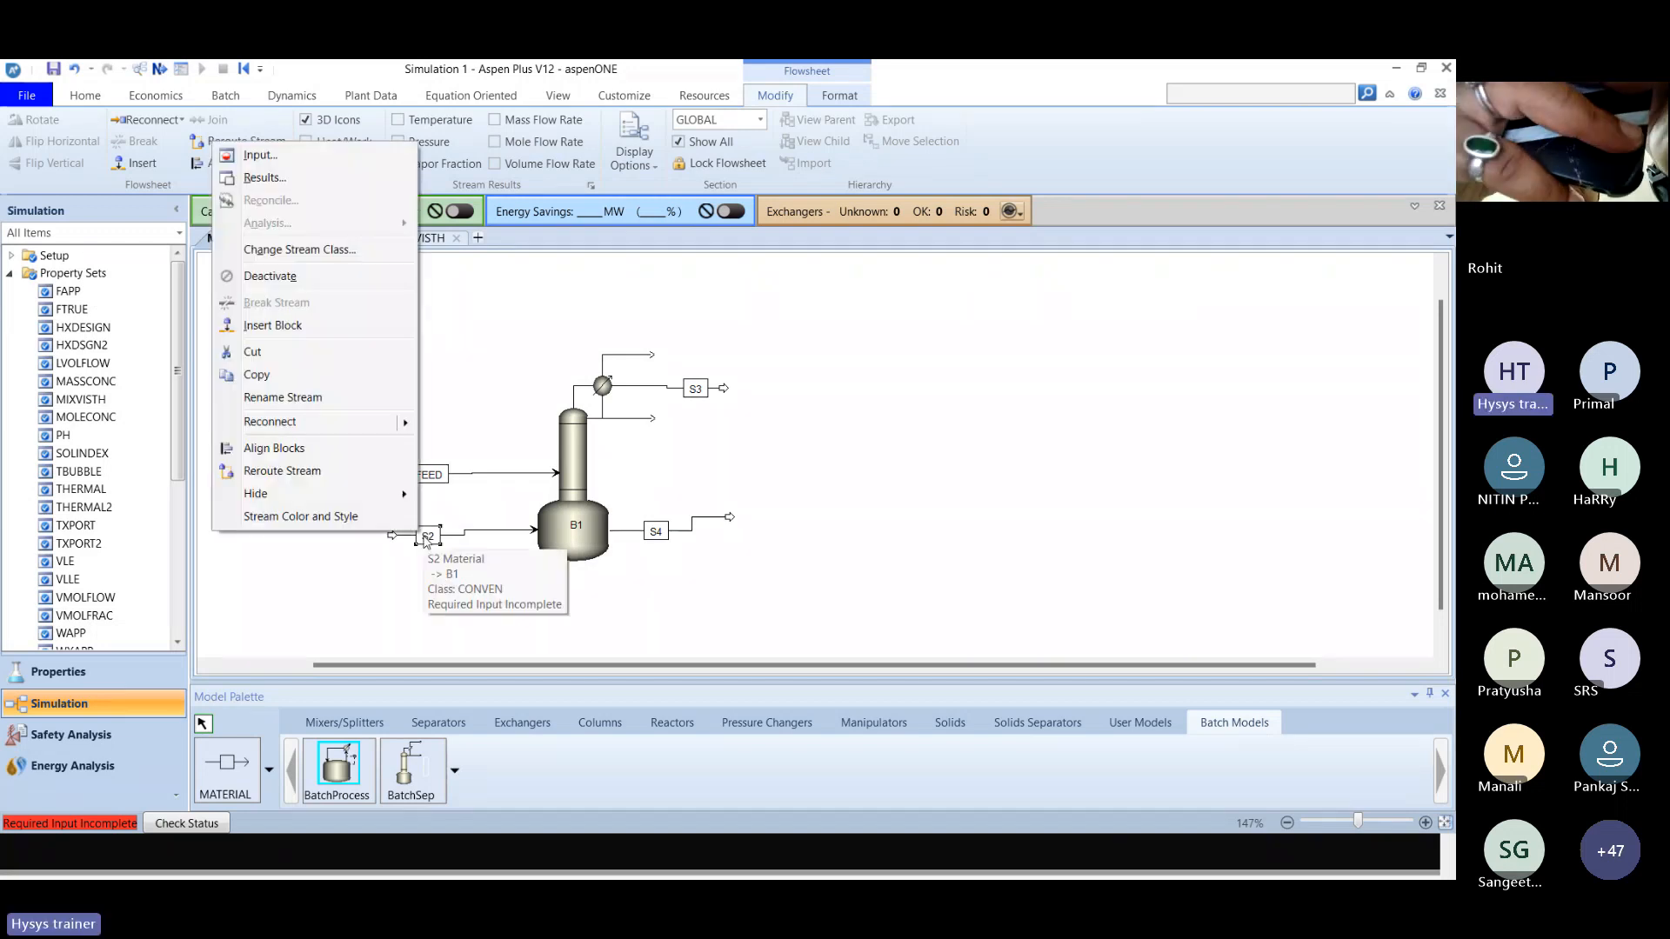
left_click(306, 398)
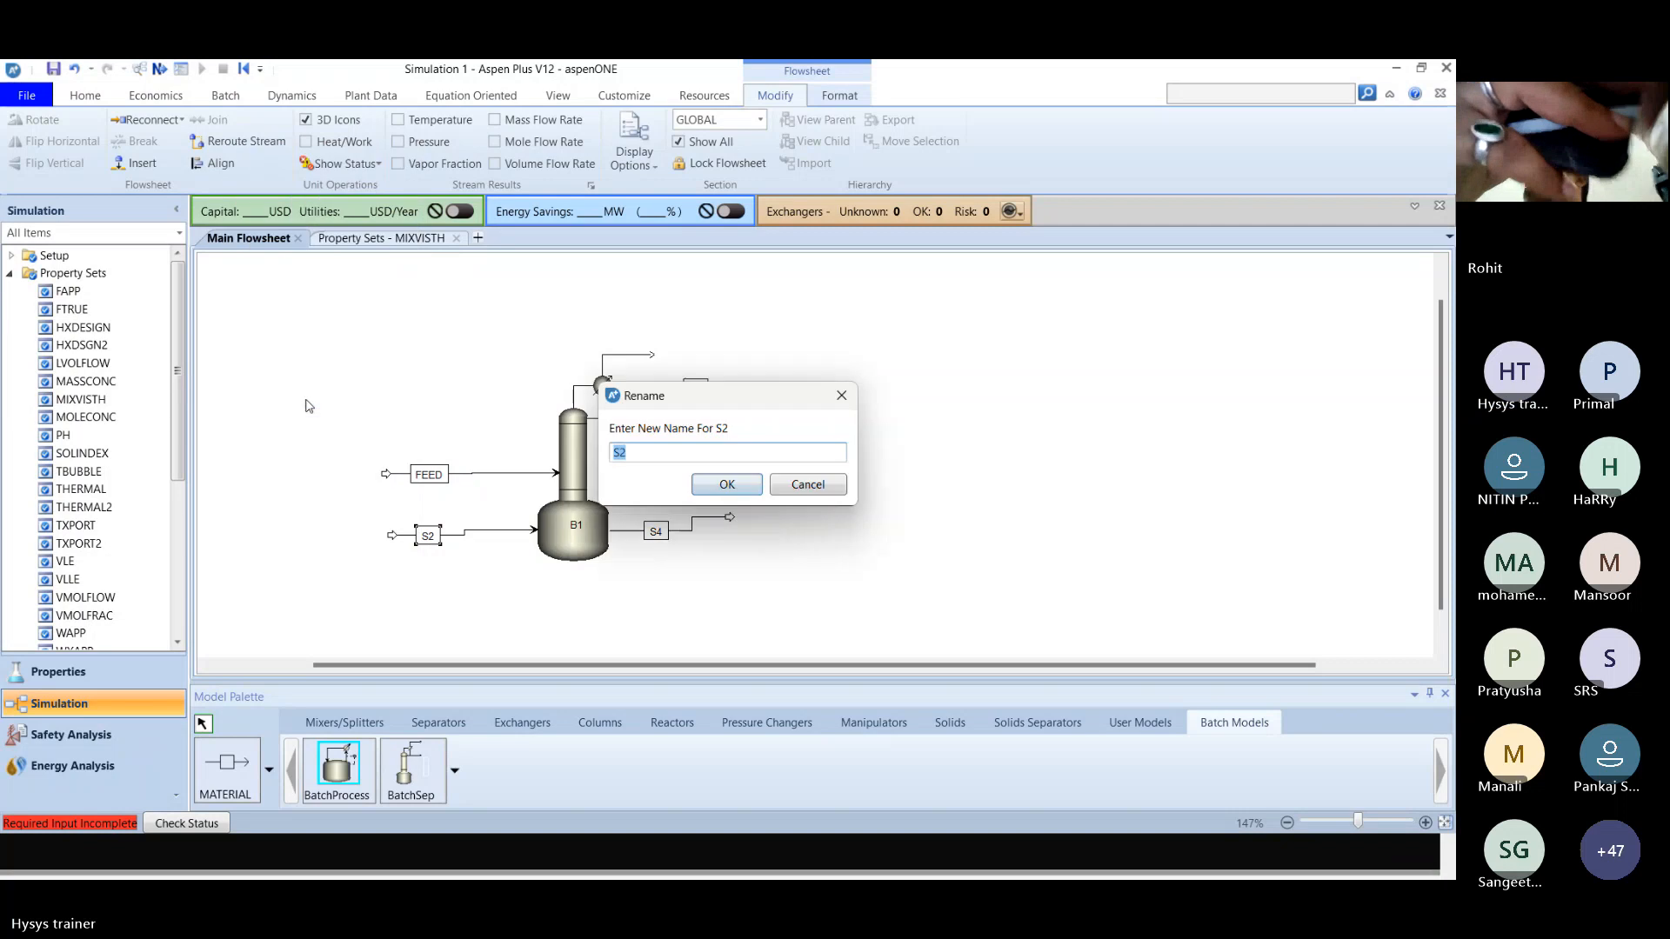
type("CHARGE")
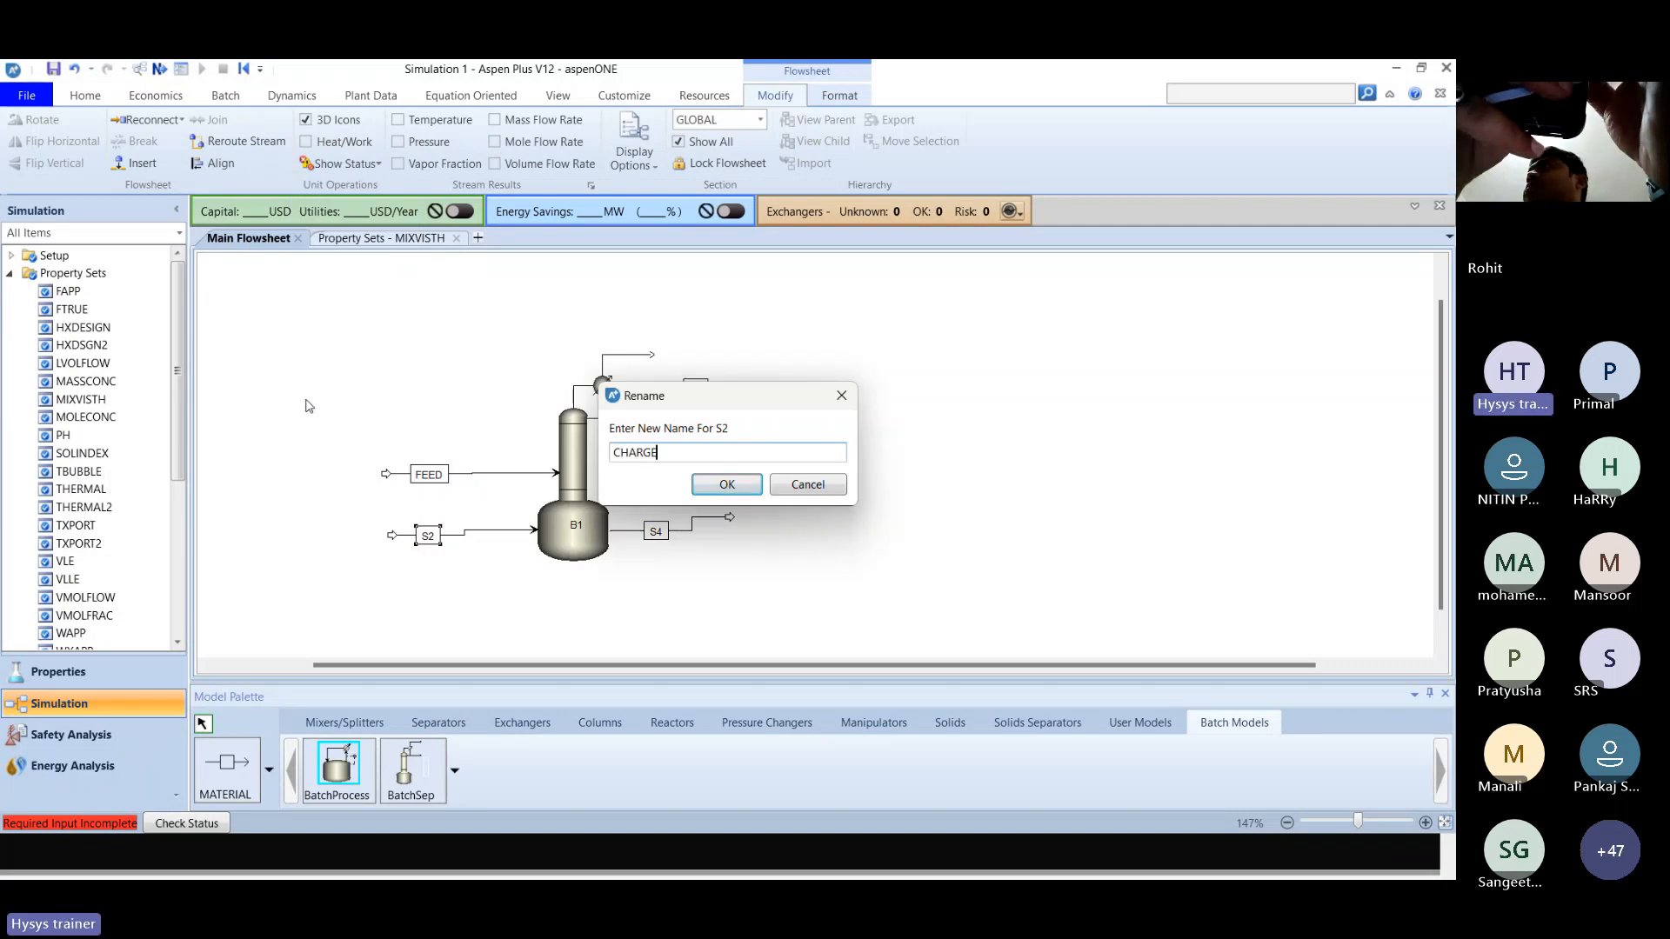
key("Return")
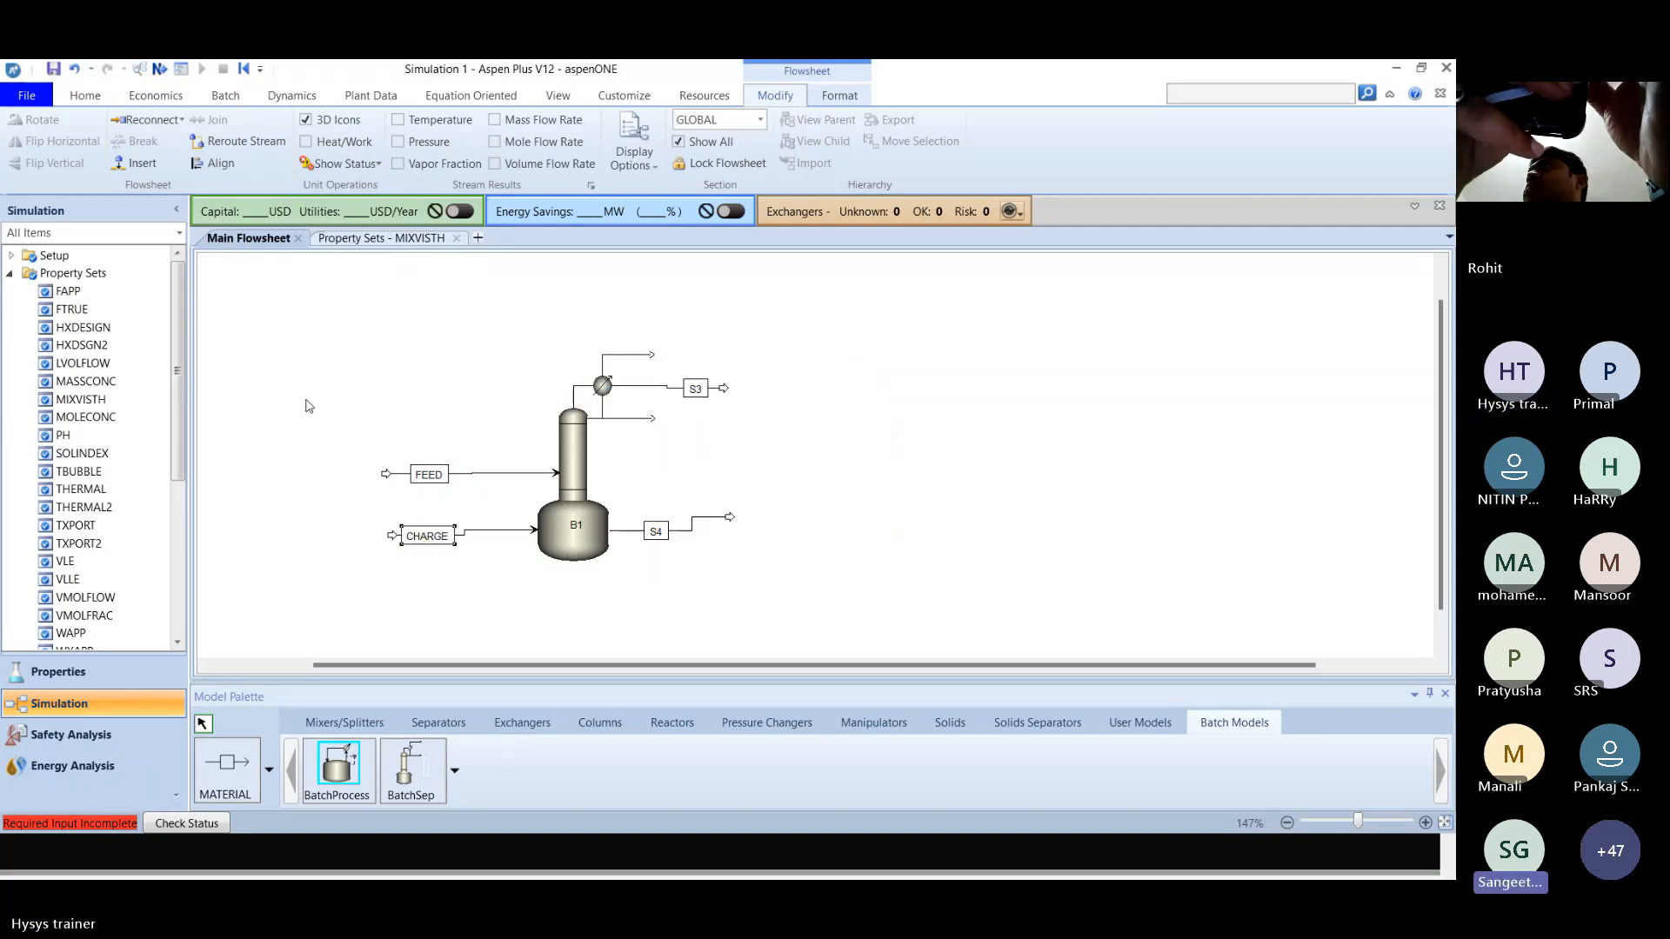
Rename the condenser outlet stream S3 as R1.
right_click(669, 385)
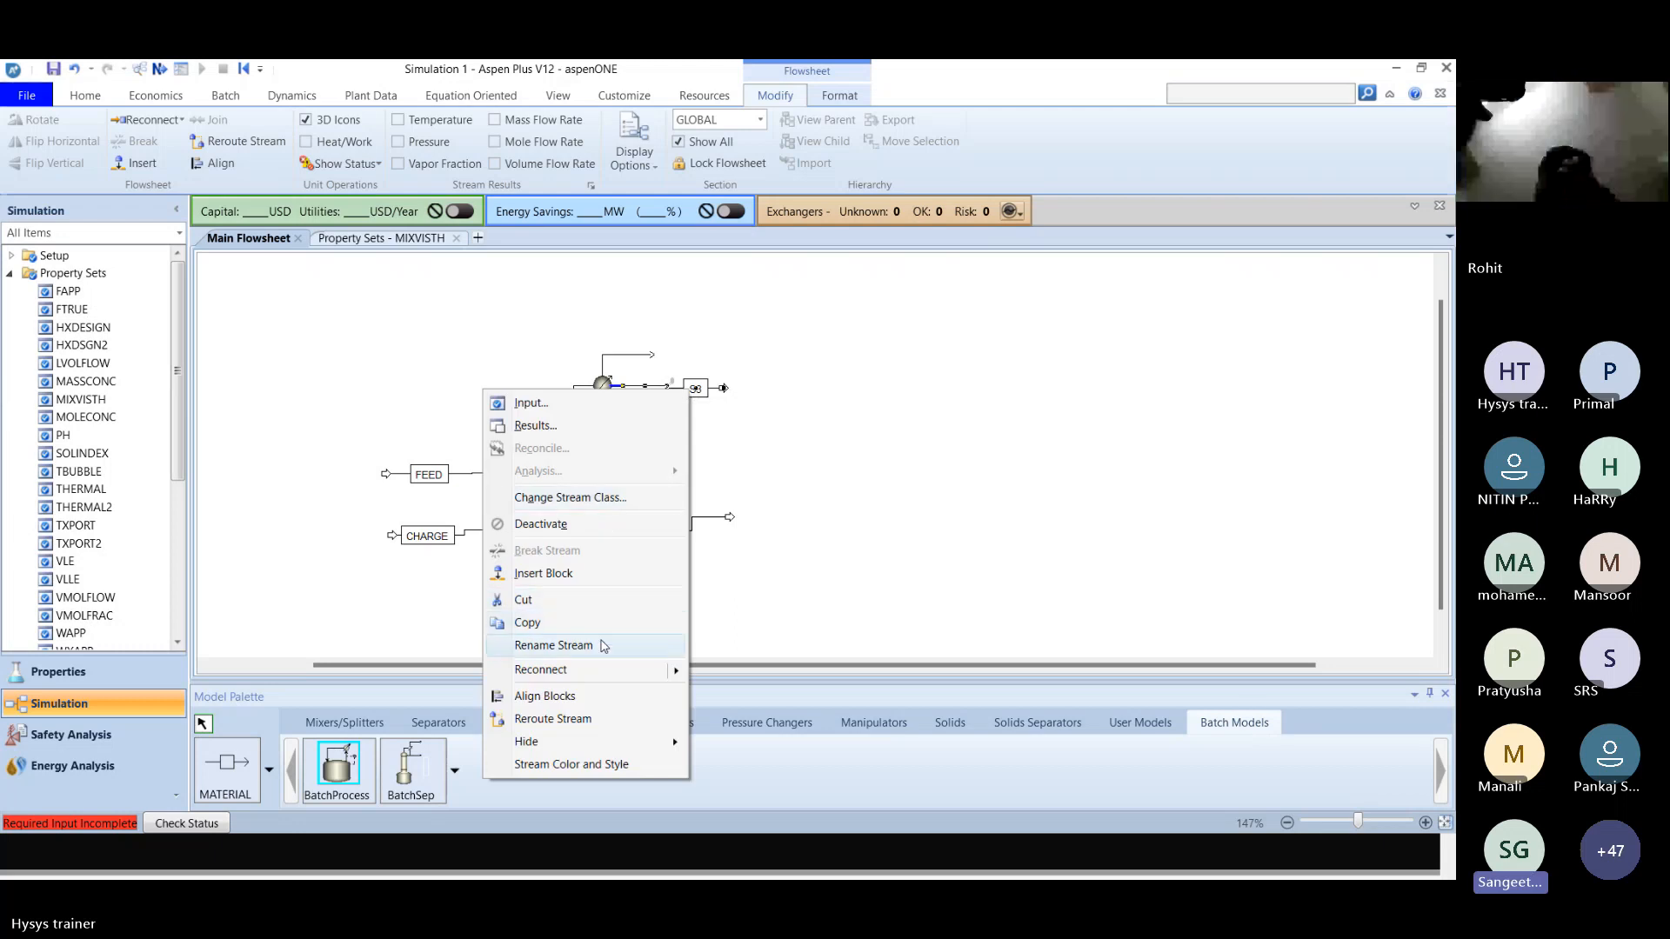
left_click(553, 645)
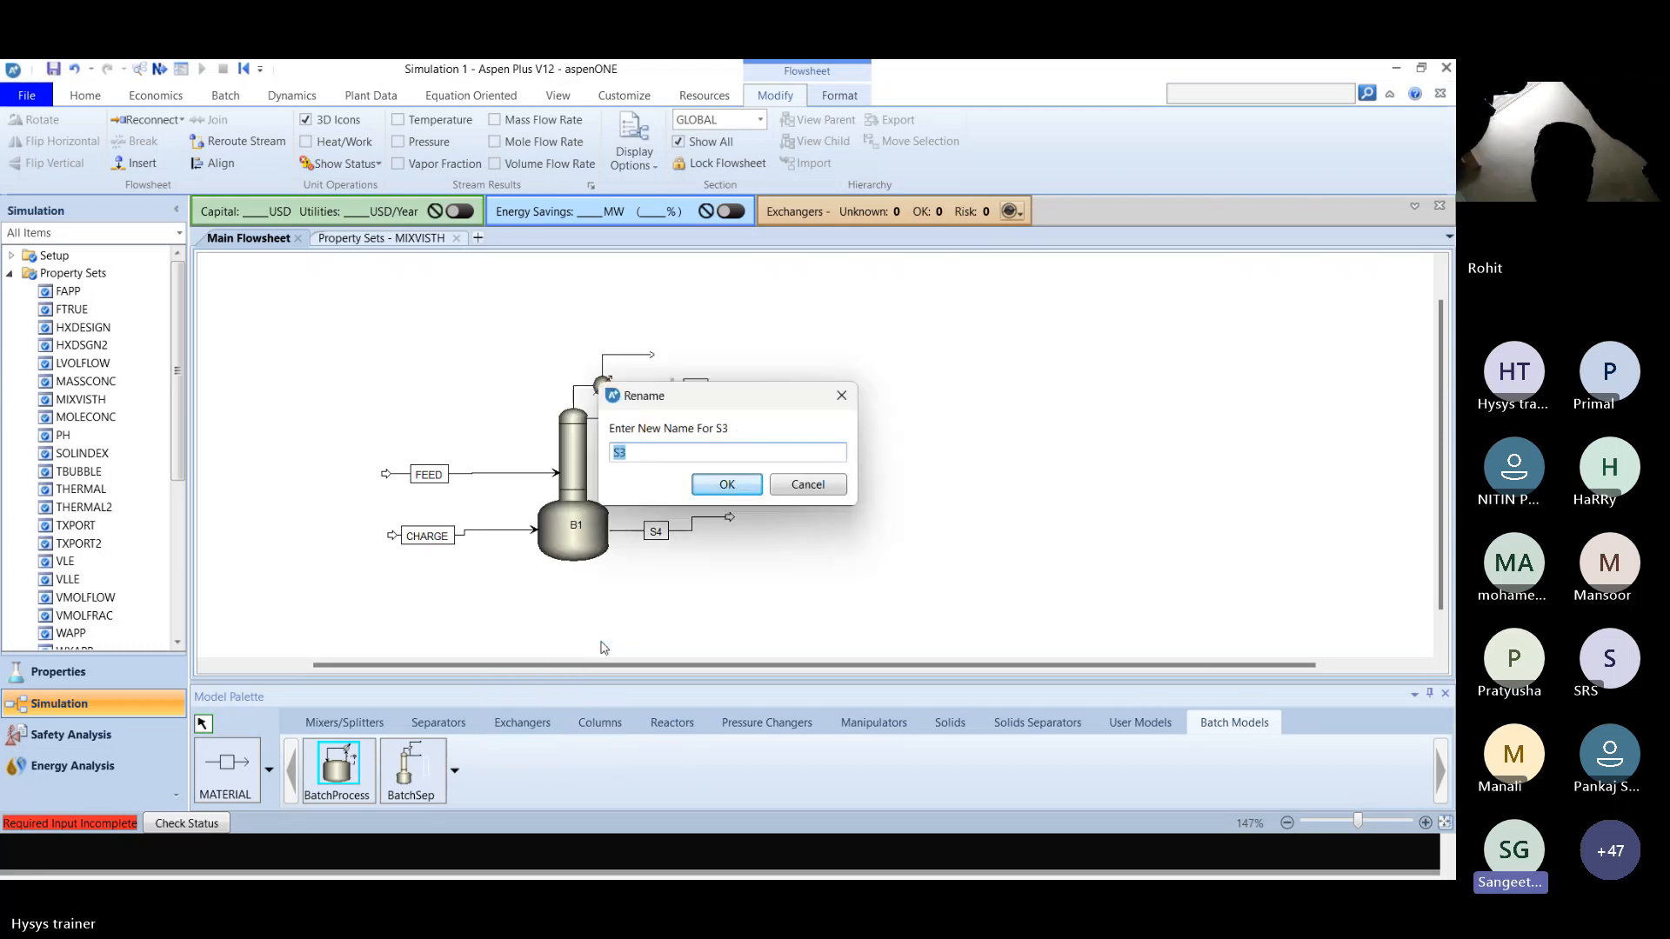
key("Return")
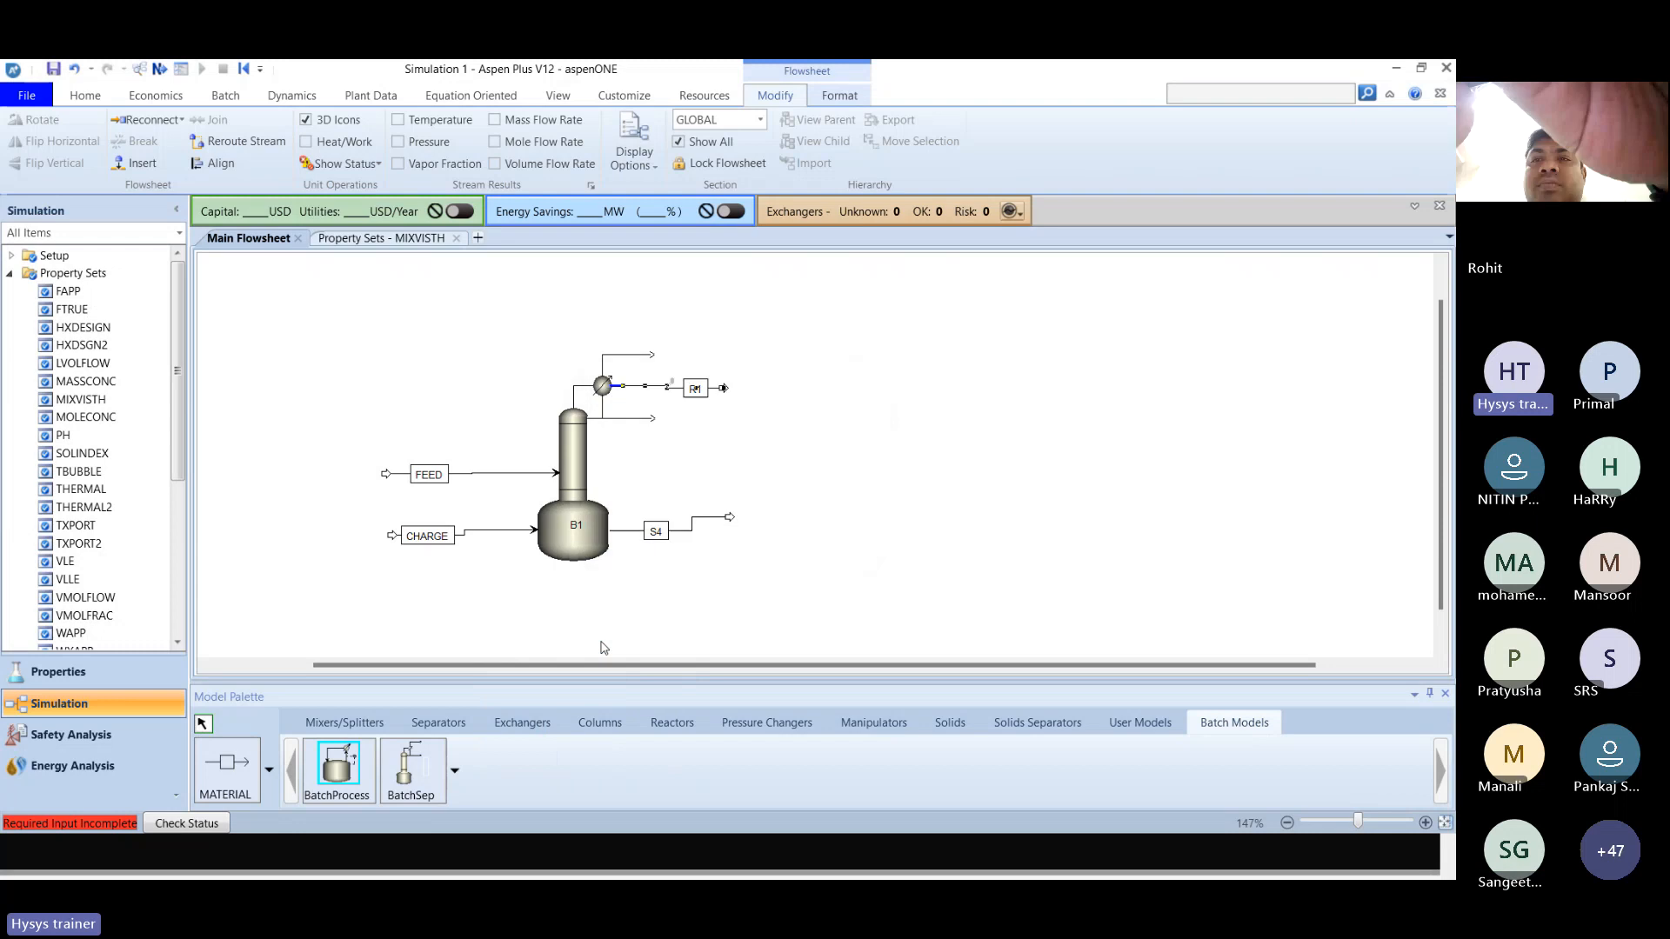
right_click(662, 535)
left_click(1029, 572)
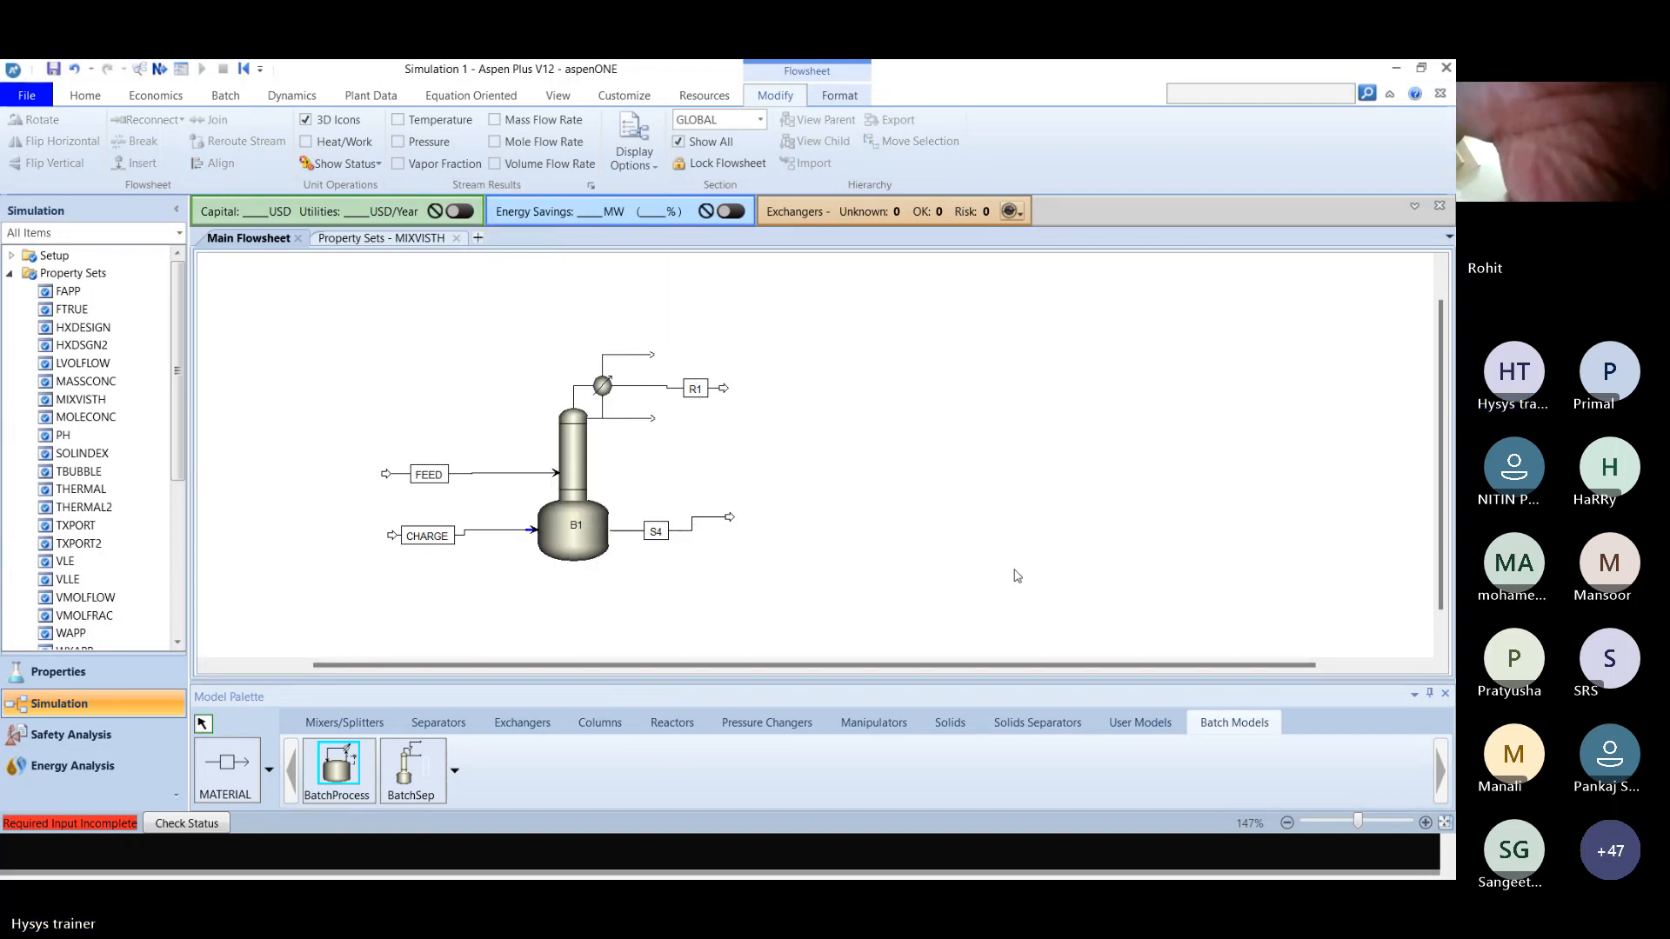
right_click(663, 538)
left_click(869, 560)
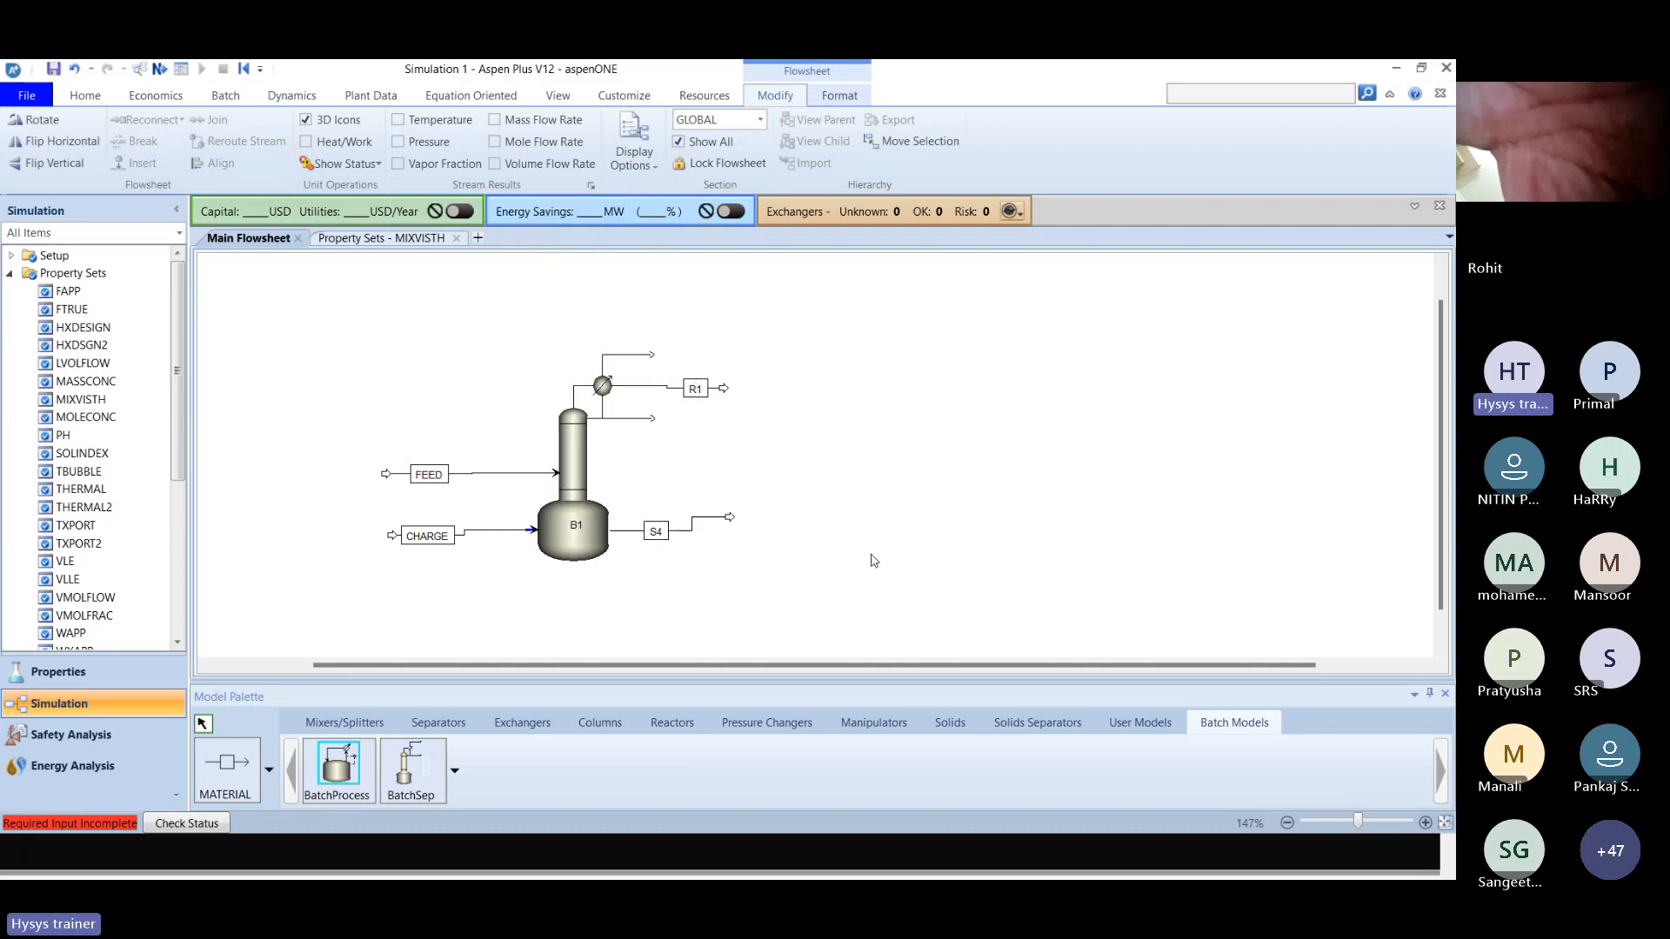
Extend the final column contents stream S4 farther from block B1 and rename it BOT.
left_click_drag(729, 518, 847, 550)
left_click(770, 550)
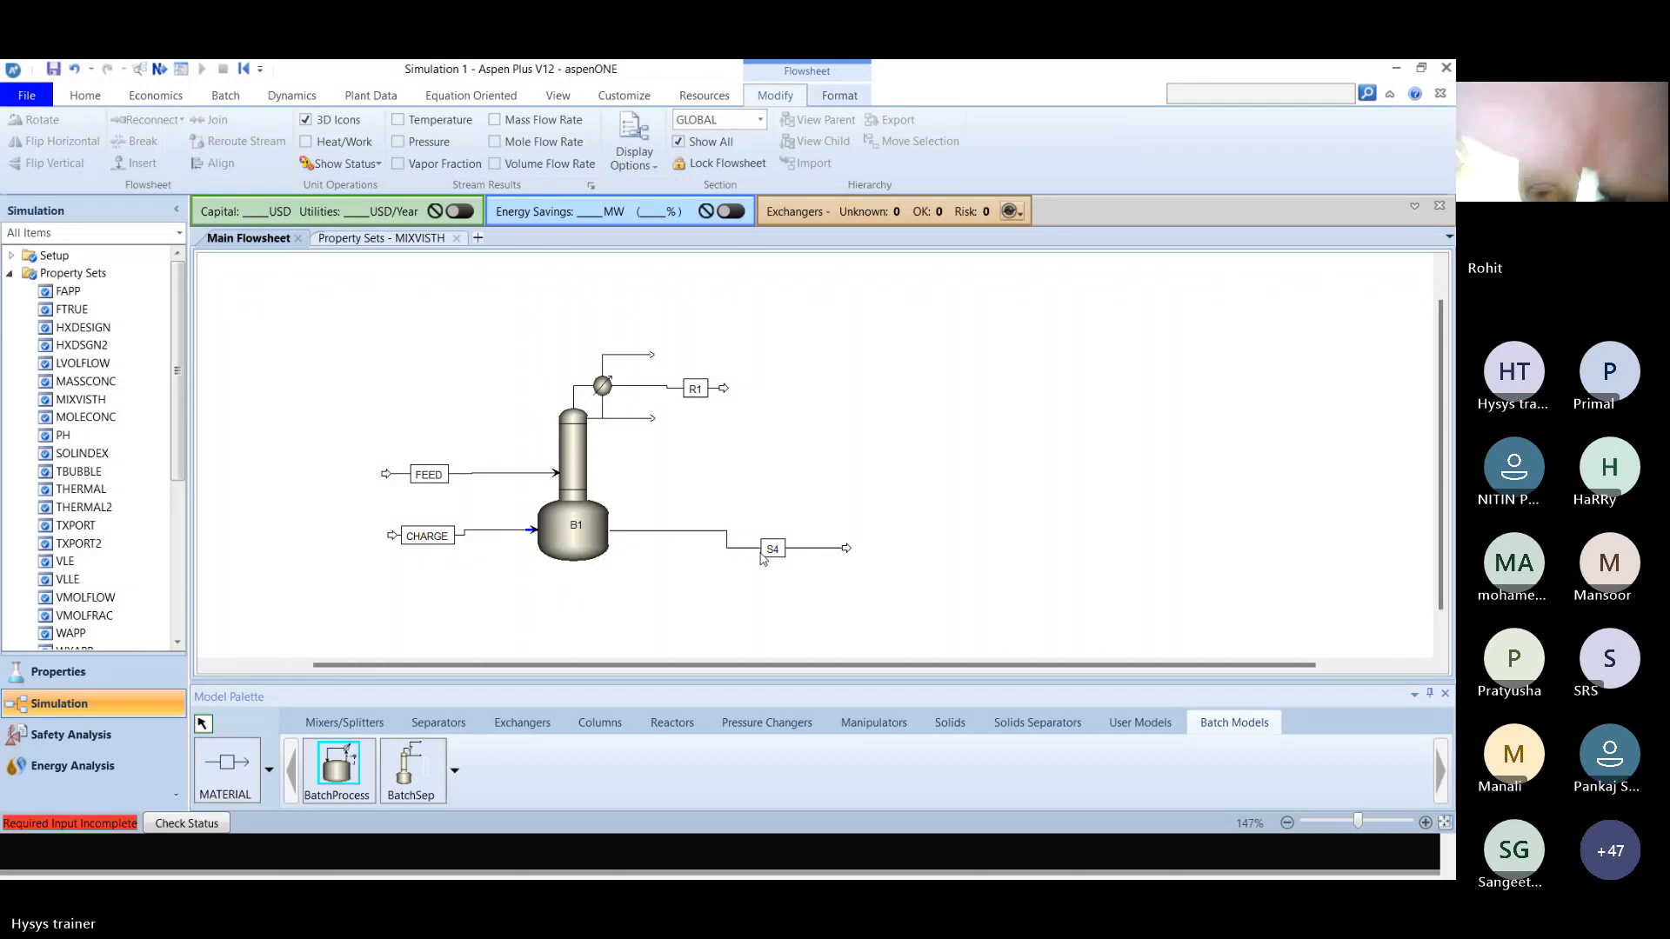
right_click(770, 555)
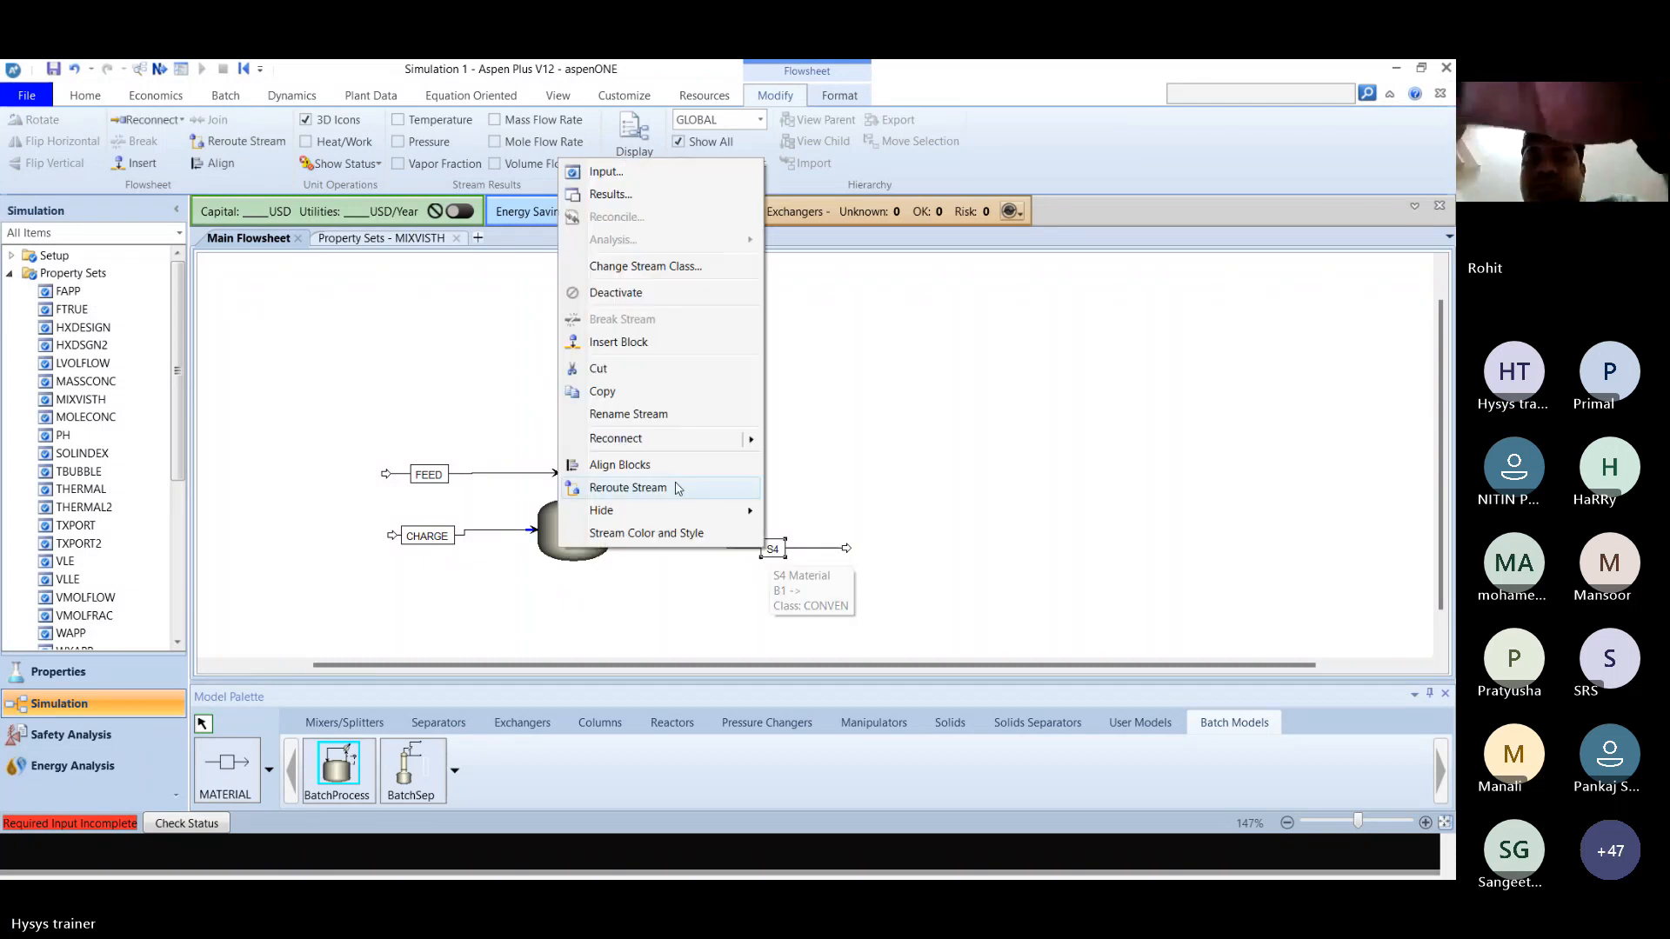
left_click(624, 415)
type("BO")
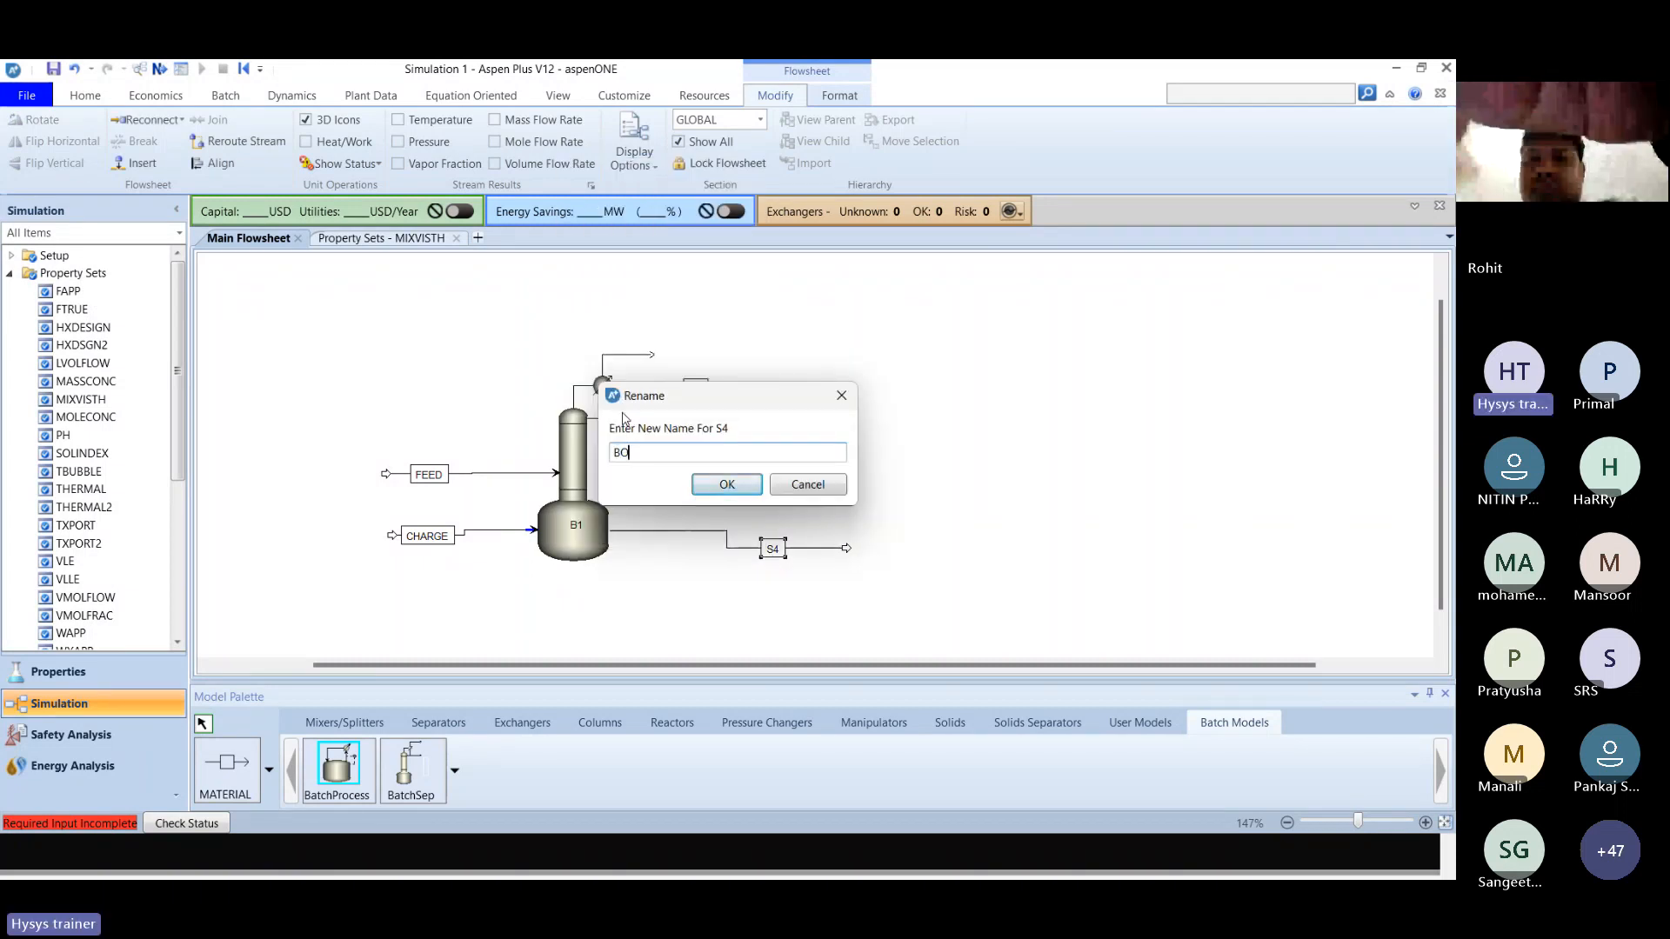
type("T")
key("Return")
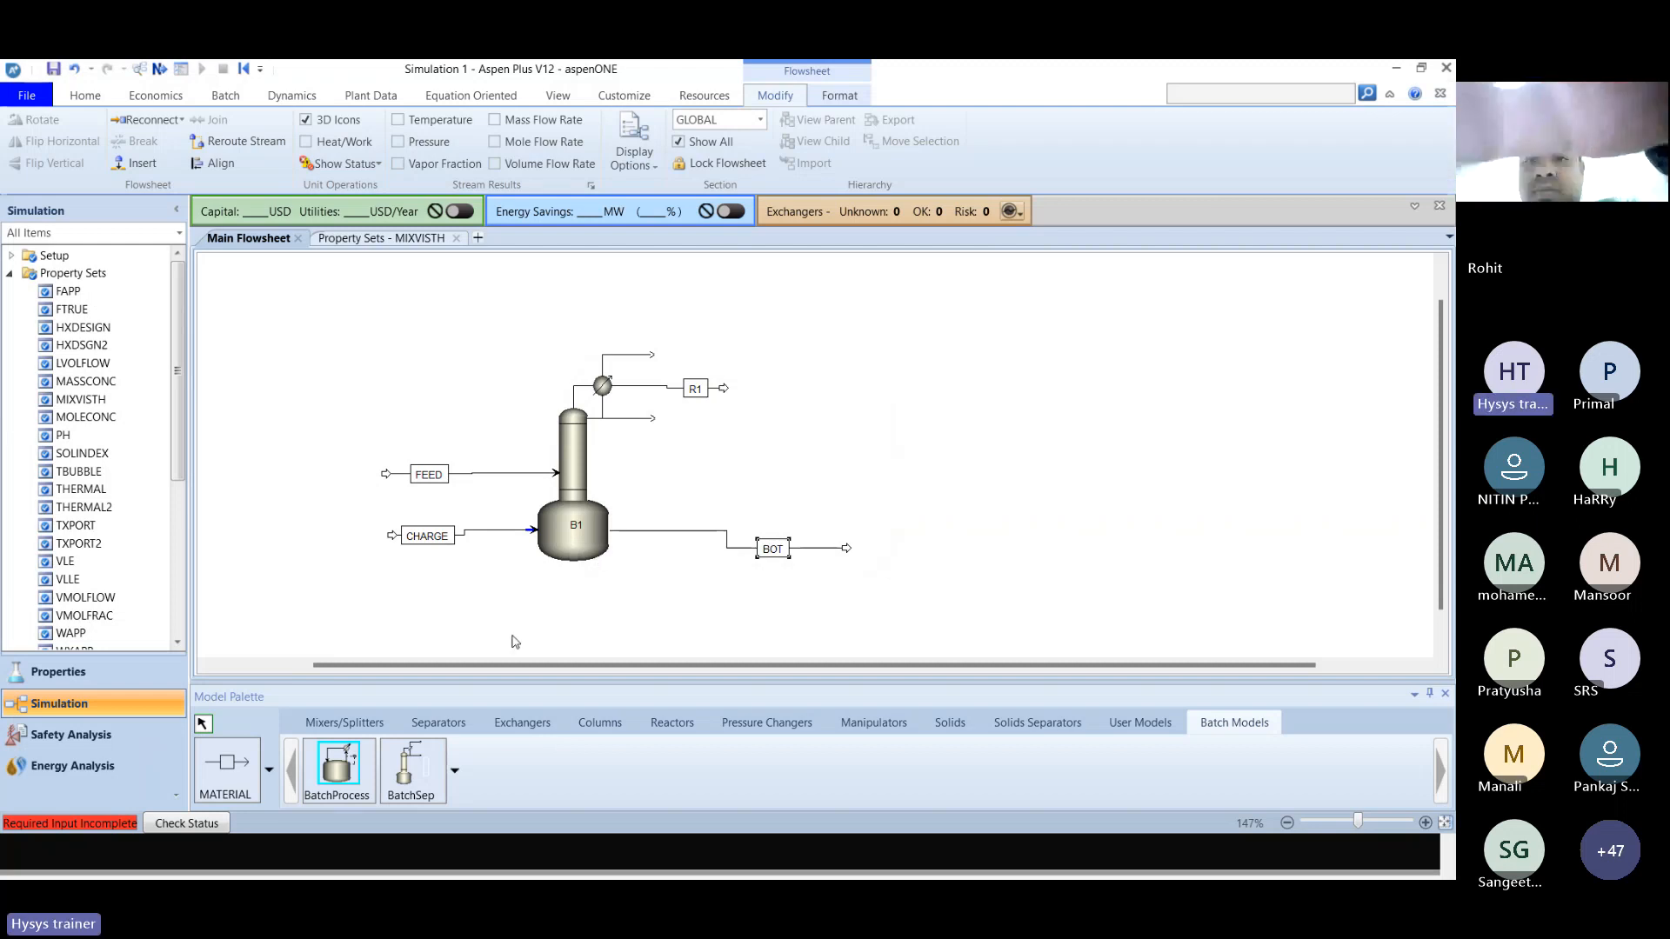
Move the CHARGE stream label closer to block B1 so that its line runs straighter.
left_click(516, 642)
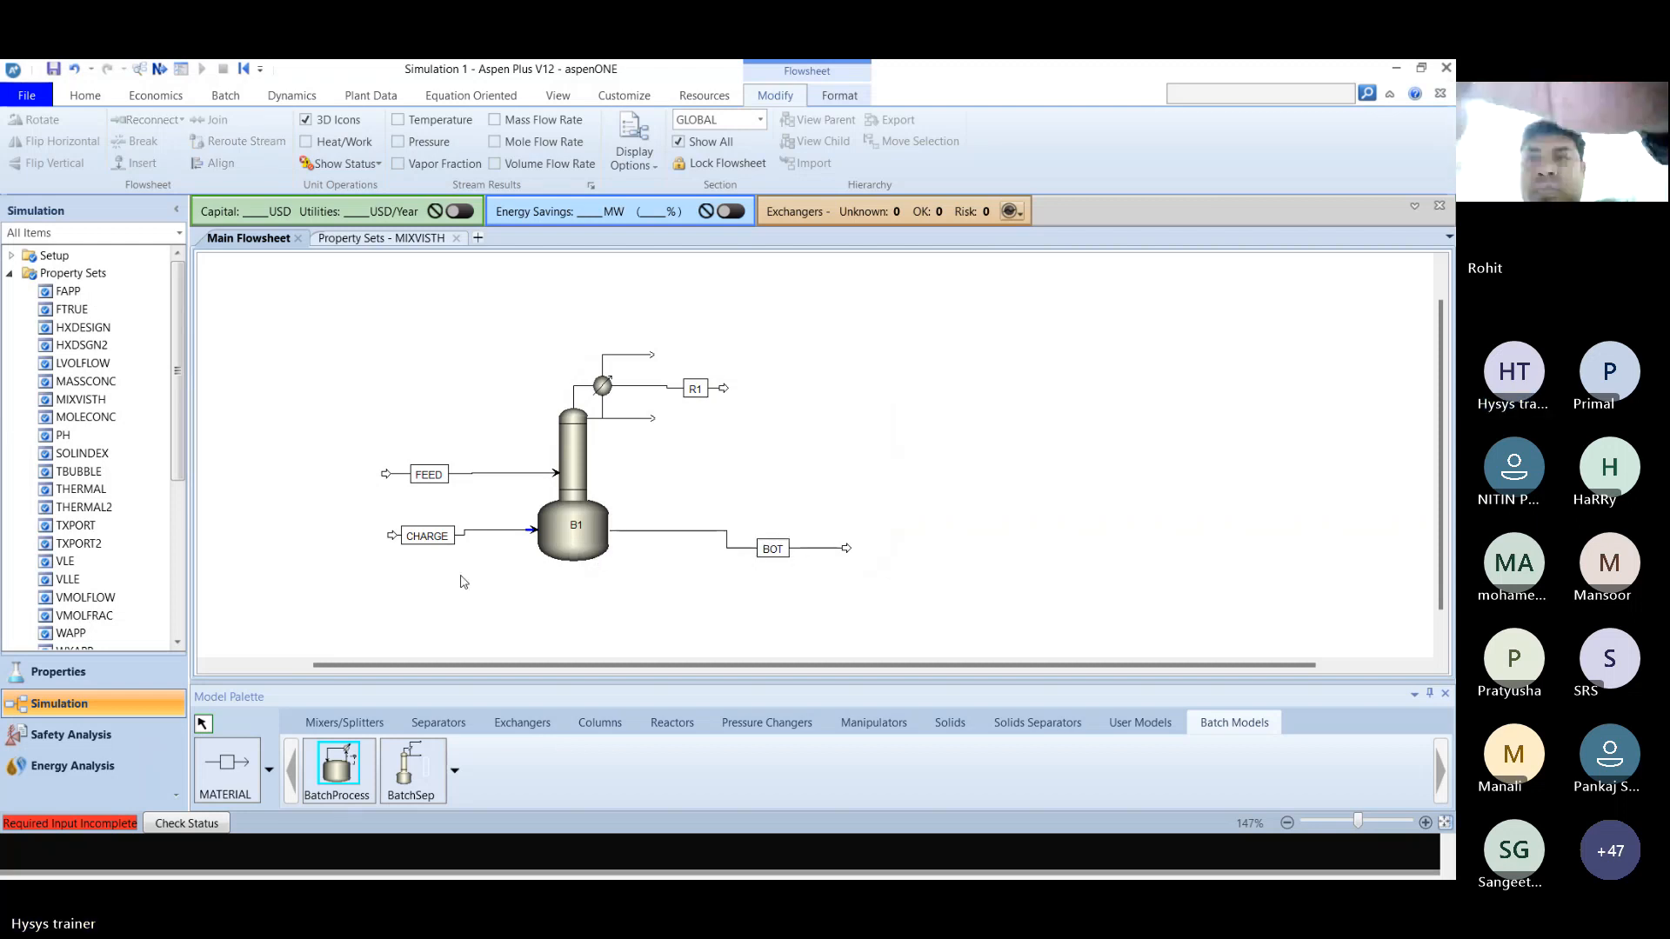
left_click_drag(445, 540, 476, 540)
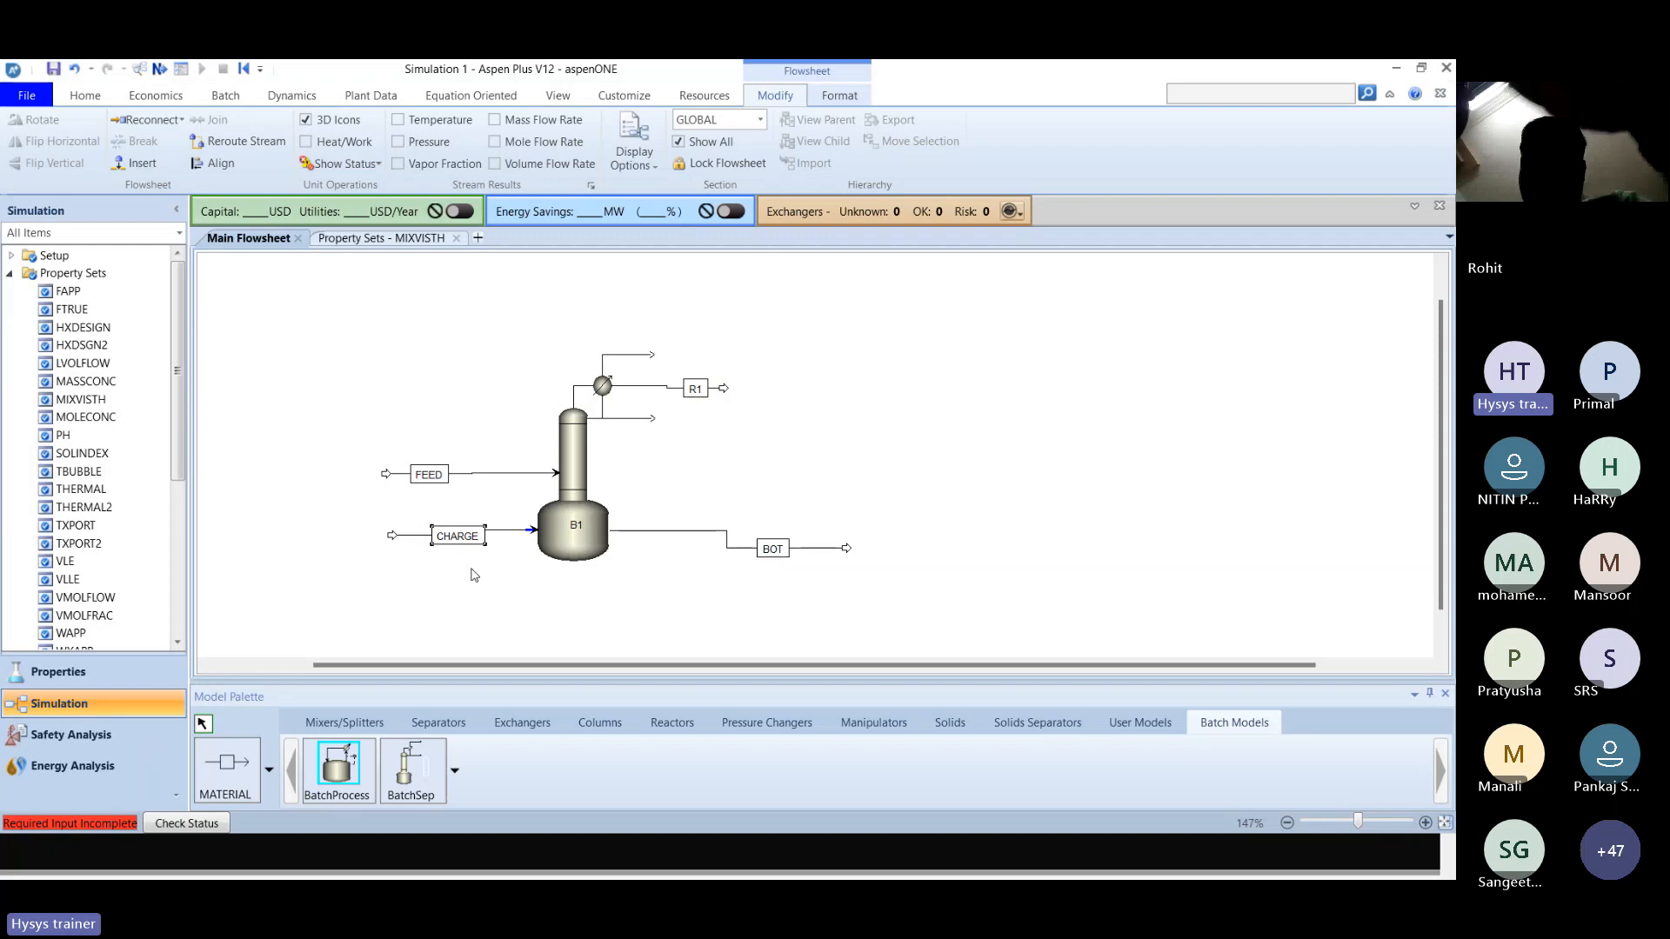
Review the charge stream specifications in the solution slides, return to Aspen Plus and open the CHARGE stream's input form.
key("alt+Tab")
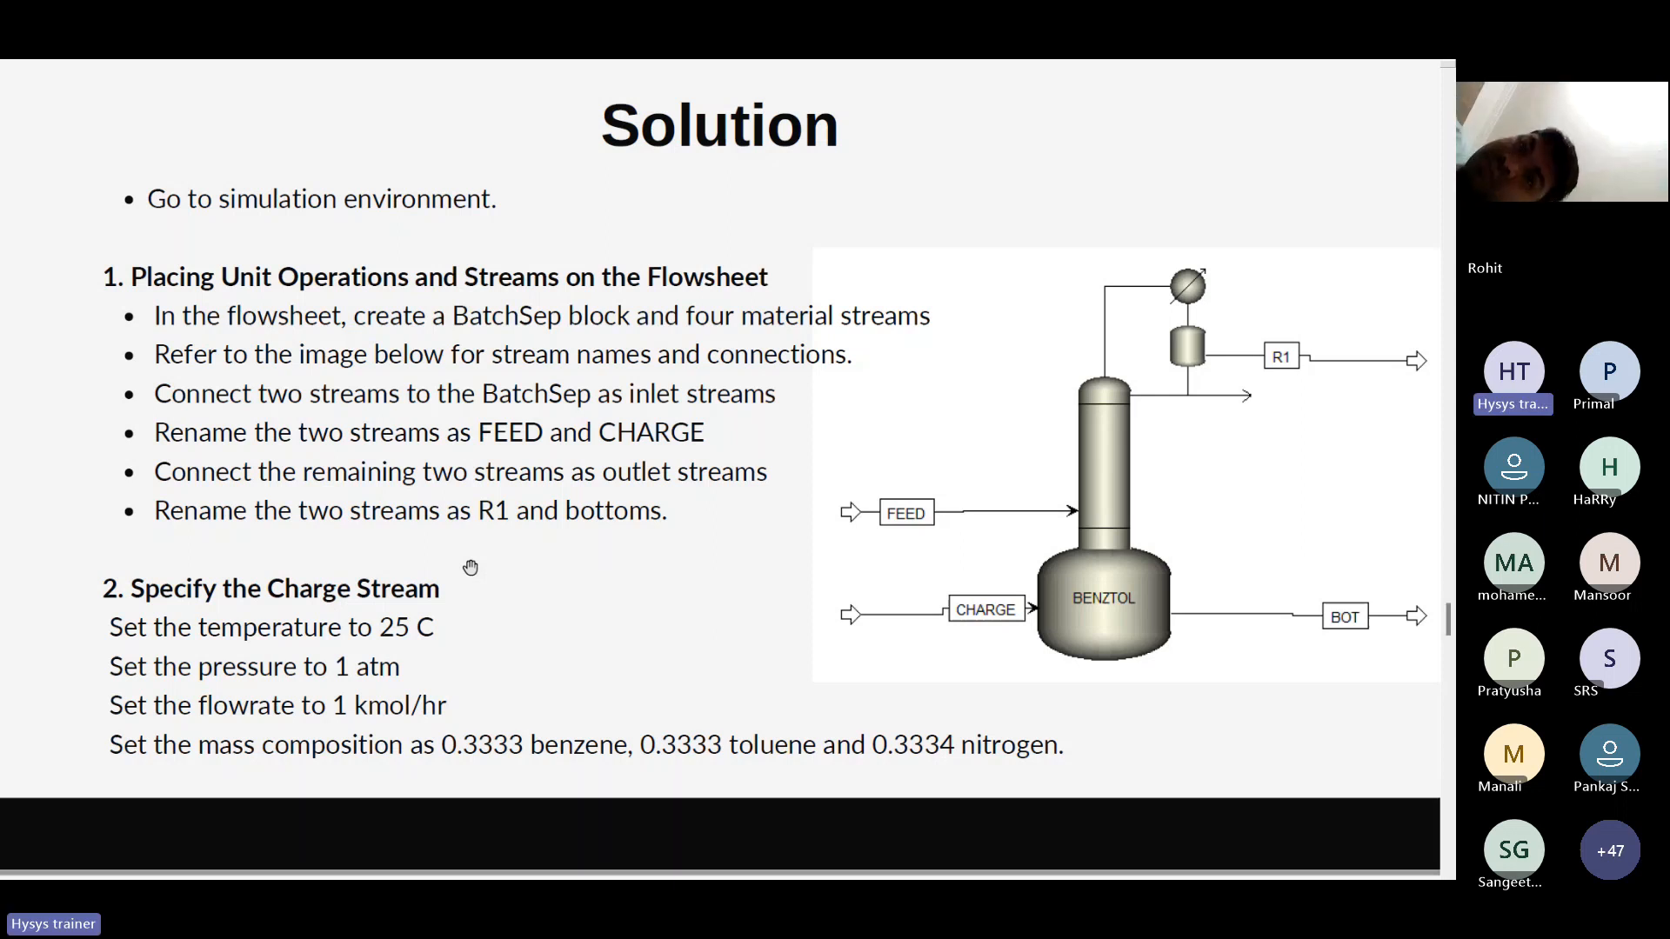
scroll(470, 567, "down", 1)
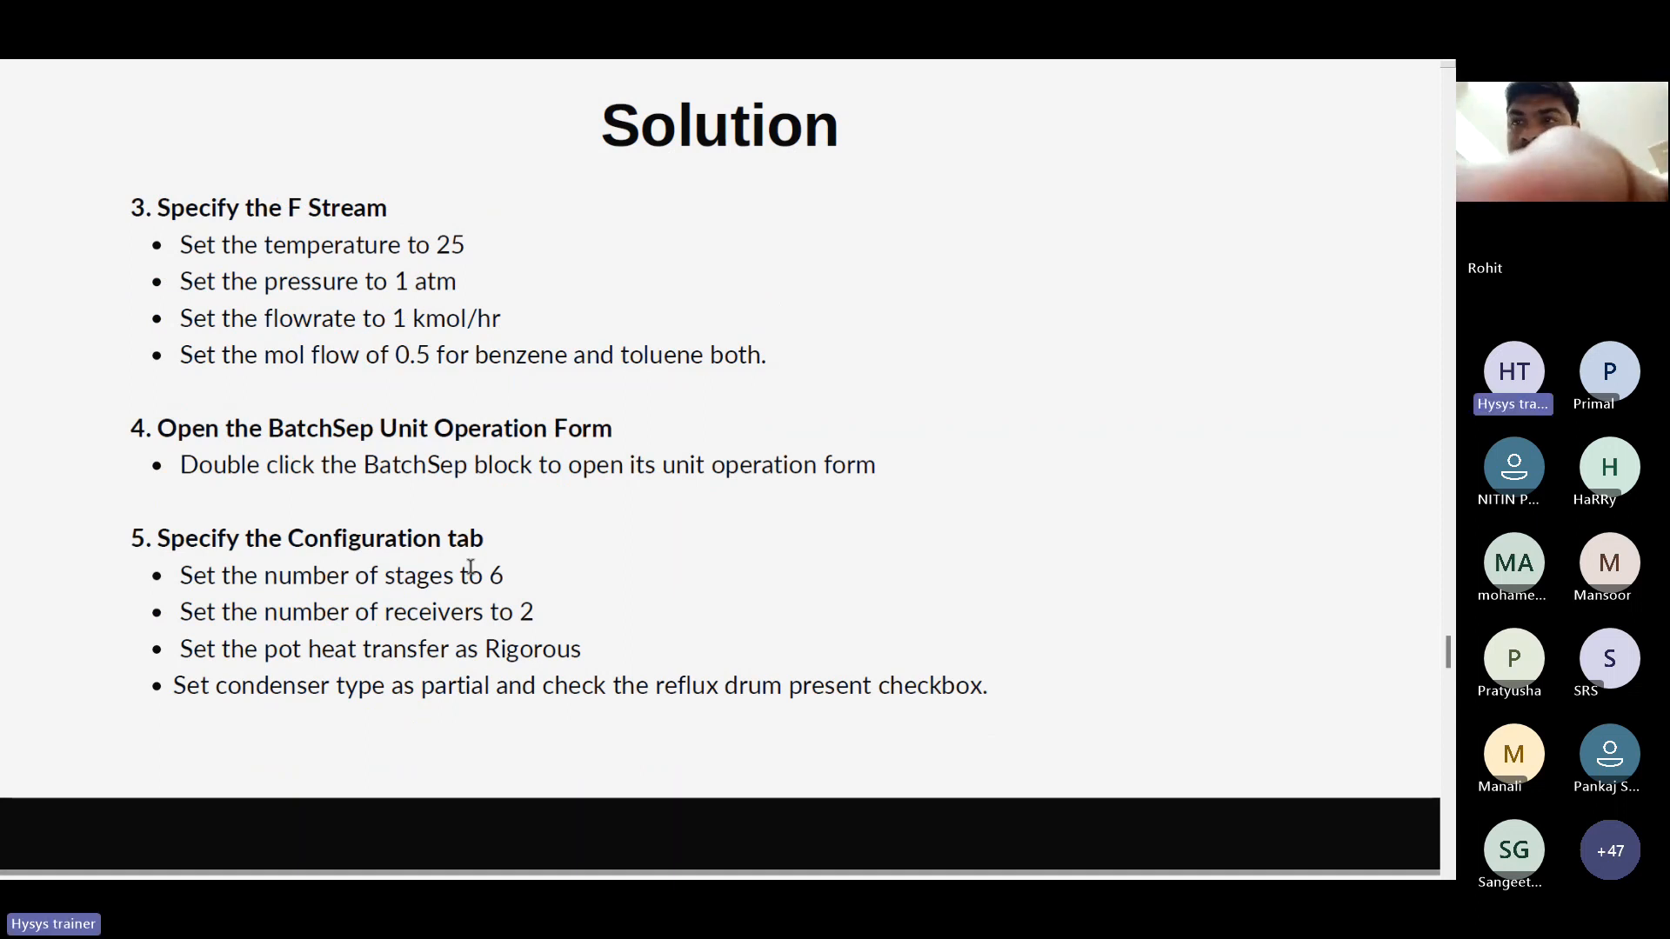
scroll(470, 567, "up", 1)
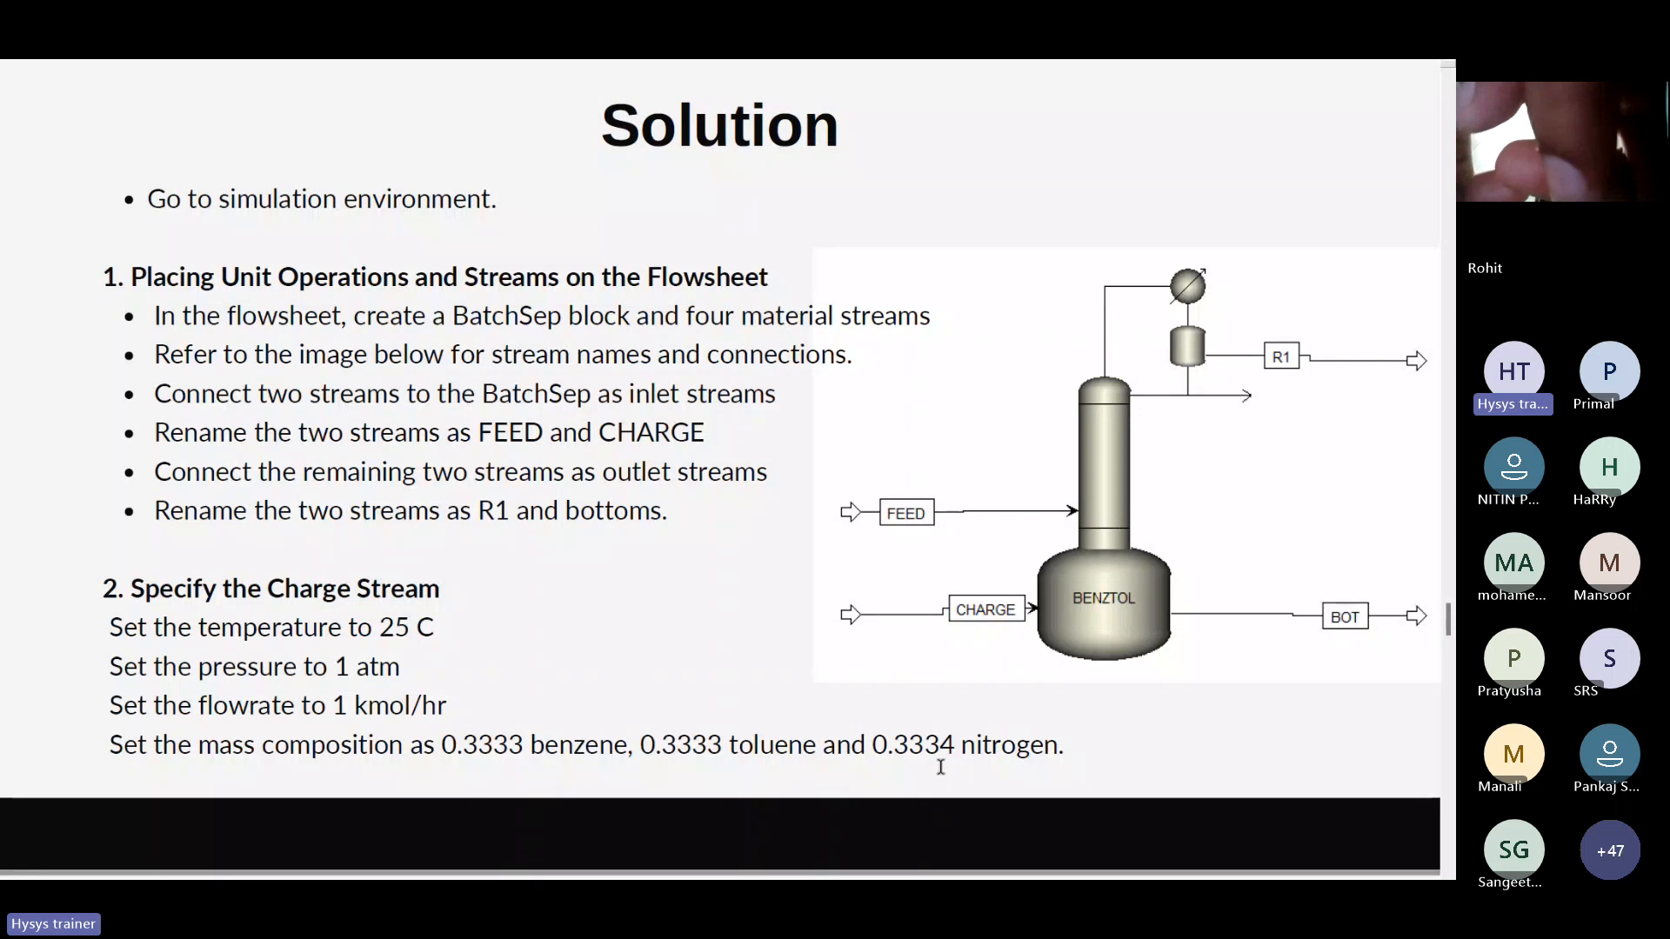
key("alt+Tab")
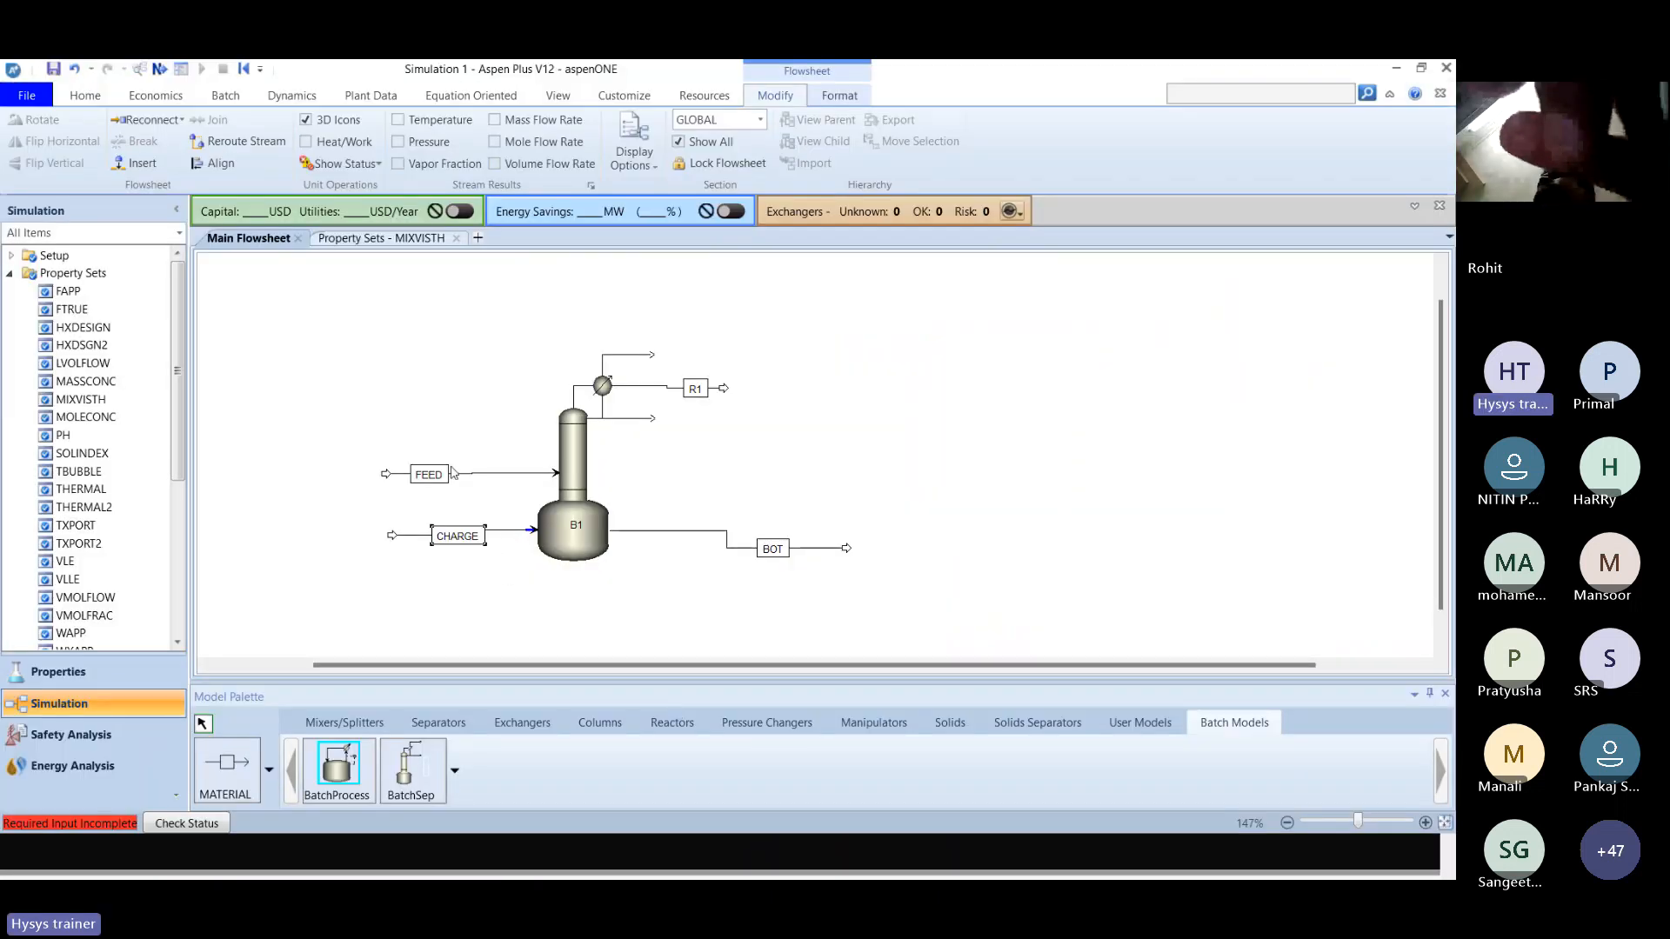
double_click(505, 530)
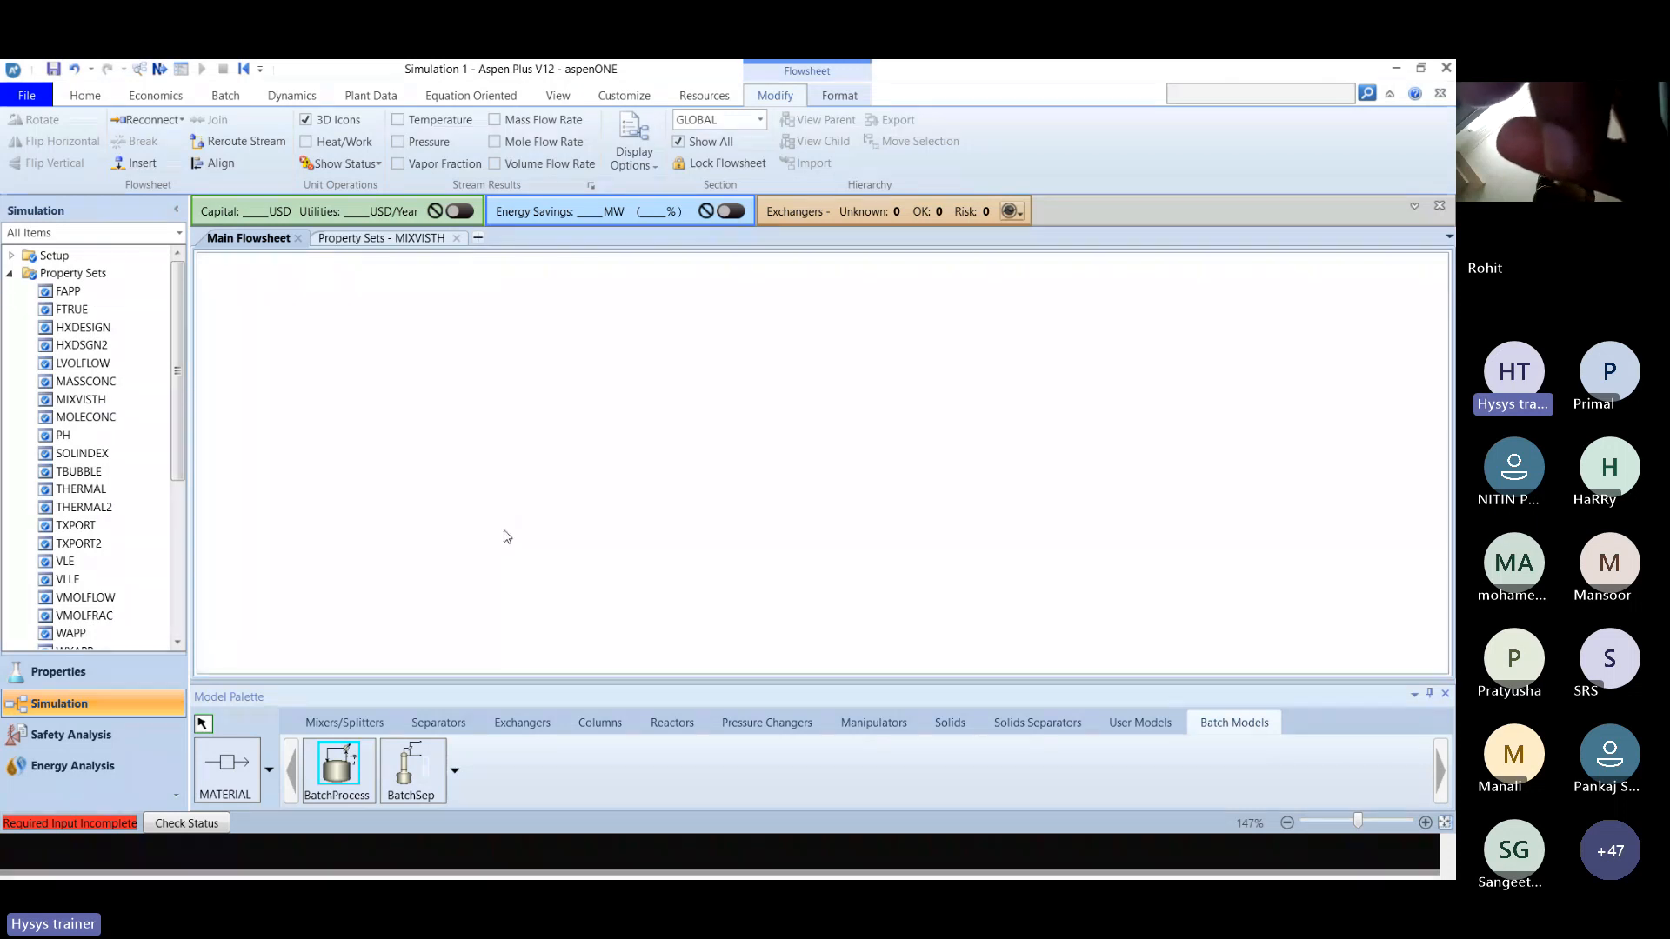
Return to the CHARGE stream's input form and set the global unit set to METCBAR.
key("alt+Tab")
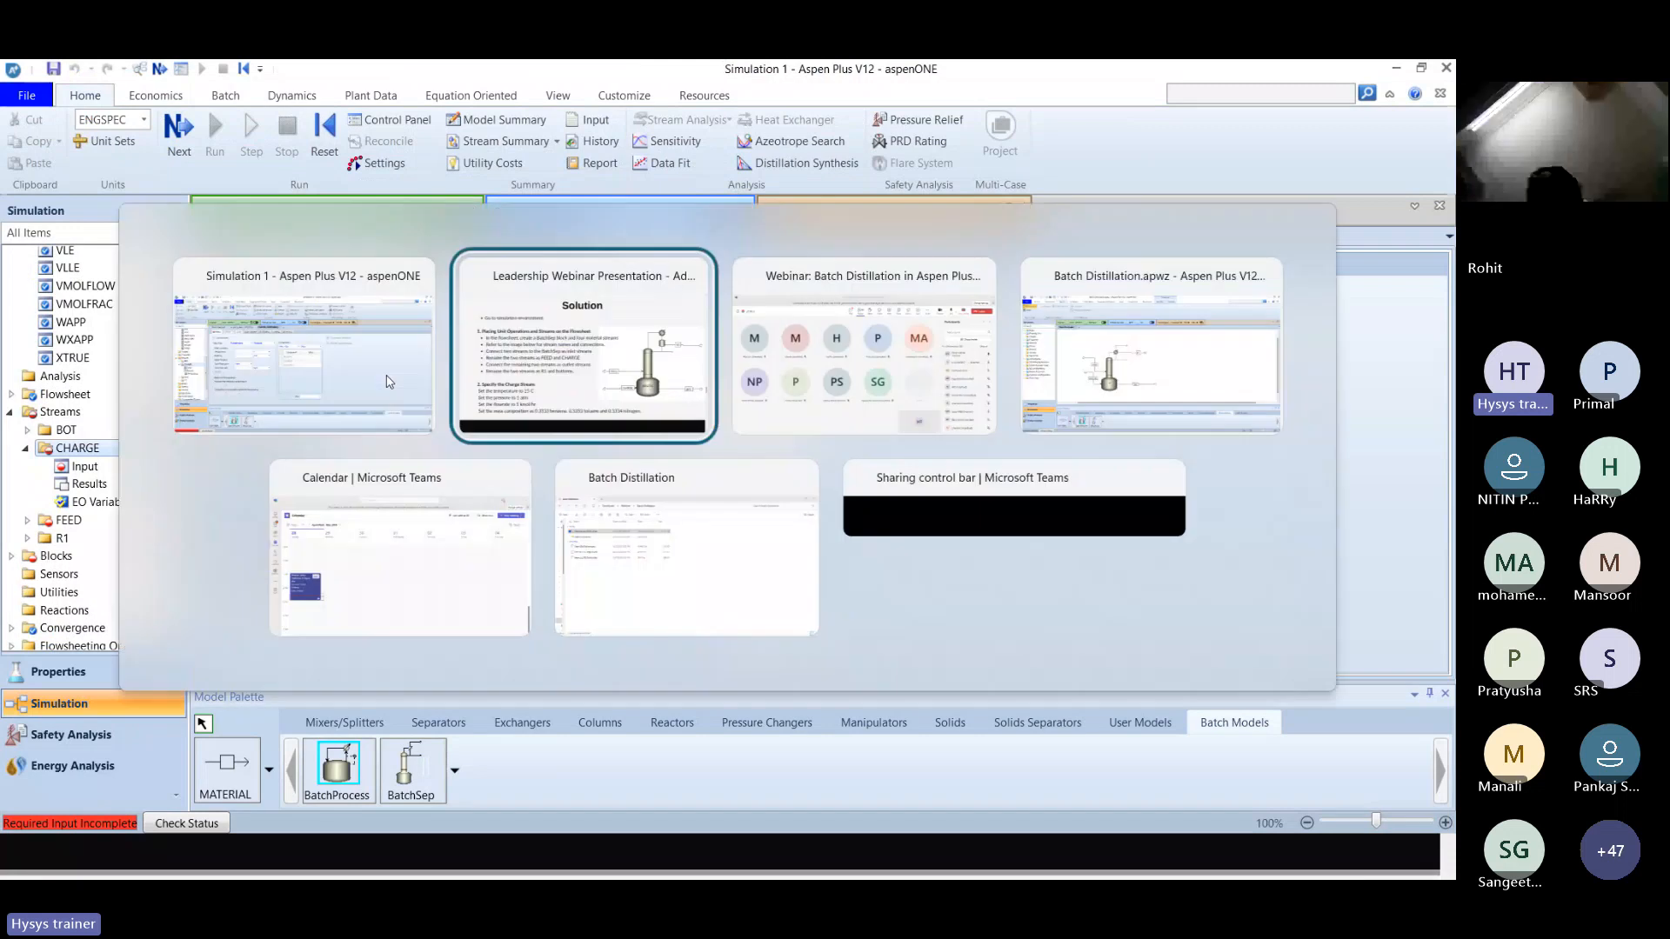
key("alt+Tab")
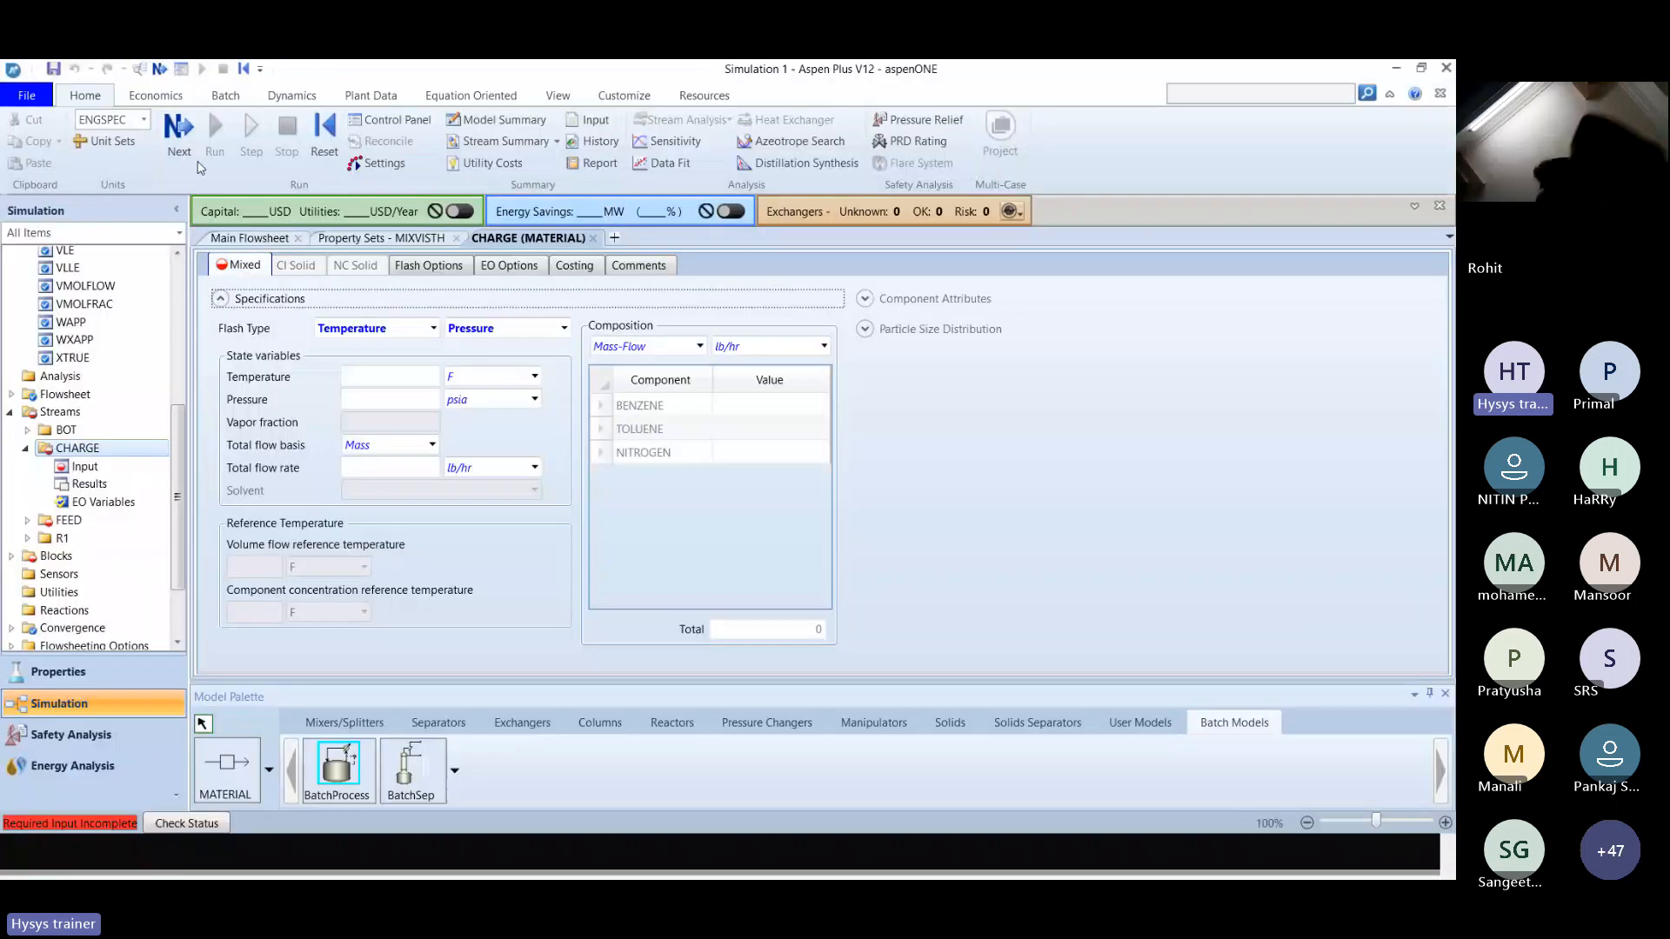
left_click(144, 120)
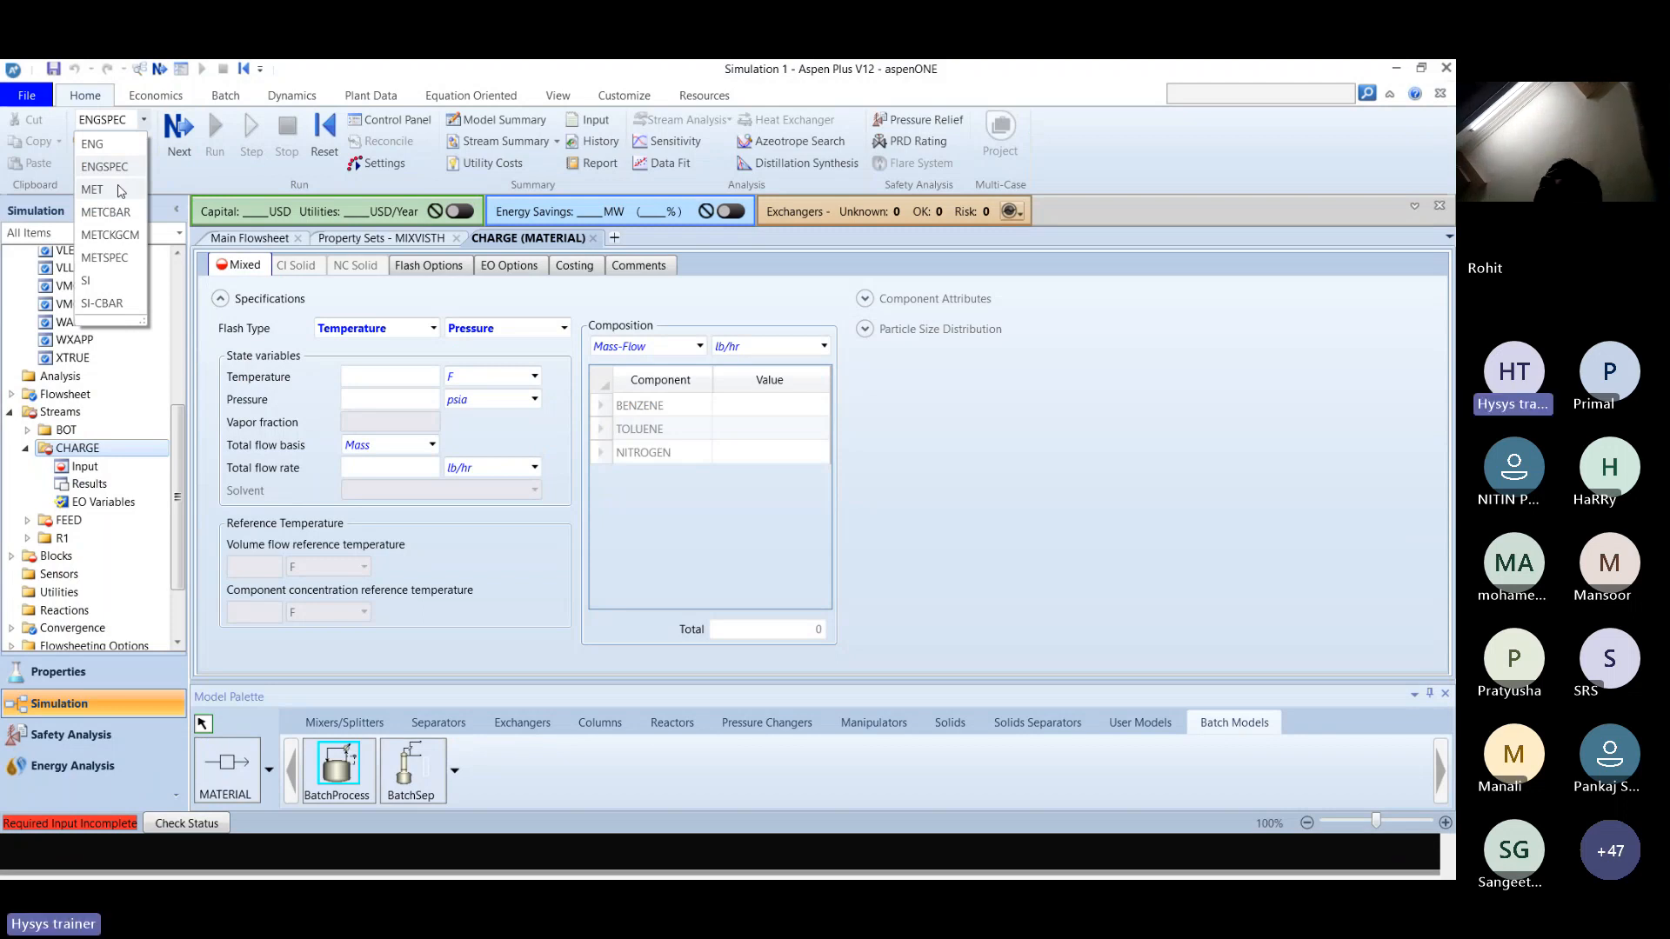
left_click(86, 281)
left_click(144, 121)
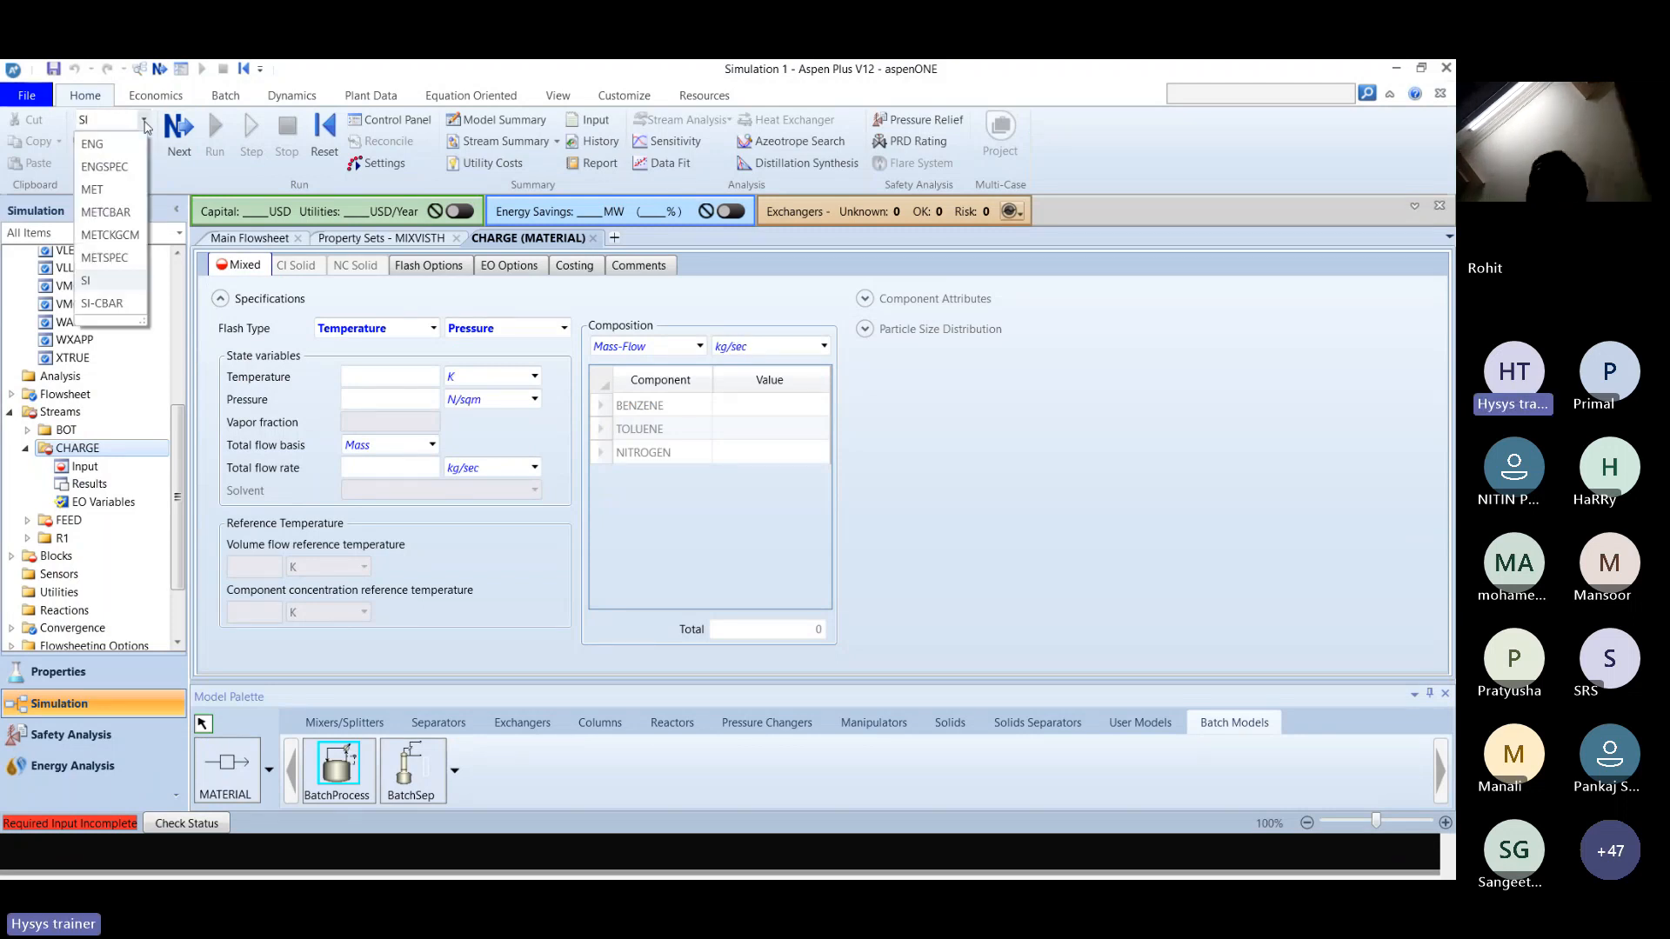
left_click(102, 215)
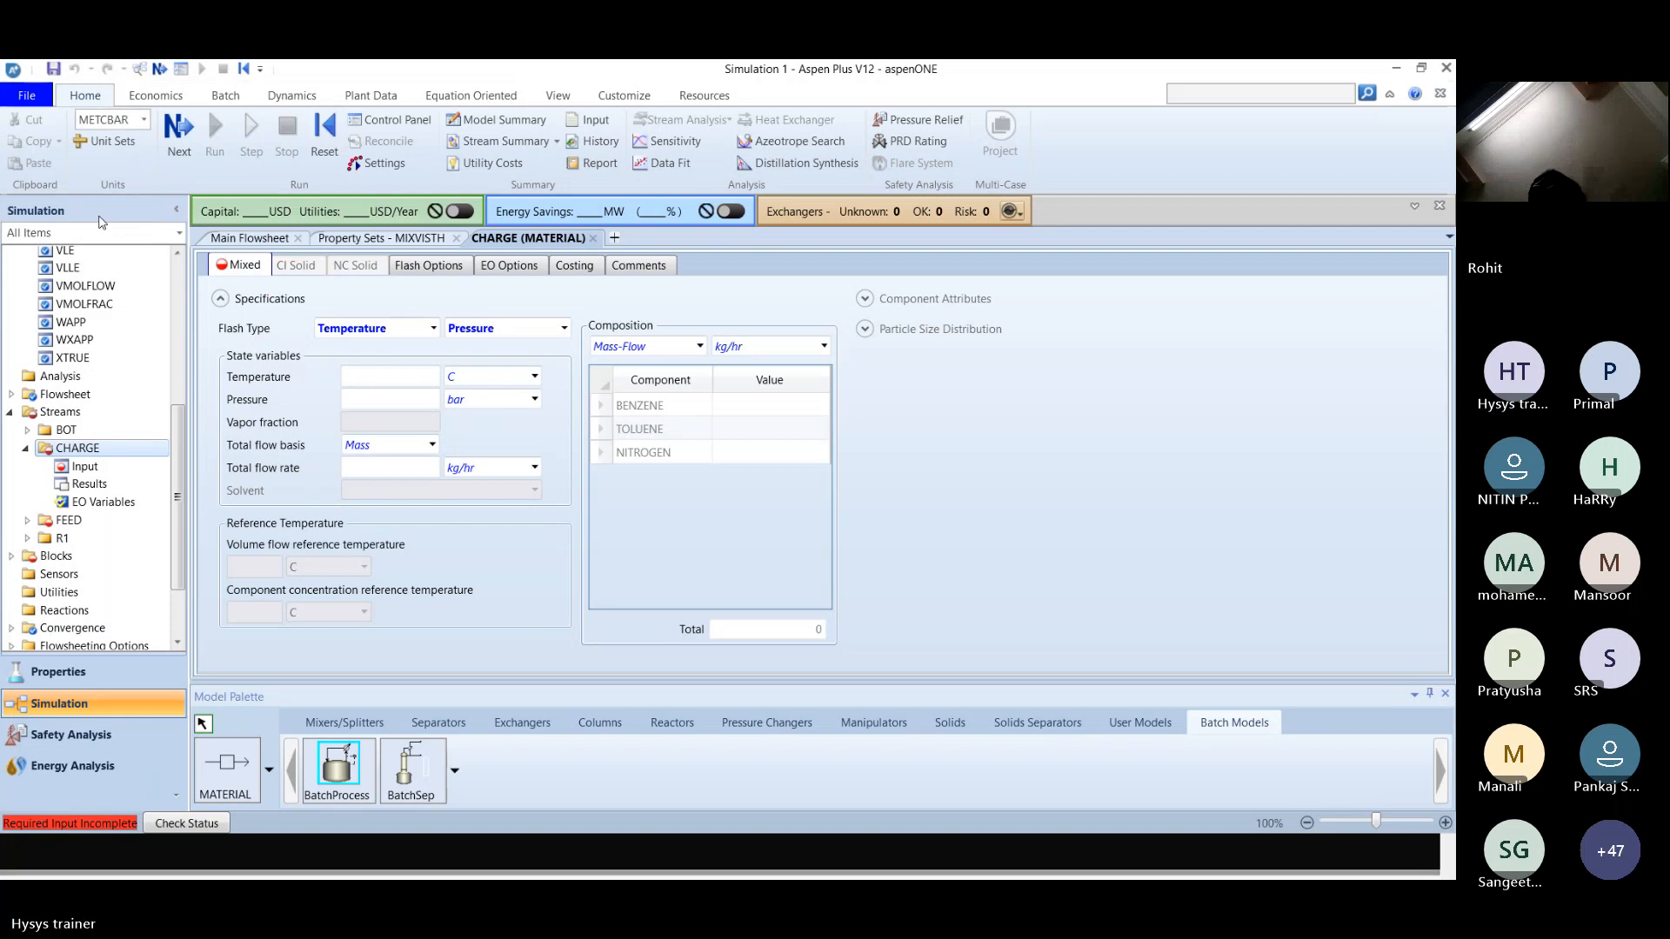
Set the CHARGE stream's temperature to 25 C and its pressure to 1 atm, checking the values against the solution slides.
left_click(365, 378)
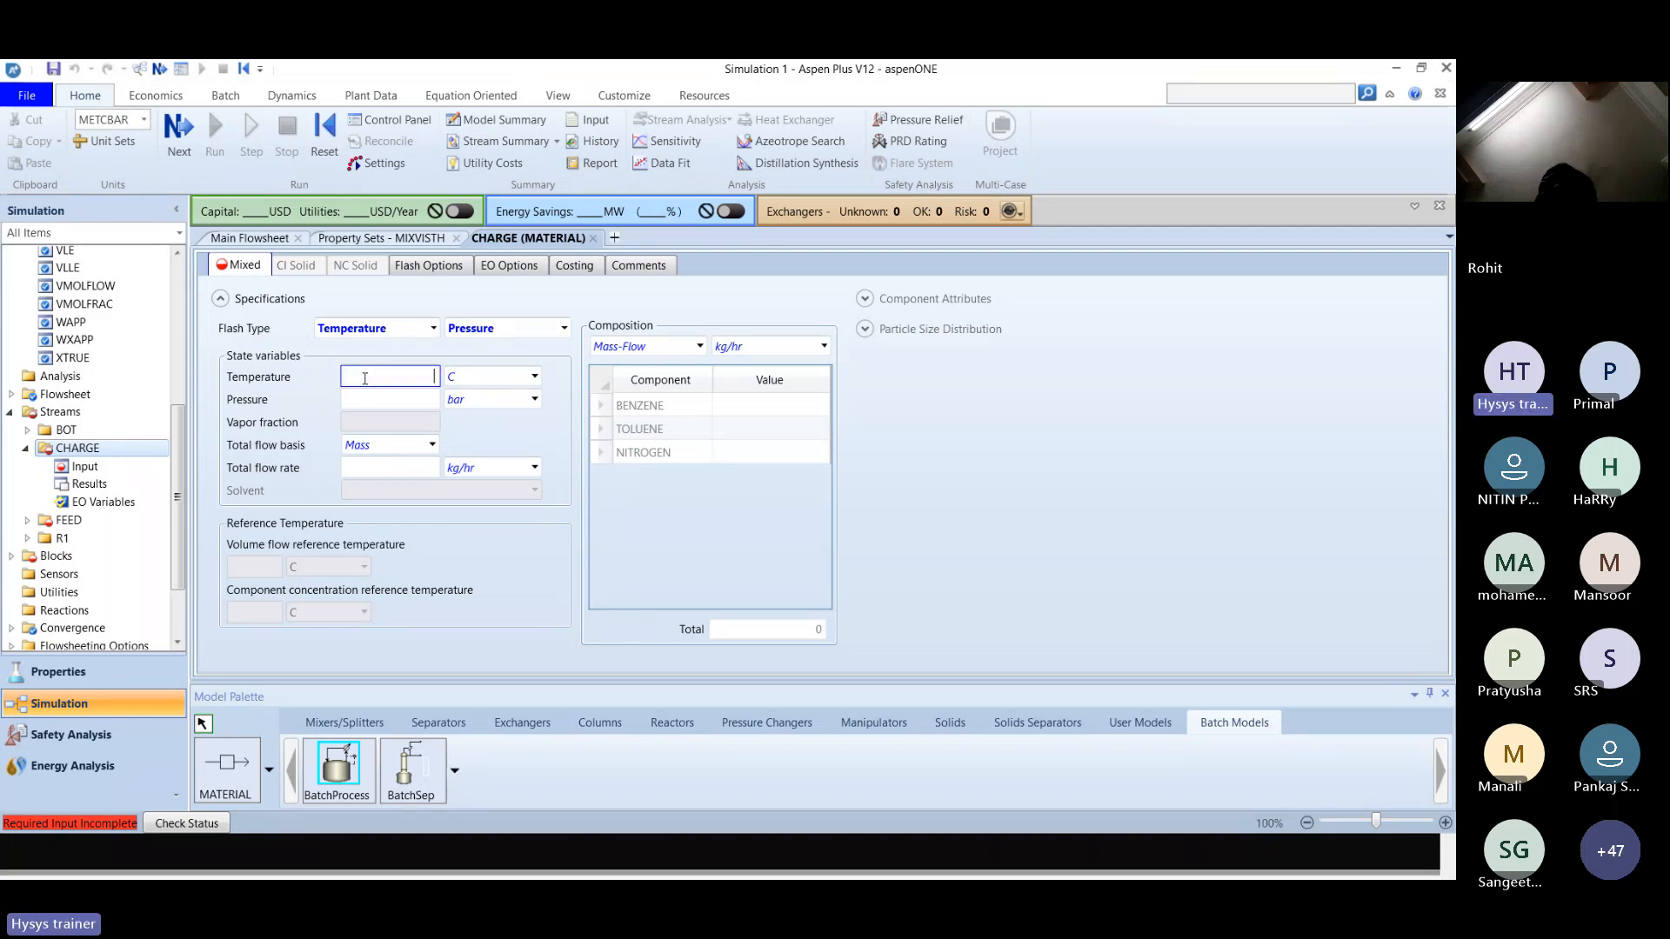
type("25")
key("alt+Tab")
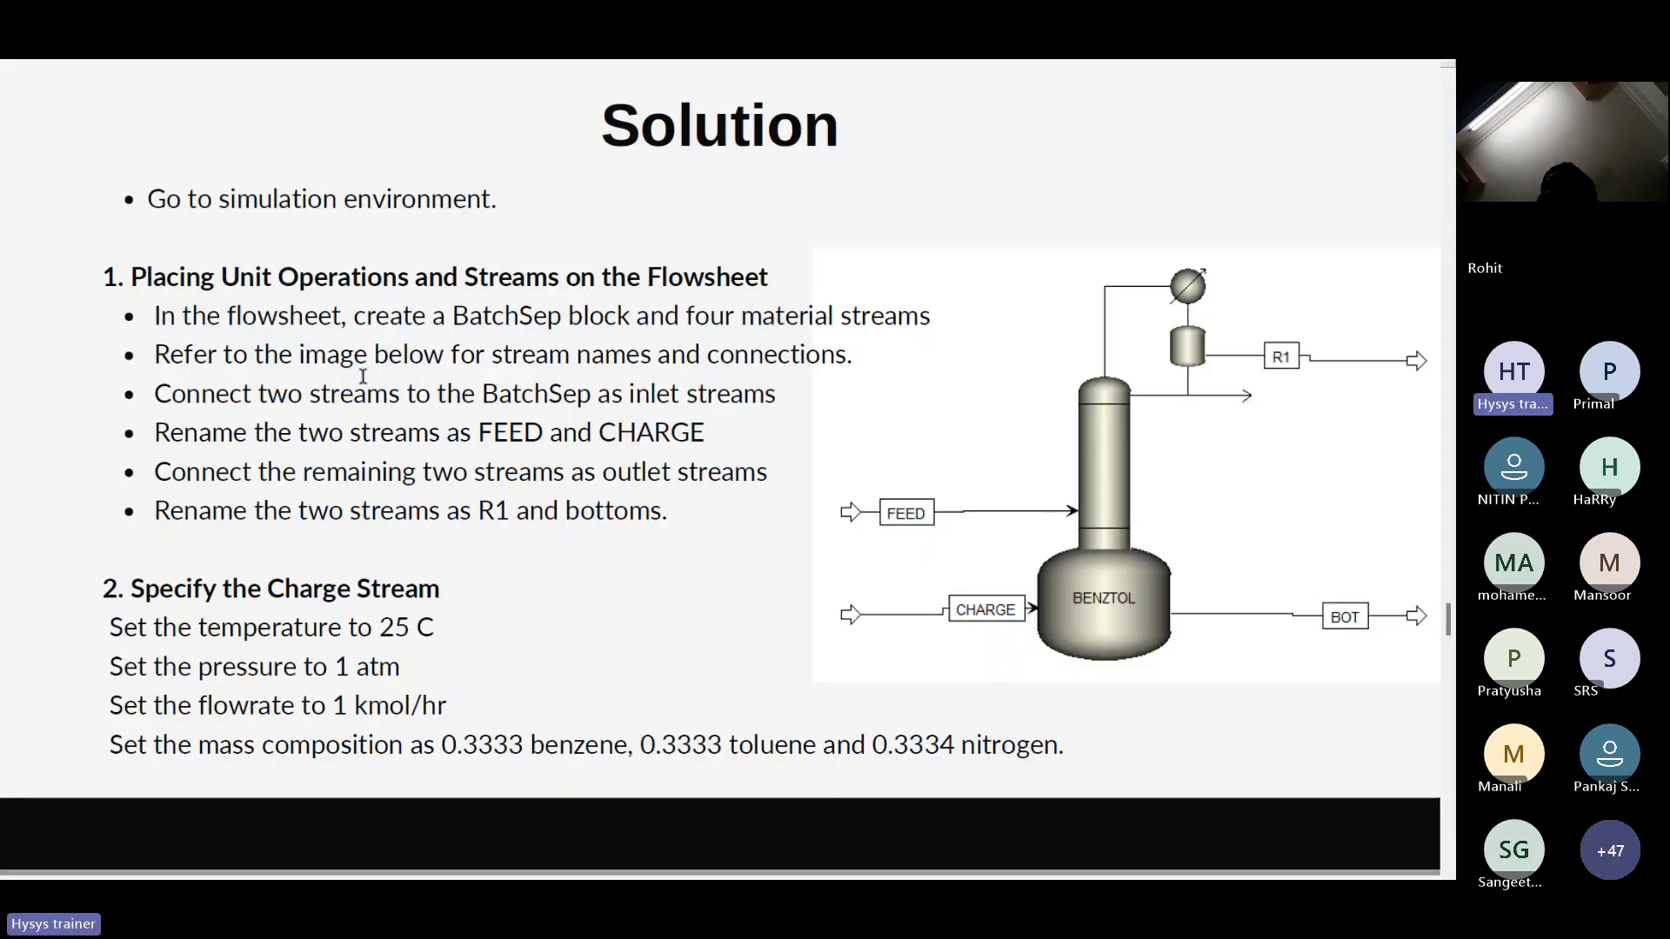
key("alt+Tab")
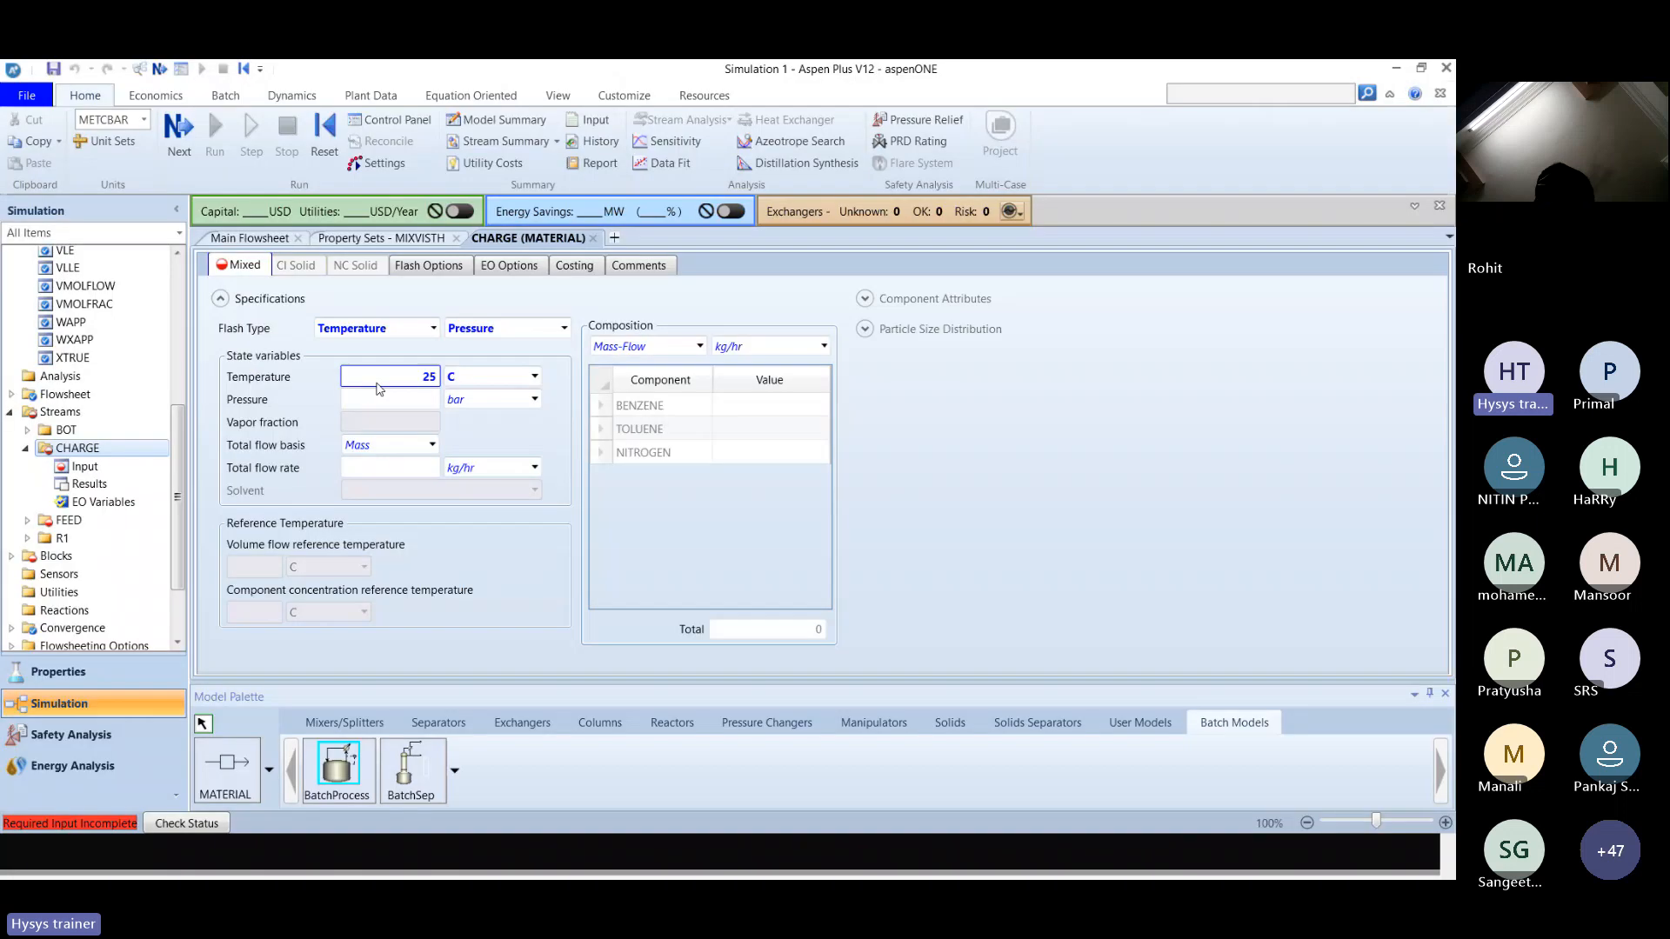
left_click(415, 402)
type("1")
left_click(535, 399)
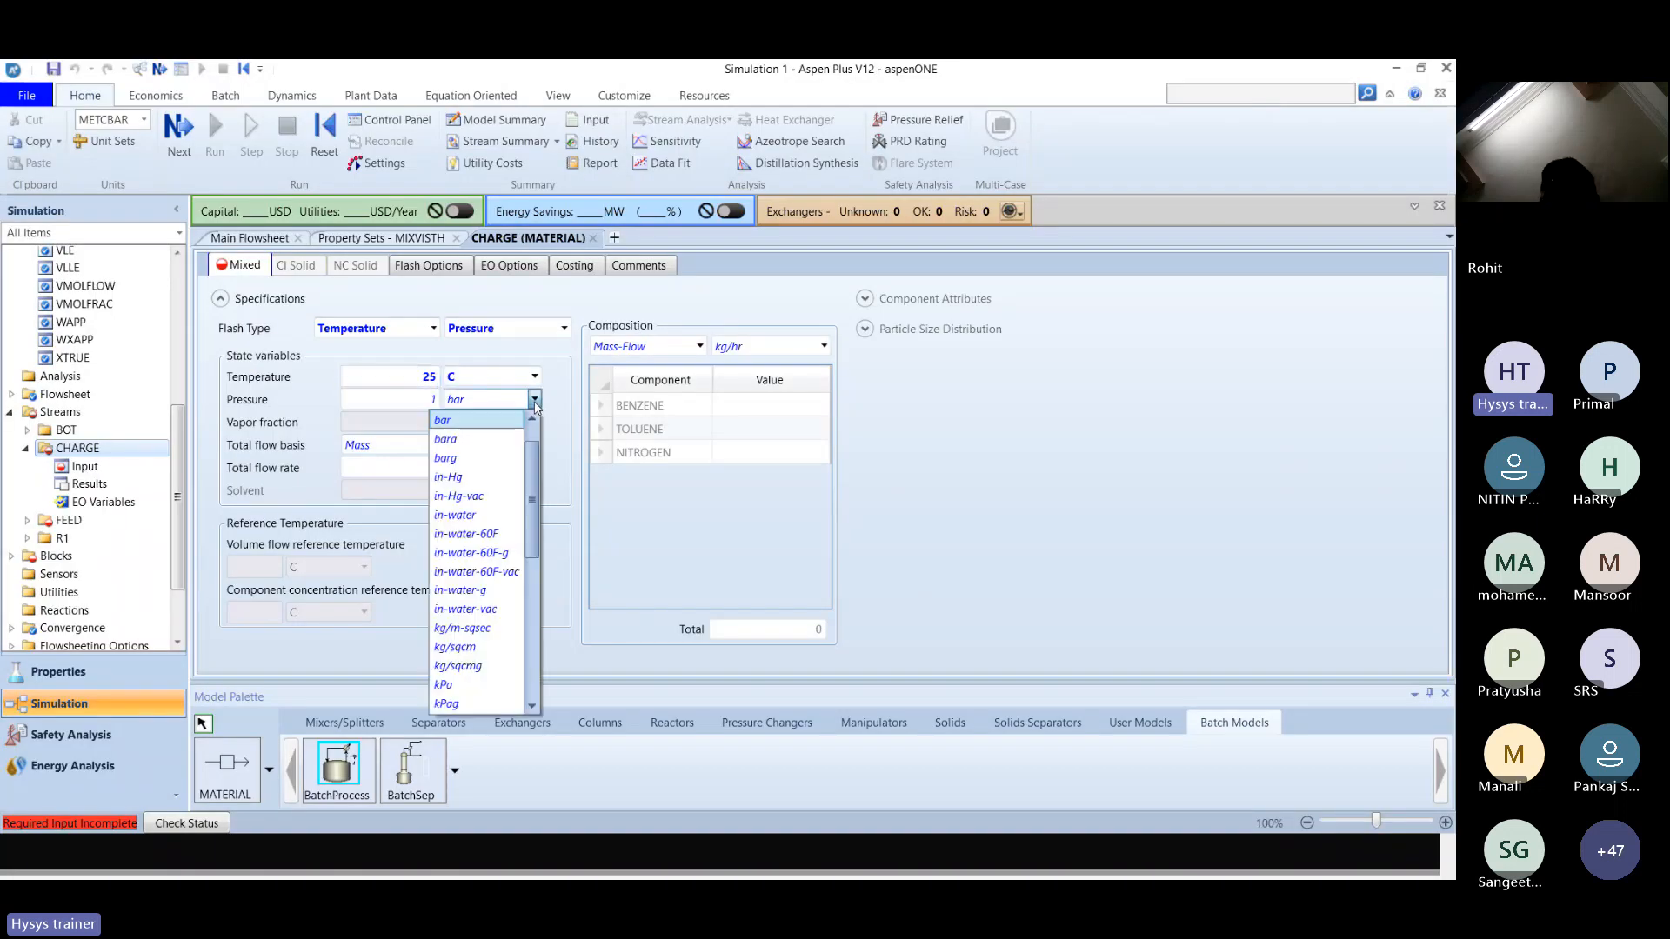
scroll(527, 426, "up", 1)
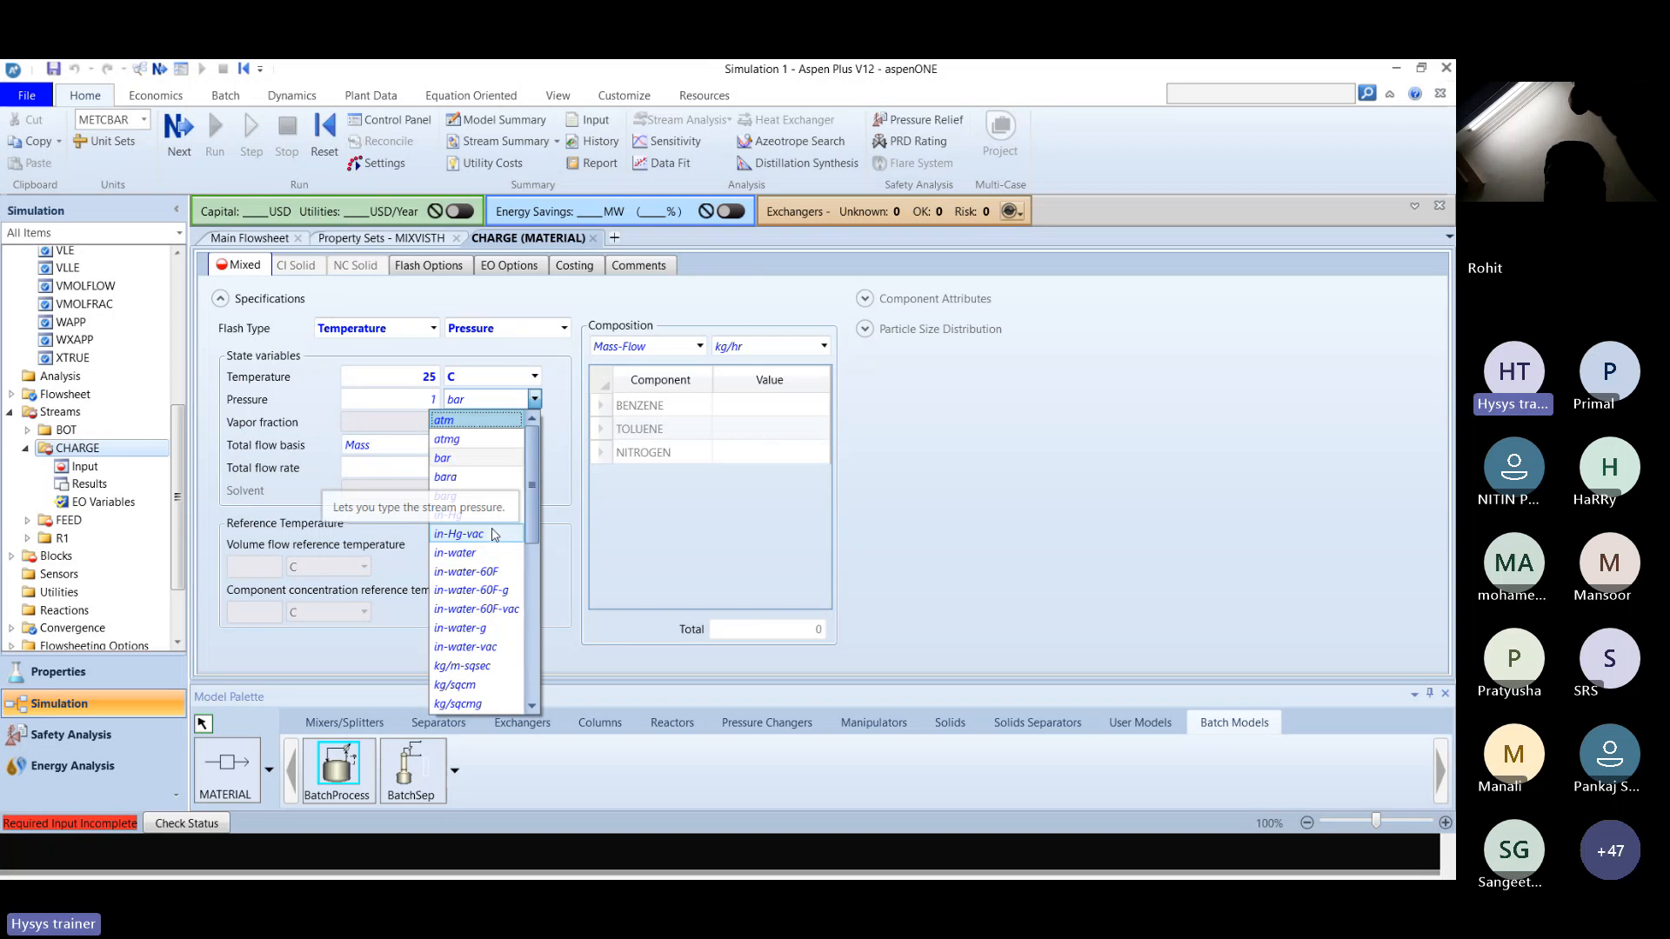
left_click(445, 420)
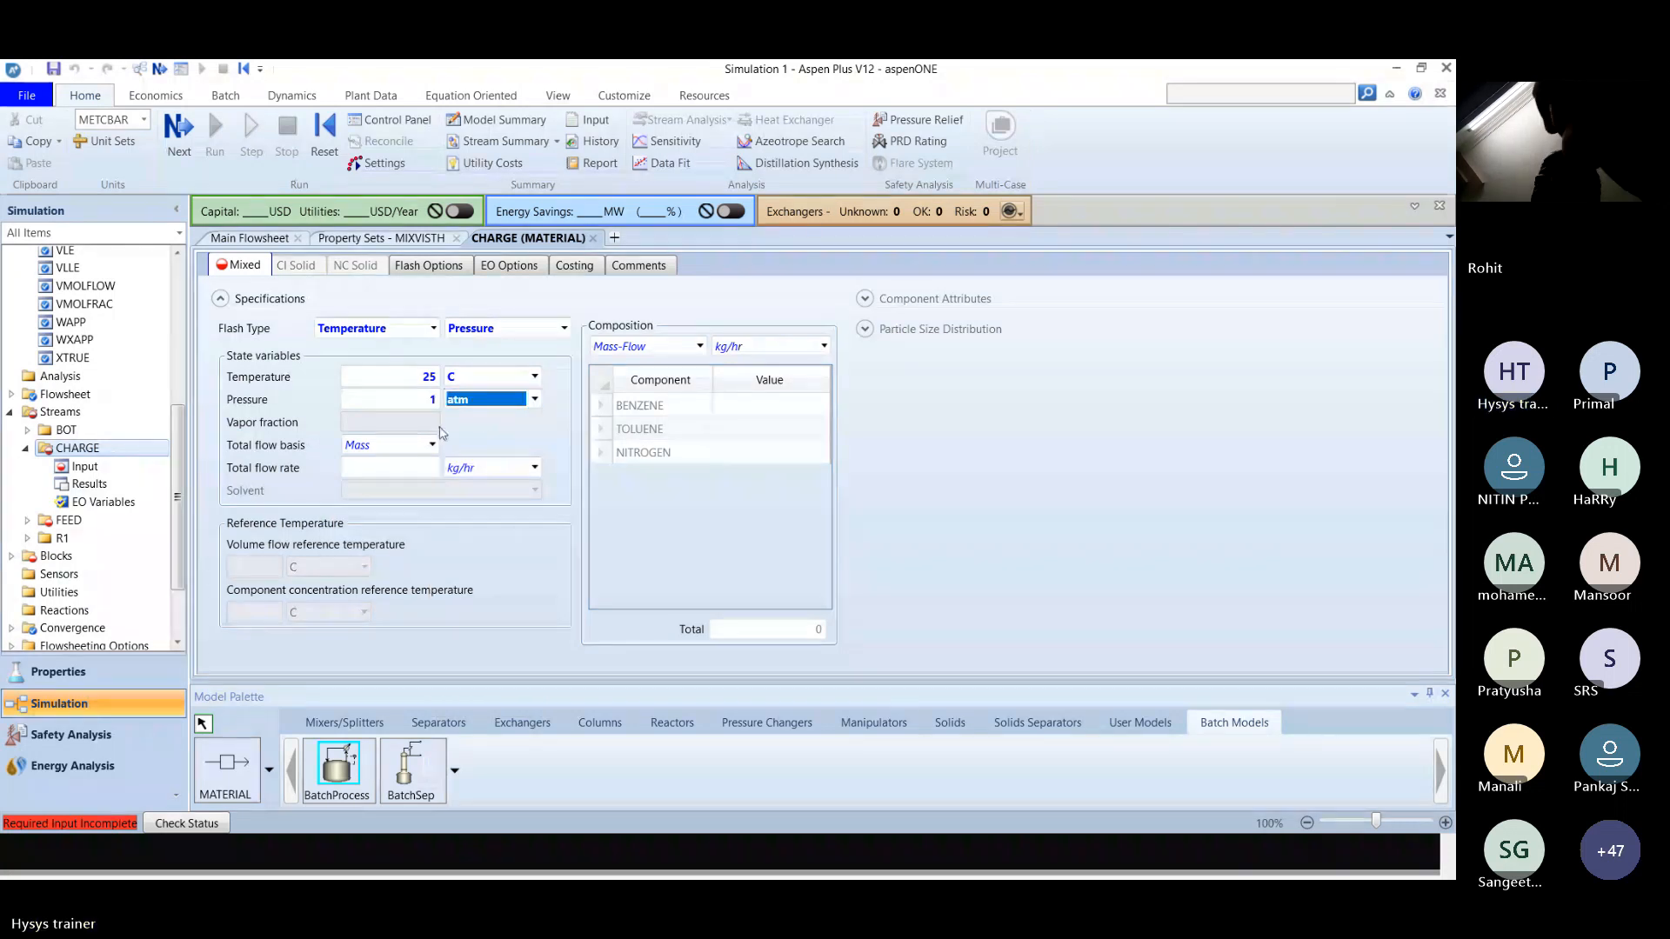
Check the flow rate in the solution slides and set the CHARGE stream's total flow to 1 kmol/hr on a Mole basis.
key("alt+Tab")
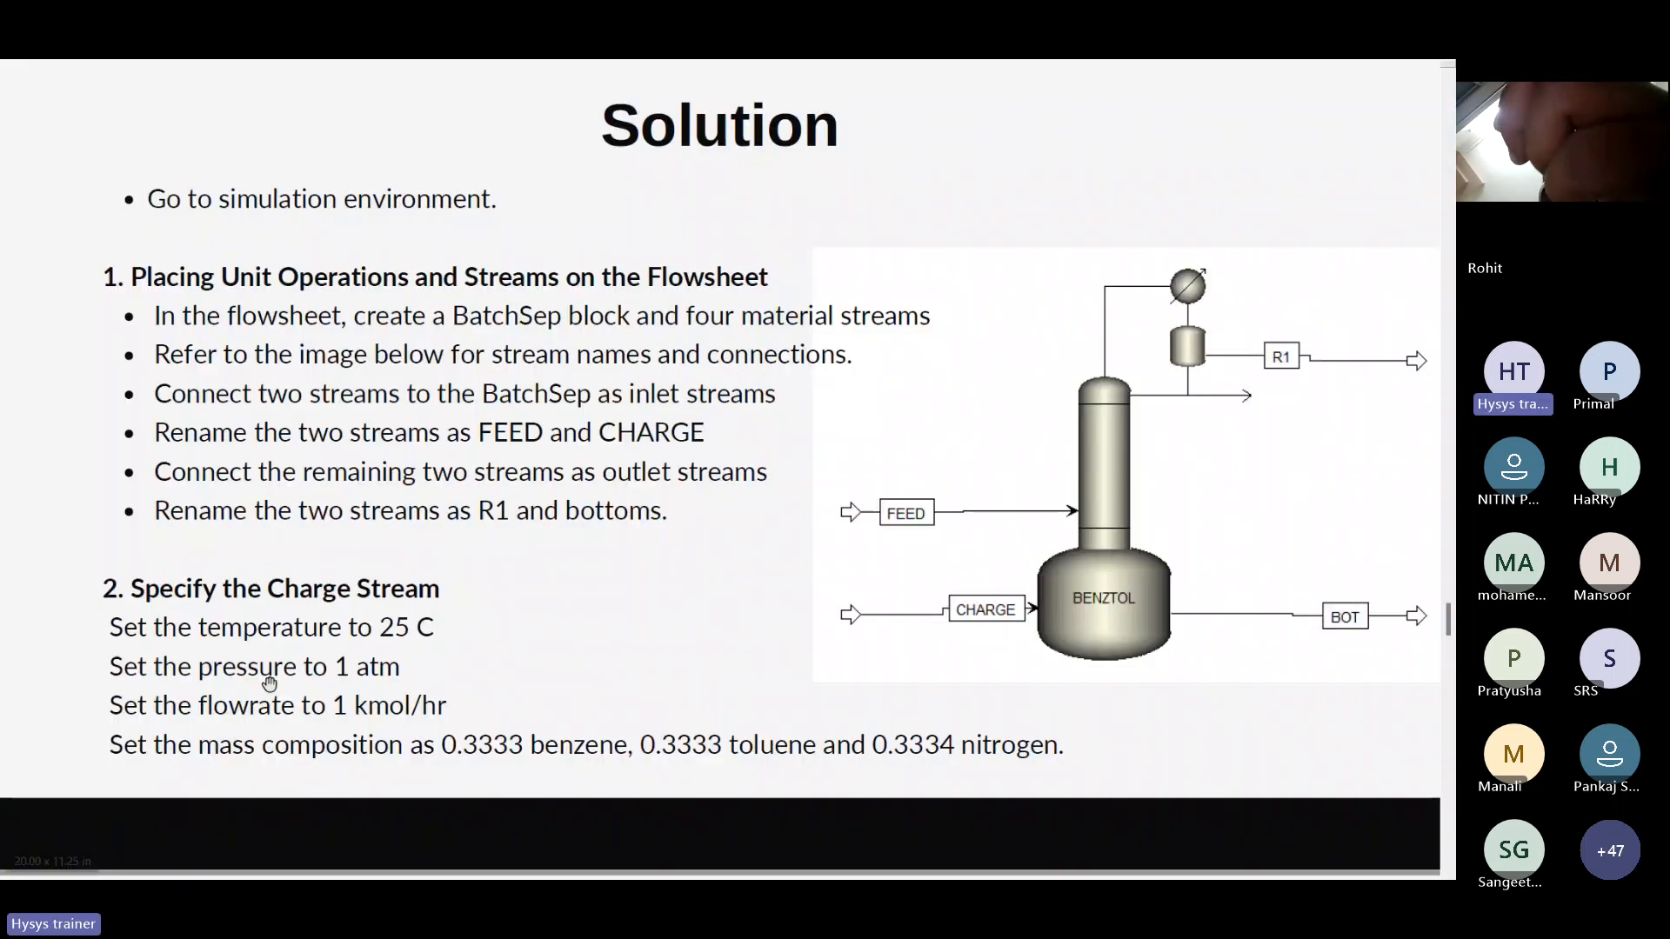
key("alt+Tab")
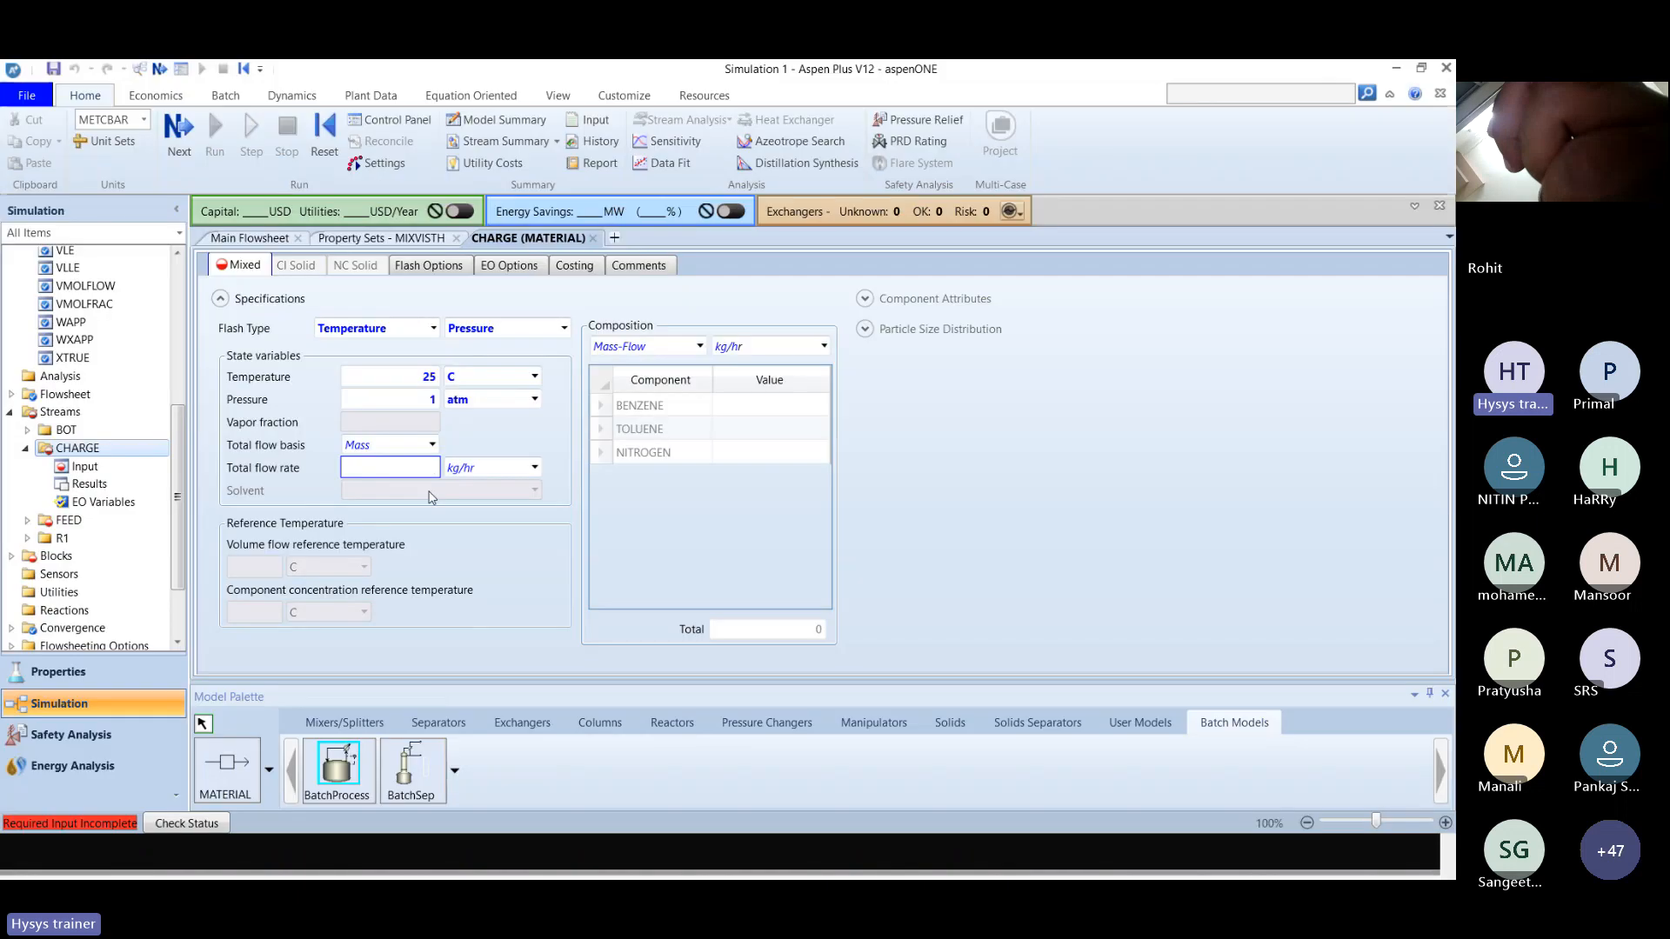
left_click(534, 467)
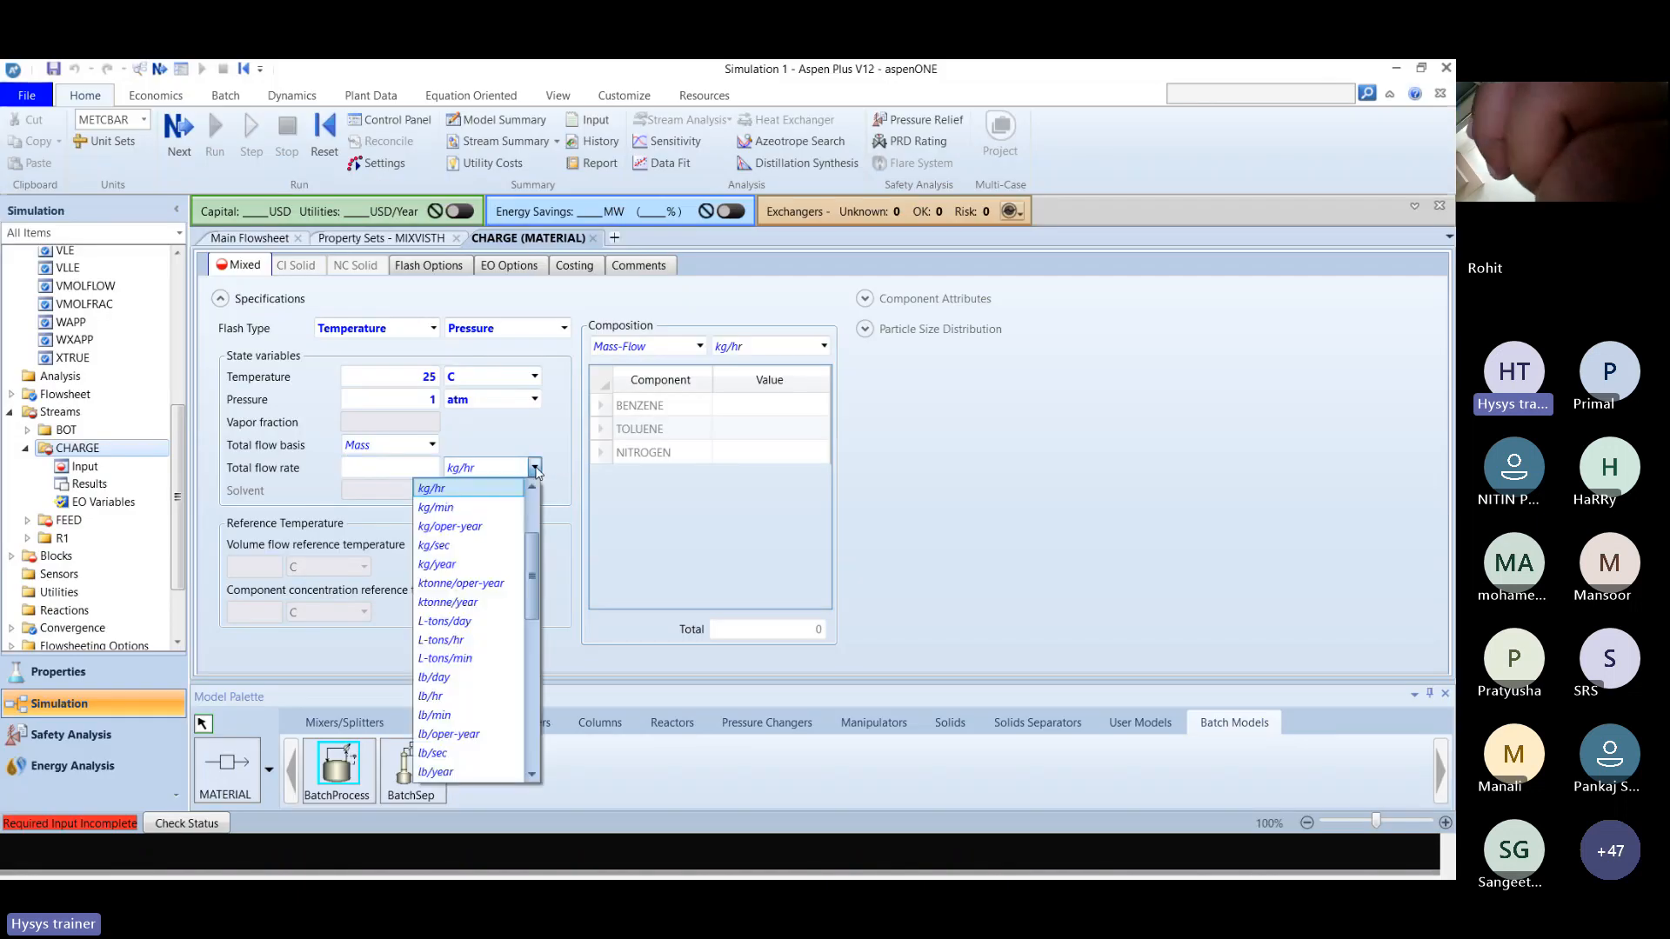
left_click(432, 444)
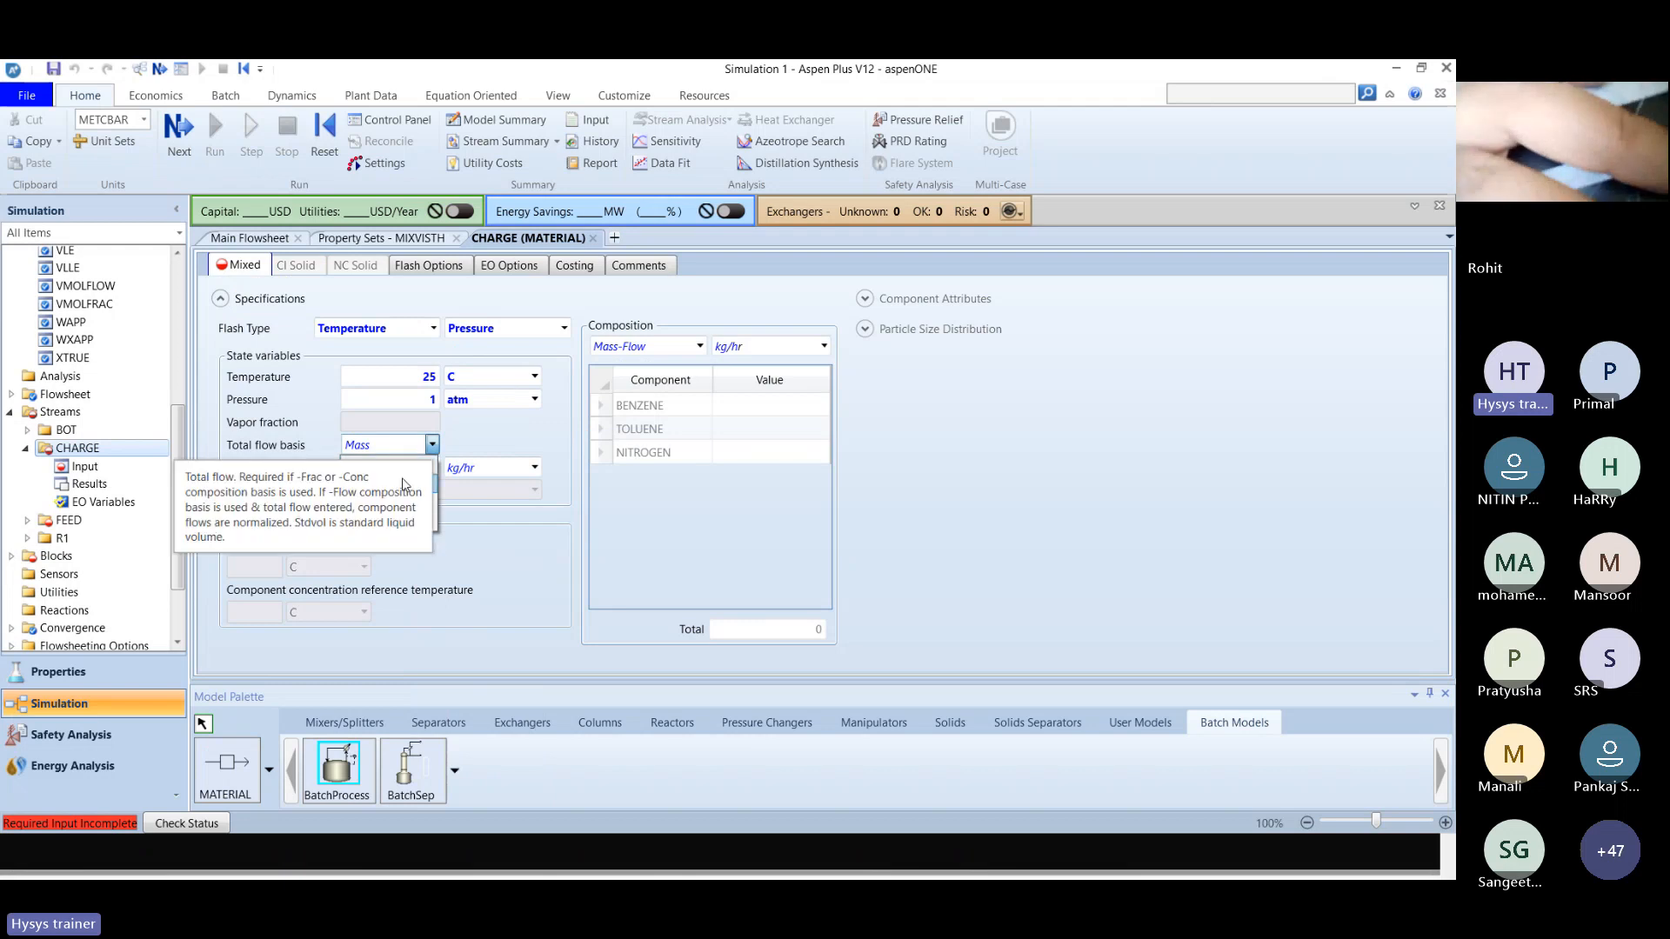
left_click(403, 484)
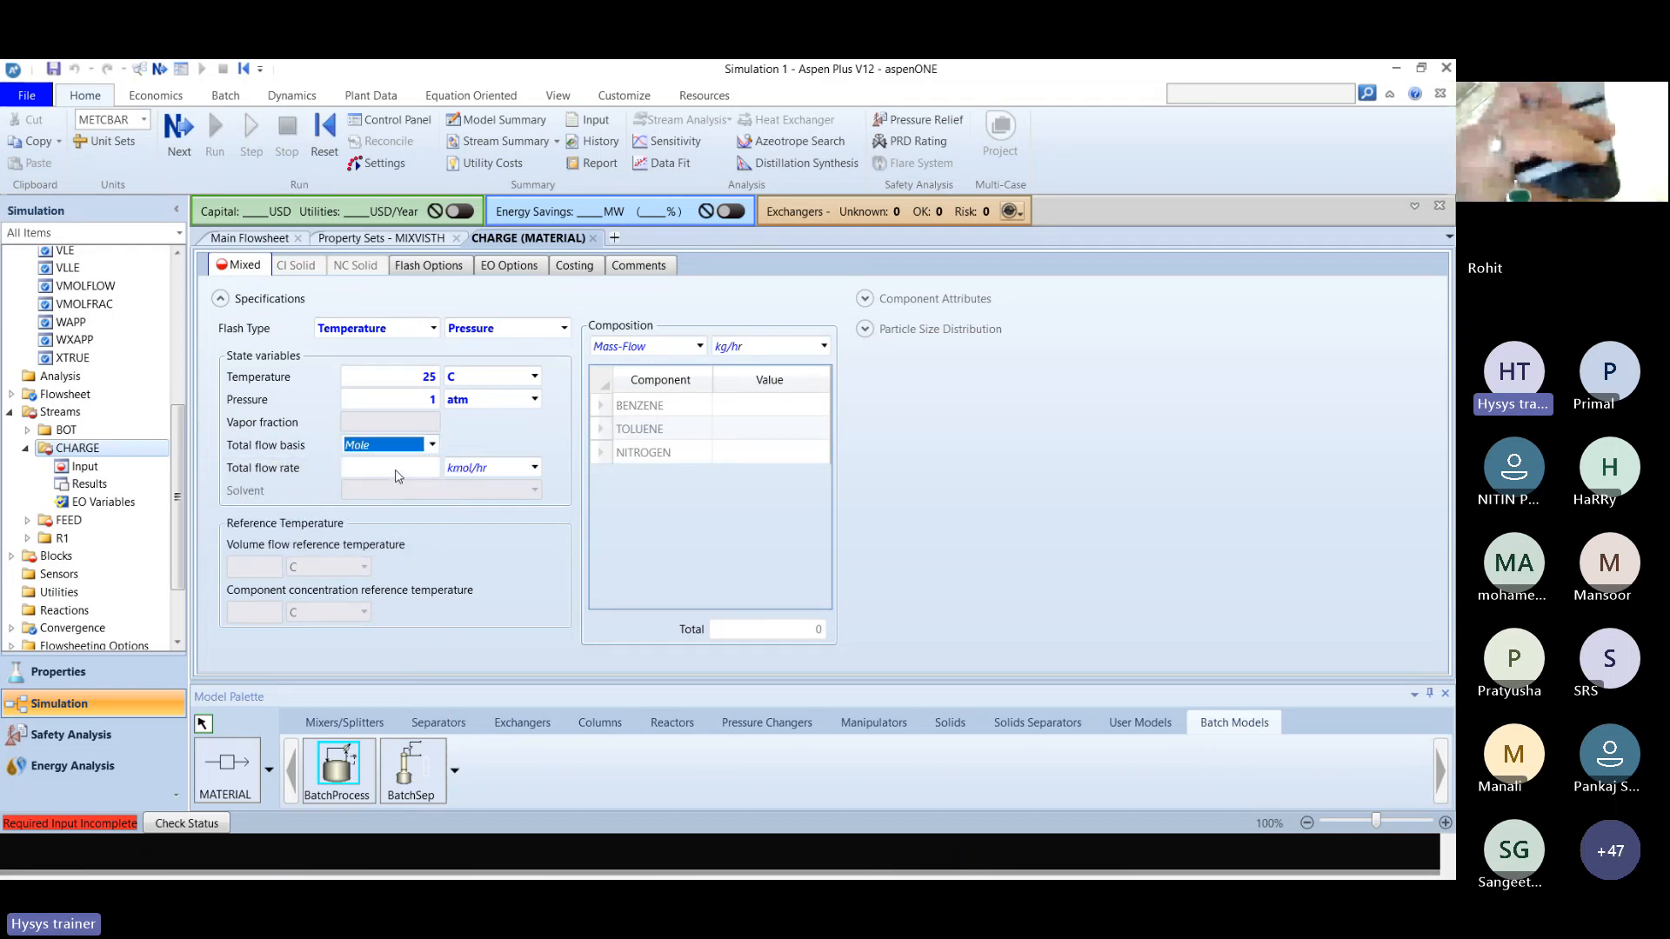
left_click(397, 468)
type("1")
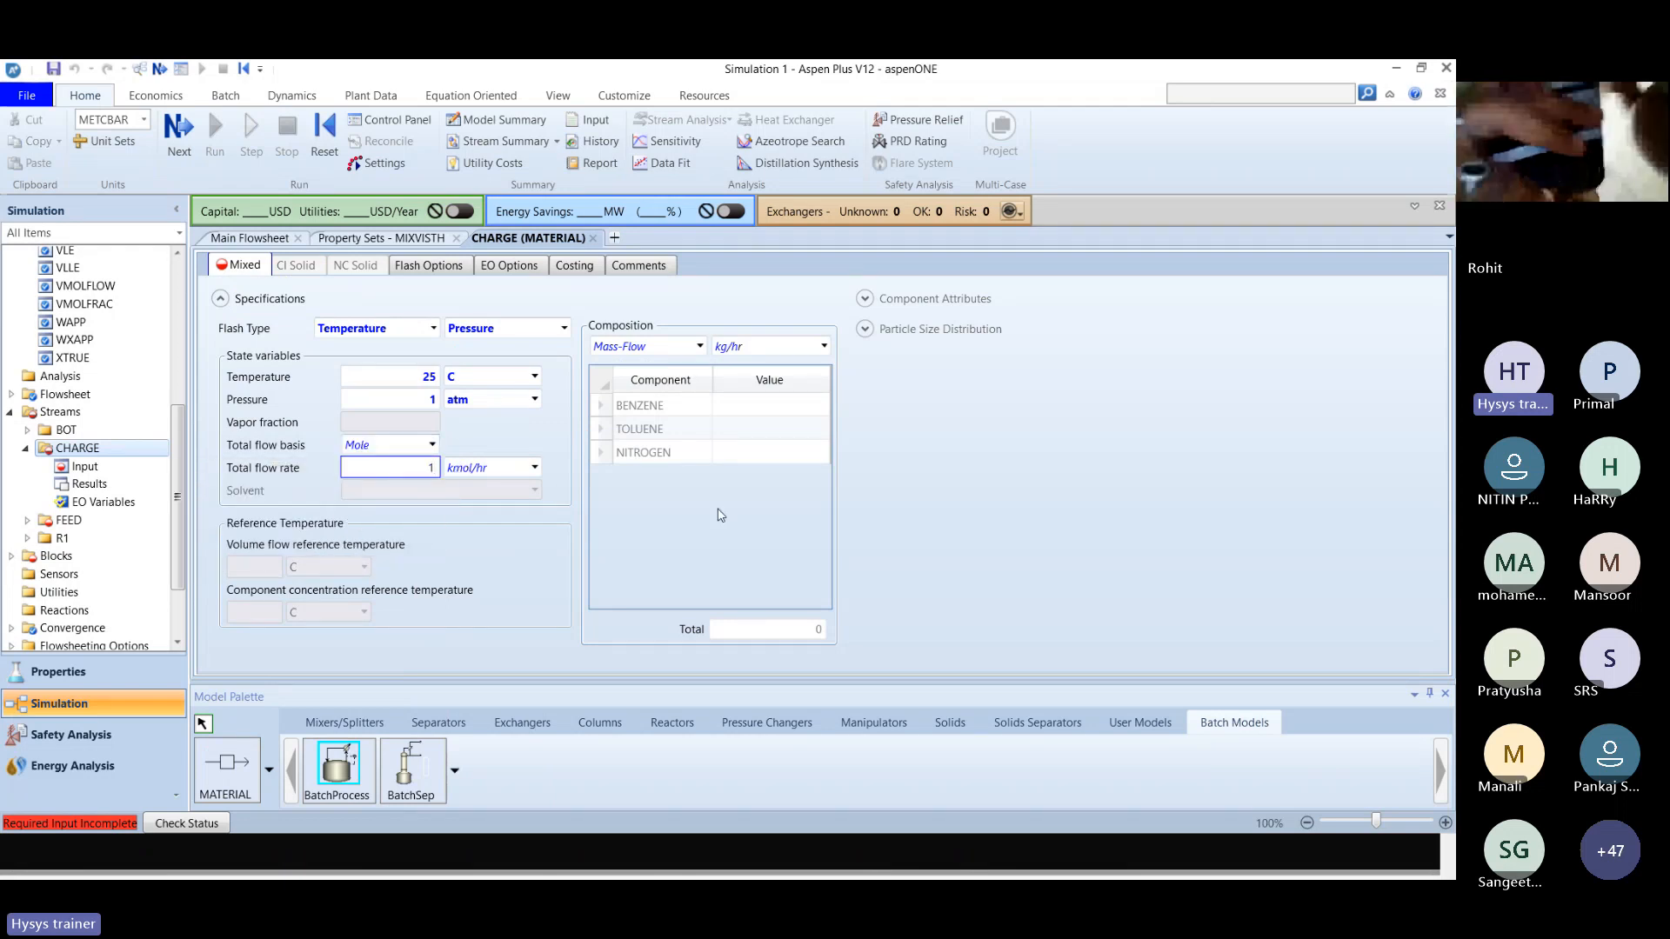
Check the composition in the solution slides and set the CHARGE stream's composition basis to Mass-Frac.
key("alt+Tab")
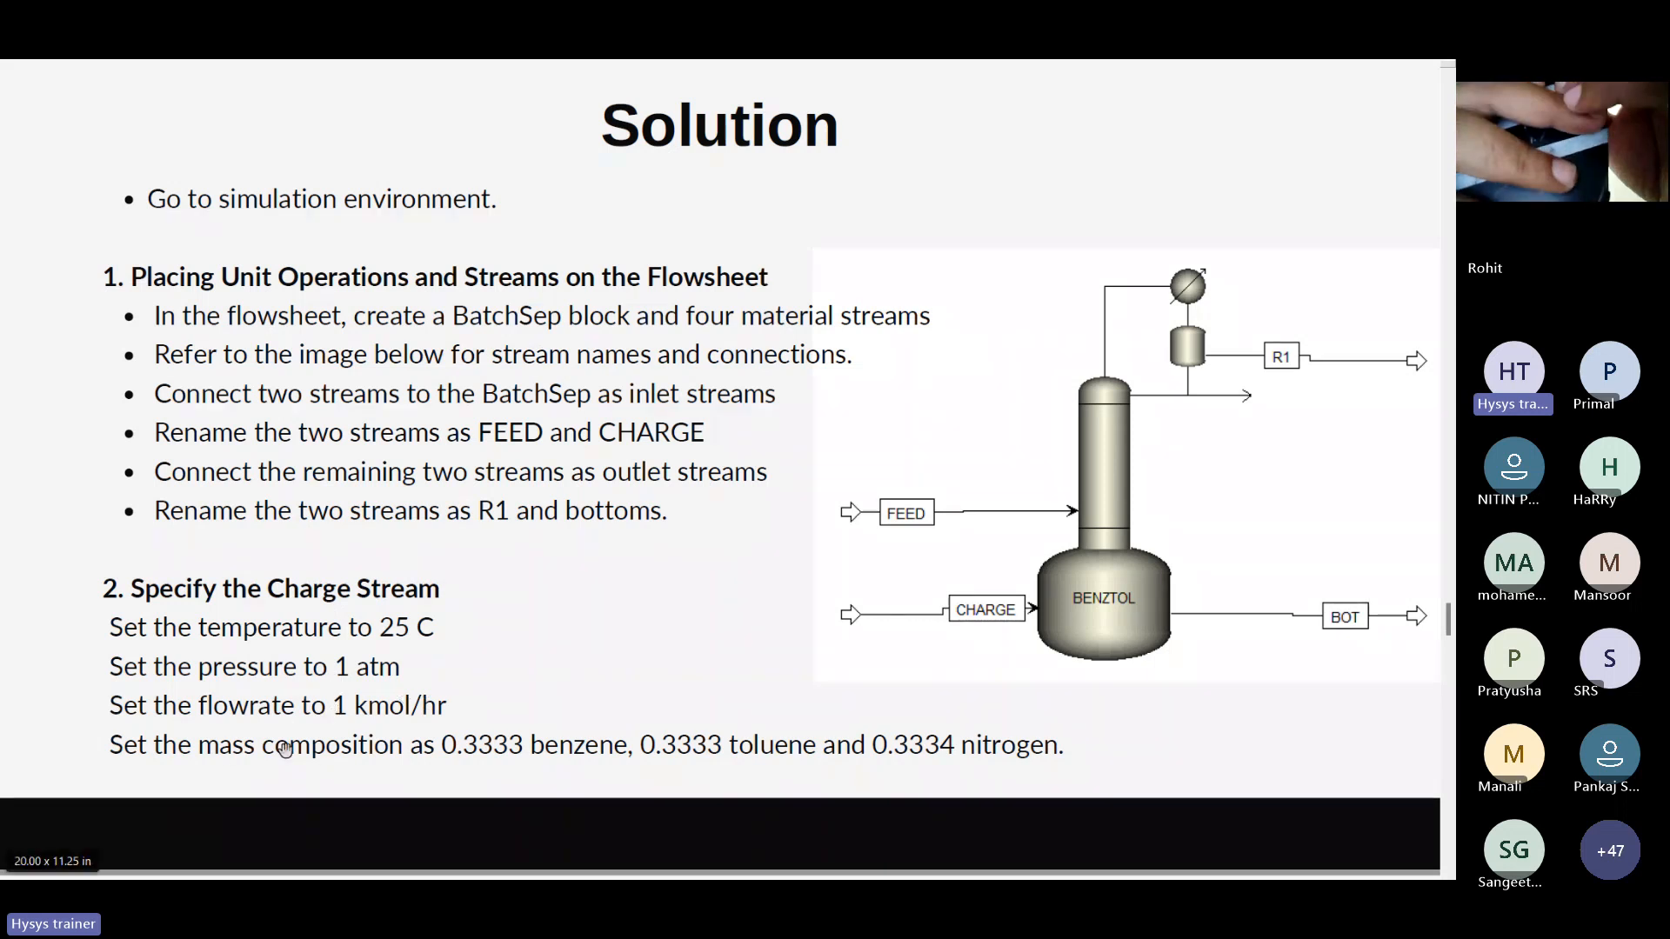
key("alt+Tab")
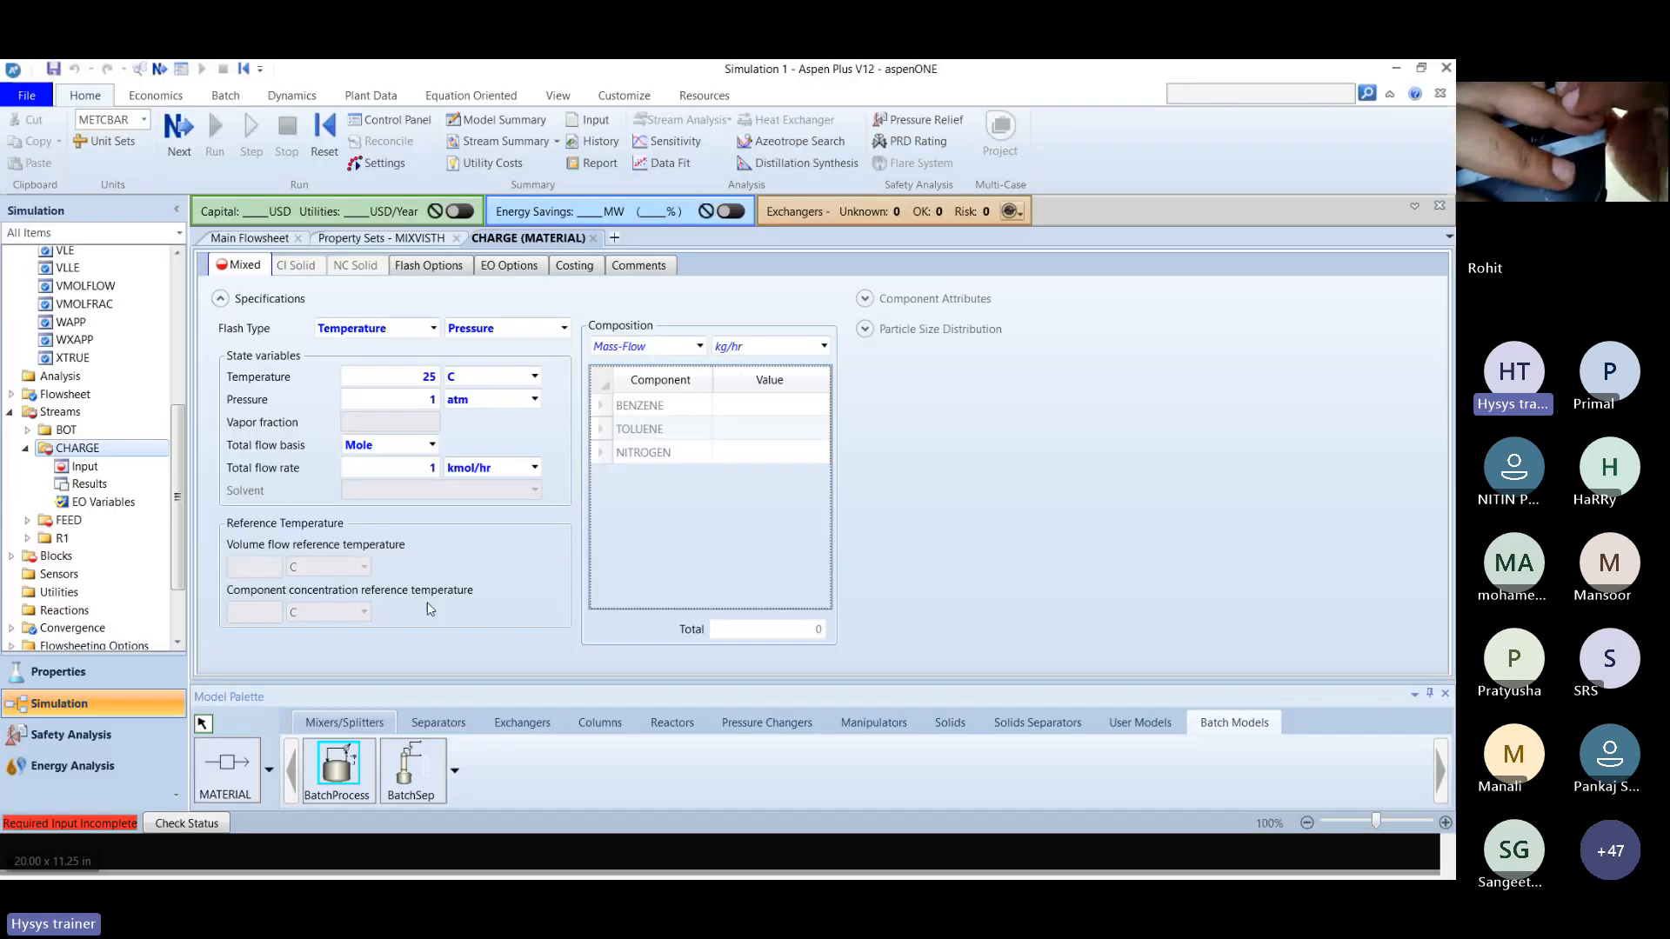
left_click(701, 347)
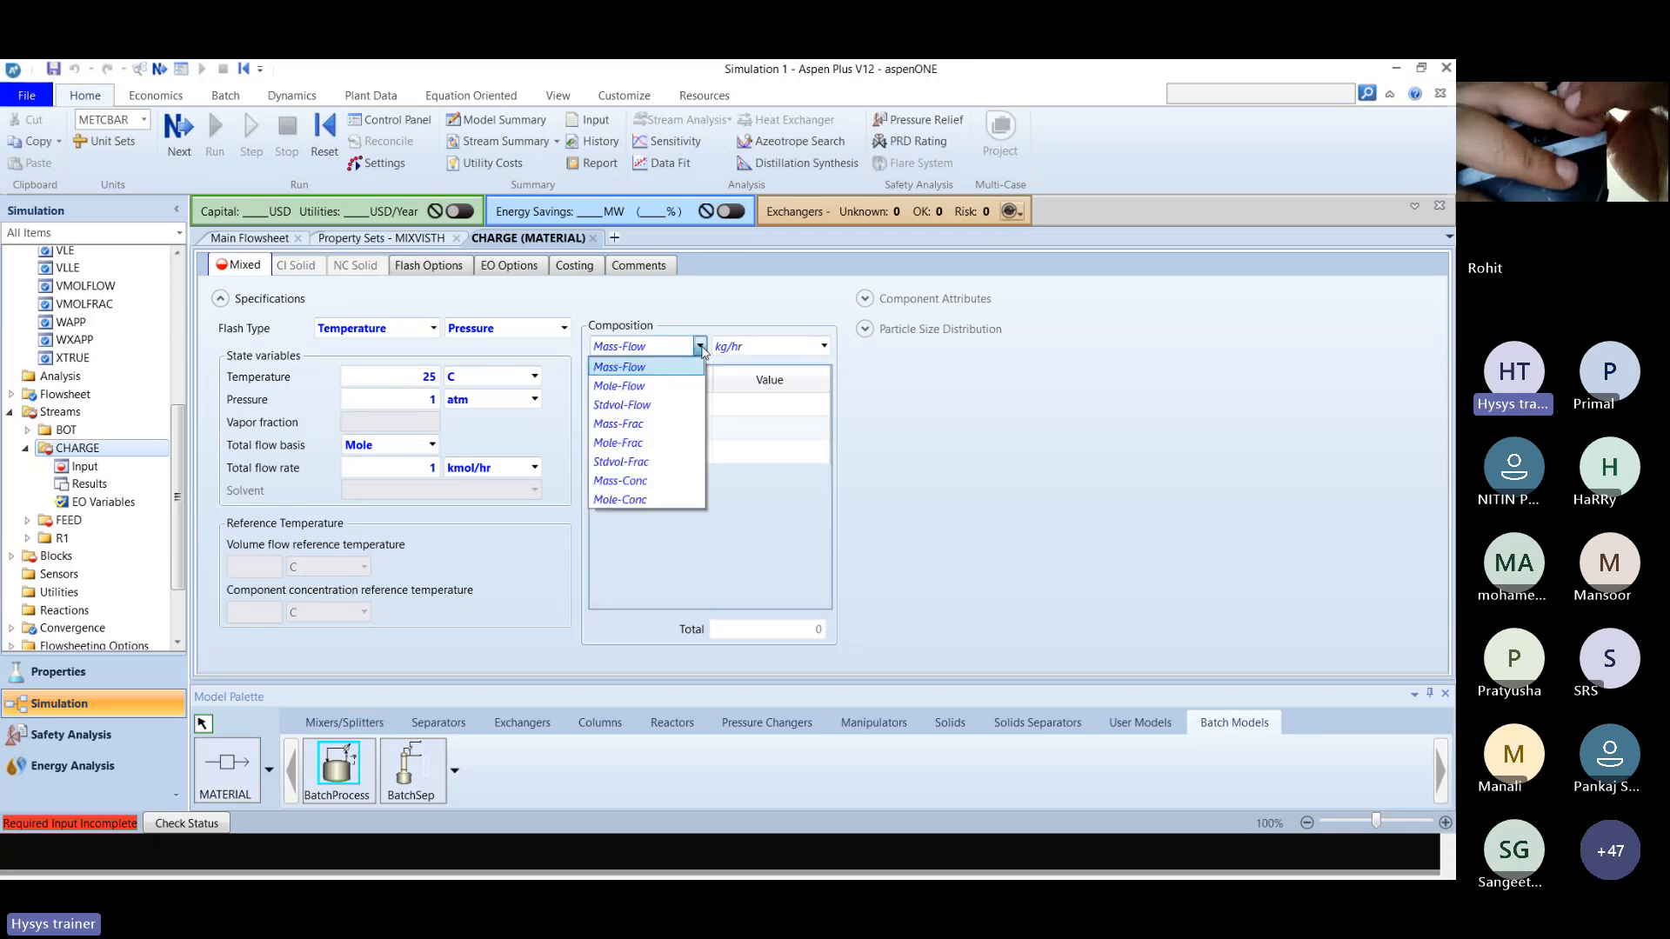
left_click(657, 482)
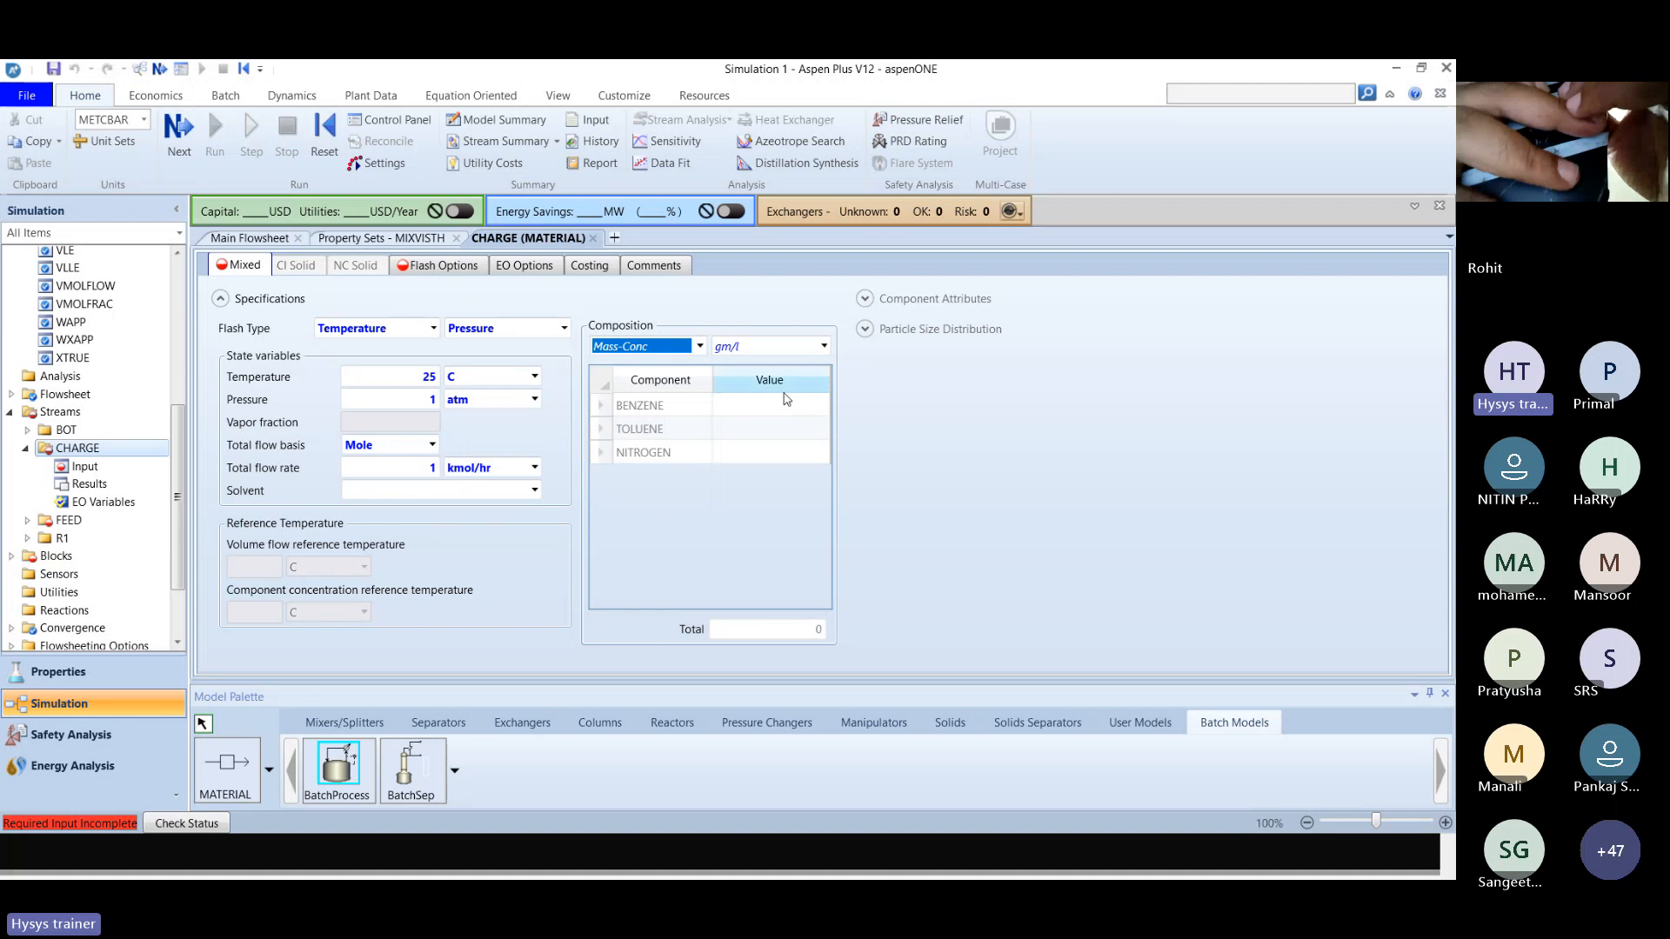
left_click(698, 347)
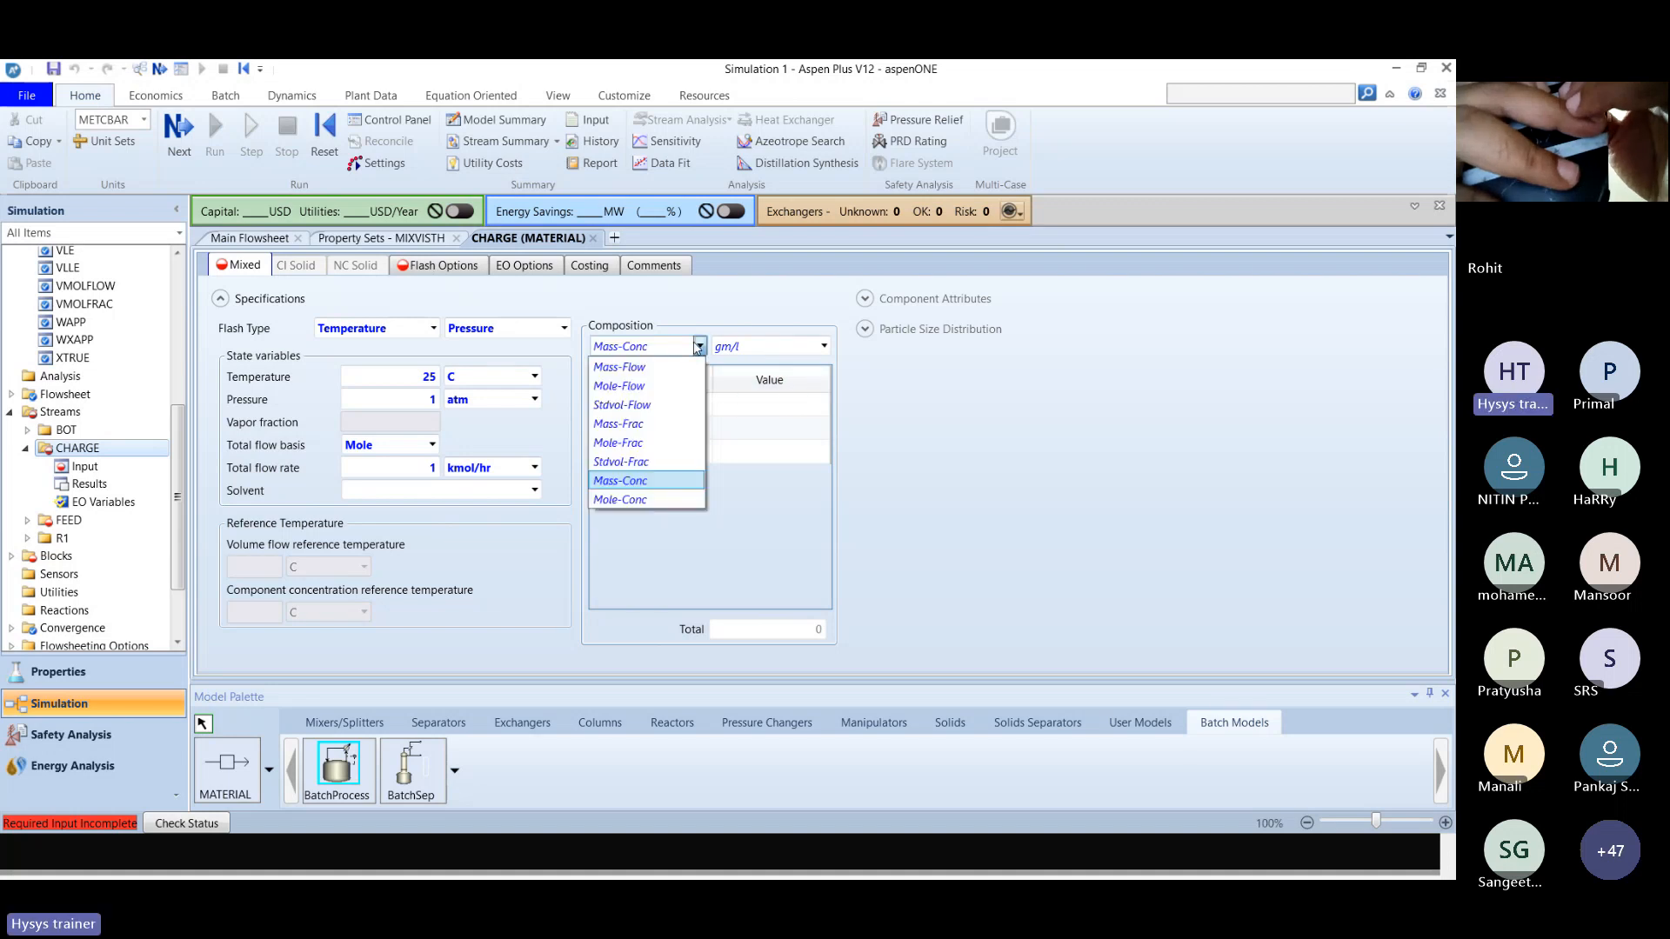
left_click(683, 437)
Enter the CHARGE stream's mass fractions as 0.3333 benzene, 0.3333 toluene and 0.3334 nitrogen.
left_click(750, 406)
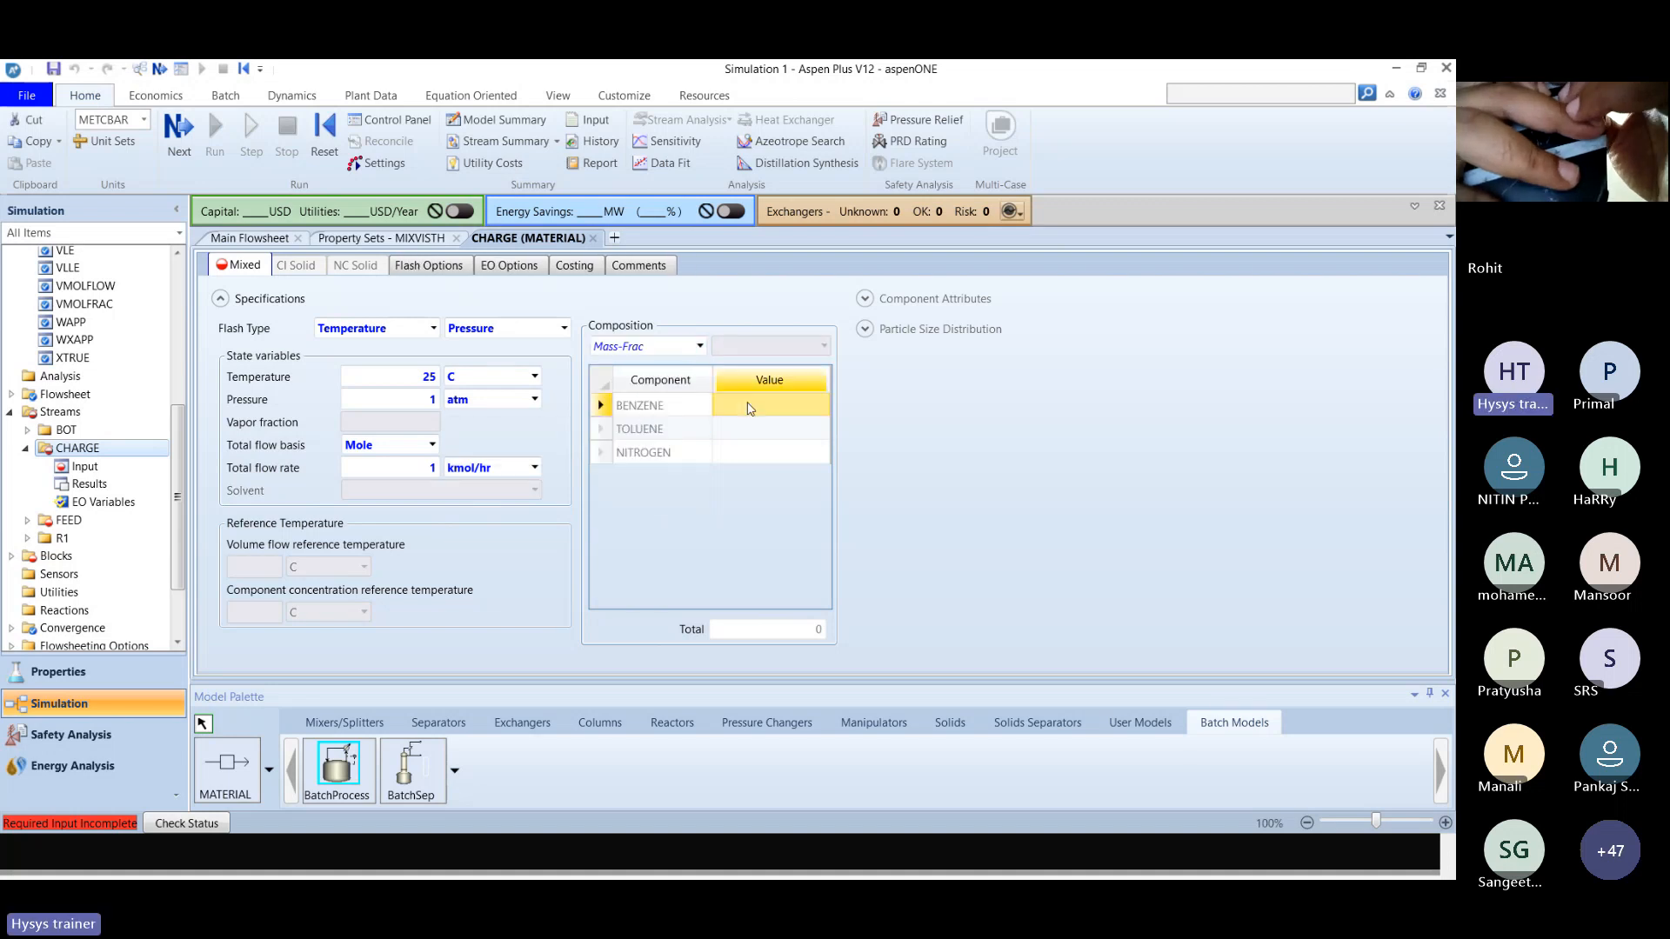
type("0")
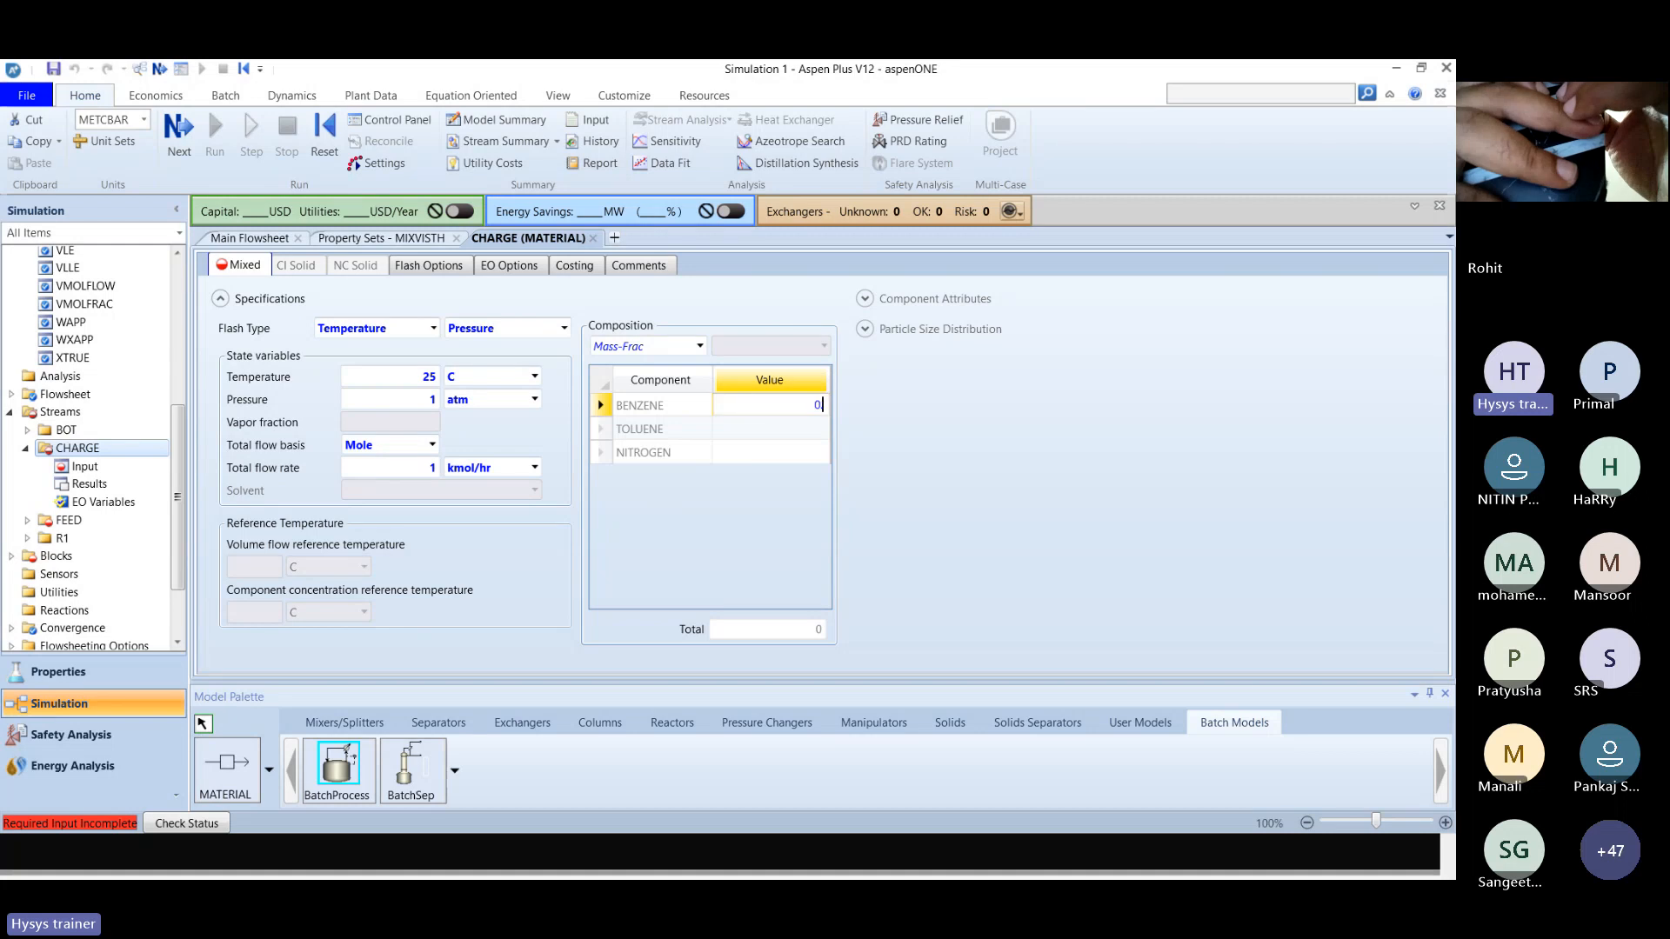
type(".3333")
key("Return")
type("0.333")
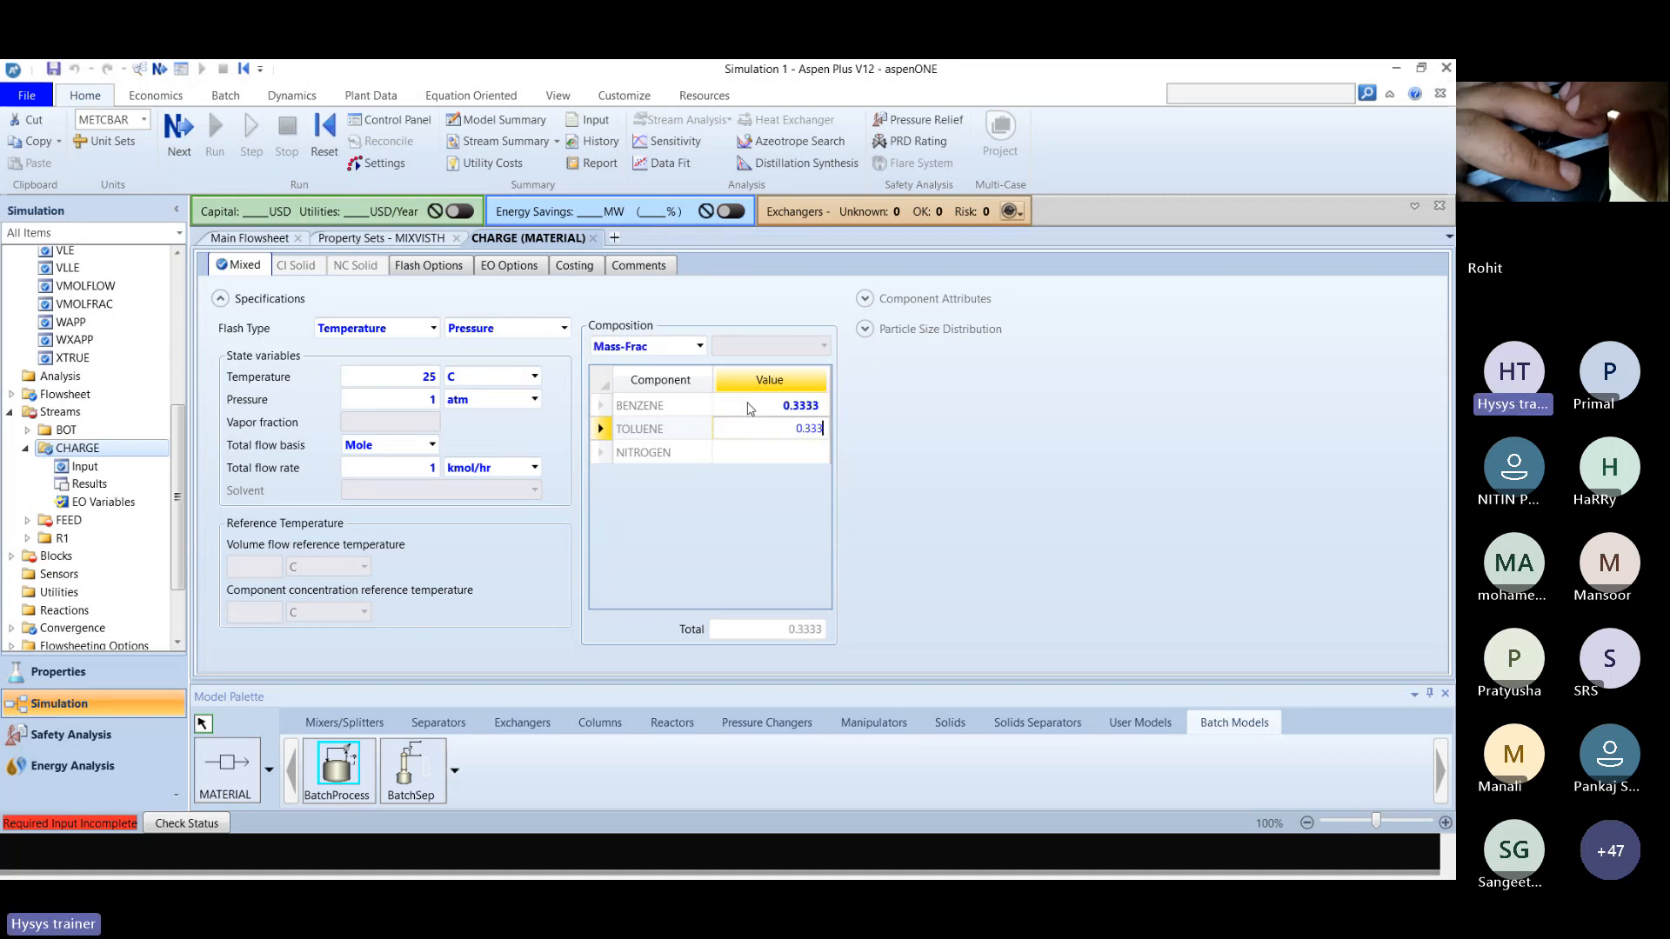
type("3")
key("Return")
type("0")
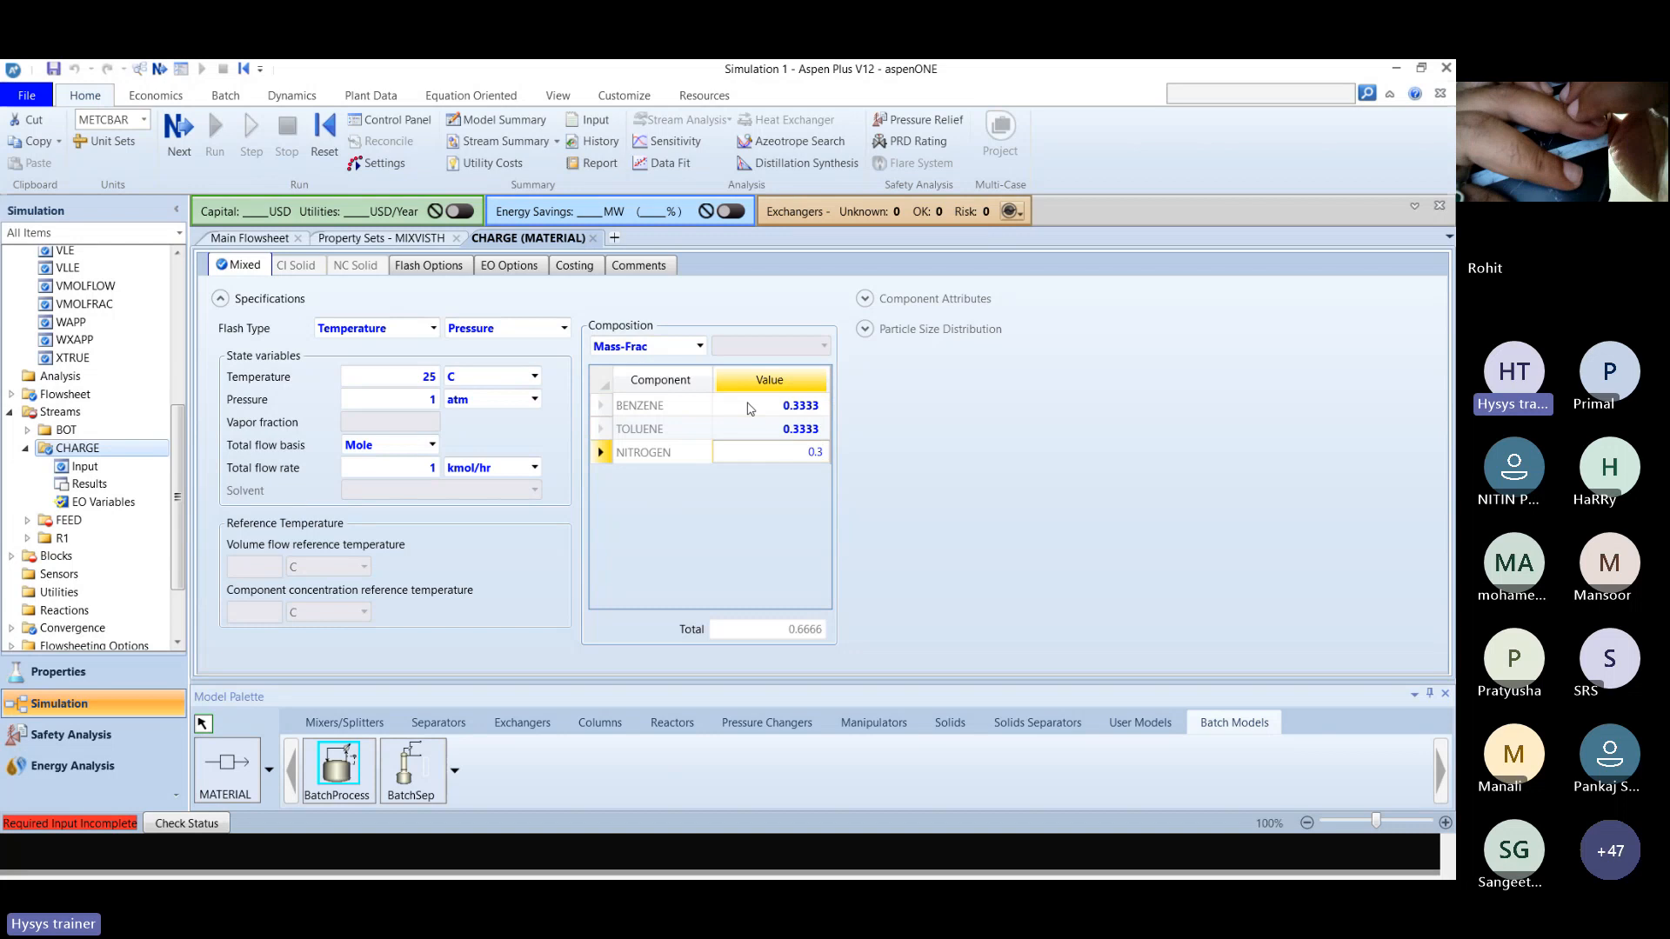
key("Return")
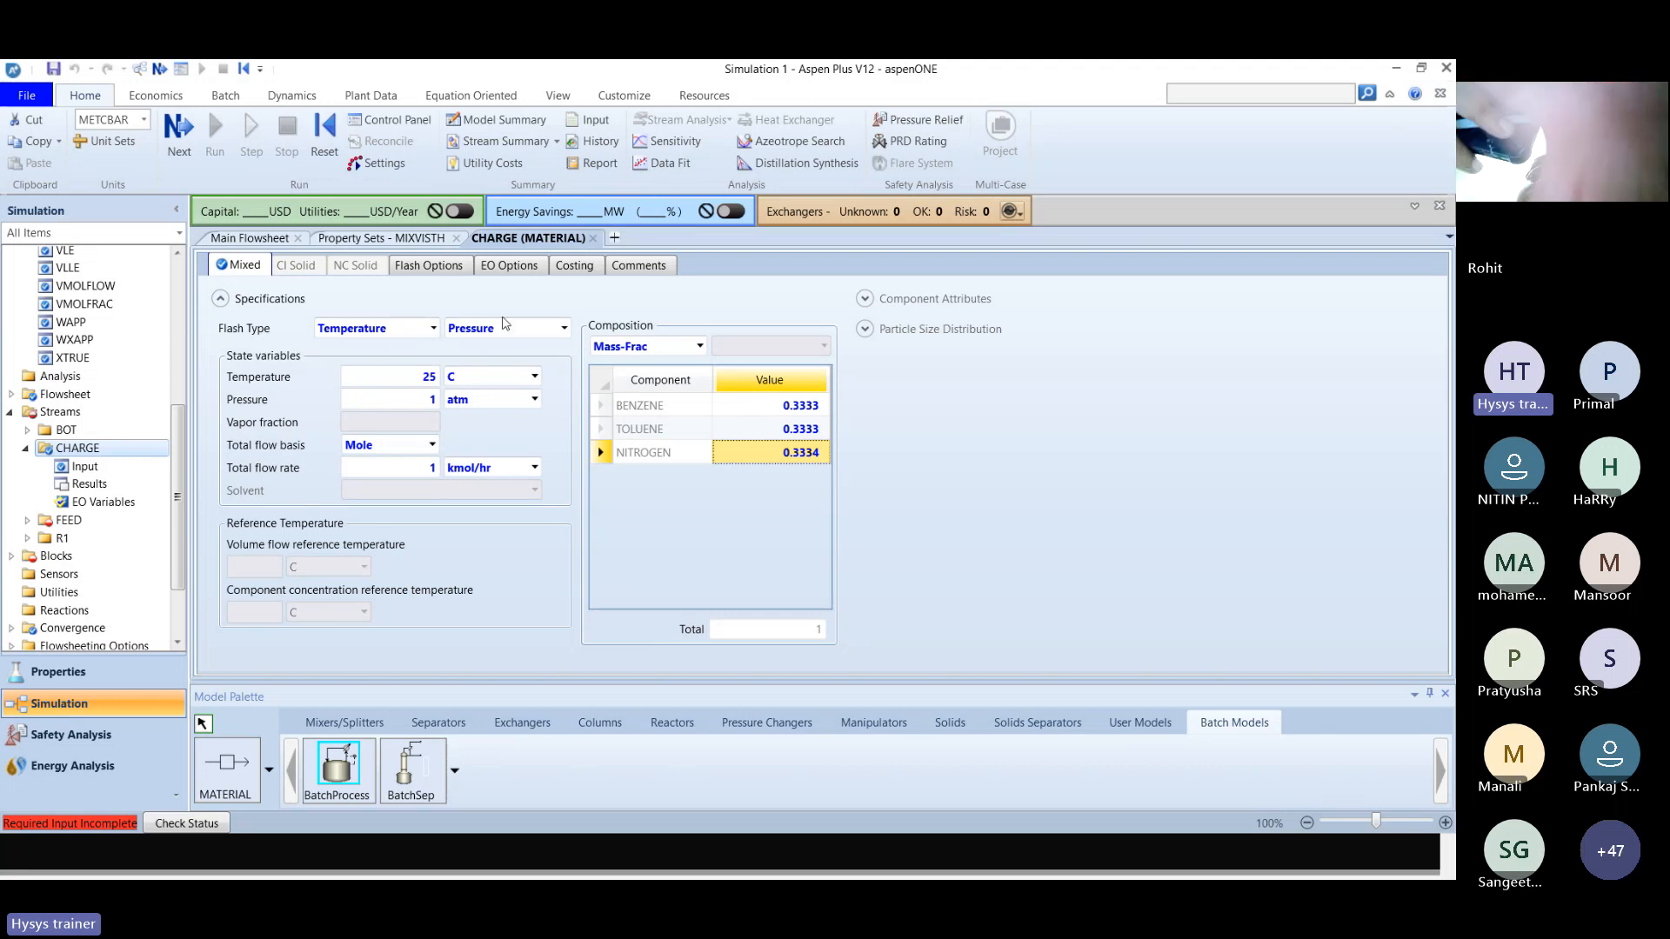
Close the MIXVISTH property set form and open the FEED stream's input form from the main flowsheet.
left_click(456, 238)
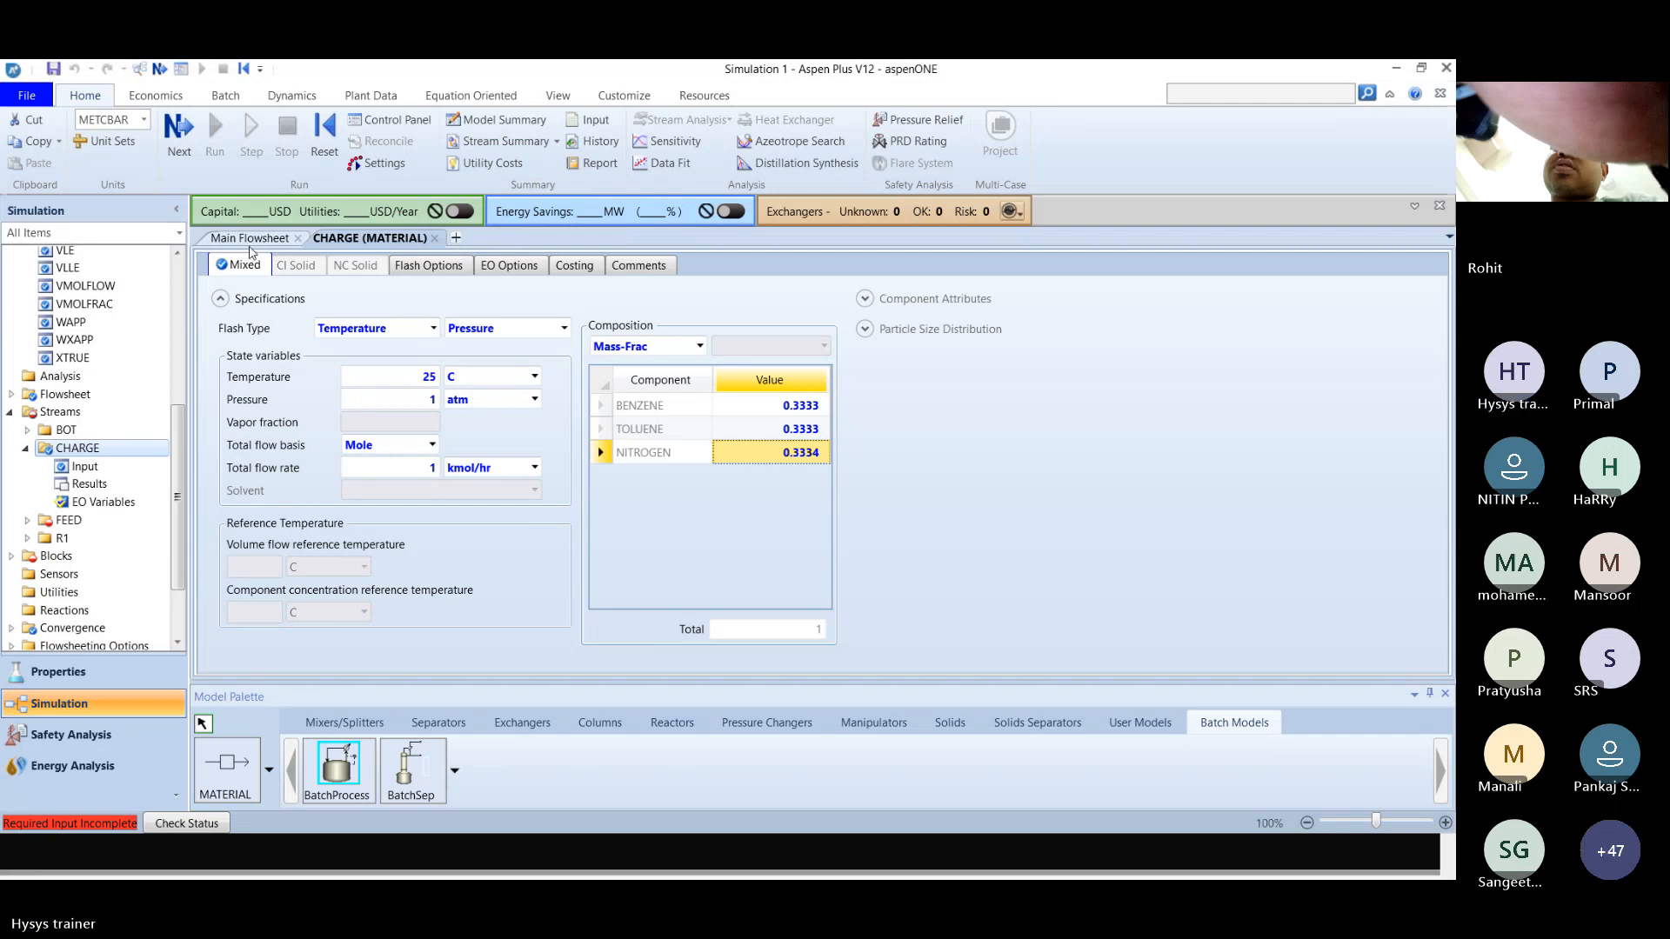
left_click(250, 241)
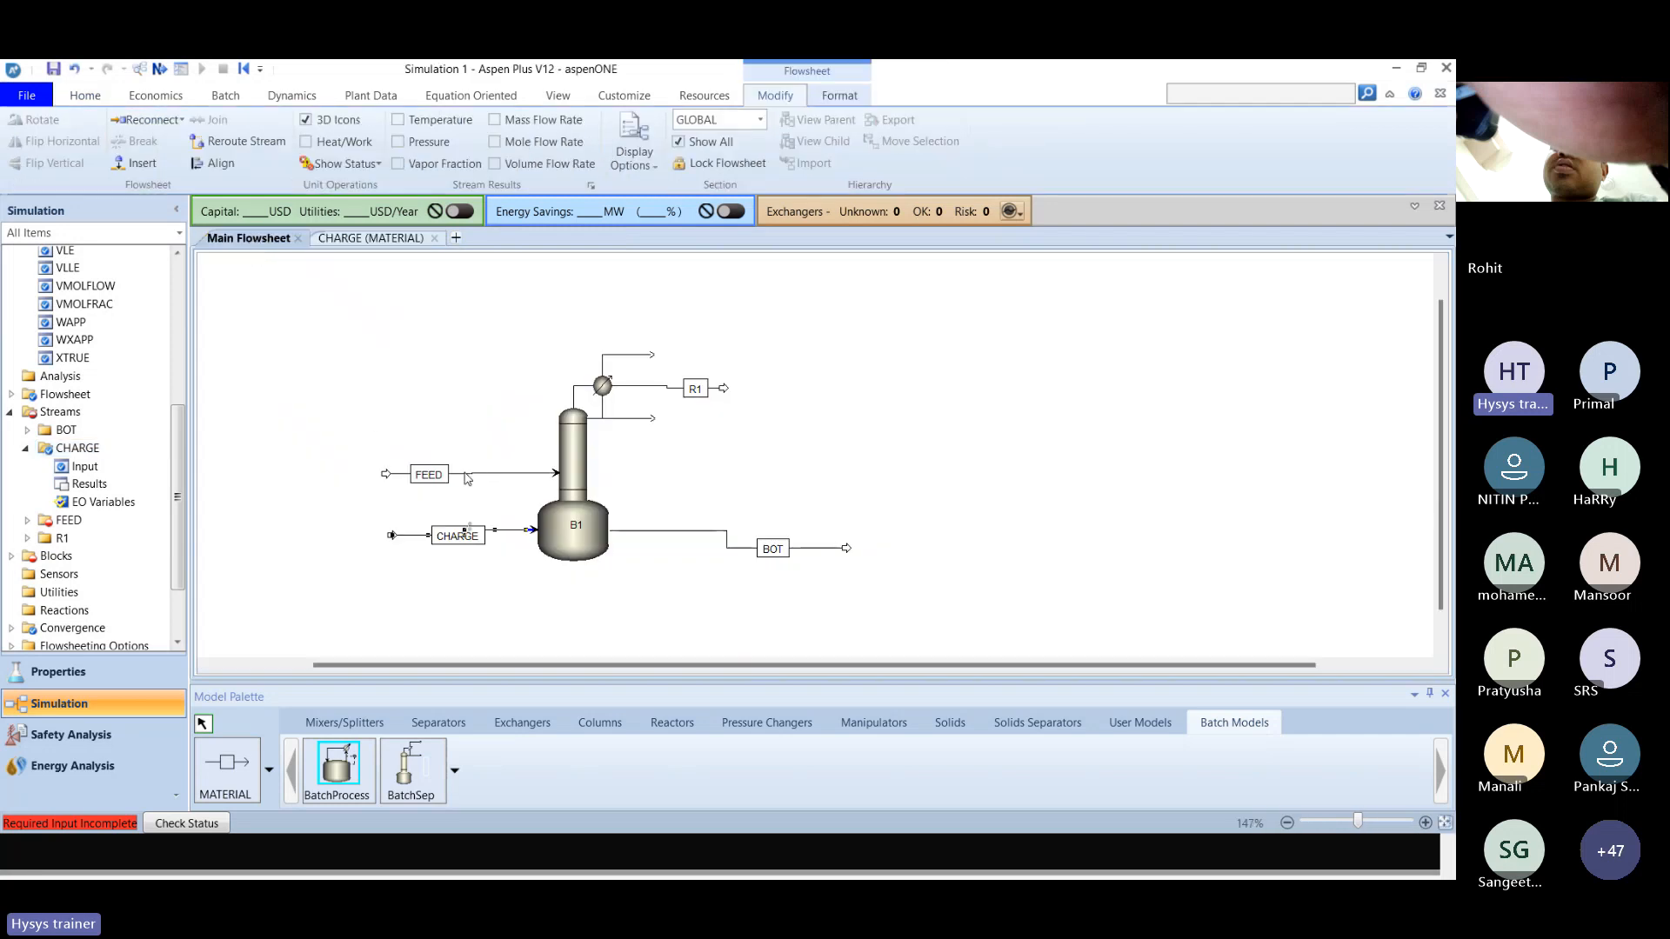
double_click(466, 475)
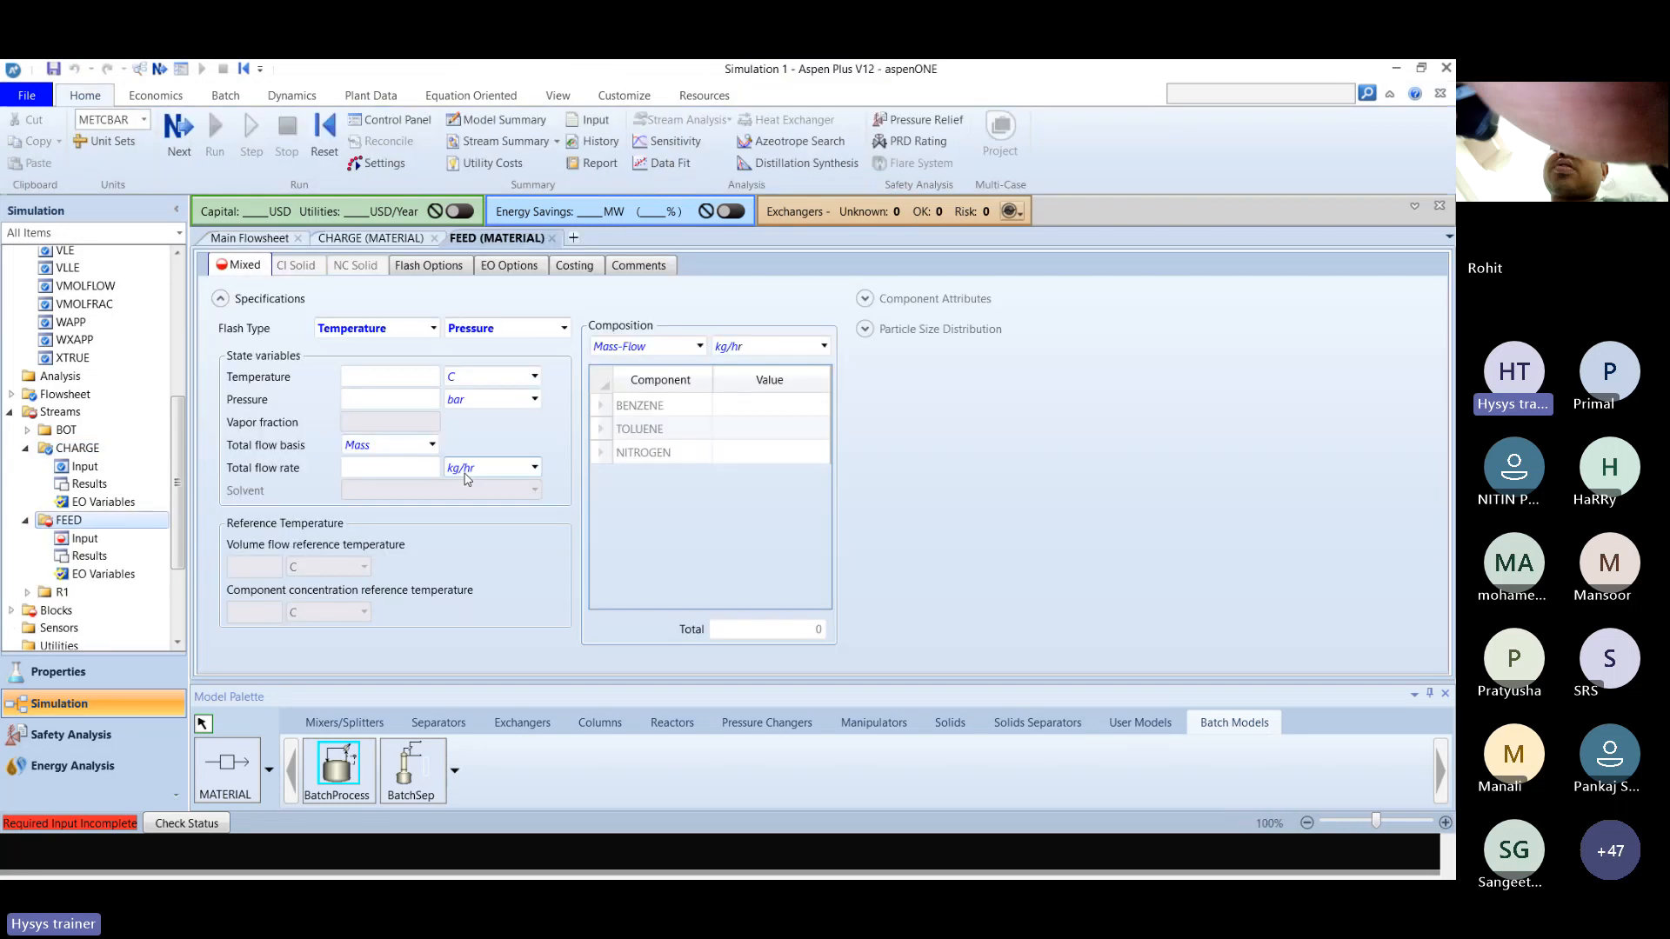
Look up the F stream specifications in the solution slides and set the FEED stream's temperature to 25 C and pressure to 1 atm.
key("alt+Tab")
scroll(465, 475, "down", 1)
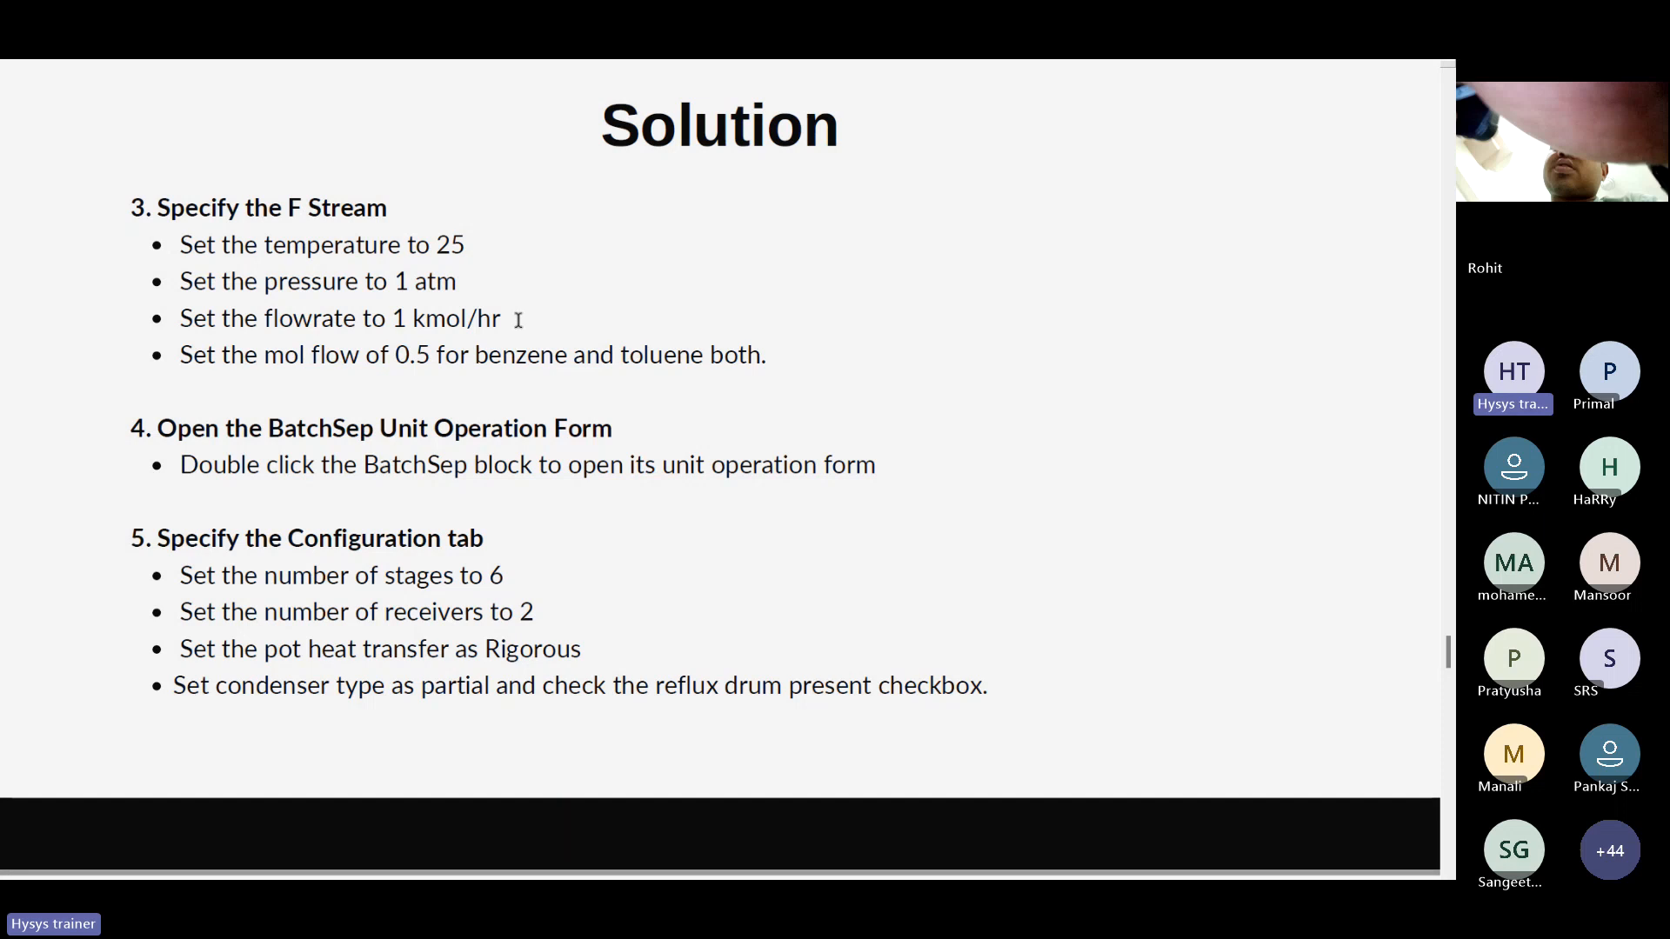
key("alt+Tab")
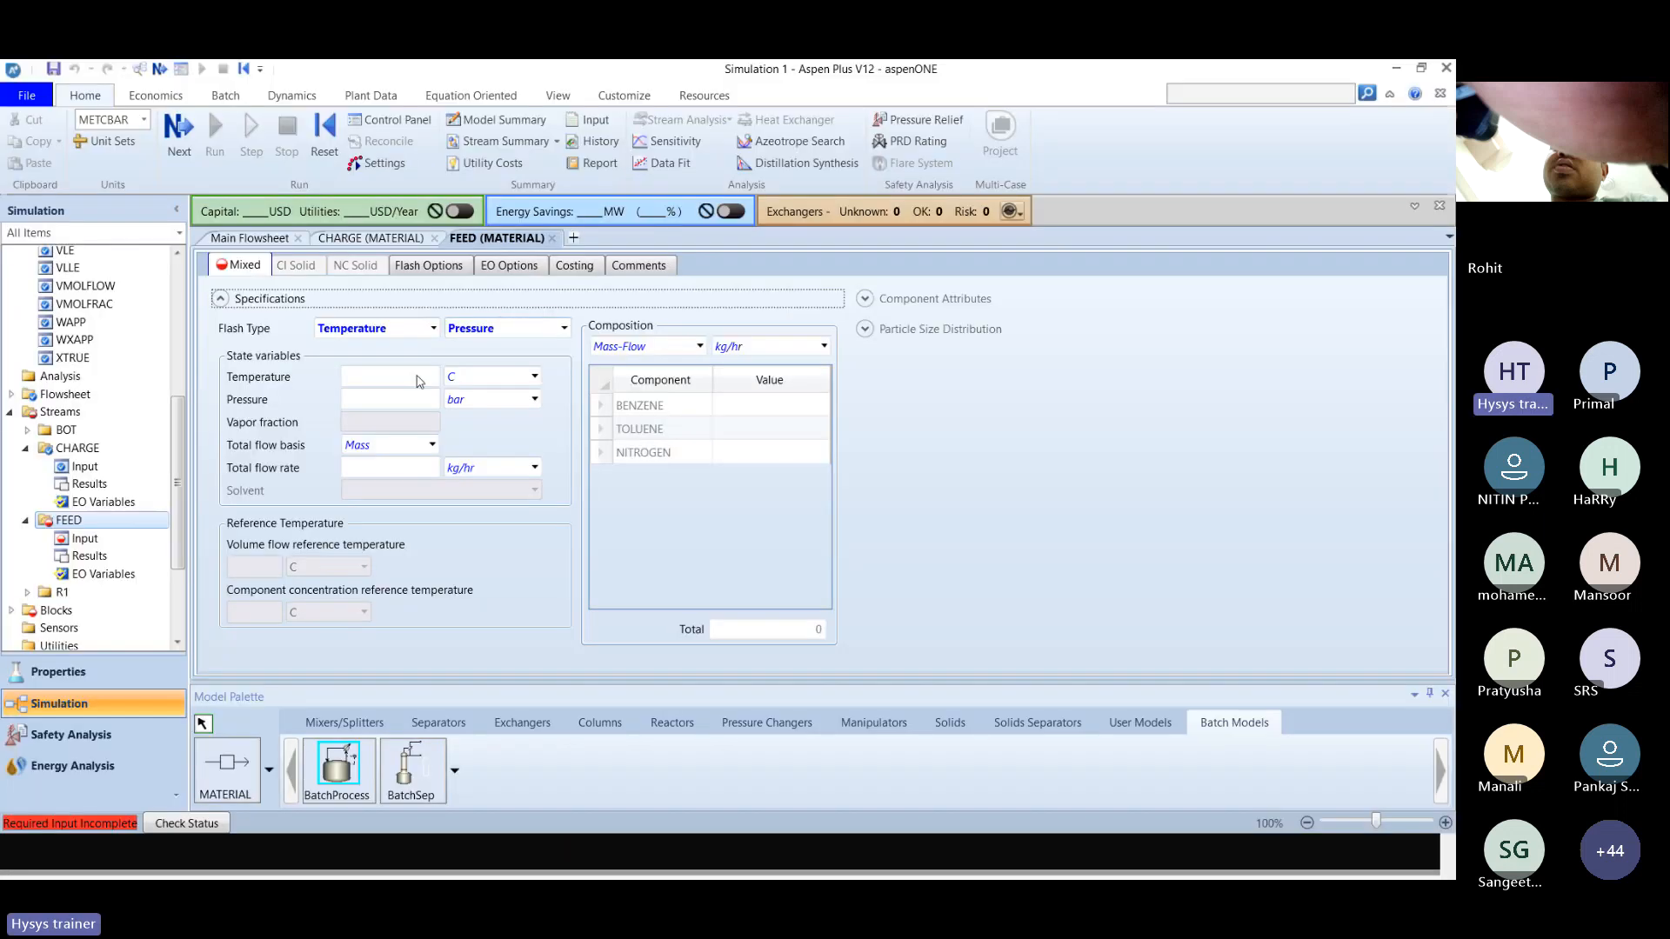
left_click(421, 378)
type("25")
key("Return")
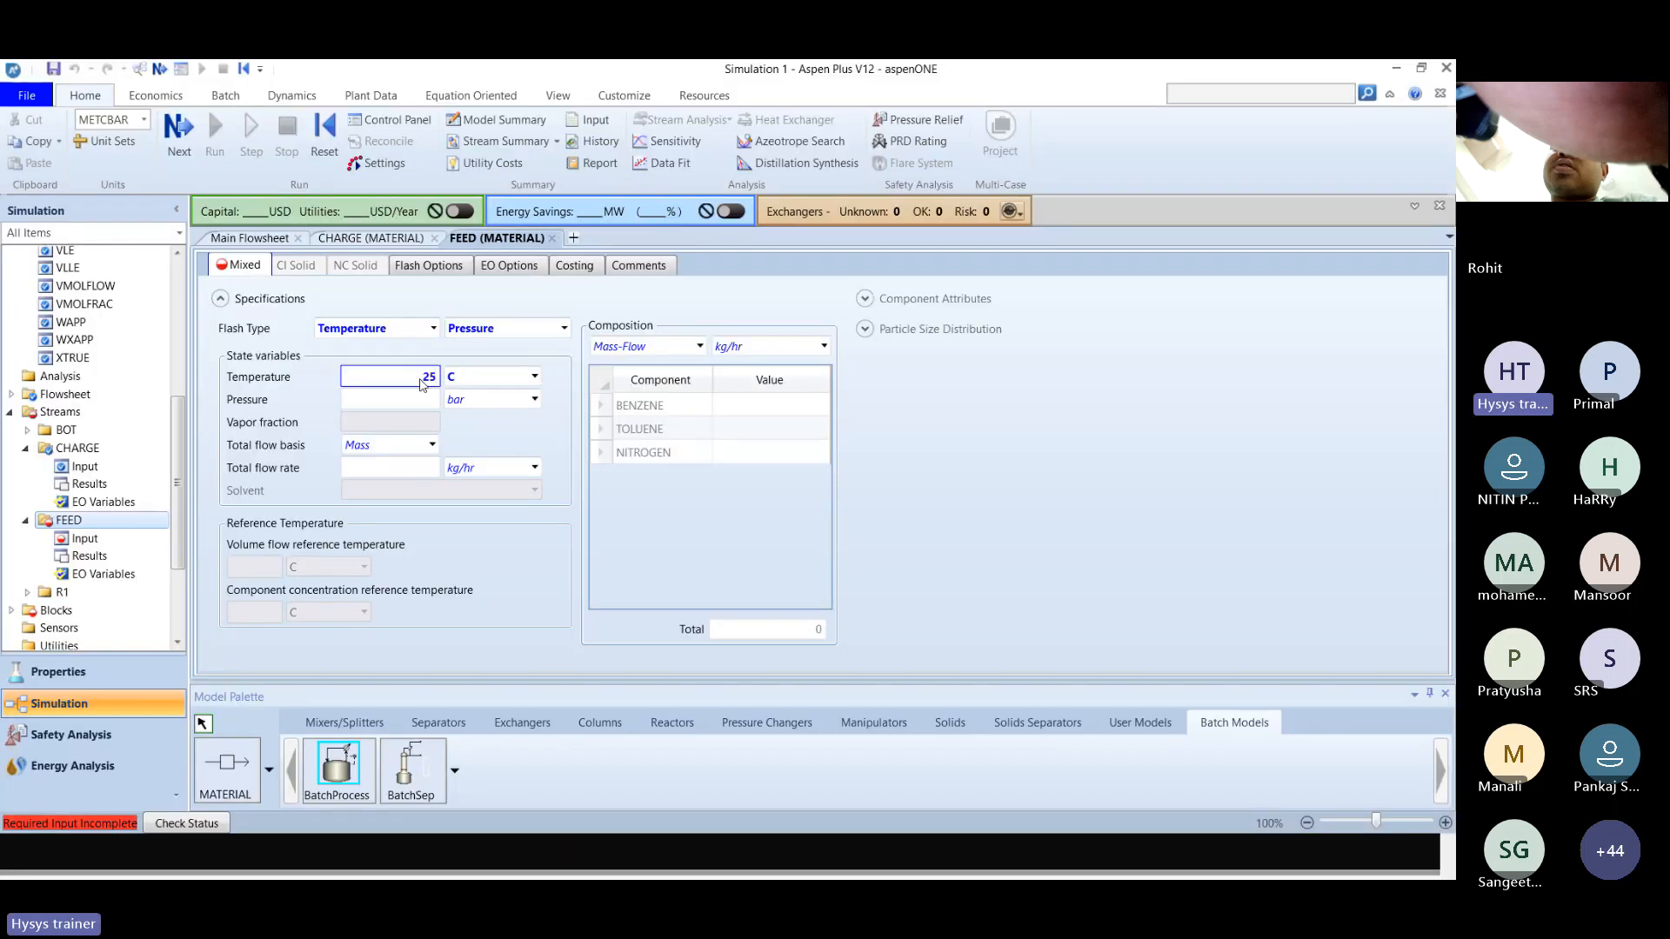
left_click(421, 400)
type("1")
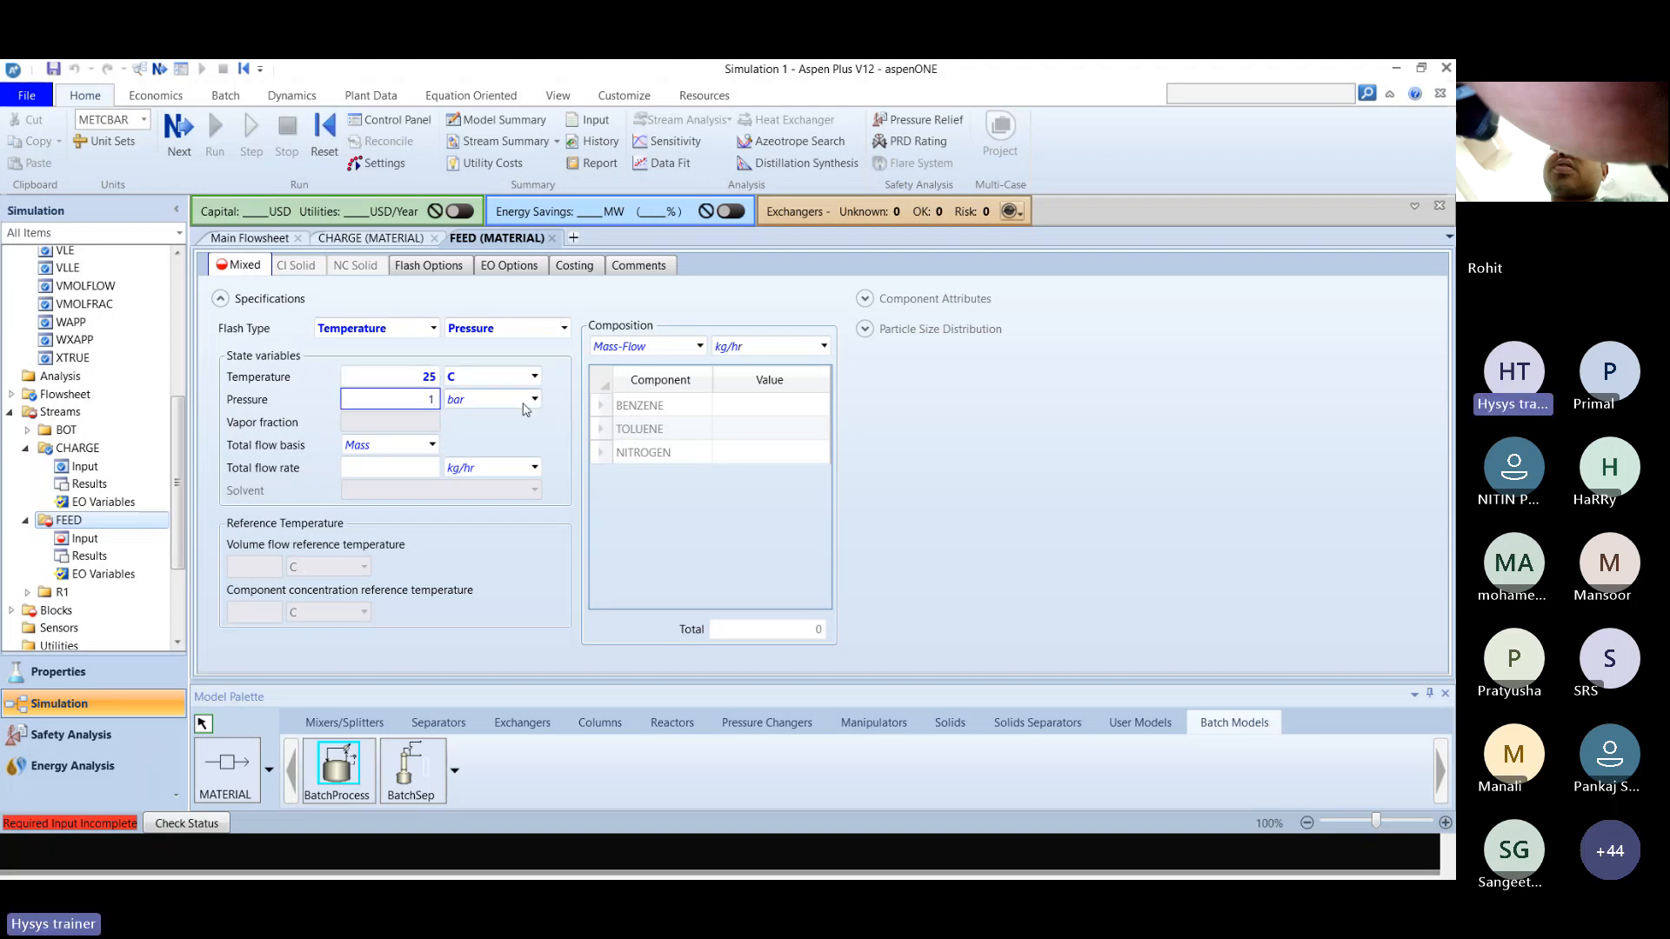
key("Tab")
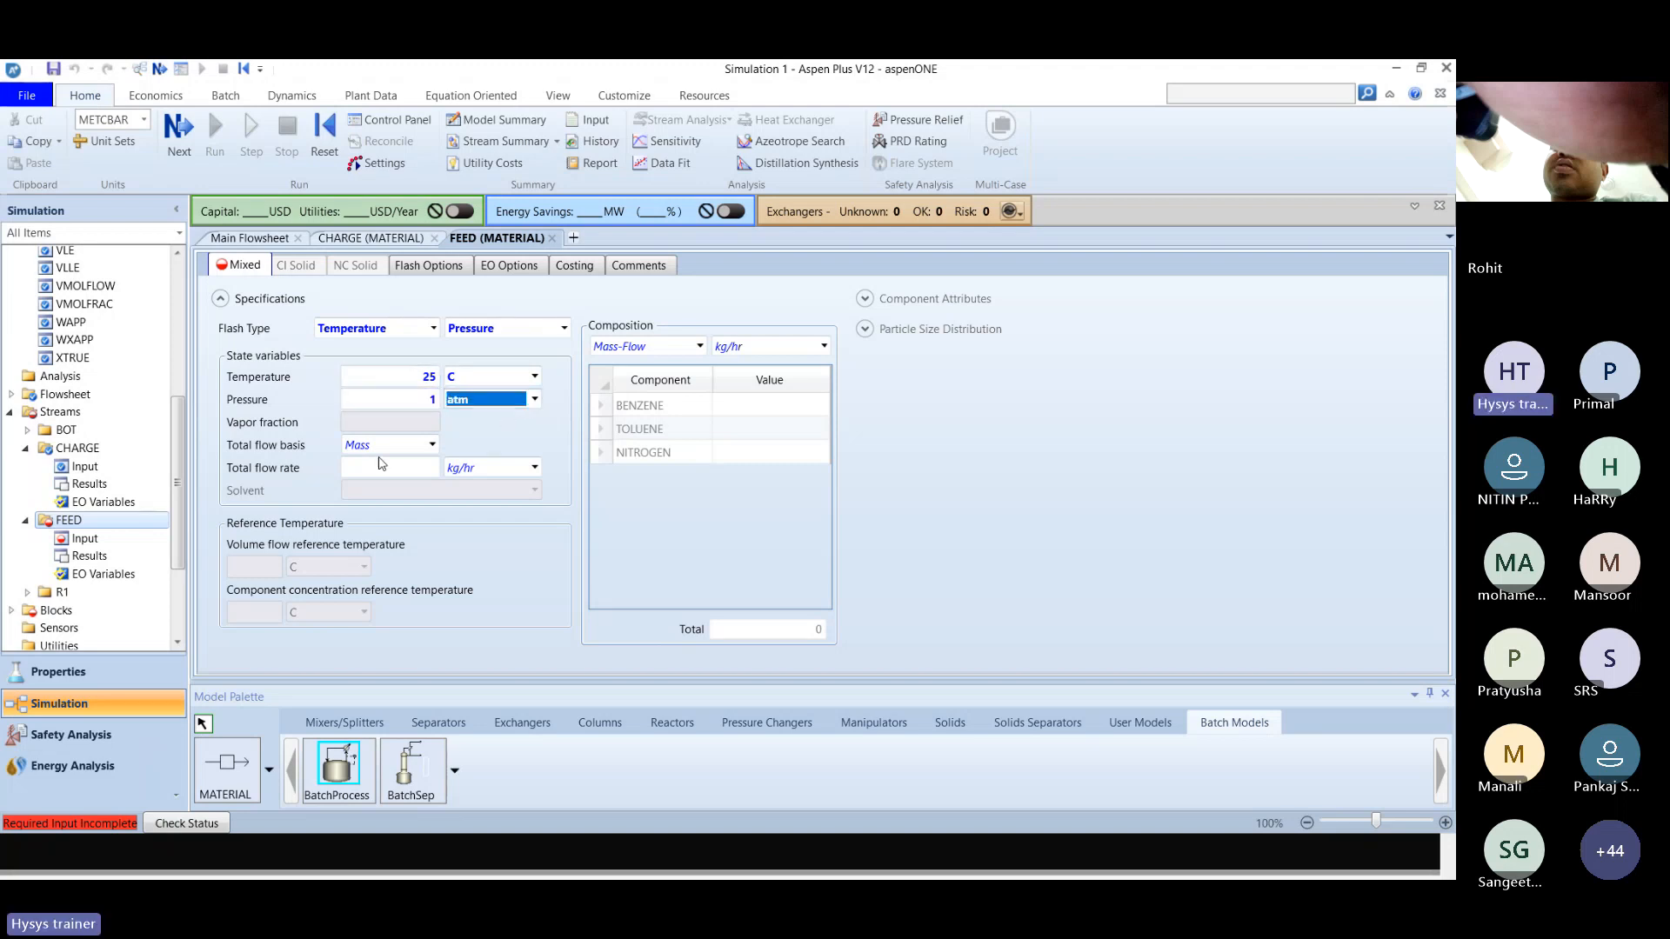
Set the FEED stream's total flow basis to Mole and its total flow rate to 1 kmol/hr.
left_click(419, 444)
key("Tab")
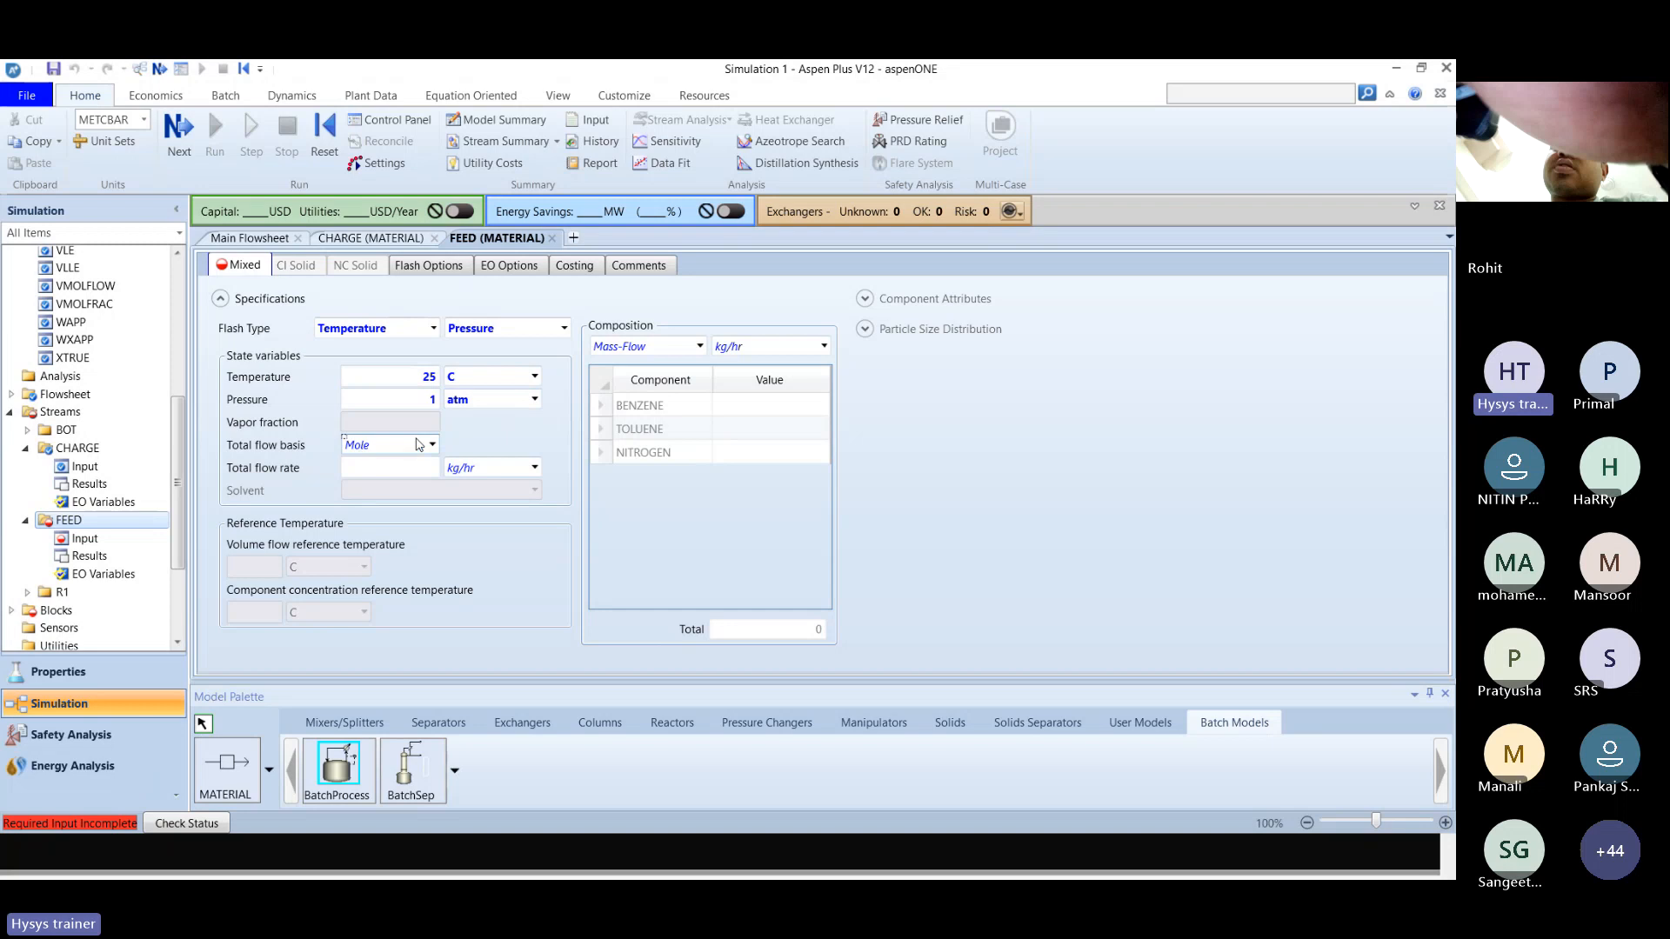
key("Tab")
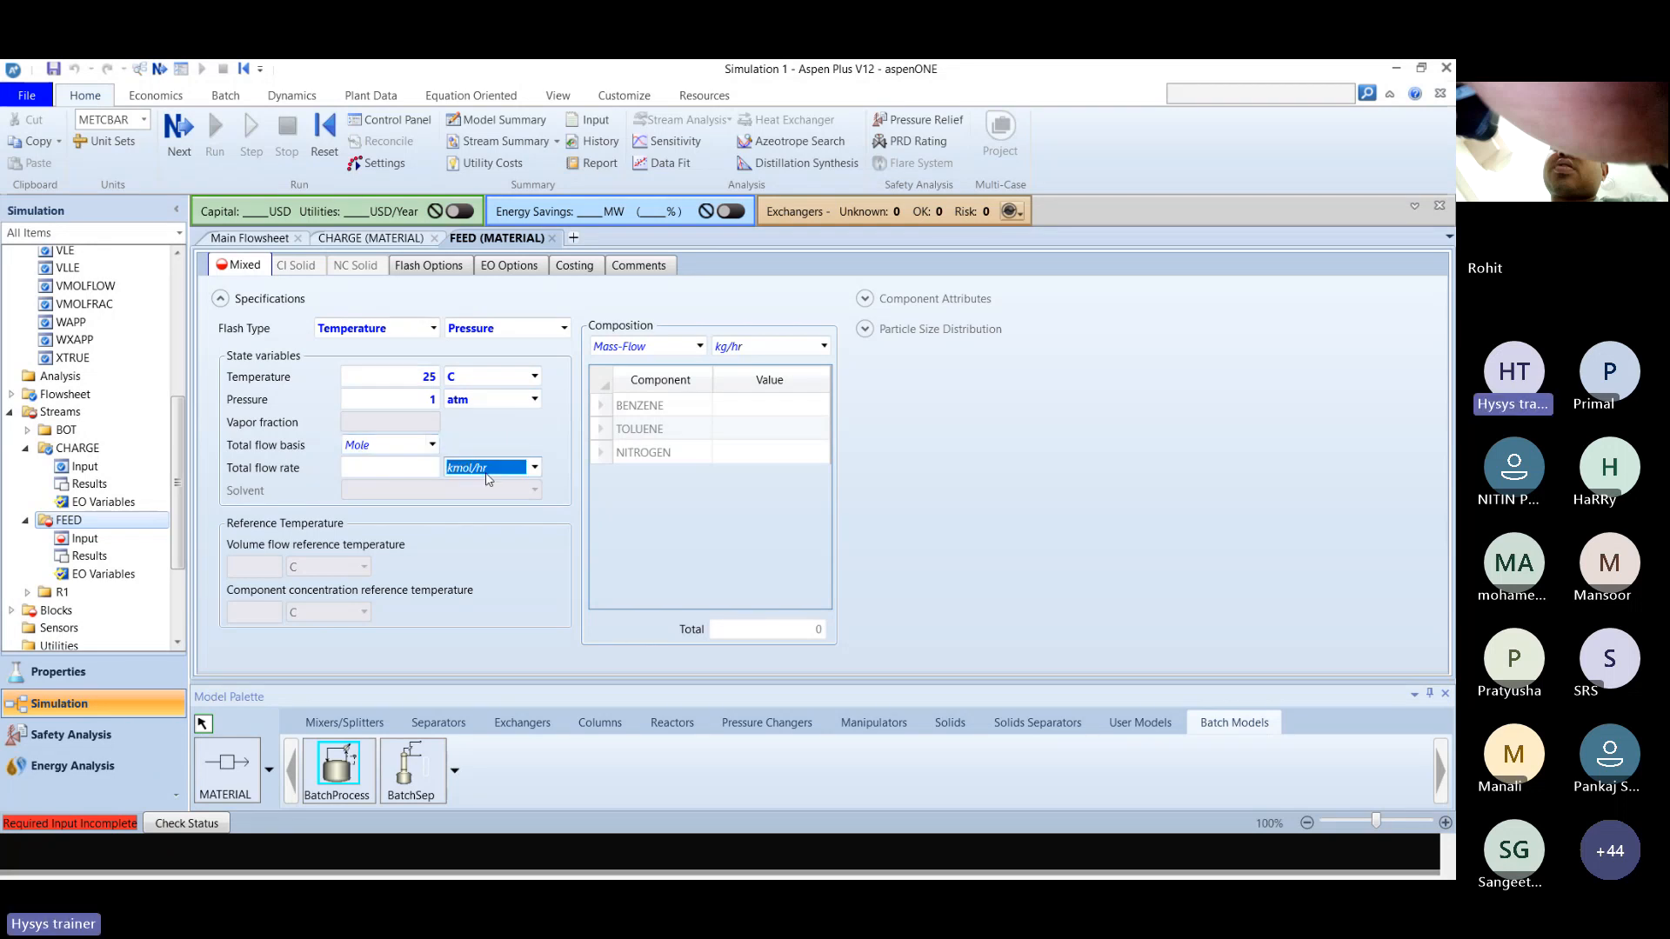
left_click(412, 470)
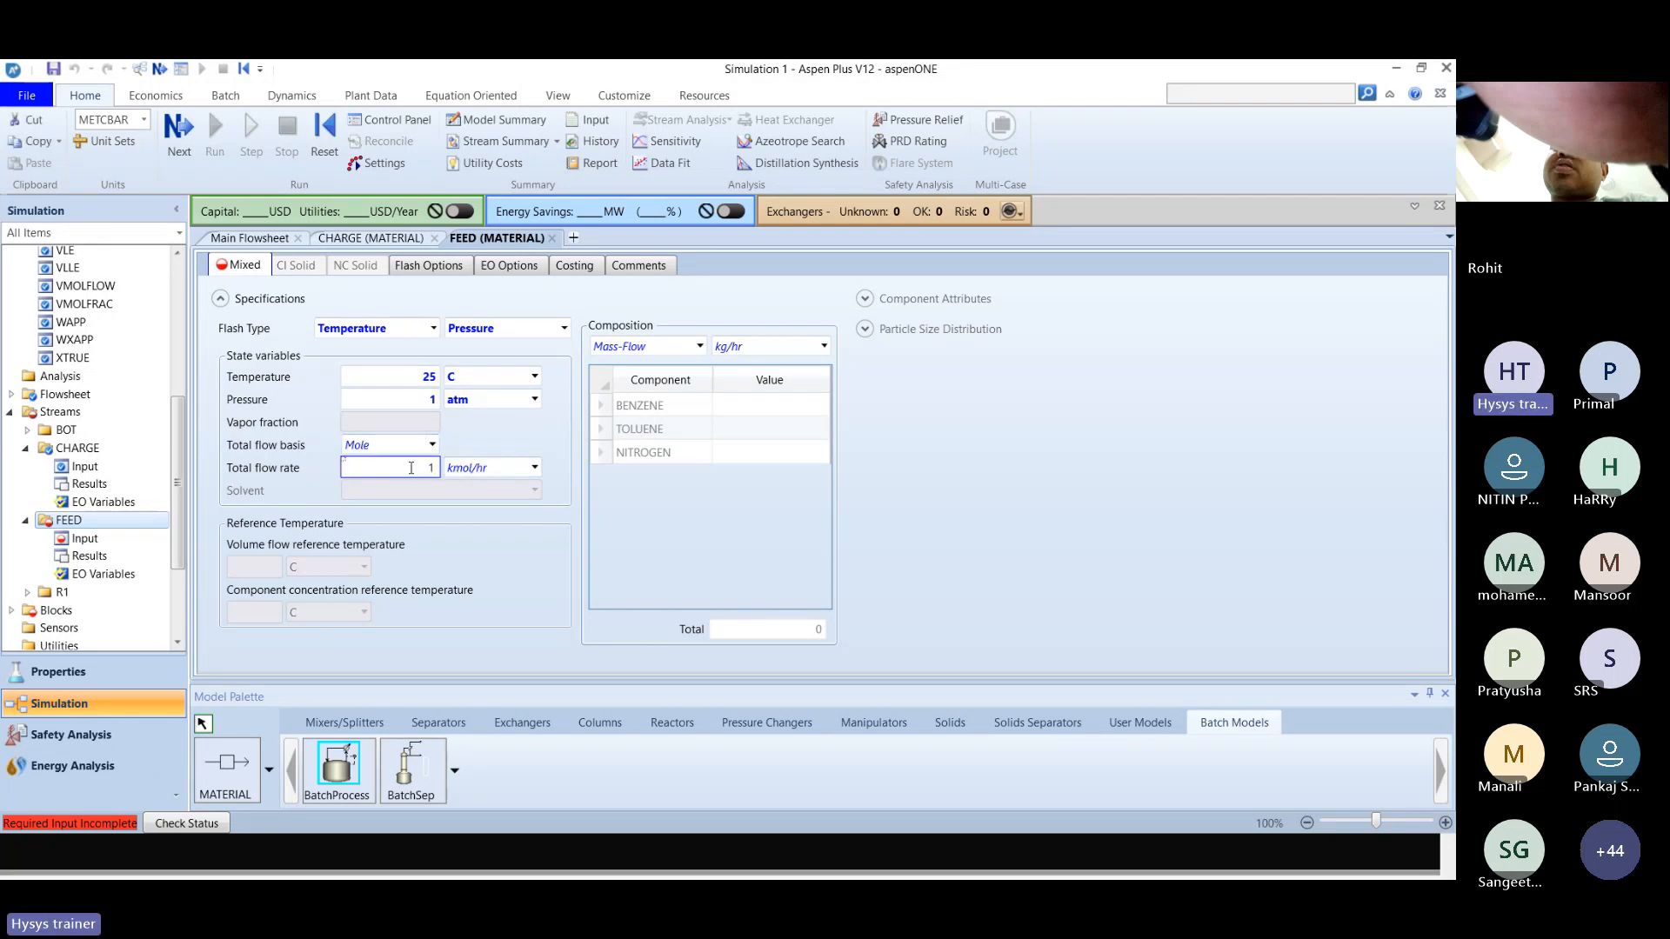
left_click(656, 543)
Check the F stream composition in the solution slides and set the FEED stream's composition basis to Mole-Flow.
key("alt+Tab")
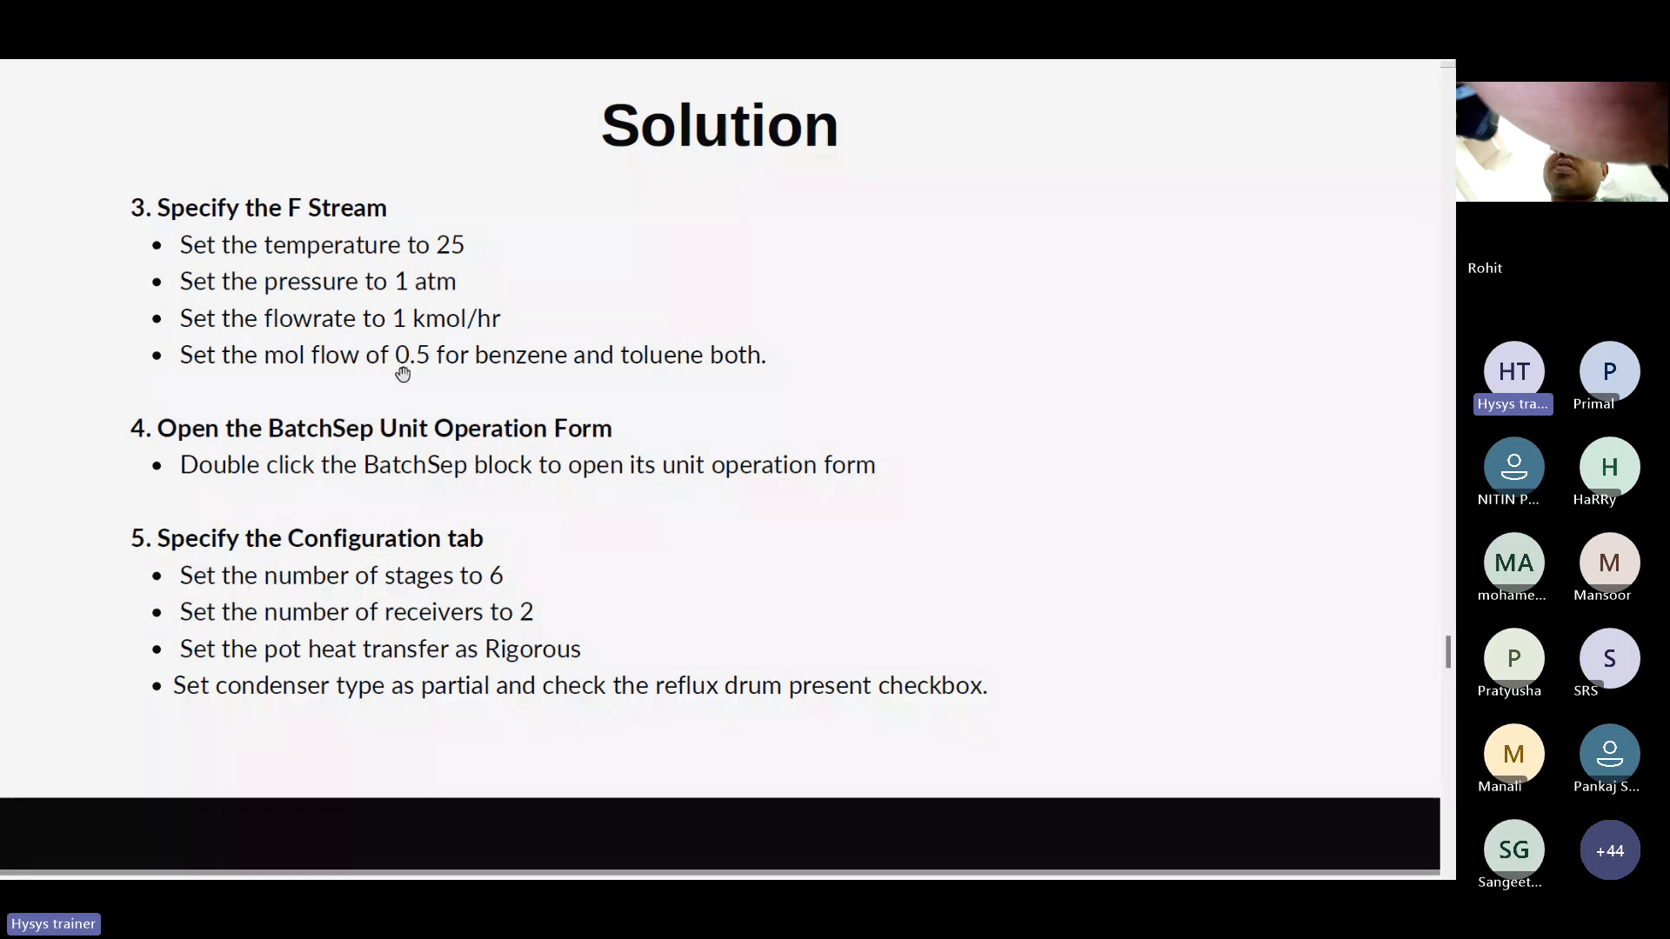
key("alt+Tab")
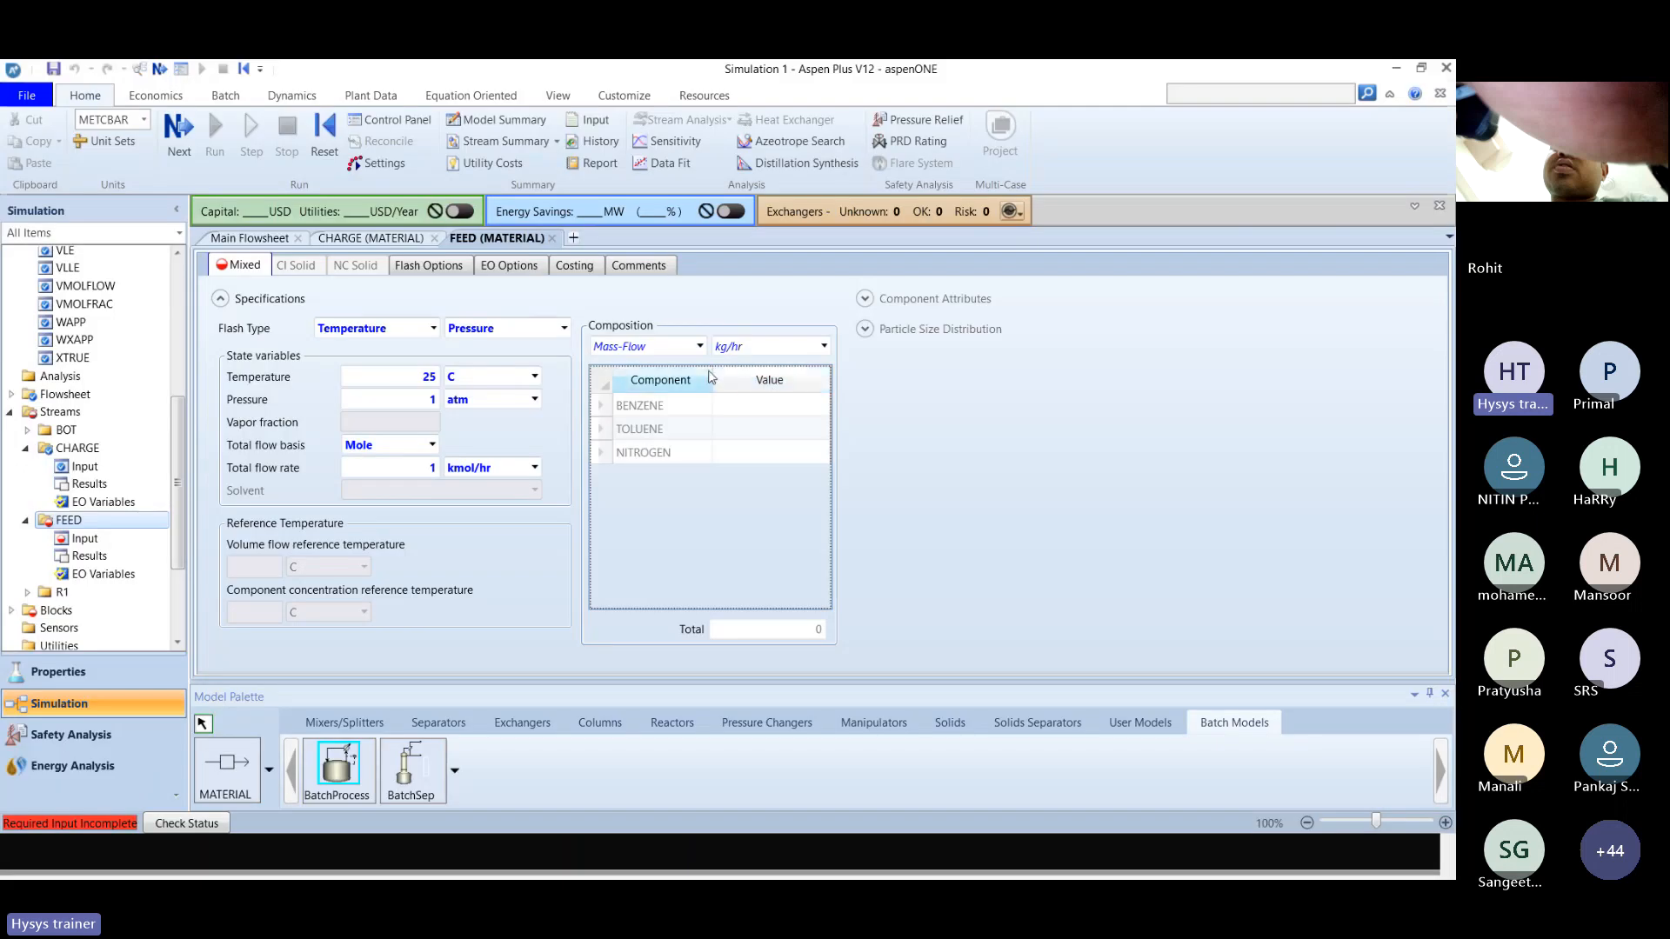
left_click(700, 347)
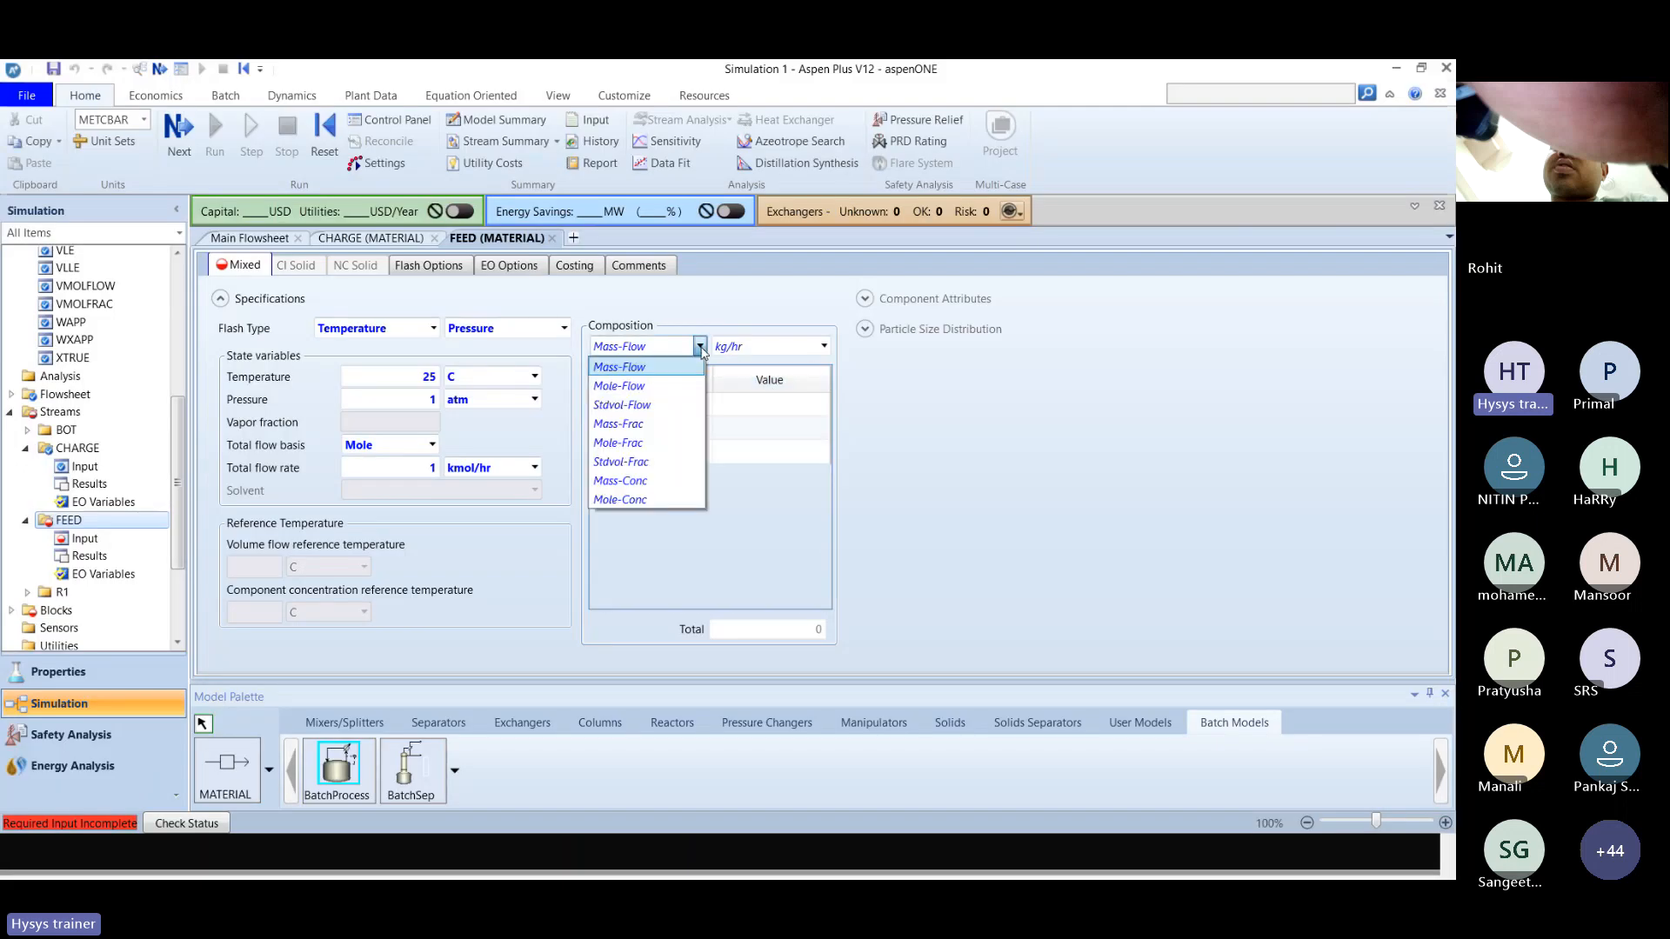
left_click(683, 389)
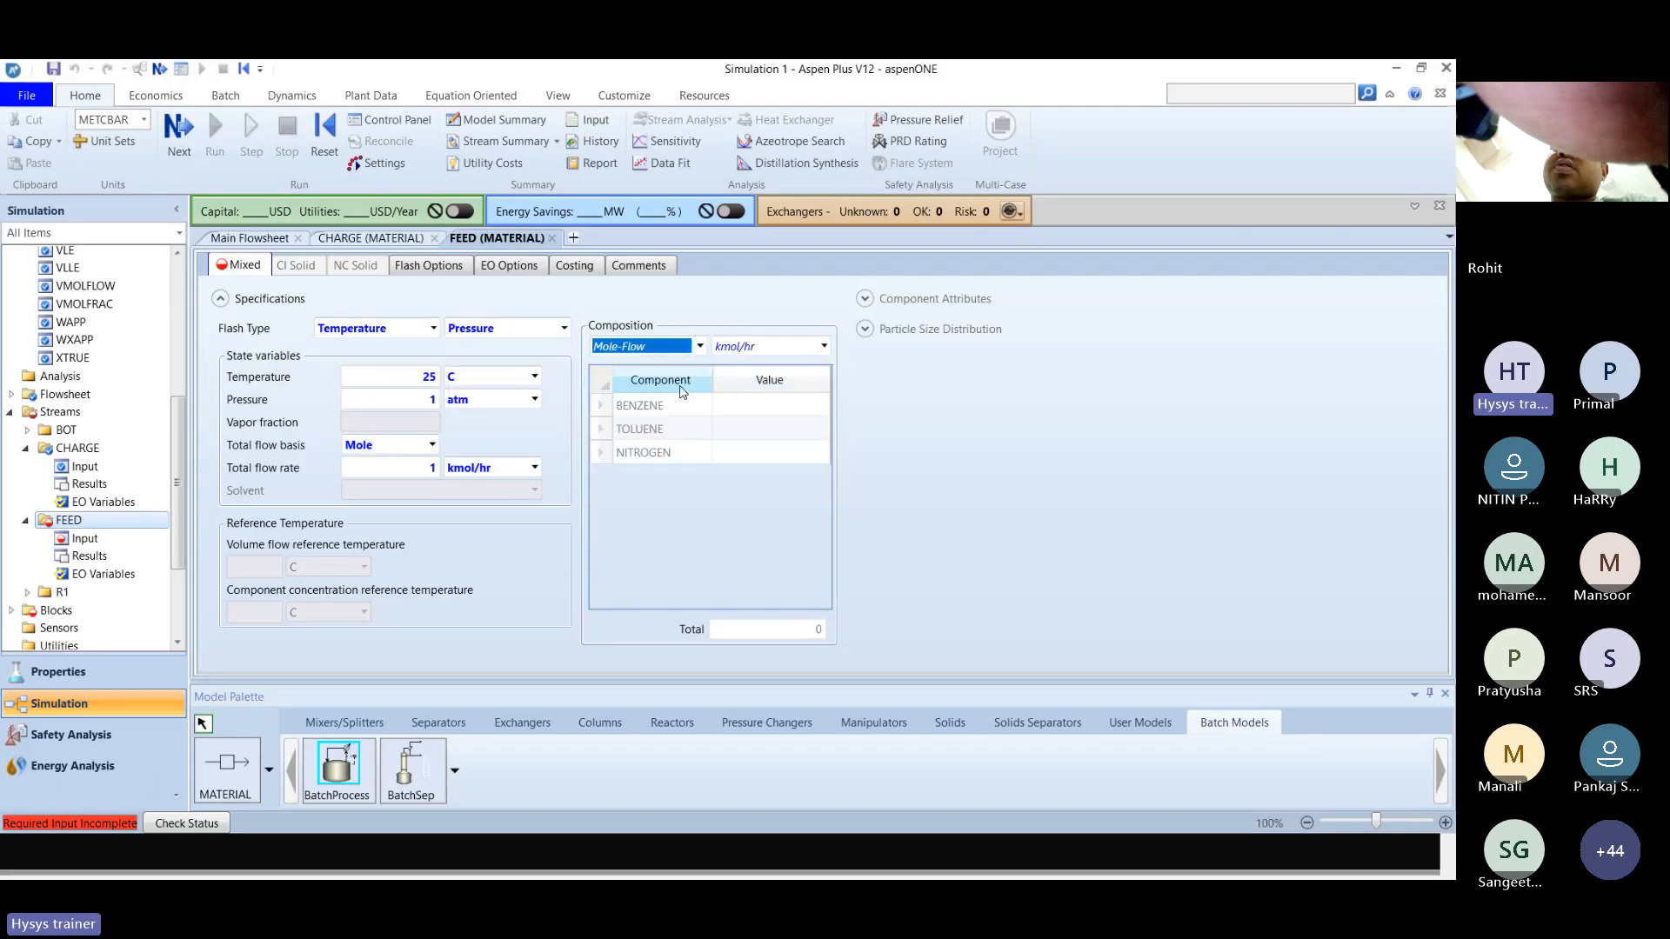
Enter the FEED stream's mole flows as 0.5 kmol/hr benzene and 0.5 kmol/hr toluene.
left_click(760, 408)
type("0")
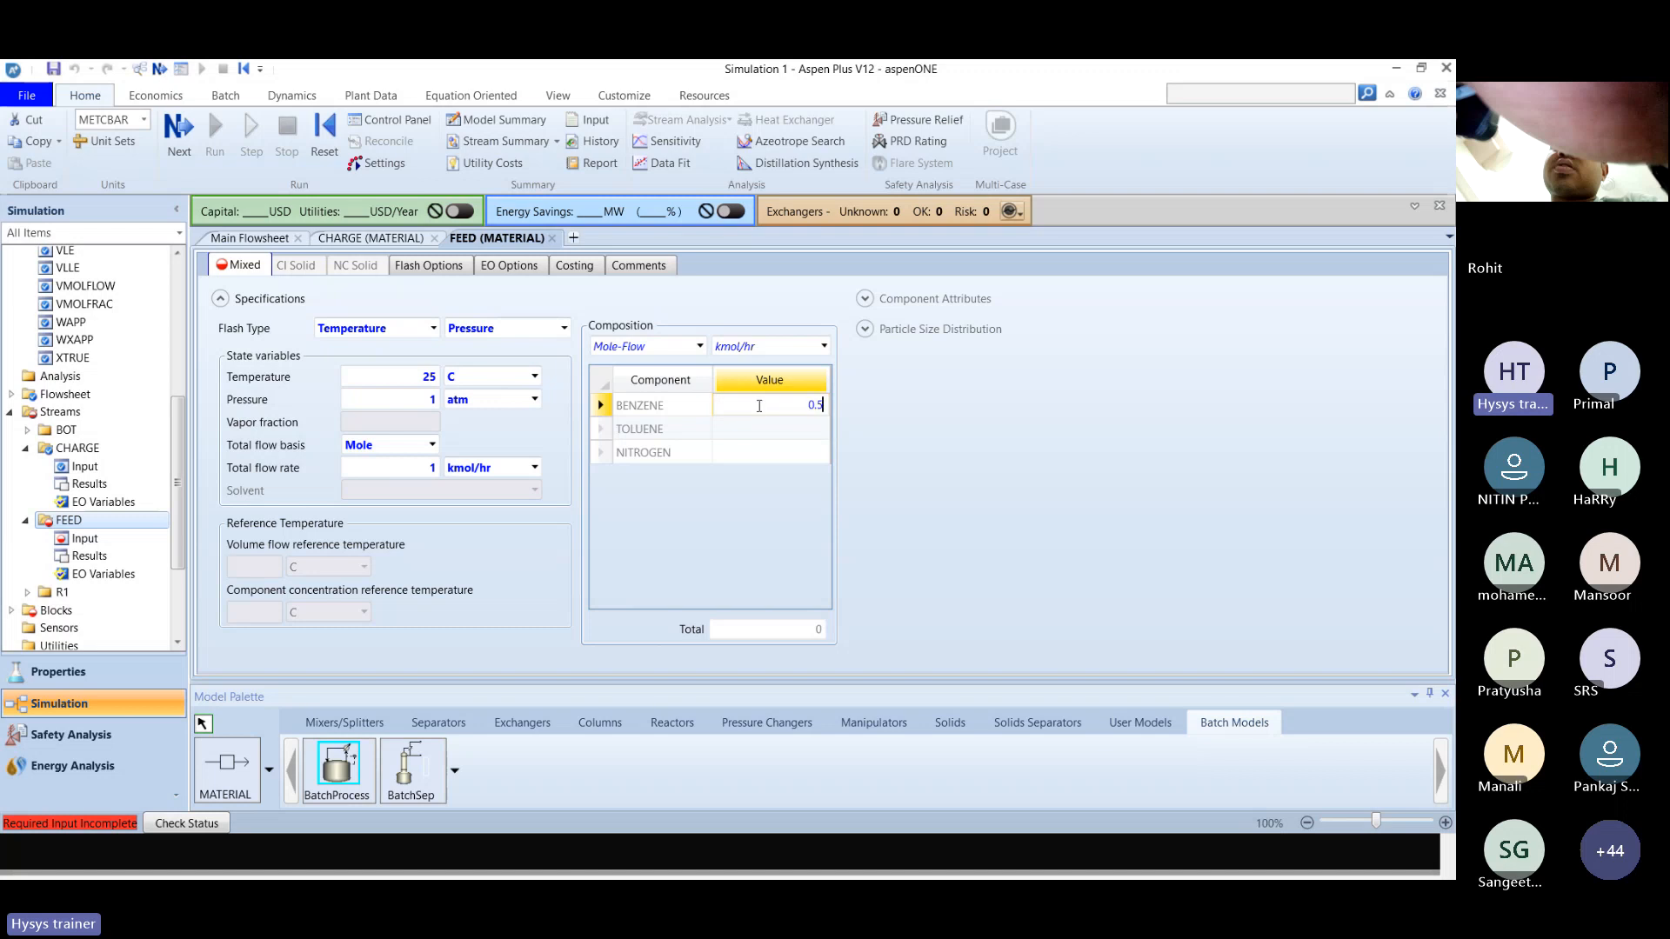
type(".5")
key("Return")
type("0.")
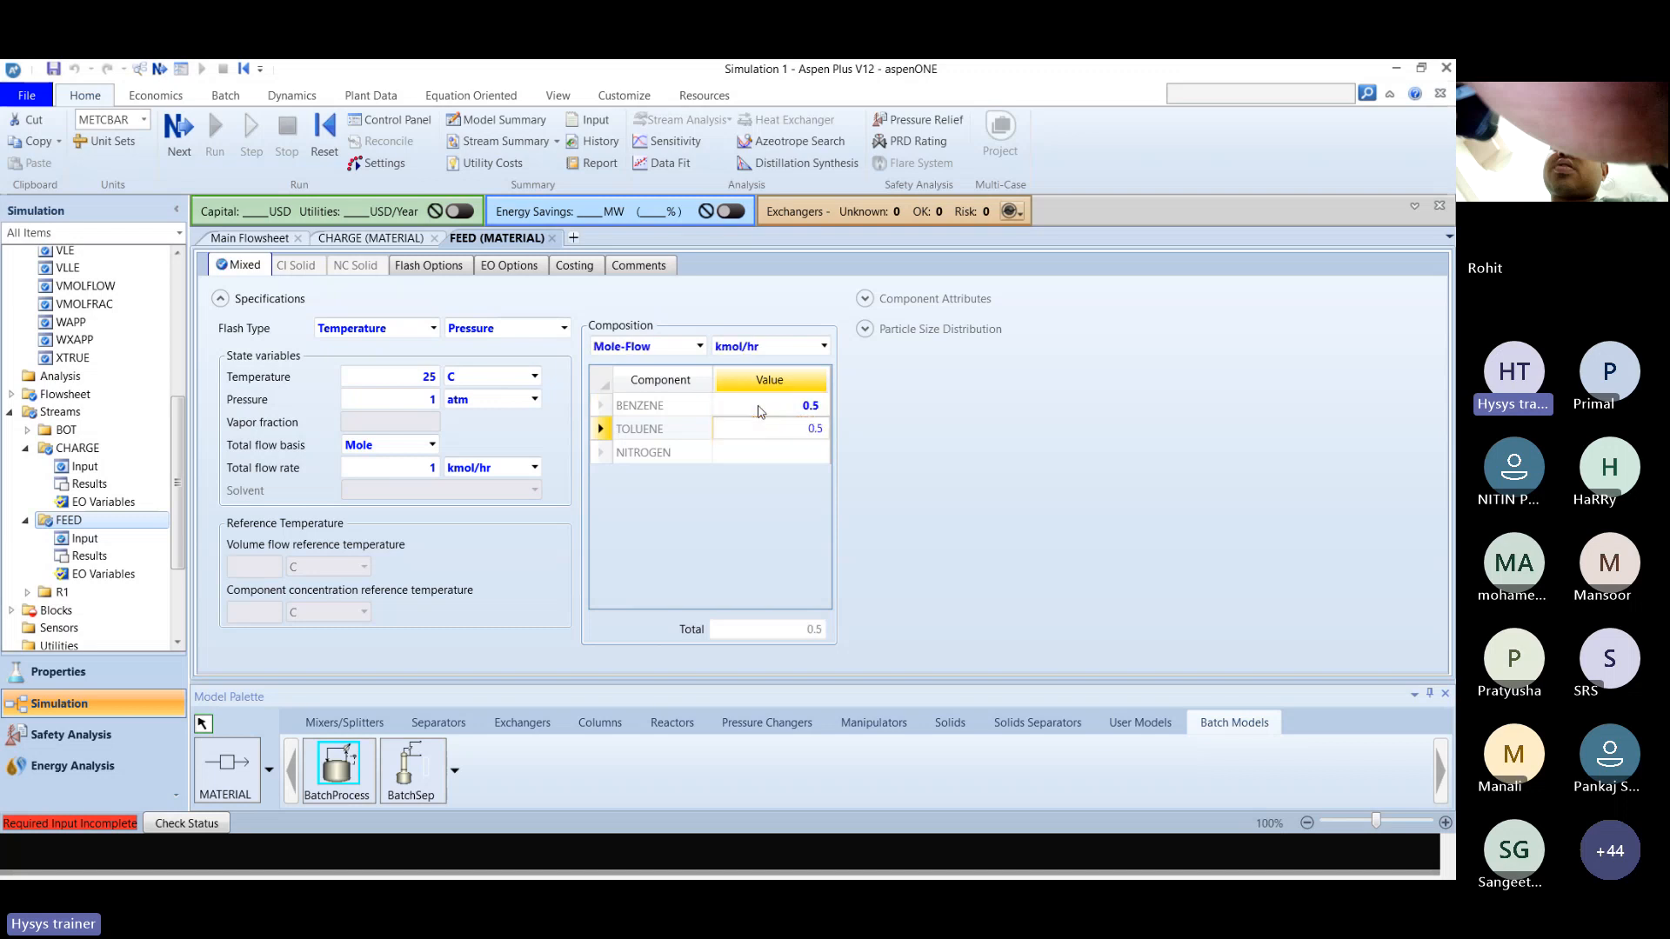
type("5")
key("Return")
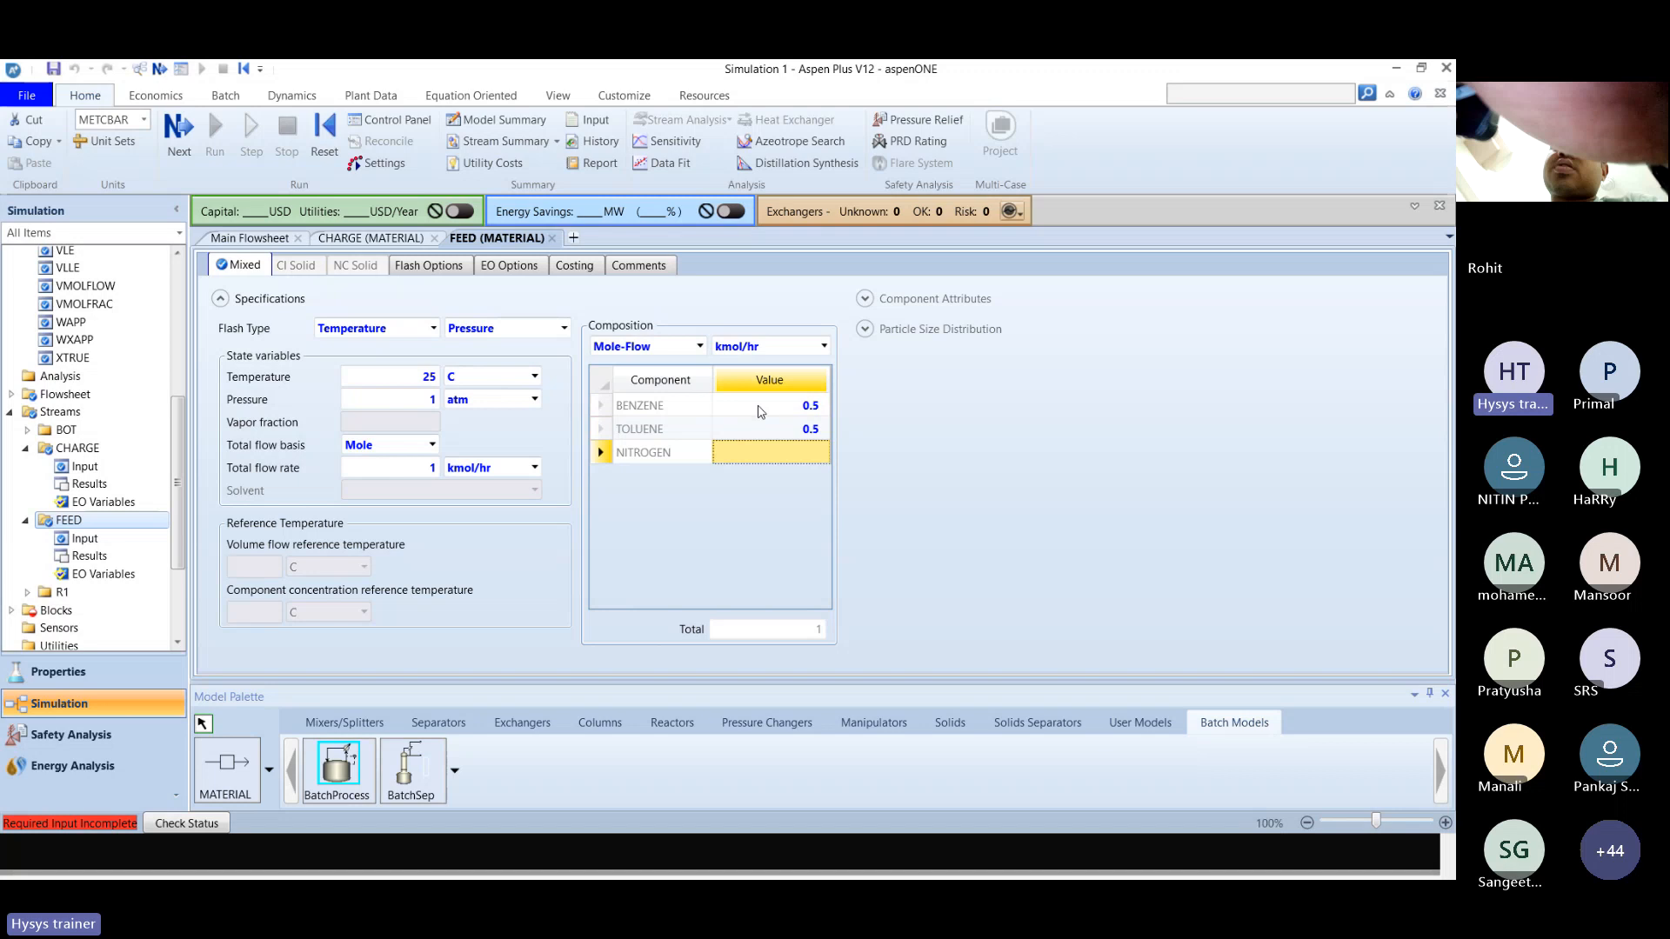
Return to the main flowsheet and look back through the earlier batch distillation slides in the presentation.
left_click(276, 237)
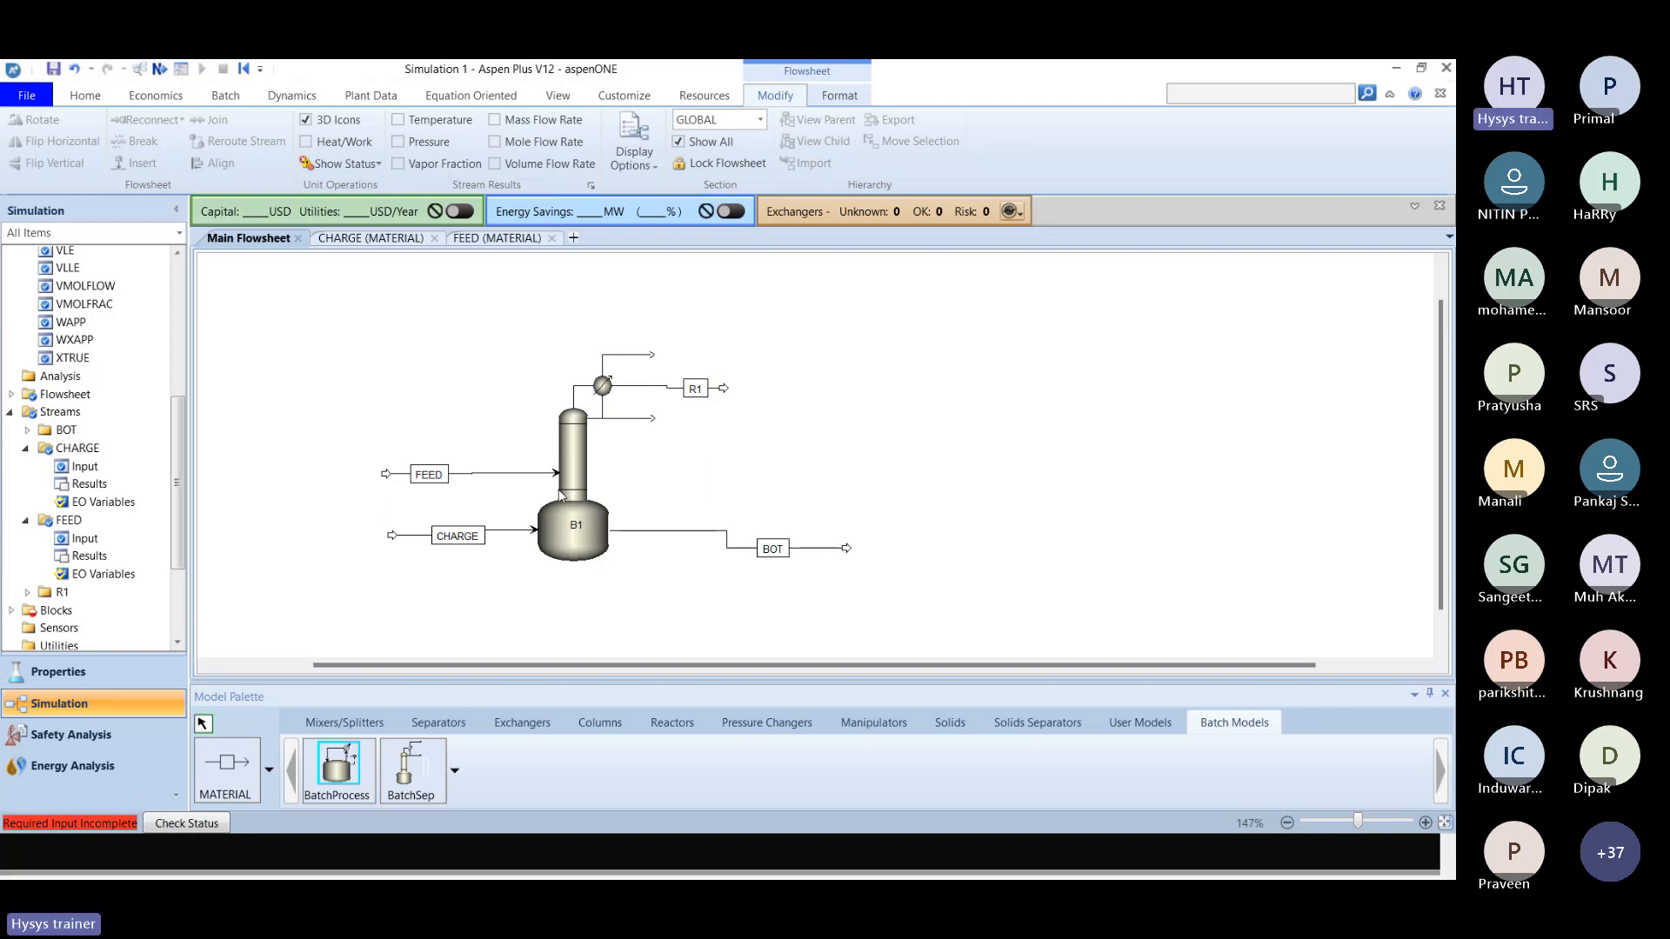
key("alt+Tab")
key("alt+Tab")
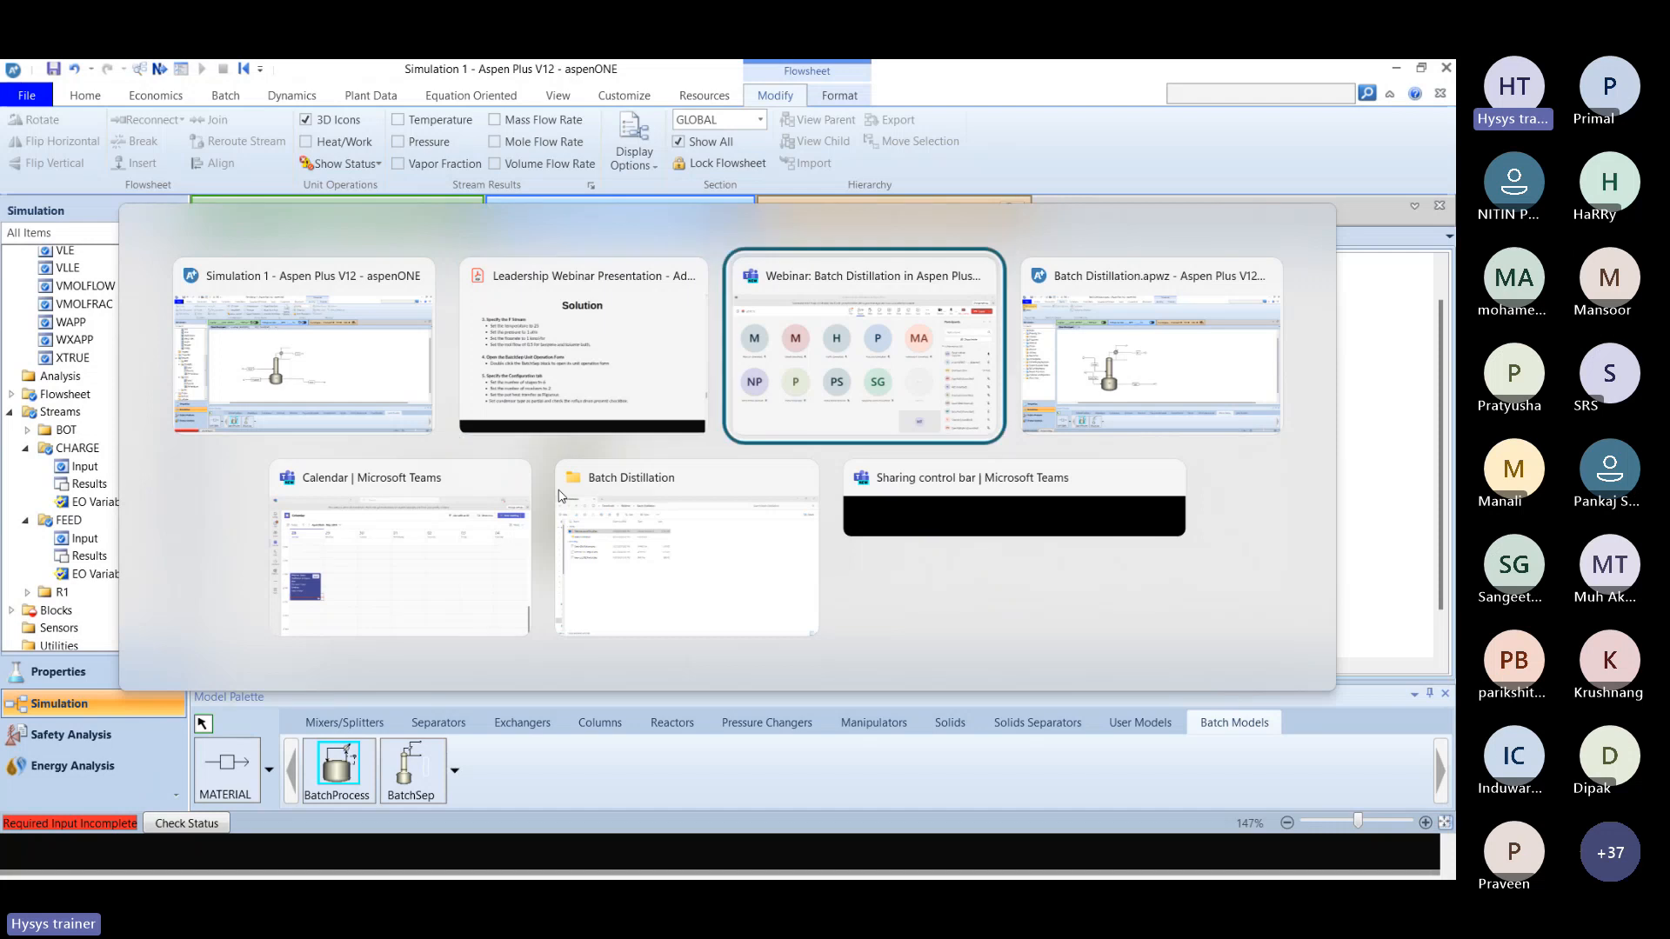
left_click(561, 495)
key("alt+Tab")
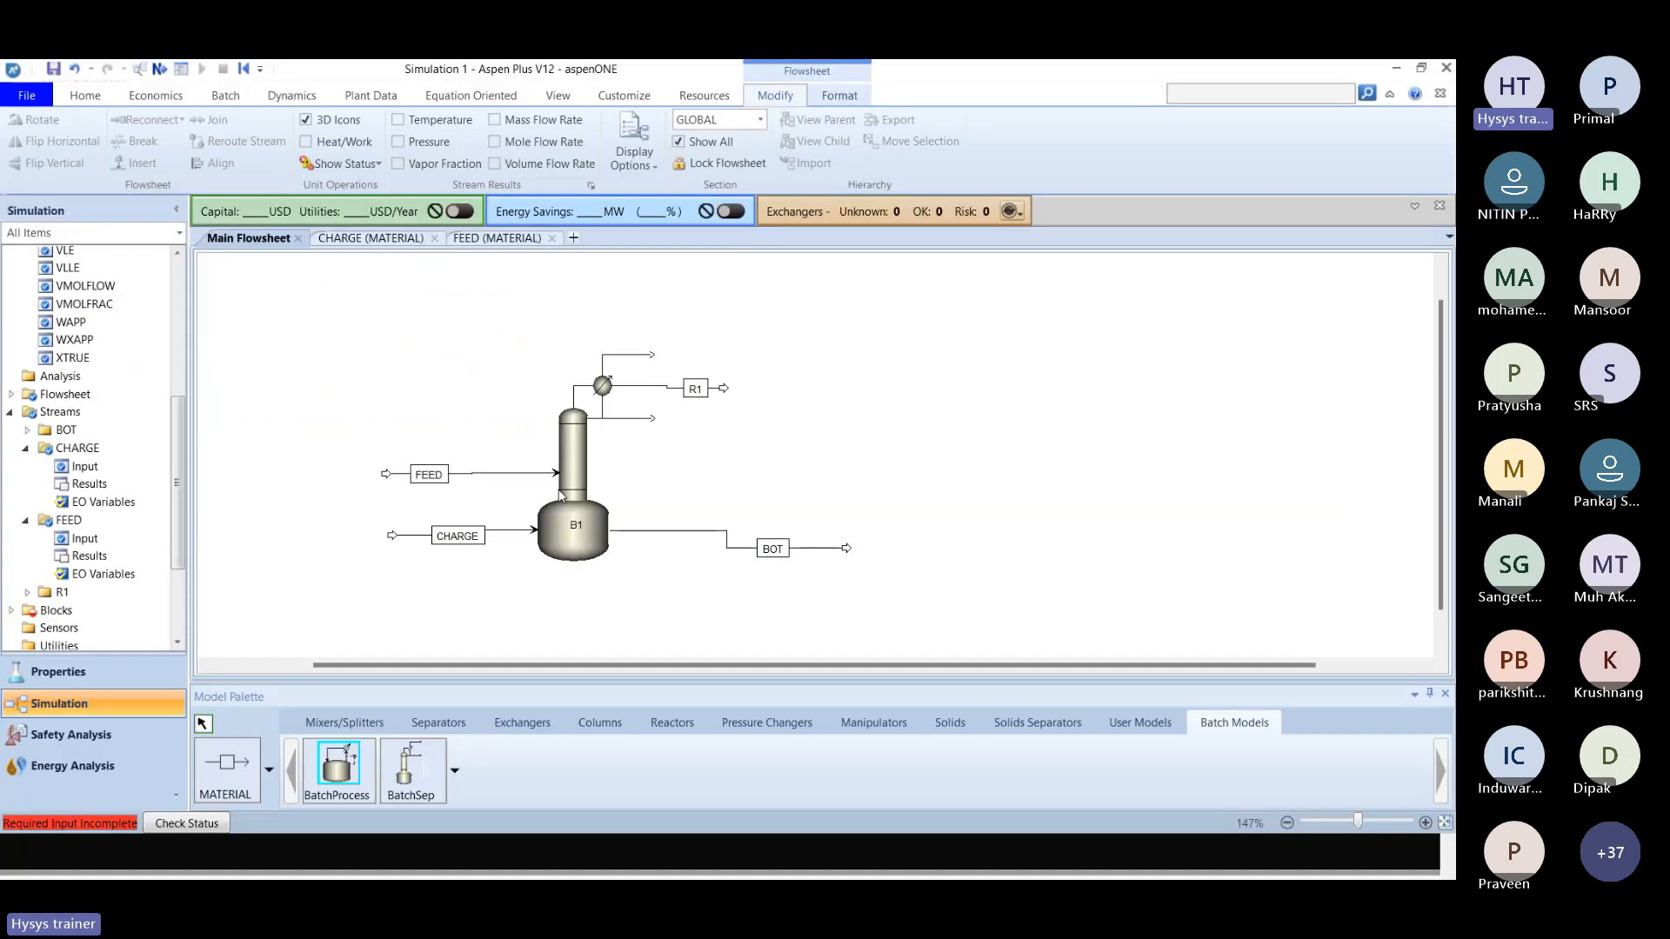
key("alt+Tab")
key("alt+Tab")
scroll(557, 488, "up", 10)
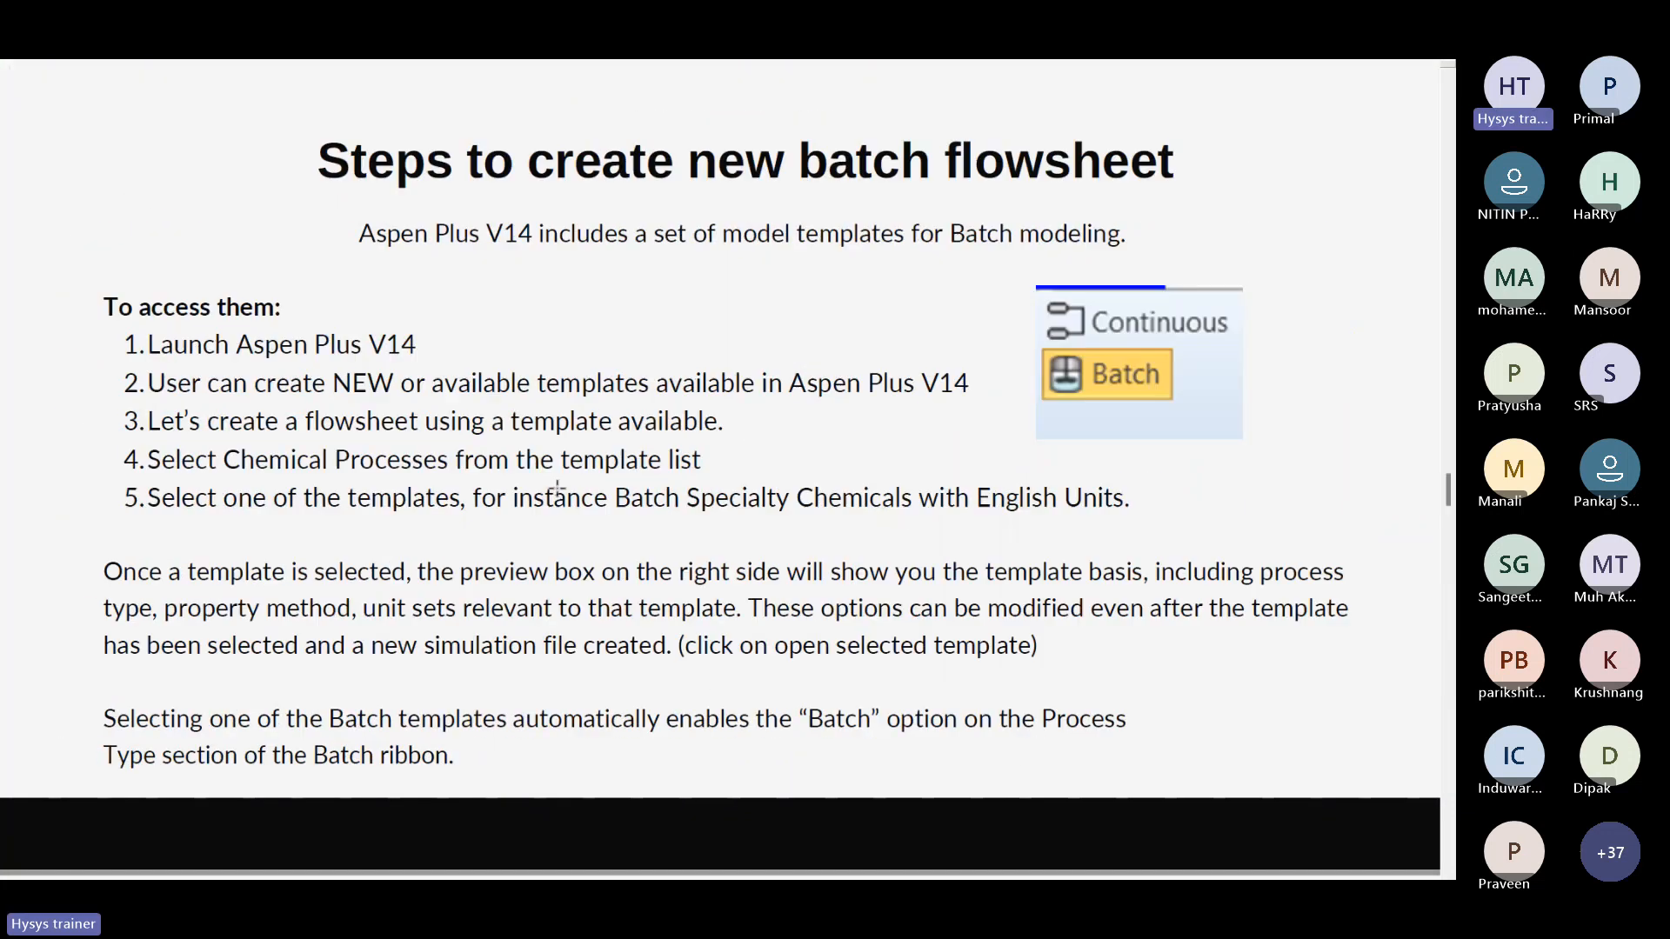
scroll(558, 488, "up", 10)
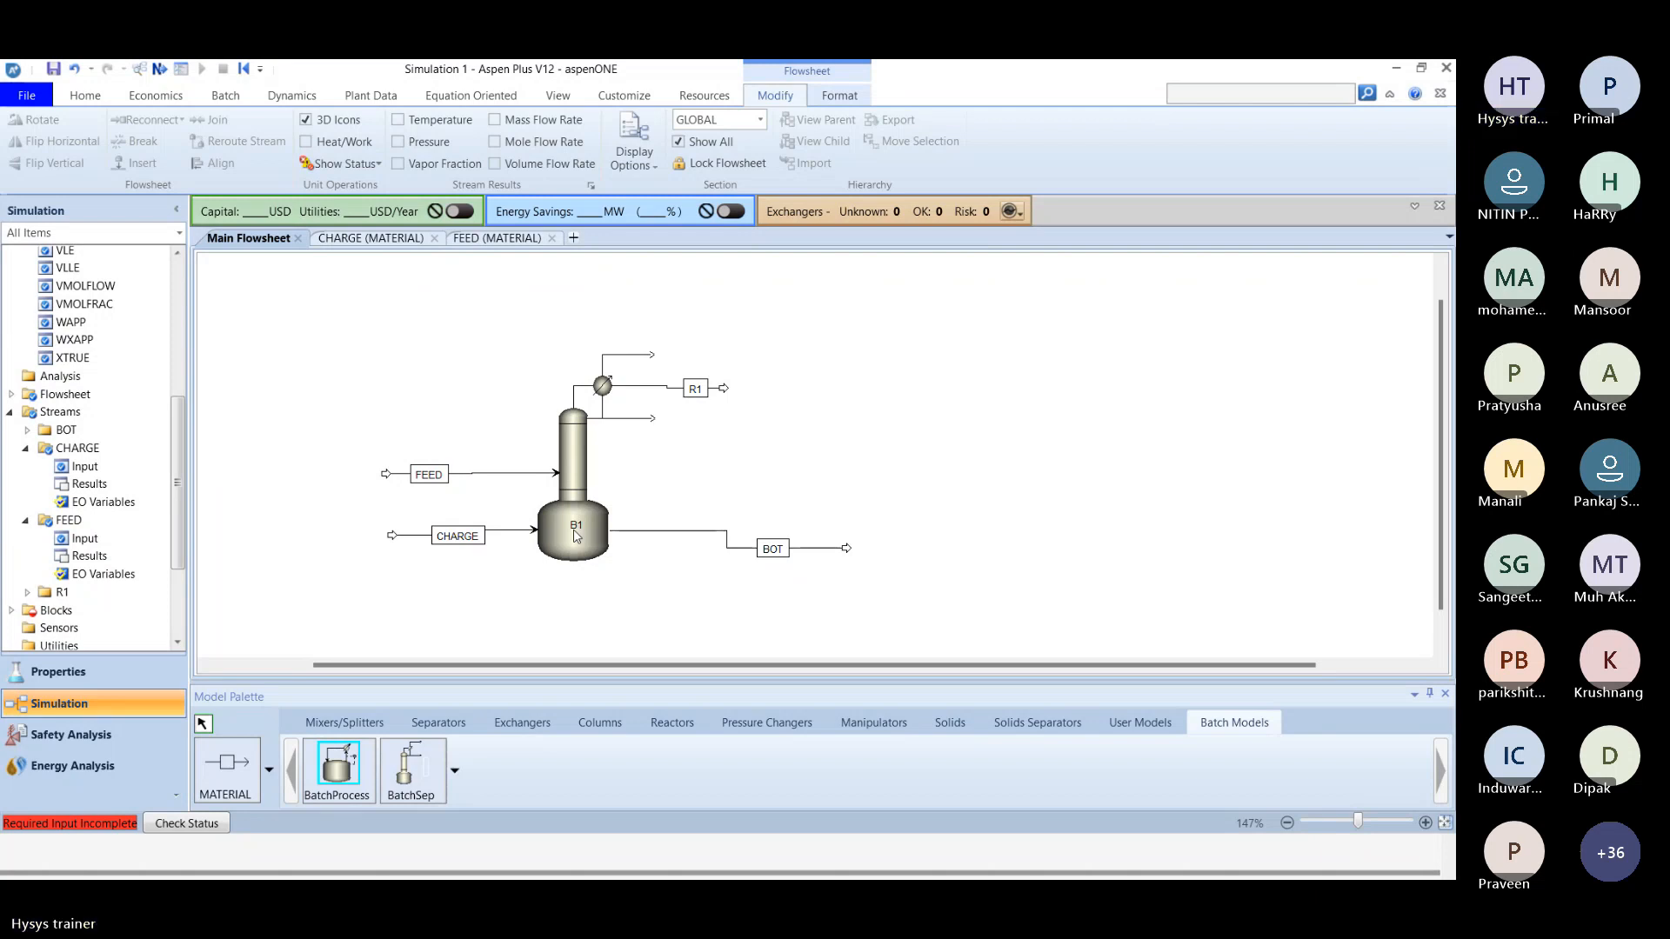
Switch to the Teams meeting, admit the participant waiting in the lobby, and return to the Aspen Plus flowsheet.
key("alt+Tab")
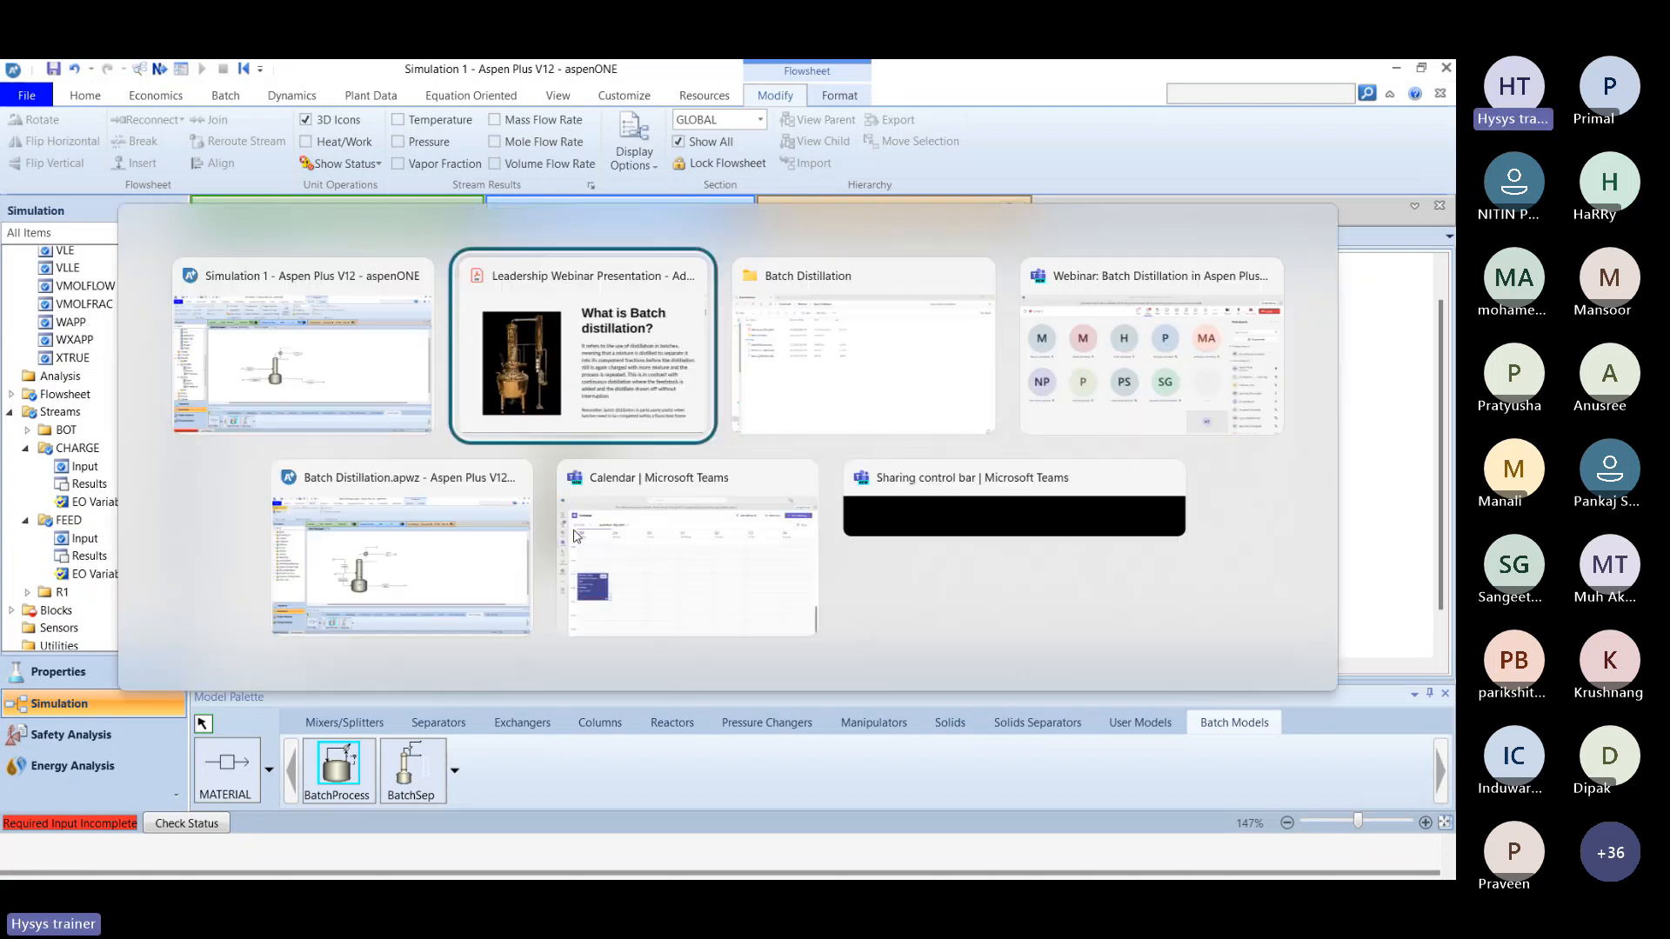
key("Tab")
key("Tab")
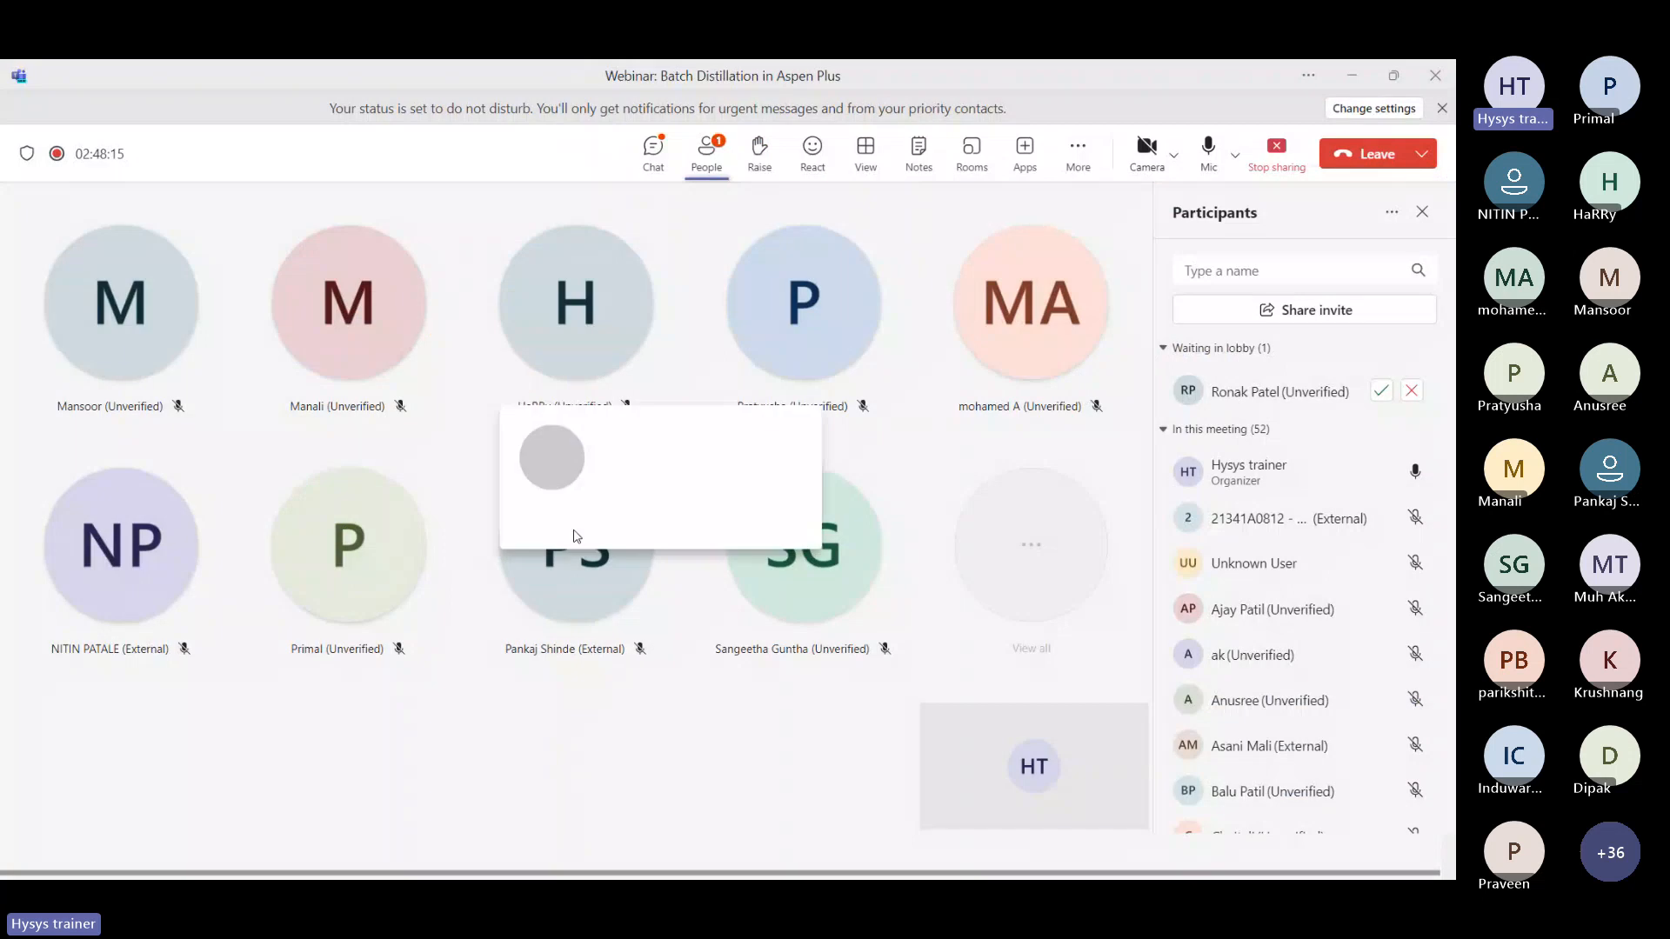
left_click(1380, 391)
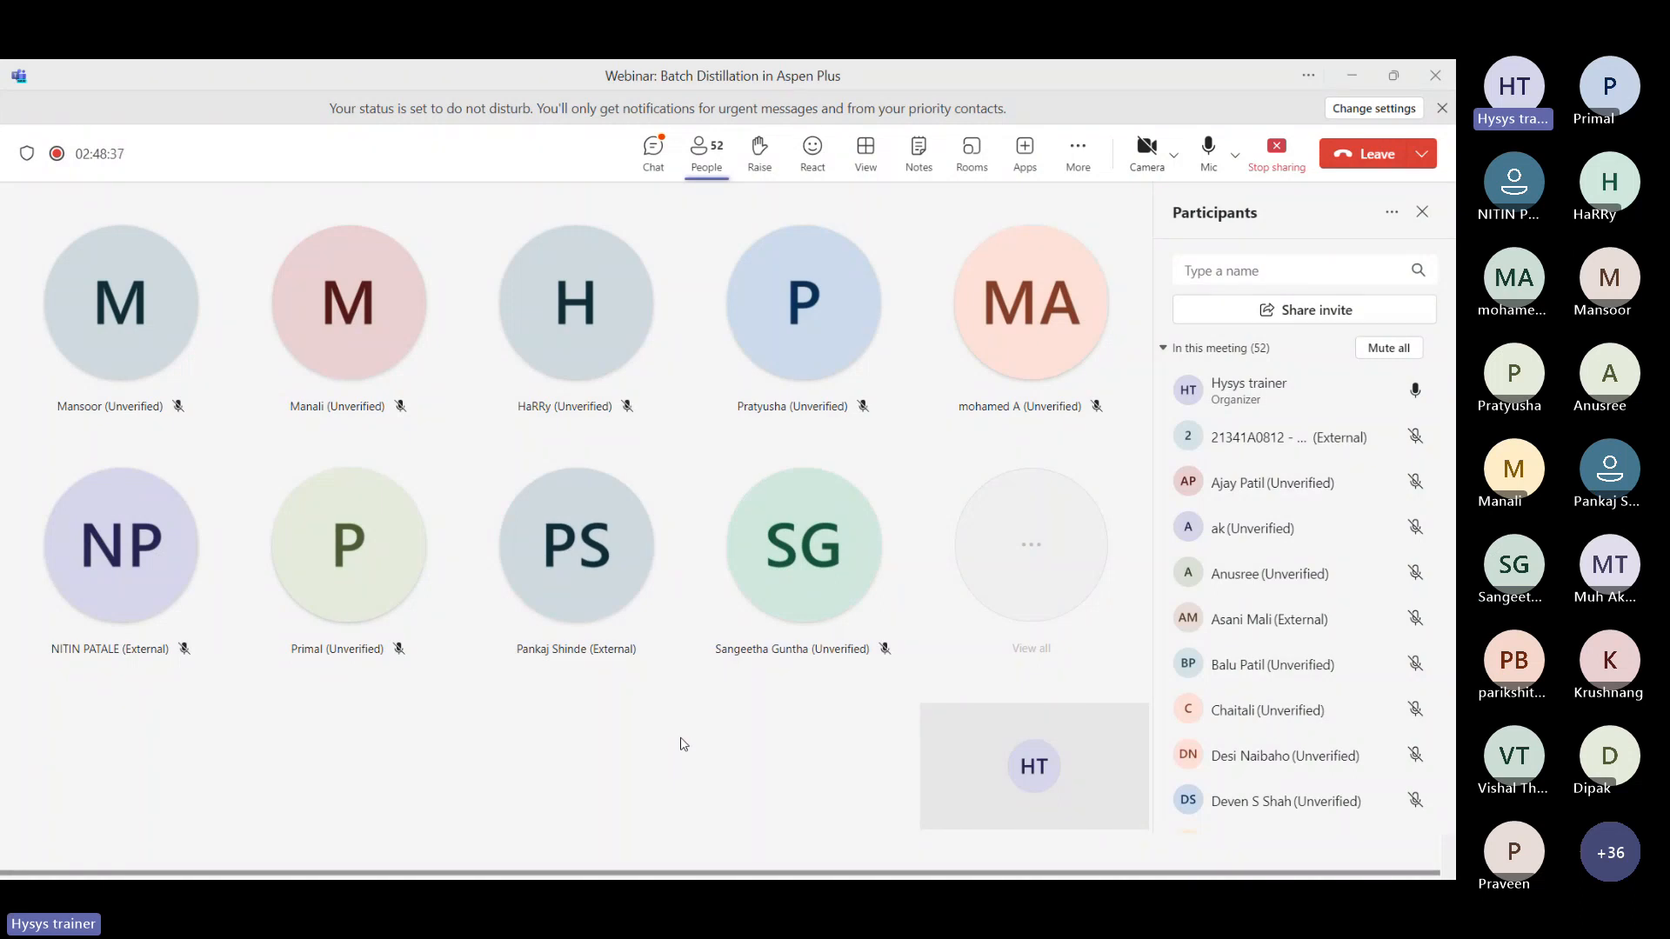
key("alt+Tab")
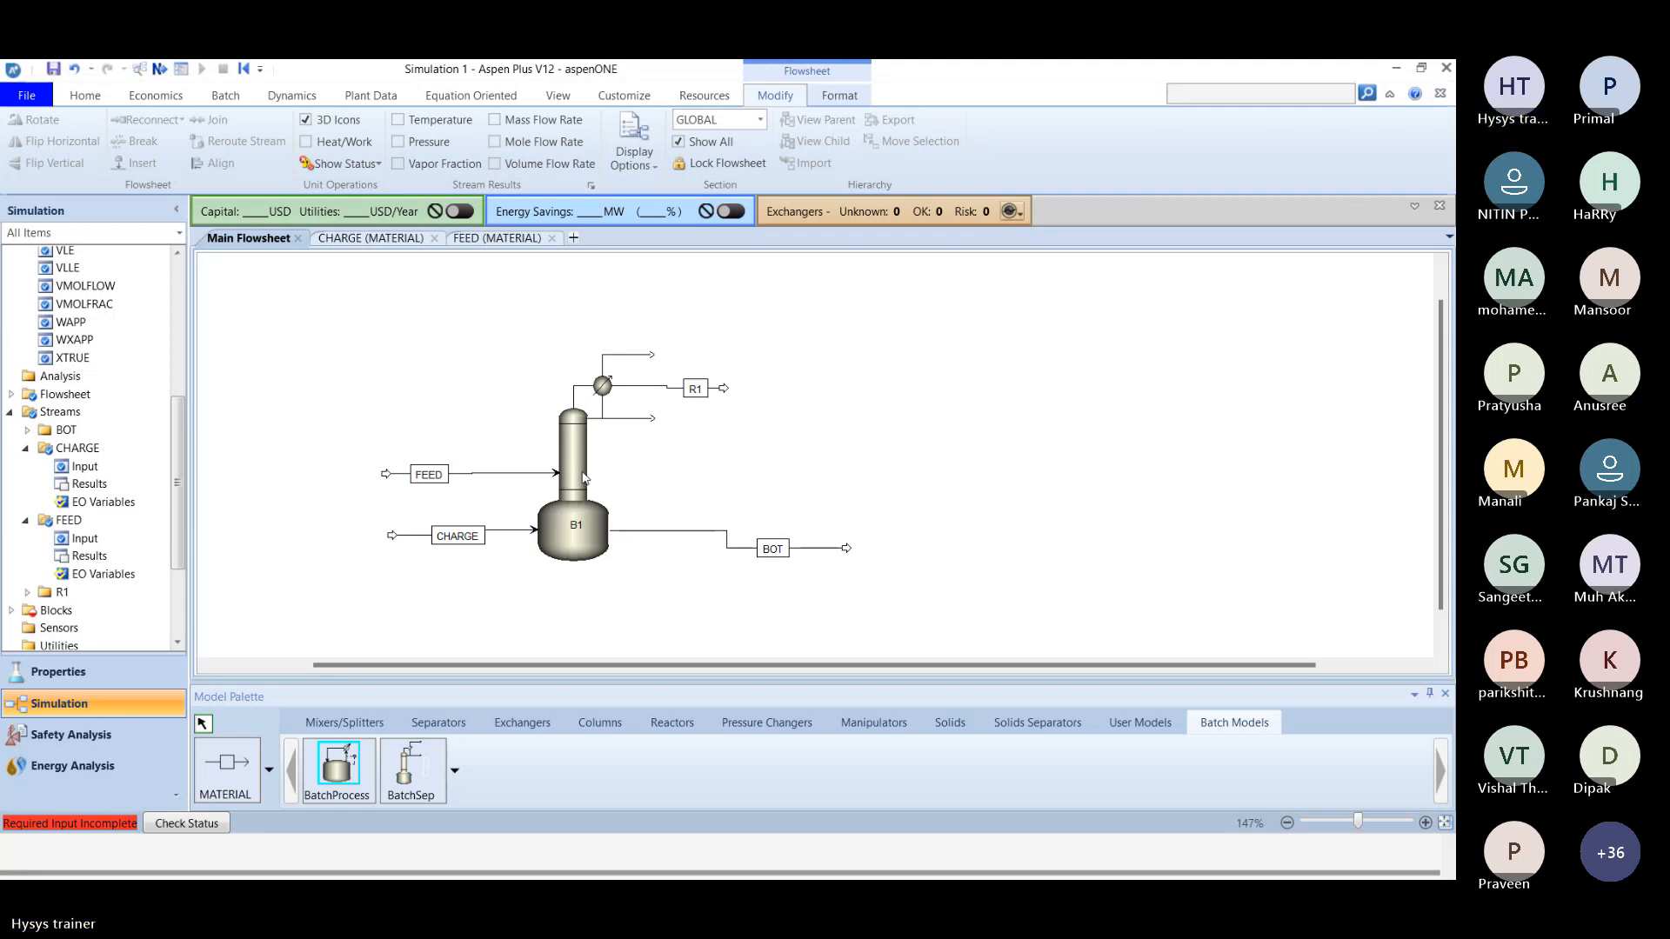
Review the solution slides for the BatchSep form and Configuration specifications, checking the flowsheet and the Teams meeting in between.
key("alt+Tab")
key("alt+Tab")
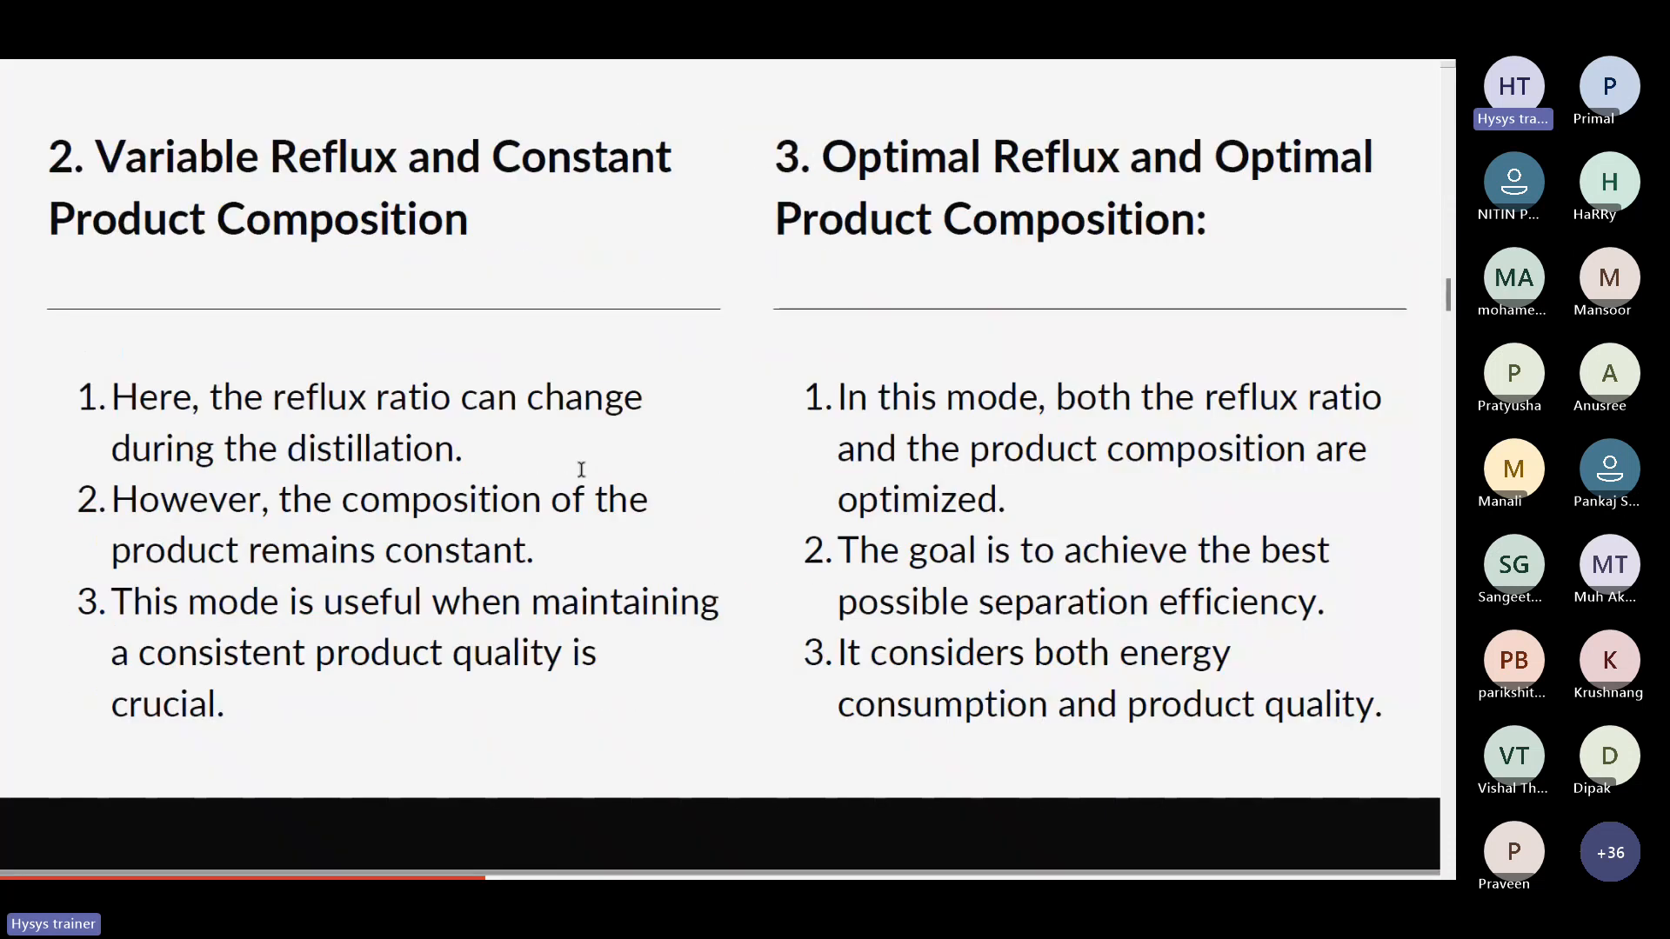
scroll(581, 470, "down", 5)
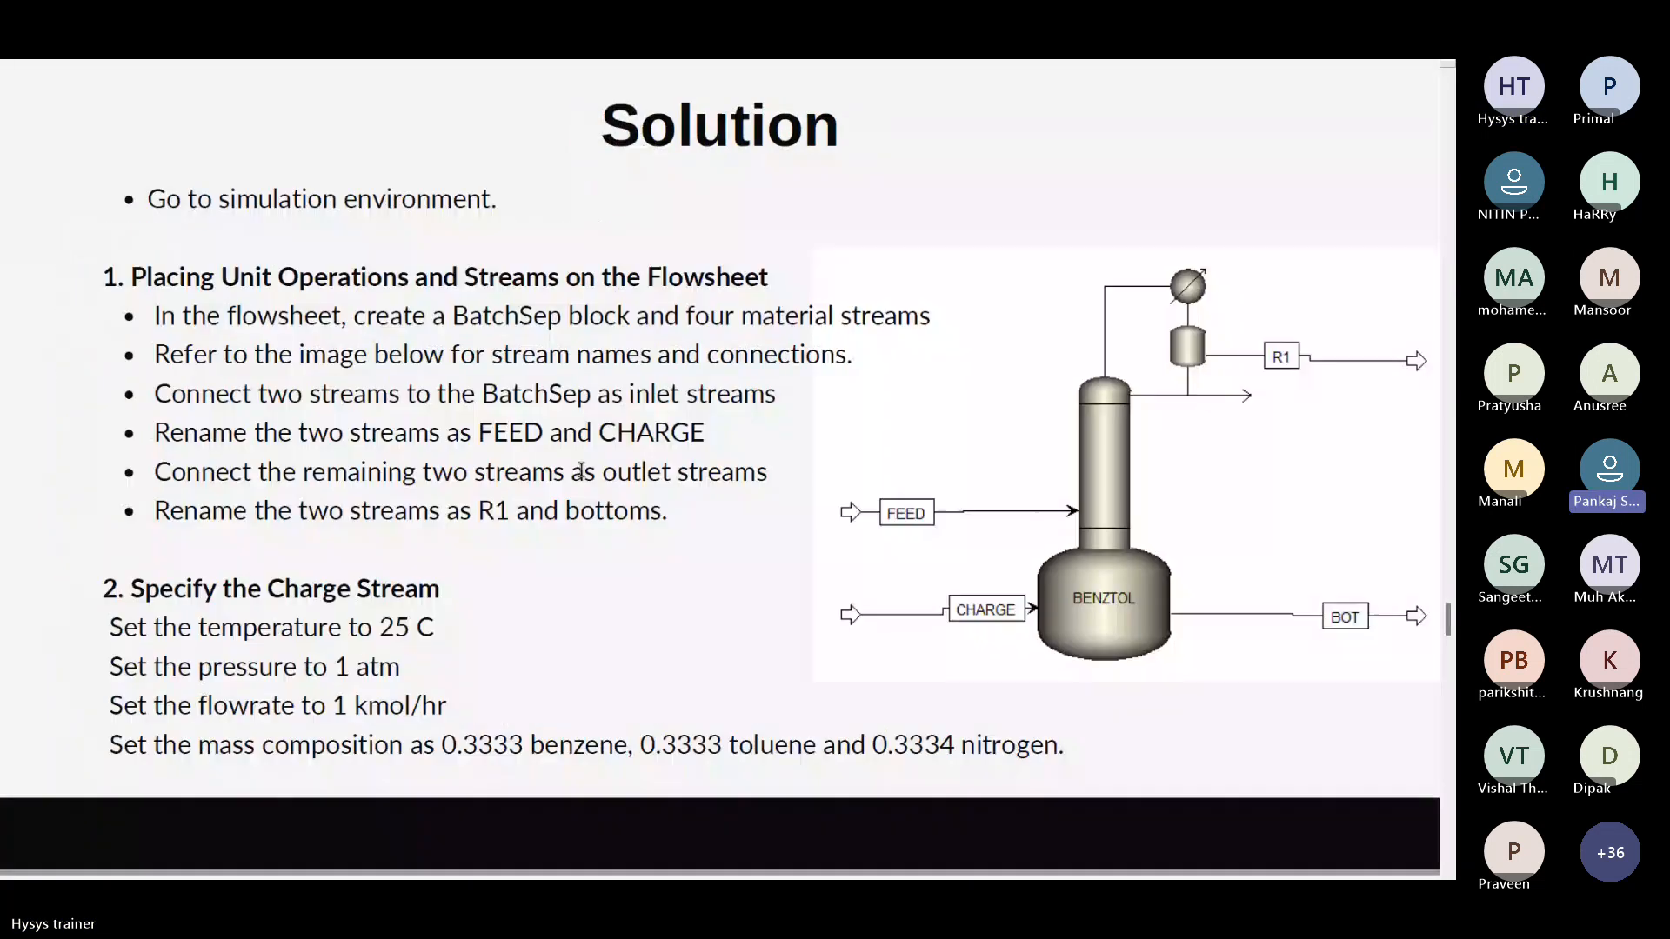
scroll(581, 470, "down", 3)
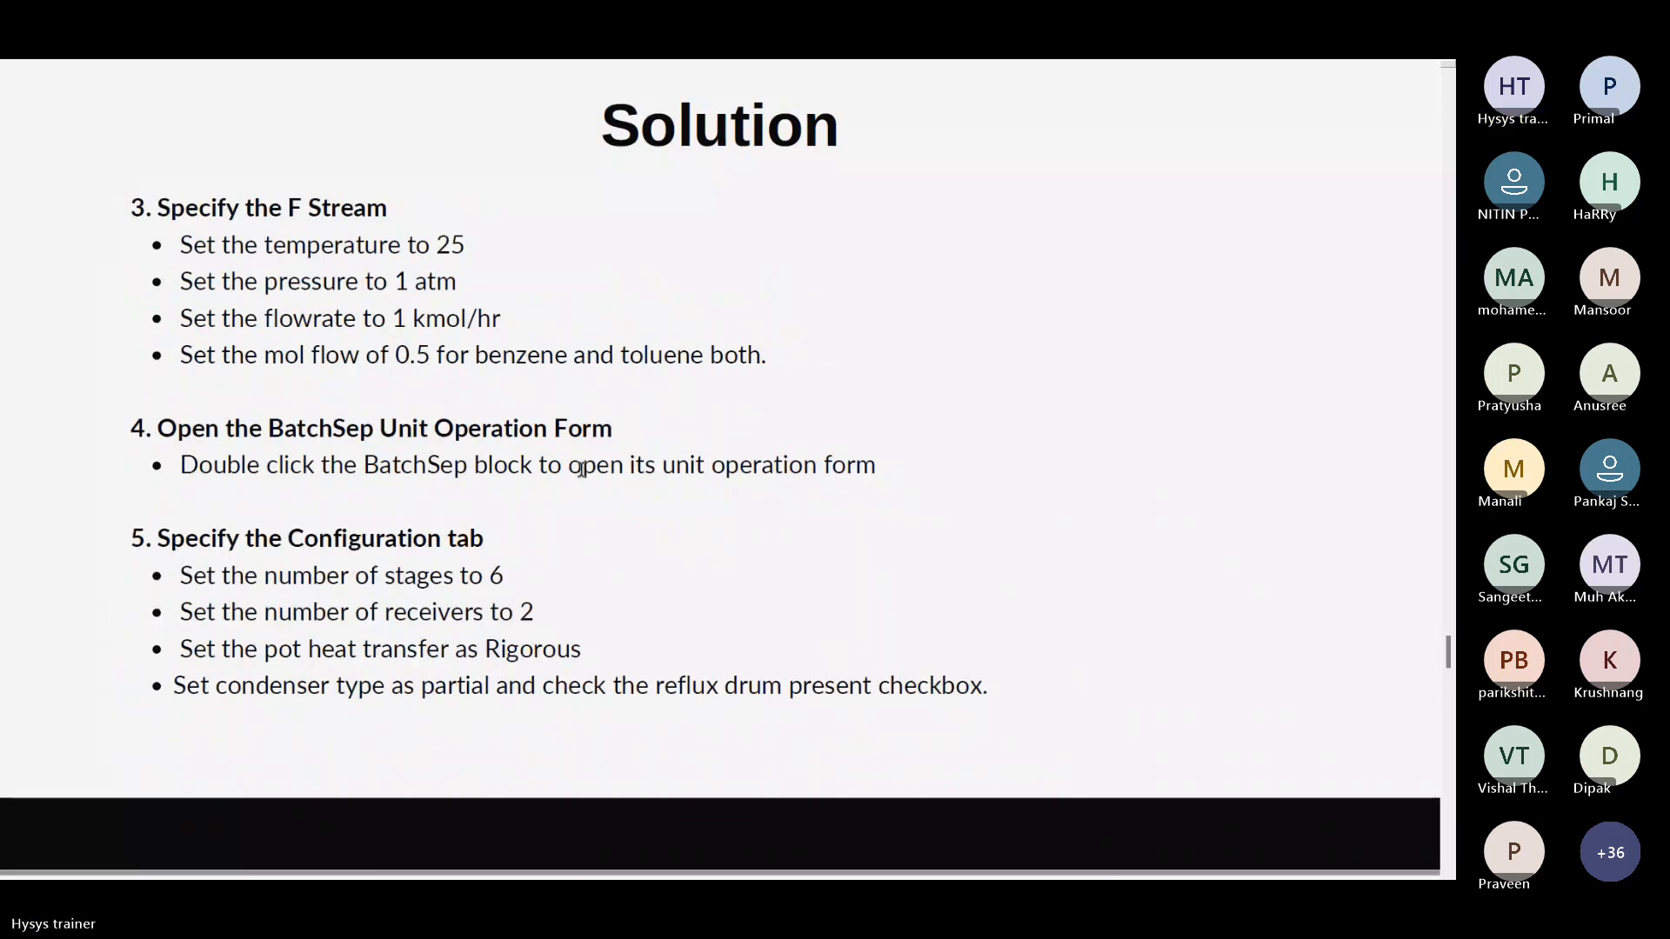
key("alt+Tab")
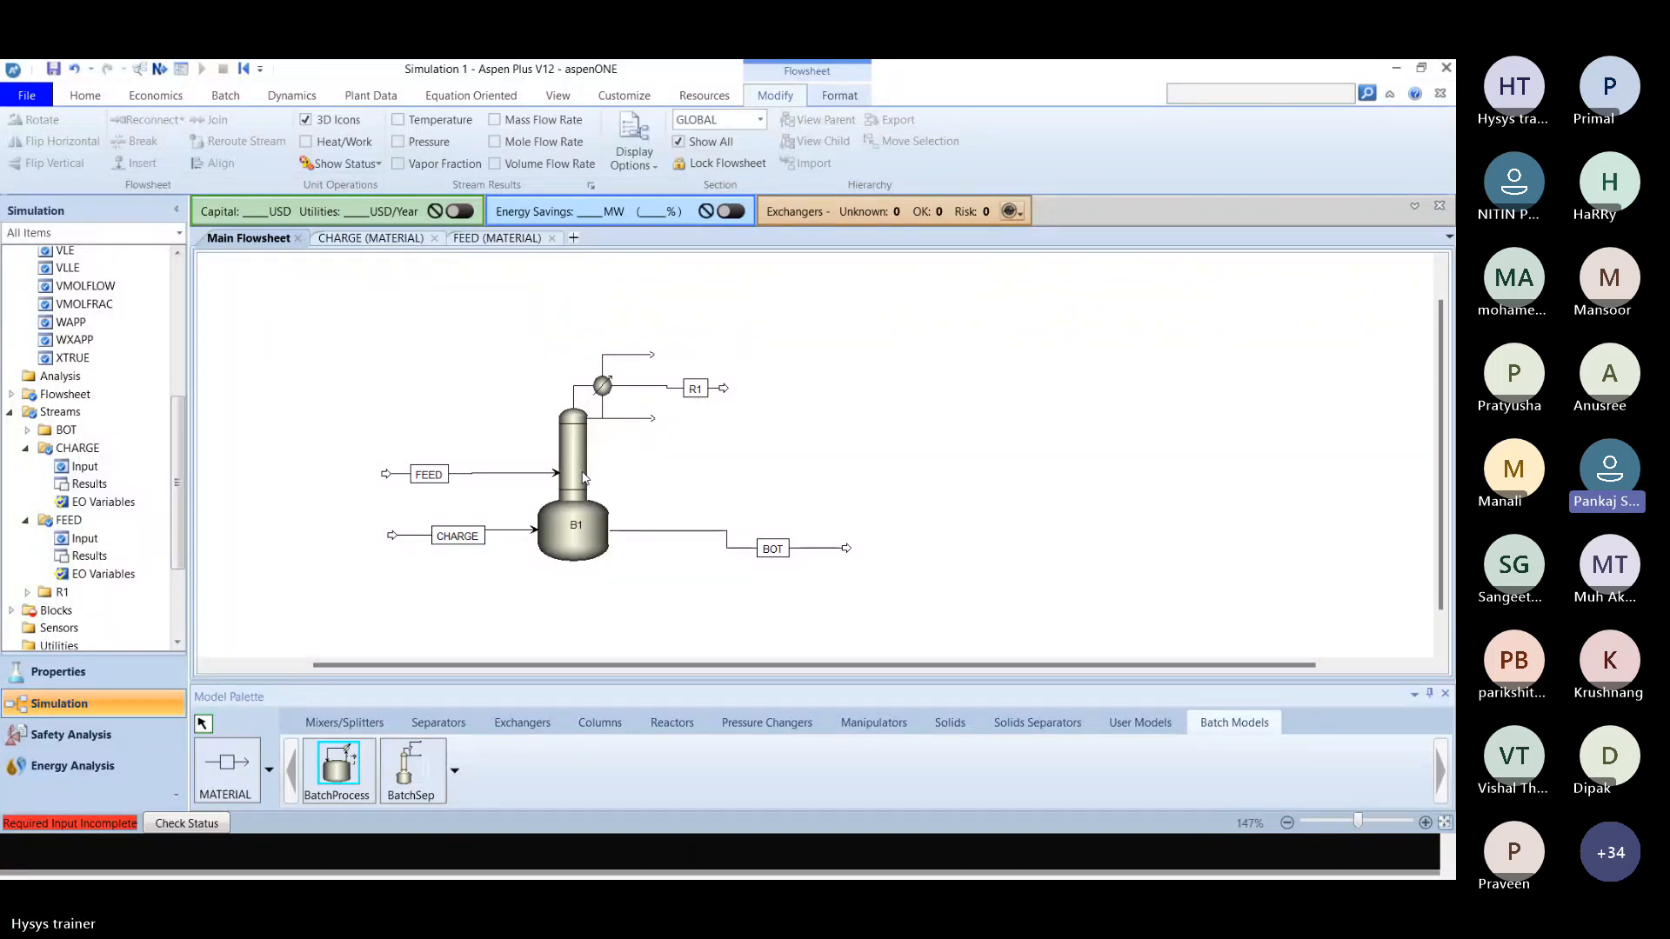
key("alt+Tab")
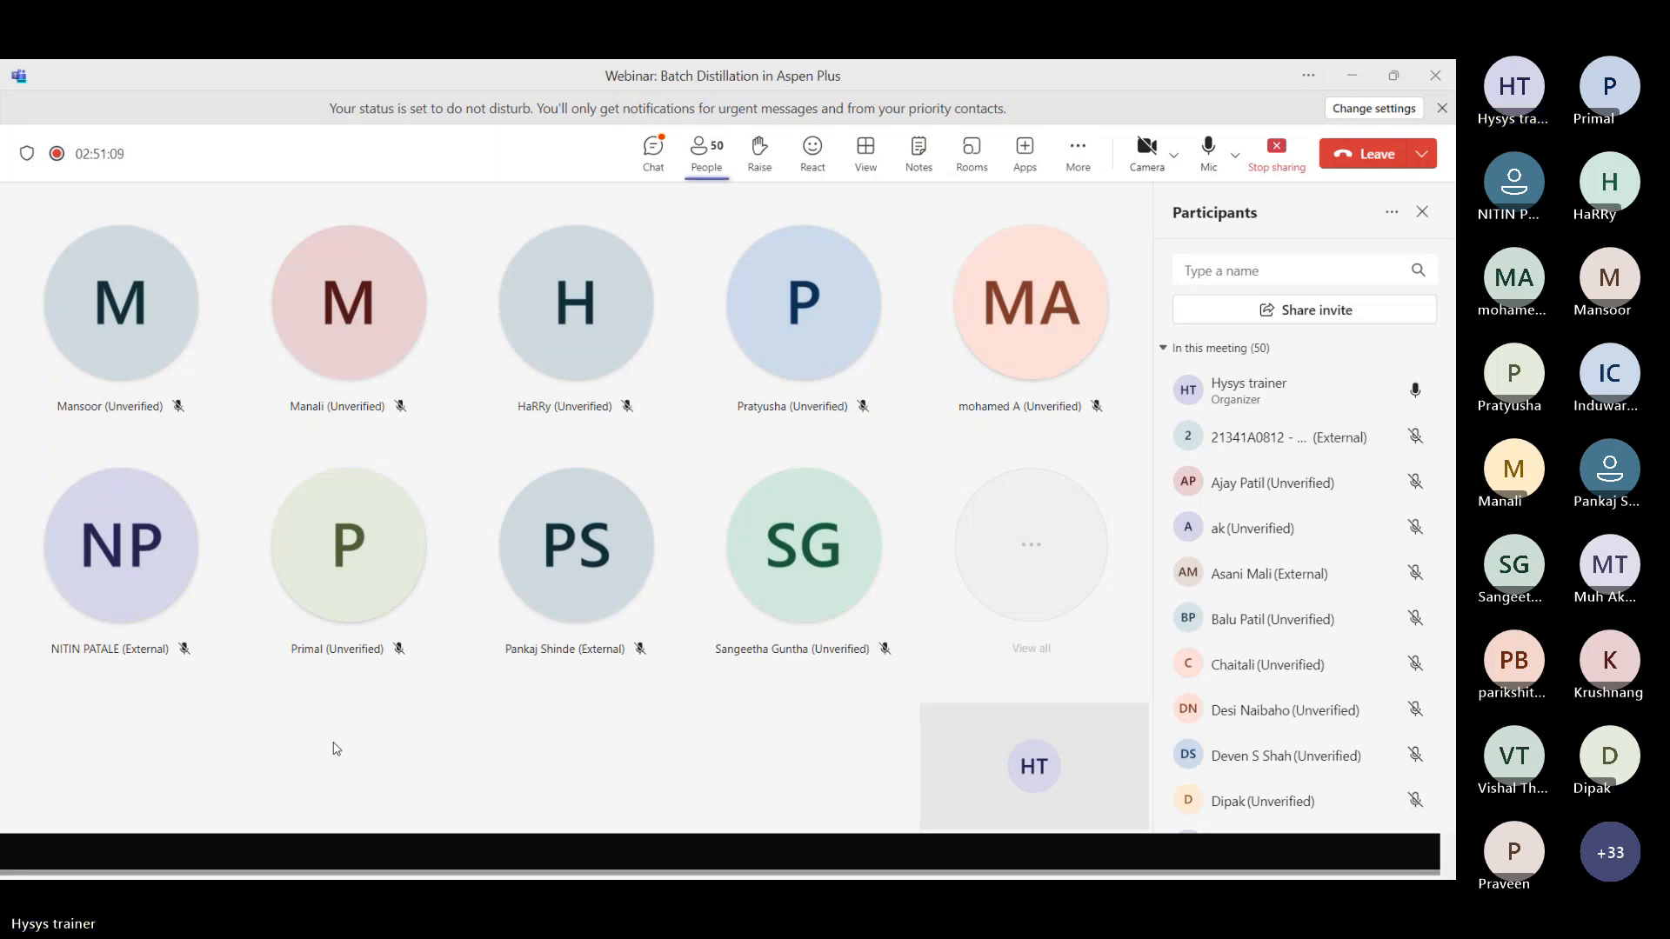
key("alt+Tab")
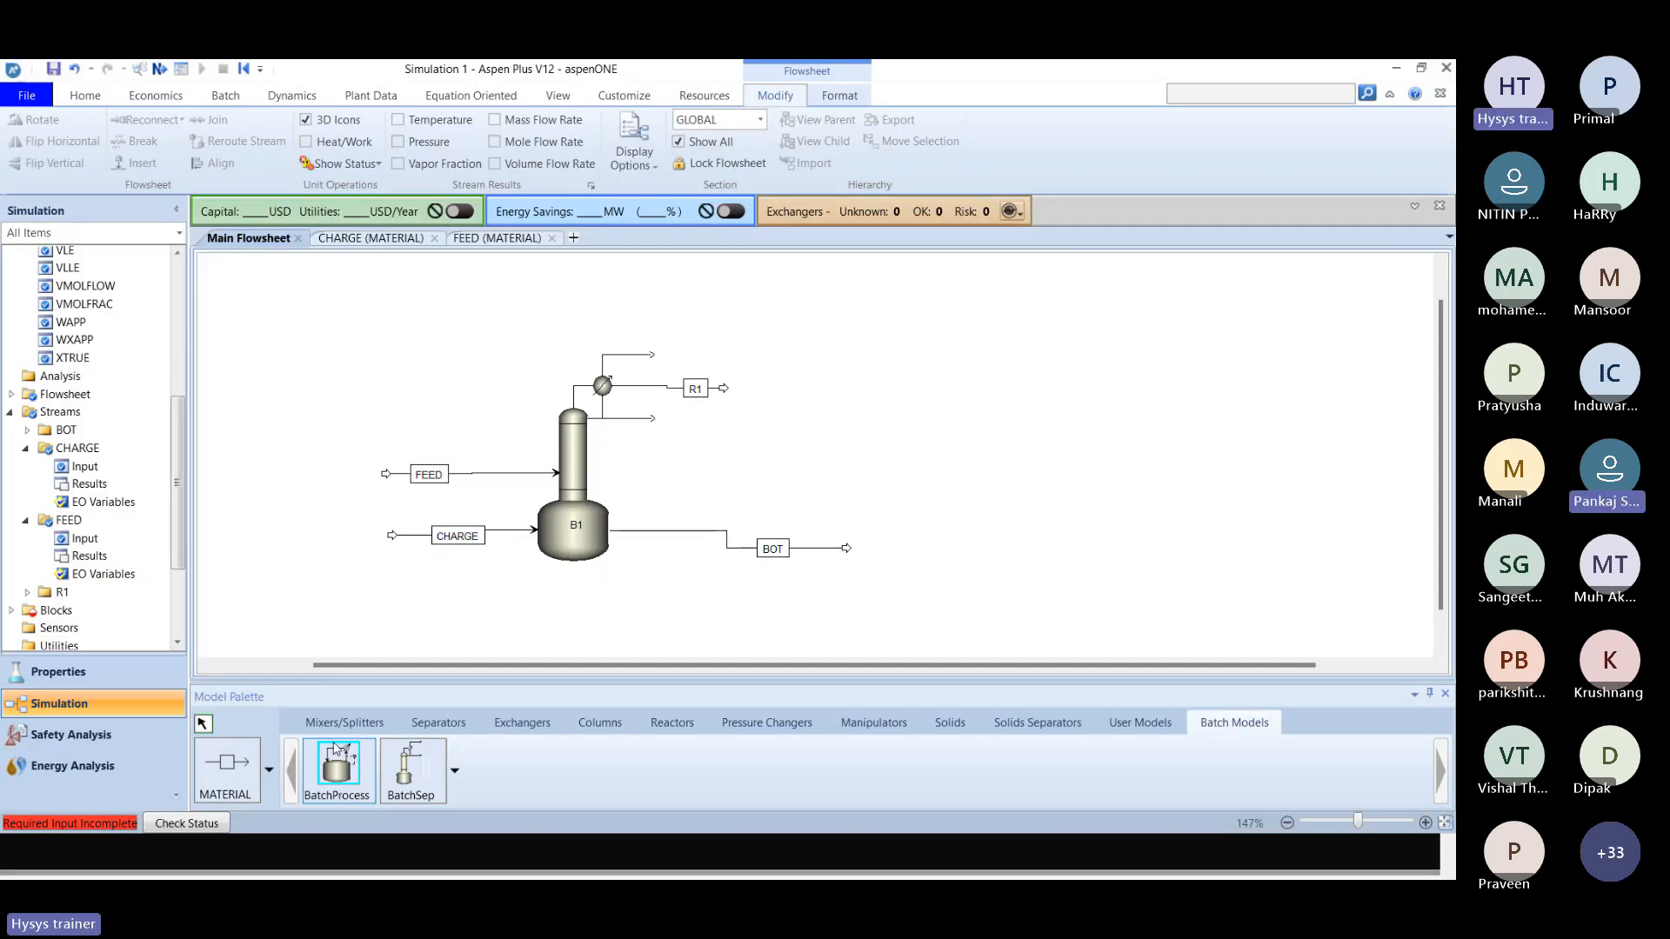
key("alt+Tab")
key("Tab")
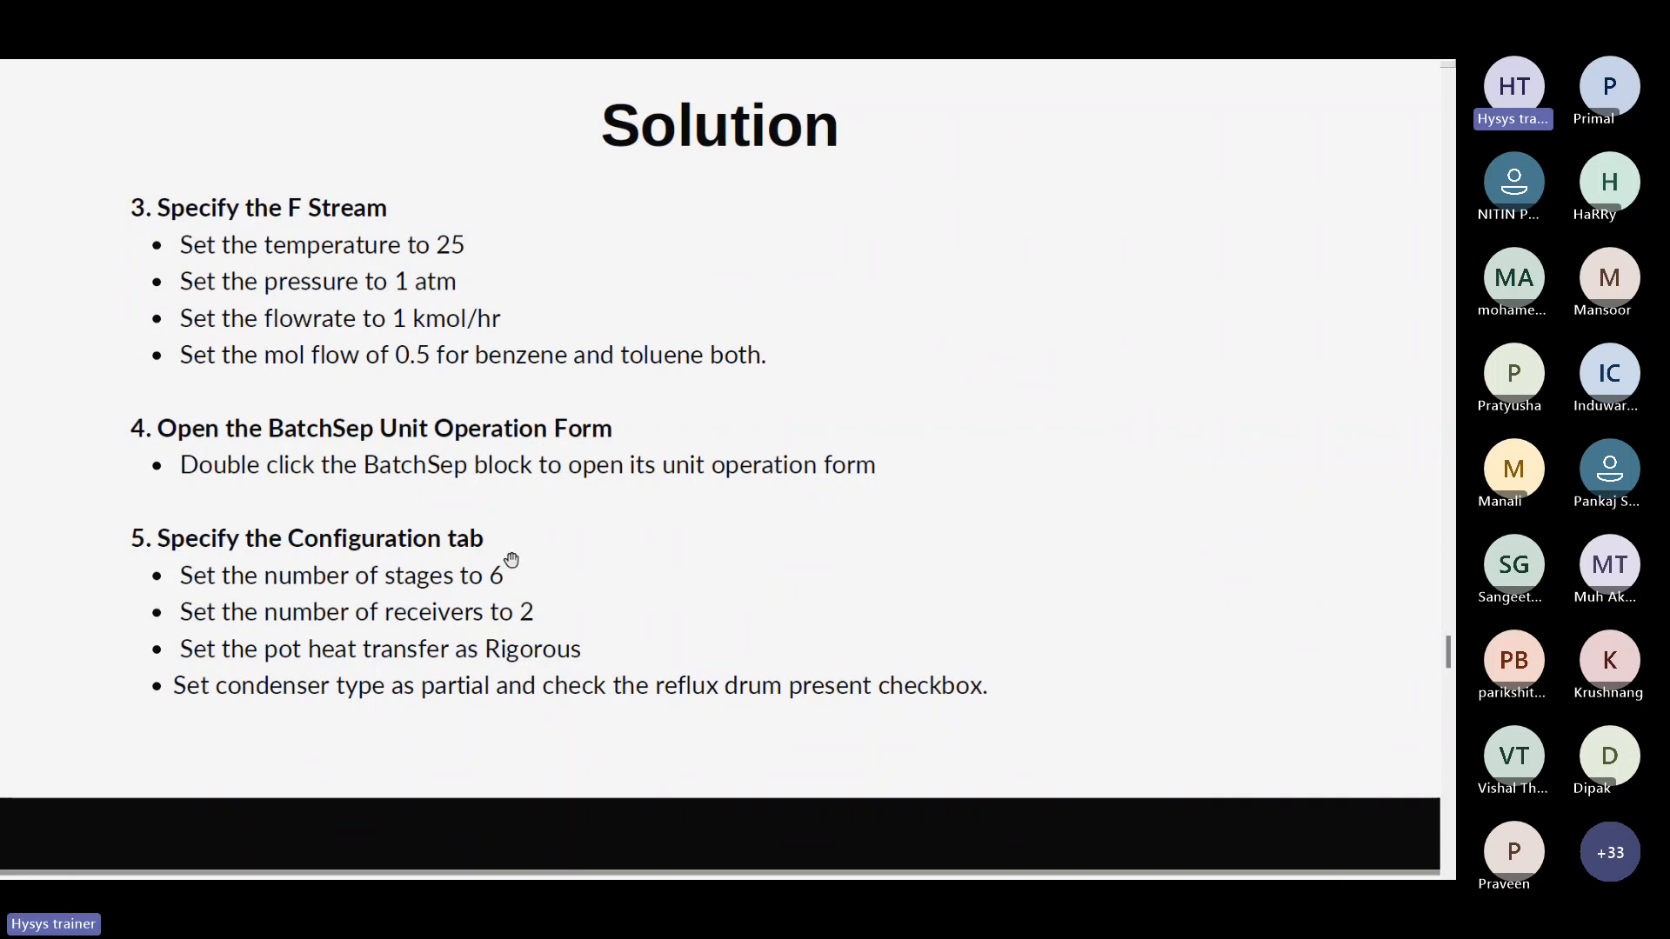
Open the B1 BatchSep block's form from the flowsheet, check the slides, and set the number of stages to 6.
key("alt+Tab")
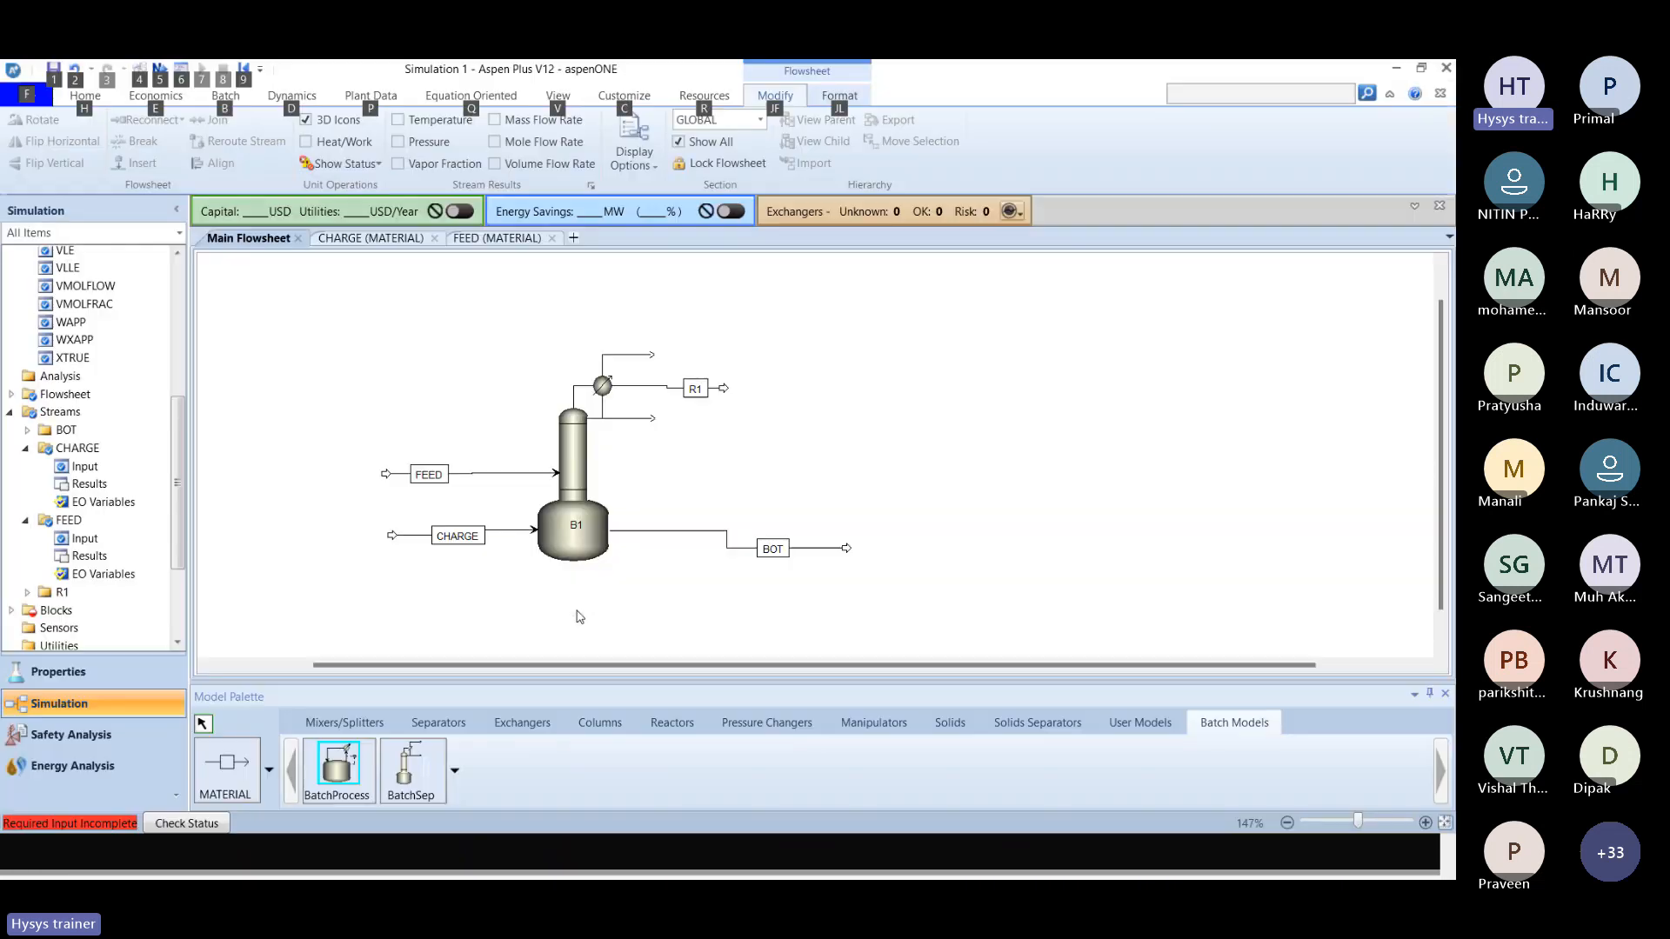
double_click(559, 533)
key("alt+Tab")
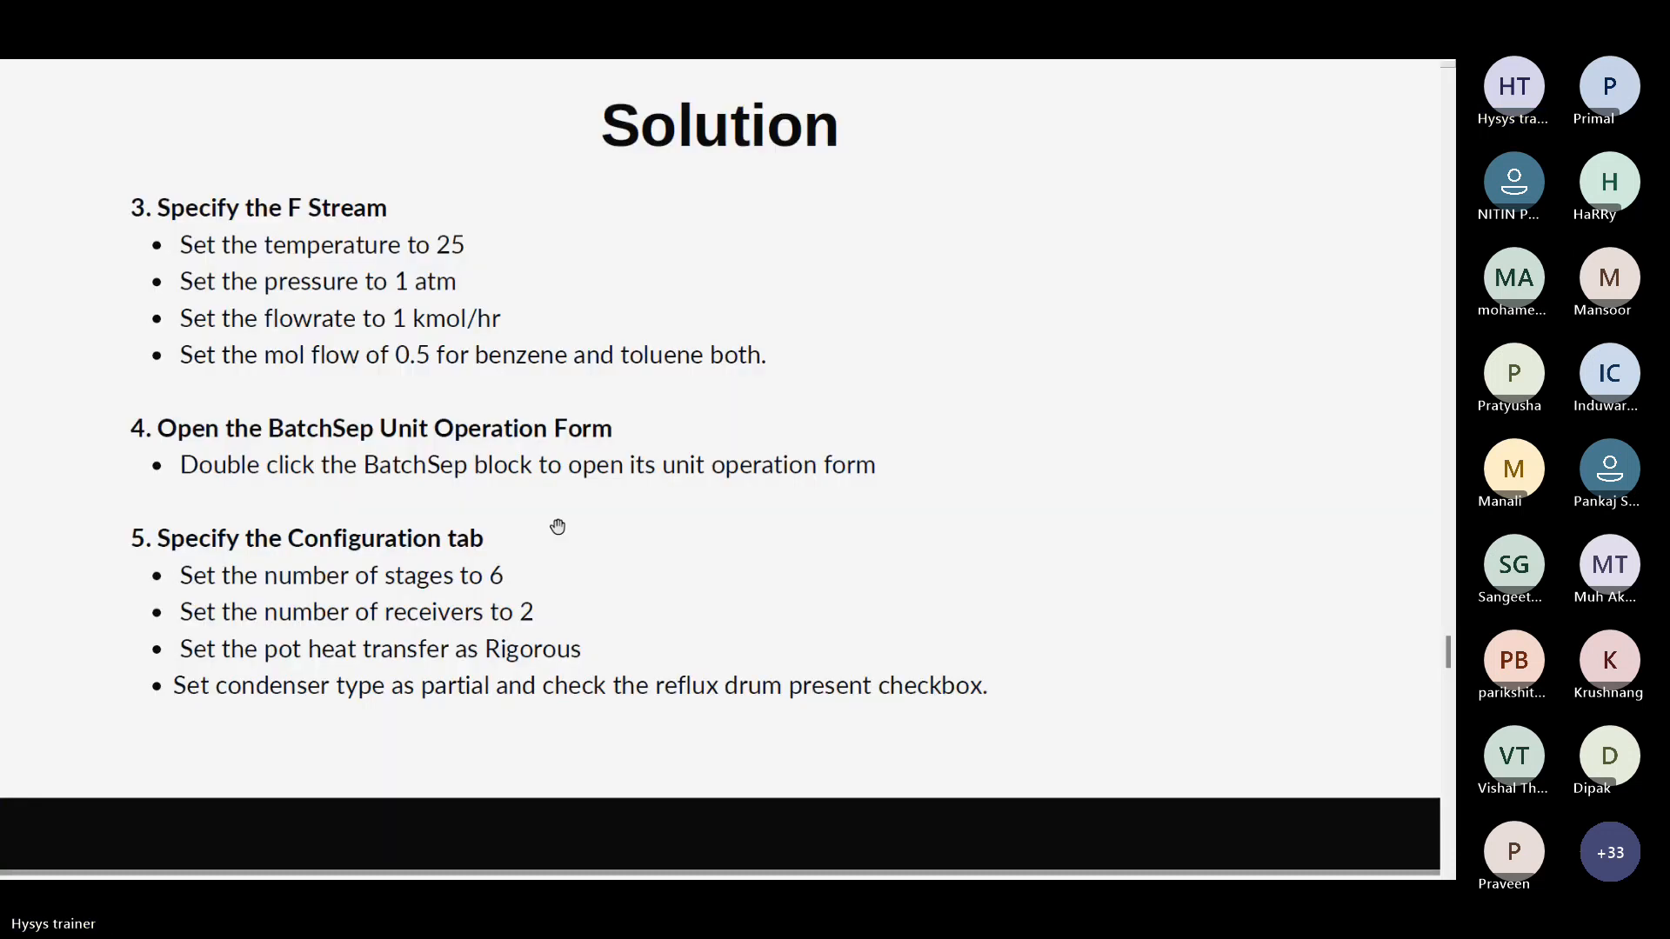
key("alt+Tab")
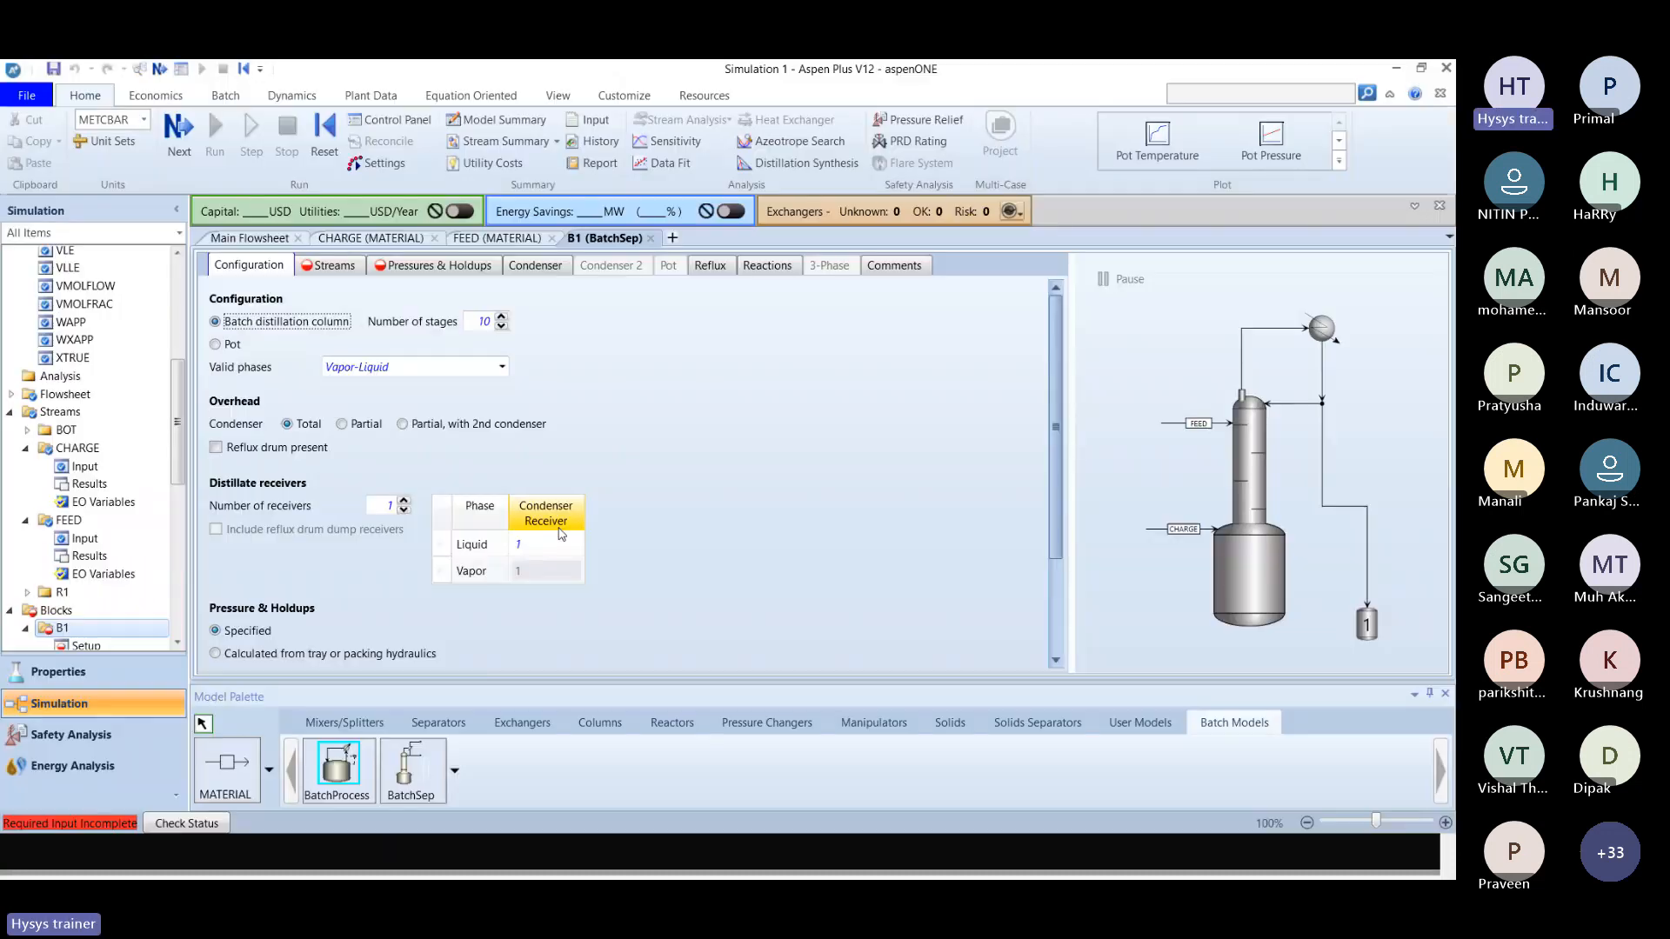
left_click(486, 333)
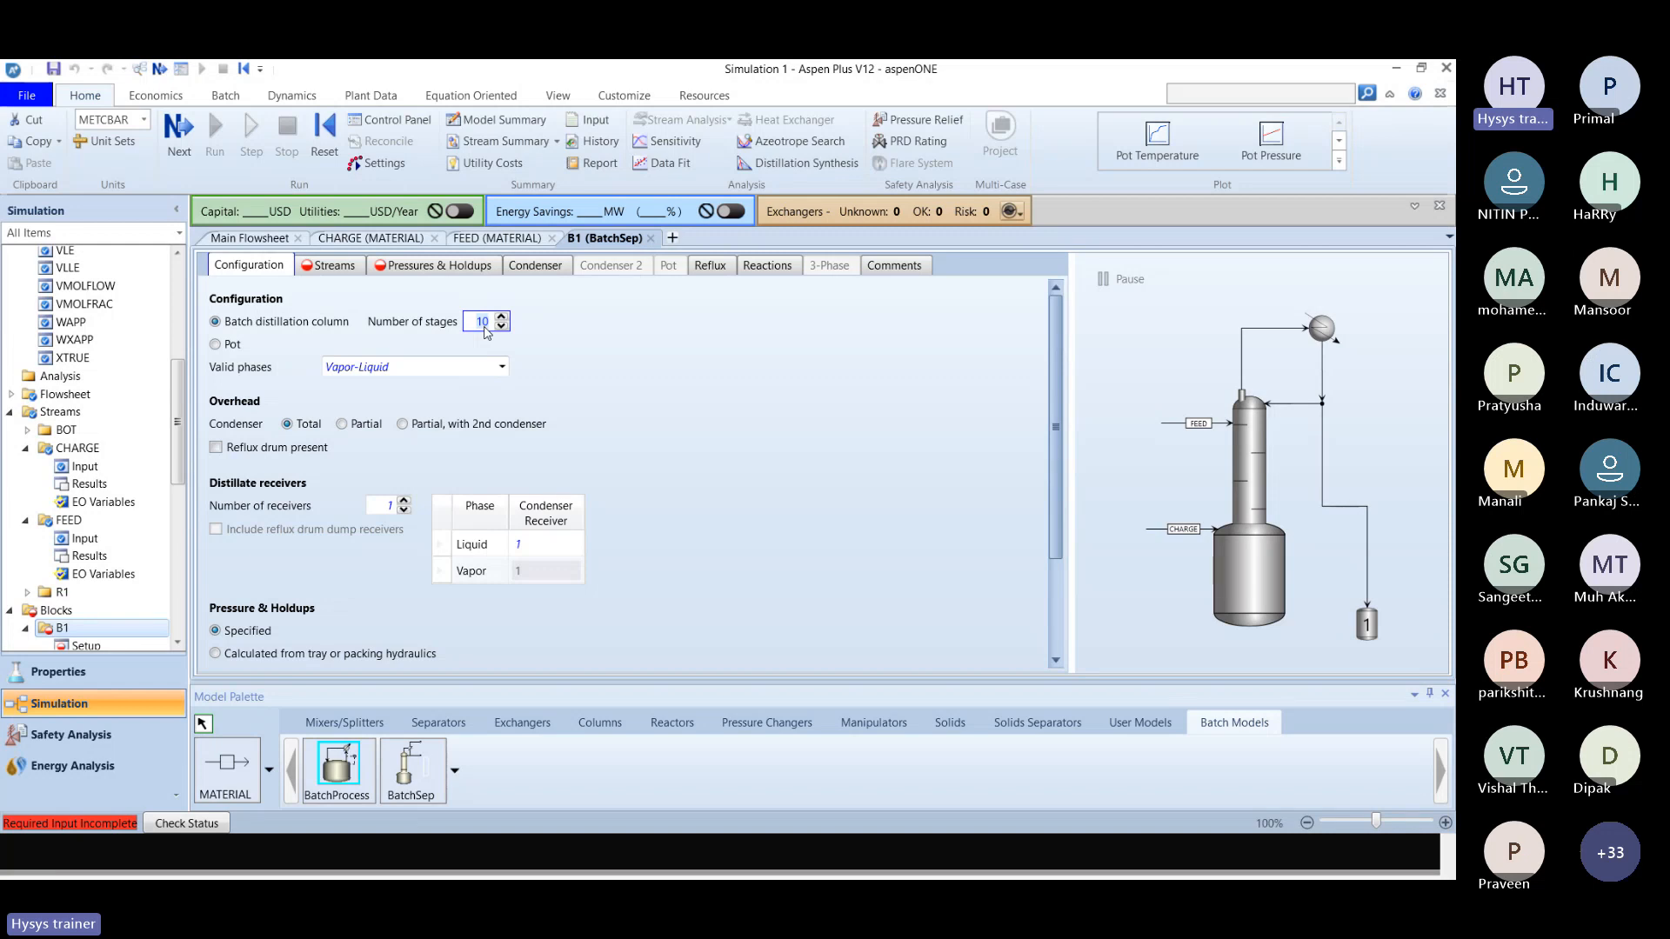
type("6")
key("Return")
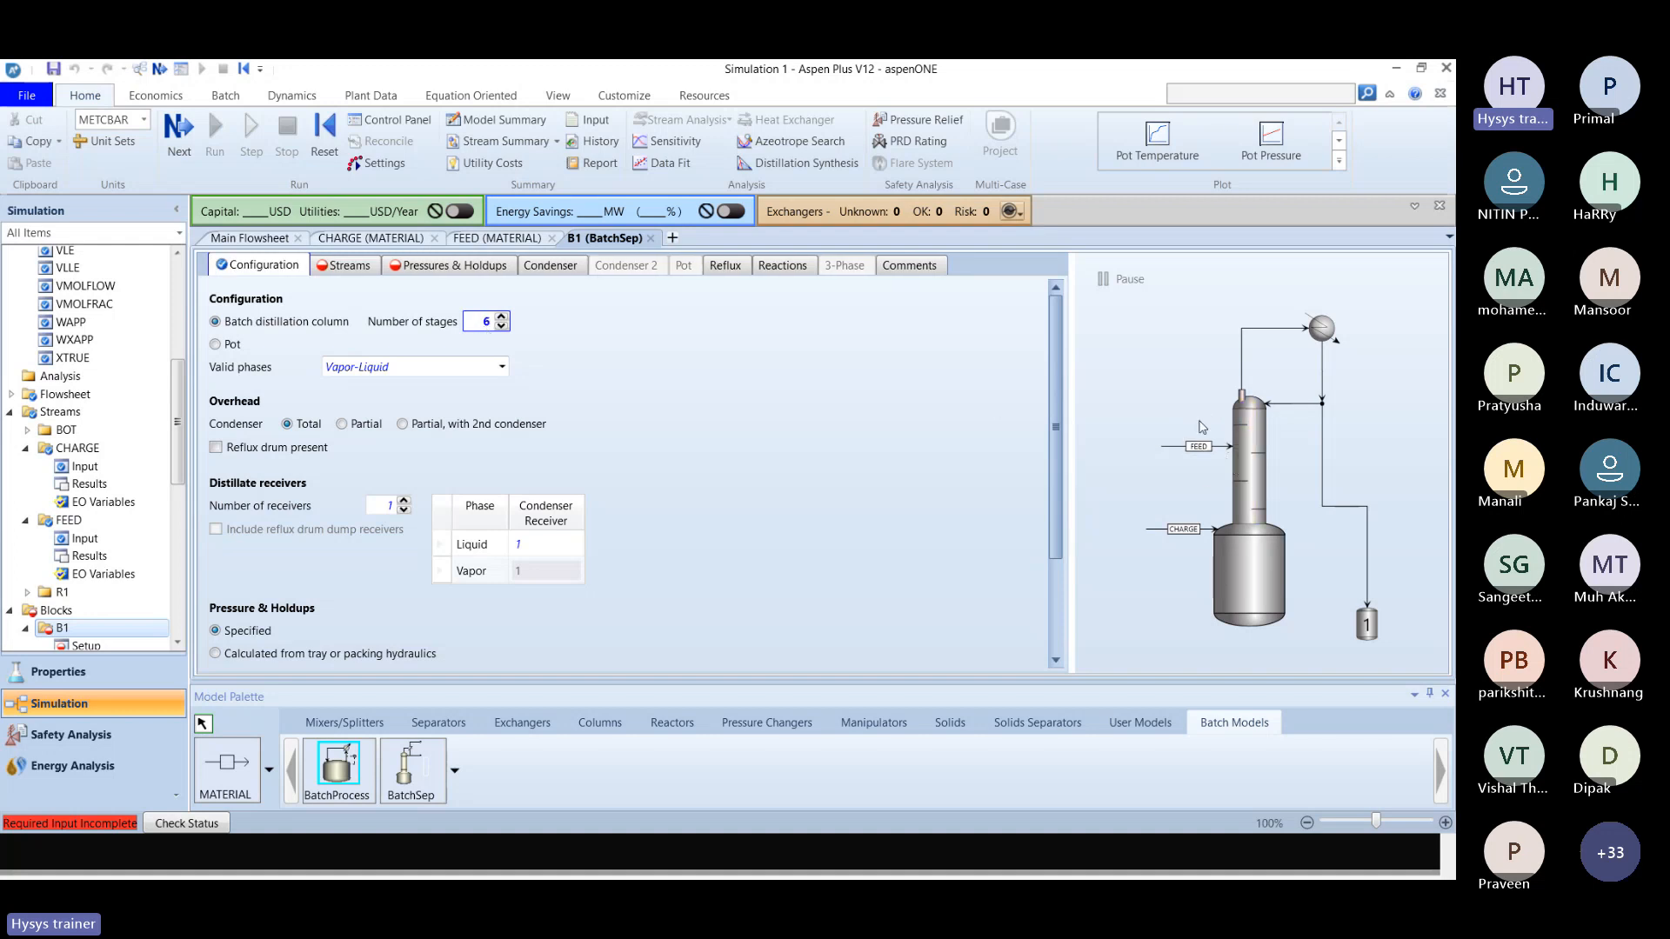
Try 10 stages for the B1 column to compare the feed position in the diagram, and restore 6 stages.
type("10")
key("Return")
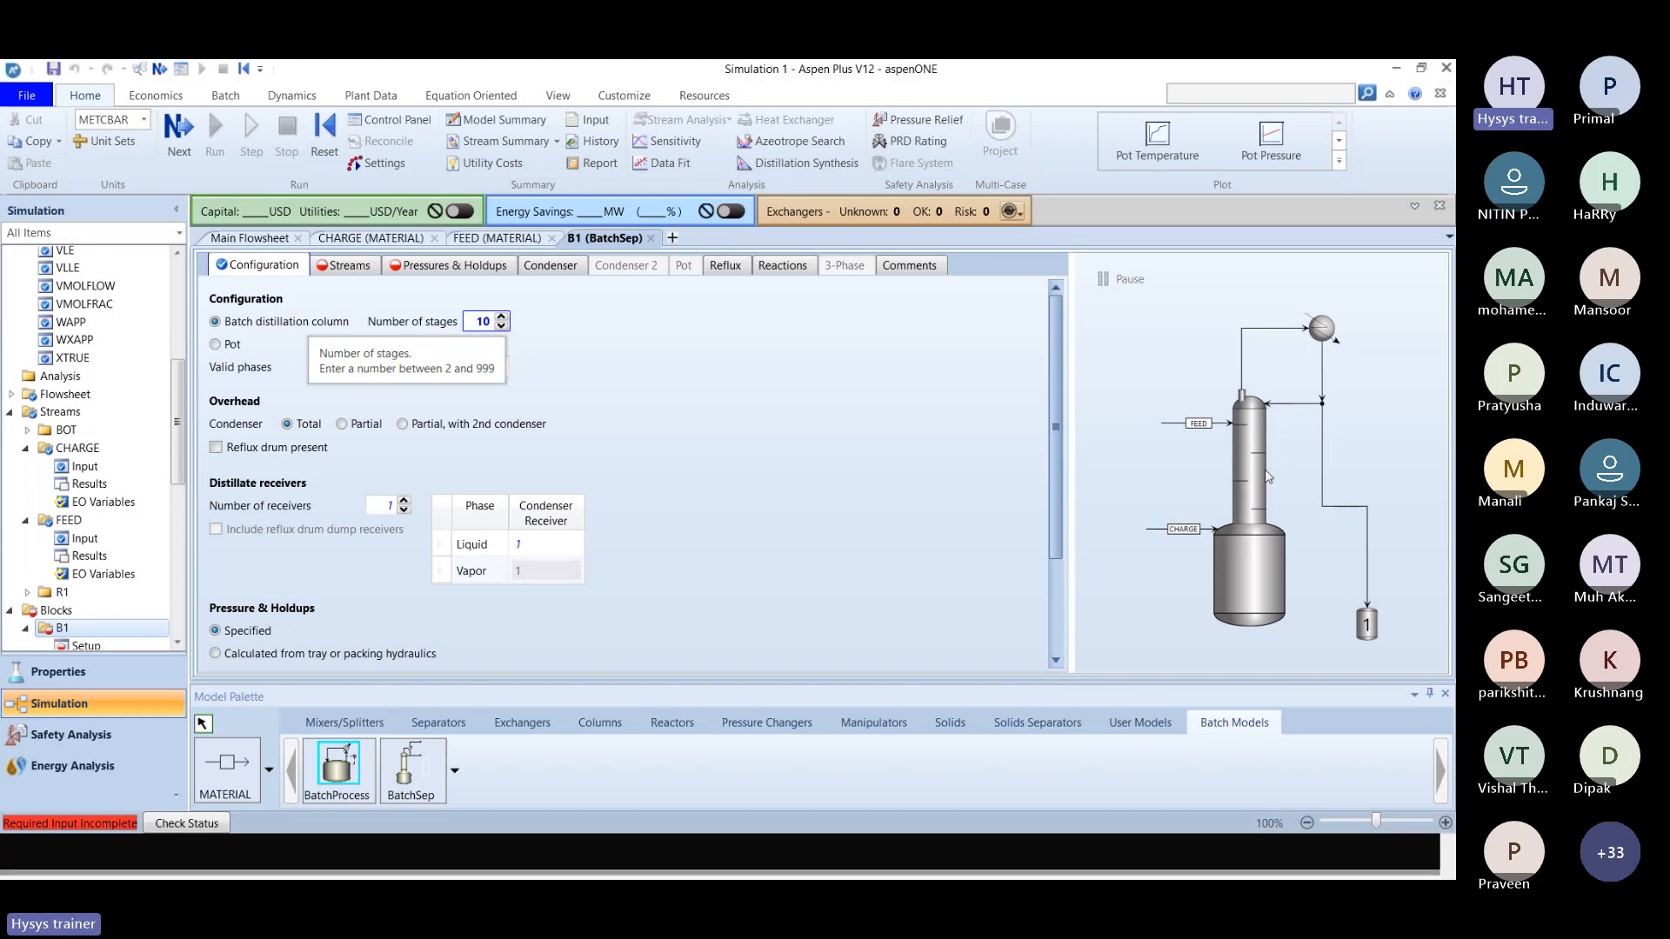
double_click(493, 325)
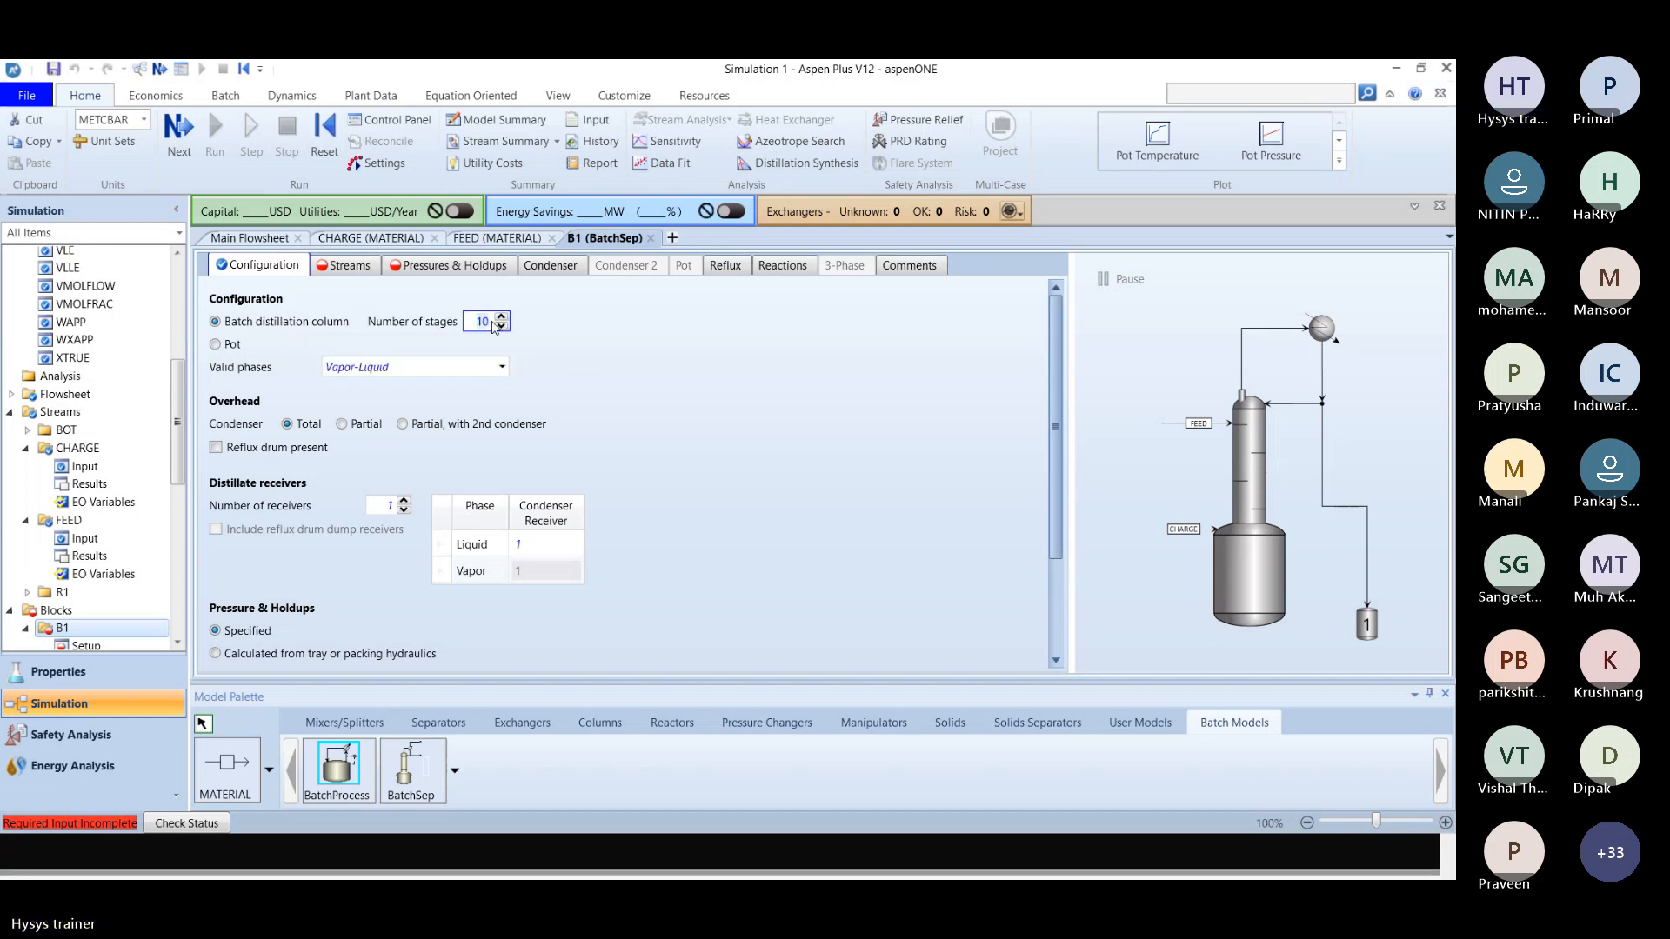
type("6")
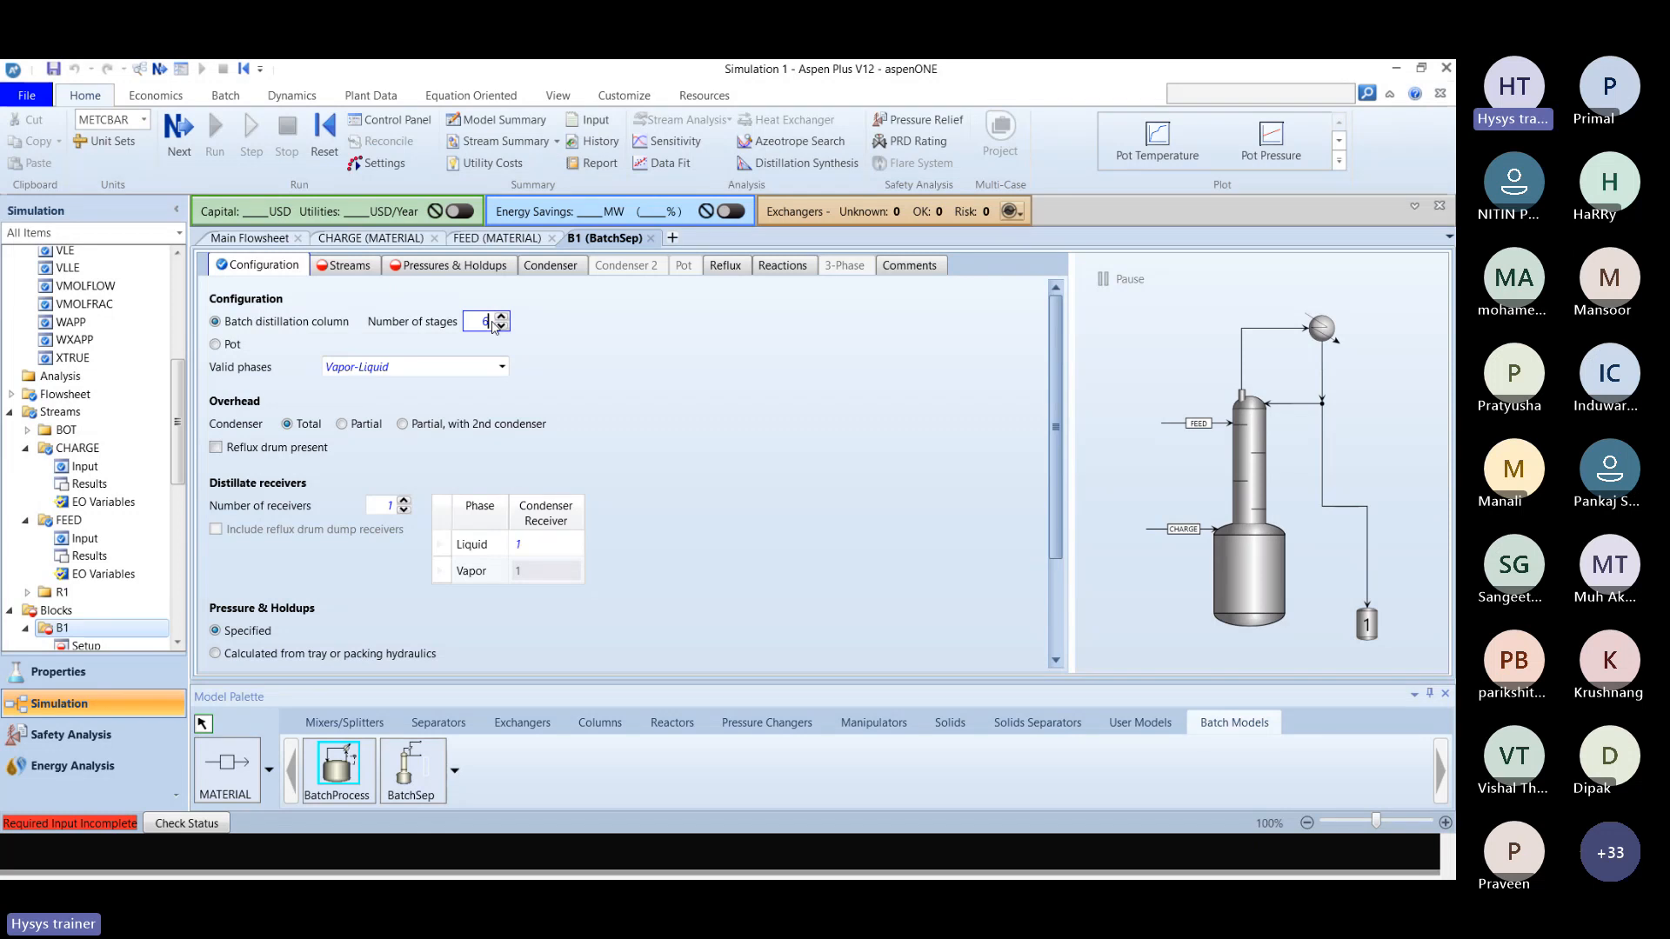
key("Return")
Check the solution slide, then set the number of distillate receivers to 2 and the condenser type to Partial for the B1 column.
key("alt+Tab")
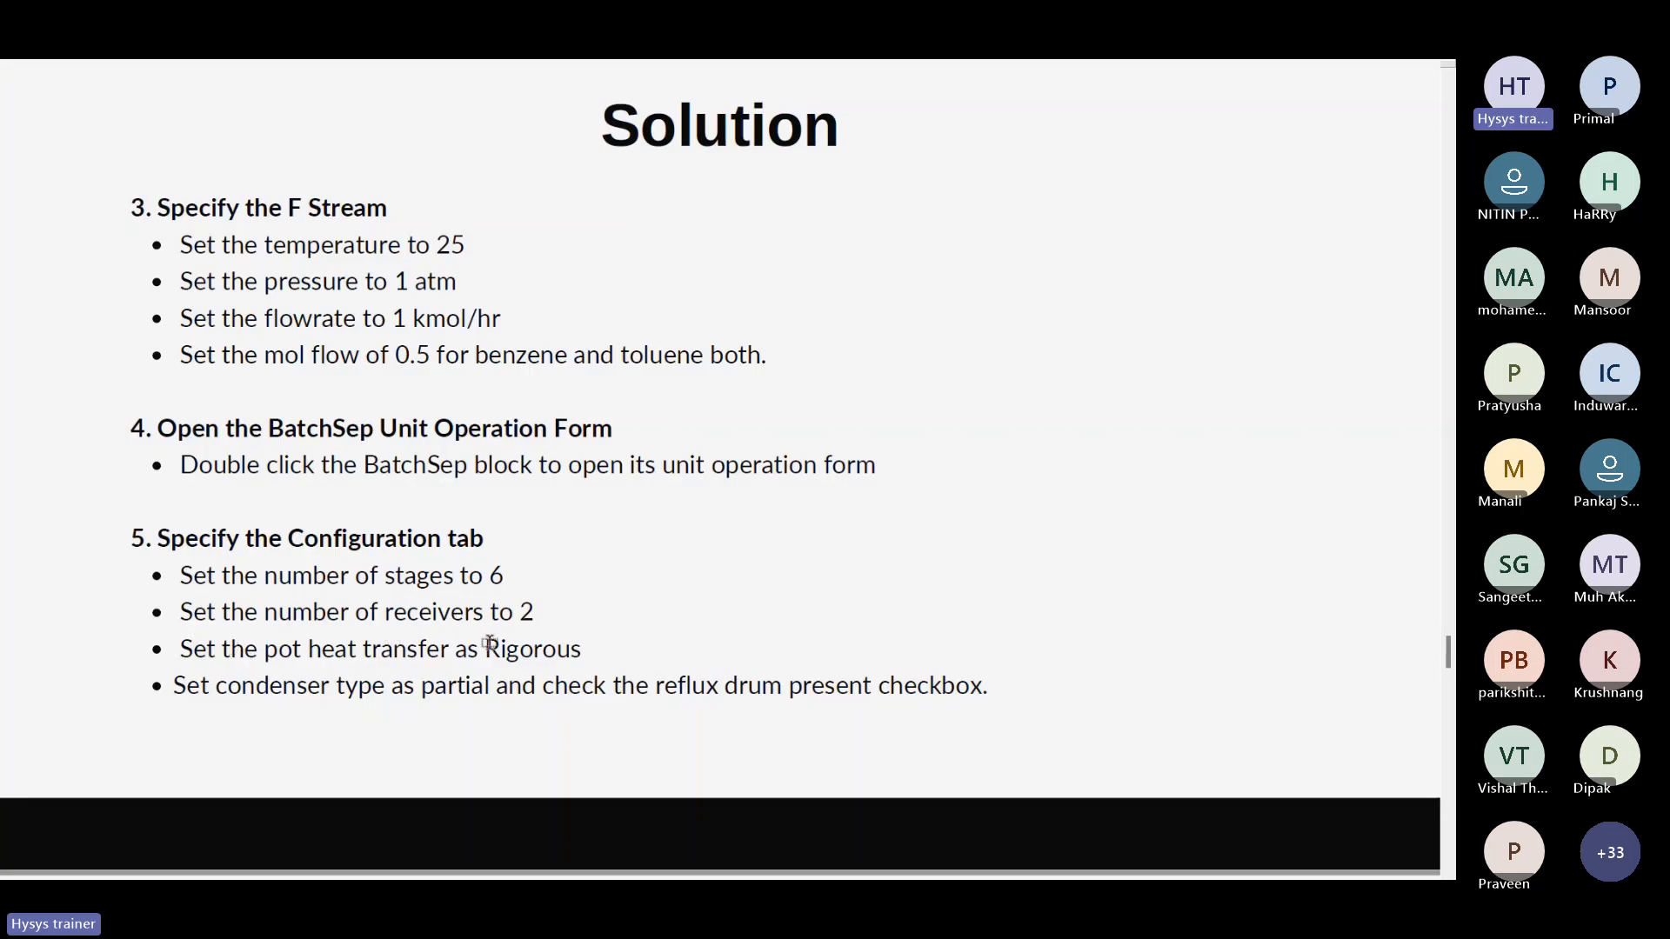
key("alt+Tab")
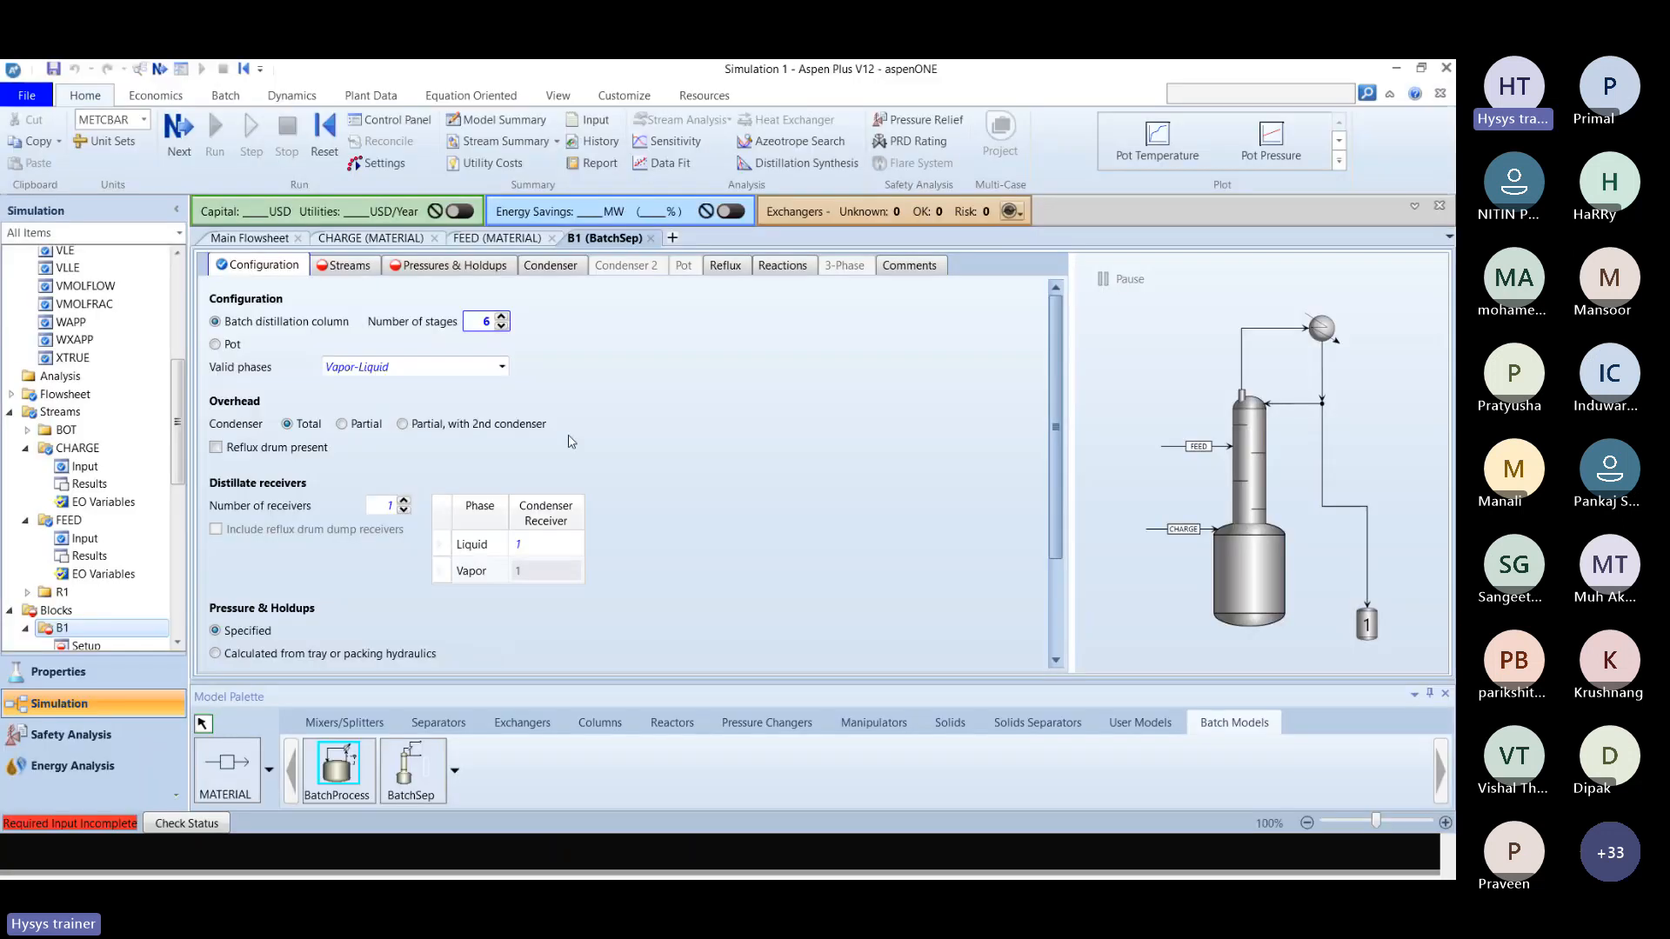
left_click(404, 504)
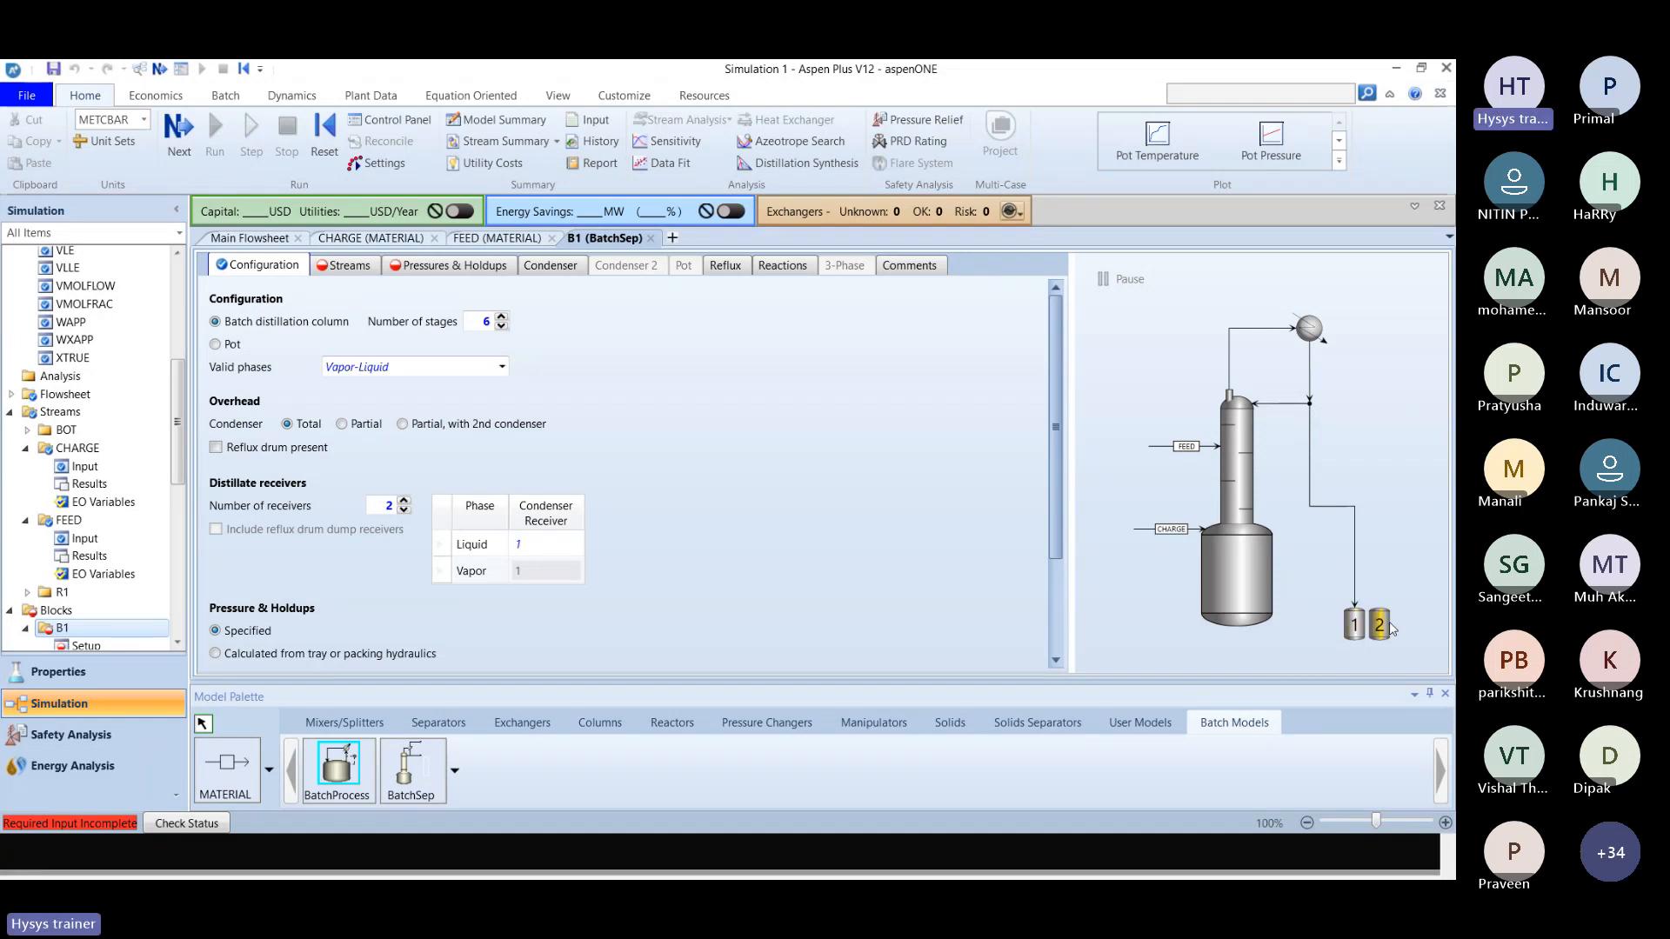
left_click(341, 425)
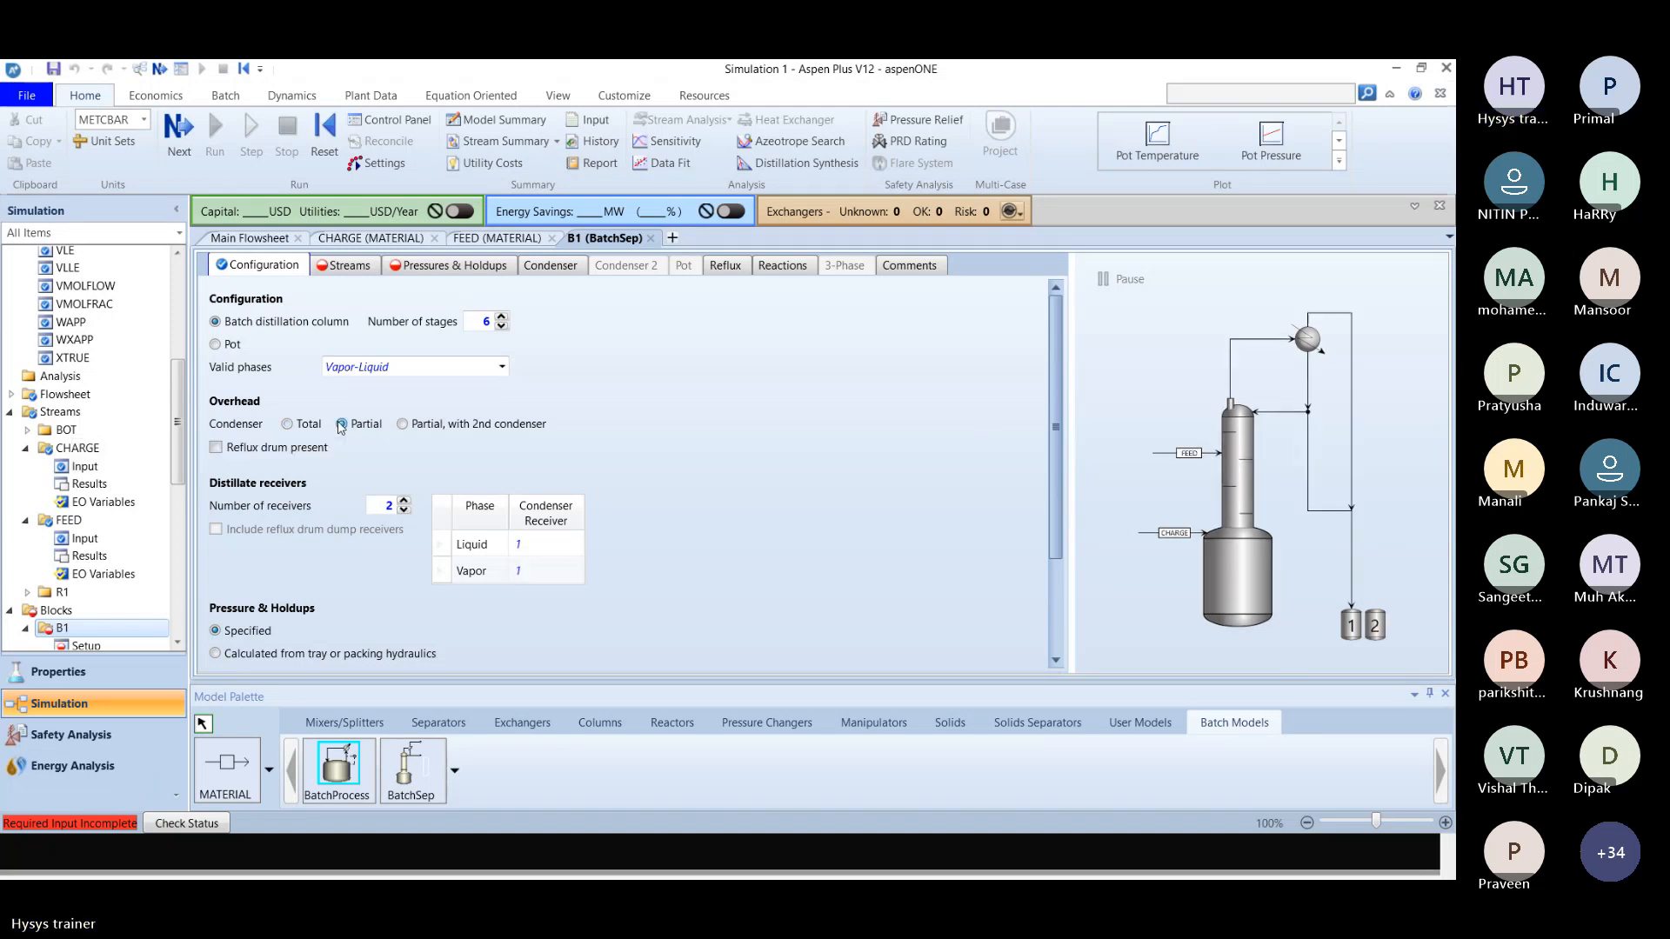
Compare the condenser requirements in the Example 1 statement and solution slide, and mark the reflux drum as present in the B1 column.
key("alt+Tab")
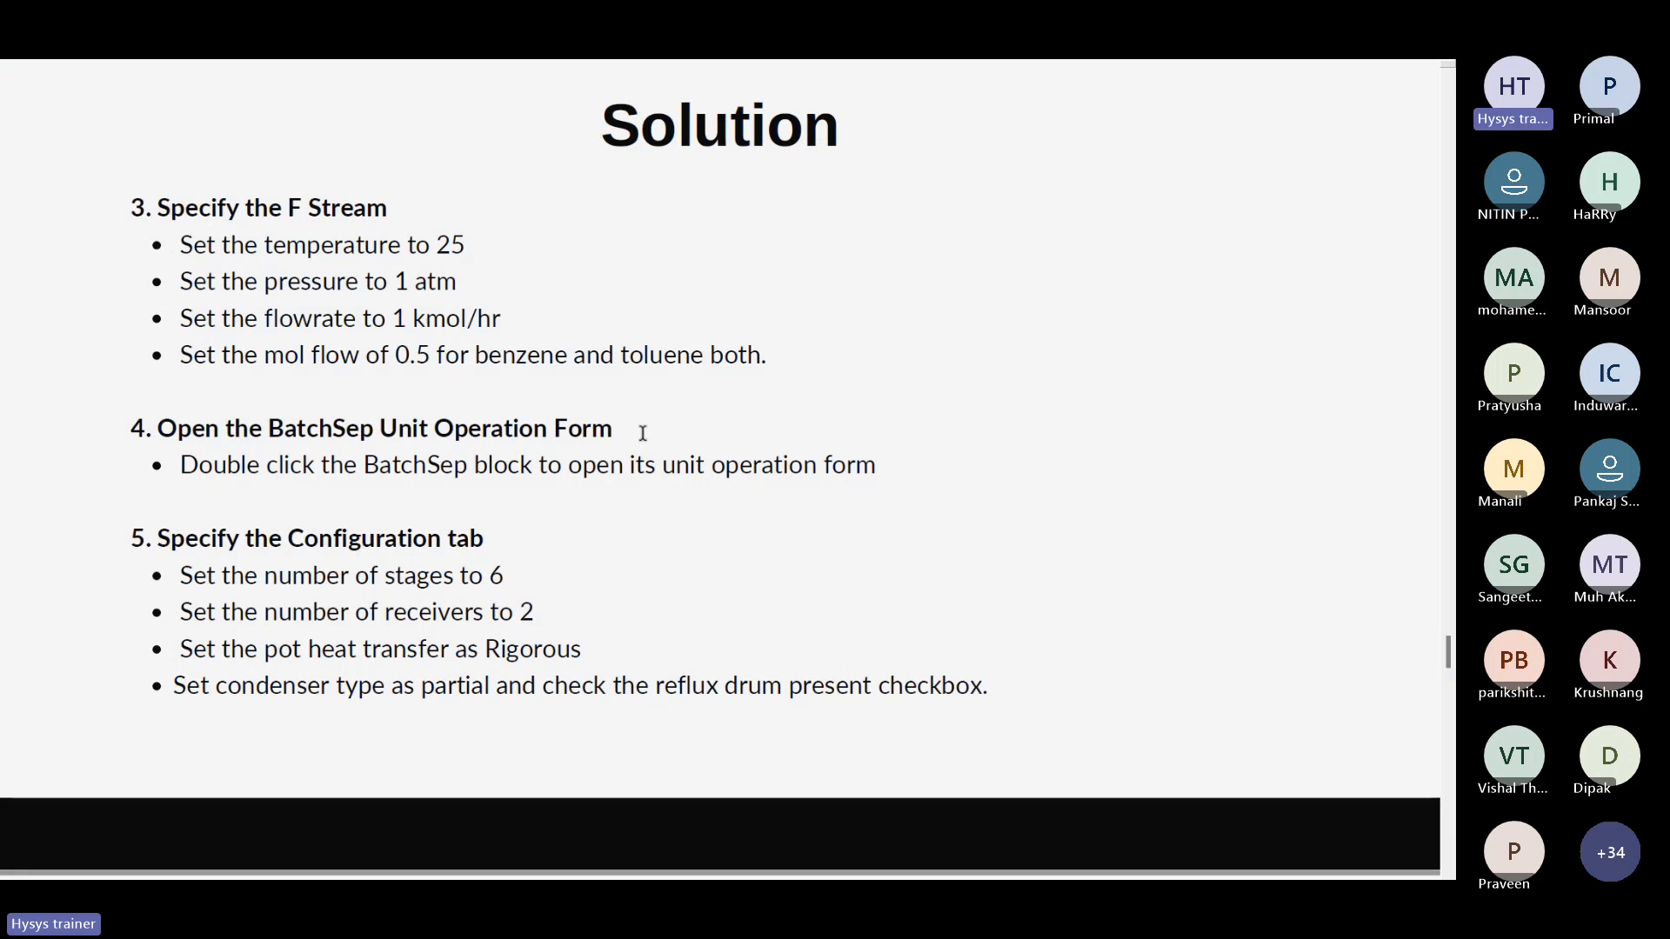
scroll(643, 433, "up", 3)
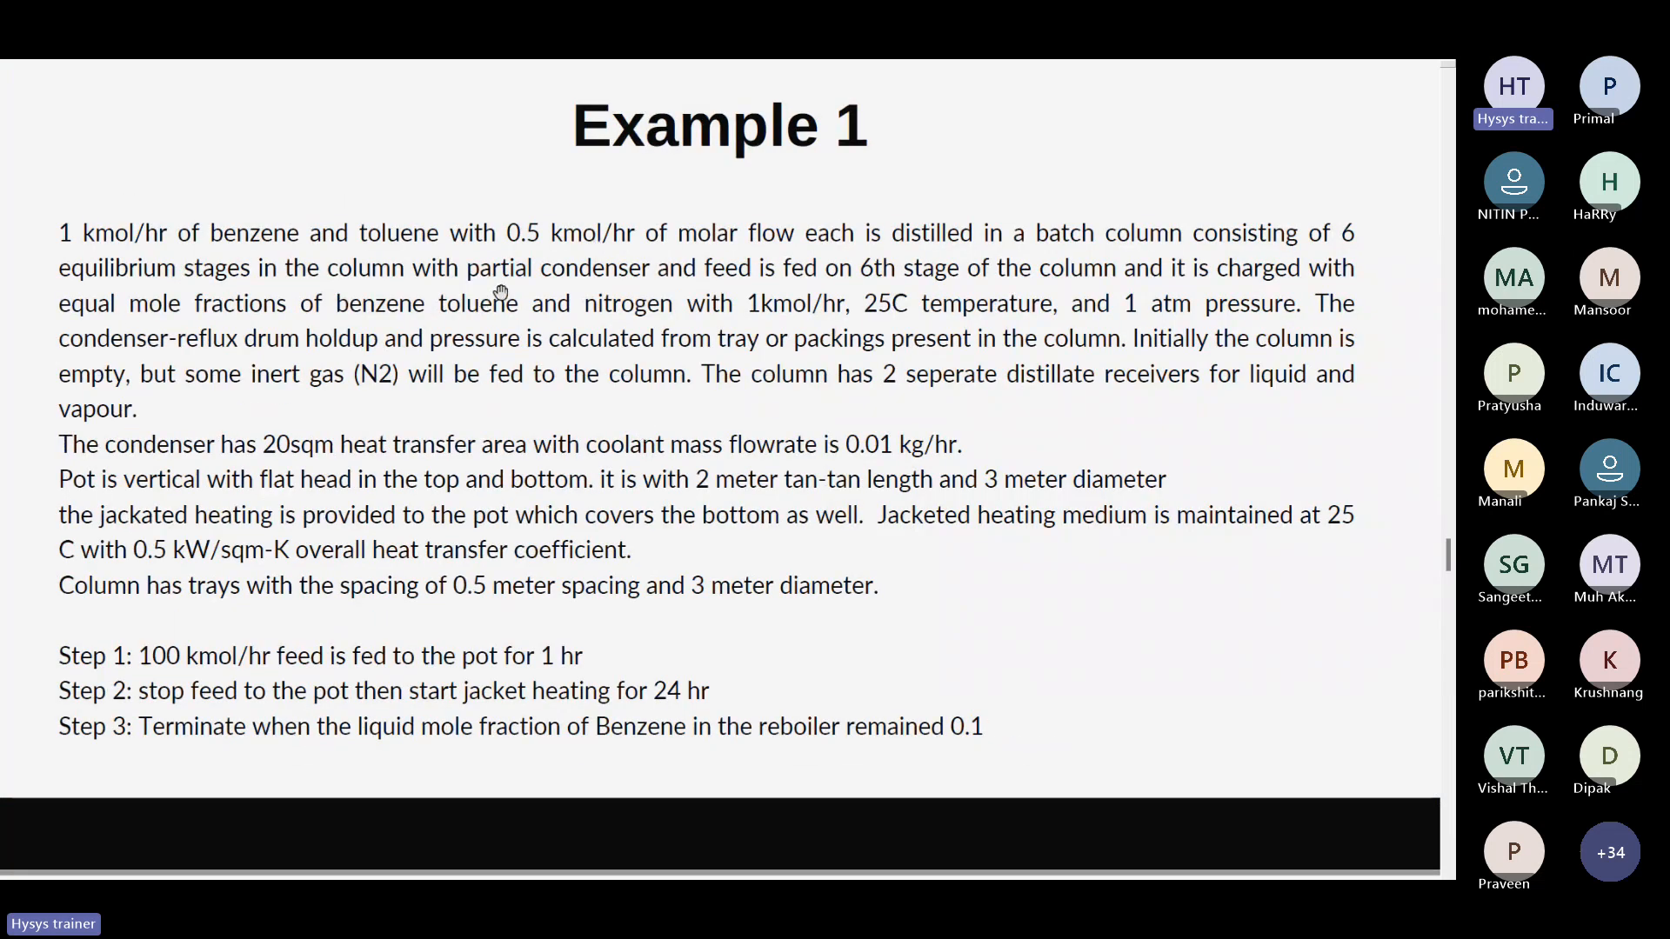
scroll(558, 279, "down", 6)
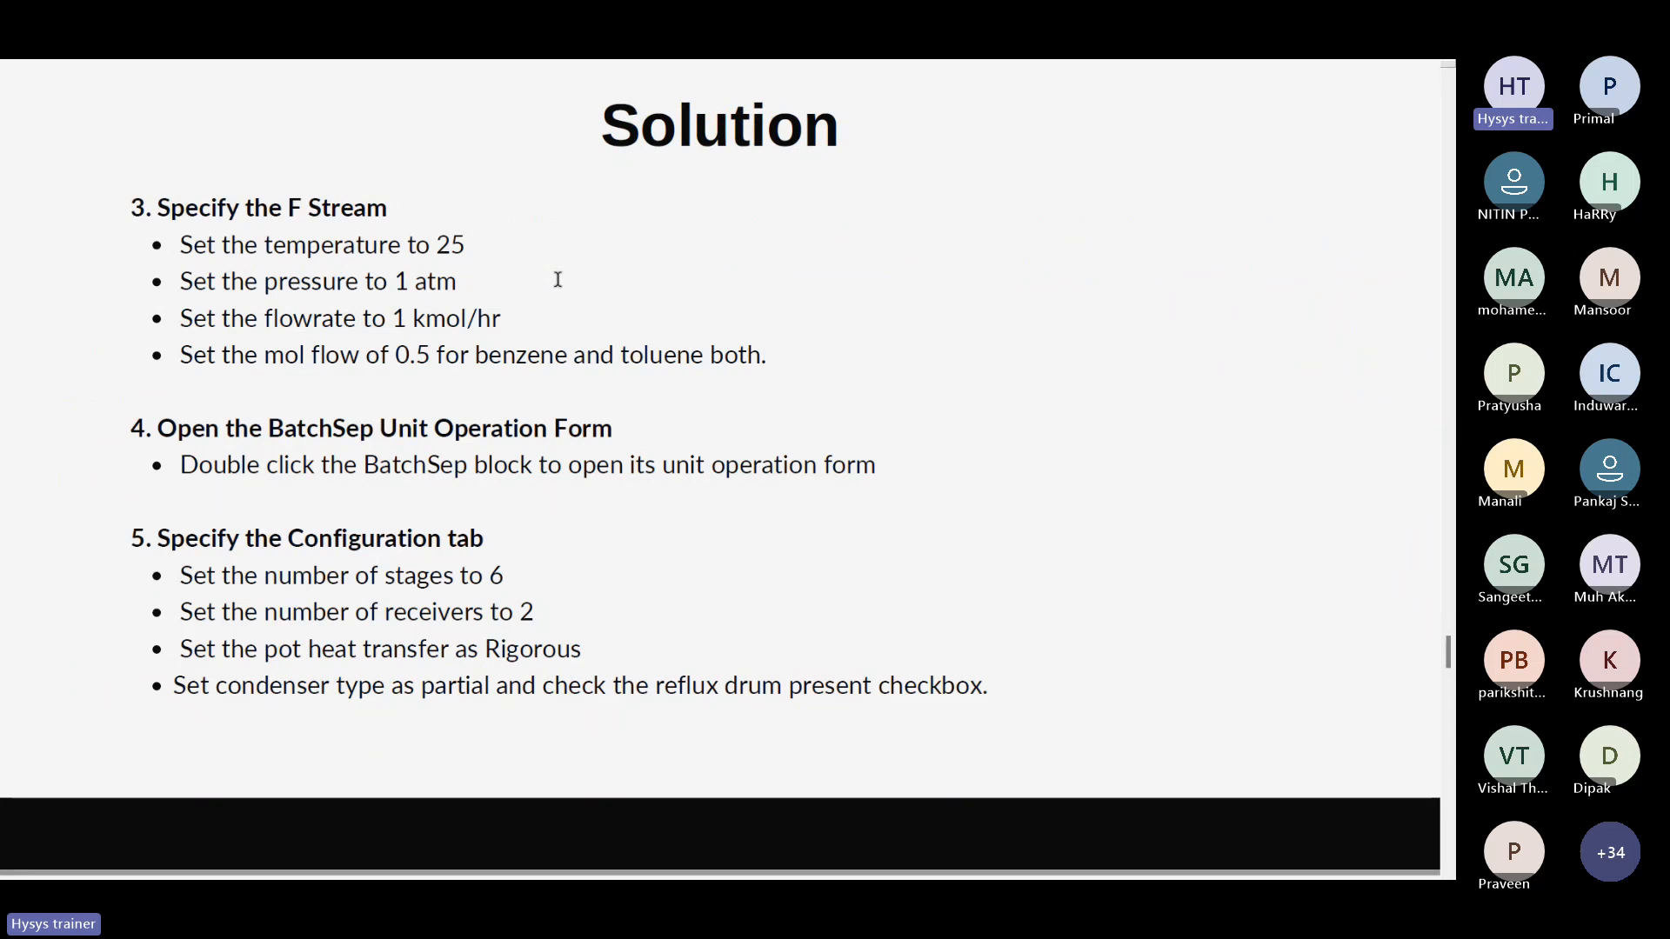
key("alt+Tab")
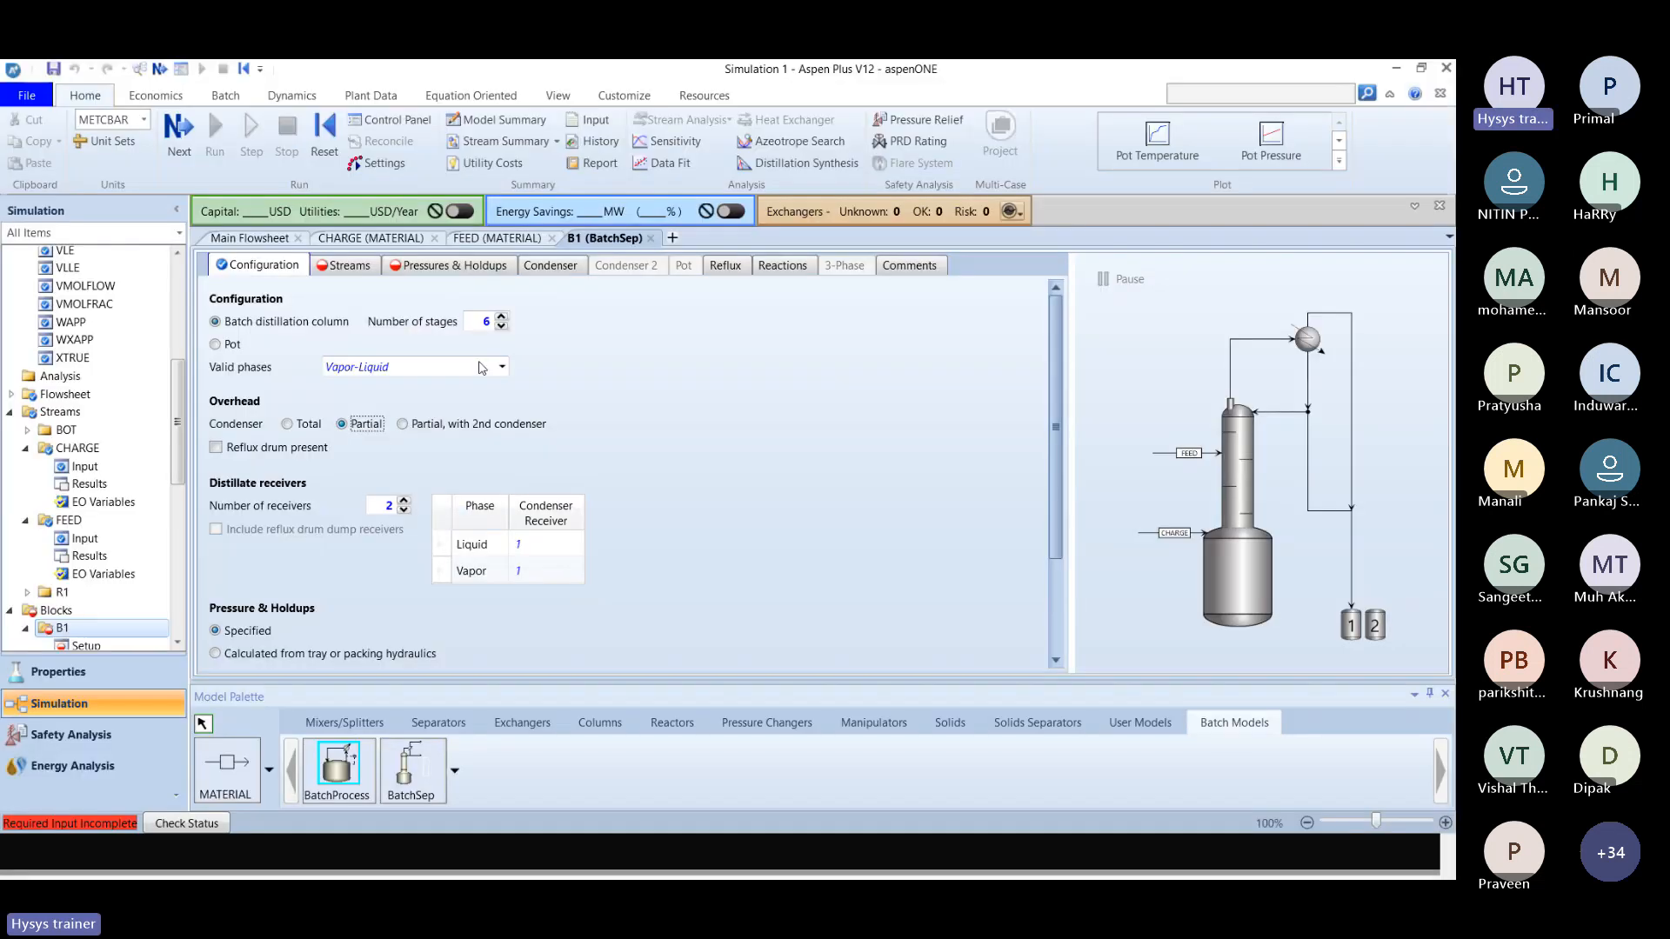
key("alt+Tab")
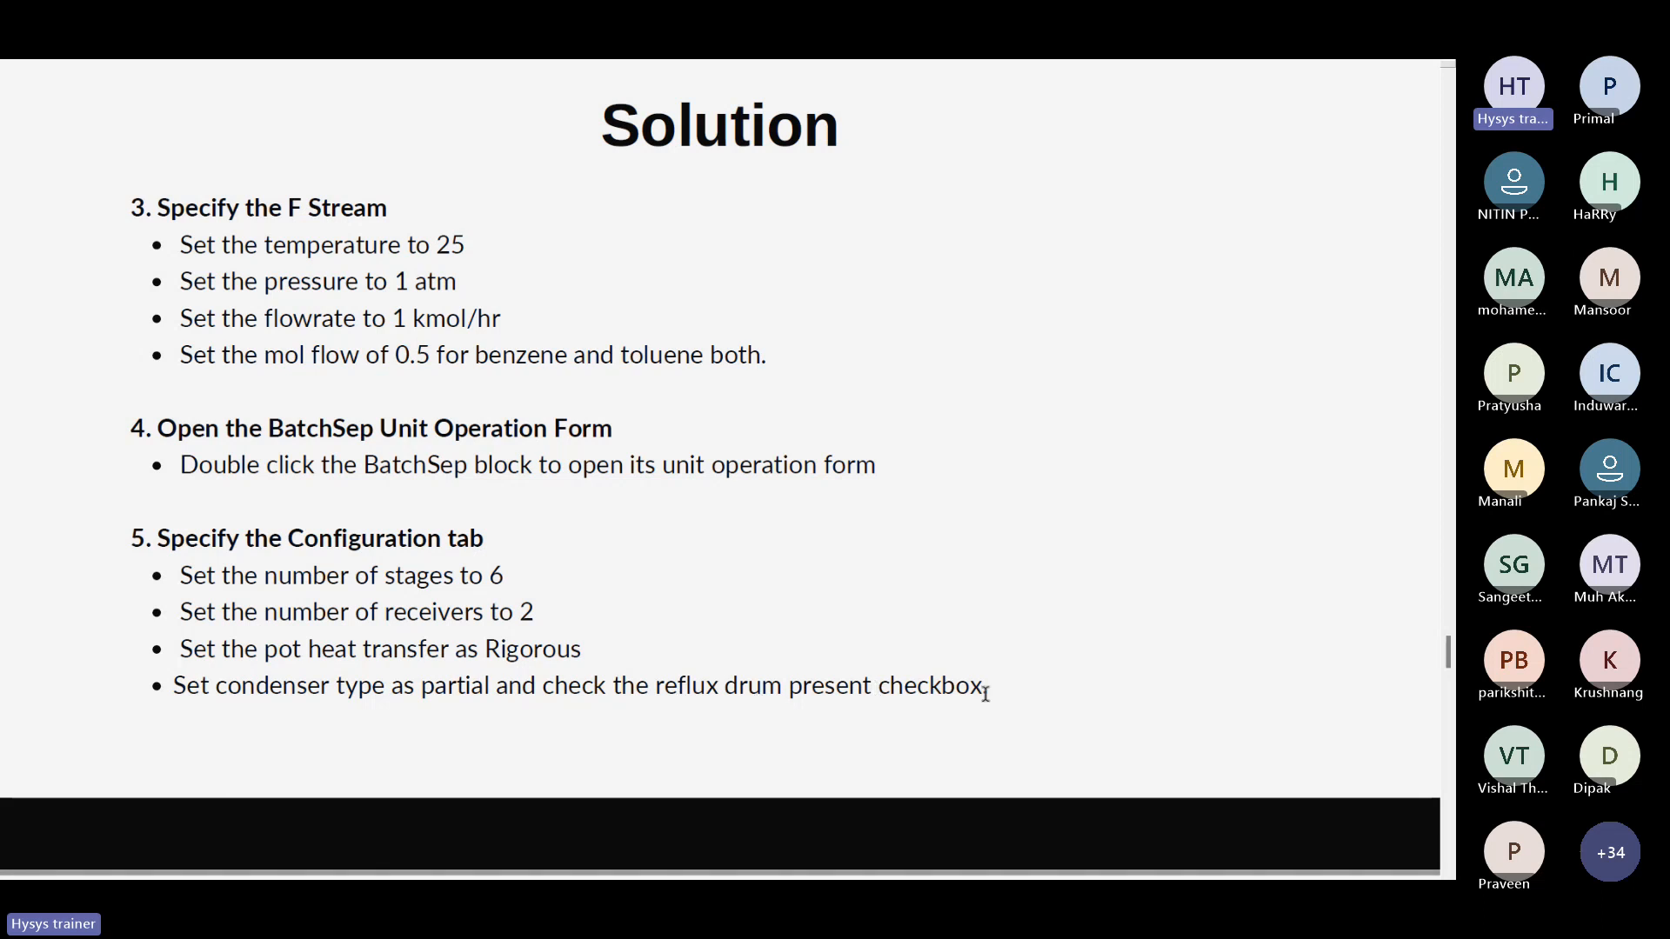
key("alt+Tab")
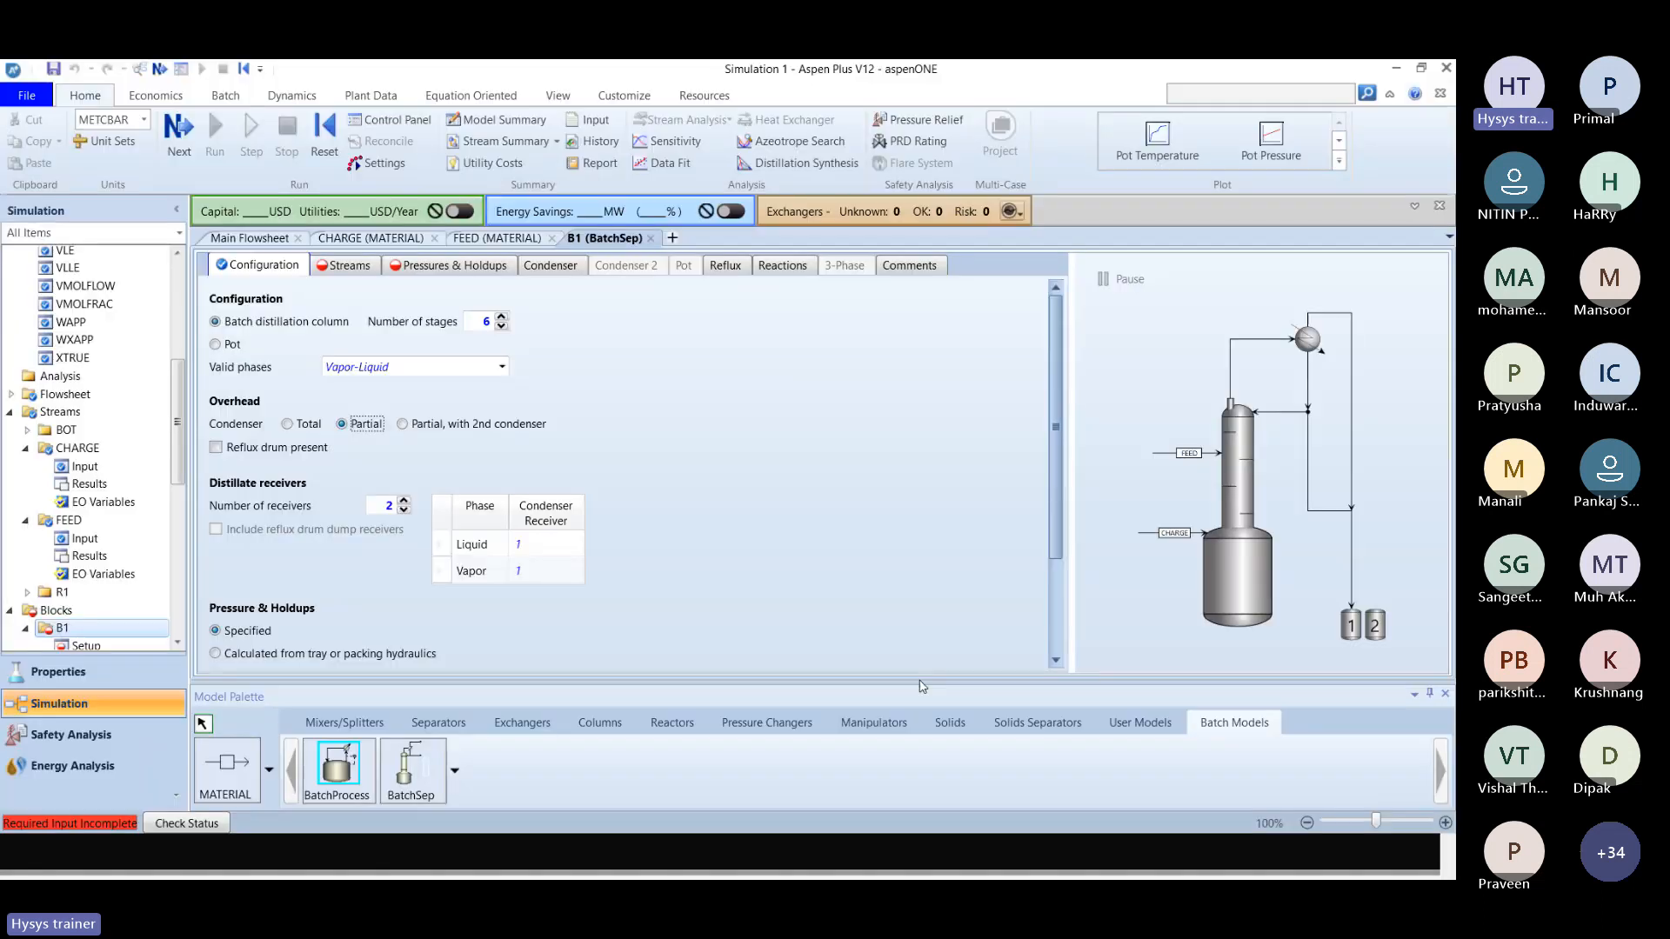
left_click(216, 447)
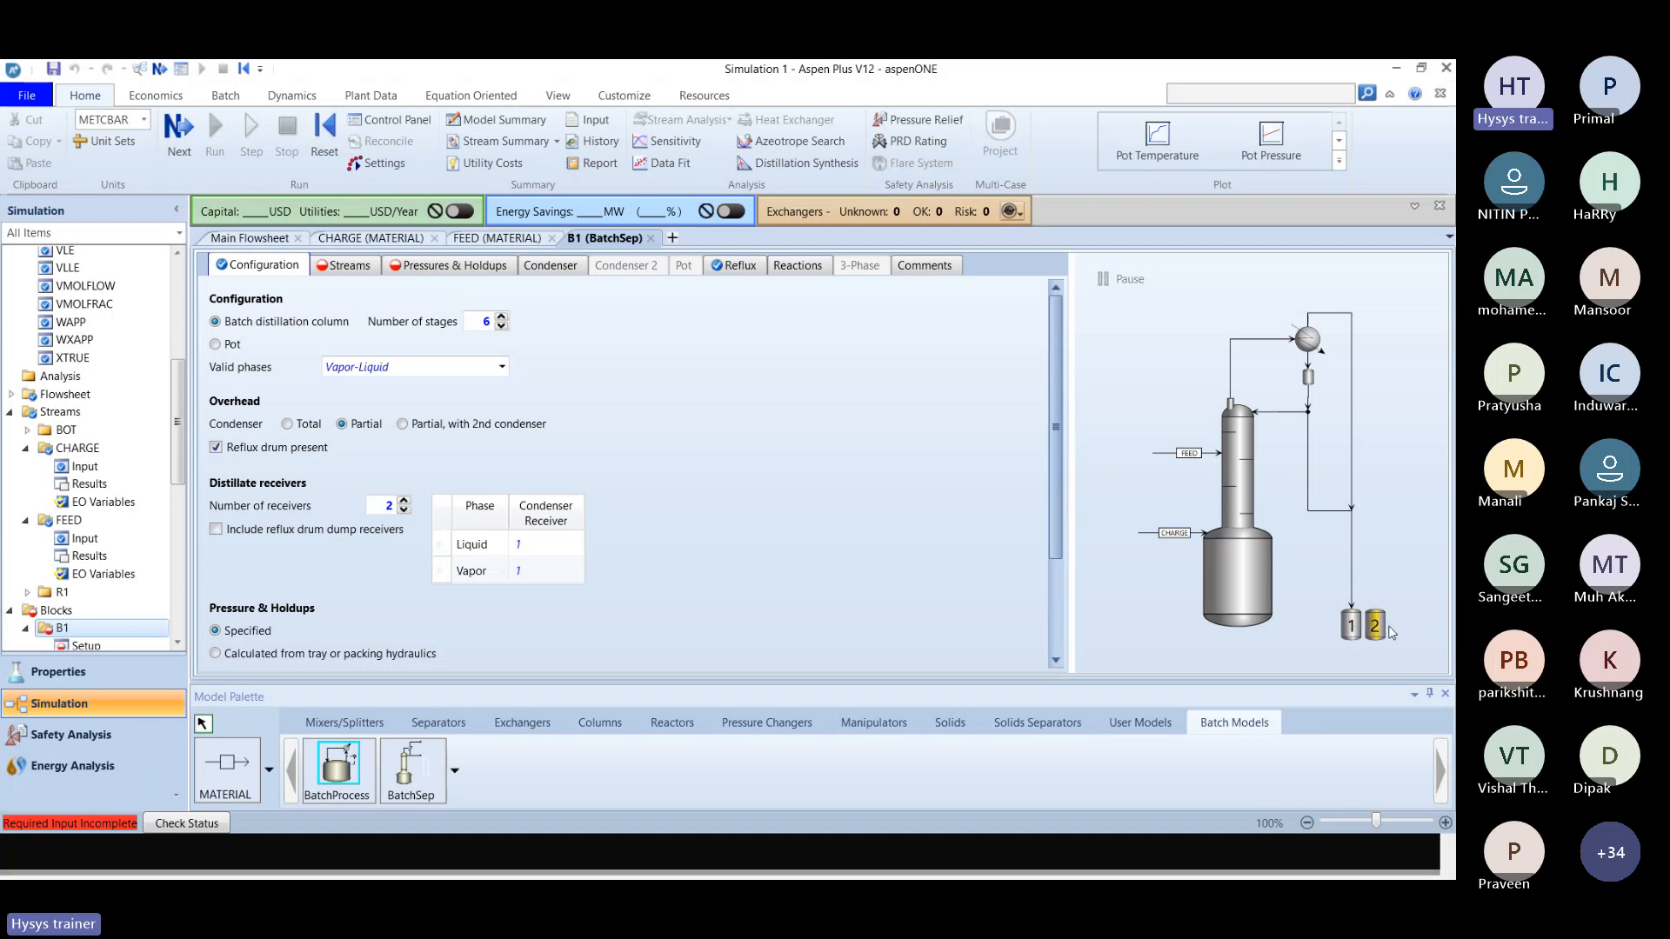
Check the slide's pot specification and set the B1 column's pot heat transfer to Rigorous.
left_click(1055, 597)
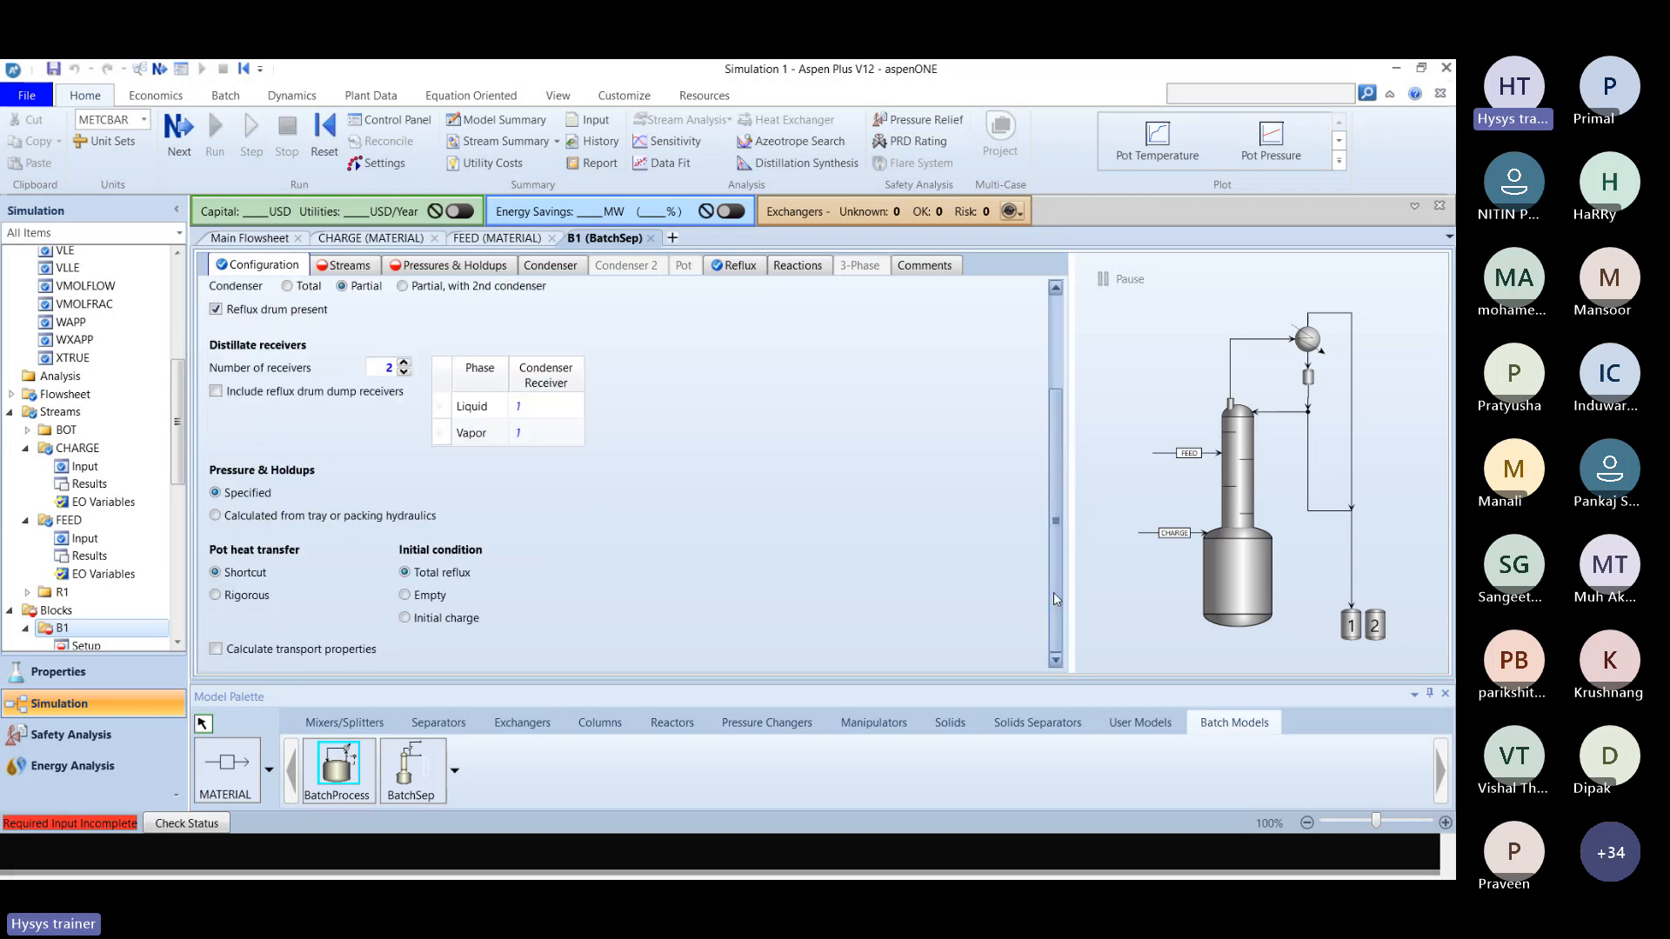
key("alt+Tab")
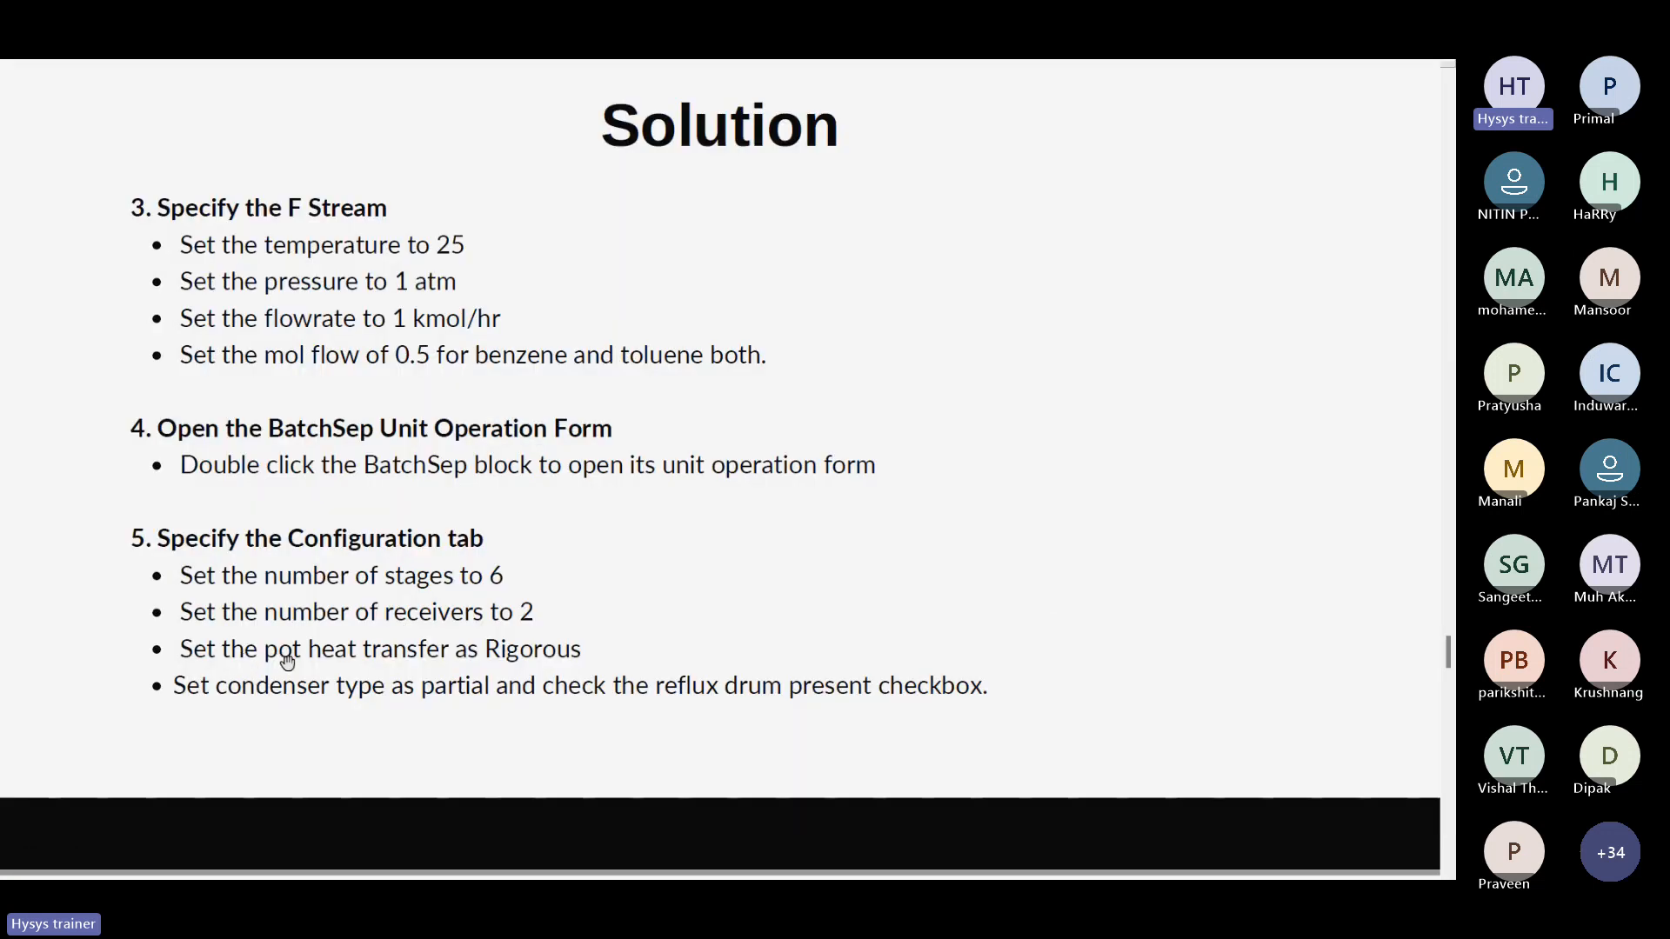
key("alt+Tab")
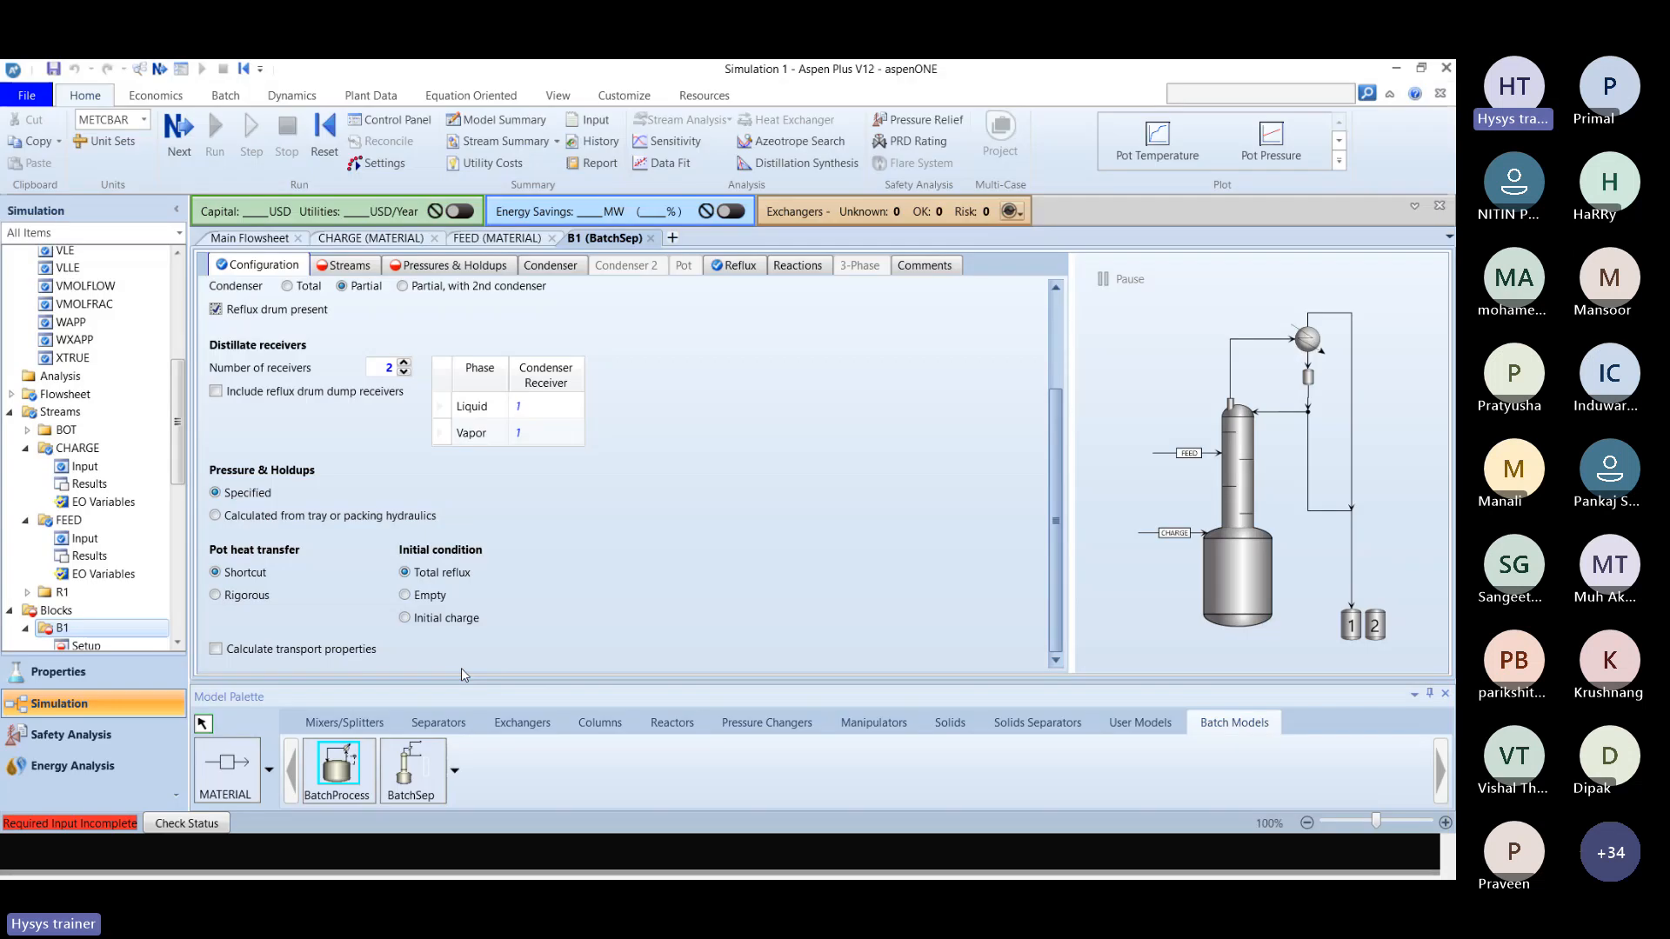
left_click(233, 600)
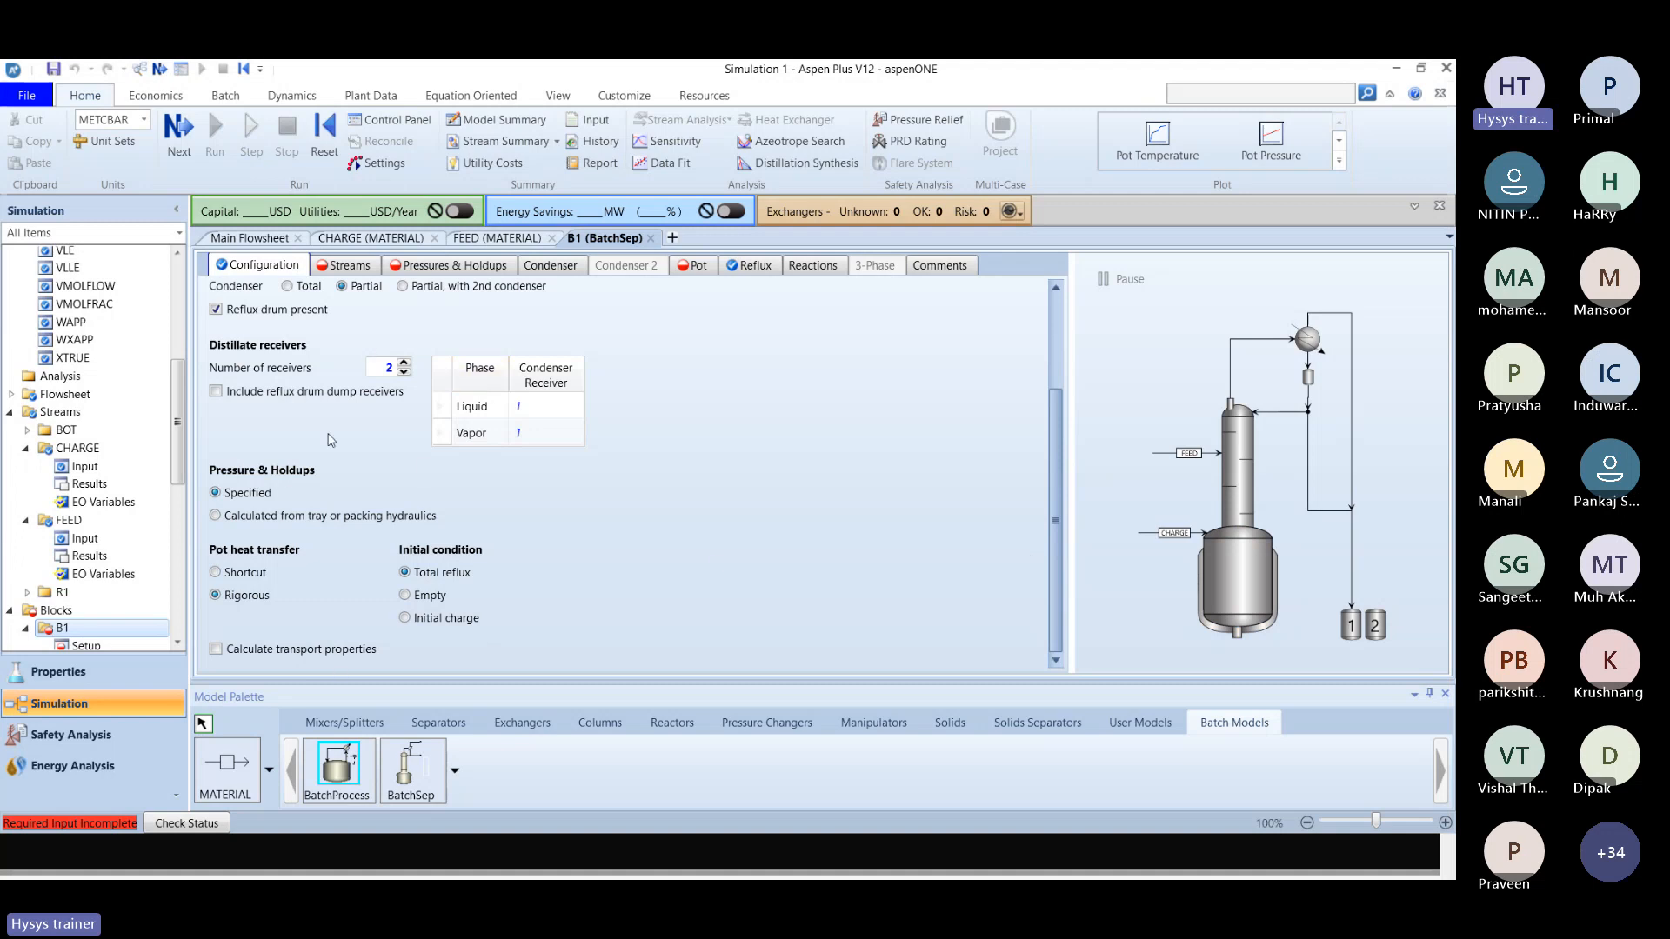
Set the B1 column's initial condition to Empty, checking it against the solution slides and the Example 1 statement.
key("alt+Tab")
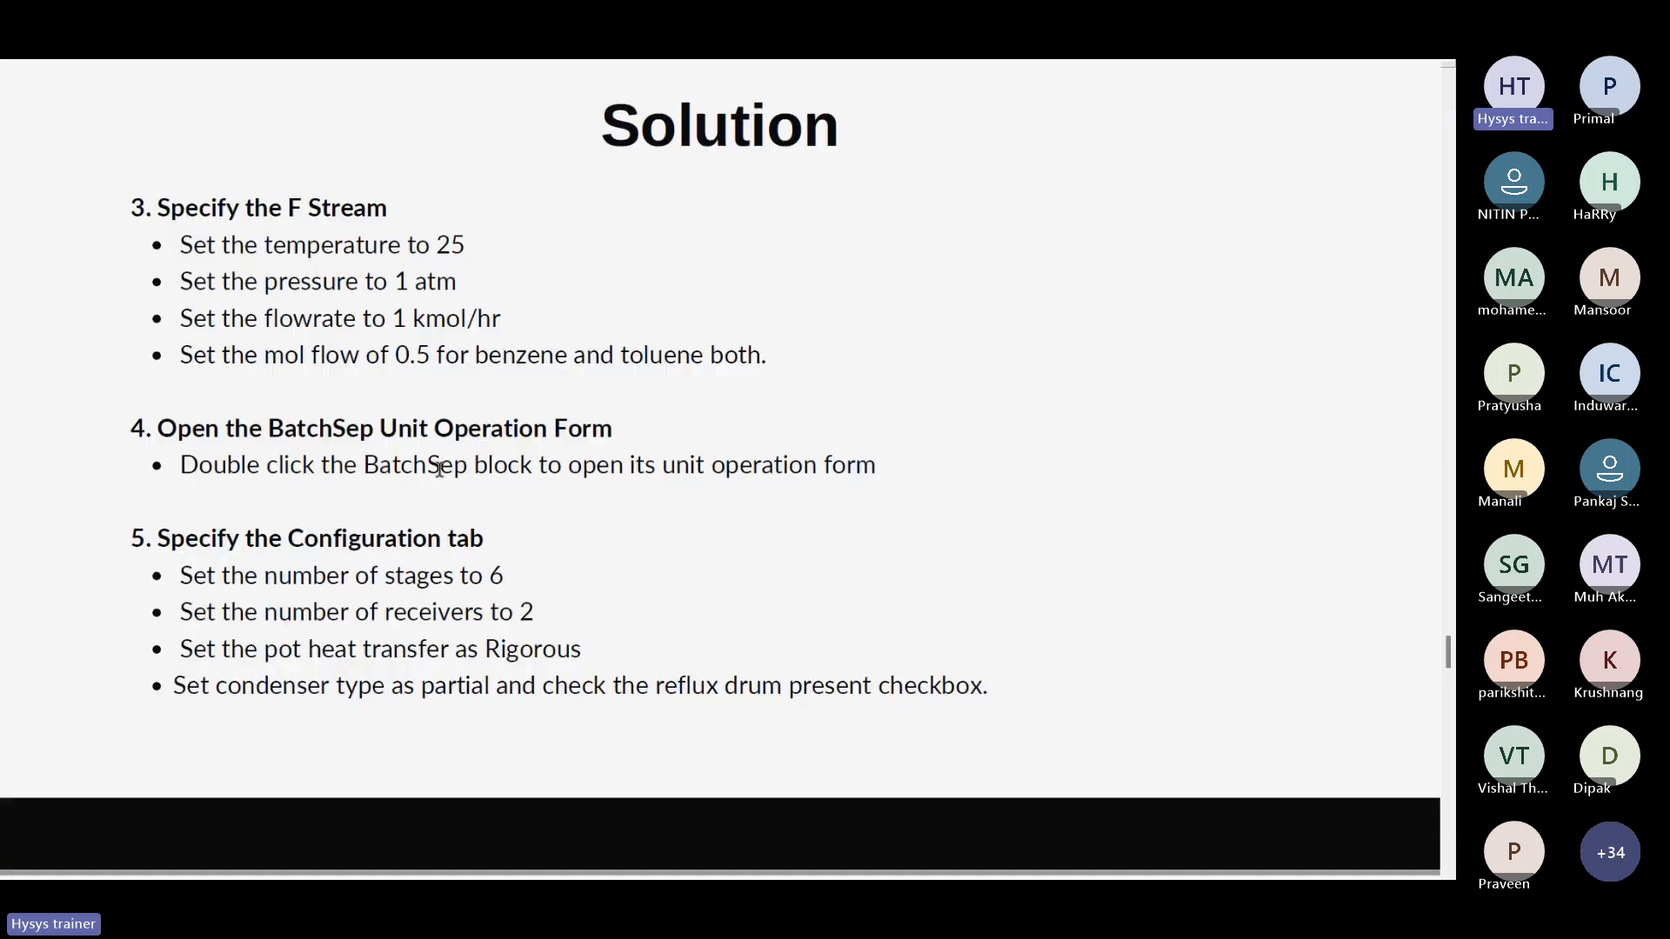
scroll(439, 470, "down", 3)
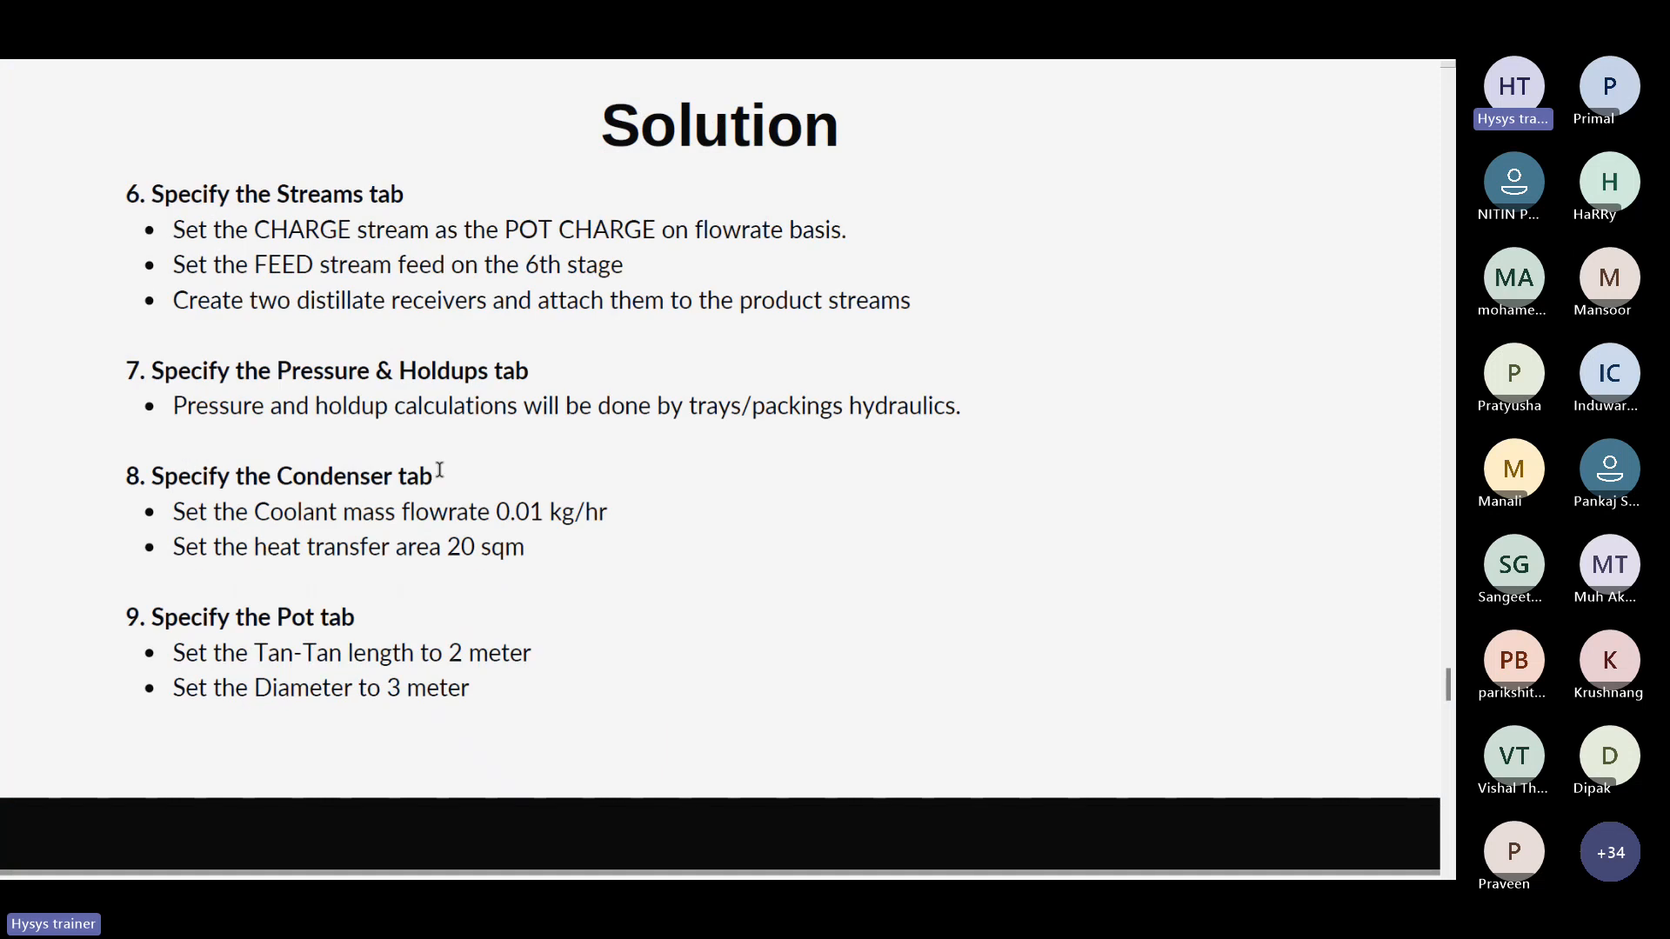
key("alt+Tab")
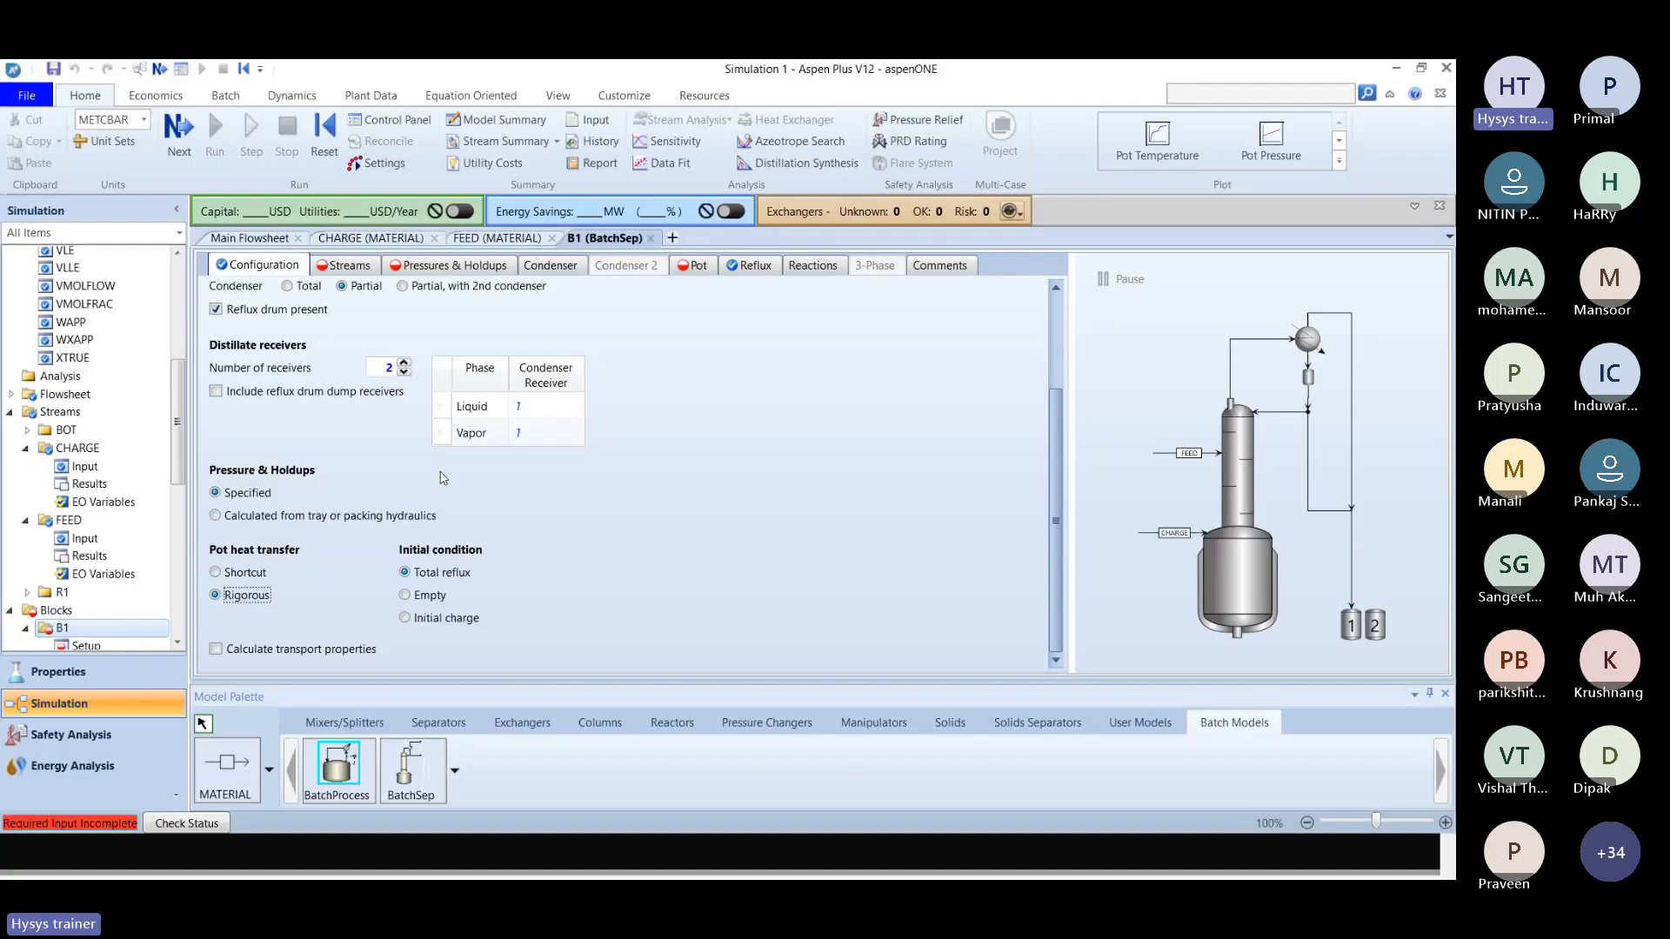
left_click(429, 597)
key("alt+Tab")
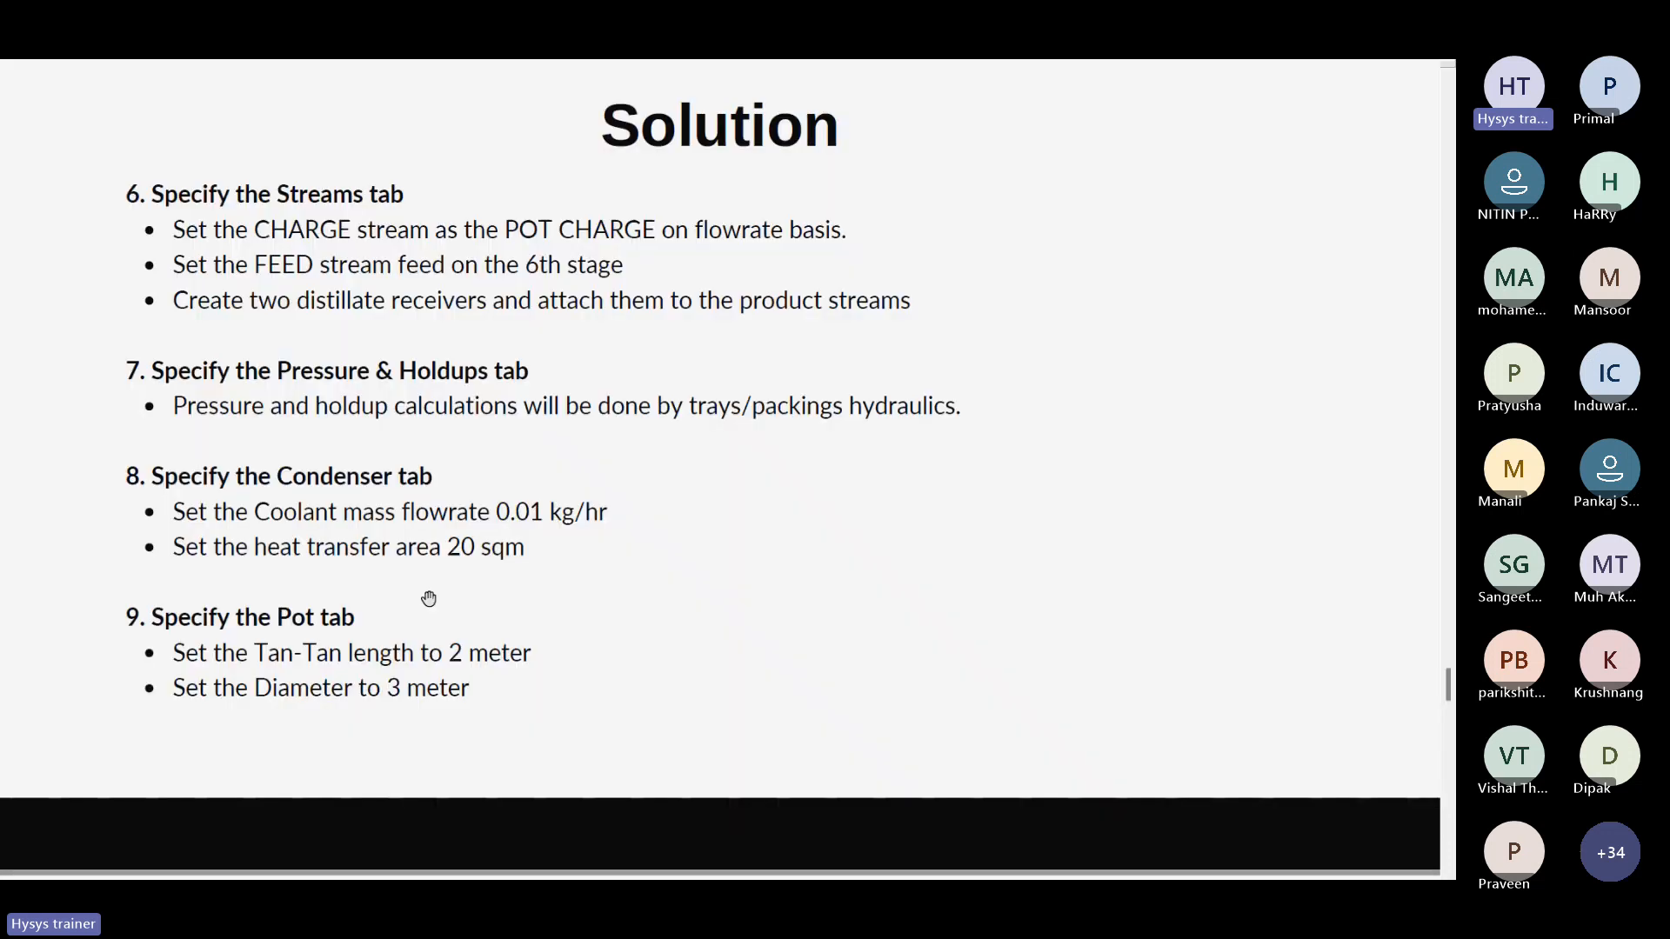
scroll(430, 600, "up", 9)
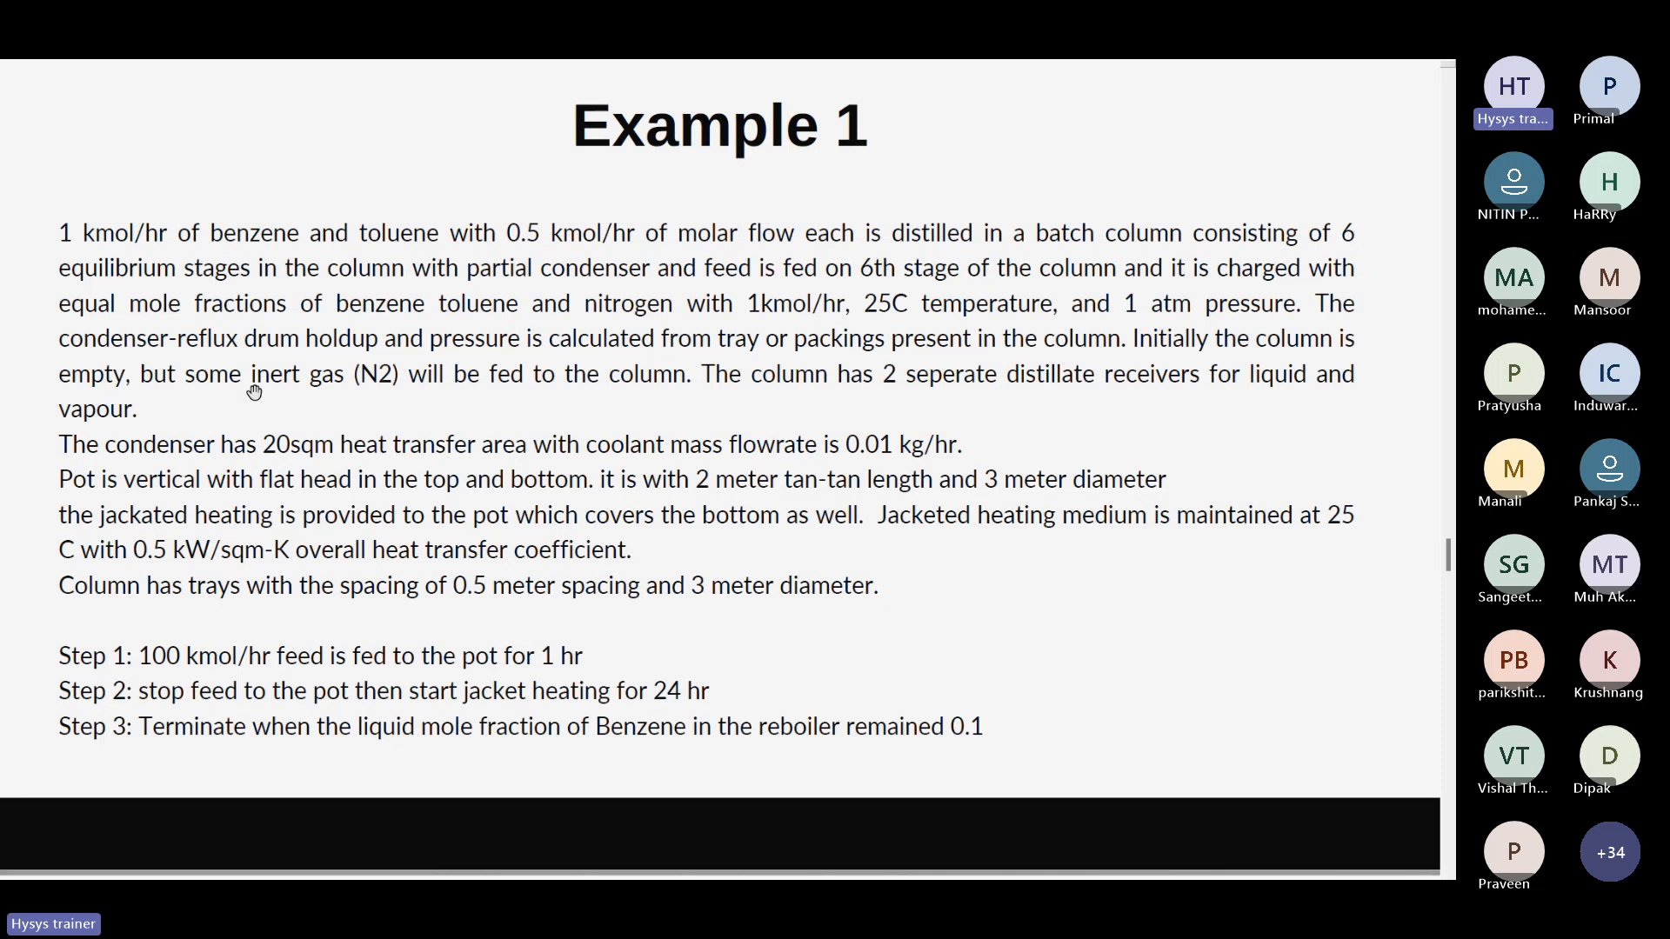
key("alt+Tab")
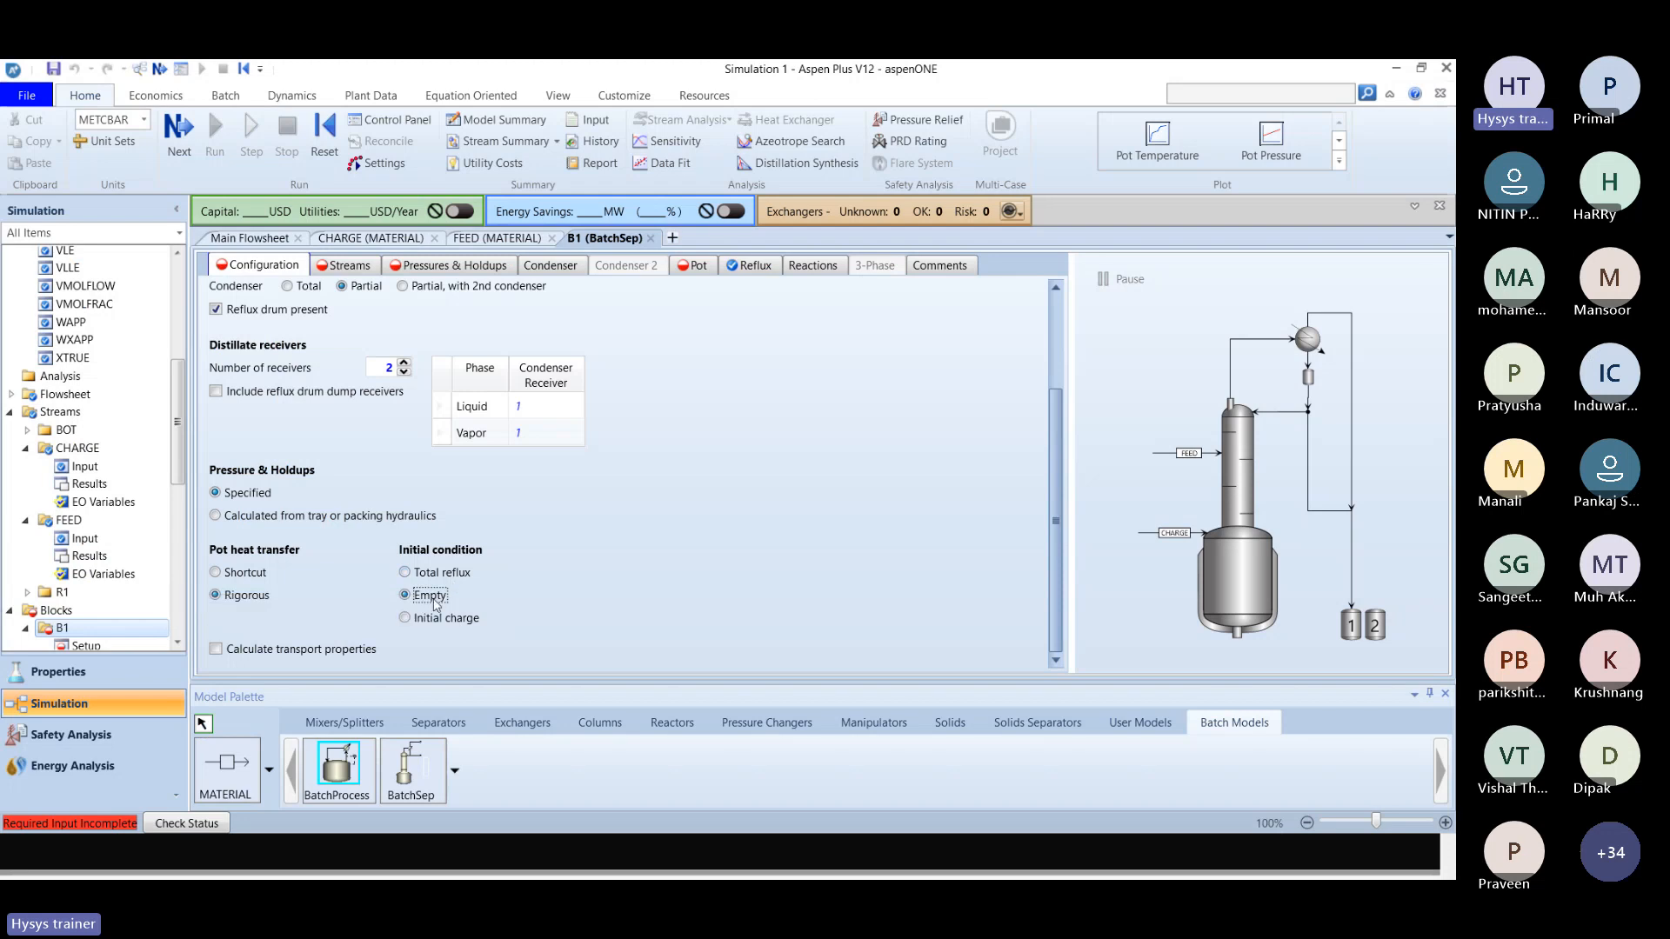
Check the completion status of the B1 configuration and set Pressure & Holdups to Calculated from tray or packing hydraulics.
key("alt+Tab")
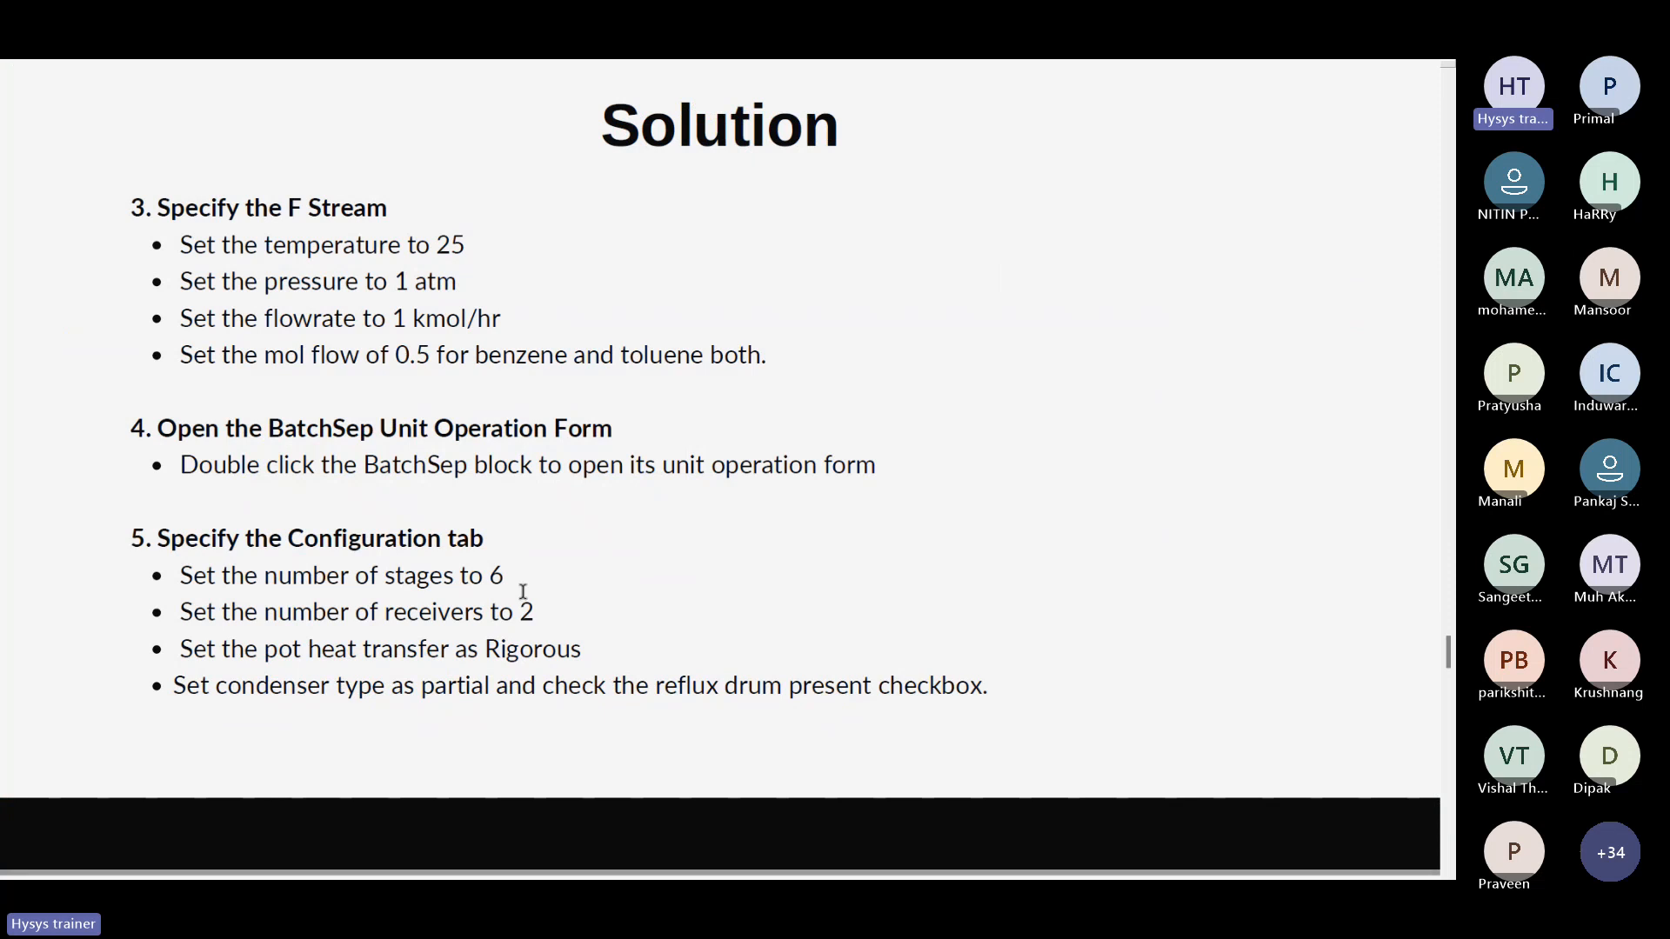
scroll(523, 591, "down", 3)
key("alt+Tab")
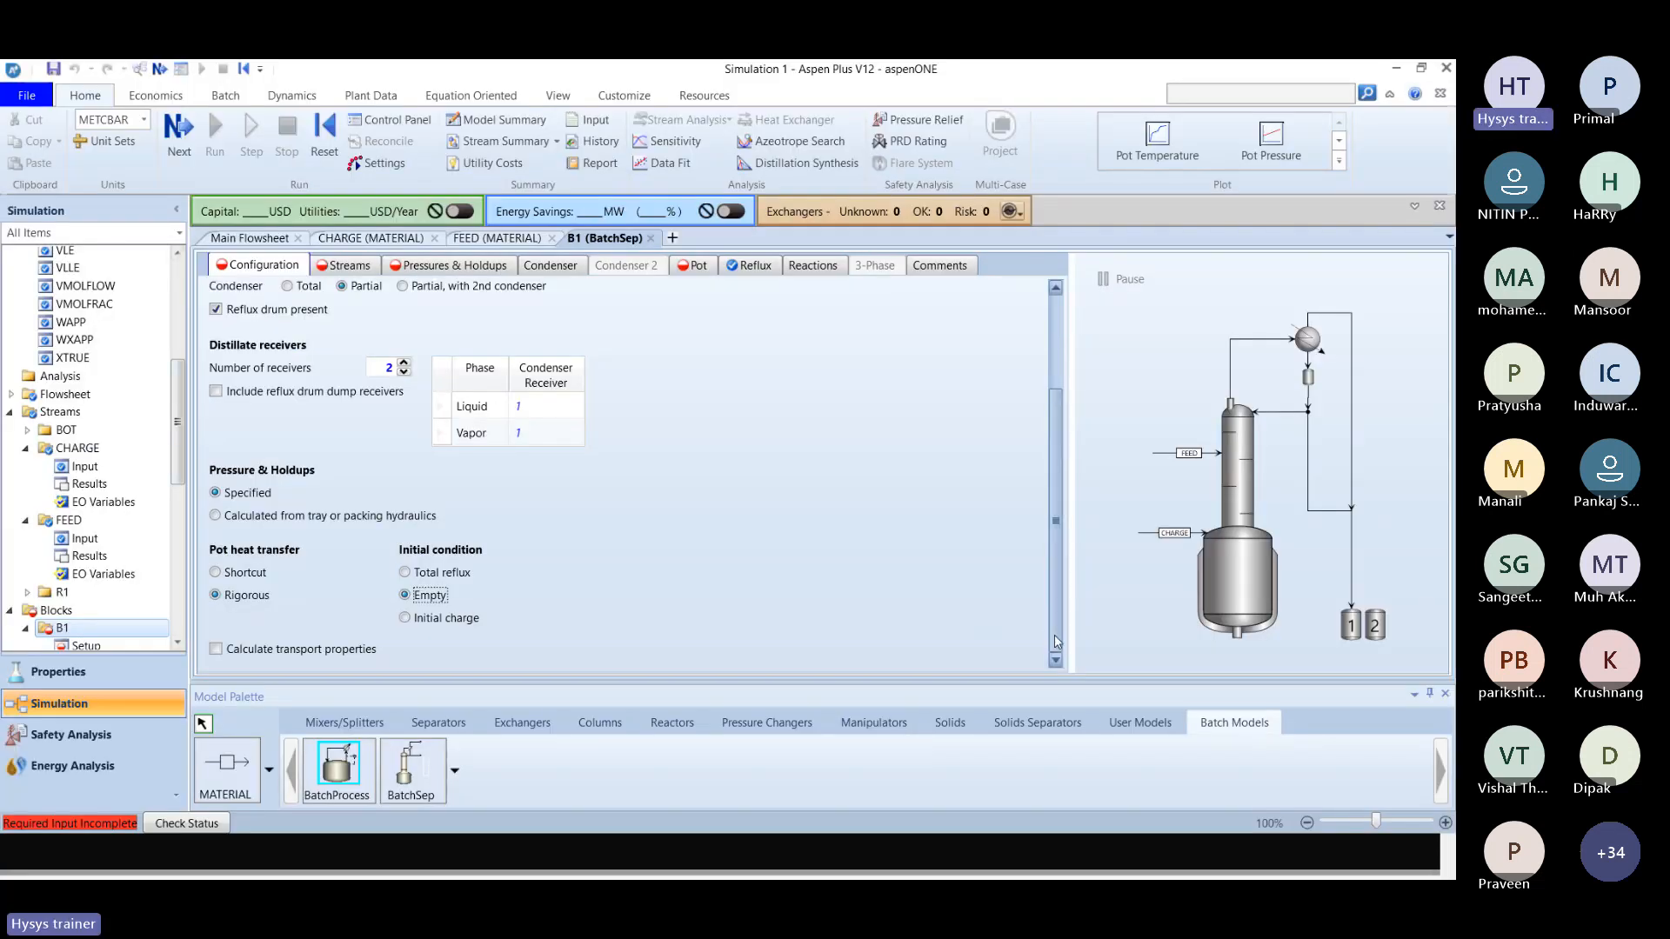
left_click_drag(1054, 650, 1017, 649)
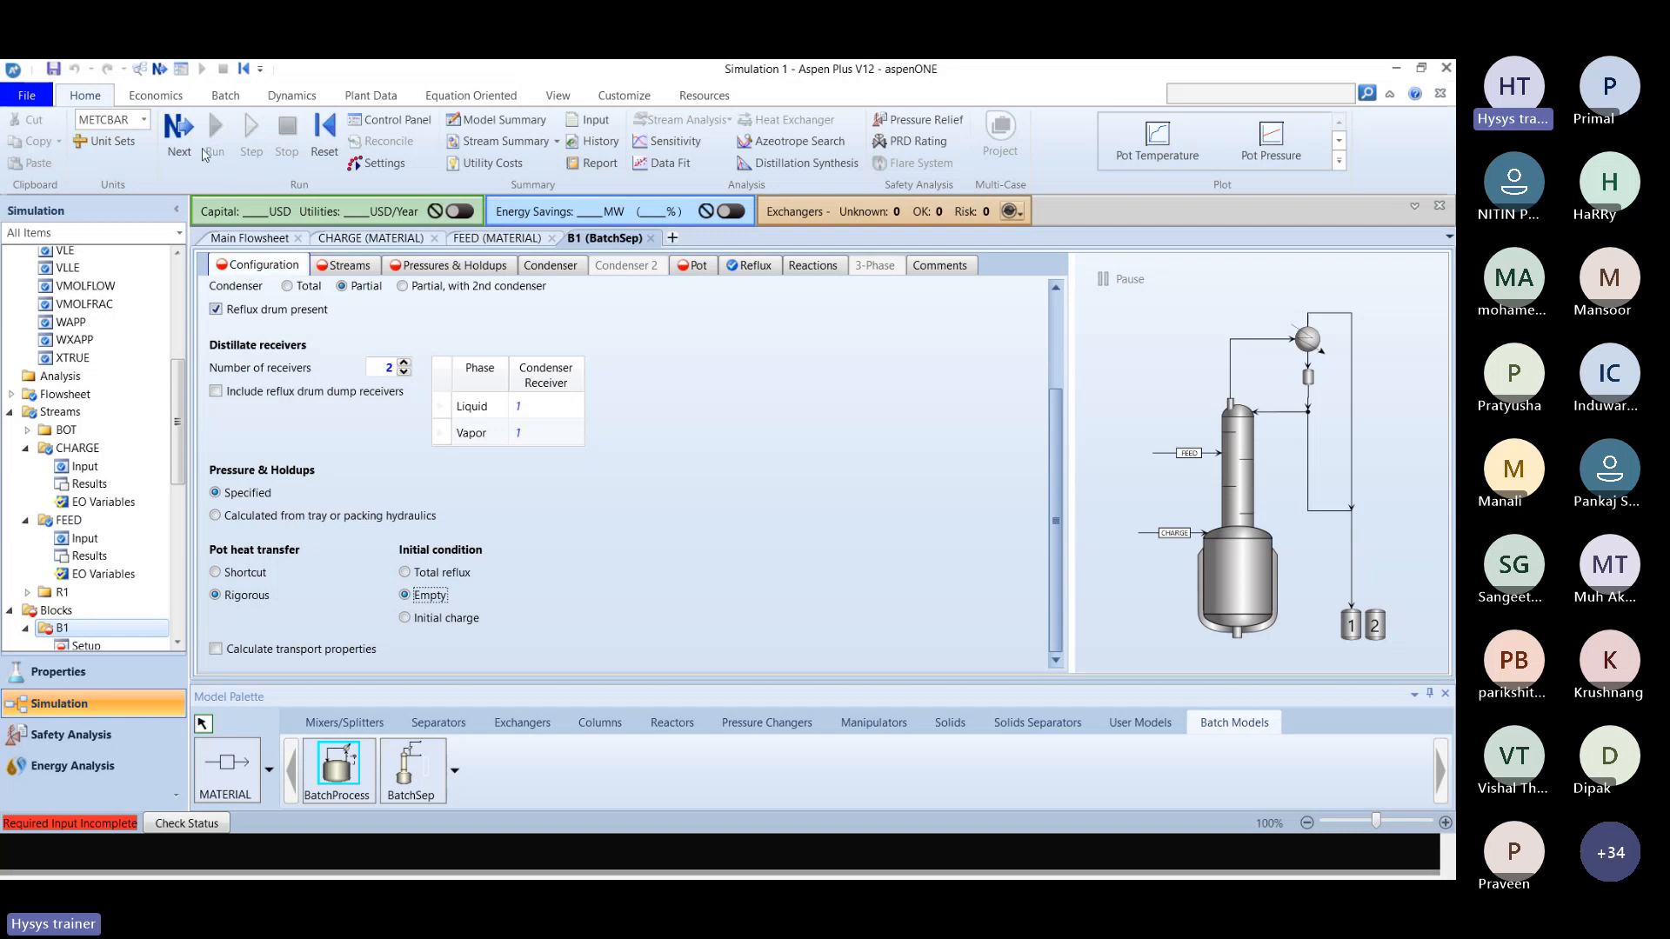
left_click(160, 73)
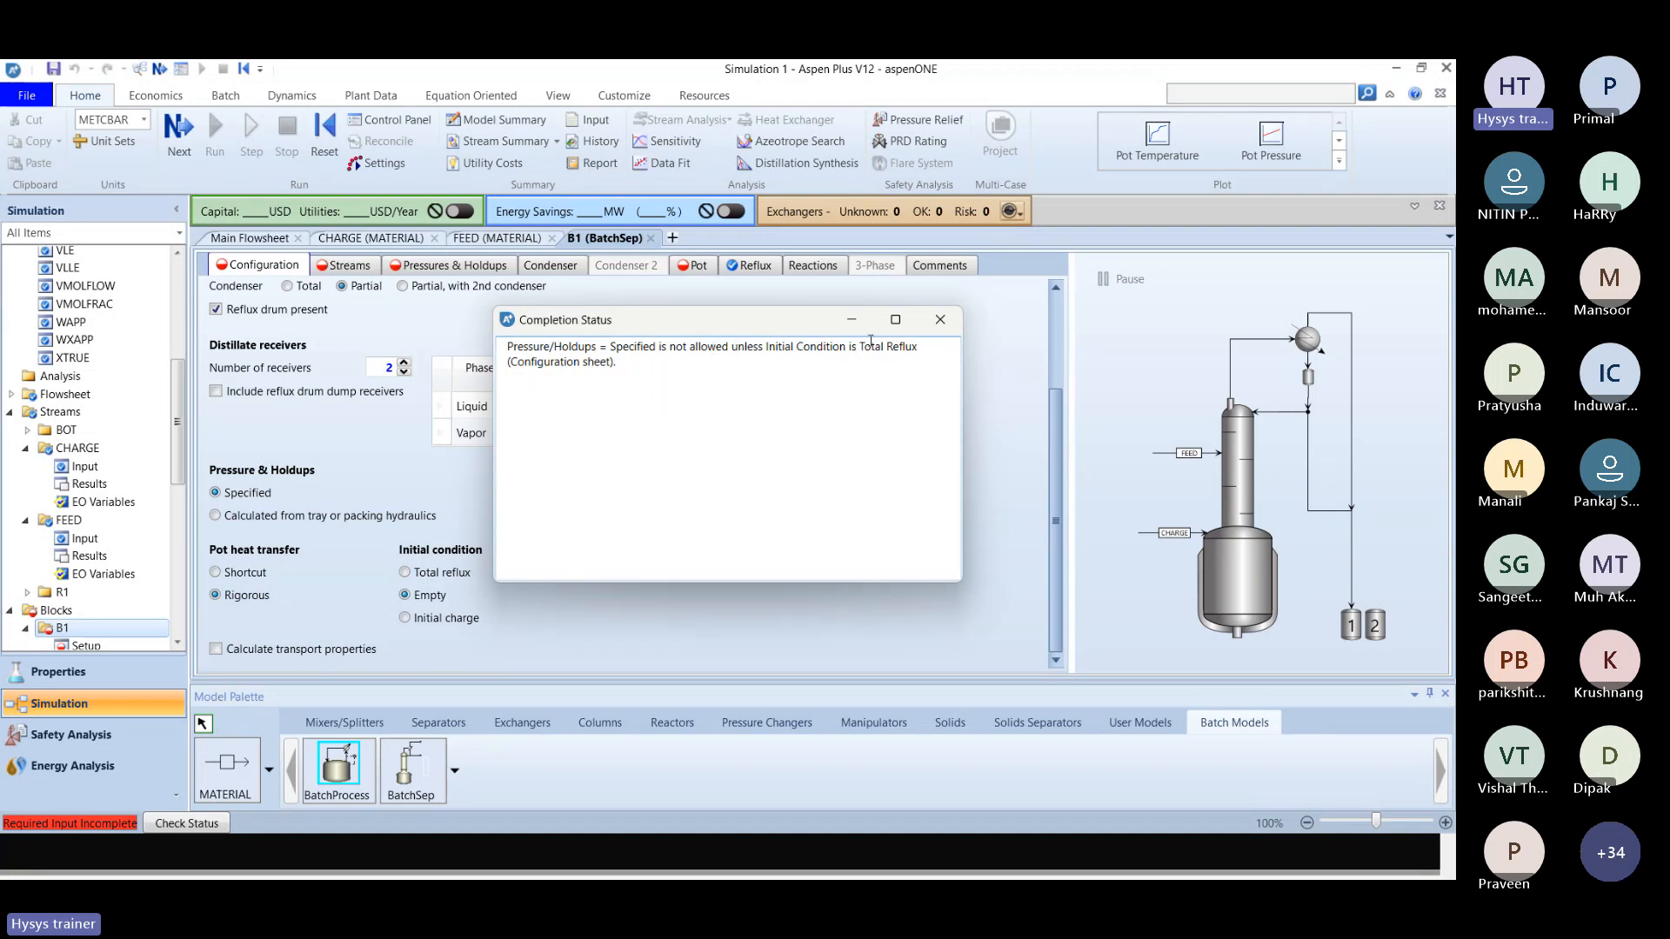
left_click(940, 320)
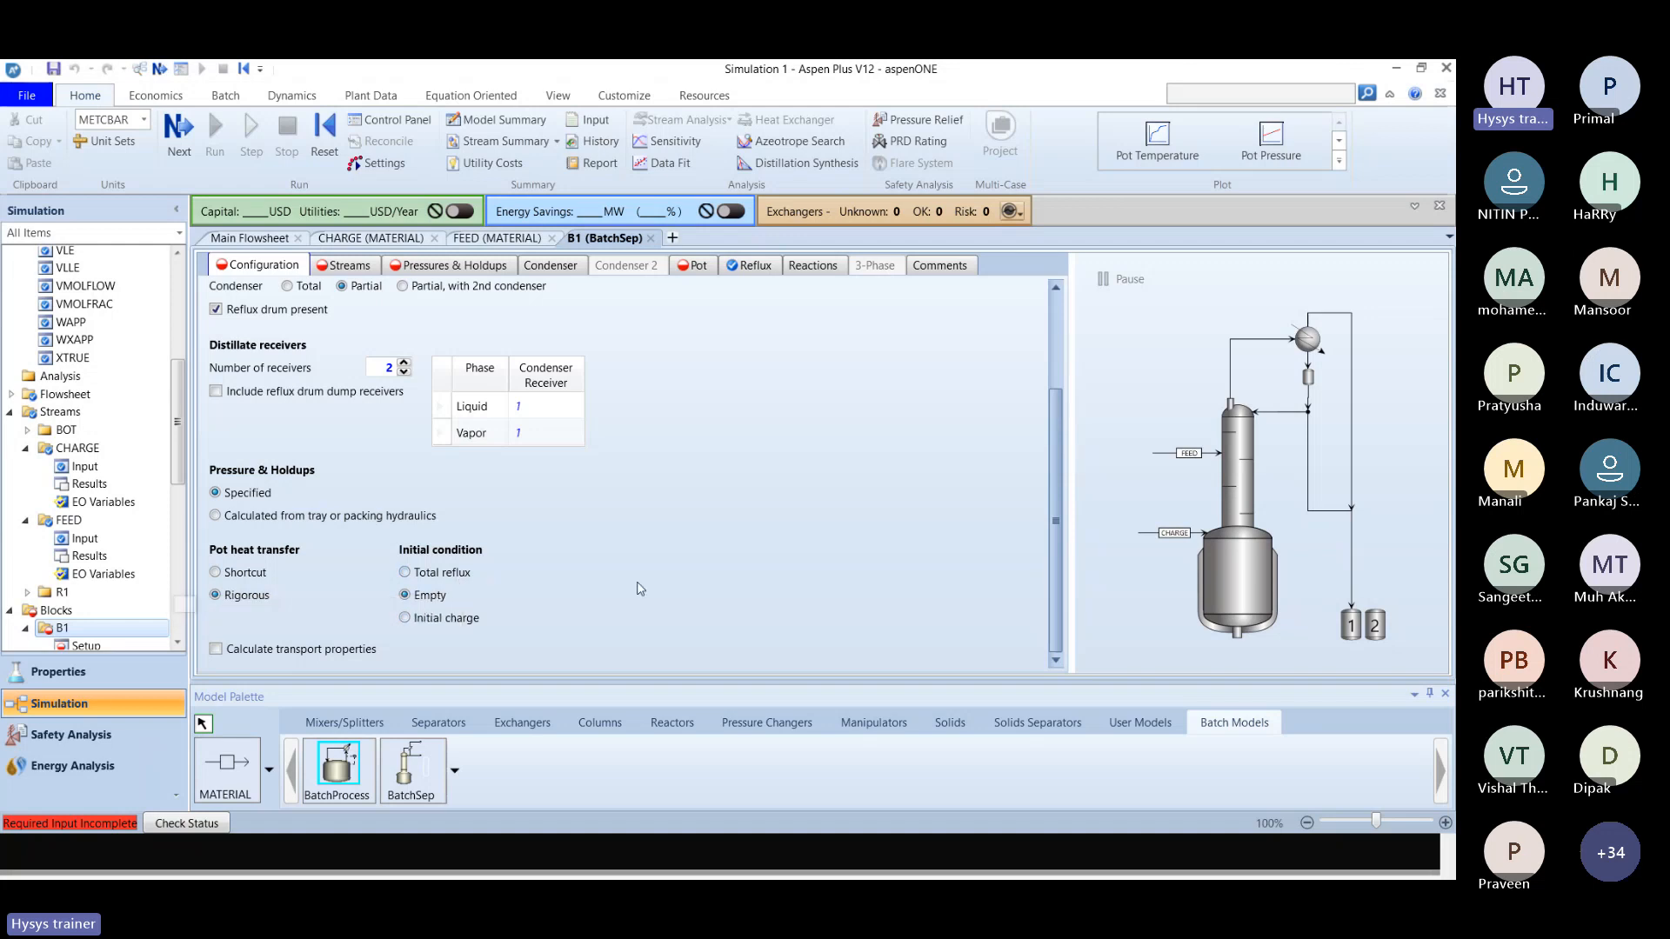
left_click(248, 520)
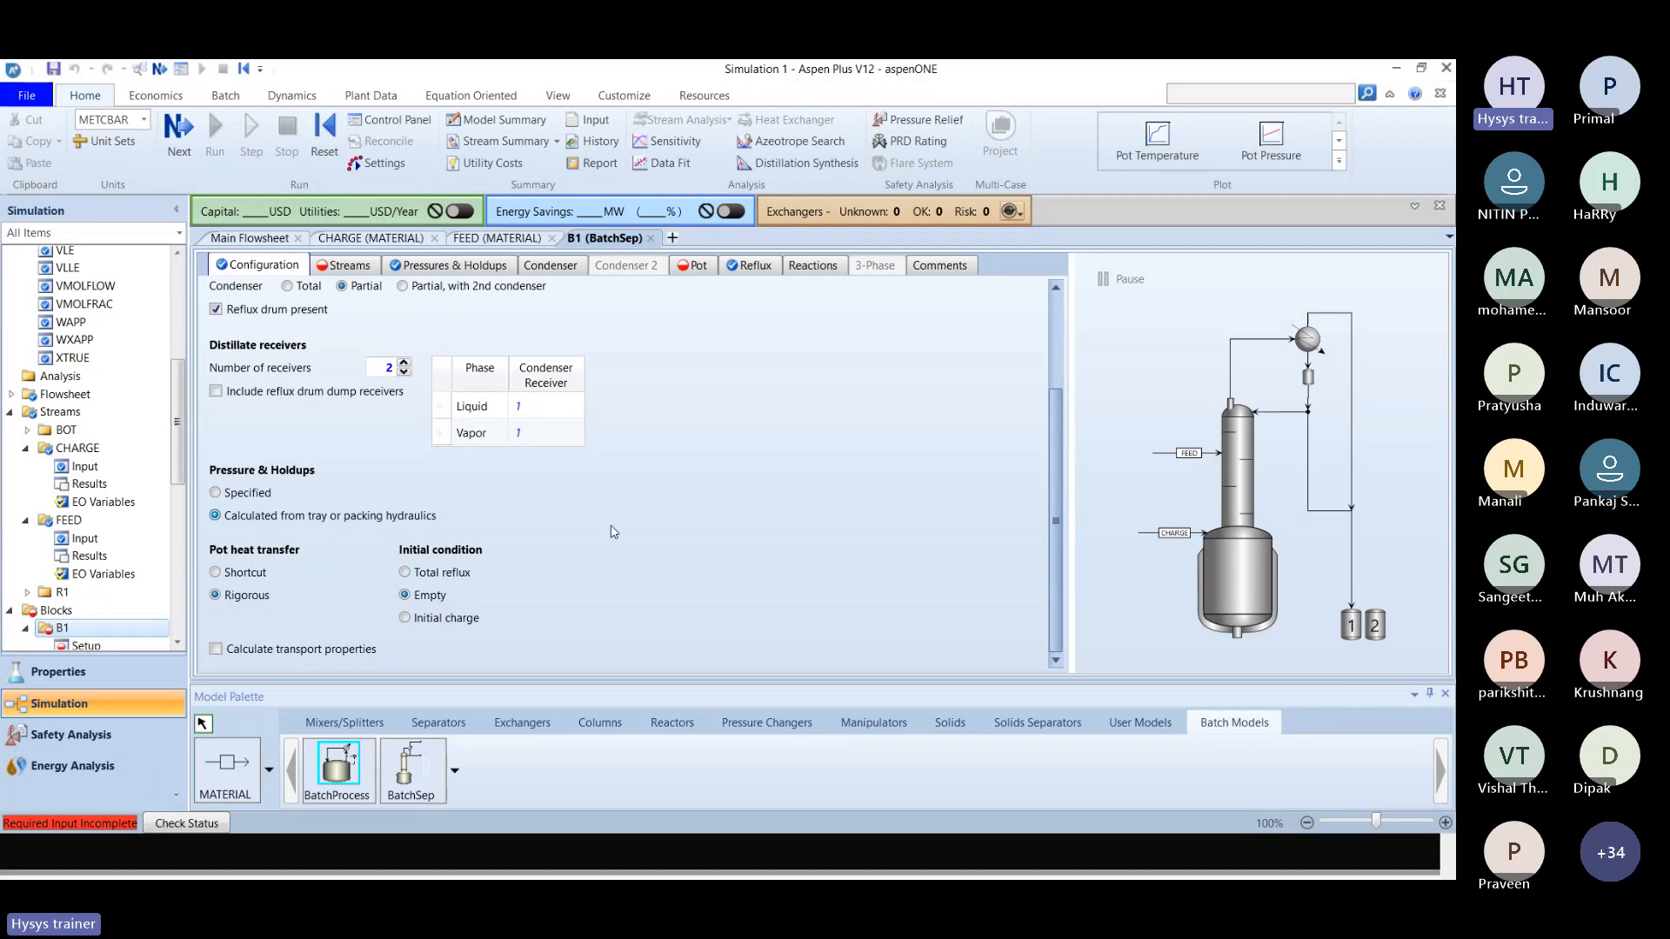
Review the Example 1 statement for the holdup, pressure and initial column conditions, and return to the B1 configuration.
key("alt+Tab")
scroll(630, 528, "up", 2)
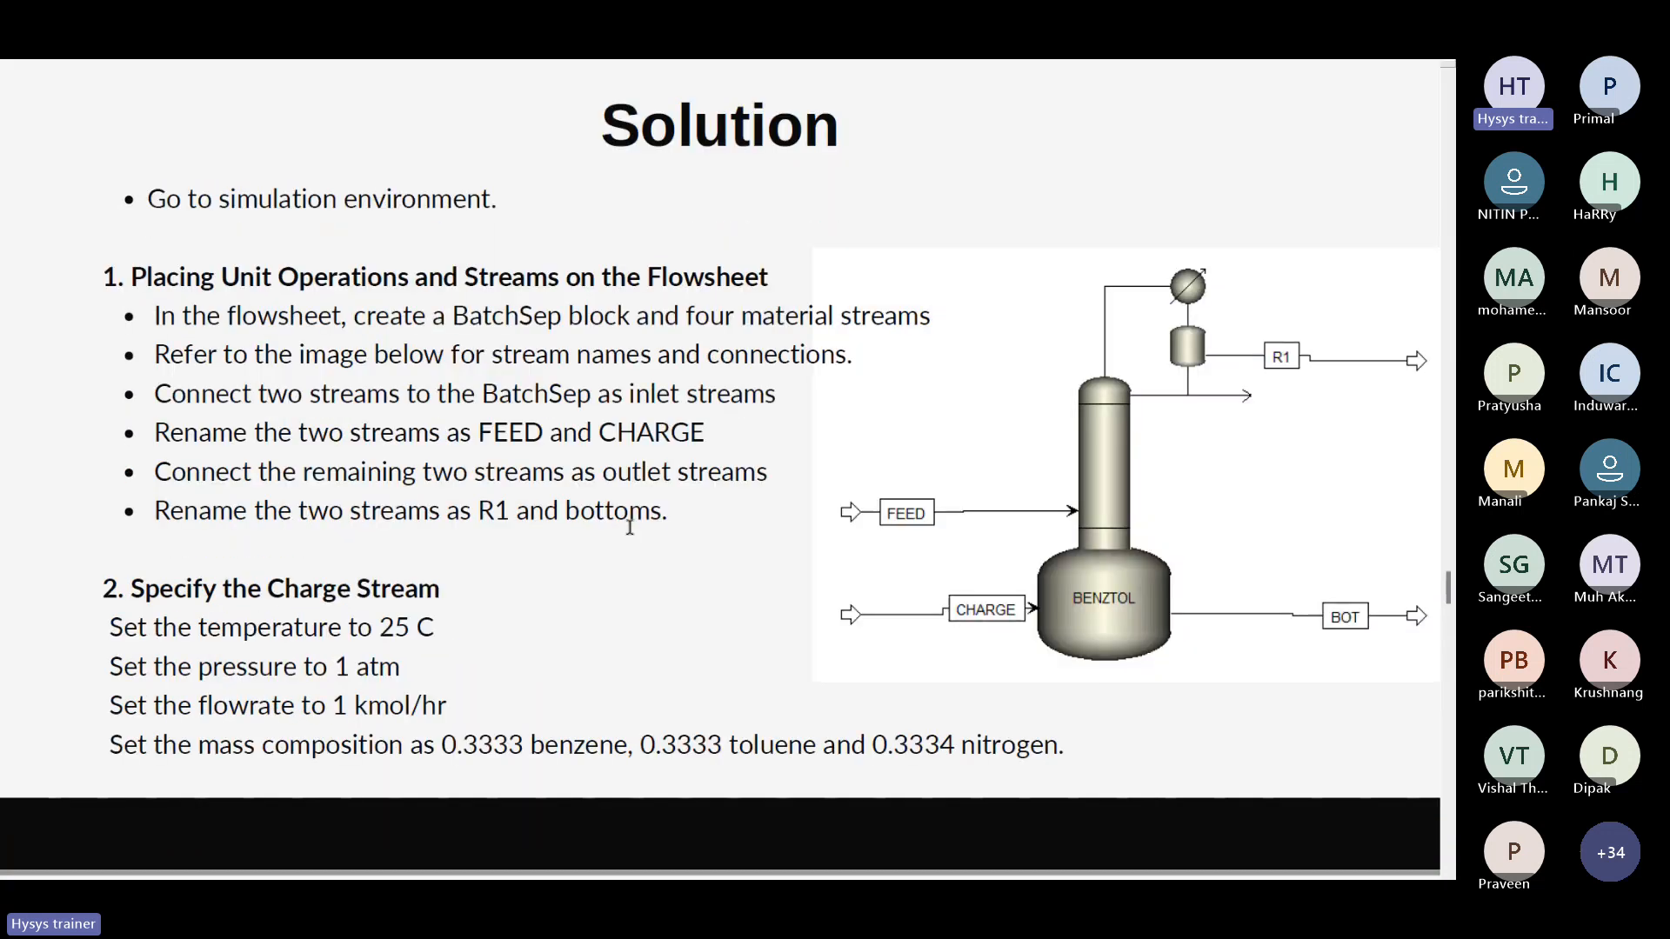
scroll(630, 528, "up", 4)
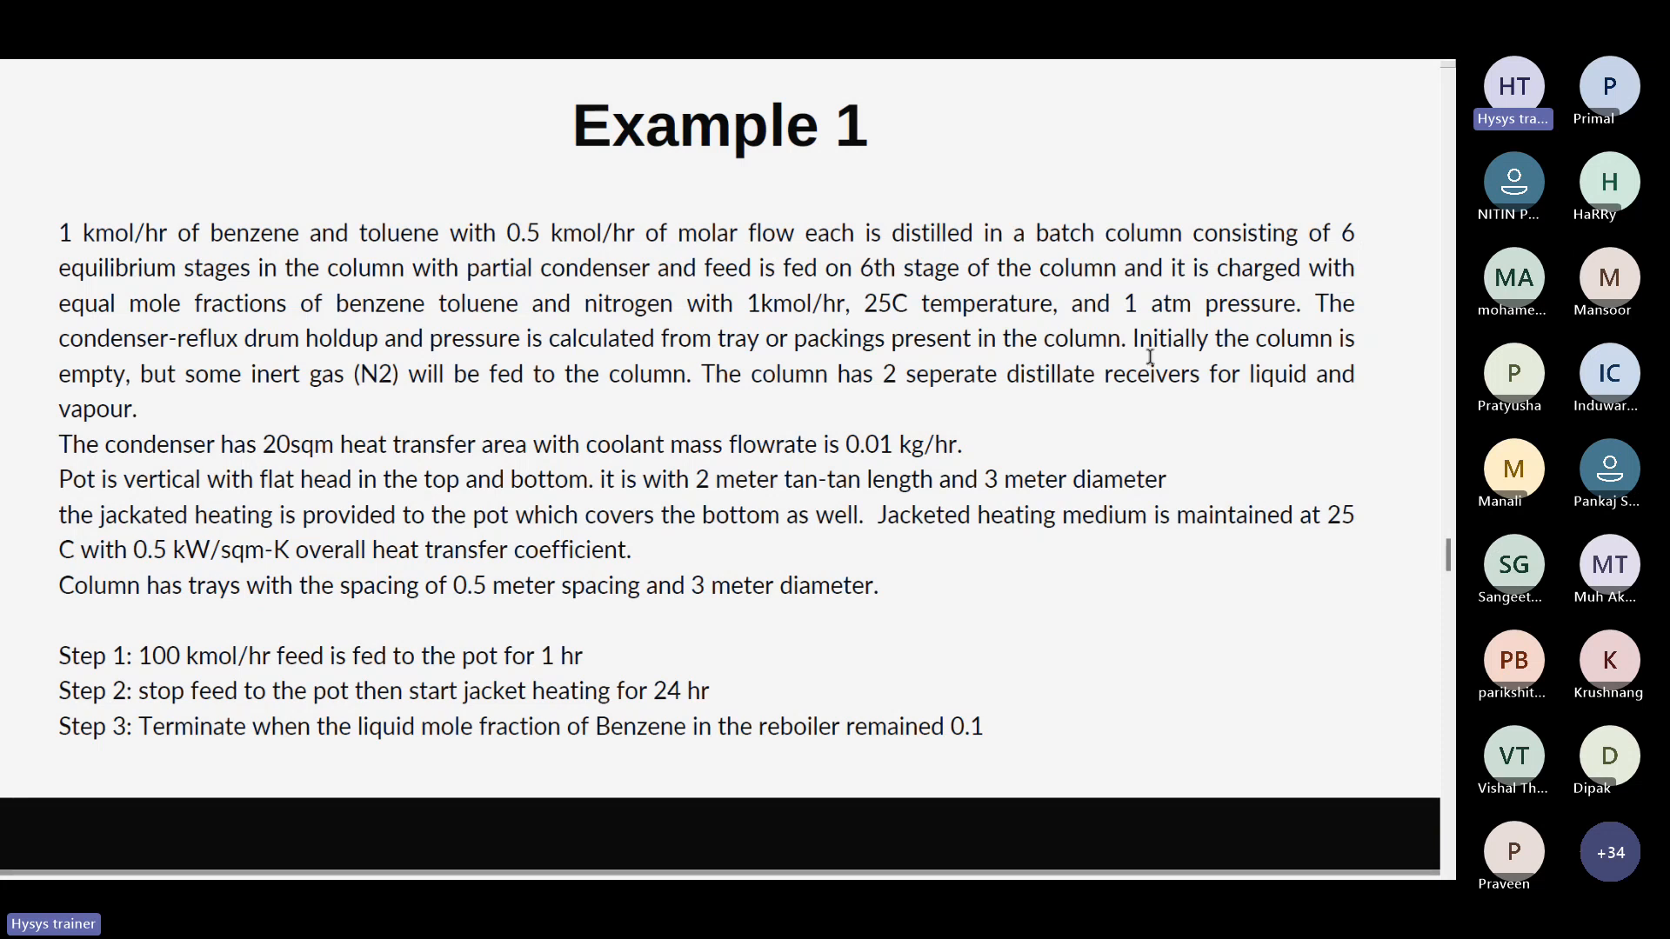
key("alt+Tab")
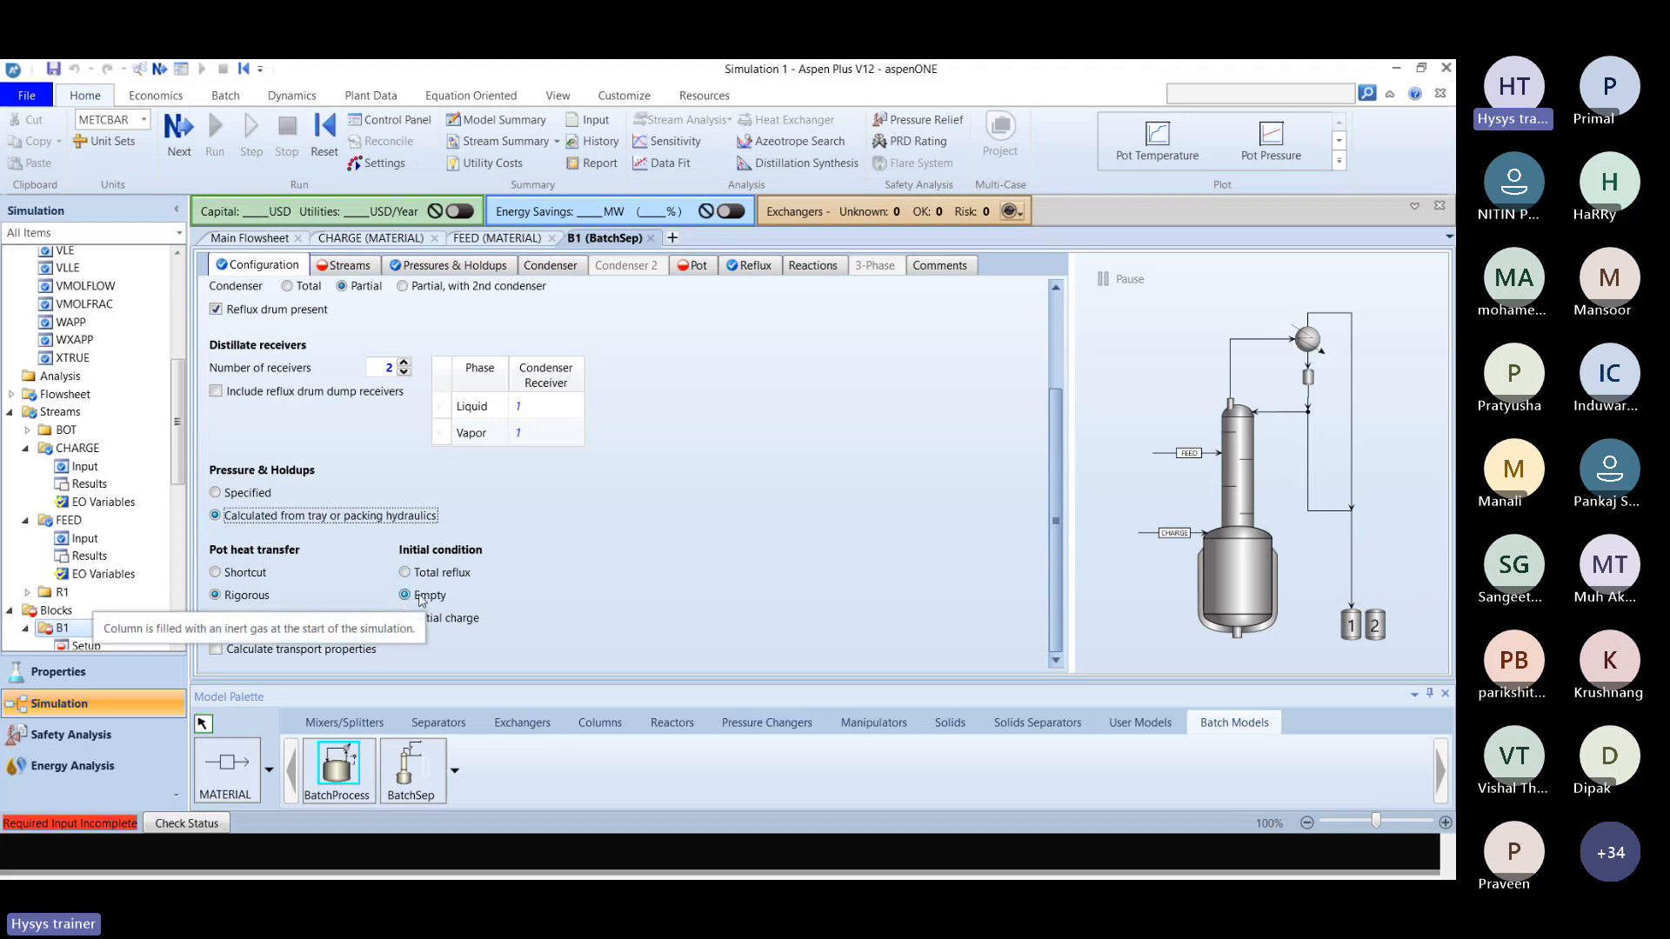
Try Specified pressure and holdups and a Total reflux initial condition, checking the completion status, and restore Empty with calculation from tray or packing hydraulics.
left_click(267, 498)
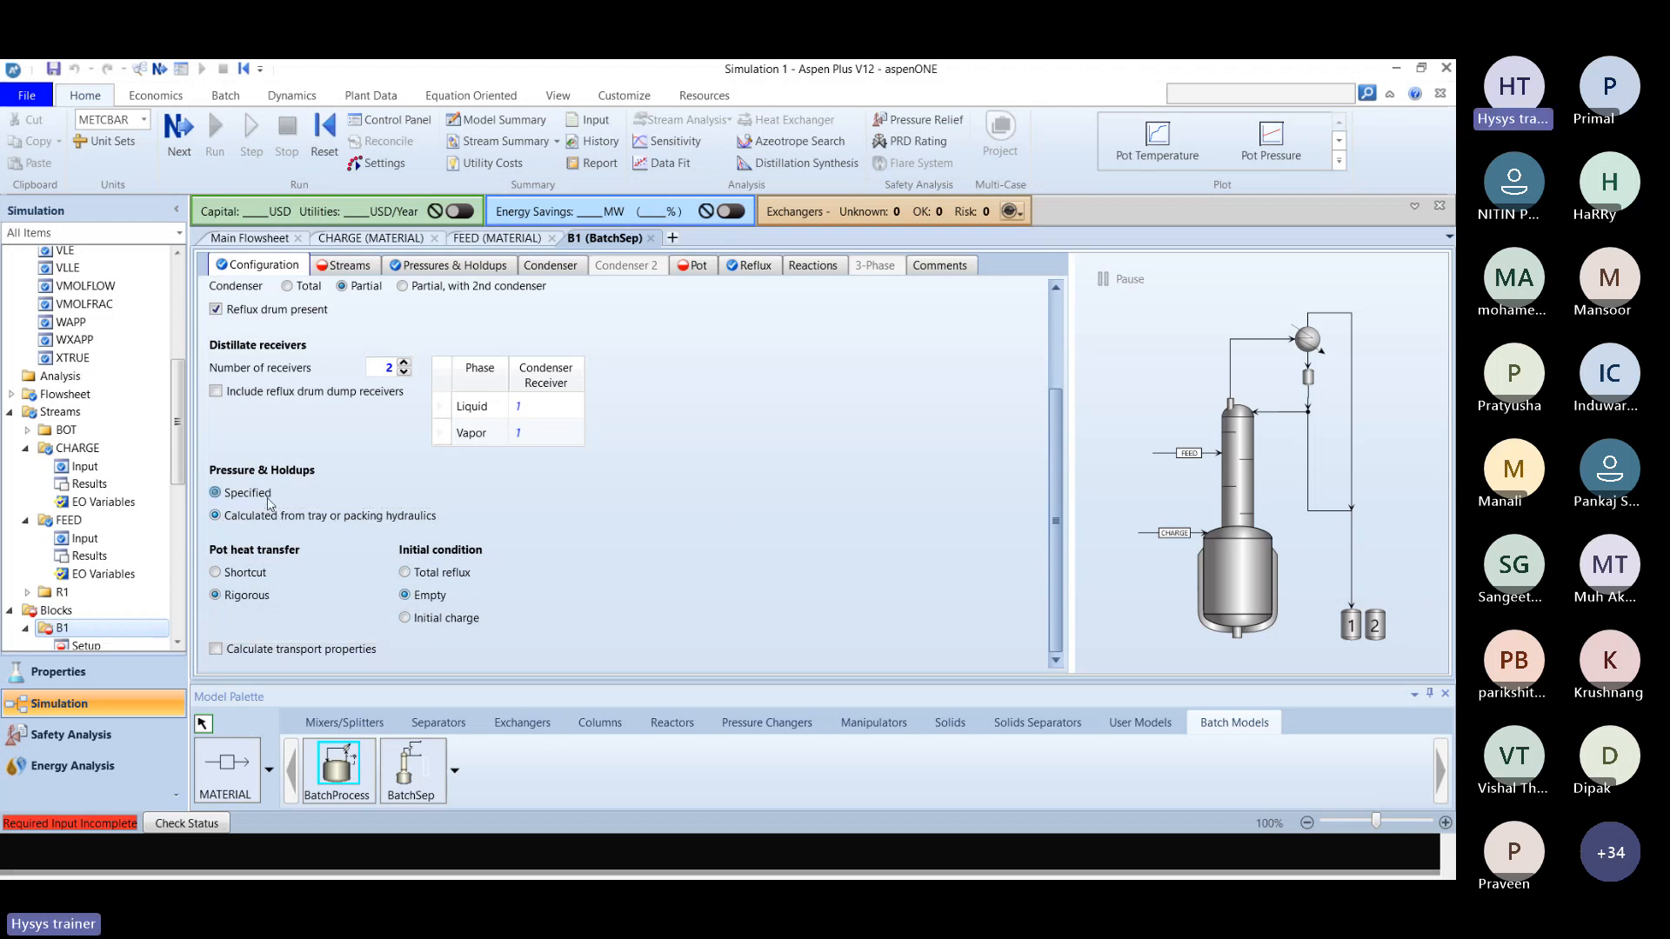
left_click(146, 73)
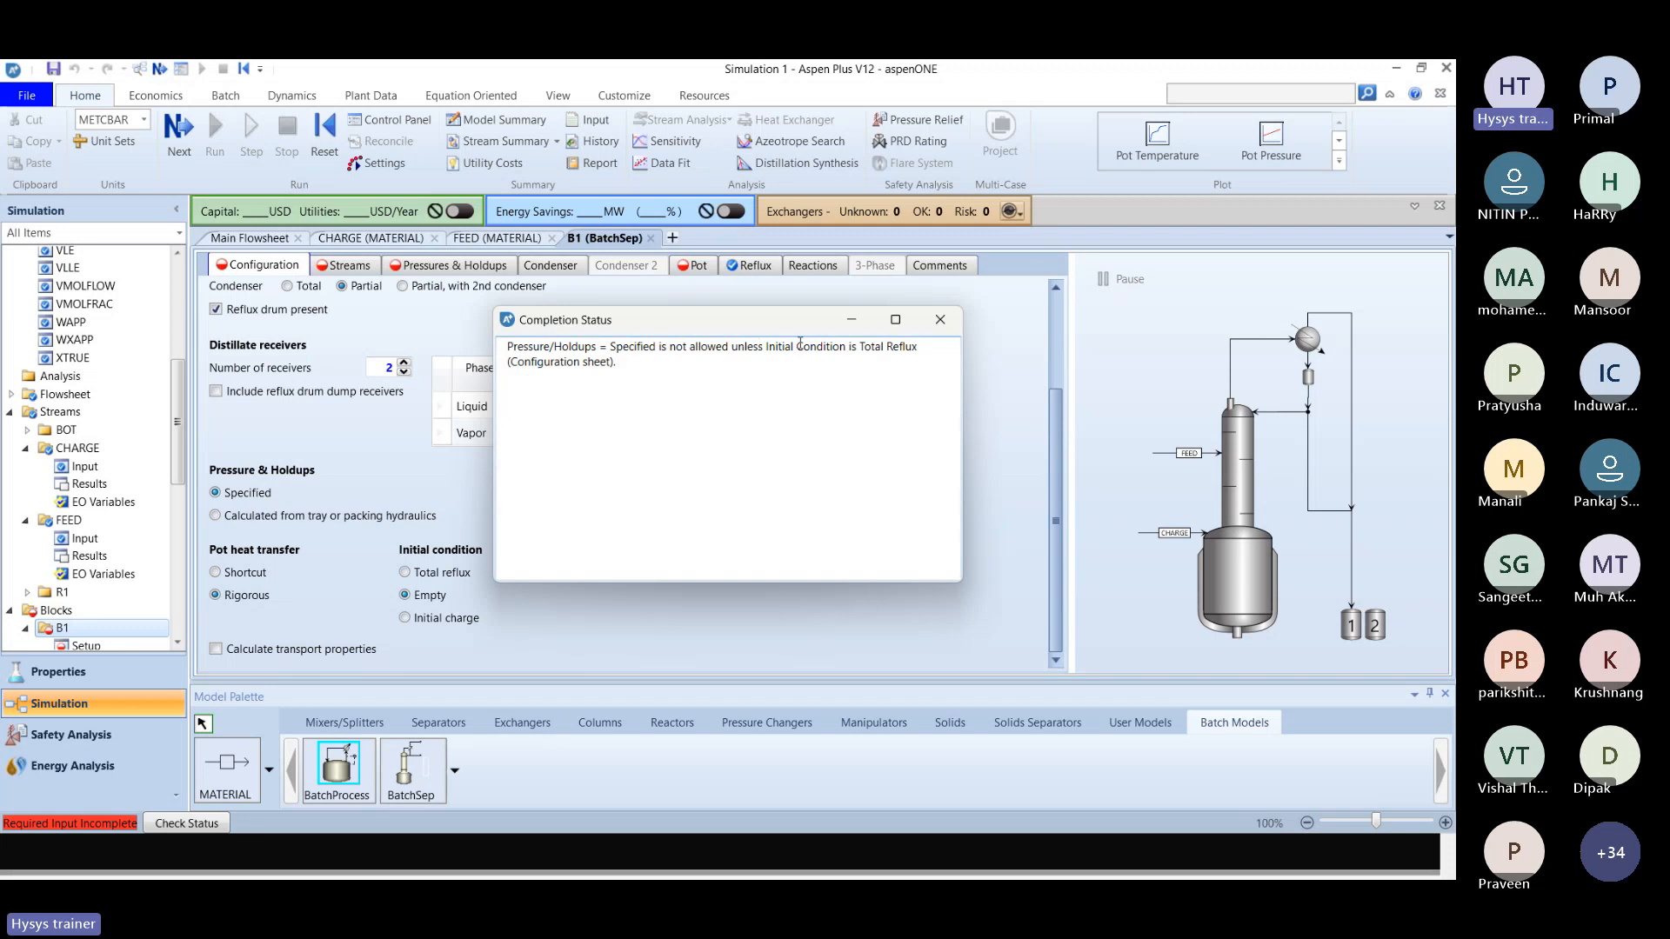
left_click(941, 319)
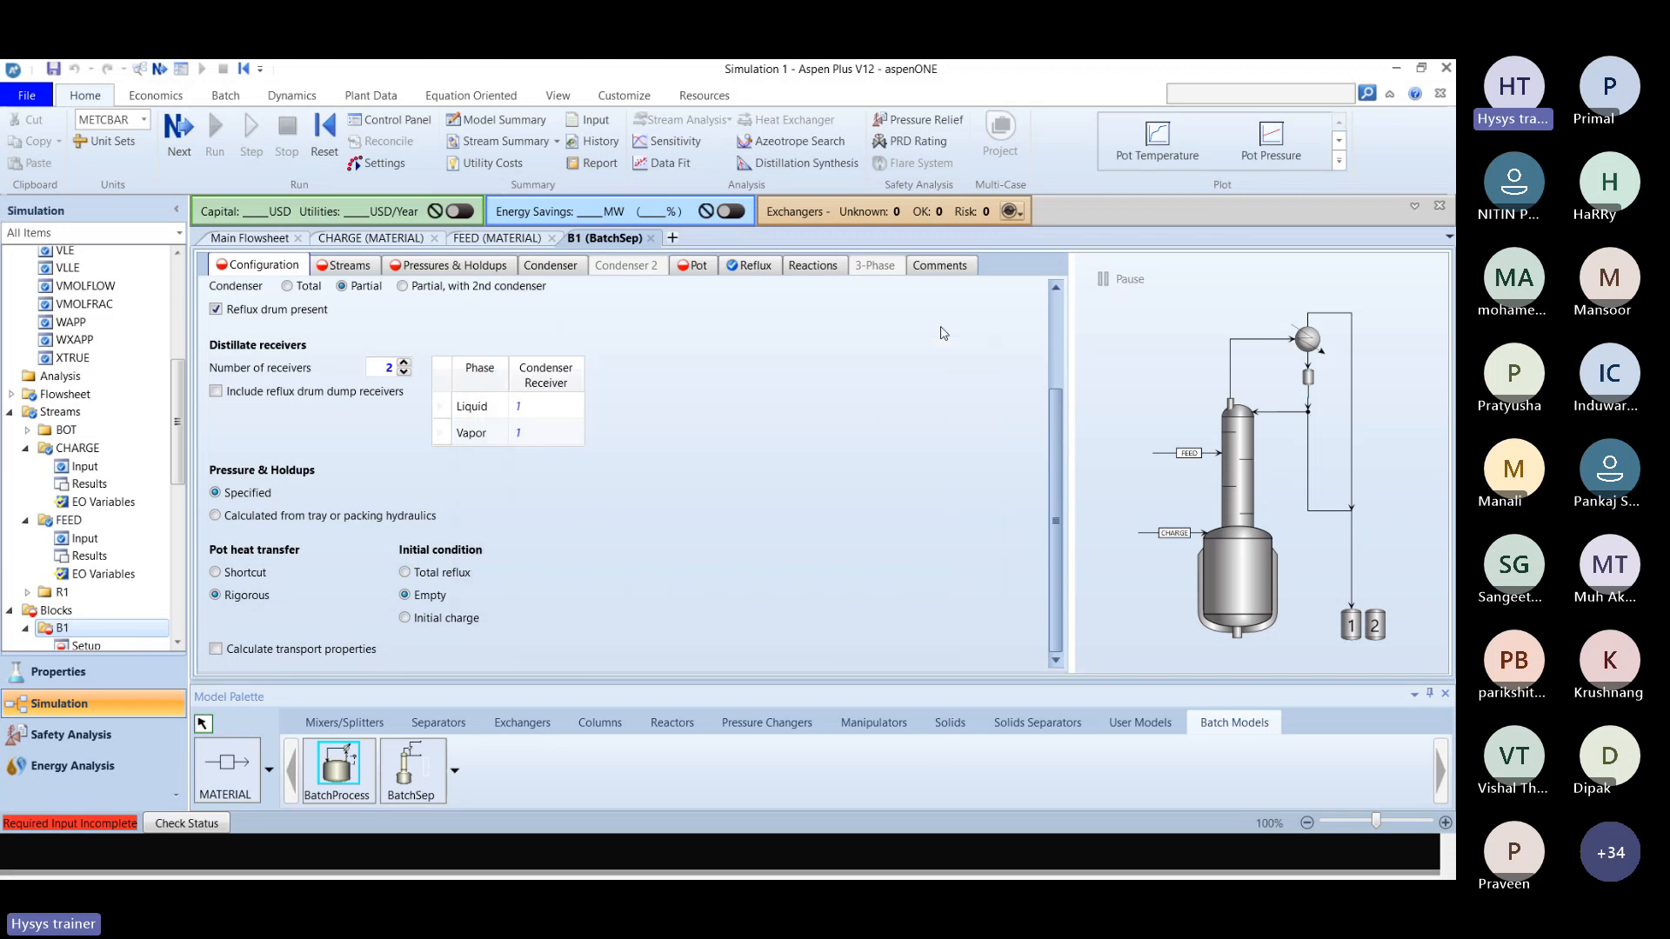
left_click(404, 572)
left_click(404, 595)
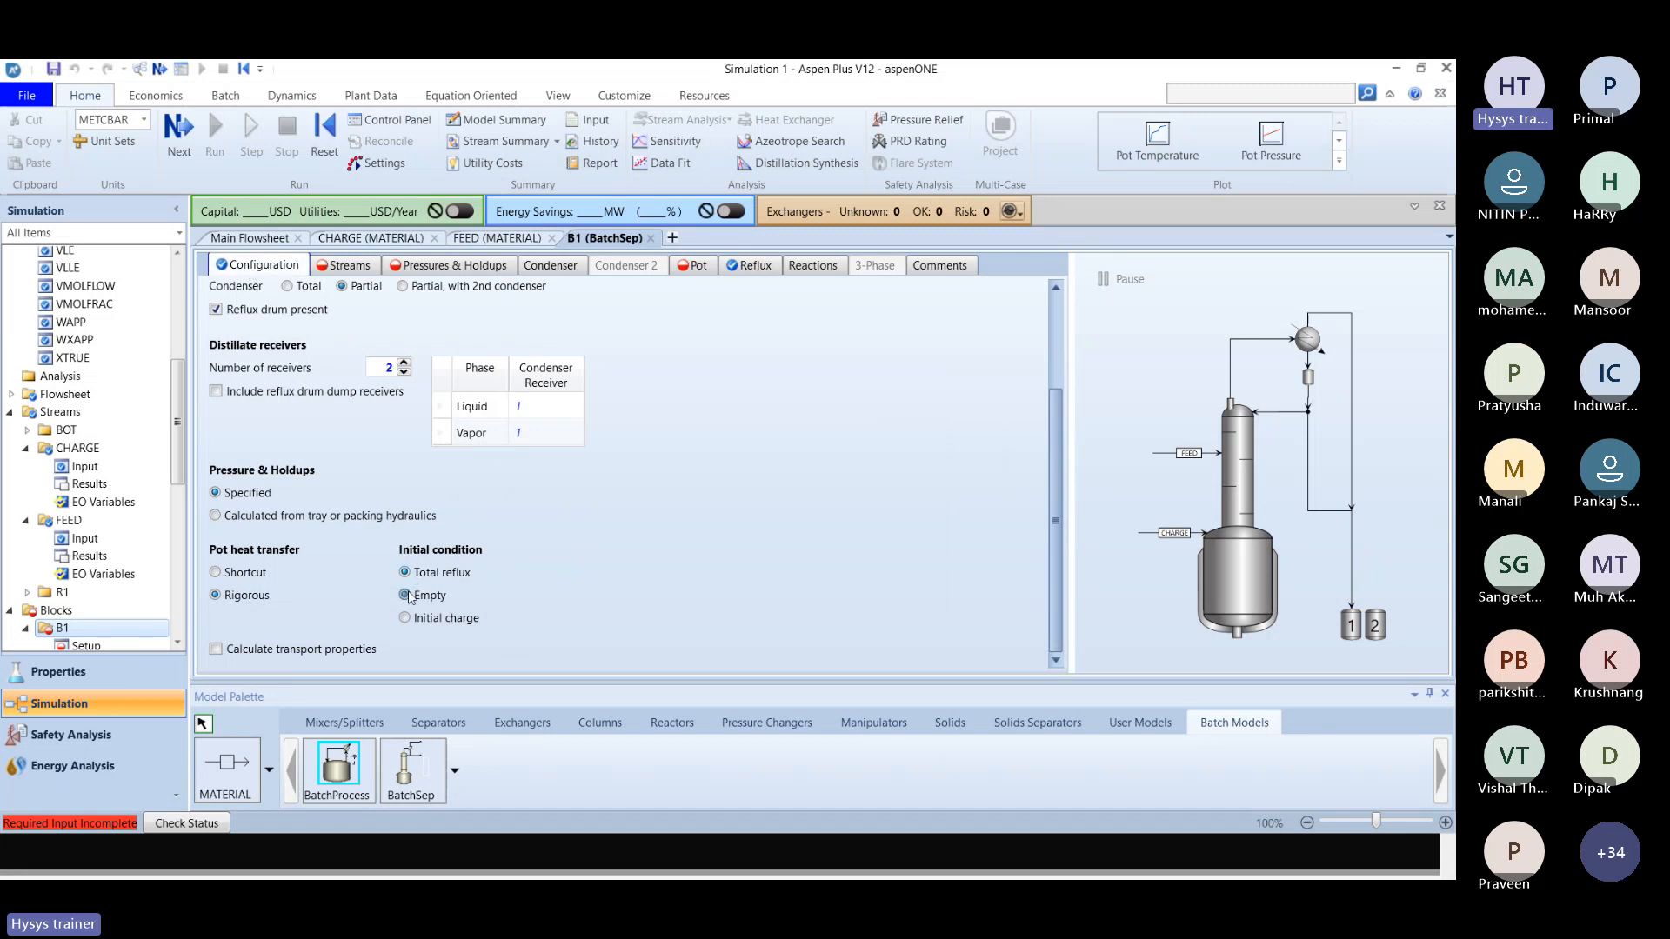
left_click(253, 517)
Review the solution slide on stream specifications and check that CHARGE is the pot charge stream of B1.
left_click(339, 268)
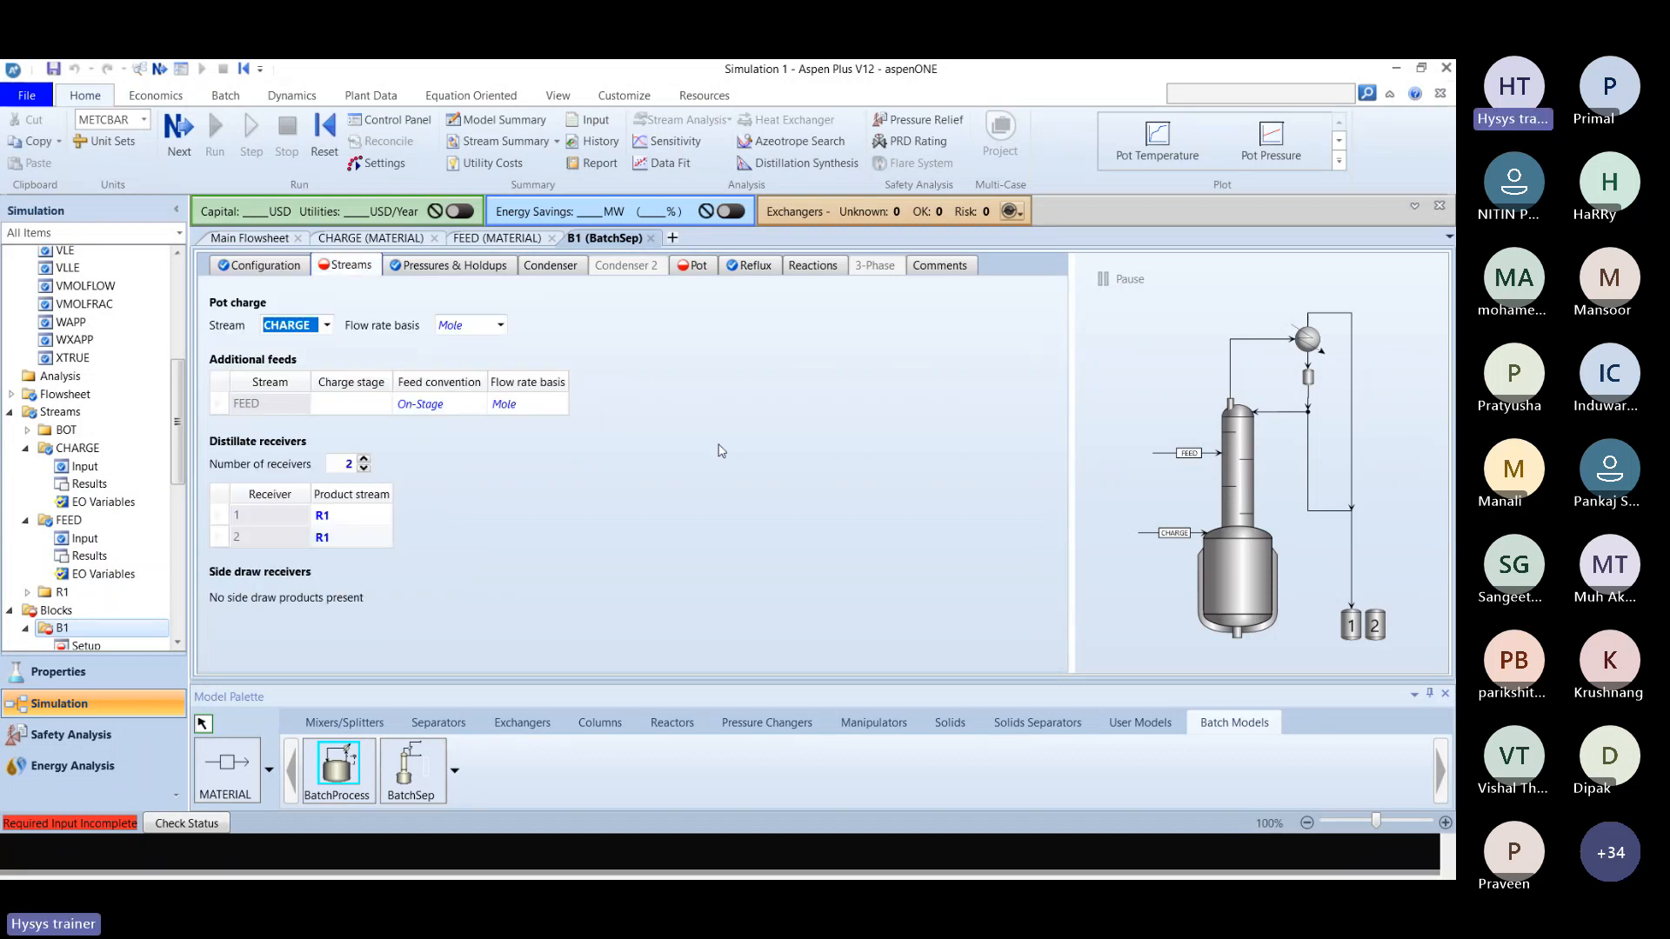
key("alt+Tab")
scroll(718, 444, "down", 1)
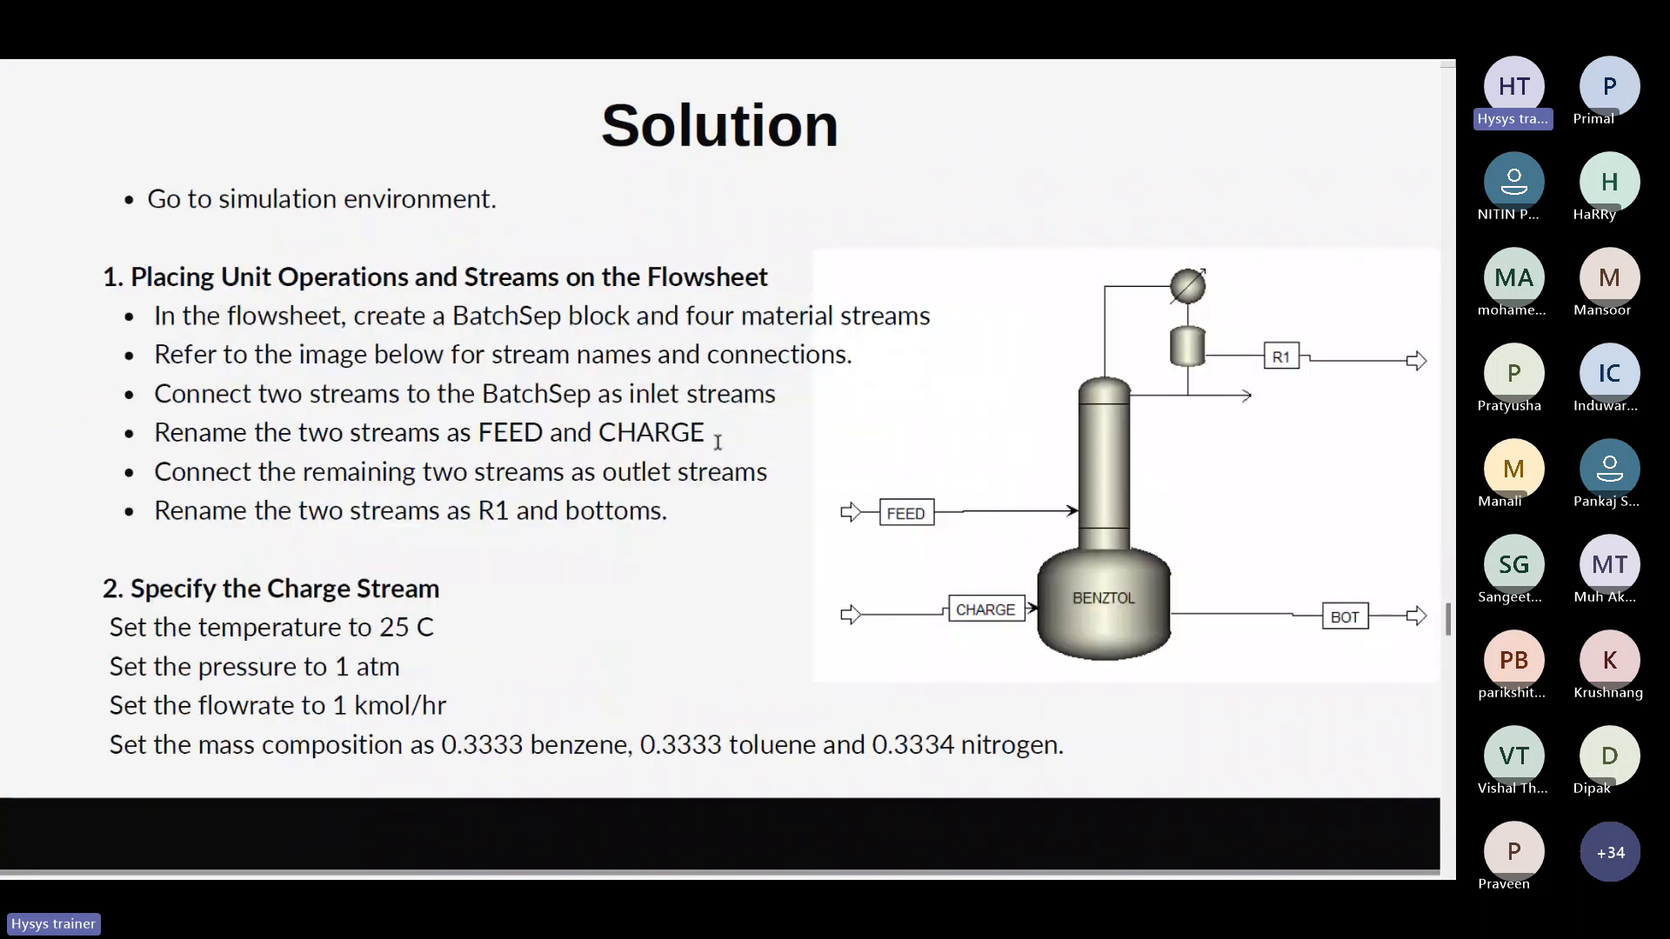
scroll(718, 444, "down", 2)
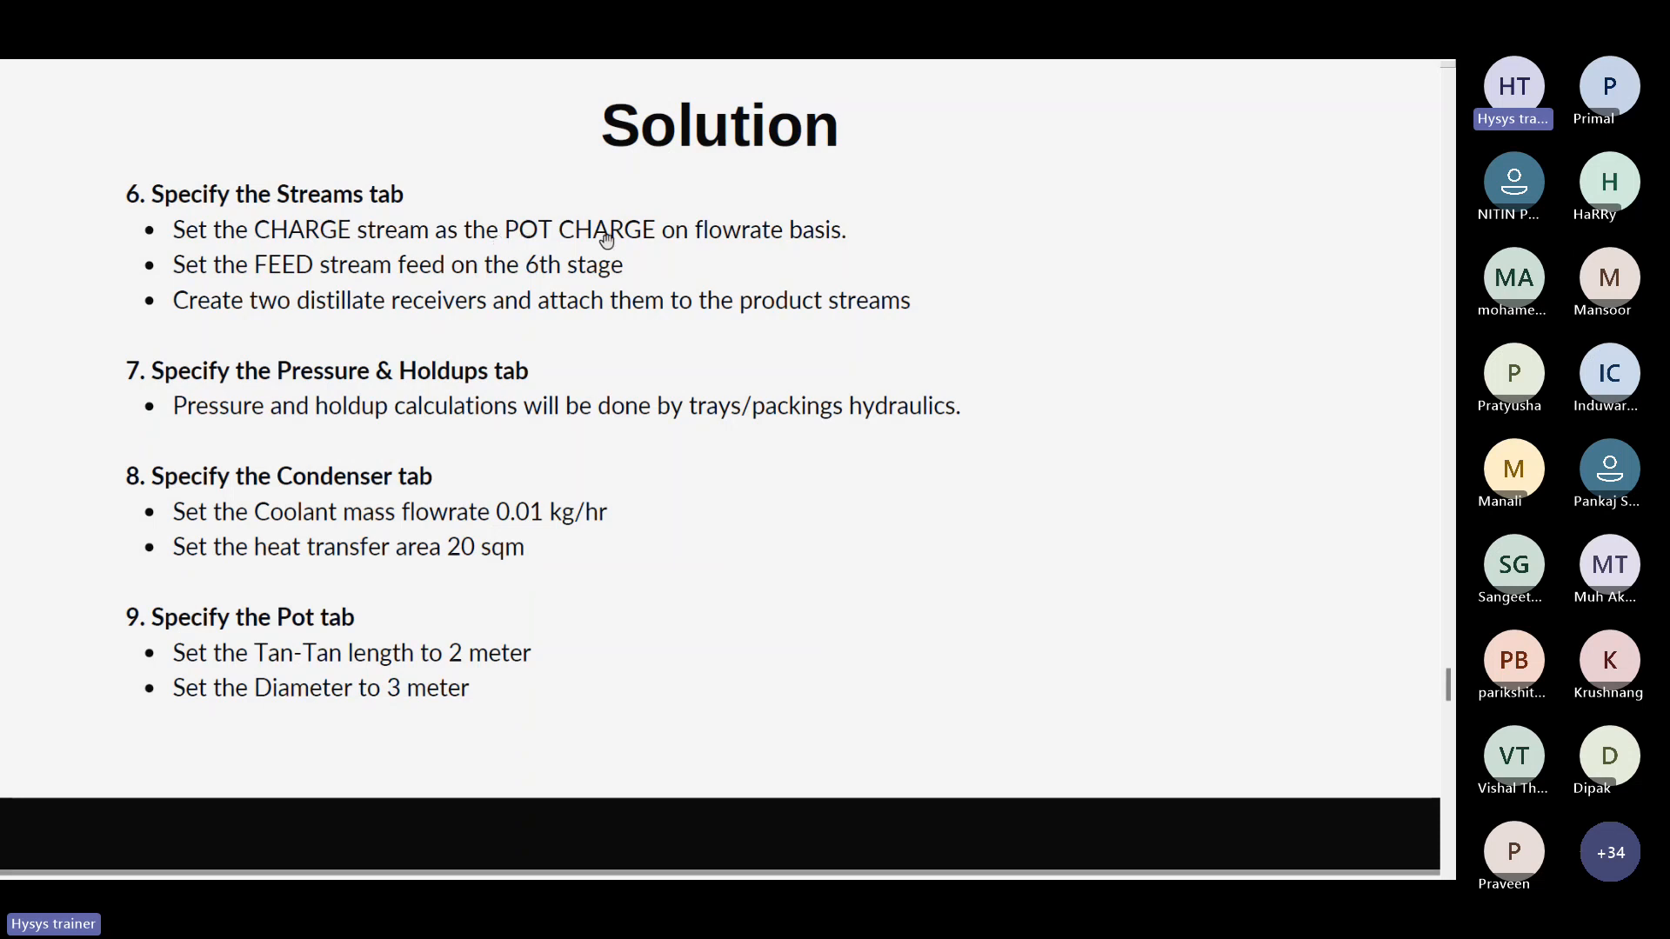
key("alt+Tab")
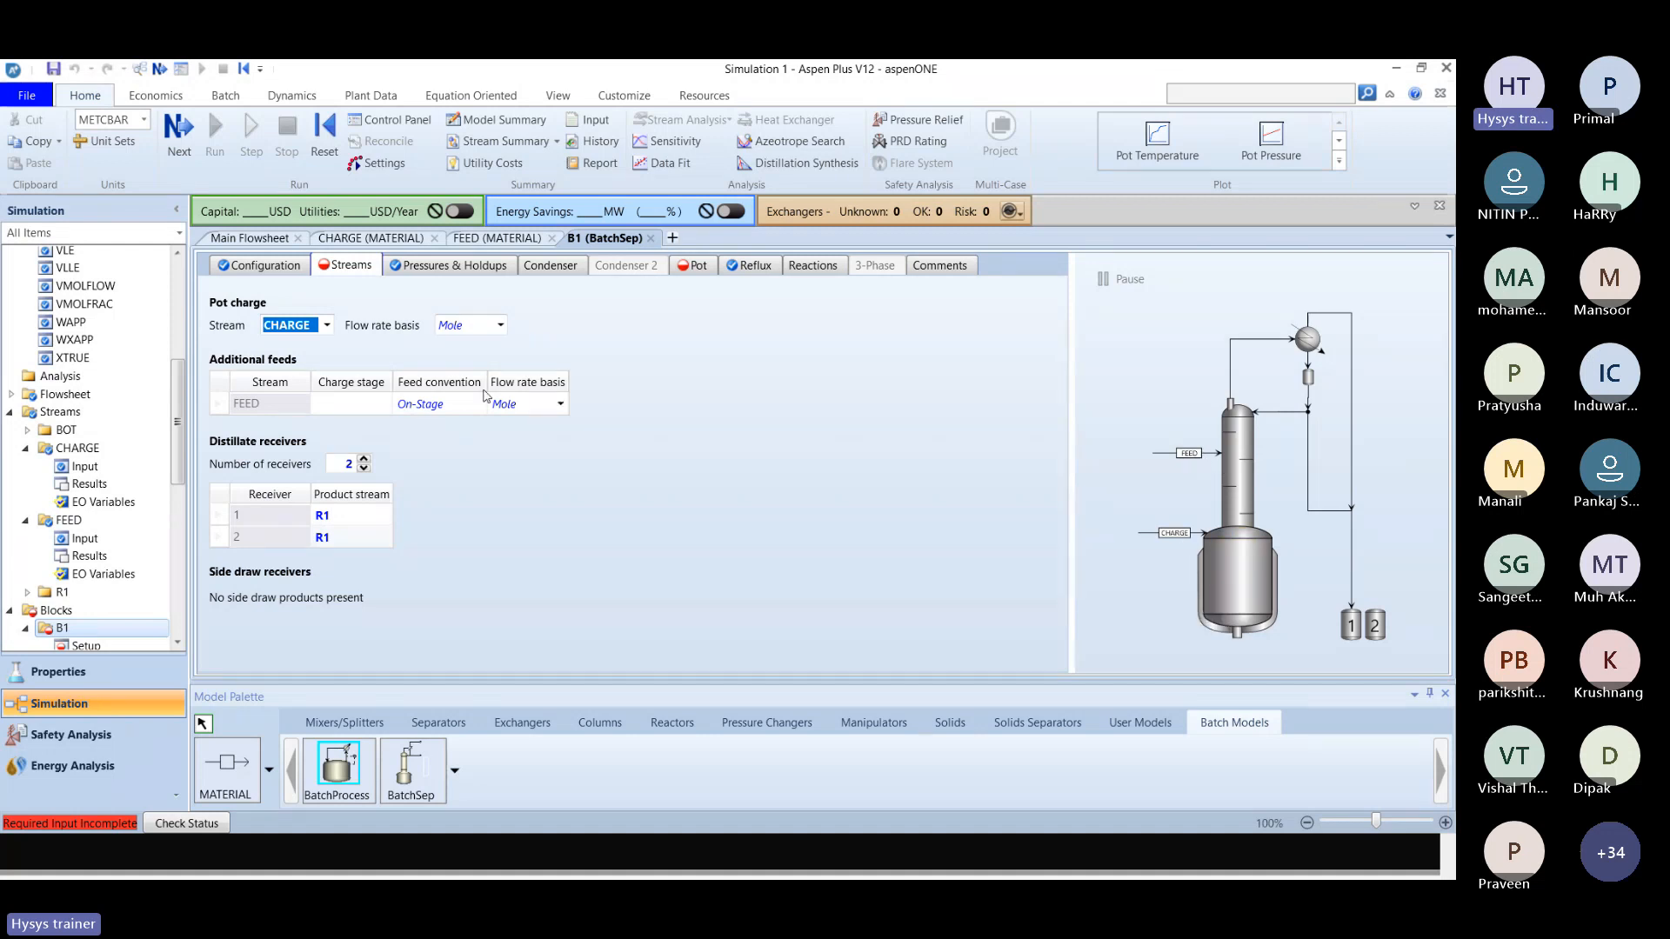
left_click(327, 326)
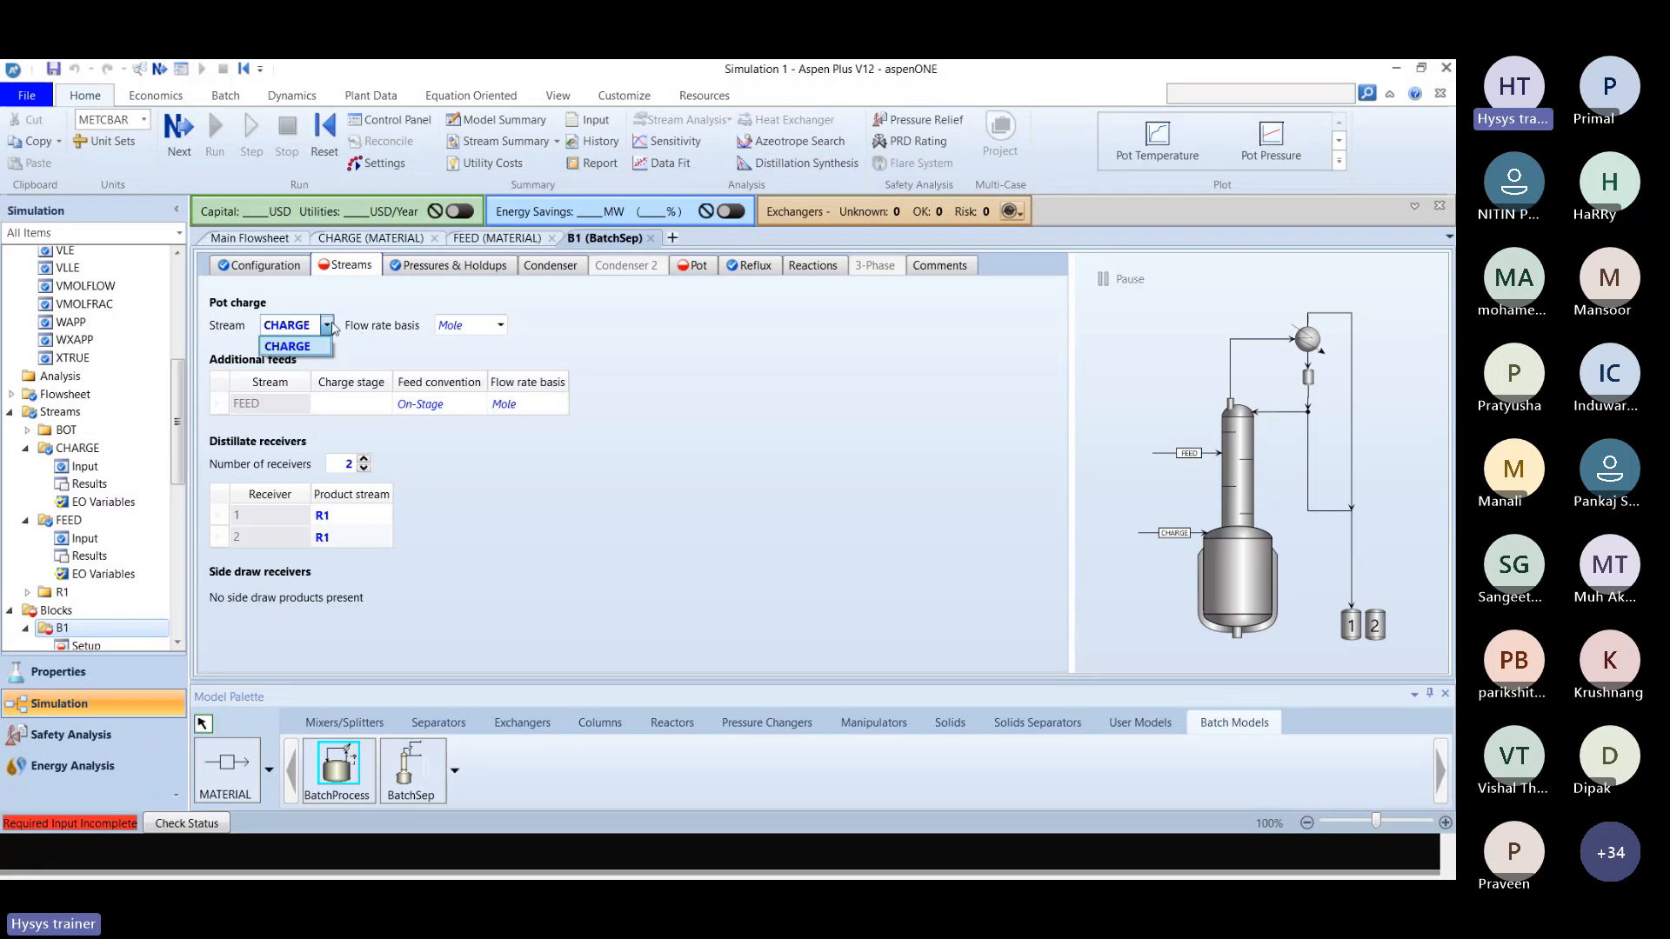
left_click(327, 326)
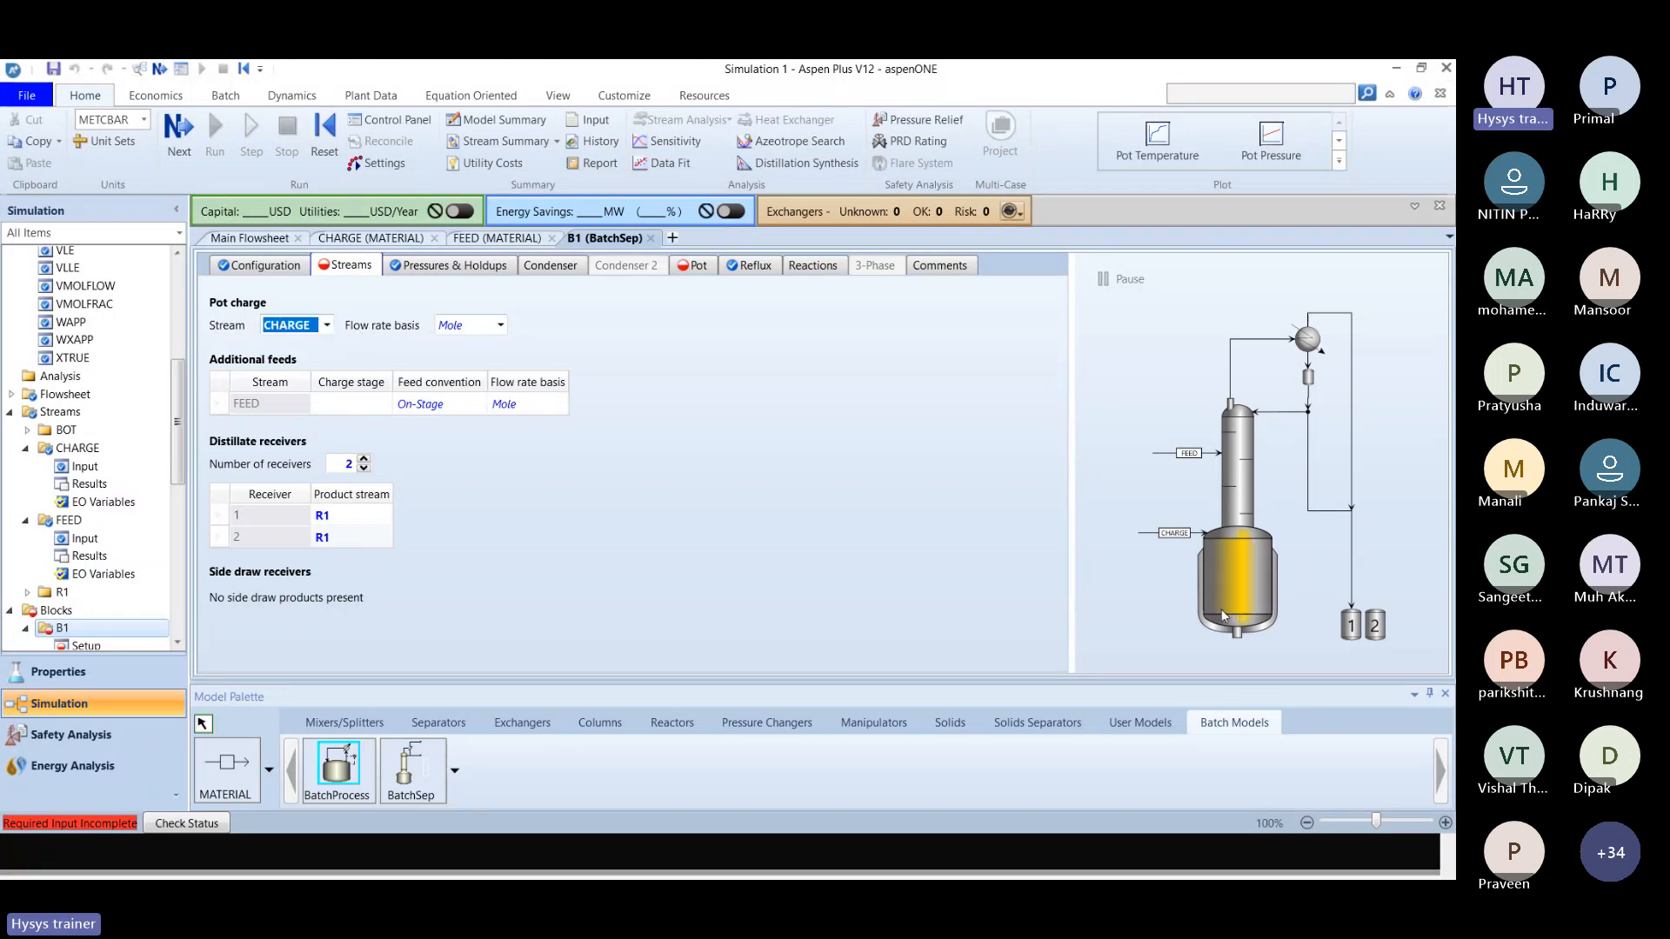
left_click(418, 397)
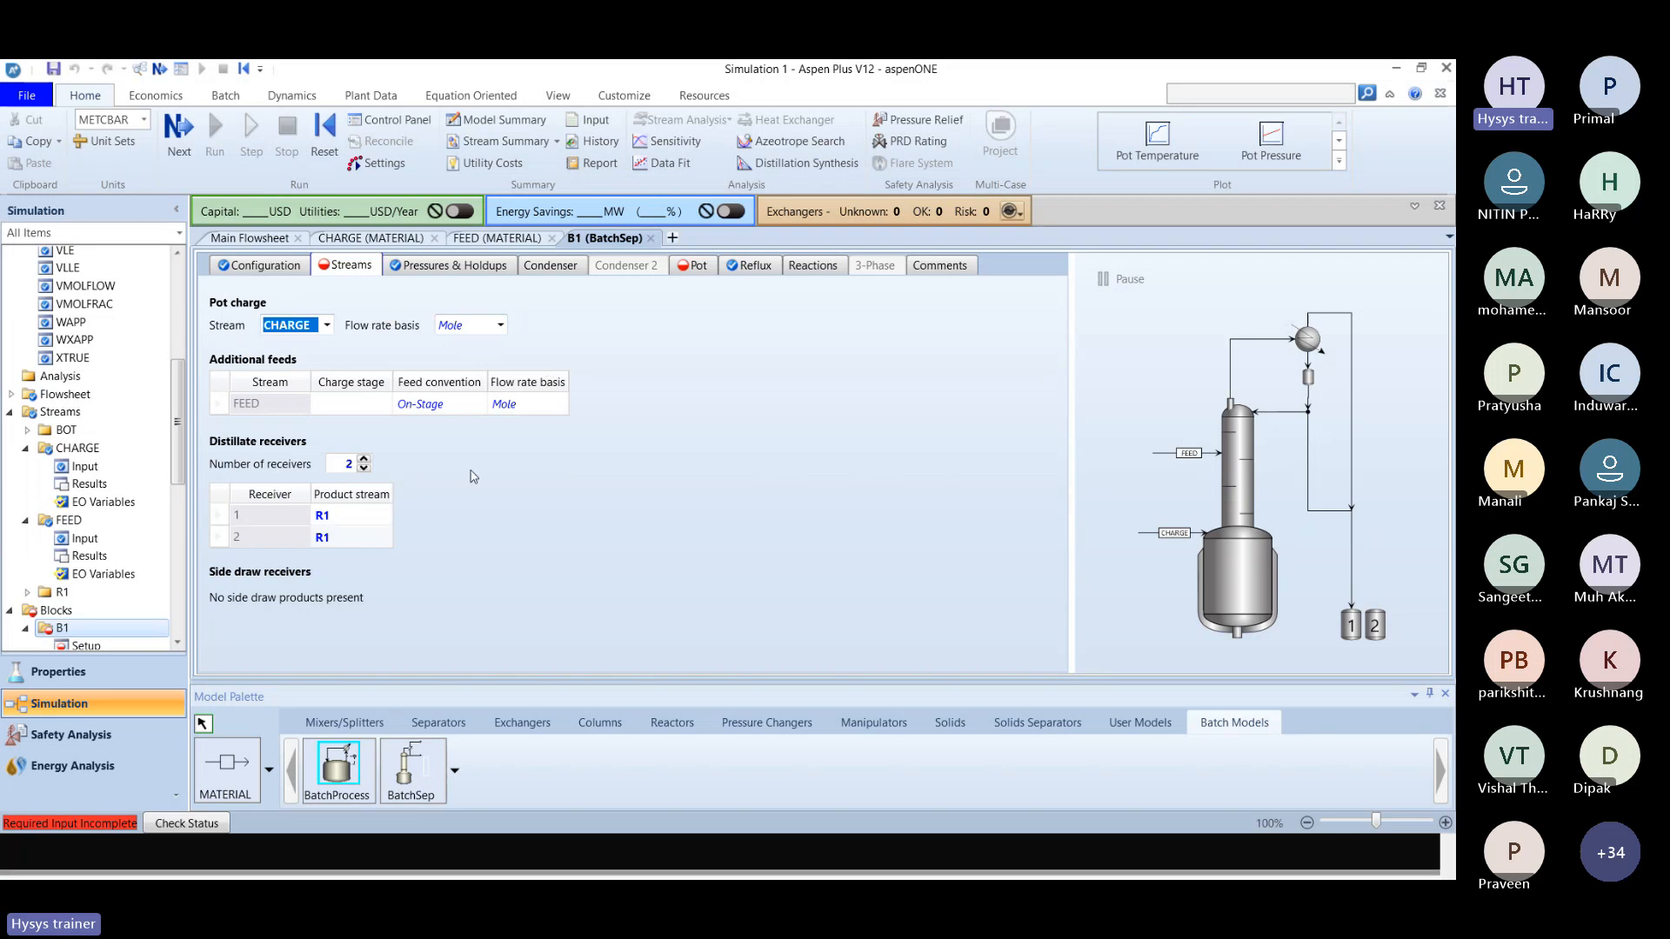
Set the FEED stream's charge stage to 6 in the B1 streams, as given in the solution slide.
key("alt+Tab")
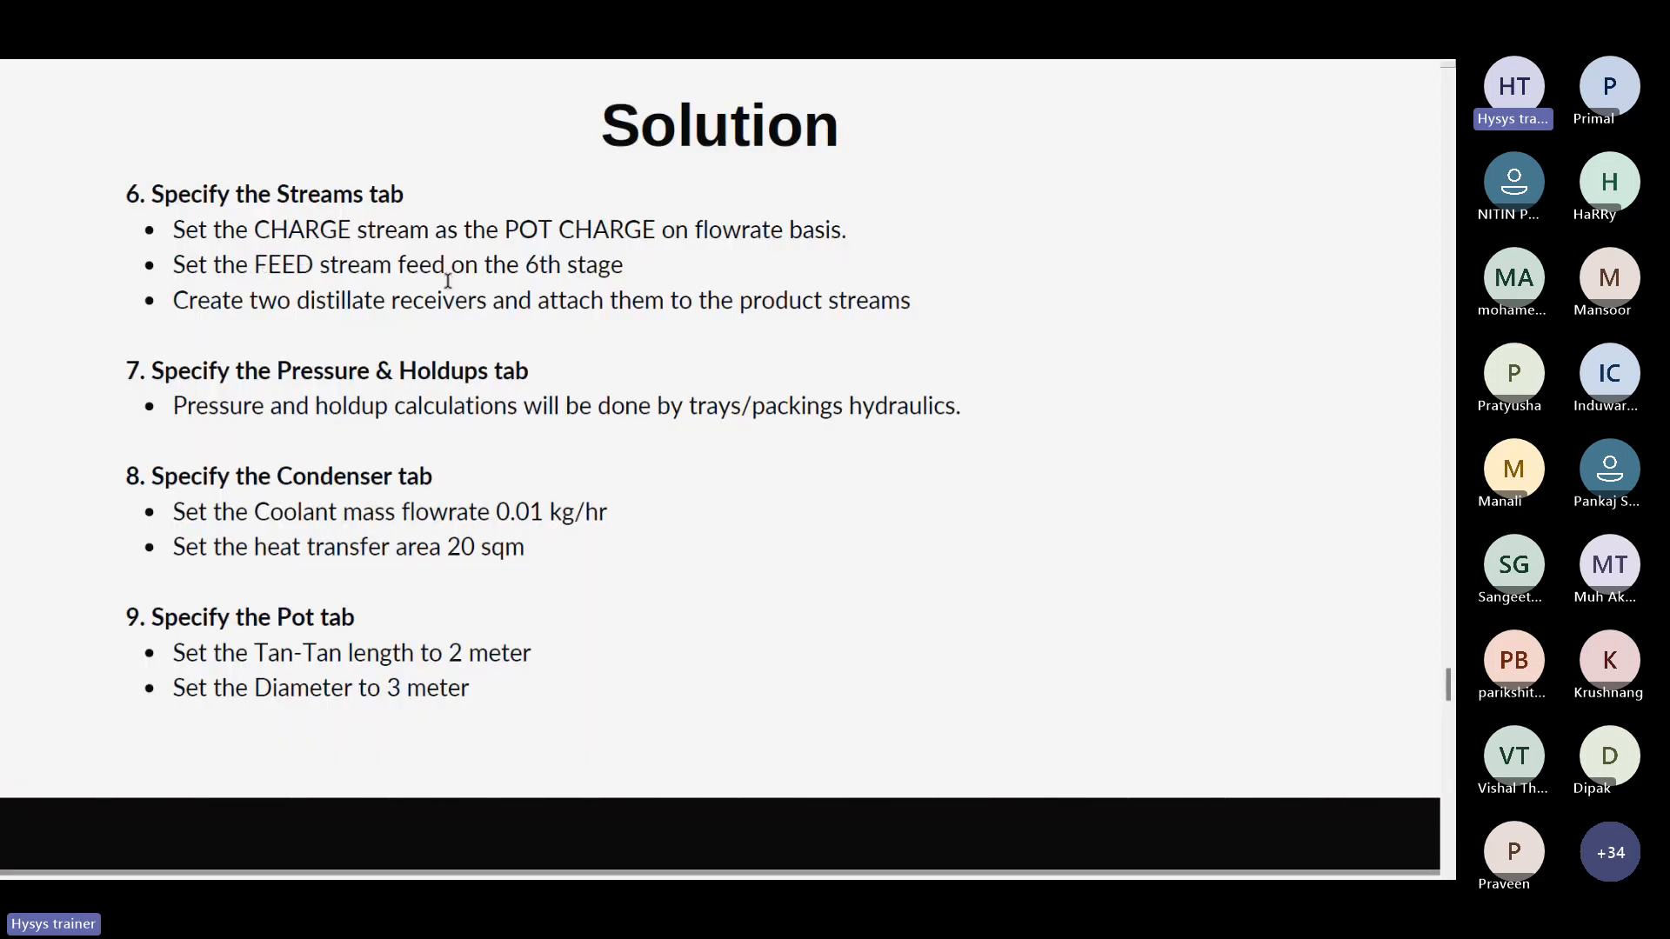
key("alt+Tab")
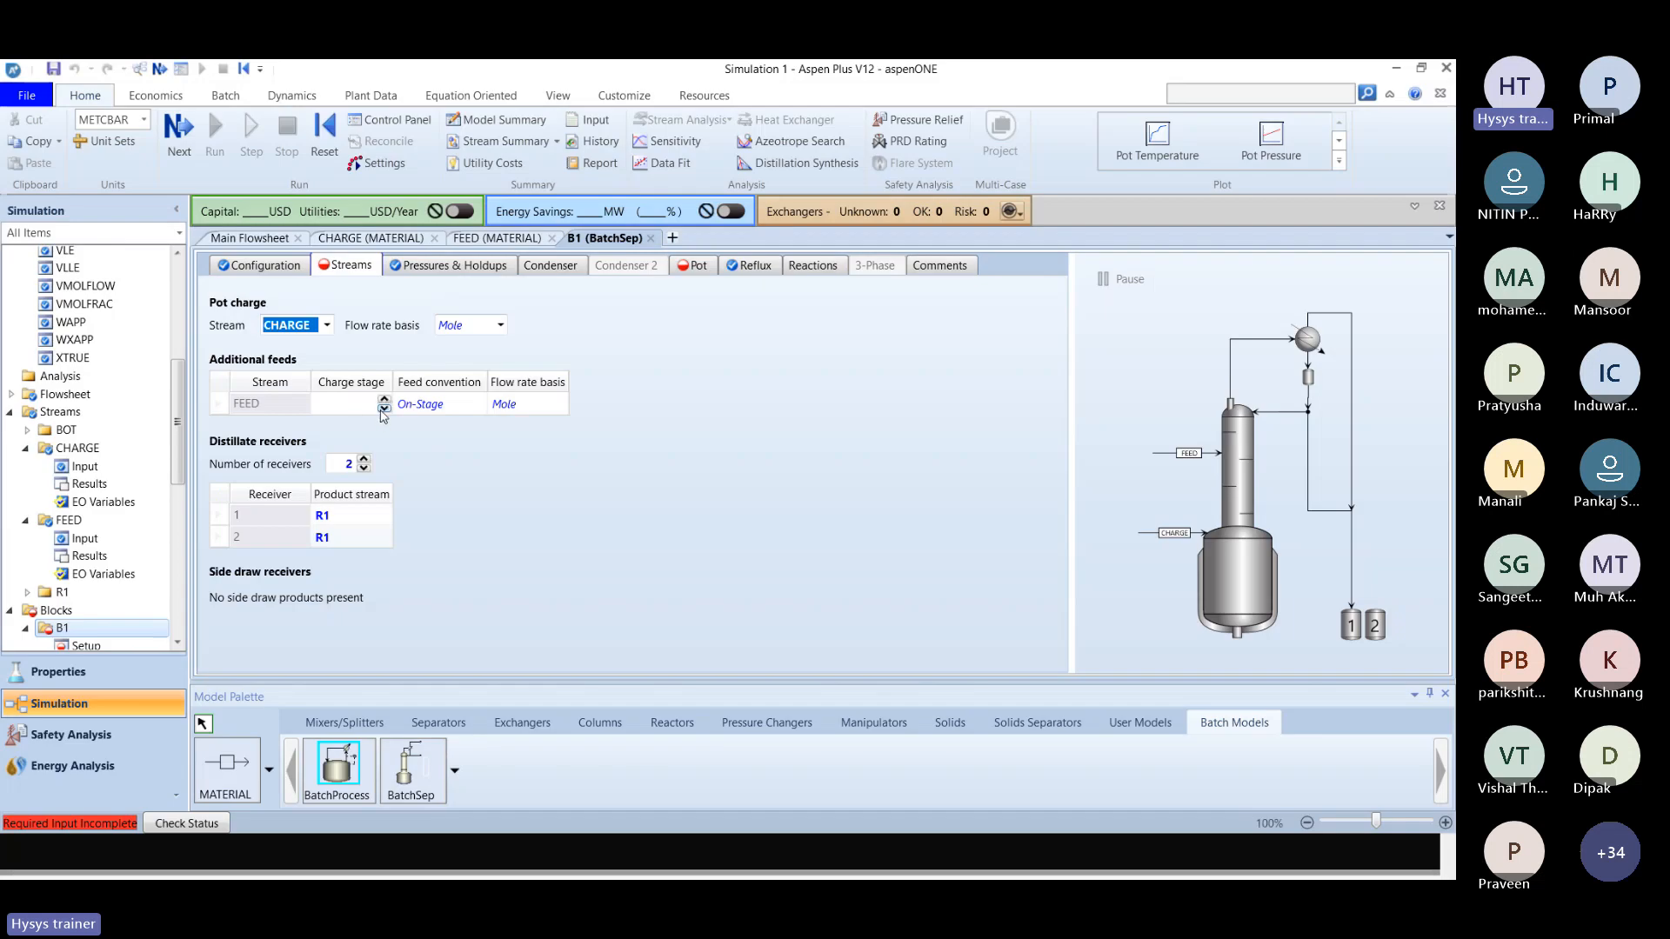
left_click(366, 412)
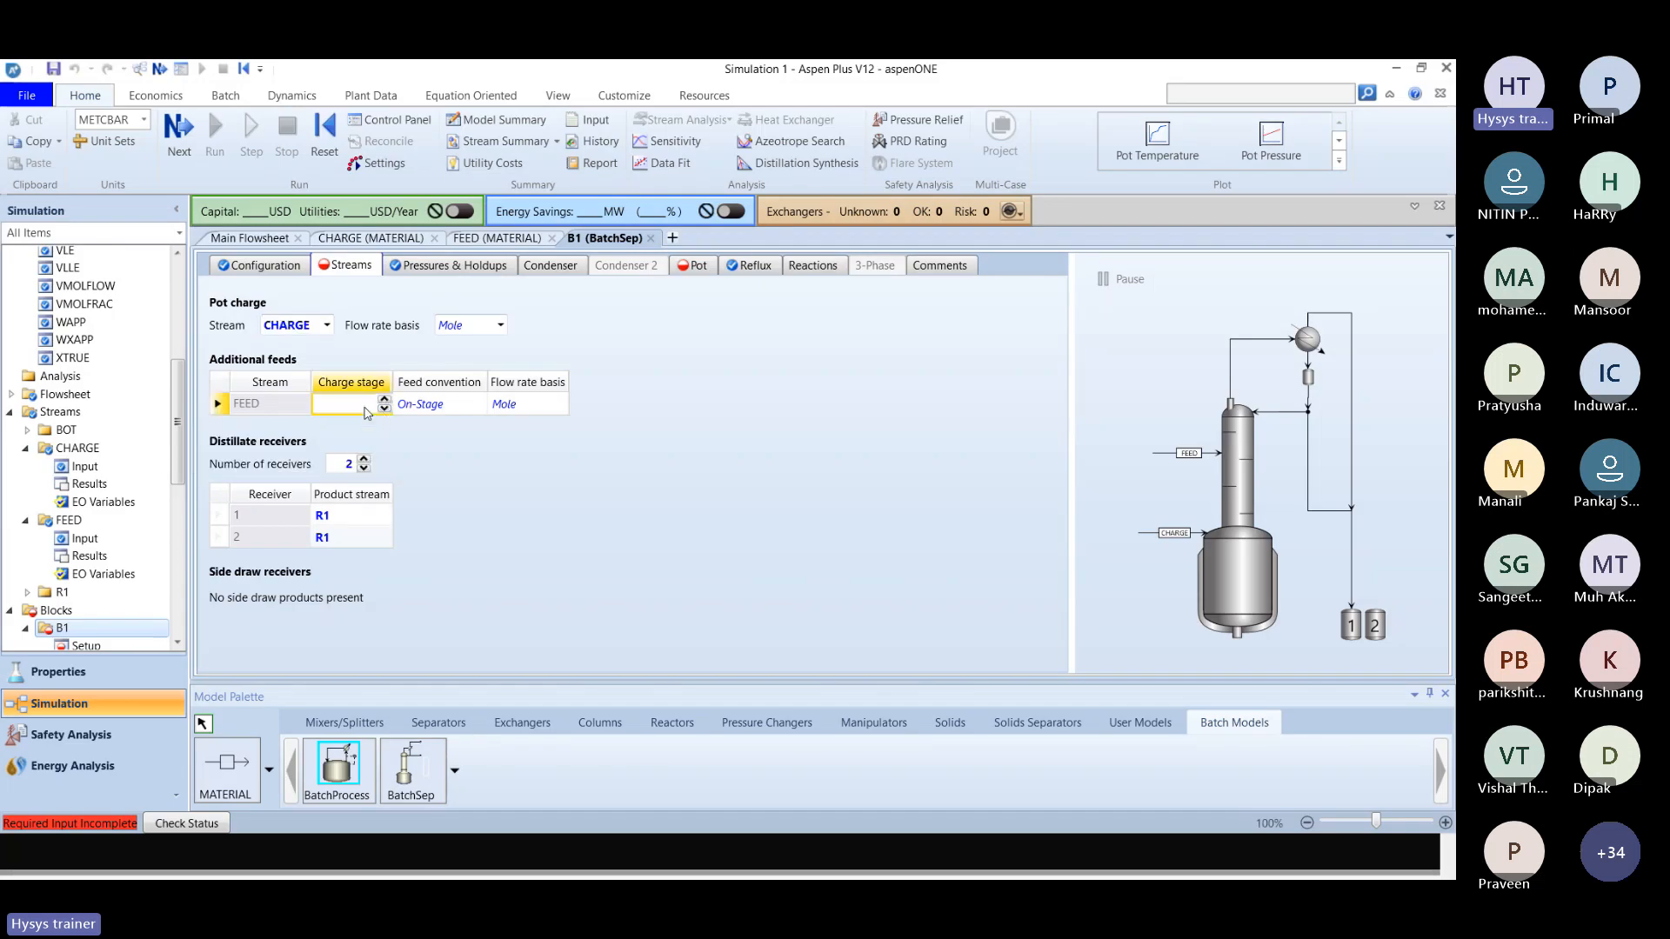
type("6")
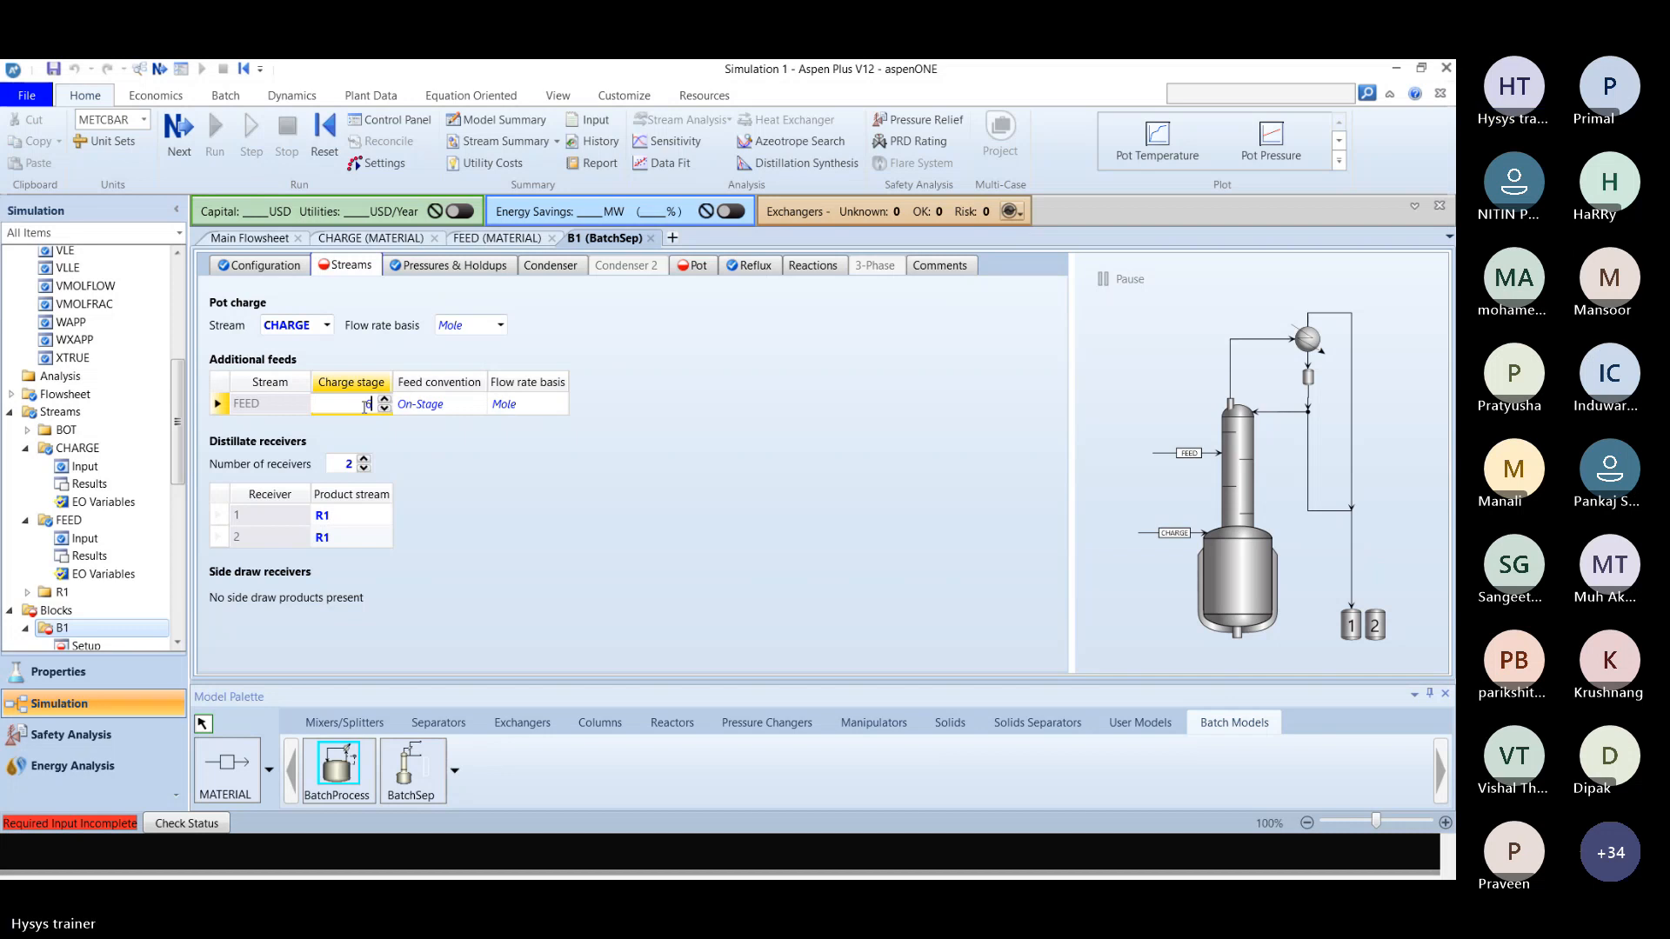
key("Tab")
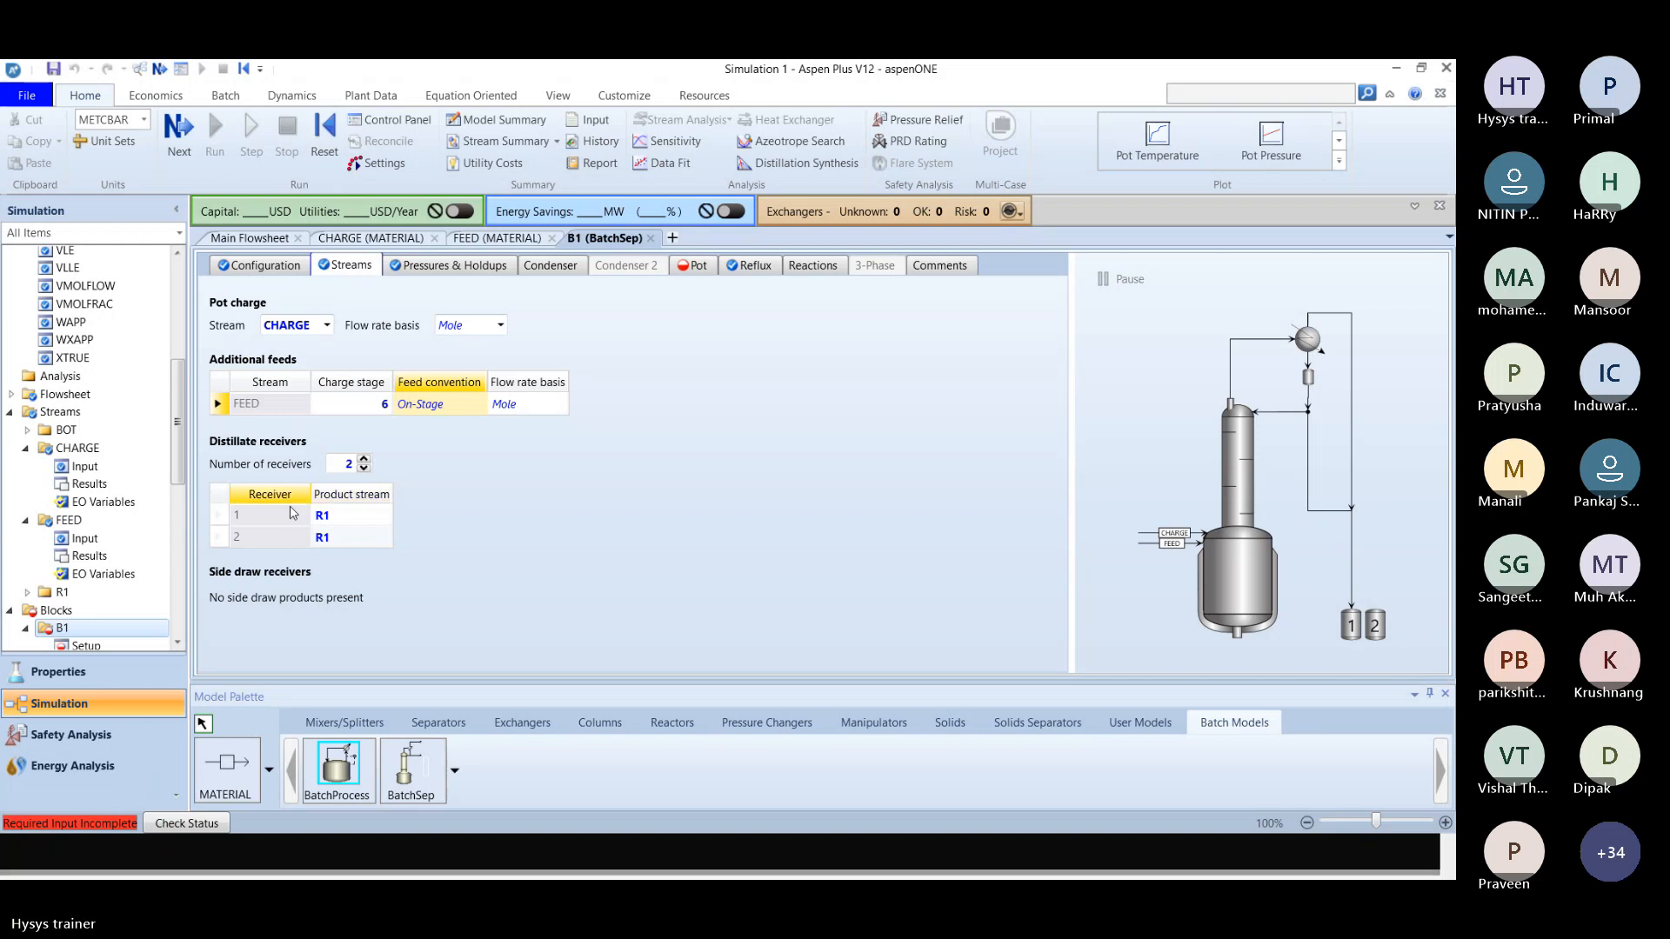
Examine the B1 configuration and stream assignments in the finished Batch Distillation.apwz file for comparison, and return to Simulation 1.
left_click(343, 519)
key("alt+Tab")
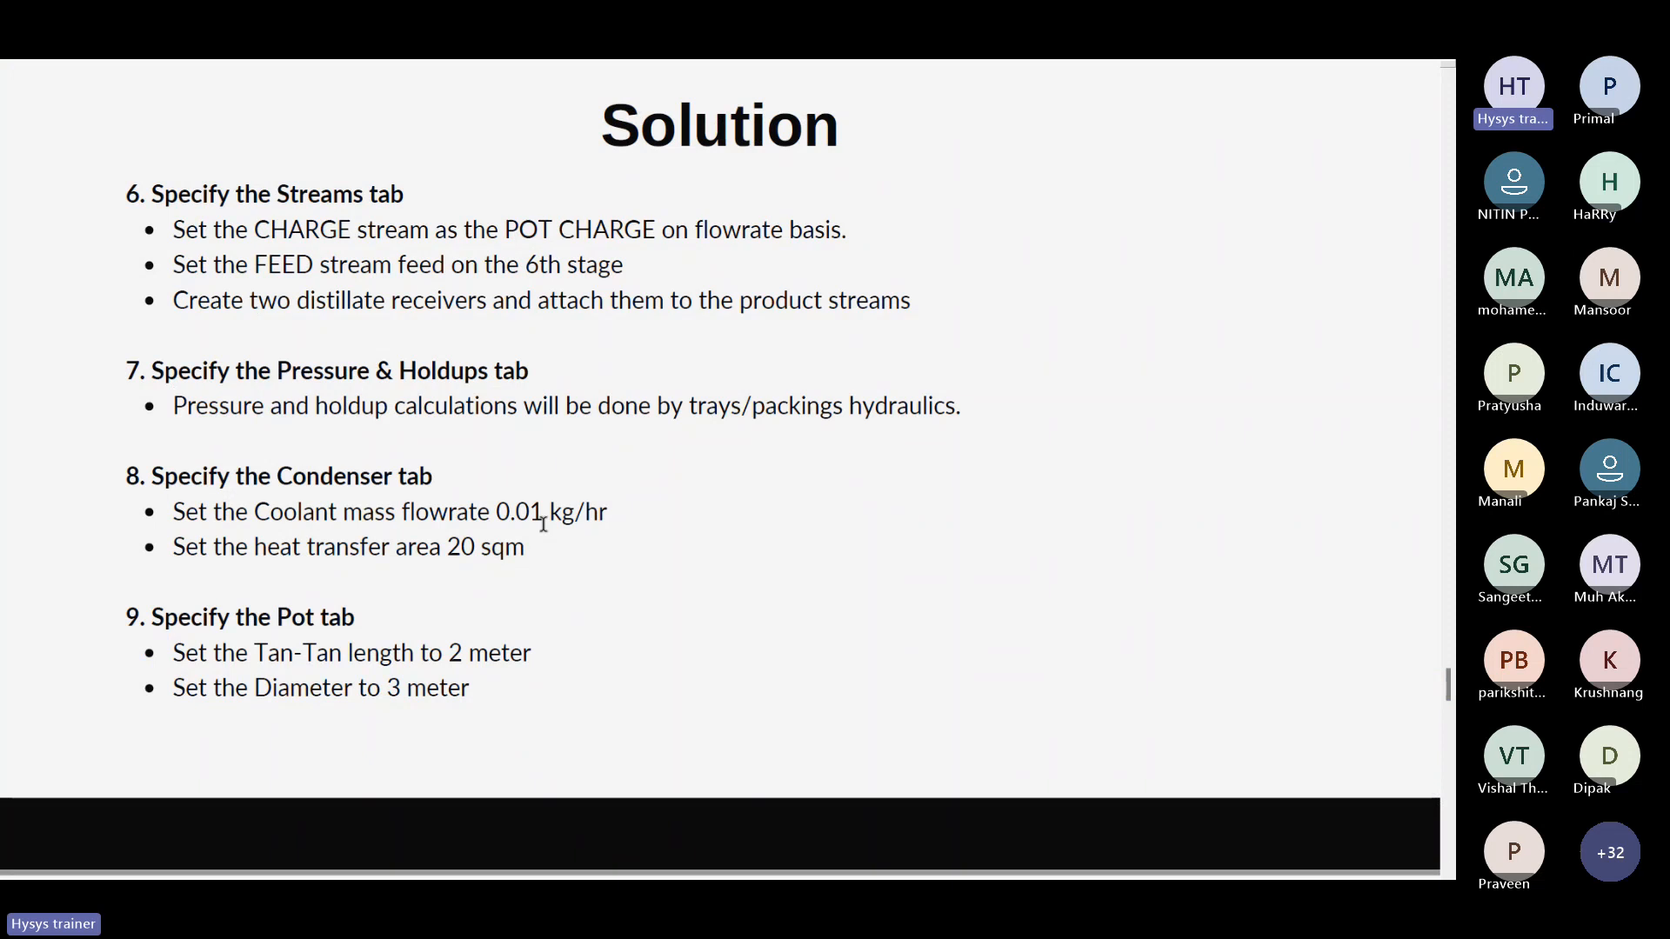
key("Escape")
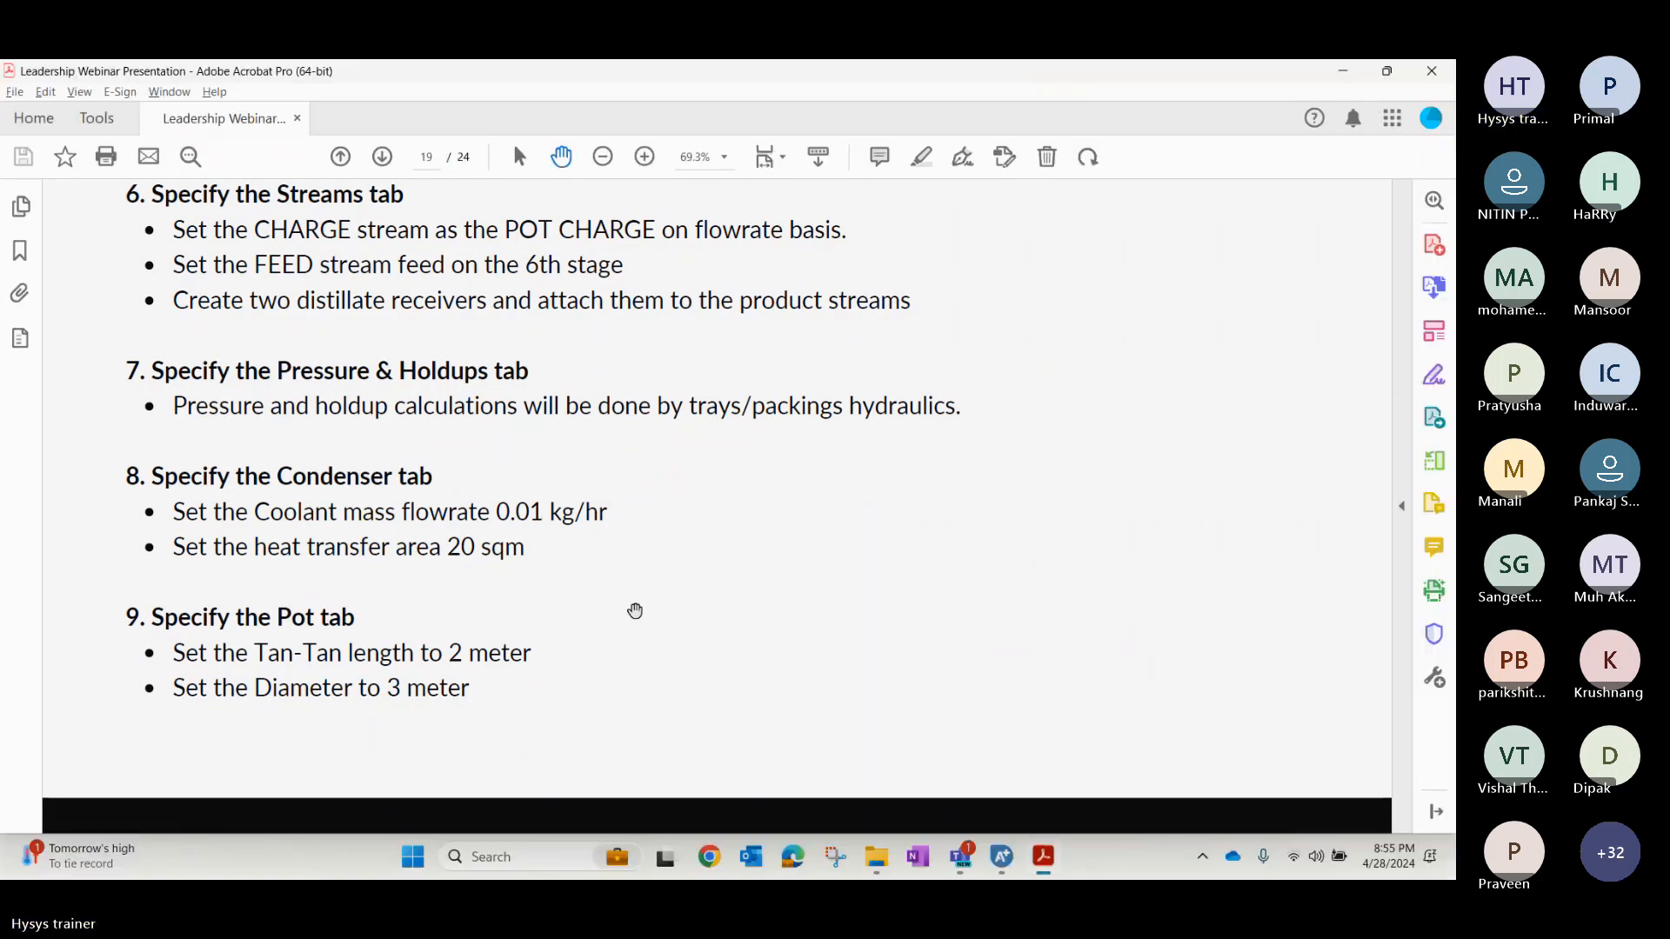
mouse_move(1000, 859)
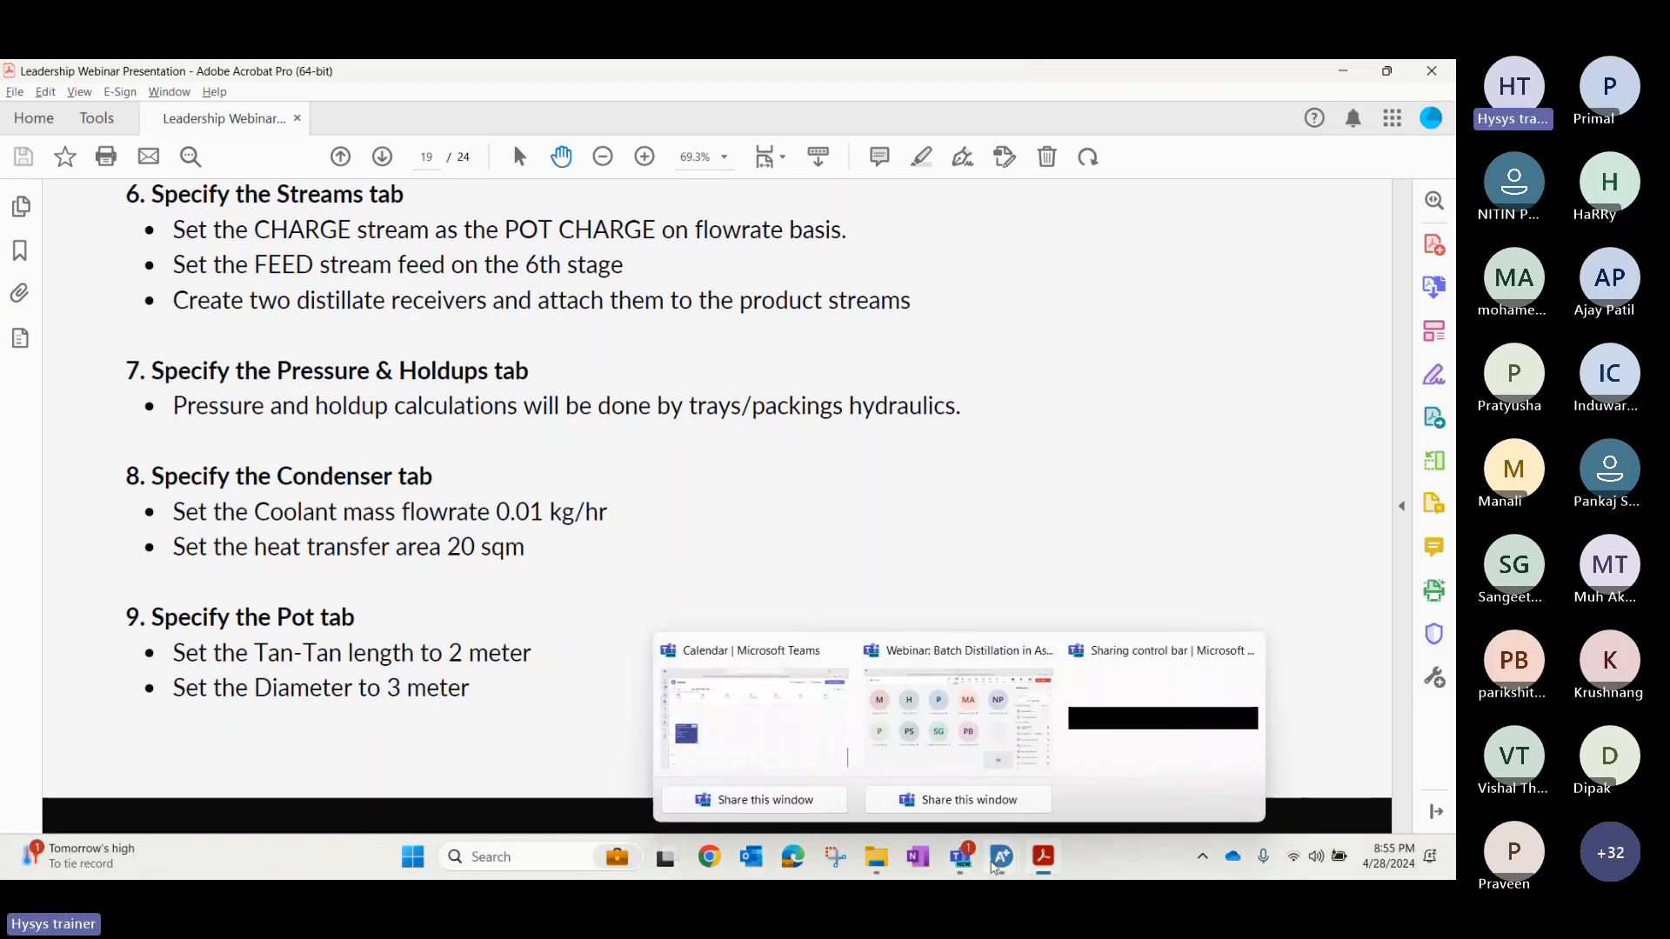
mouse_move(1095, 721)
left_click(899, 719)
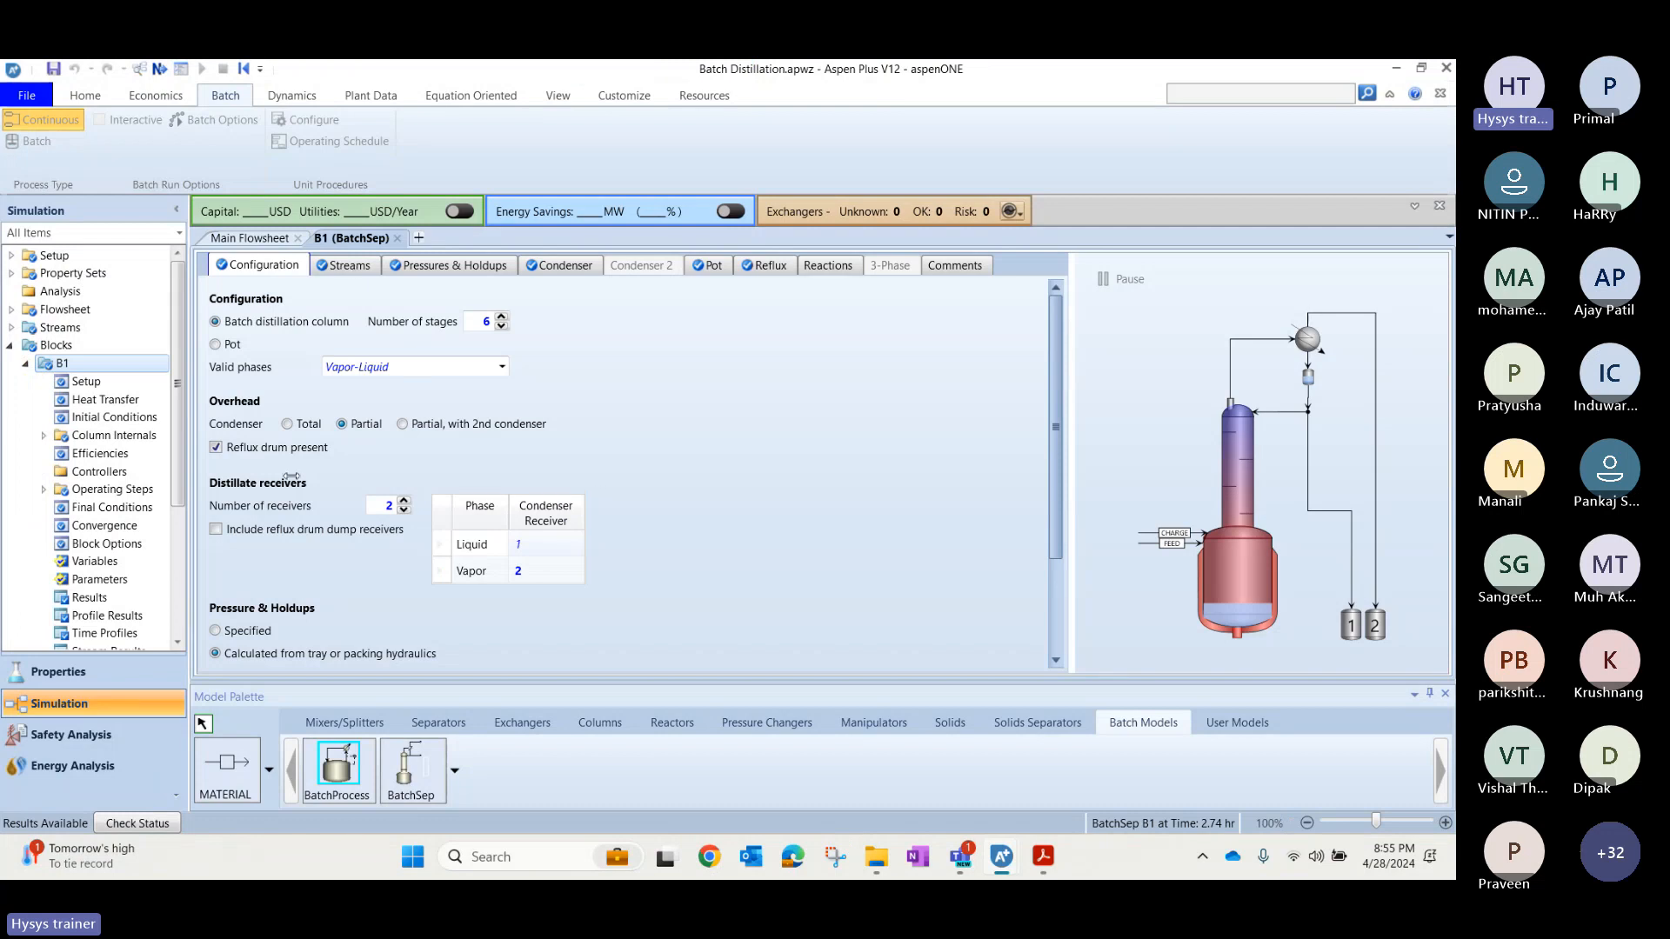
left_click(1054, 583)
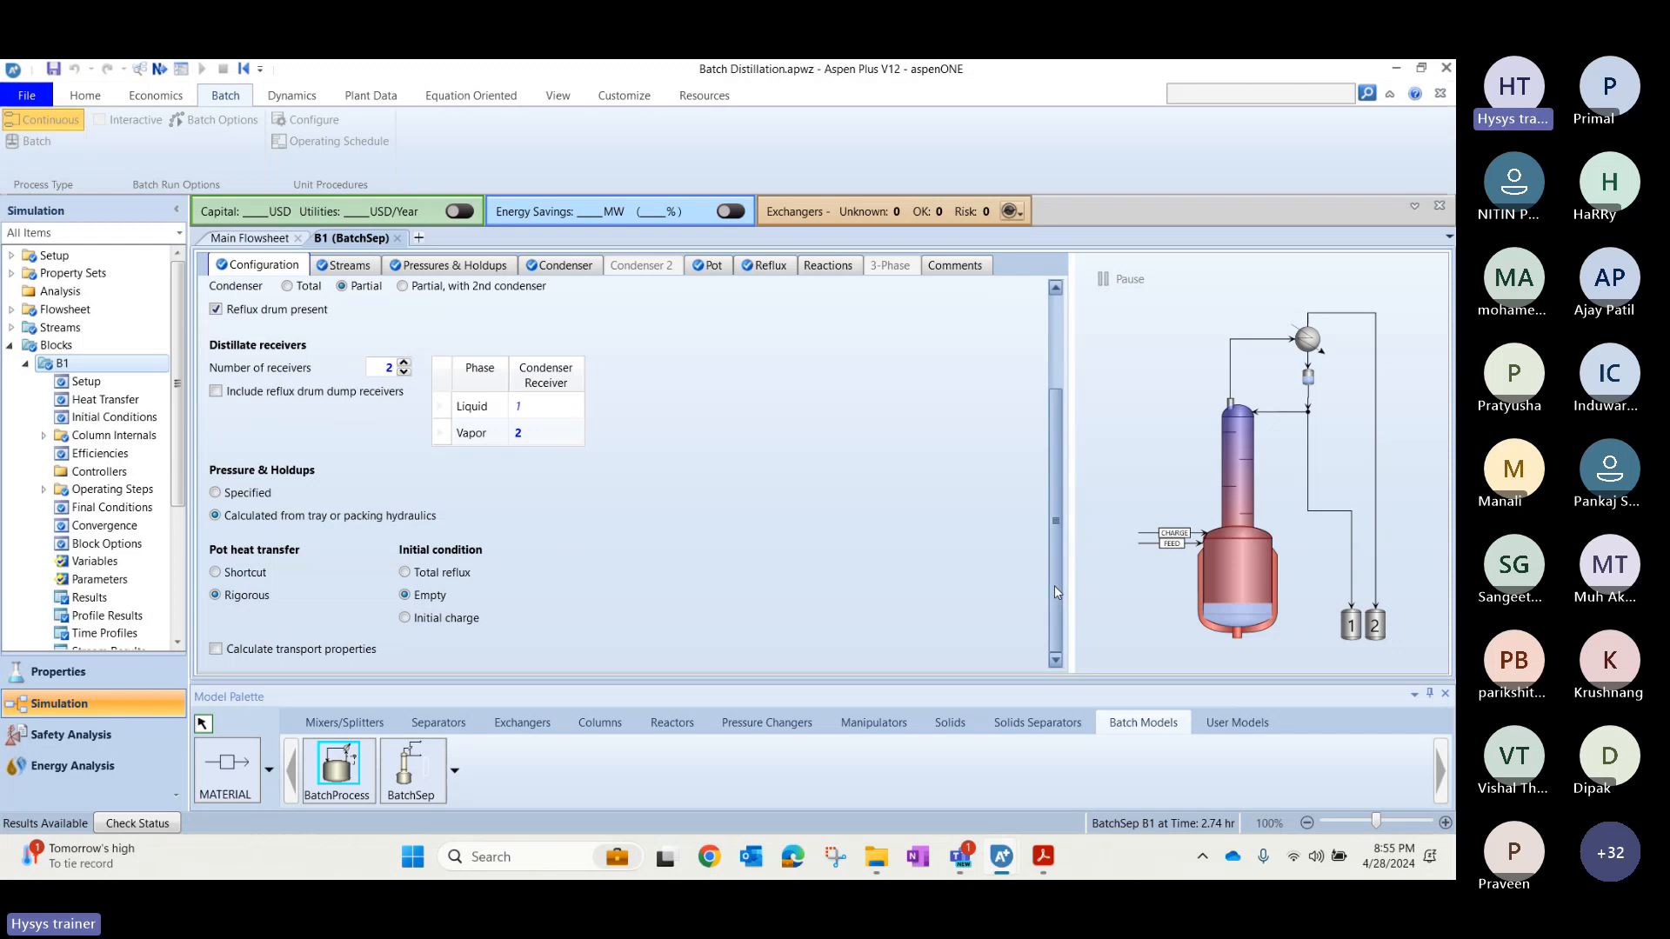
left_click_drag(1054, 586, 1046, 425)
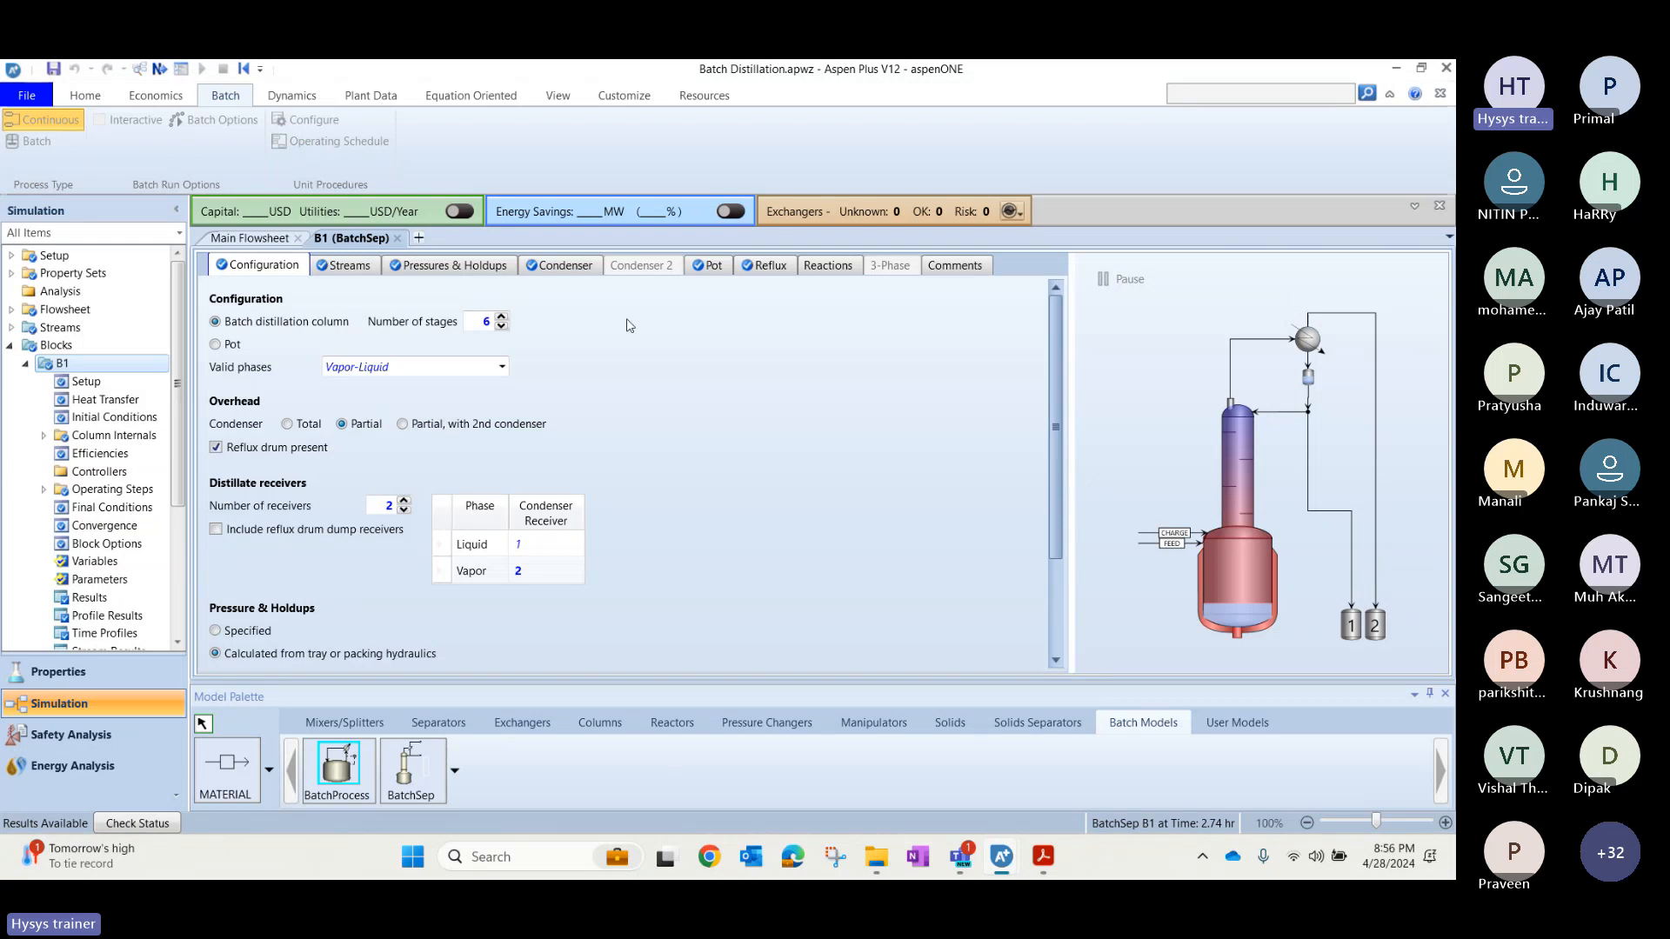
left_click(364, 265)
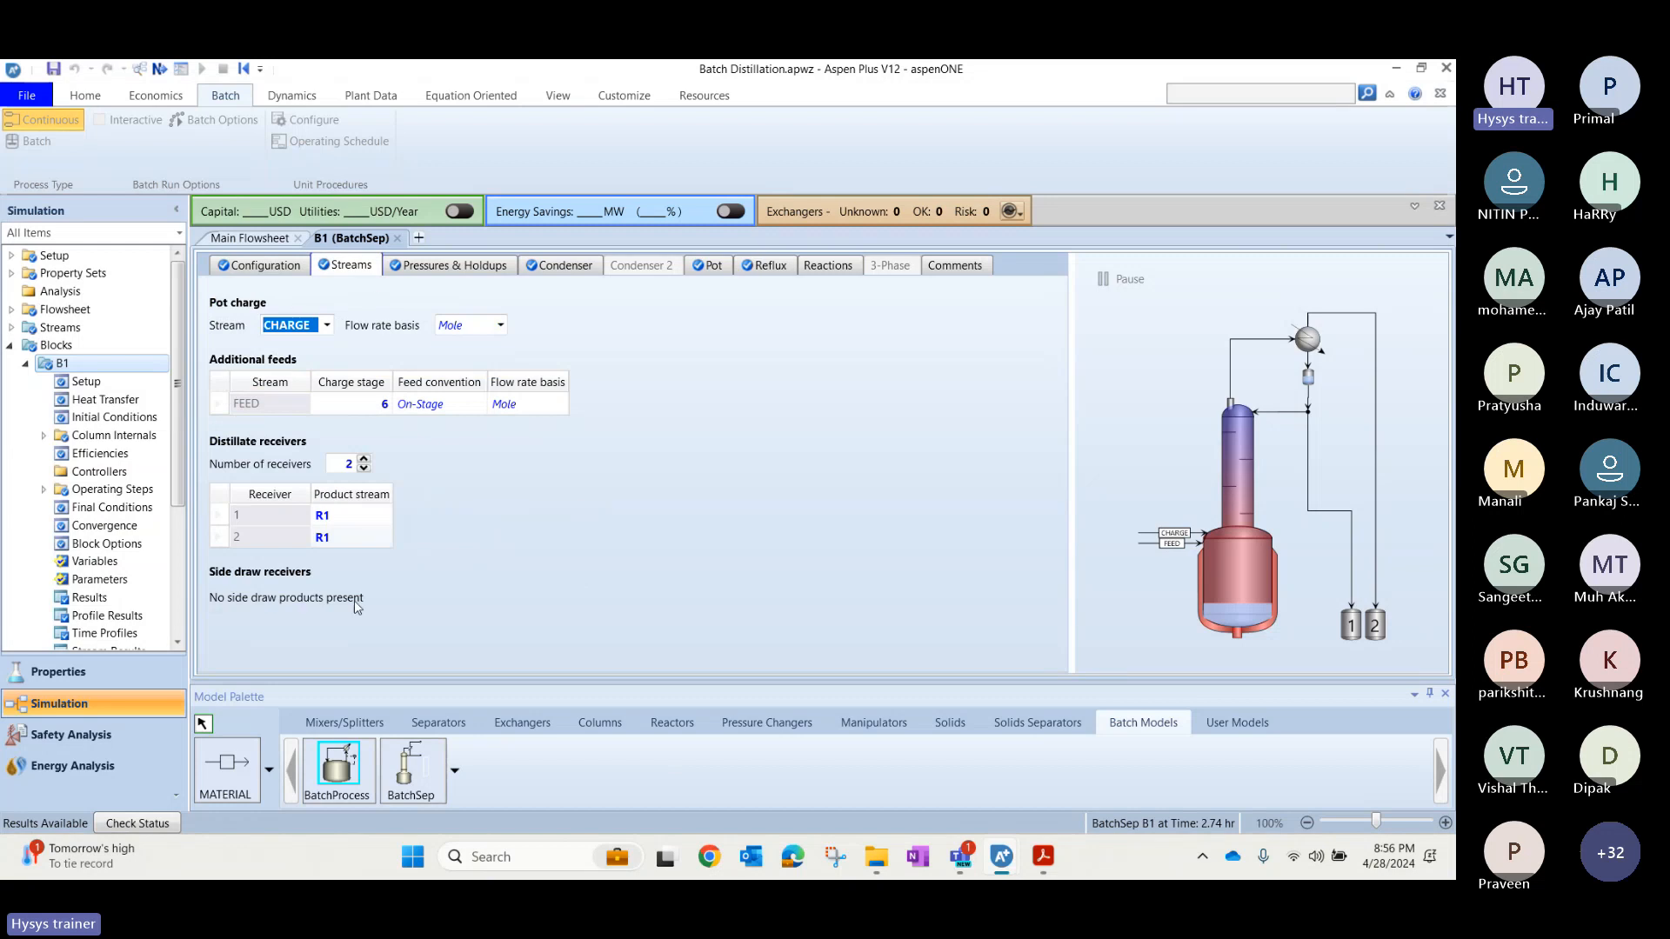
key("alt+Tab")
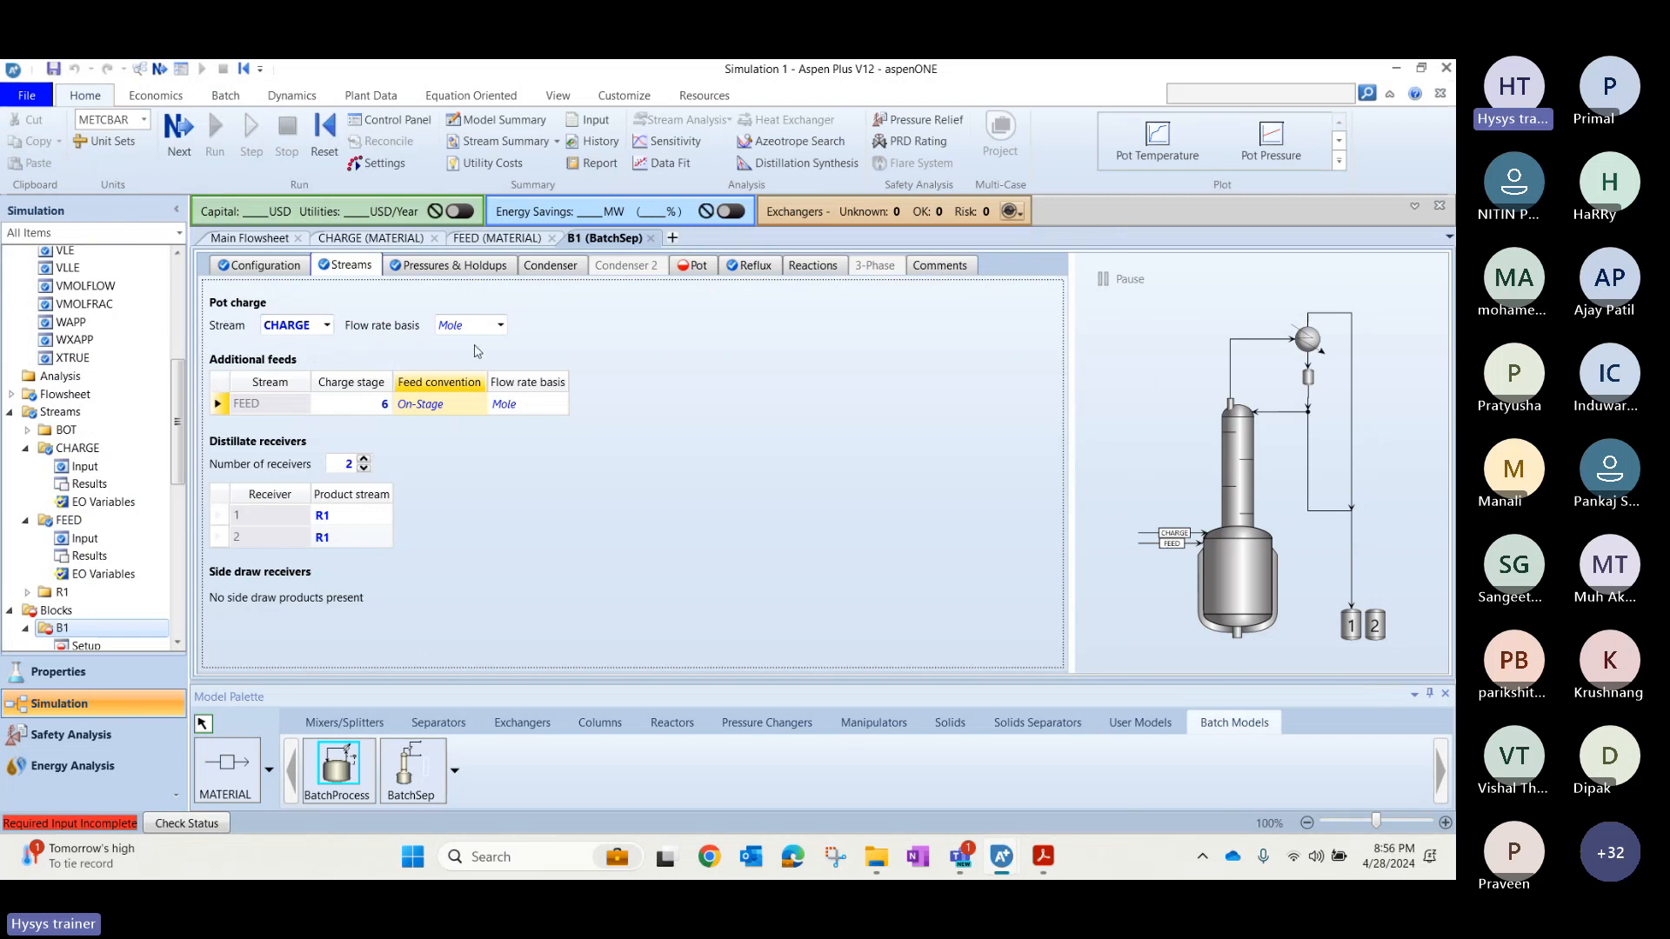
Check B1's pressure and holdup calculation option against the solution slide.
left_click(368, 405)
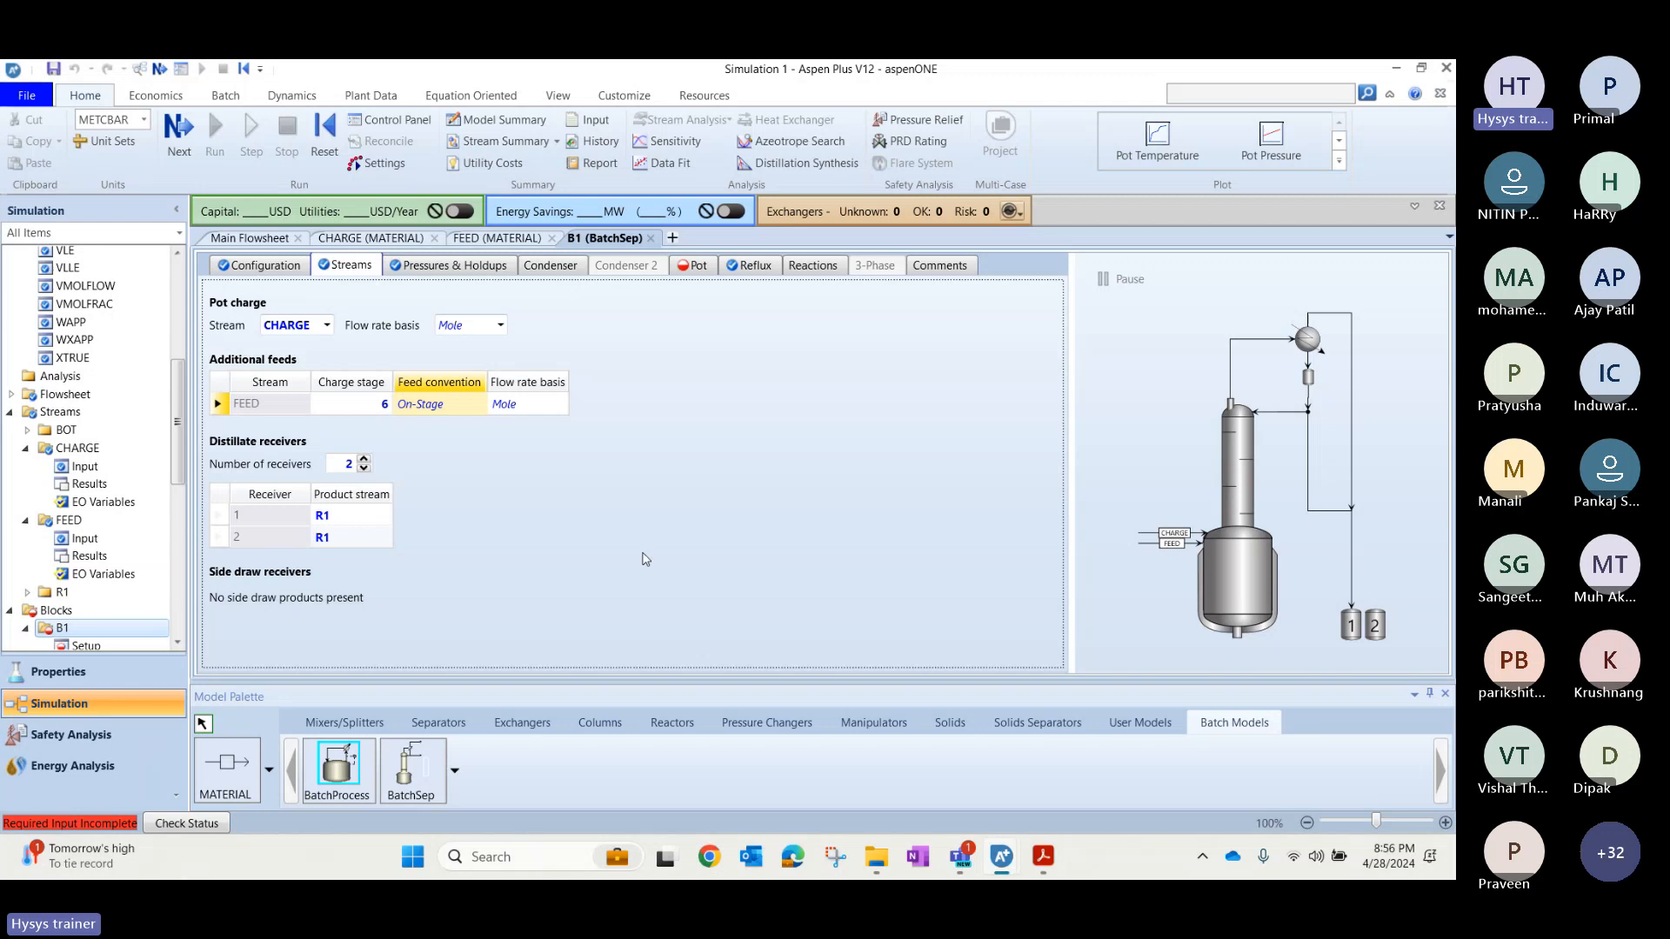
left_click(1041, 856)
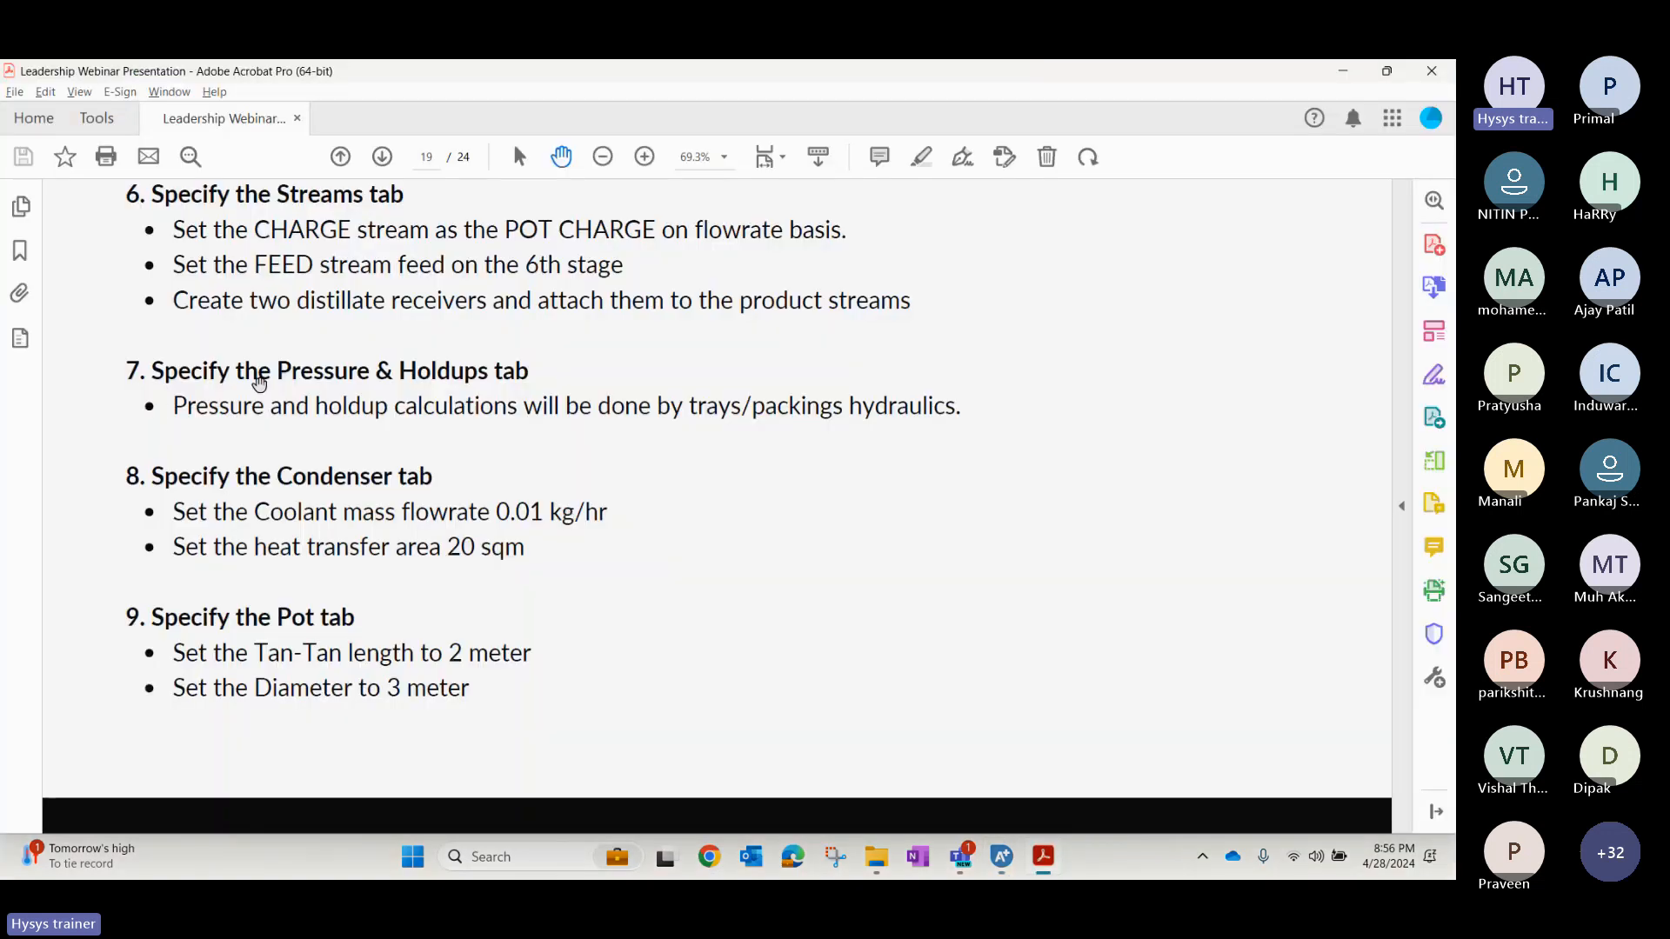
key("alt+Tab")
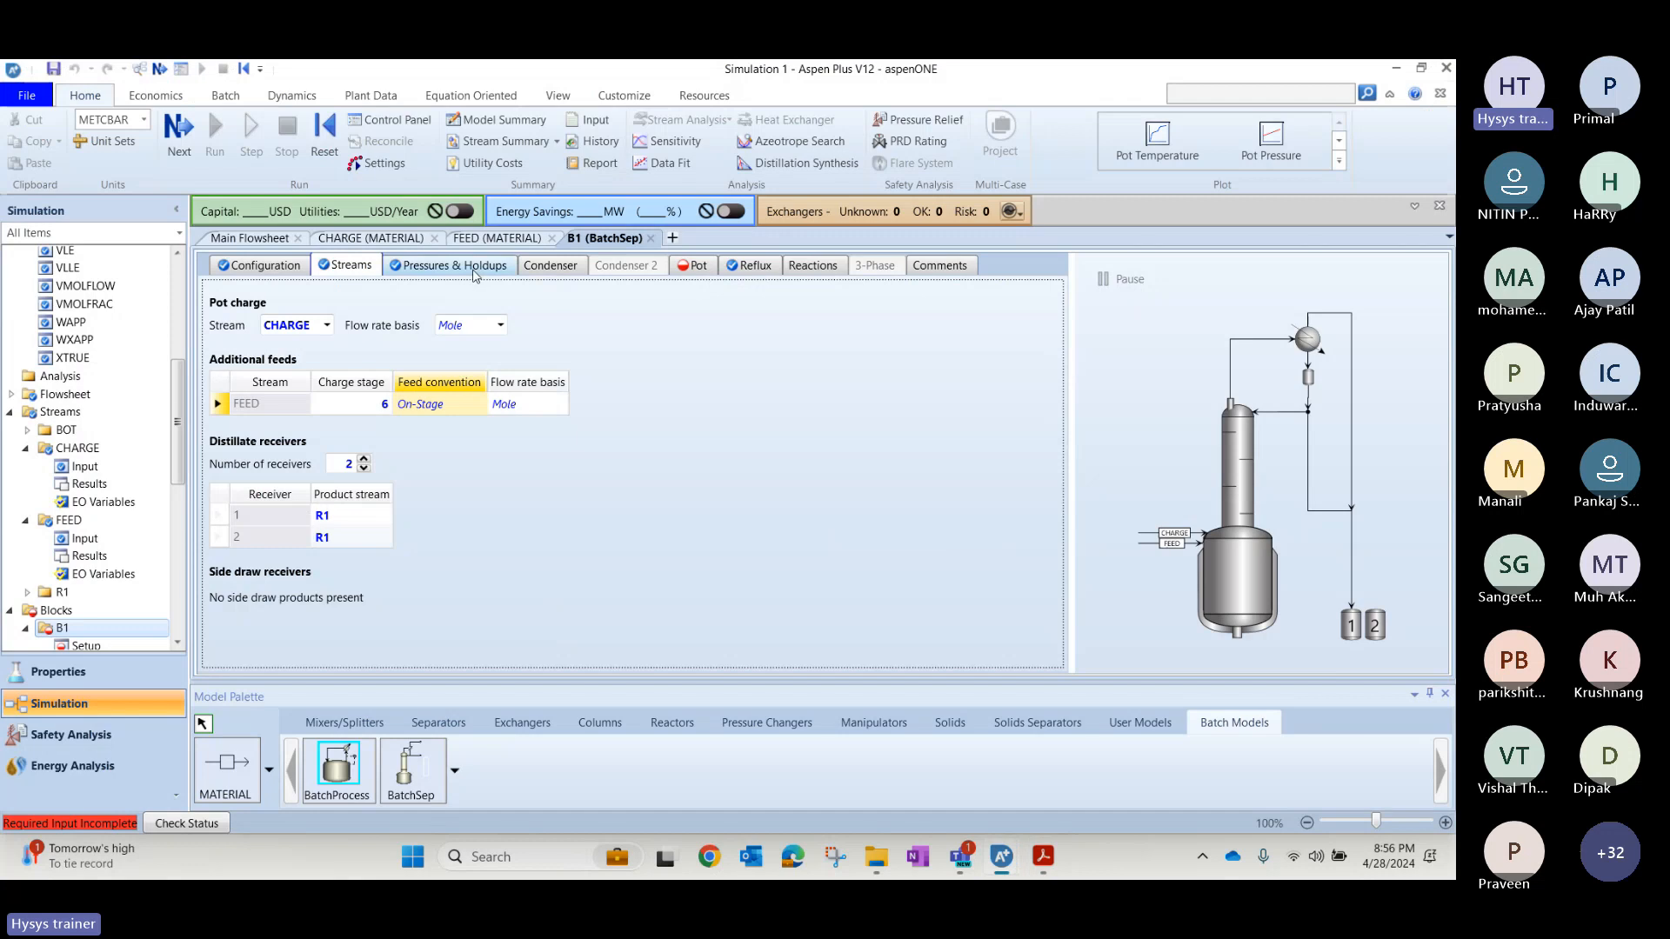
left_click(475, 268)
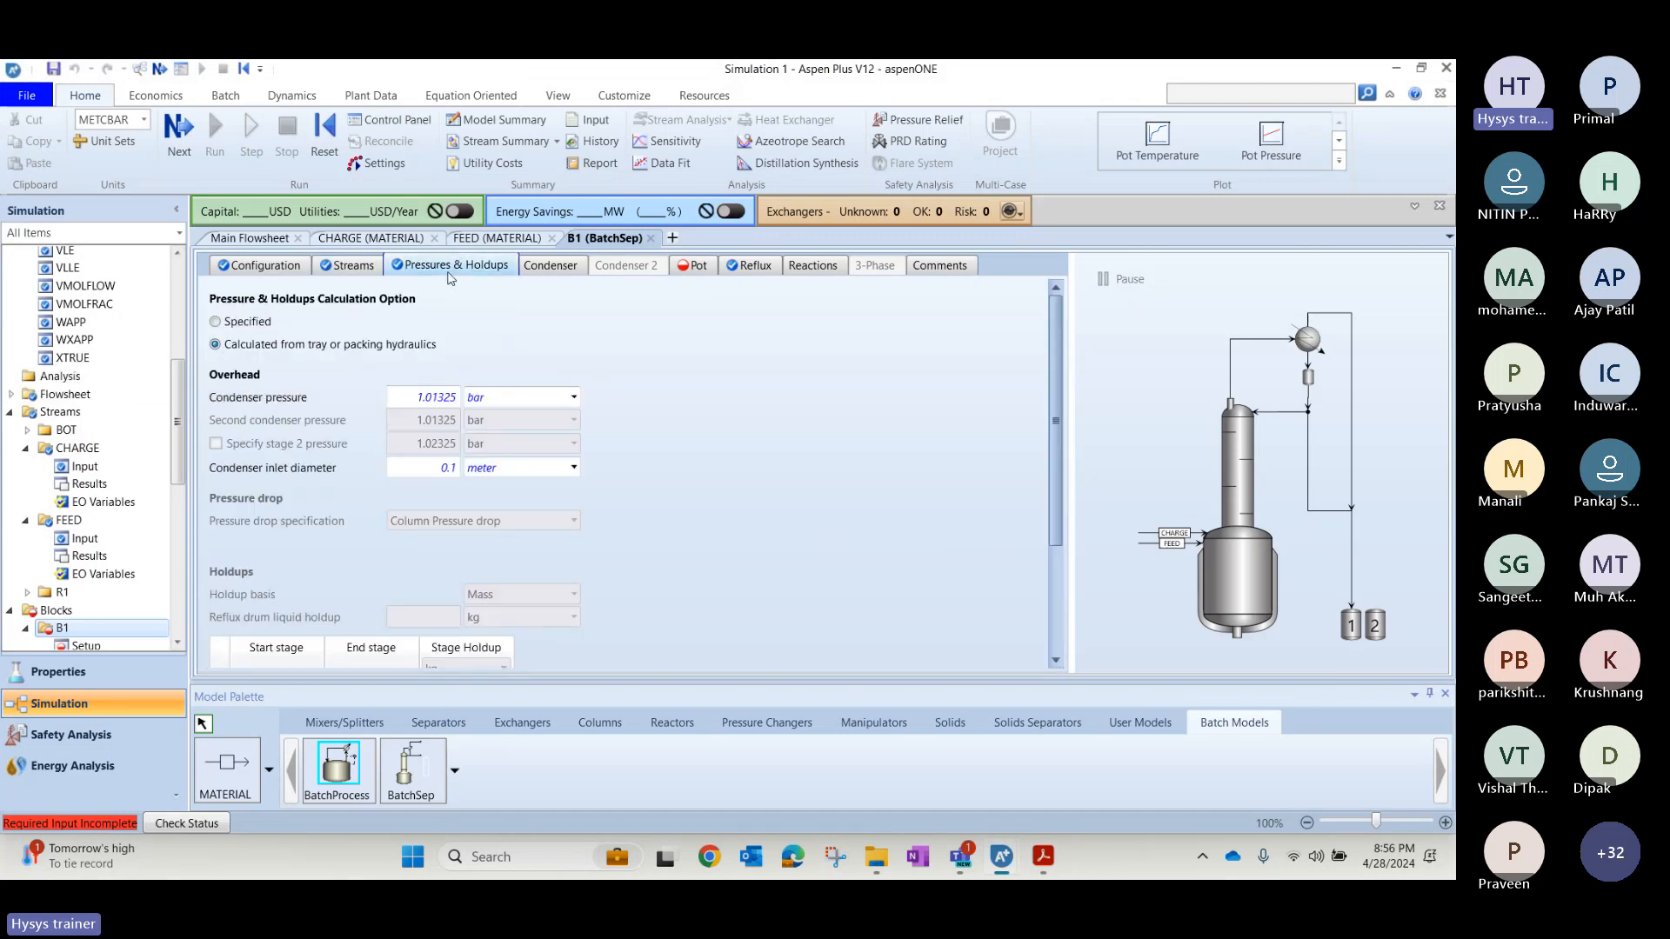
Specify the B1 condenser by Coolant, with a coolant mass flow of 0.01 kg/hr and a heat transfer area of 20 sqm.
key("alt+Tab")
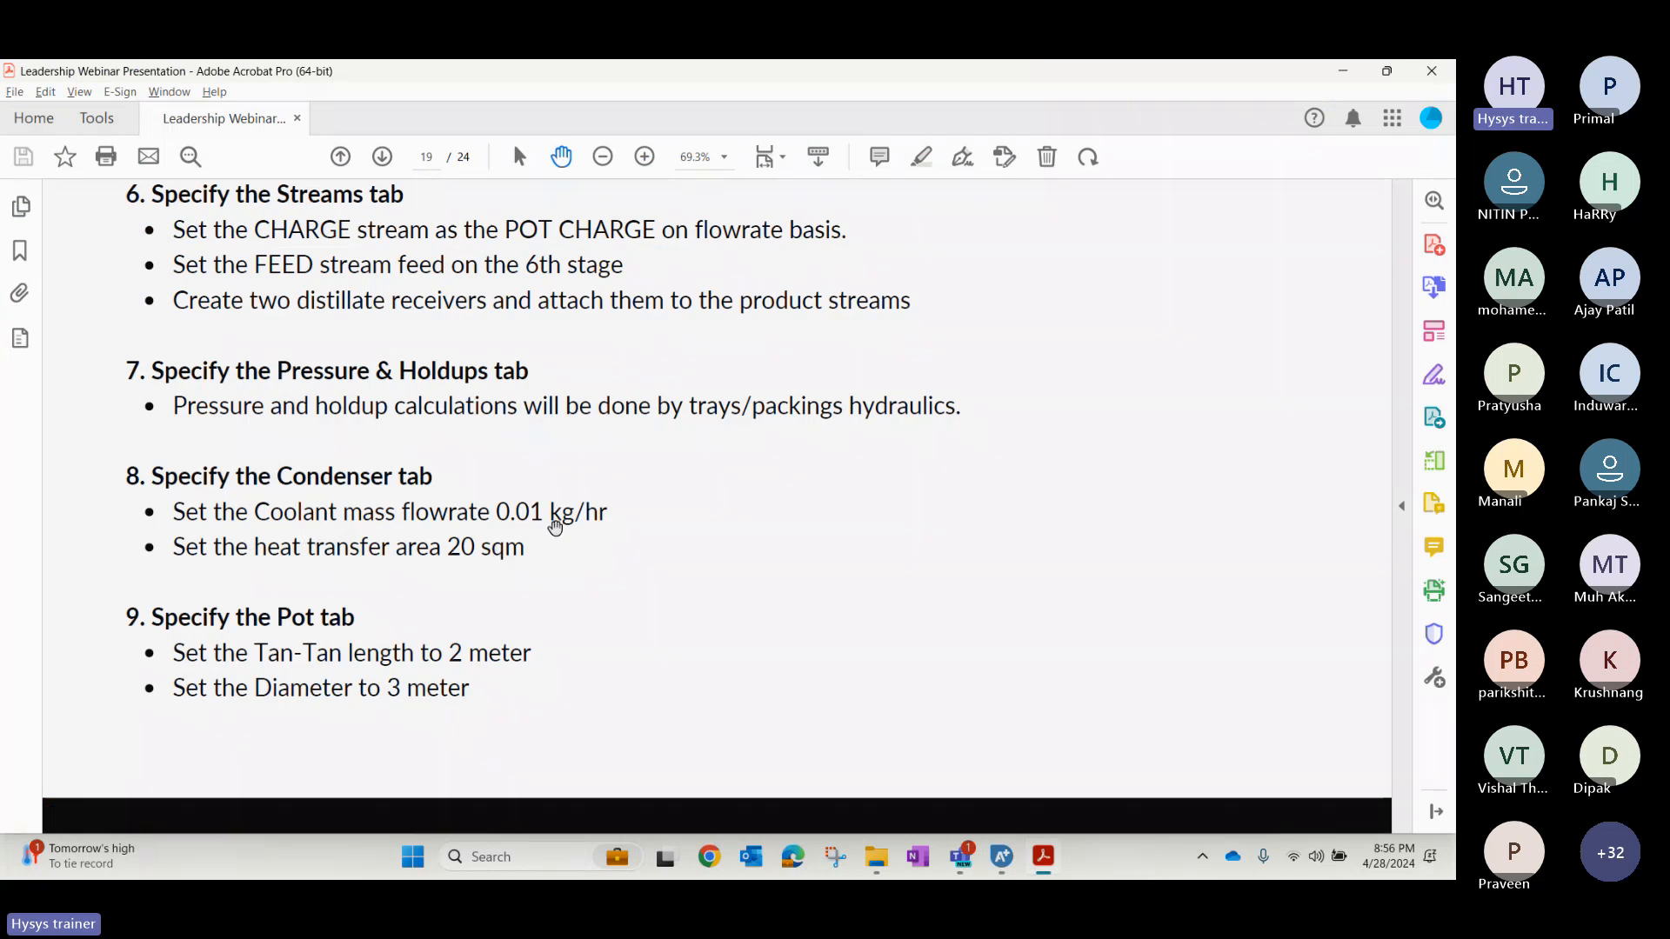
key("alt+Tab")
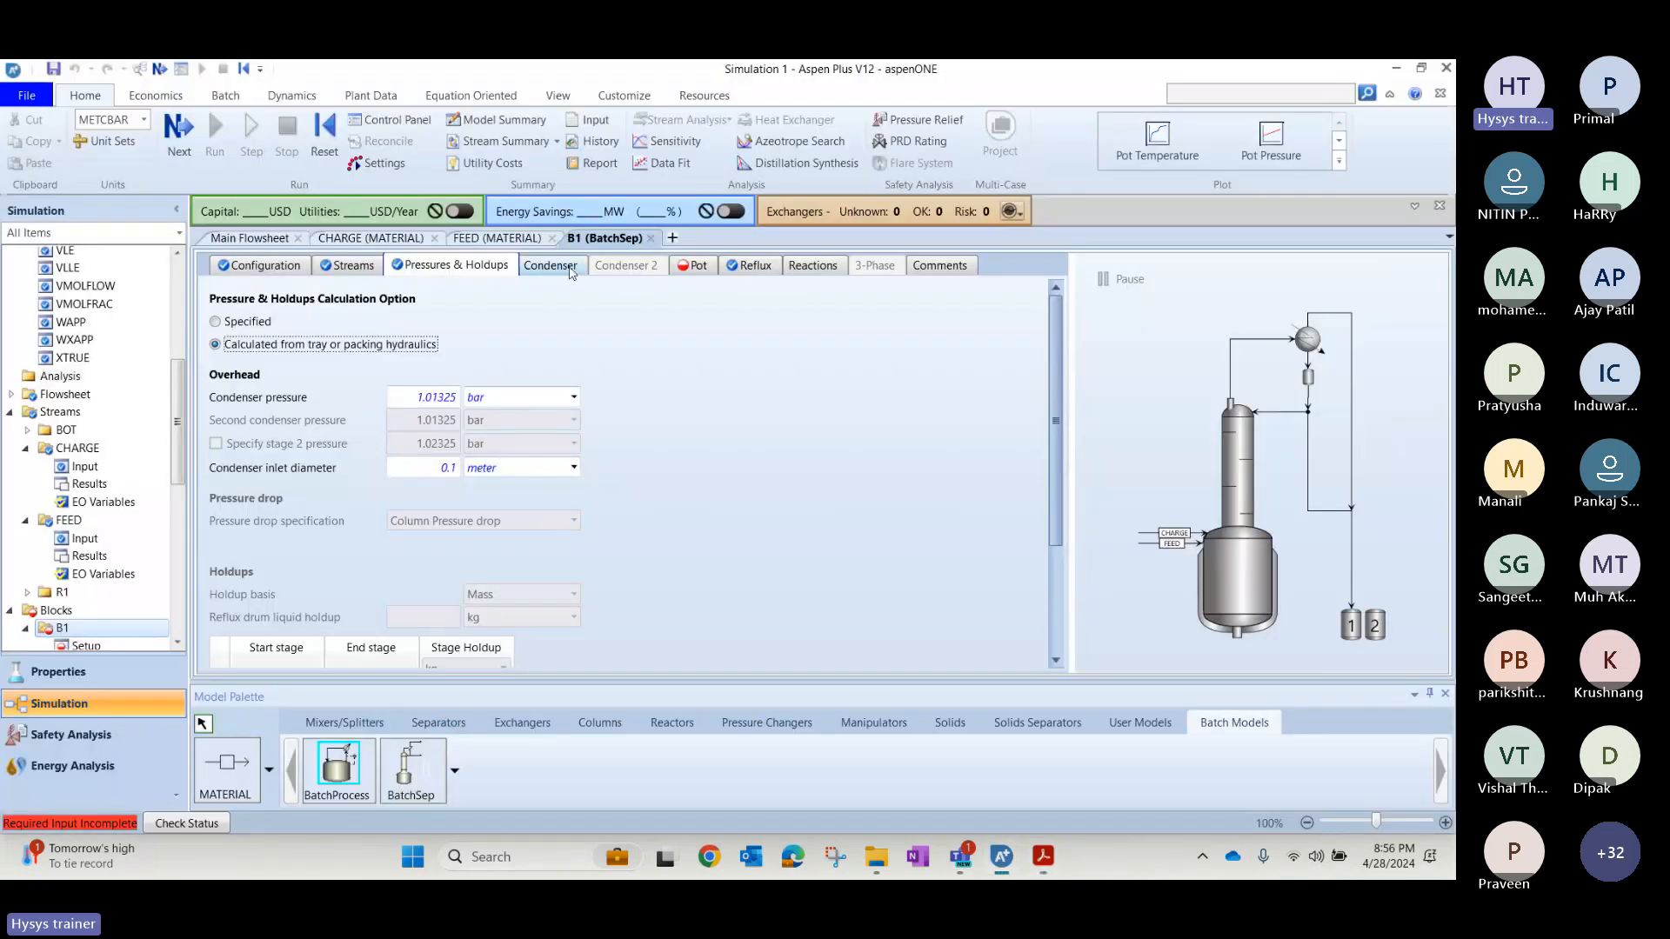
left_click(551, 266)
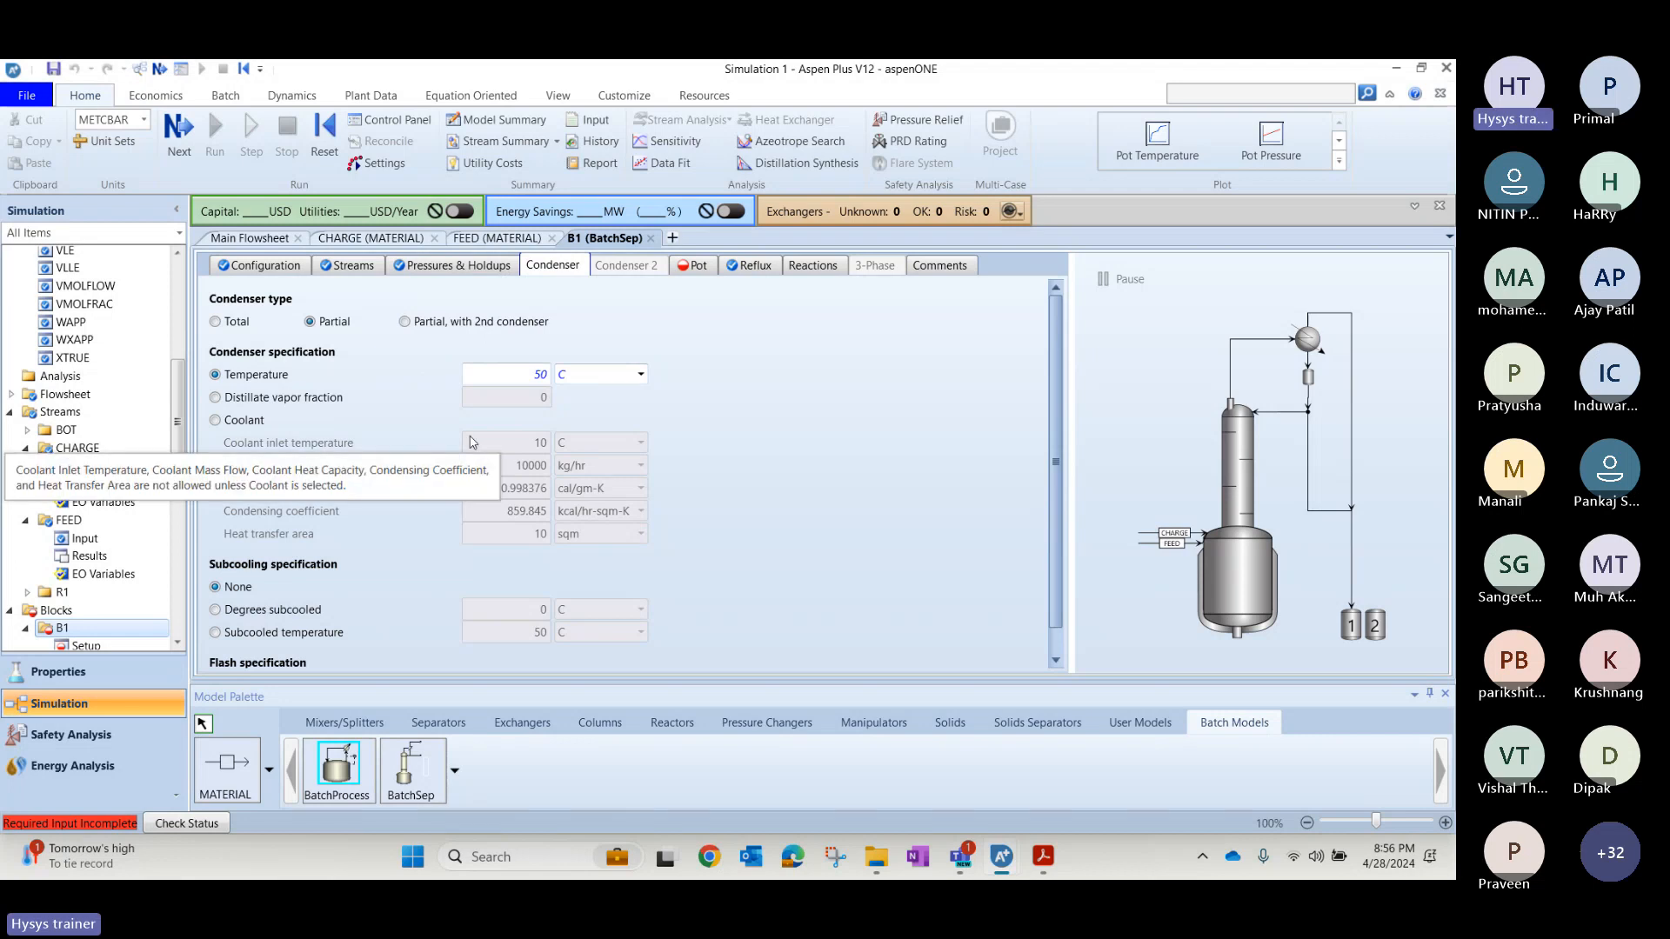
left_click(255, 425)
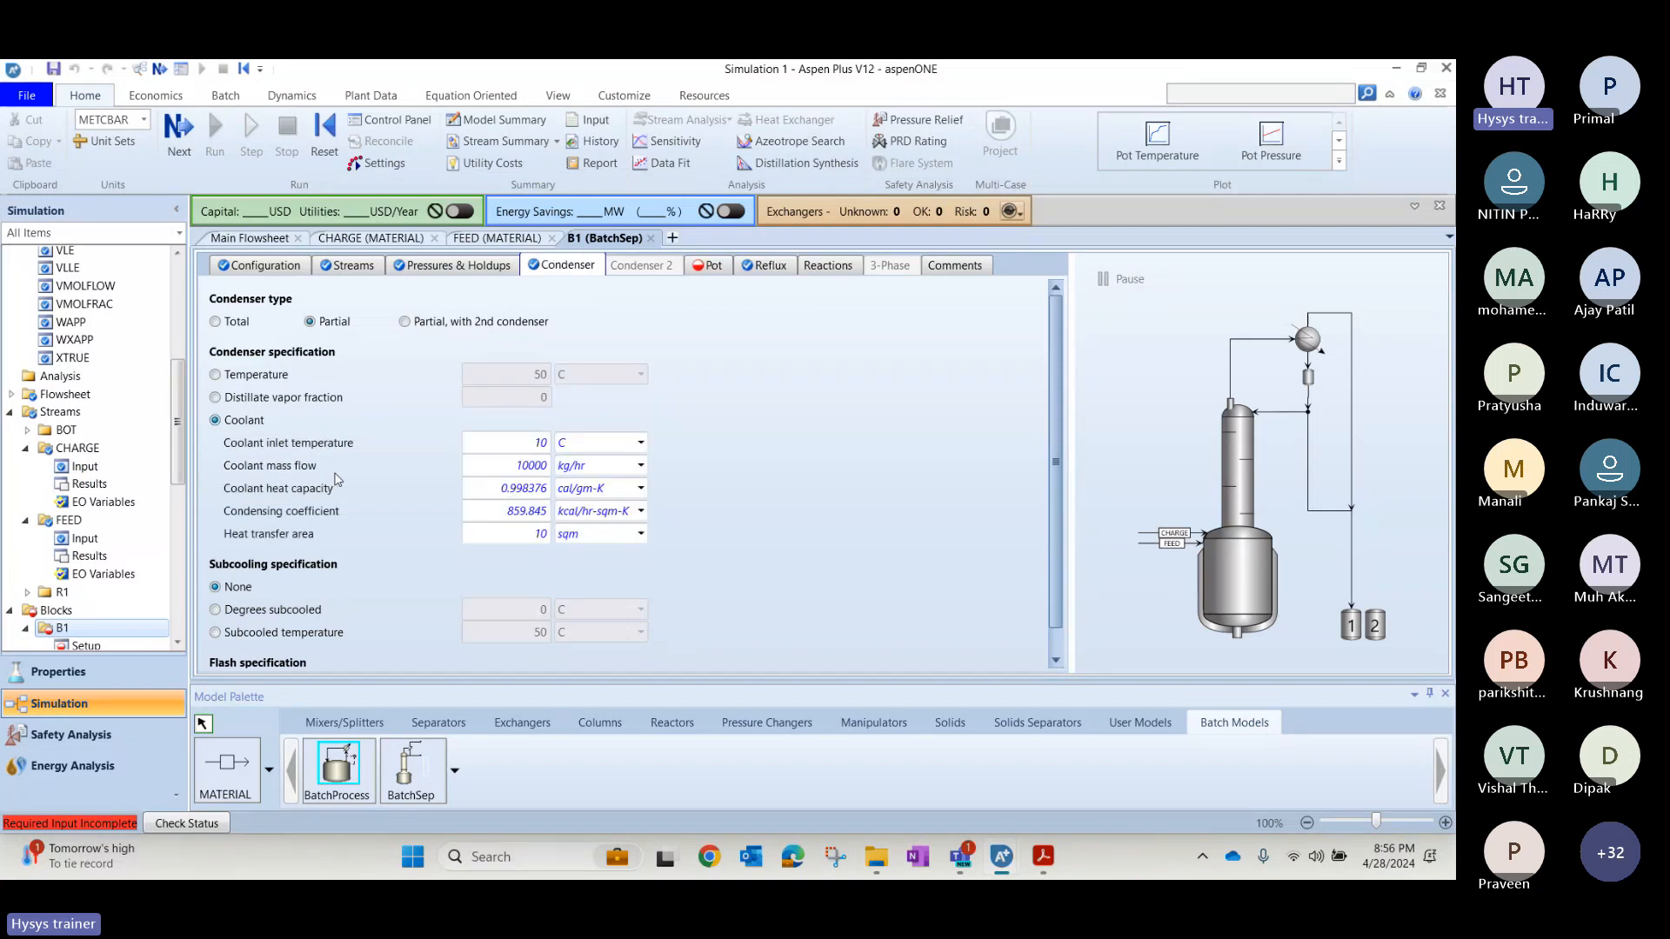
left_click(504, 471)
type("0.01")
left_click(514, 530)
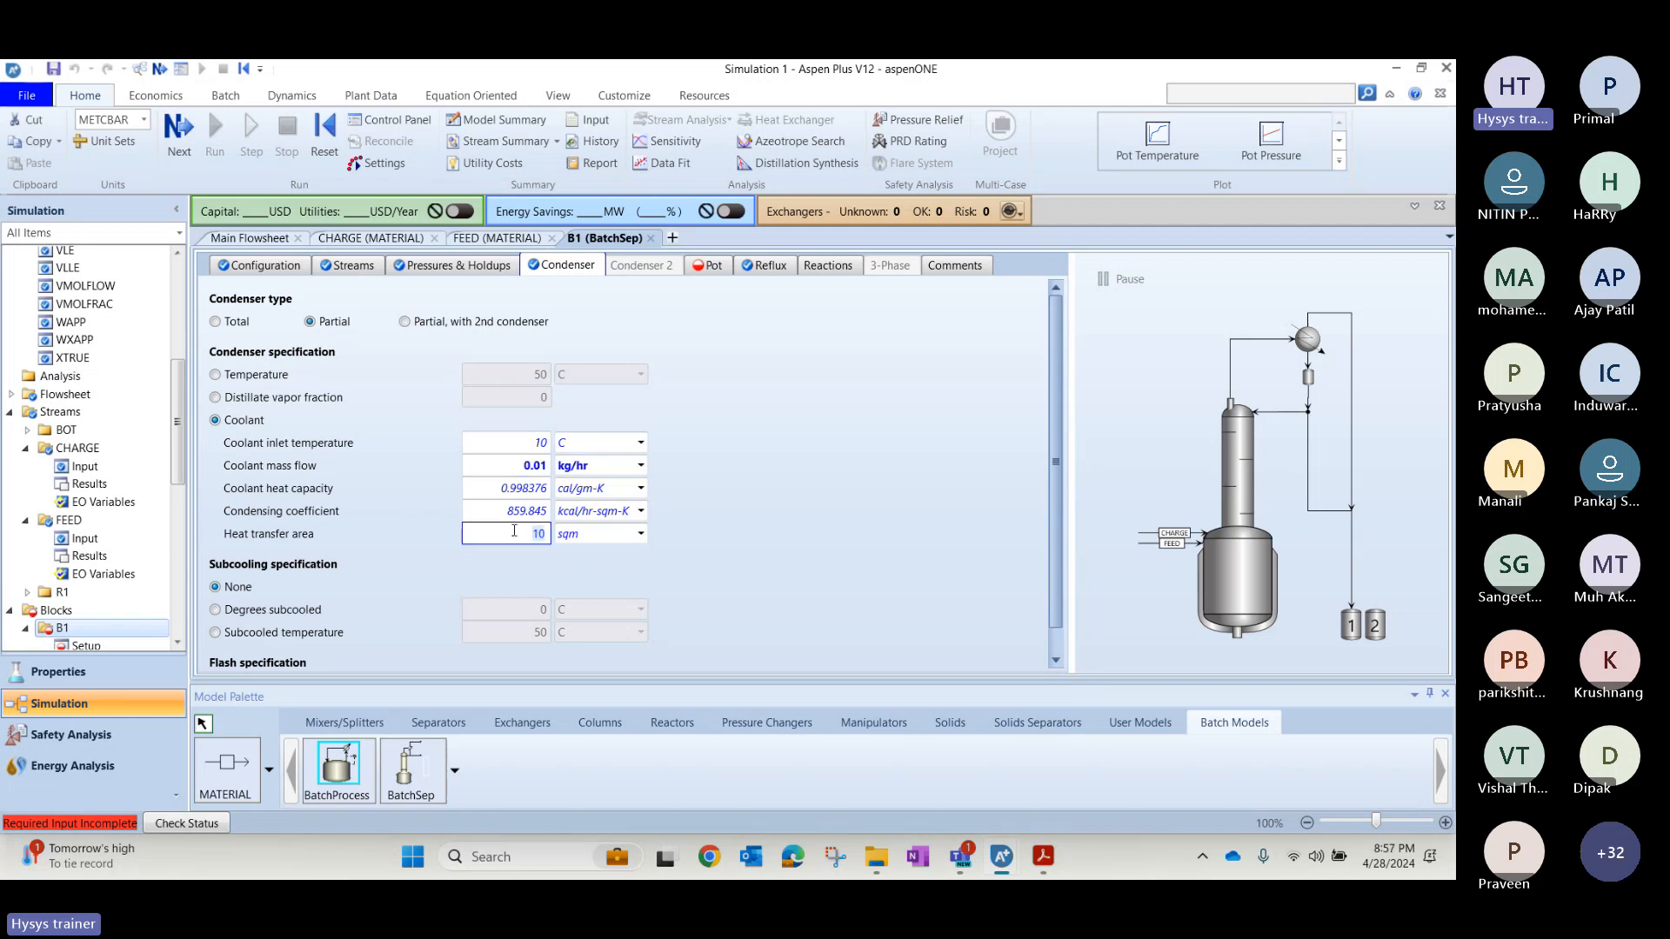
type("20")
key("Return")
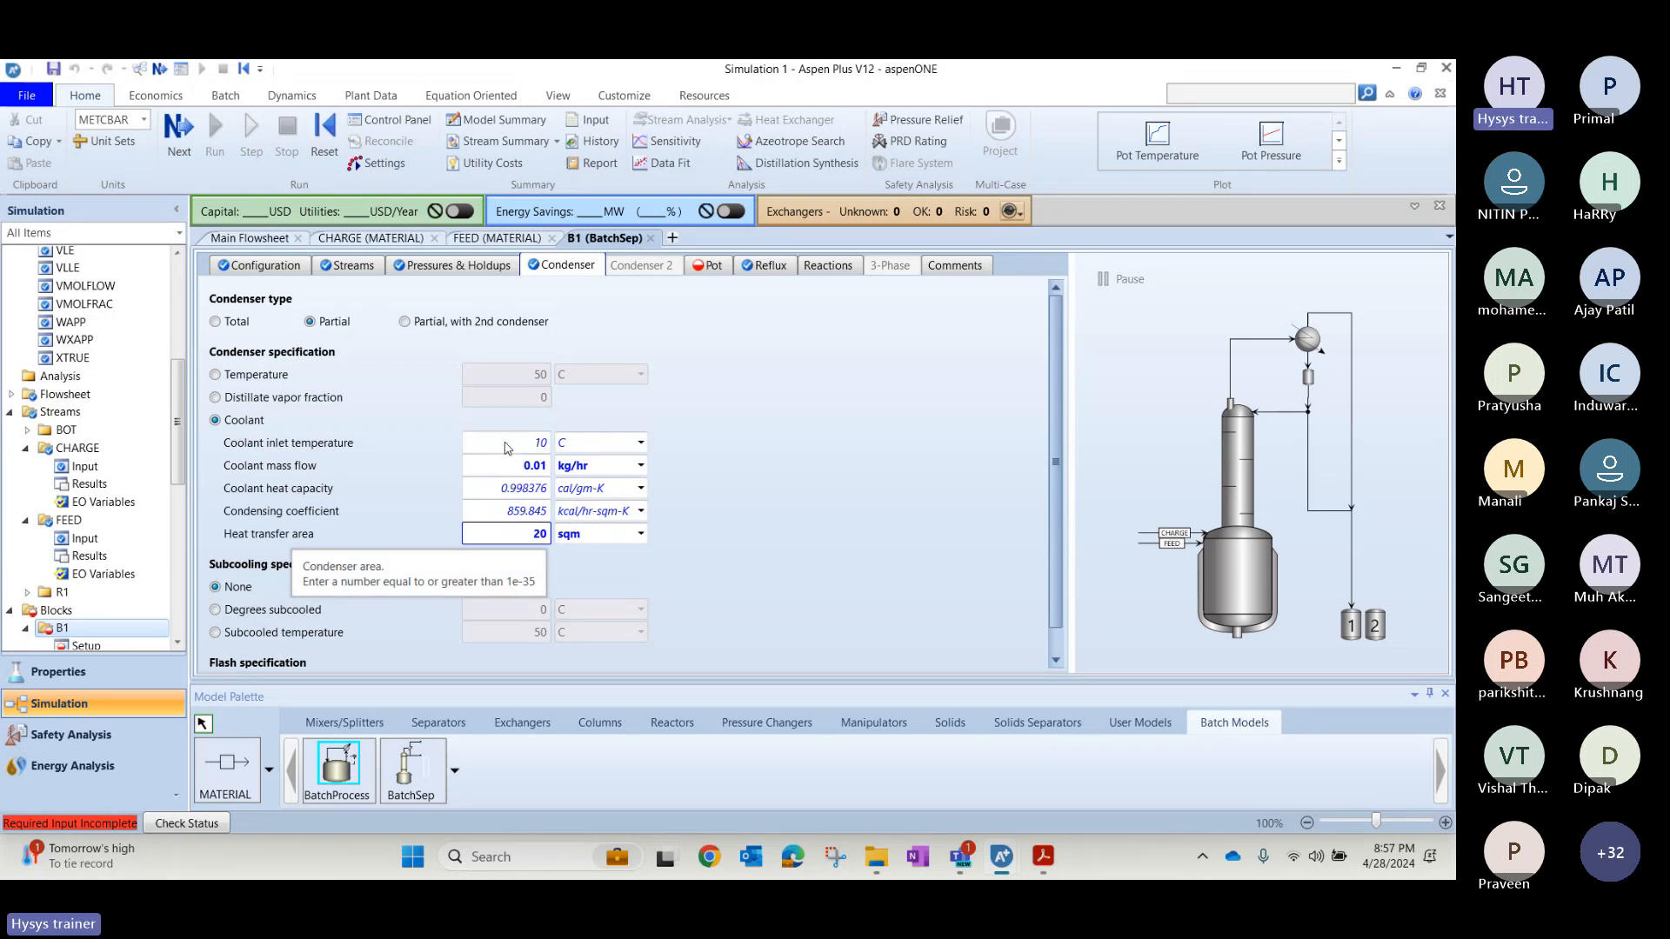
left_click(756, 459)
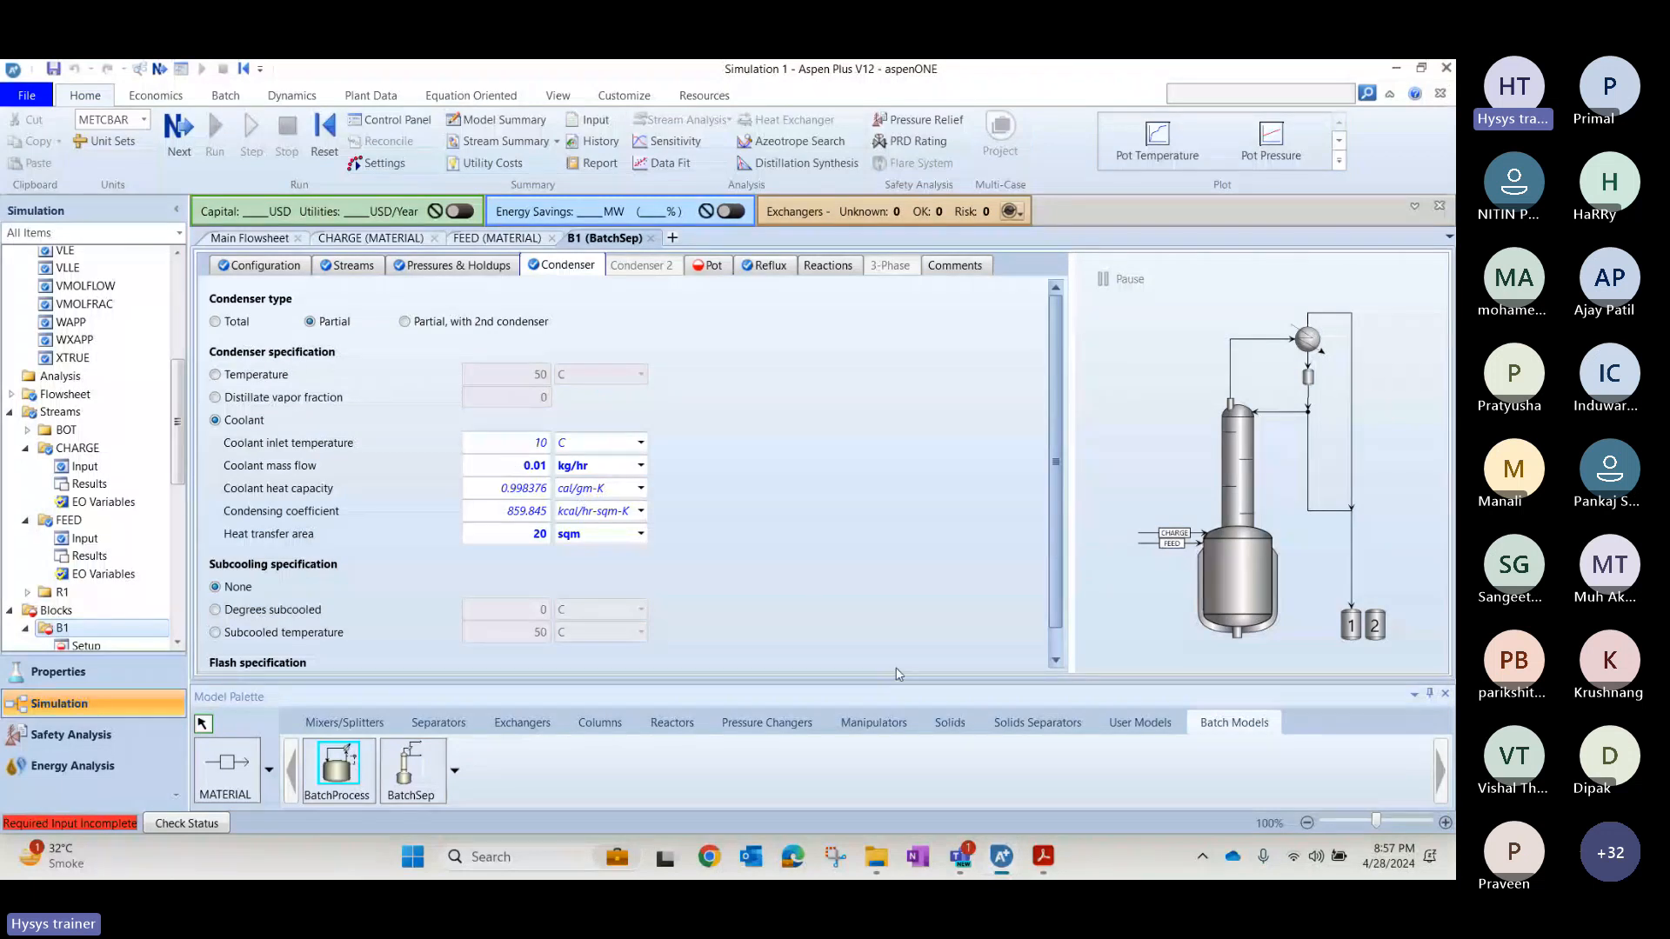
Set both the top and bottom pot head types of B1 to Flat, after consulting the pot specifications in the solution slide.
key("alt+Tab")
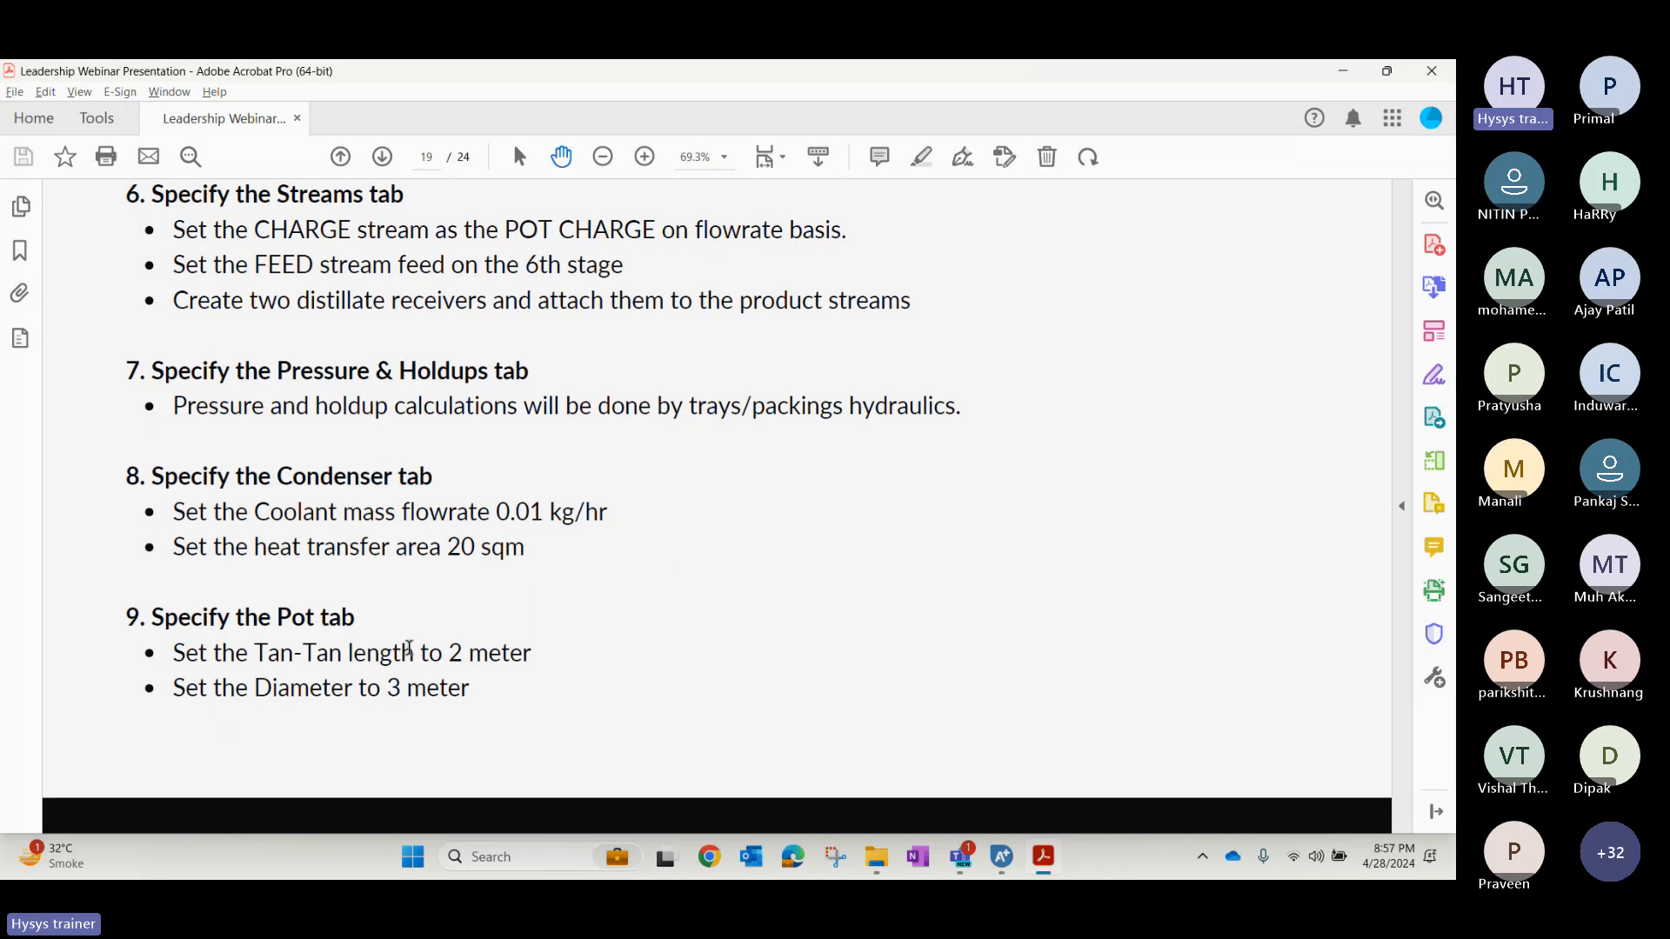
key("alt+Tab")
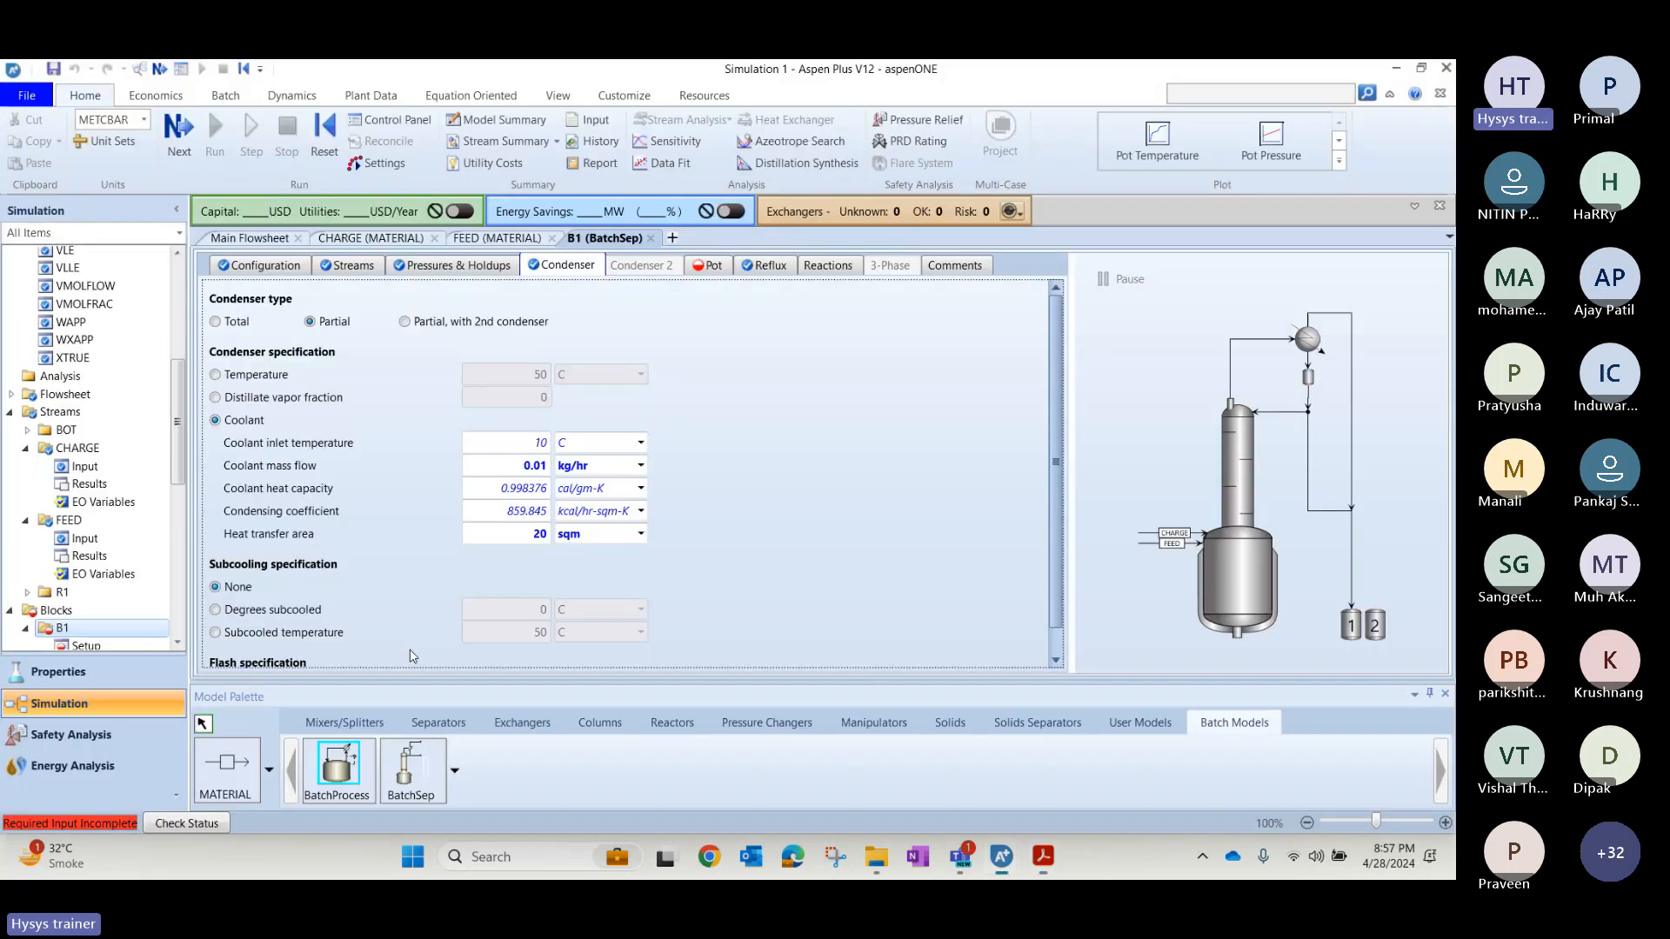
left_click(706, 266)
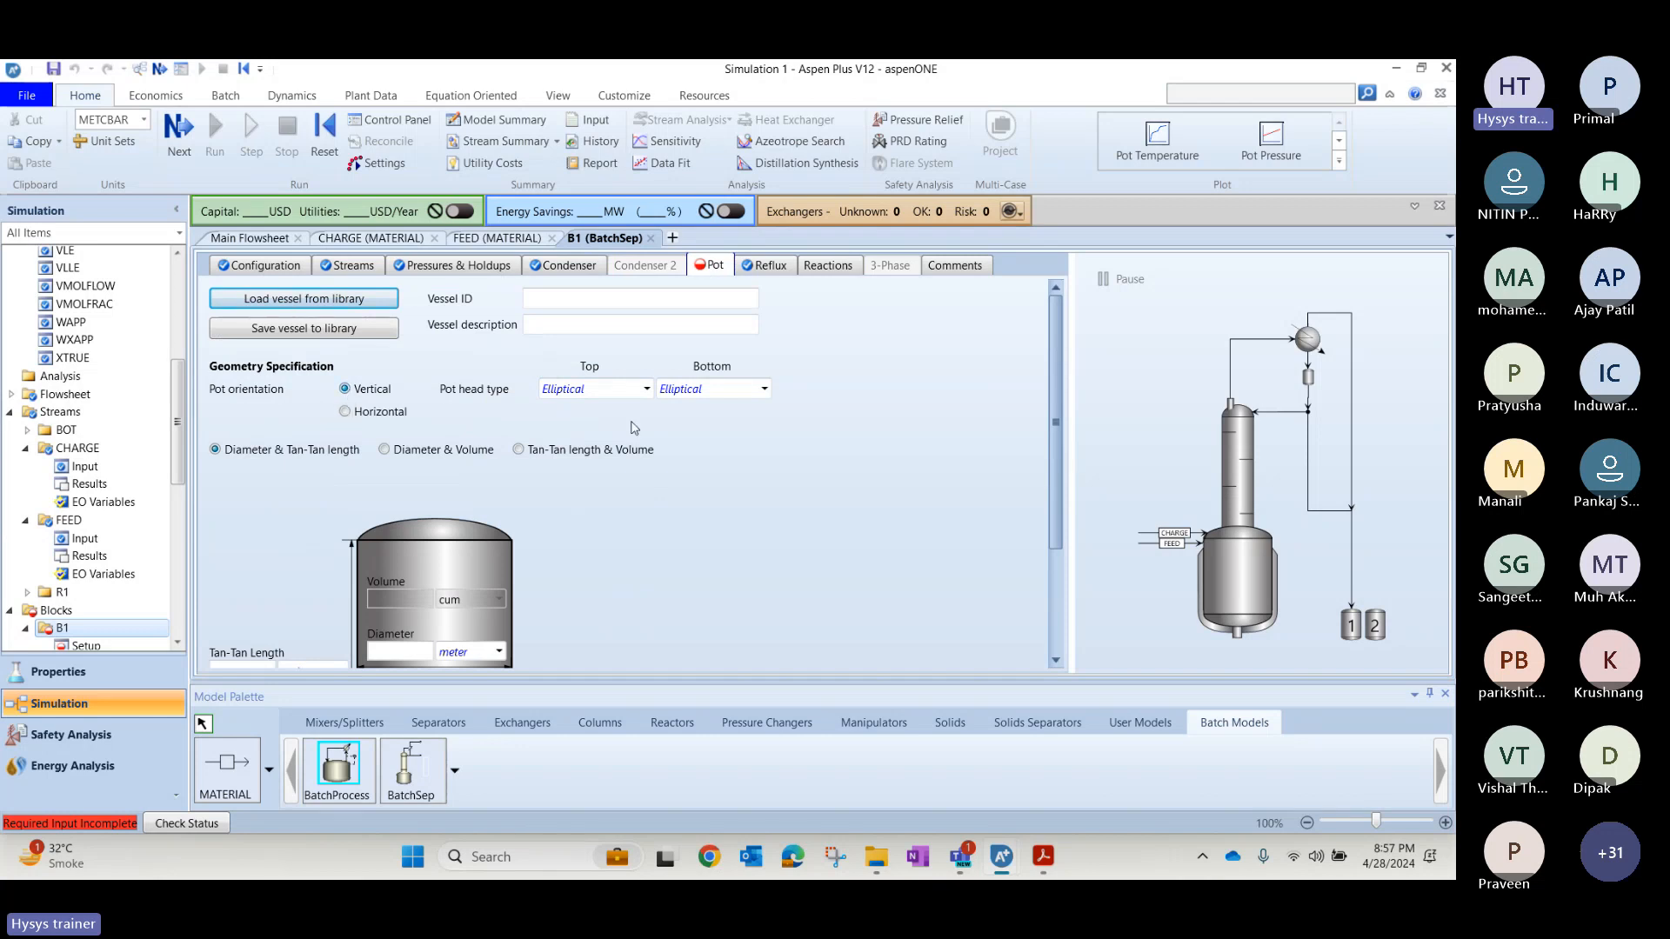
left_click(646, 389)
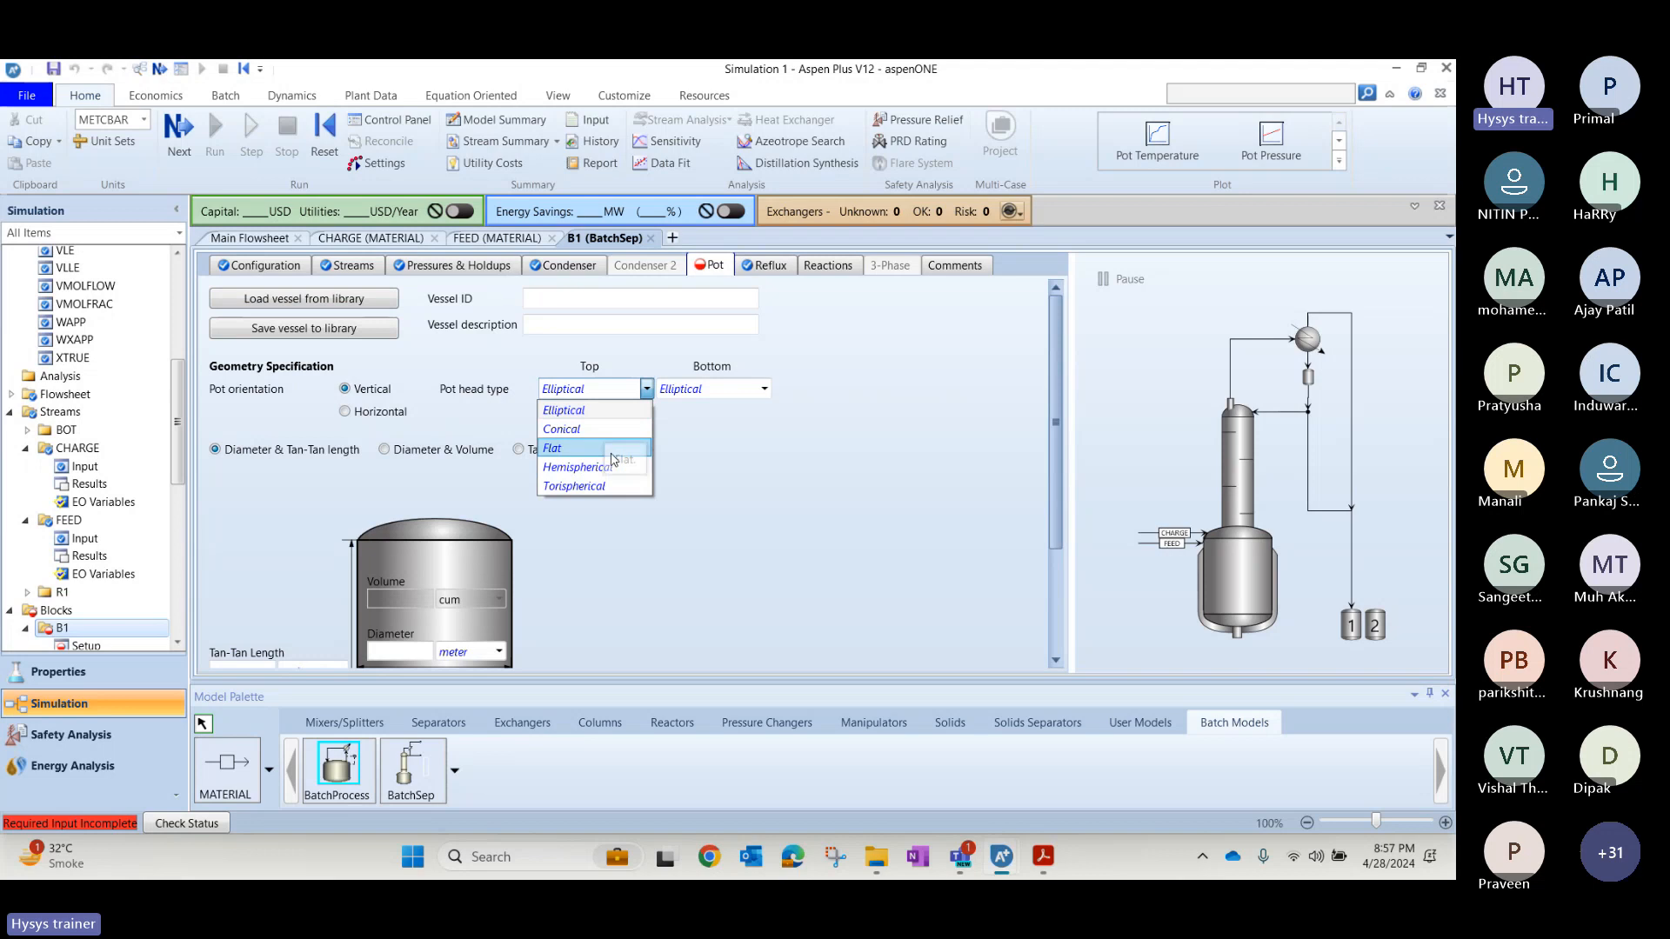
left_click(612, 454)
left_click(764, 388)
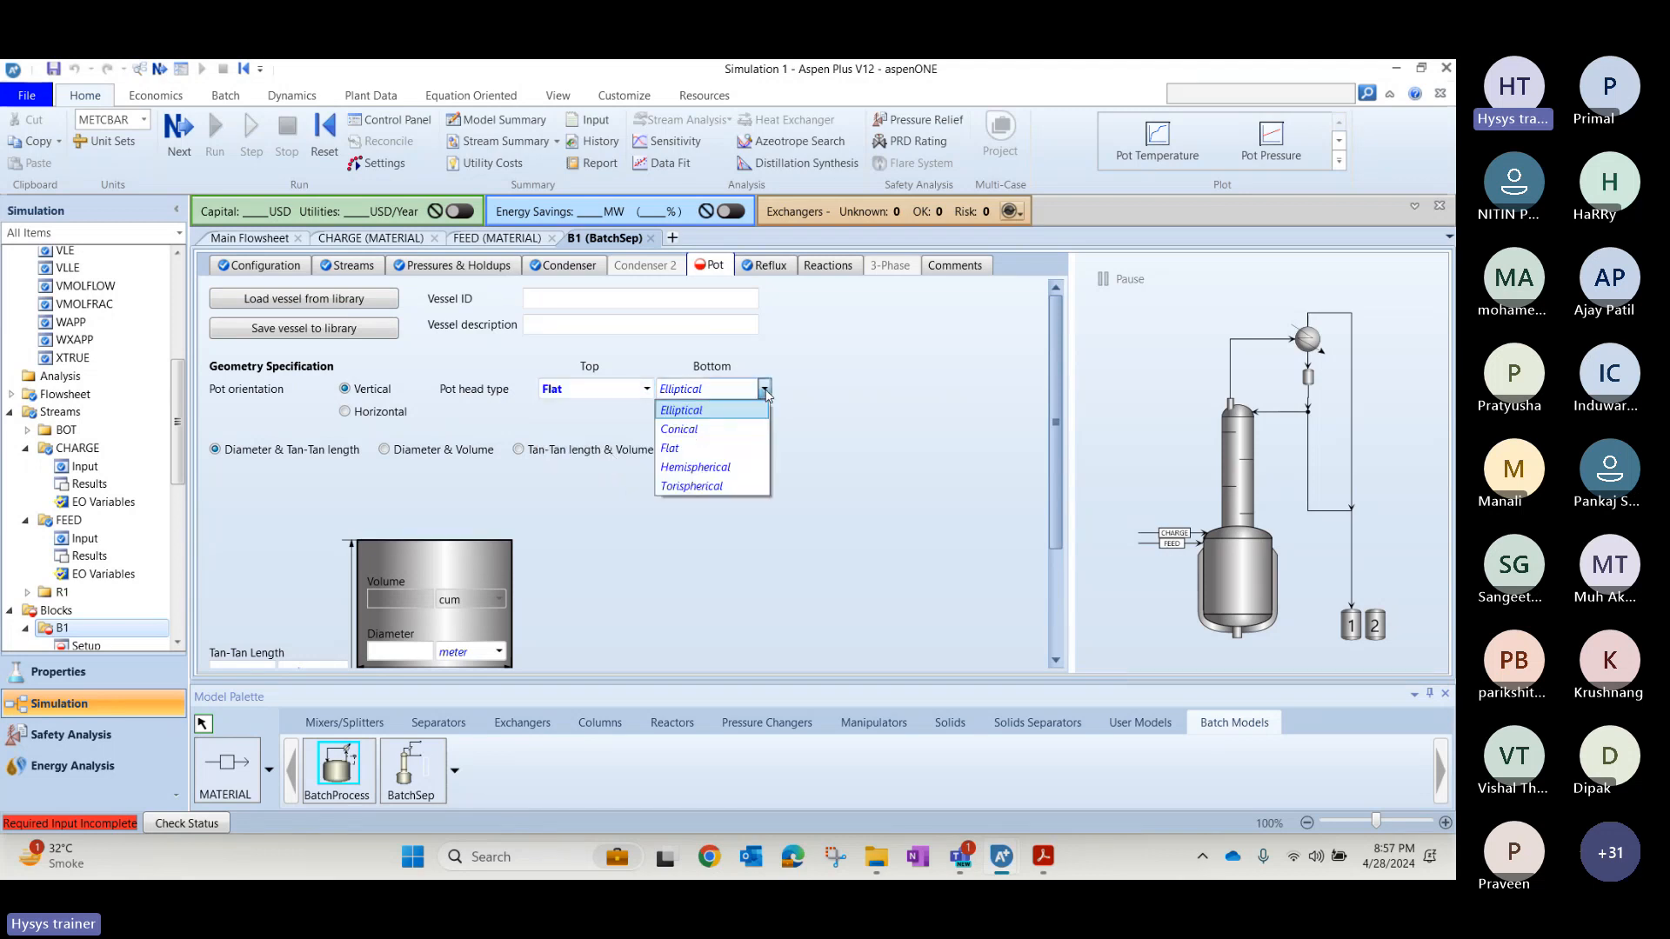
left_click(712, 450)
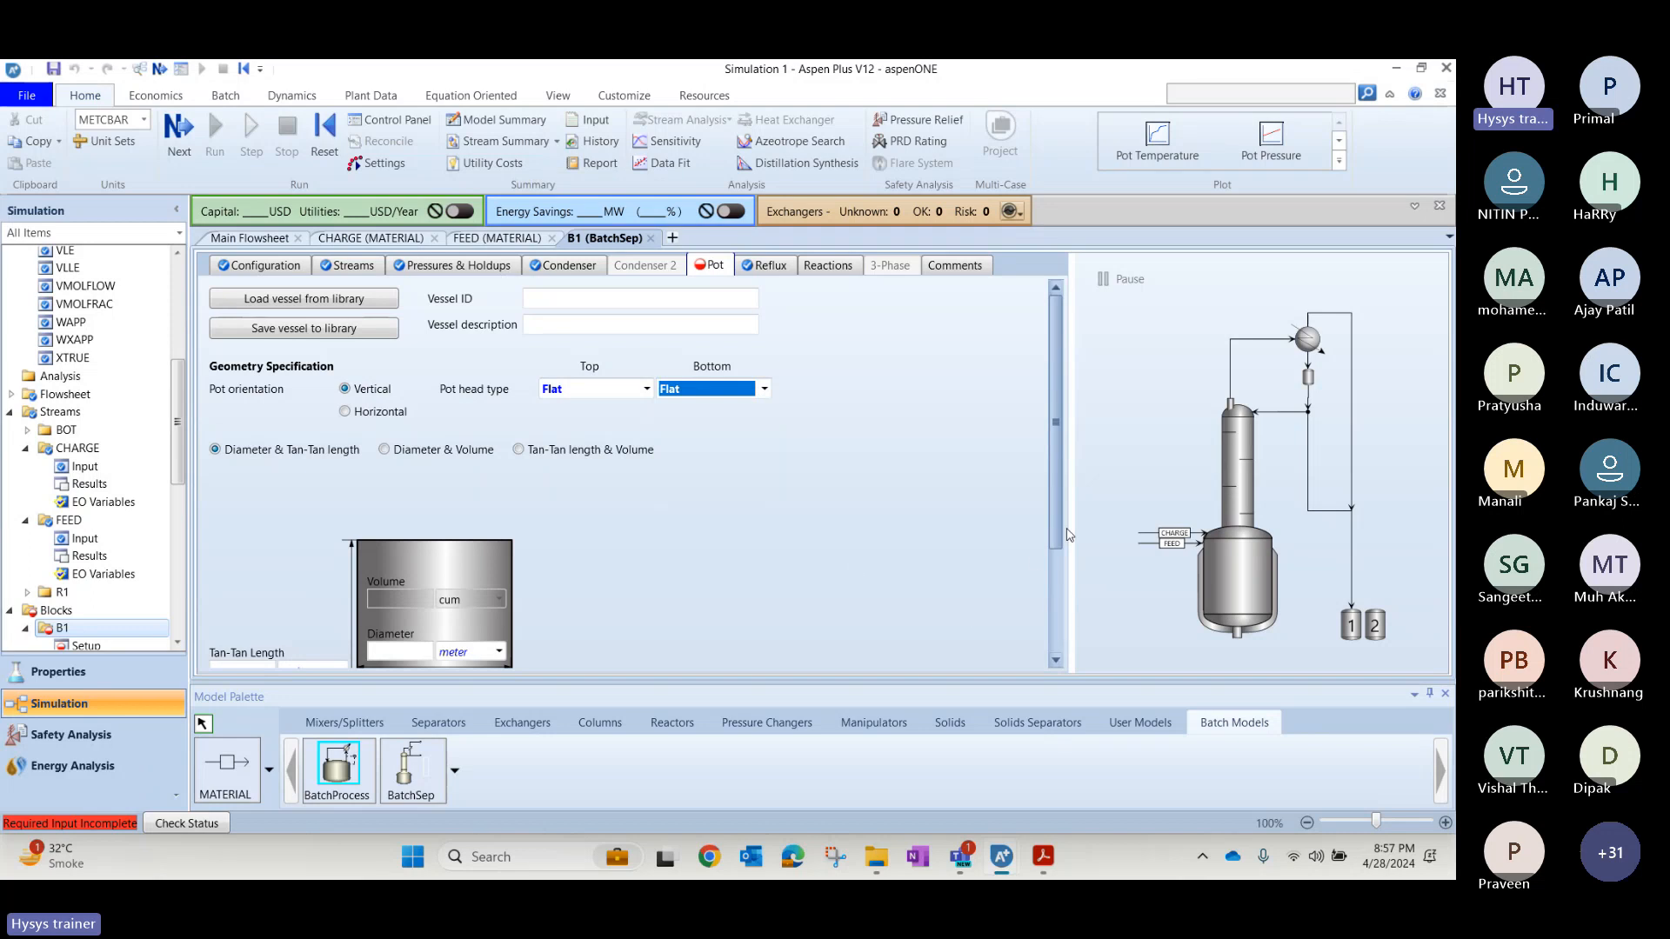
scroll(933, 628, "down", 2)
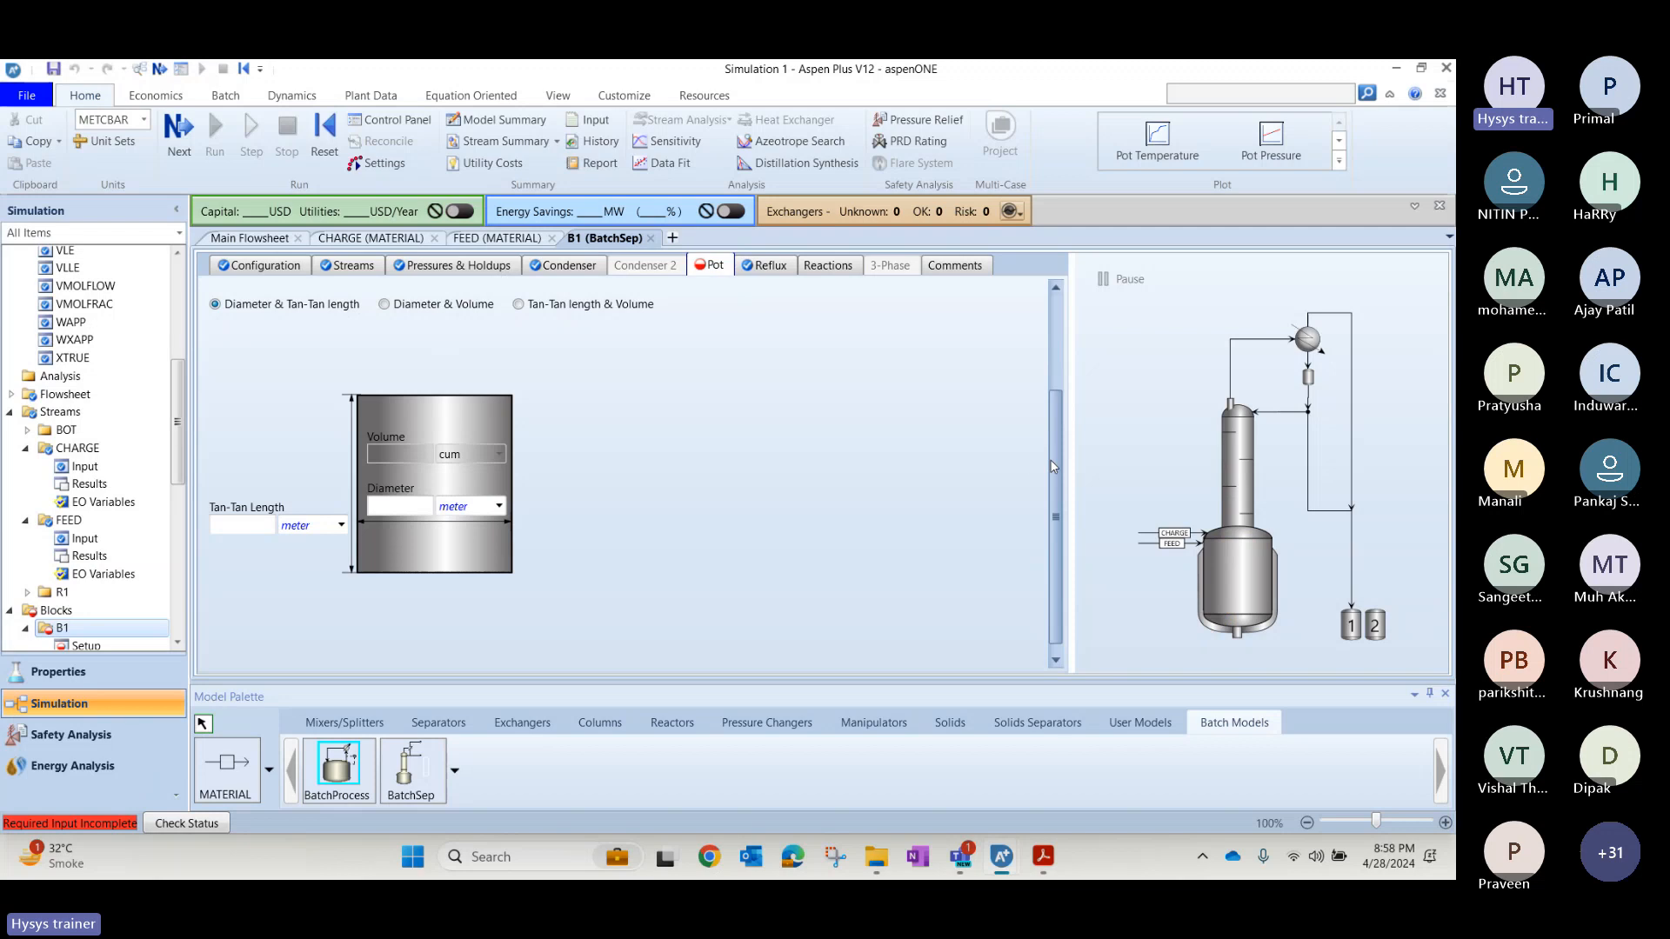
Try an Elliptical top head on B1's pot and restore the top head type to Flat.
scroll(1050, 459, "up", 2)
left_click(609, 349)
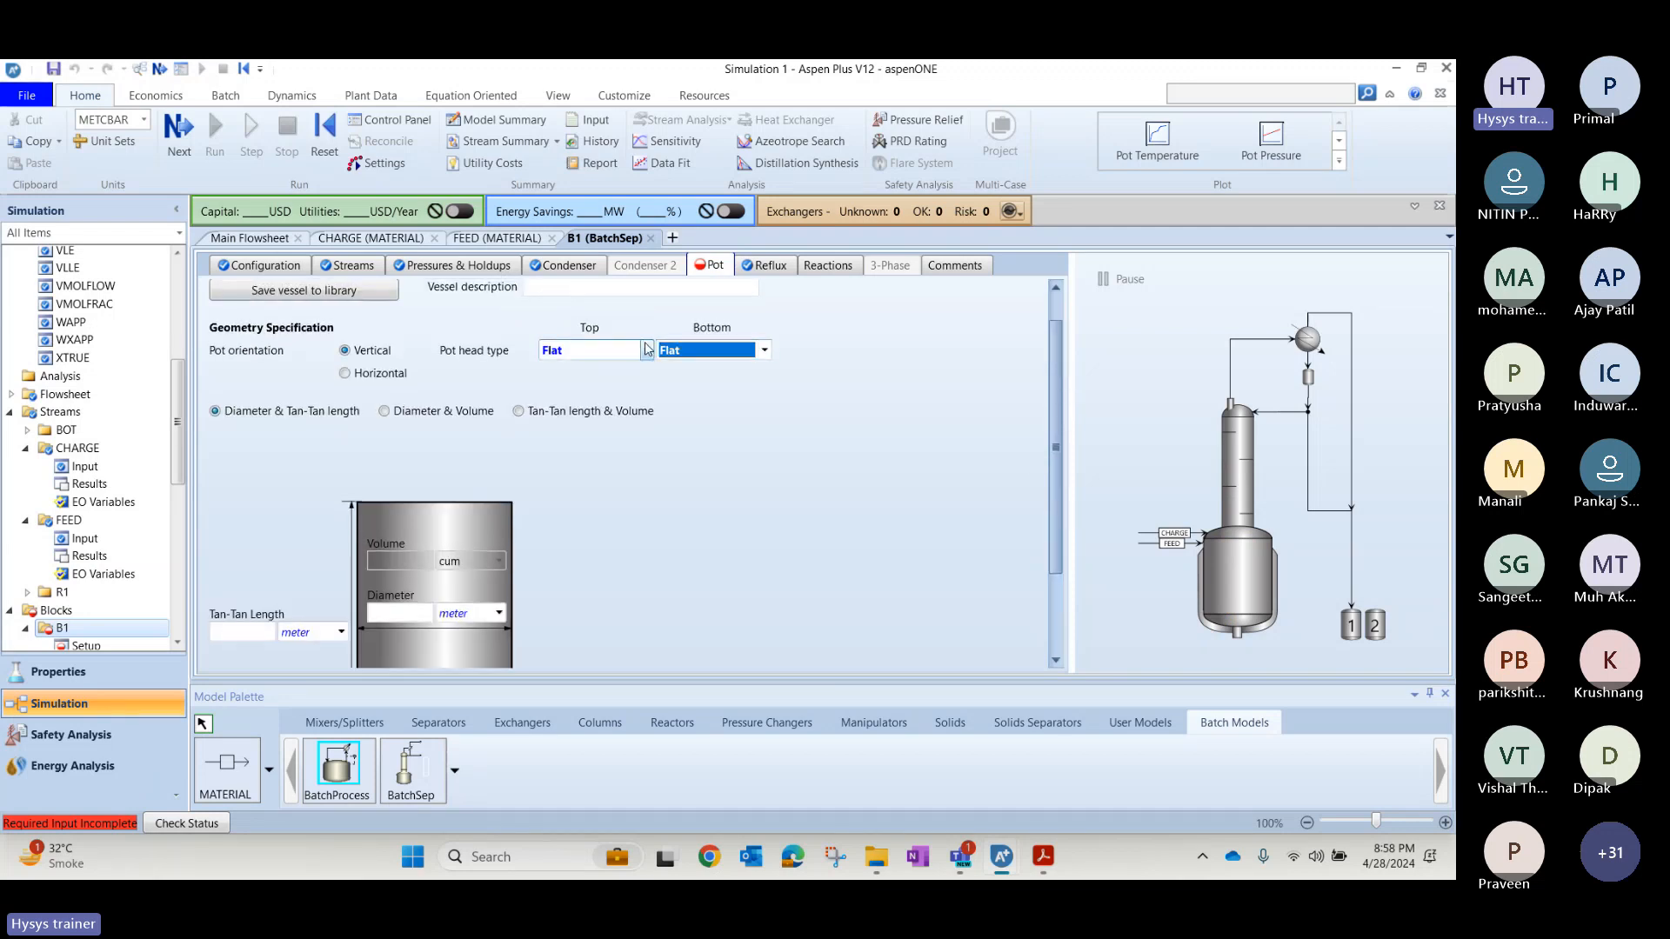
left_click(618, 369)
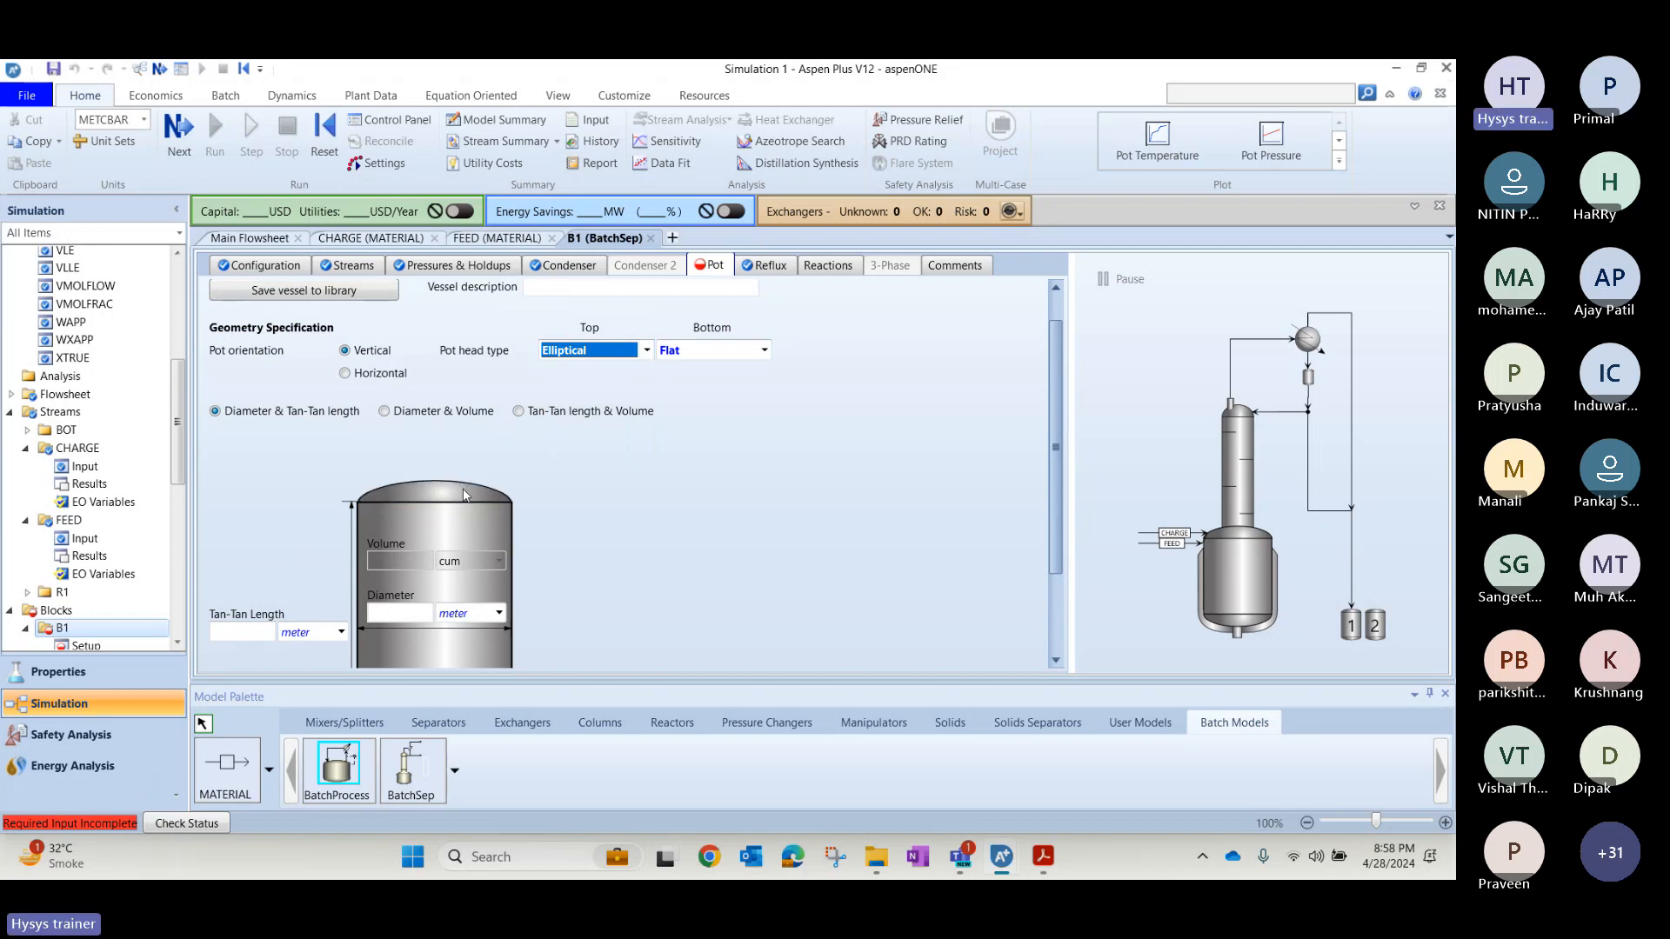
left_click(1046, 543)
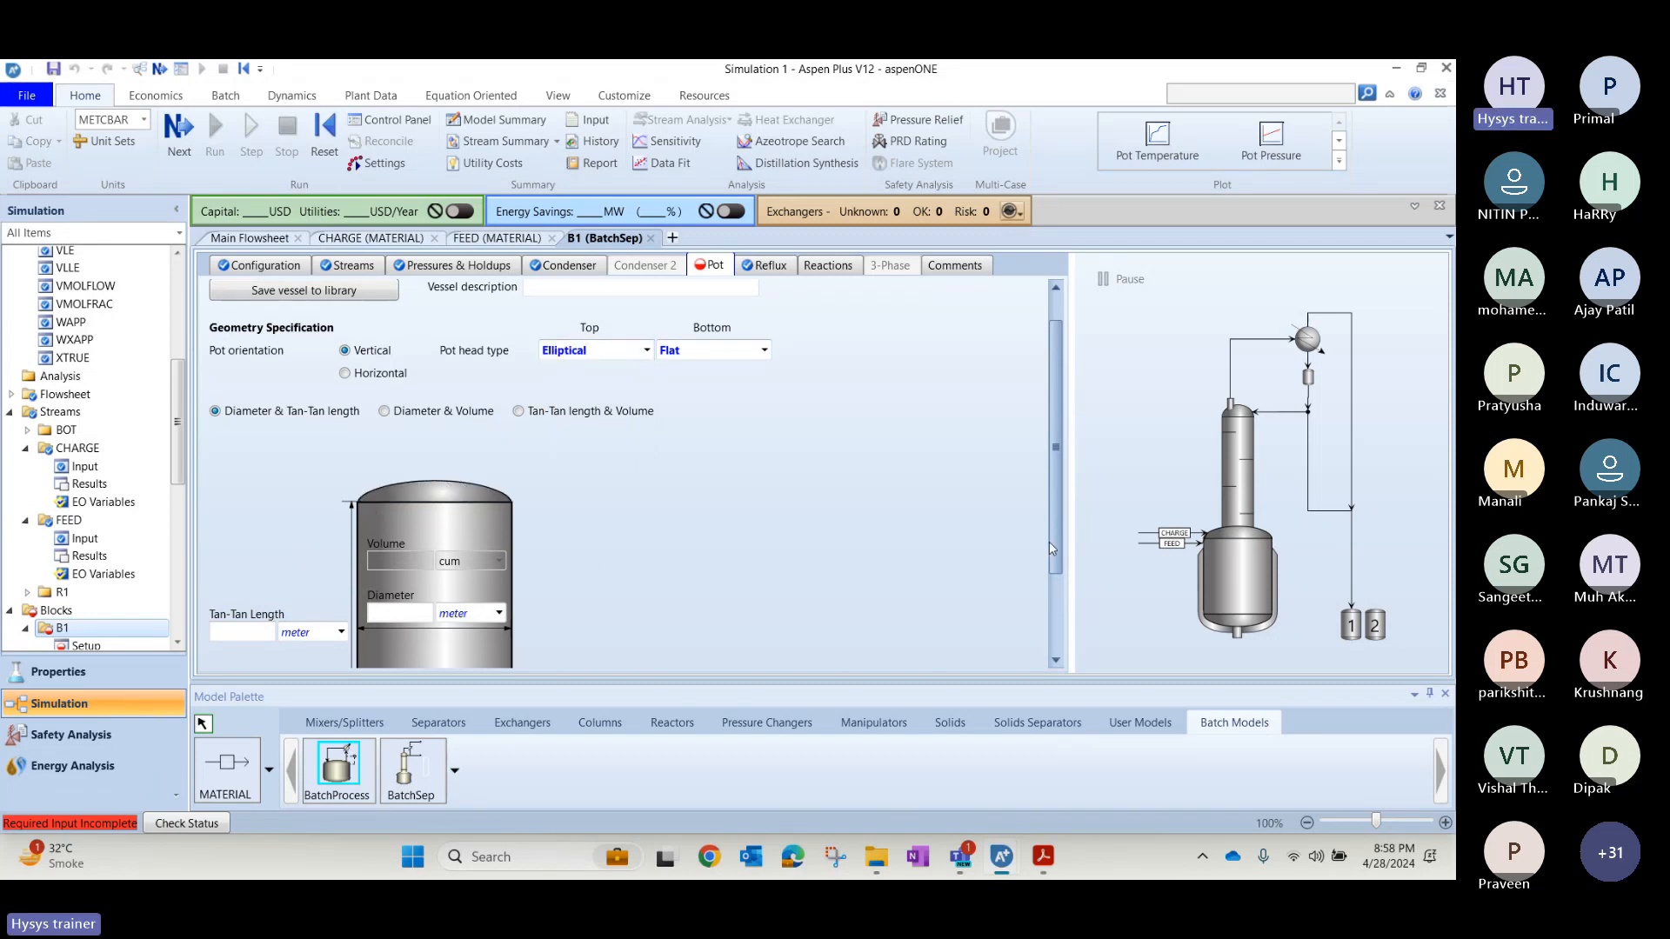
left_click_drag(1057, 541, 1057, 609)
scroll(1056, 608, "up", 2)
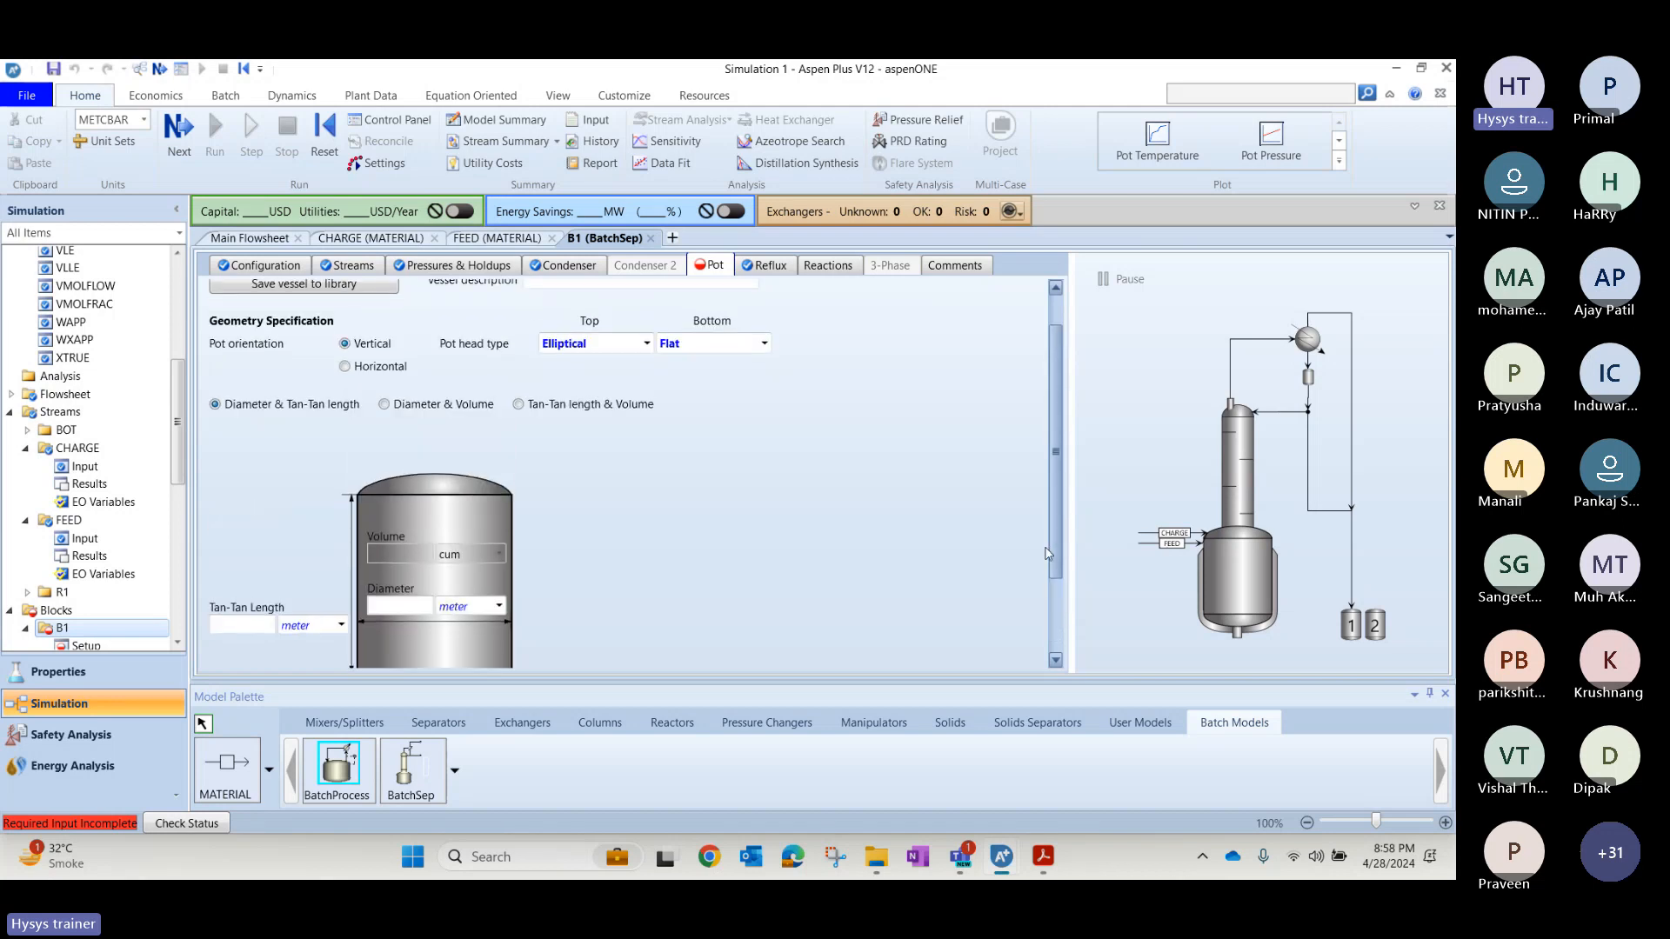
left_click(609, 344)
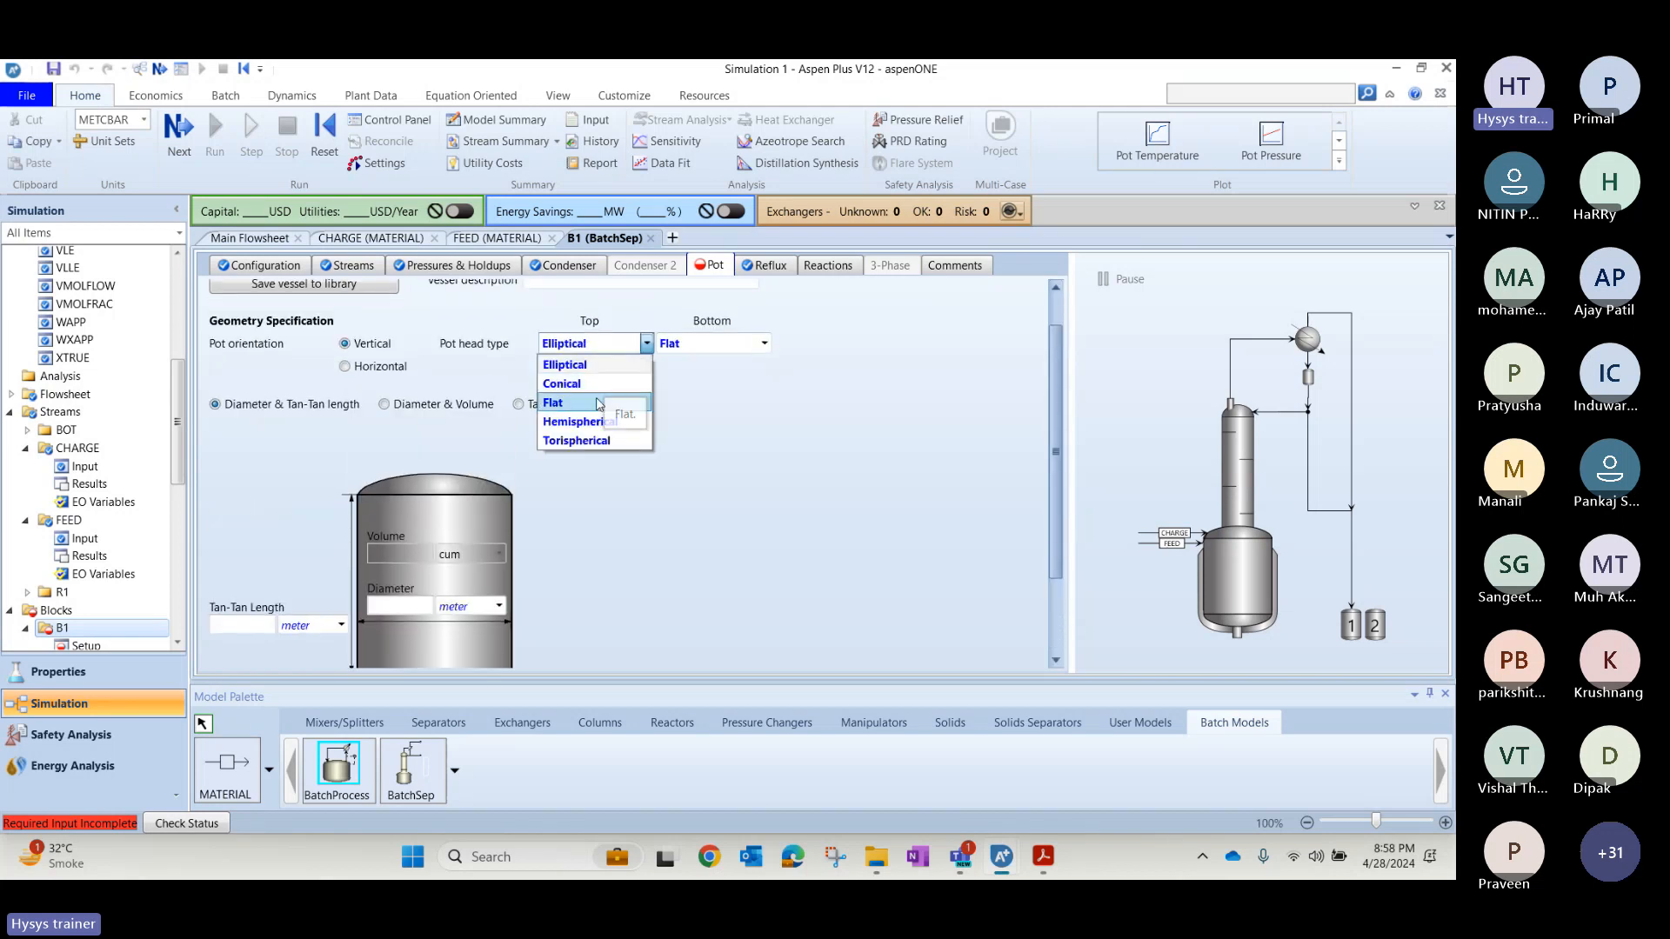
left_click(600, 403)
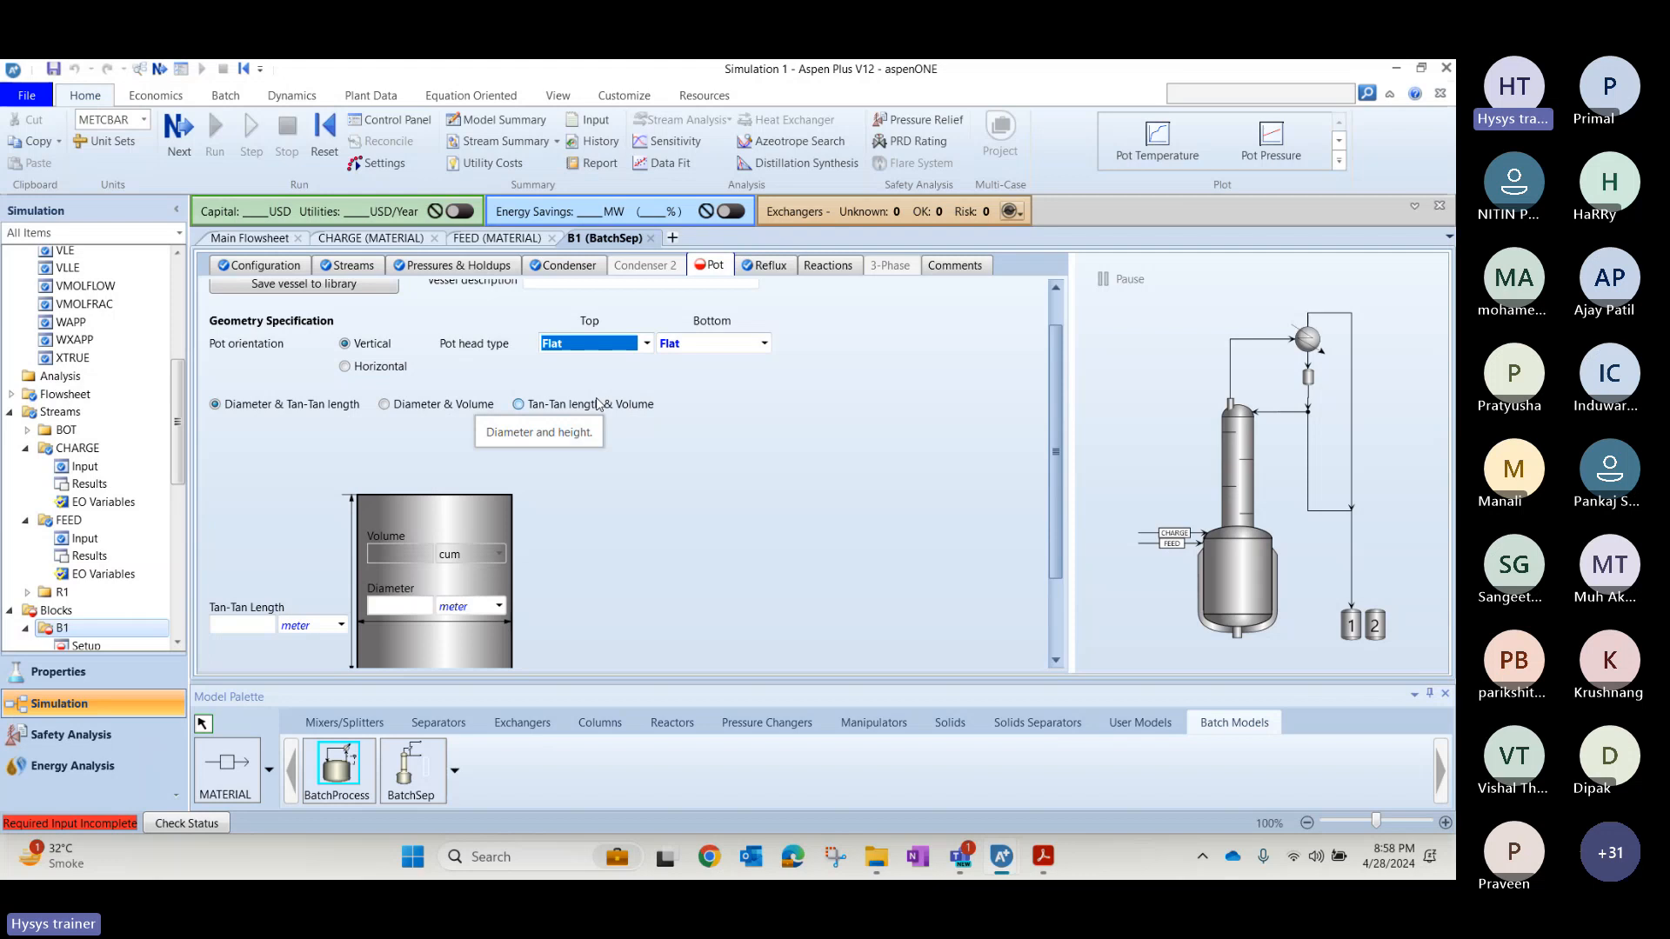
Set the B1 pot's diameter to 3 meter and Tan-Tan length to 2 meter, checking them against the solution slide.
left_click(773, 493)
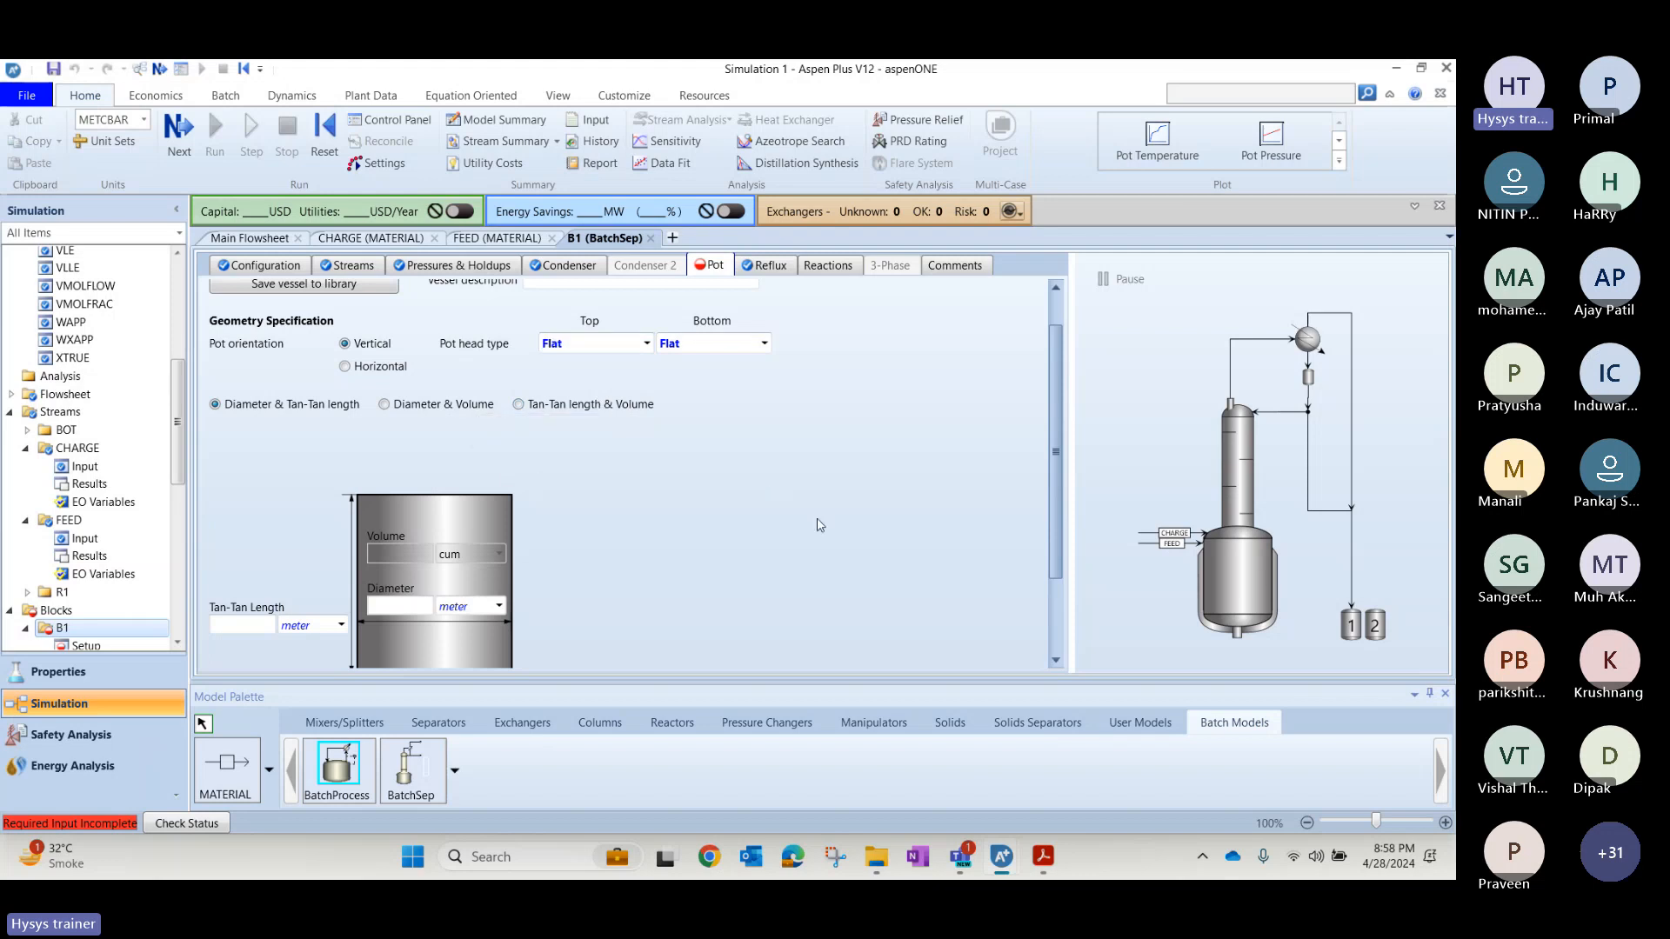
left_click_drag(1054, 458, 1046, 547)
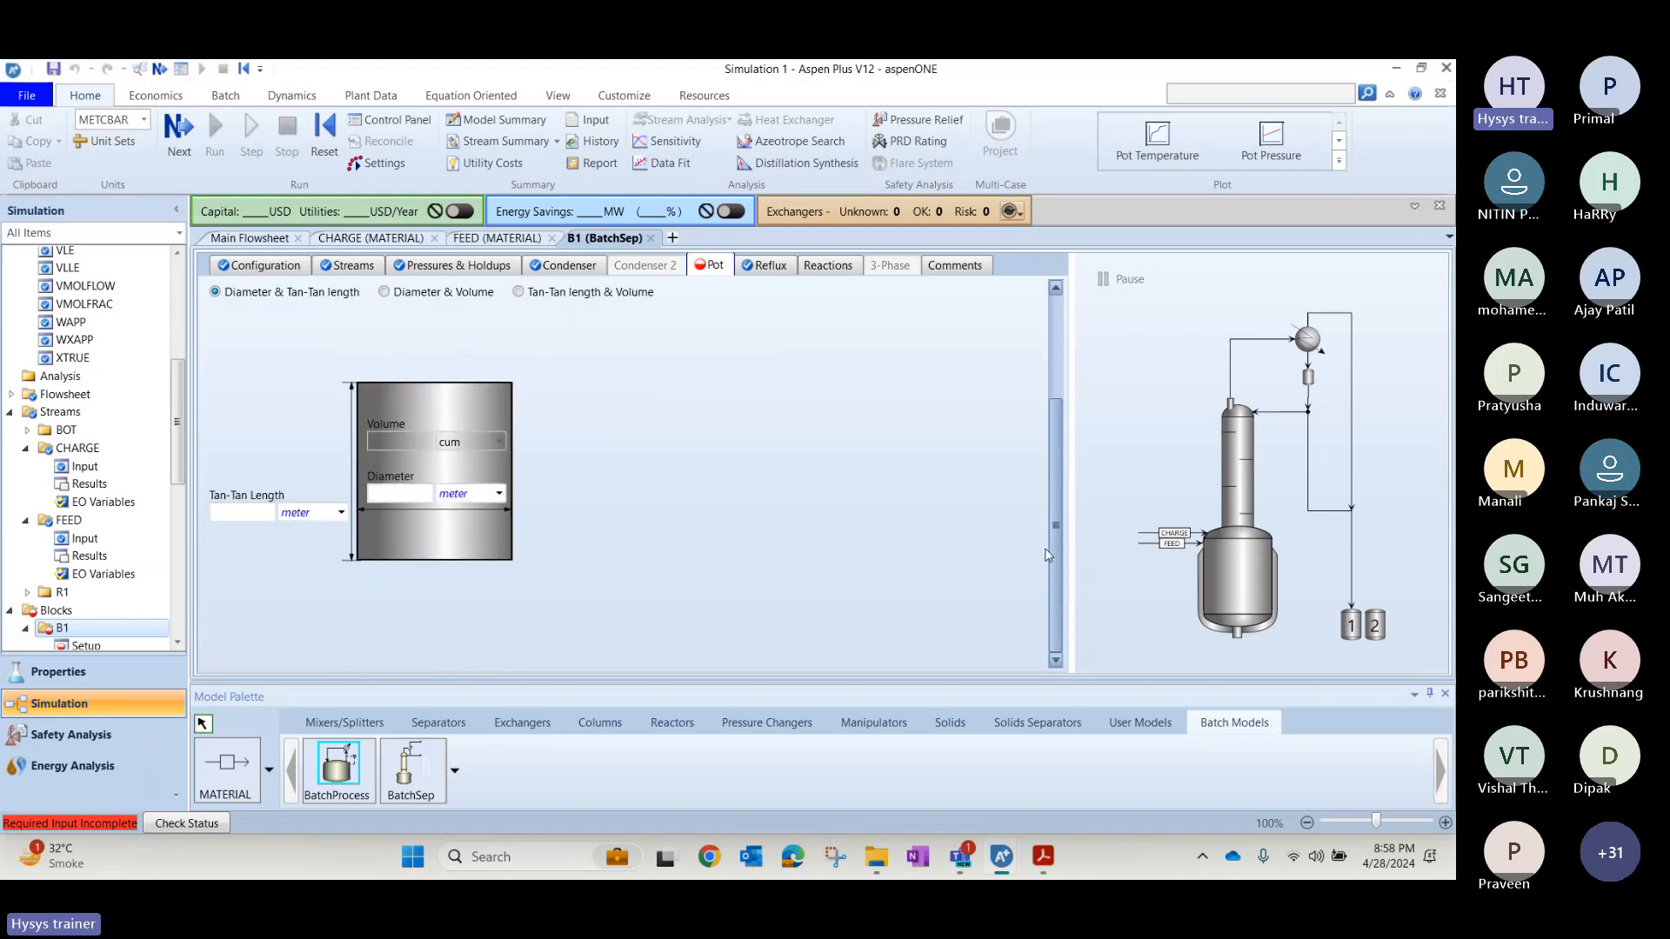
left_click(426, 500)
type("3")
key("Return")
left_click(255, 513)
key("alt+Tab")
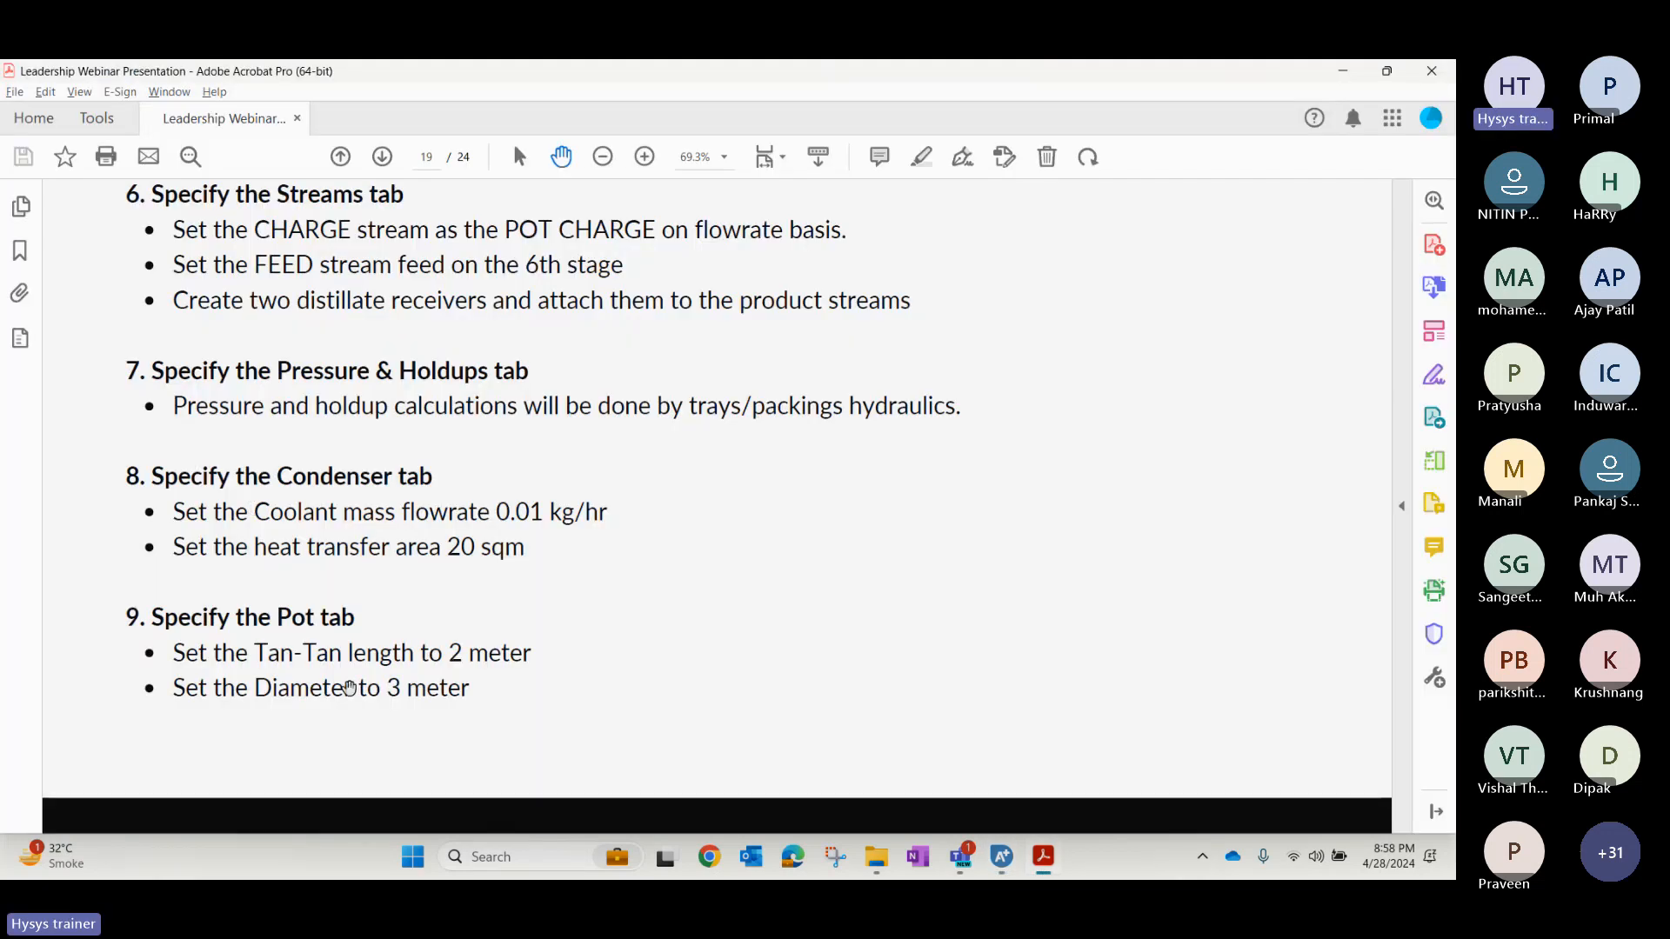
scroll(348, 694, "down", 2)
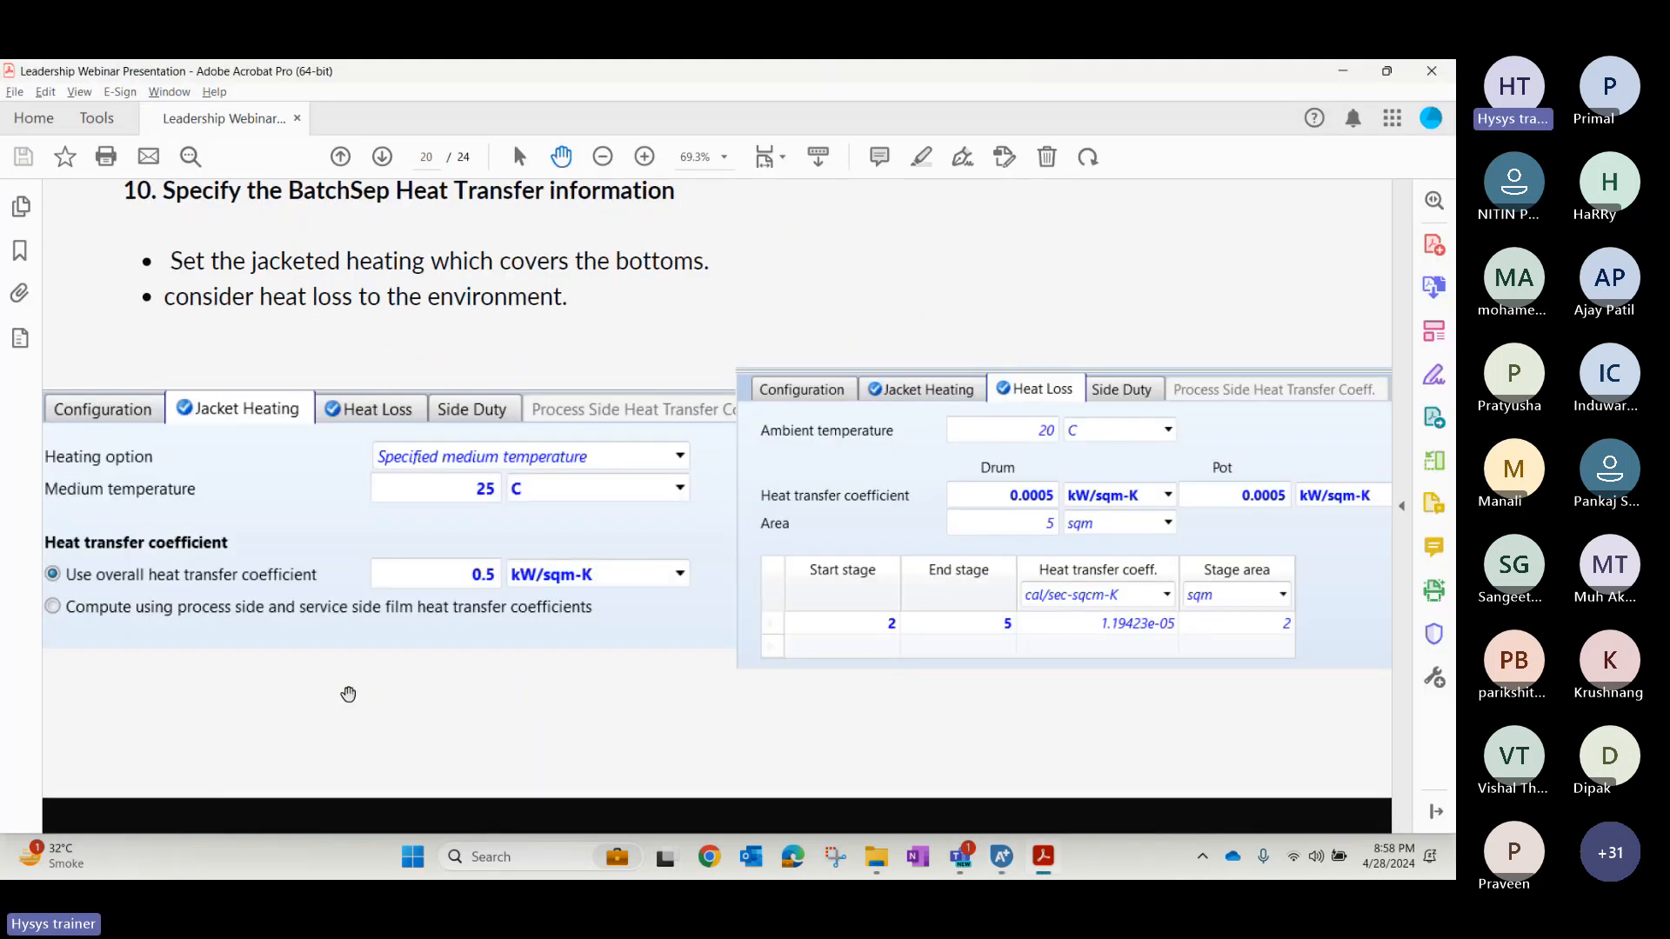
key("alt+Tab")
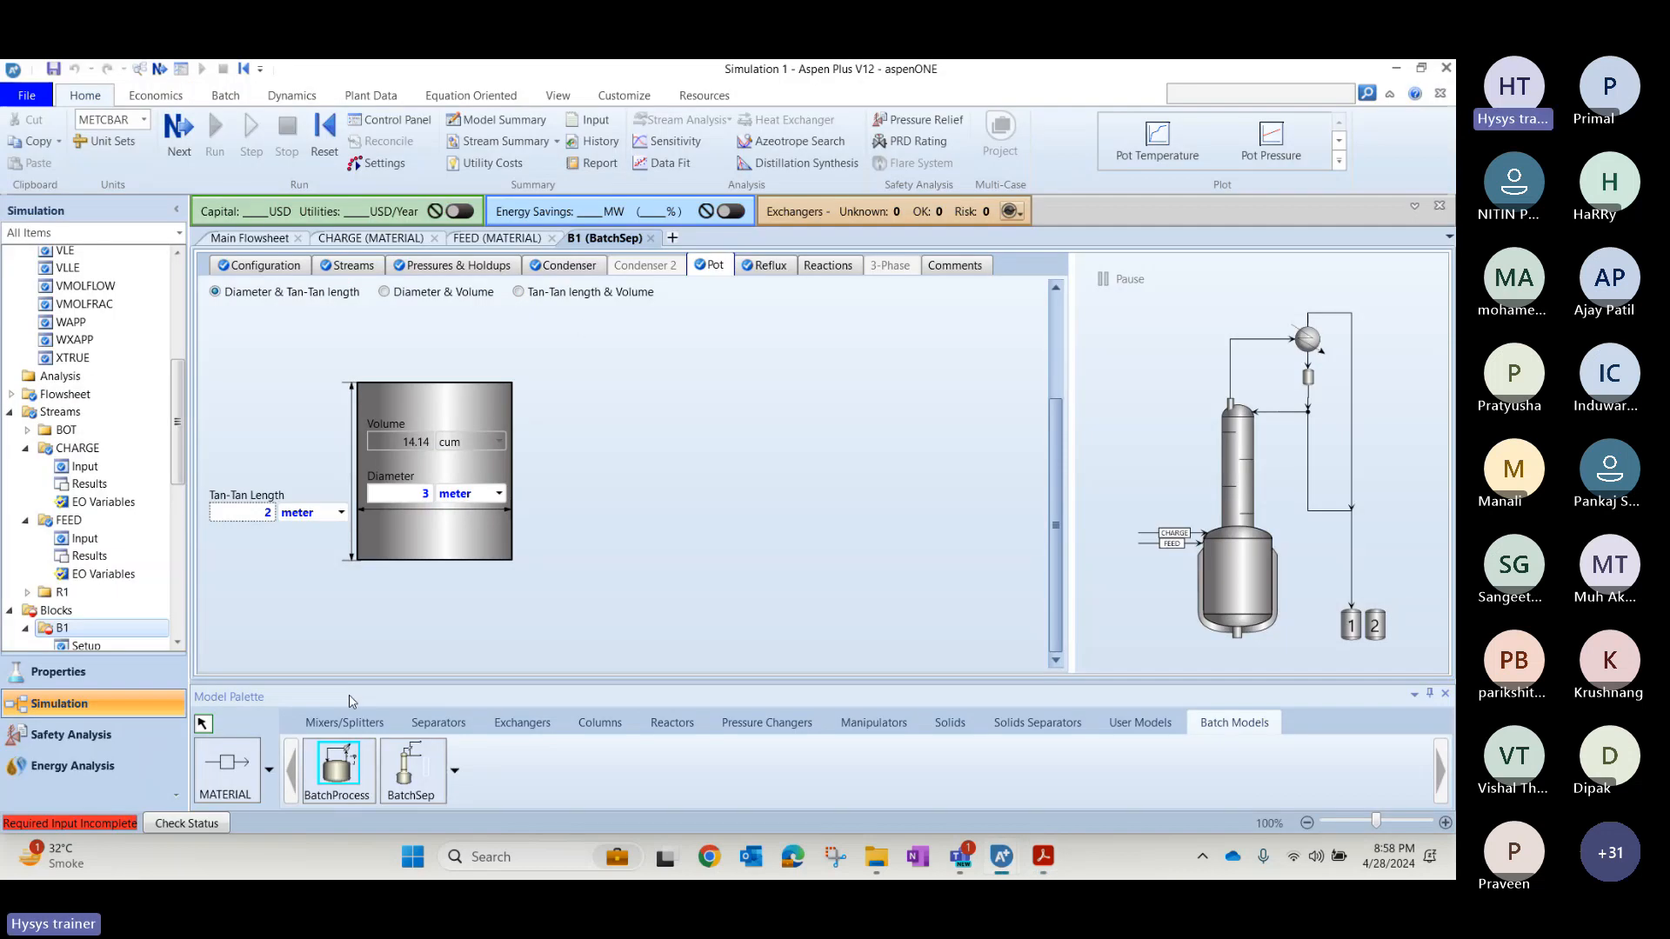
Review B1's condenser, stream, pressure and holdup, and reflux specifications in Simulation 1.
left_click(563, 268)
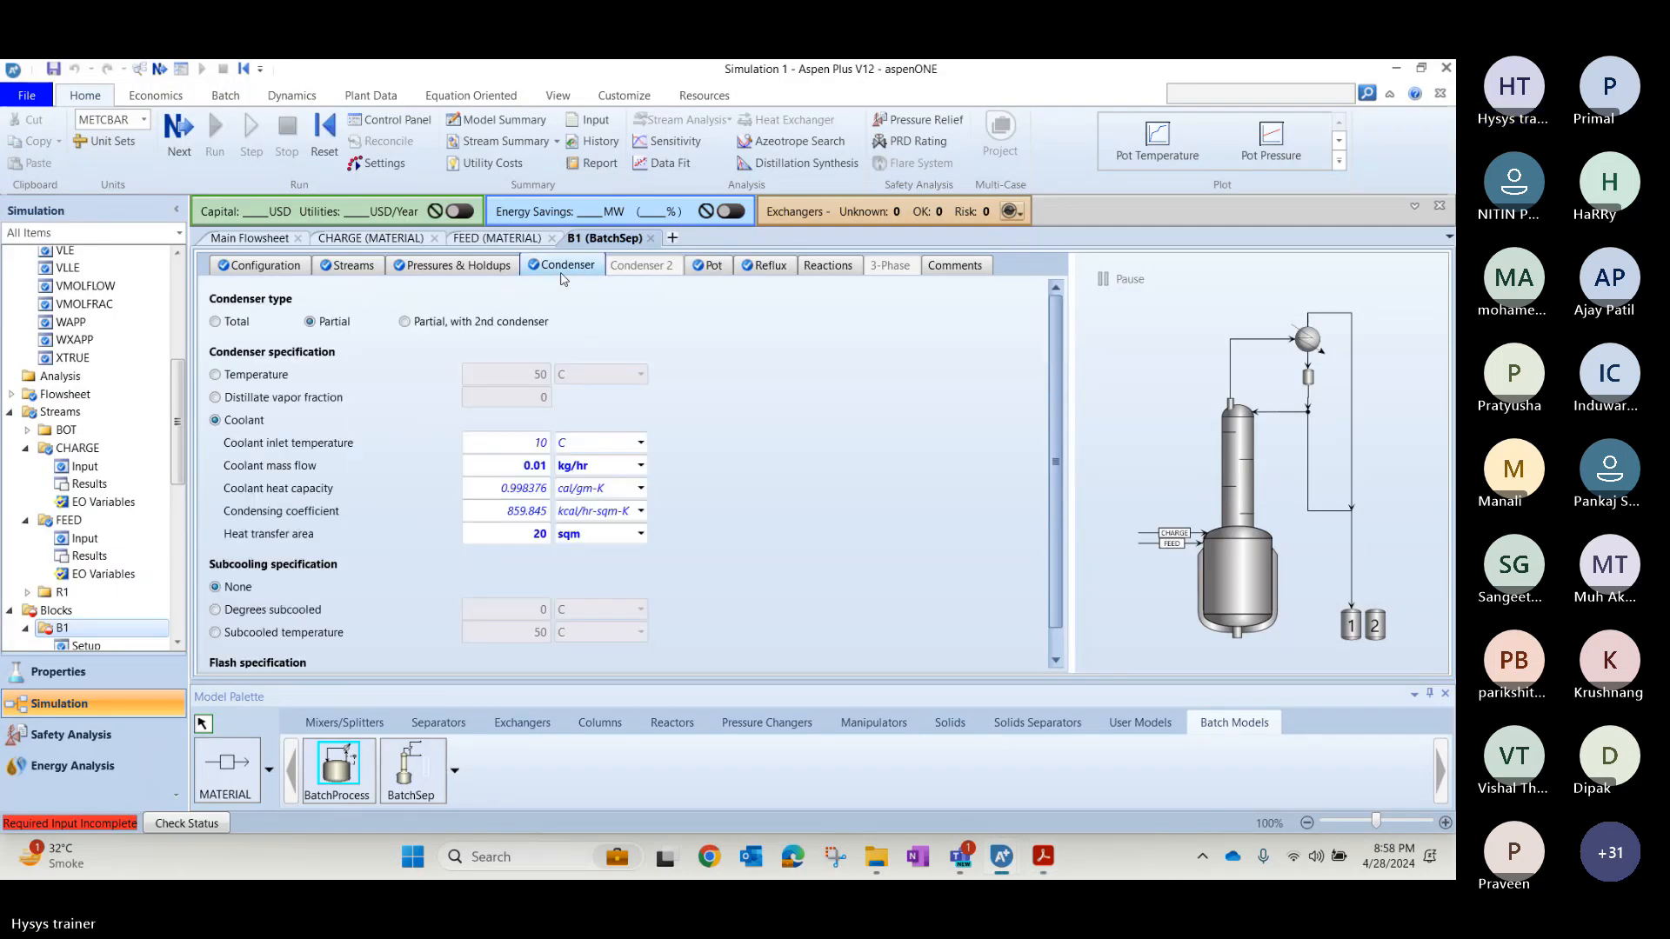
left_click(491, 270)
left_click(350, 265)
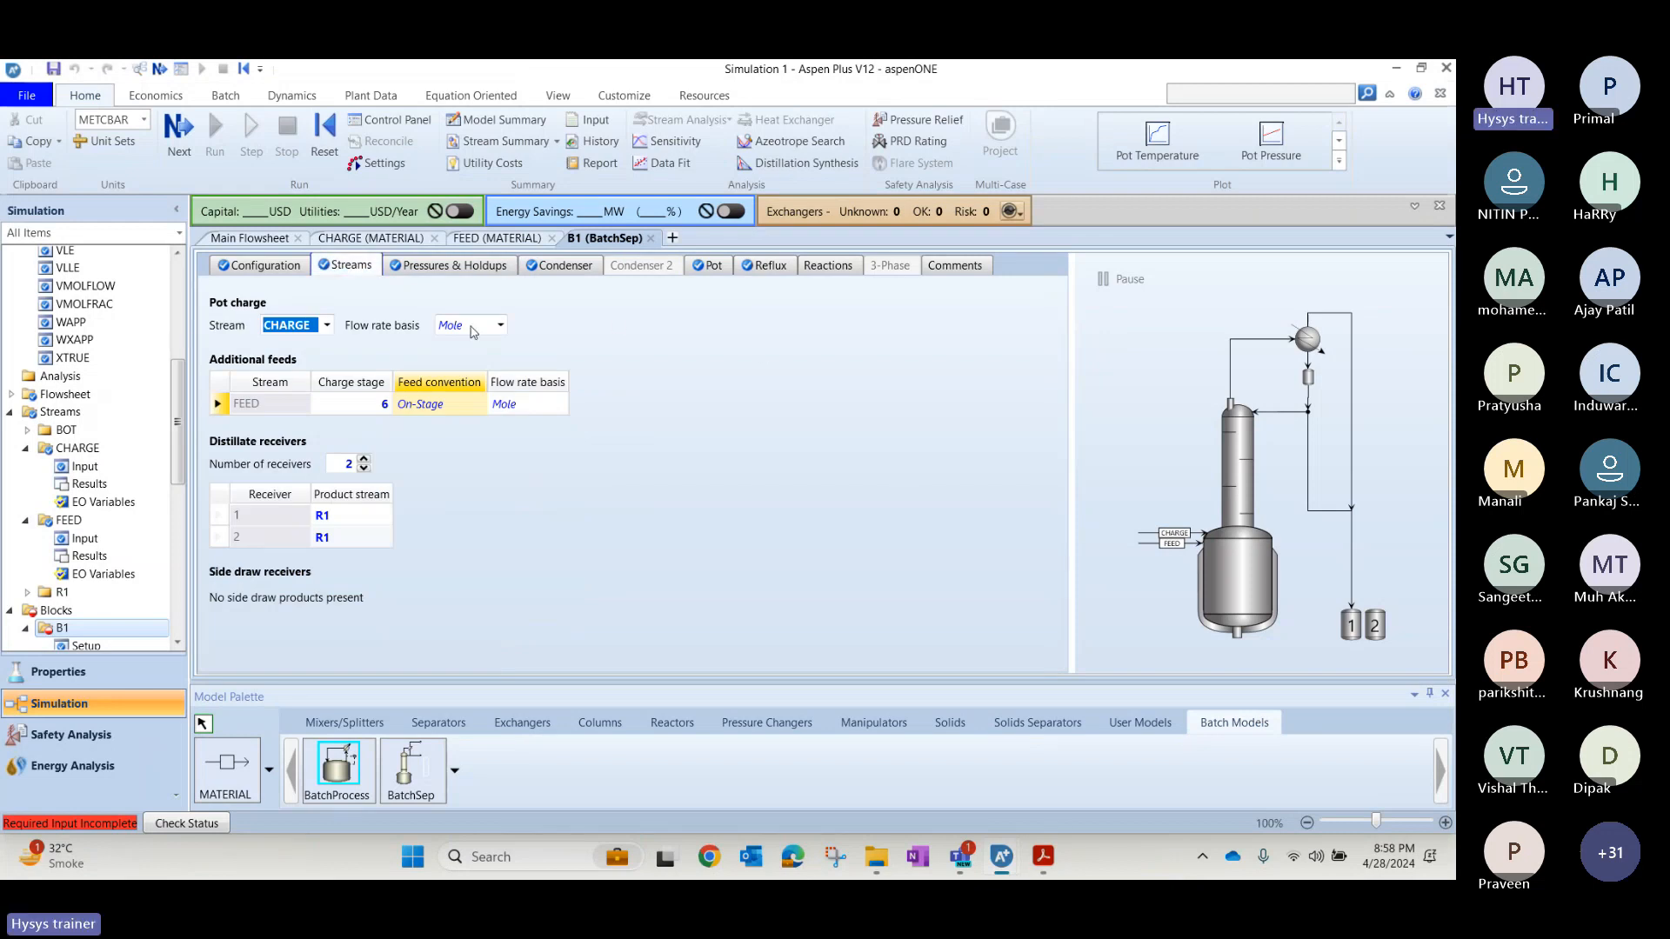
left_click(444, 273)
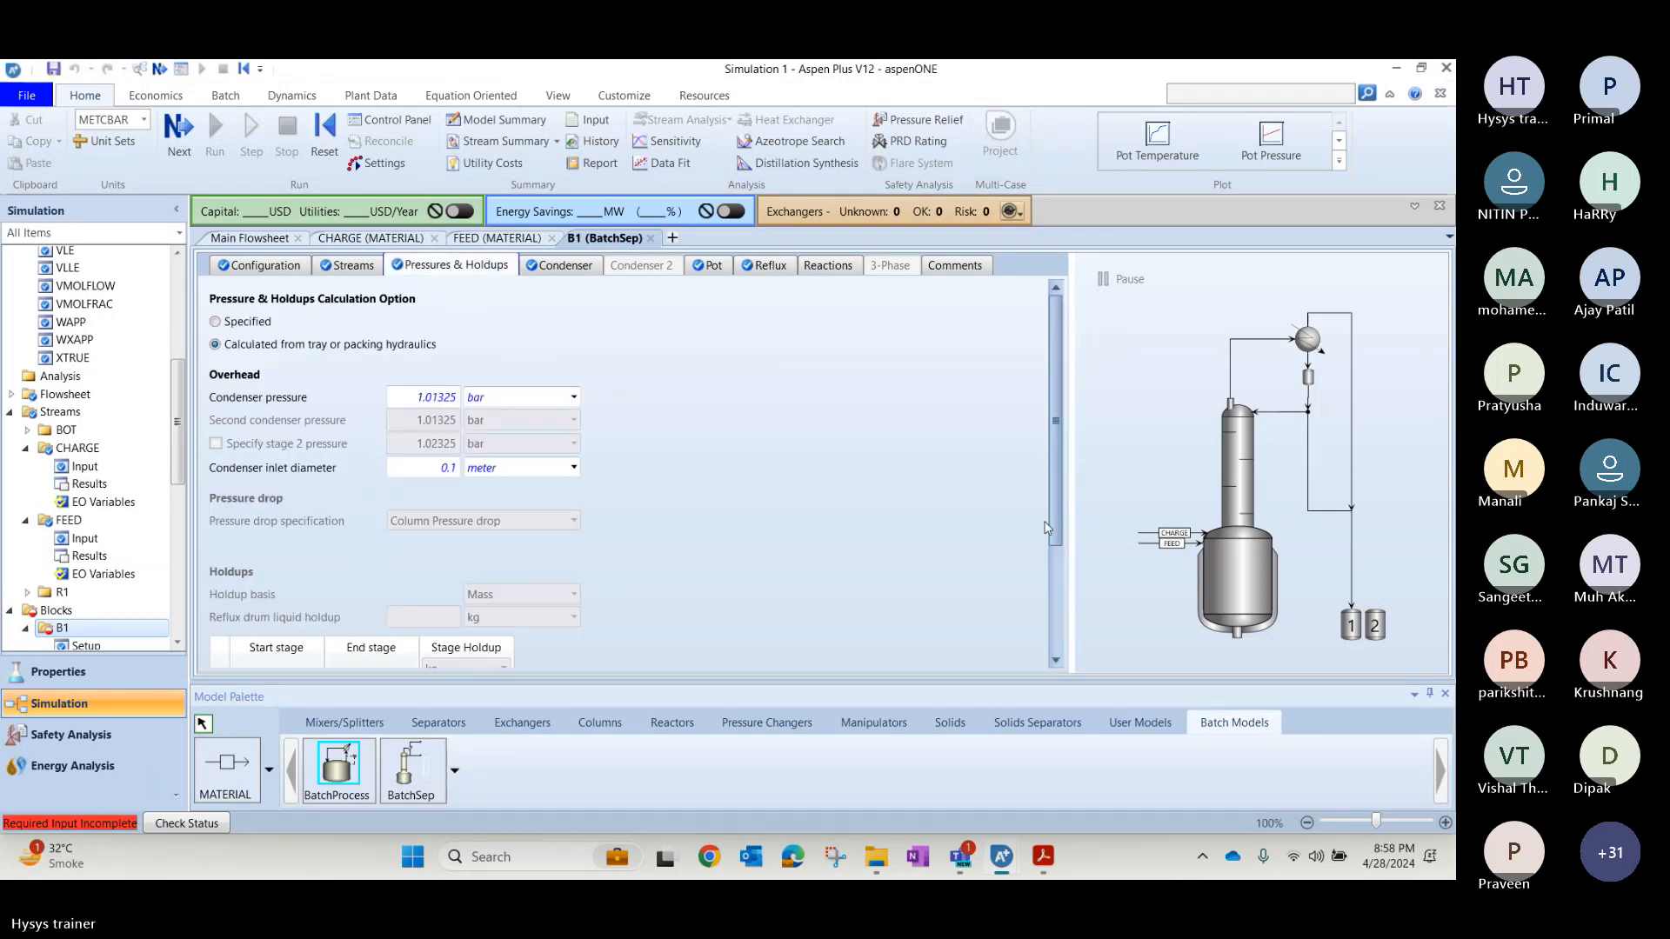
left_click_drag(1054, 528, 1073, 687)
scroll(720, 435, "up", 4)
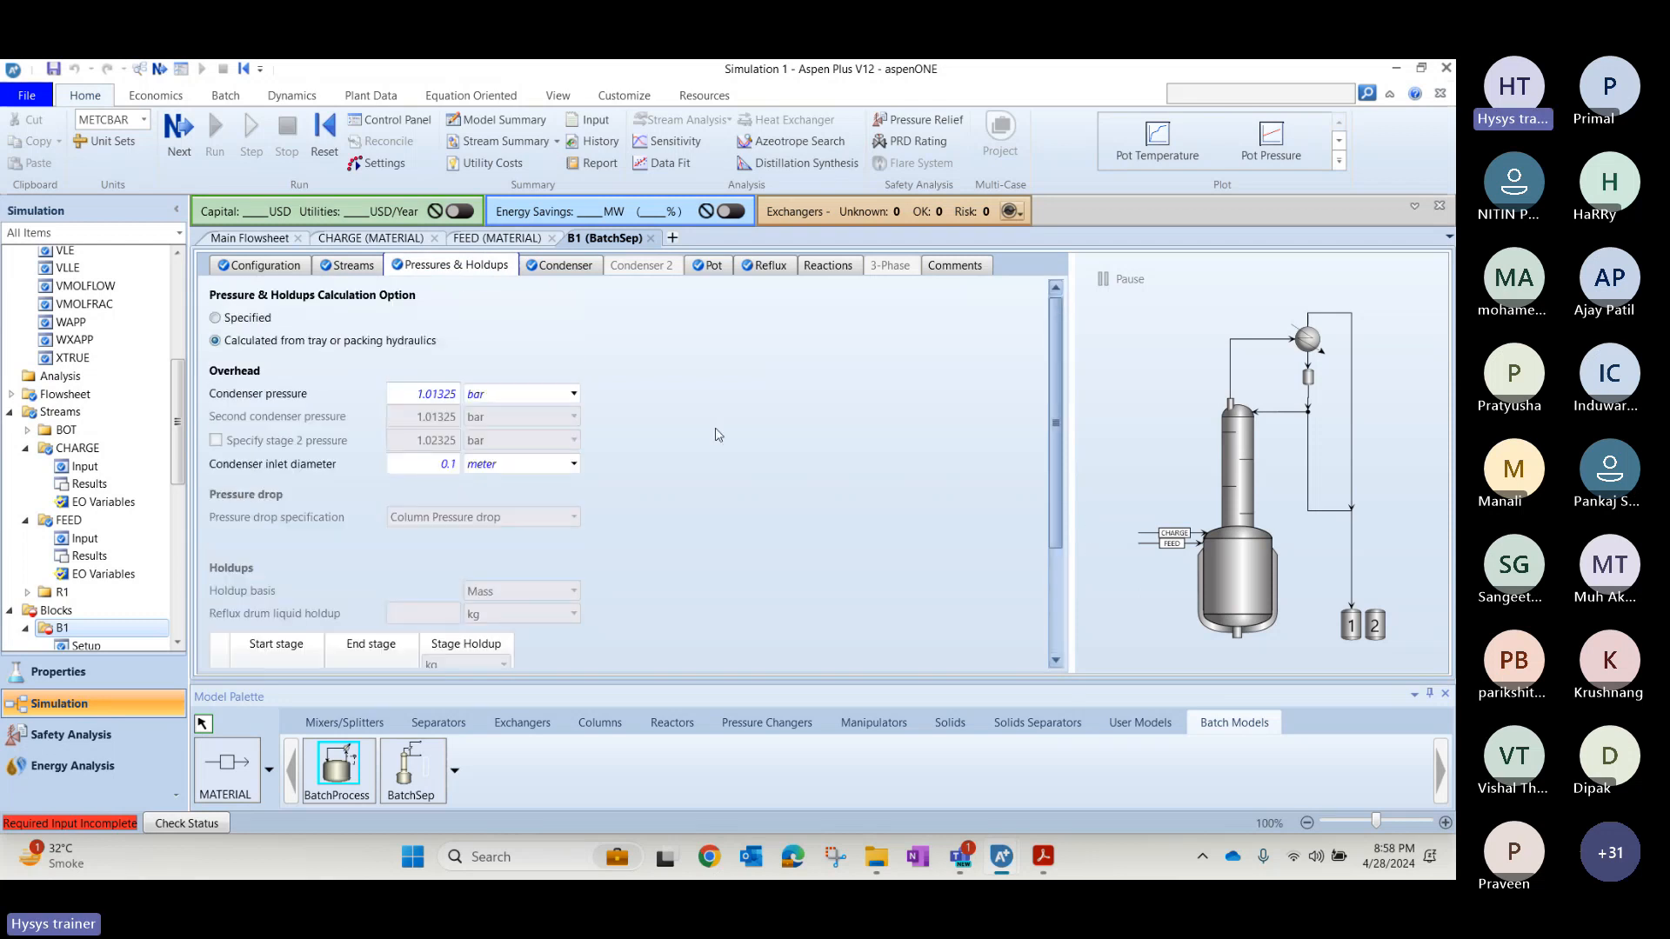
left_click(766, 267)
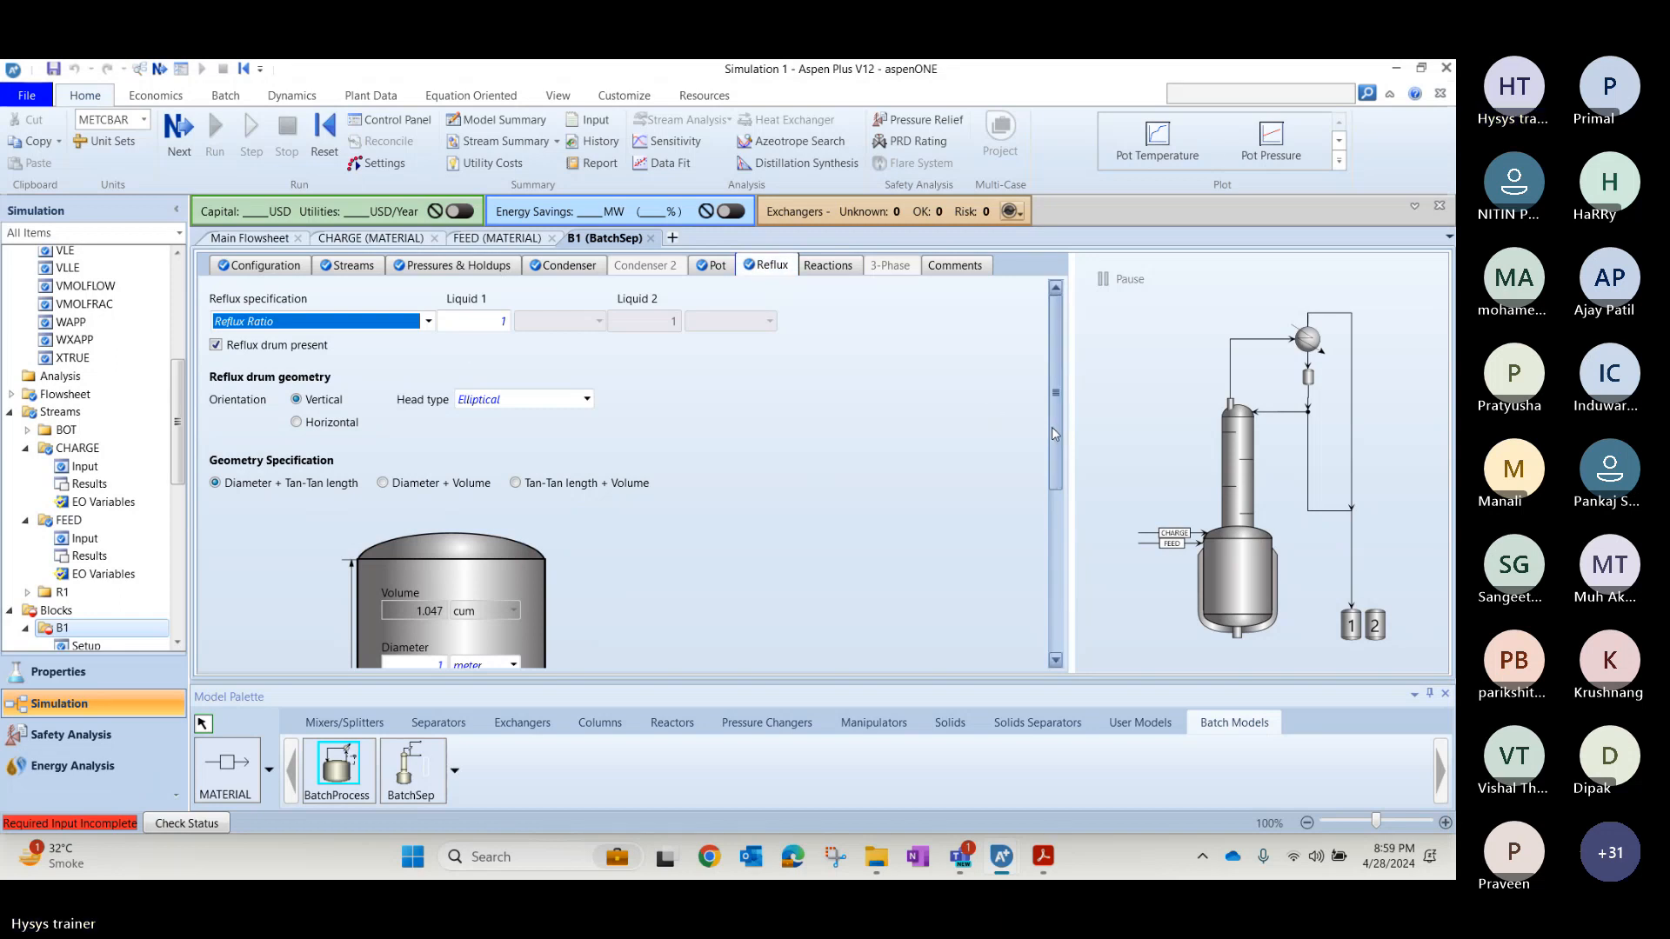
left_click_drag(1053, 433, 1063, 472)
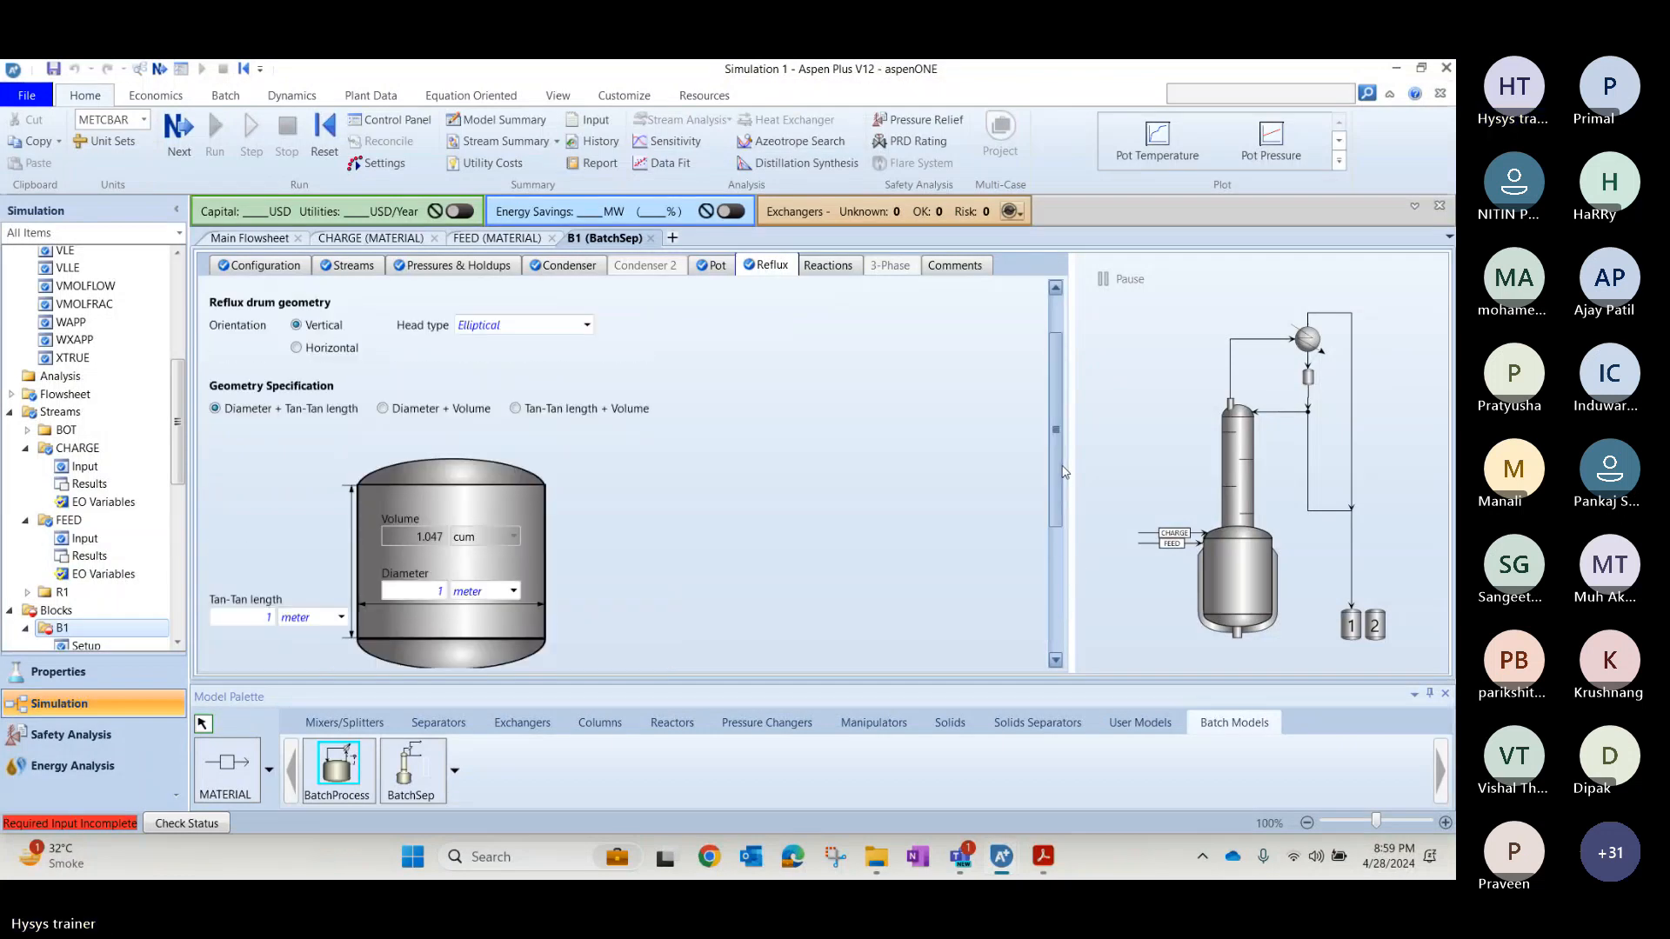
Examine B1's reflux and pot specifications in the finished Batch Distillation.apwz file for comparison, and return to Simulation 1.
key("alt+Tab")
key("alt+Tab")
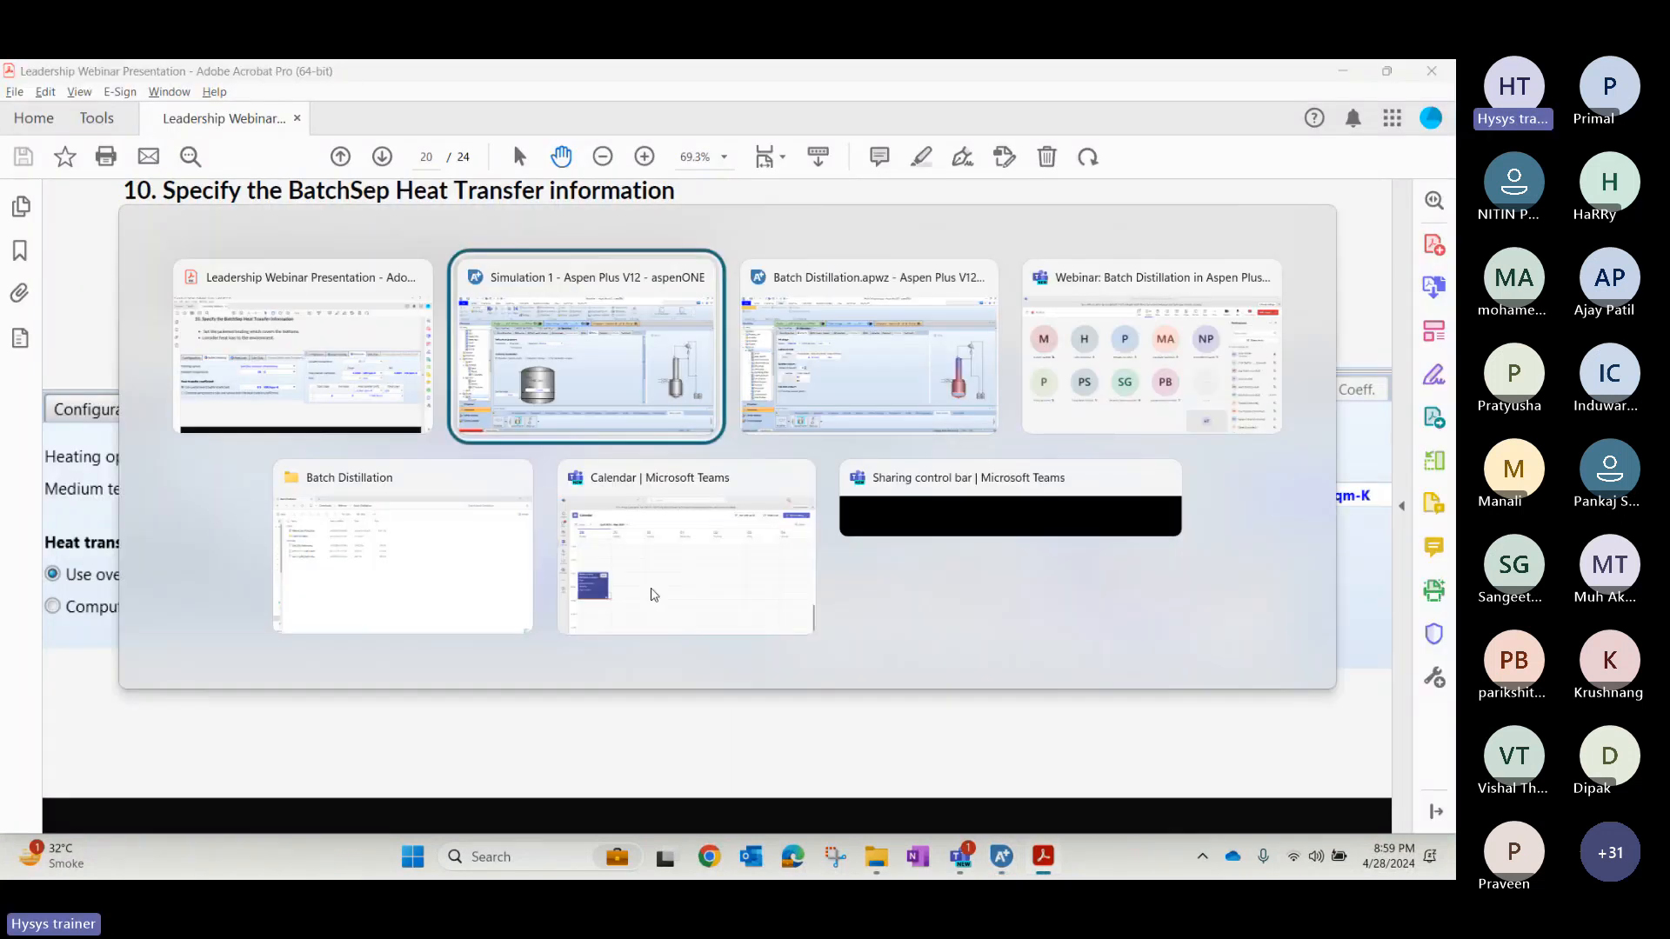
key("alt+Tab")
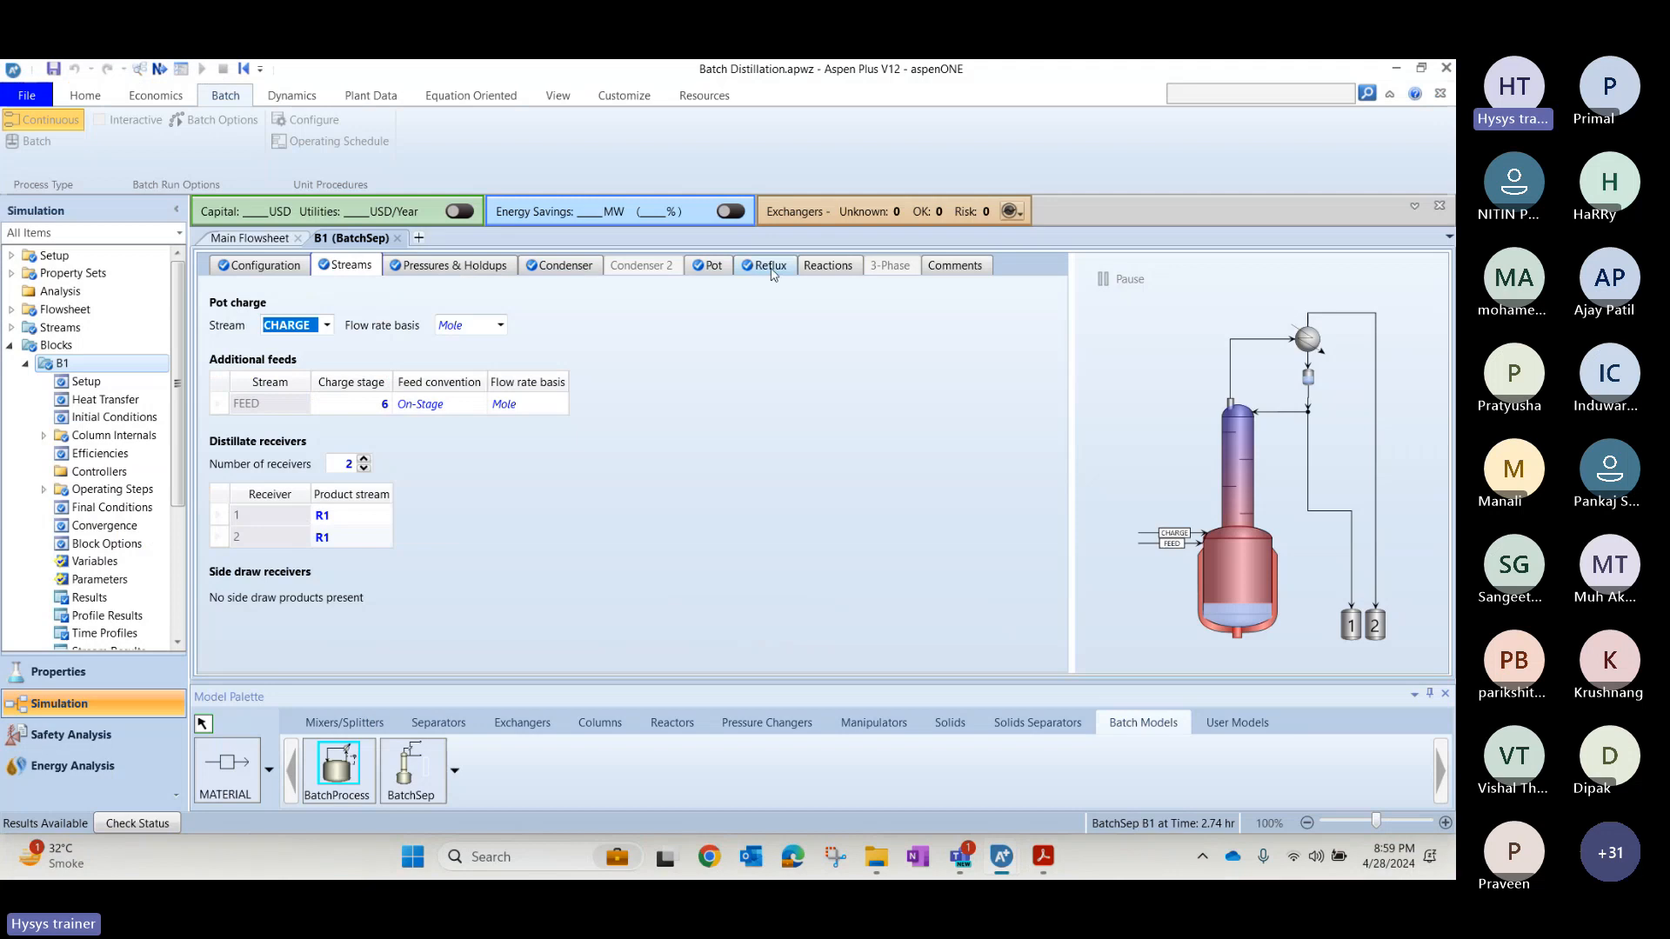
left_click(771, 272)
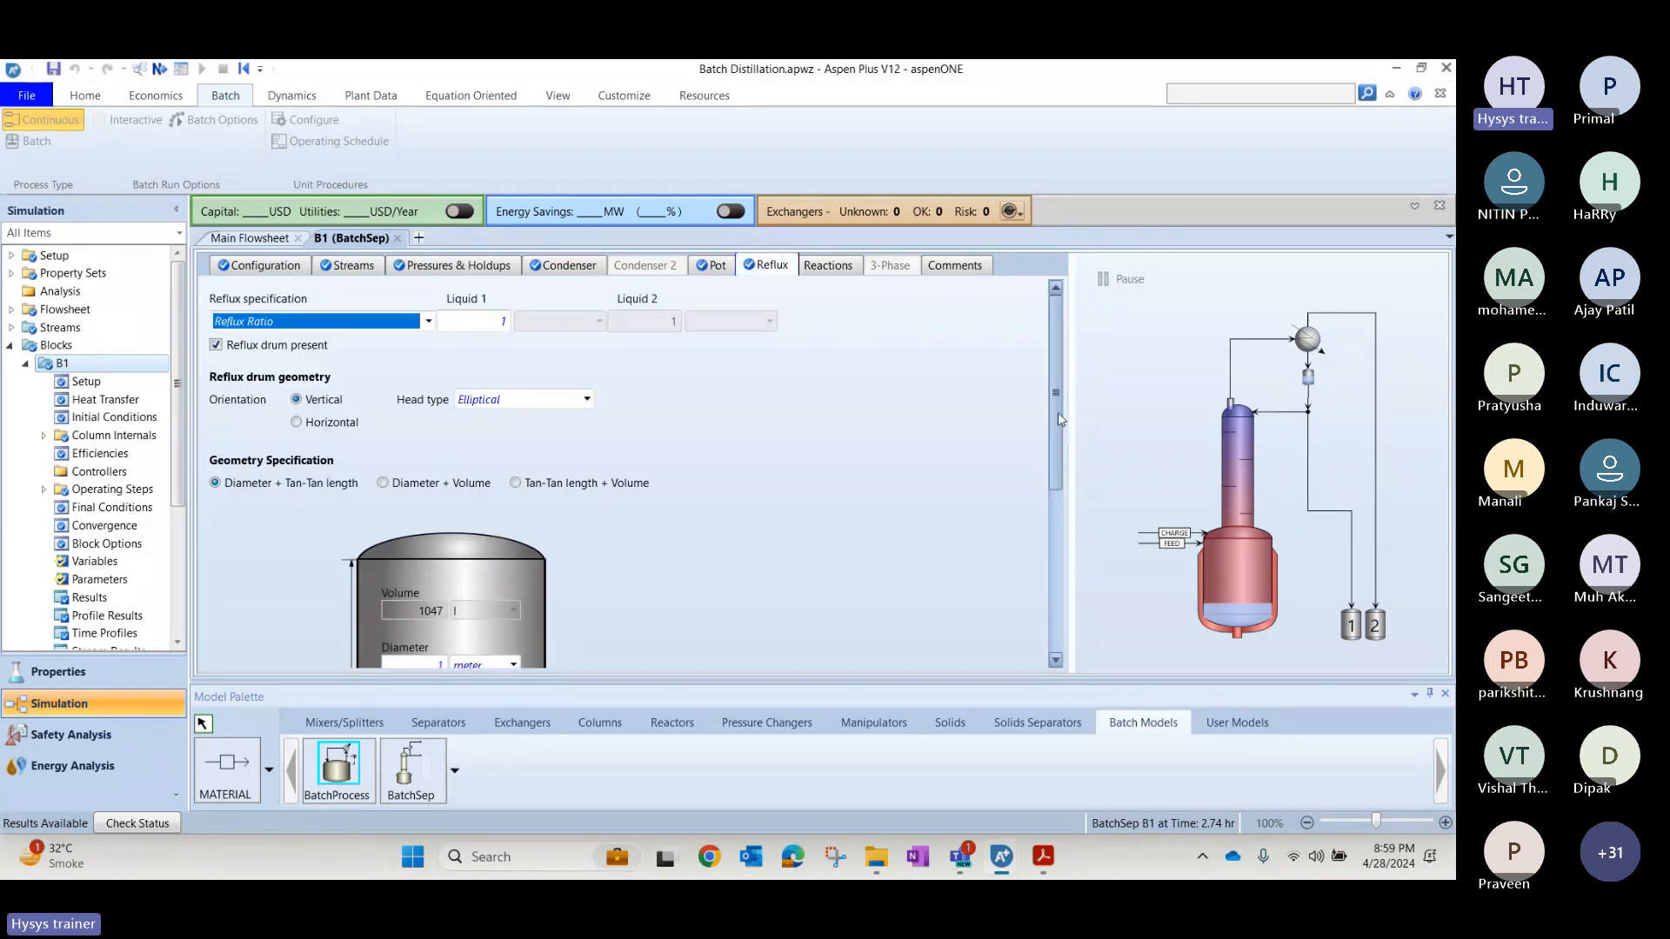
scroll(1057, 413, "down", 1)
left_click(710, 265)
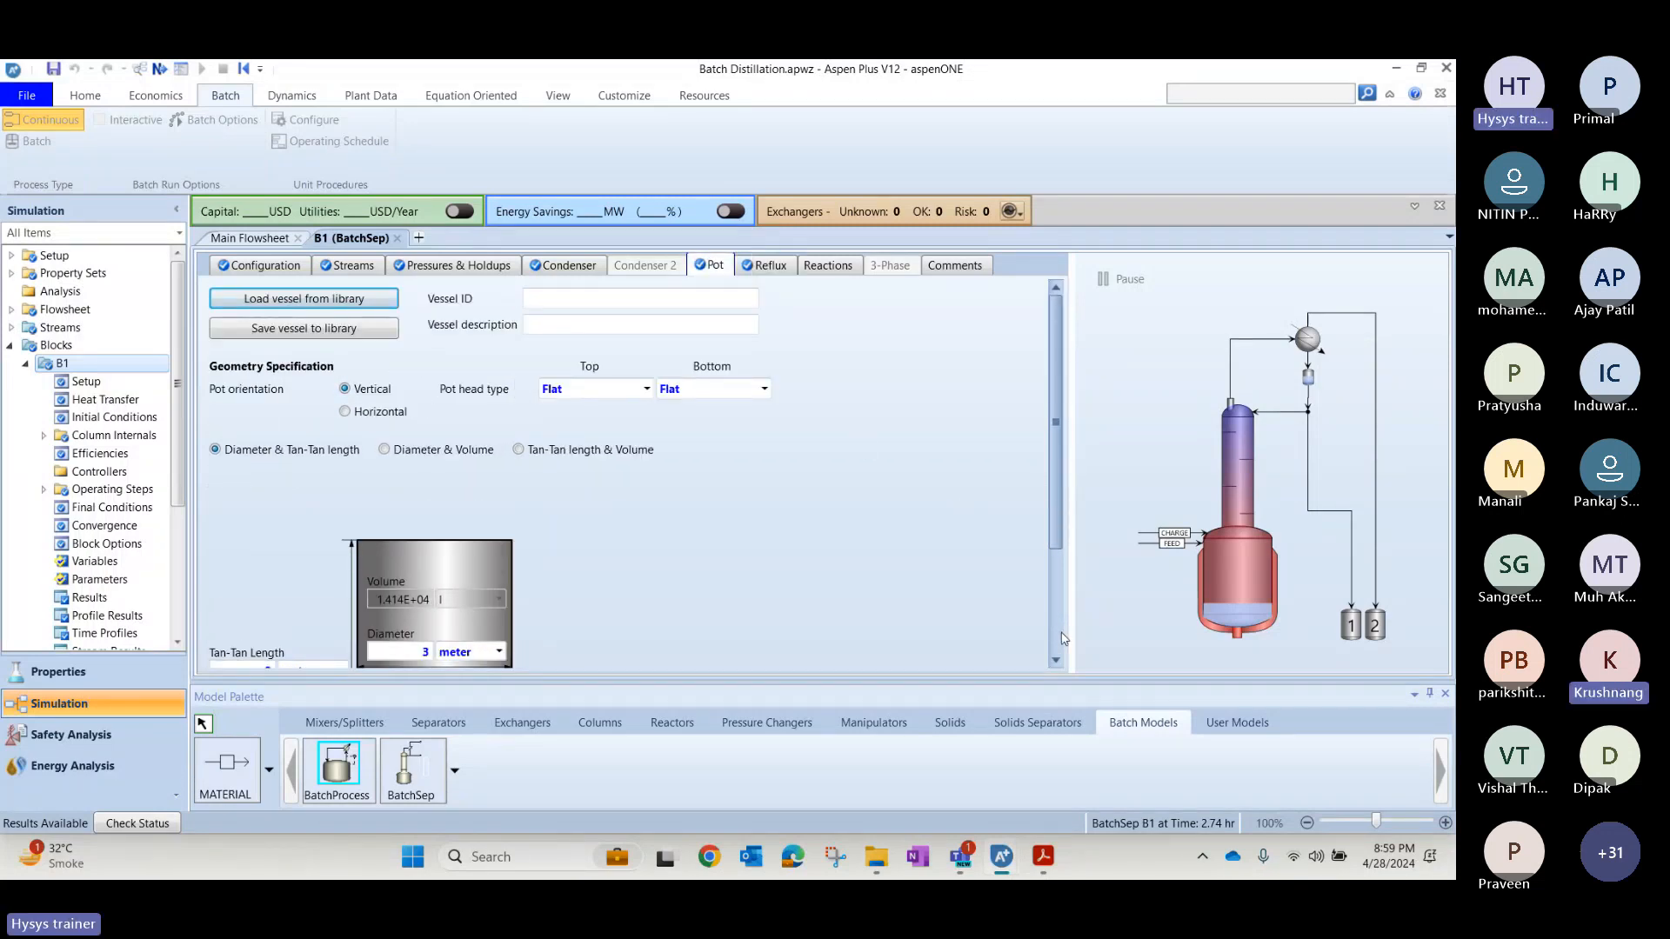
scroll(1062, 621, "down", 3)
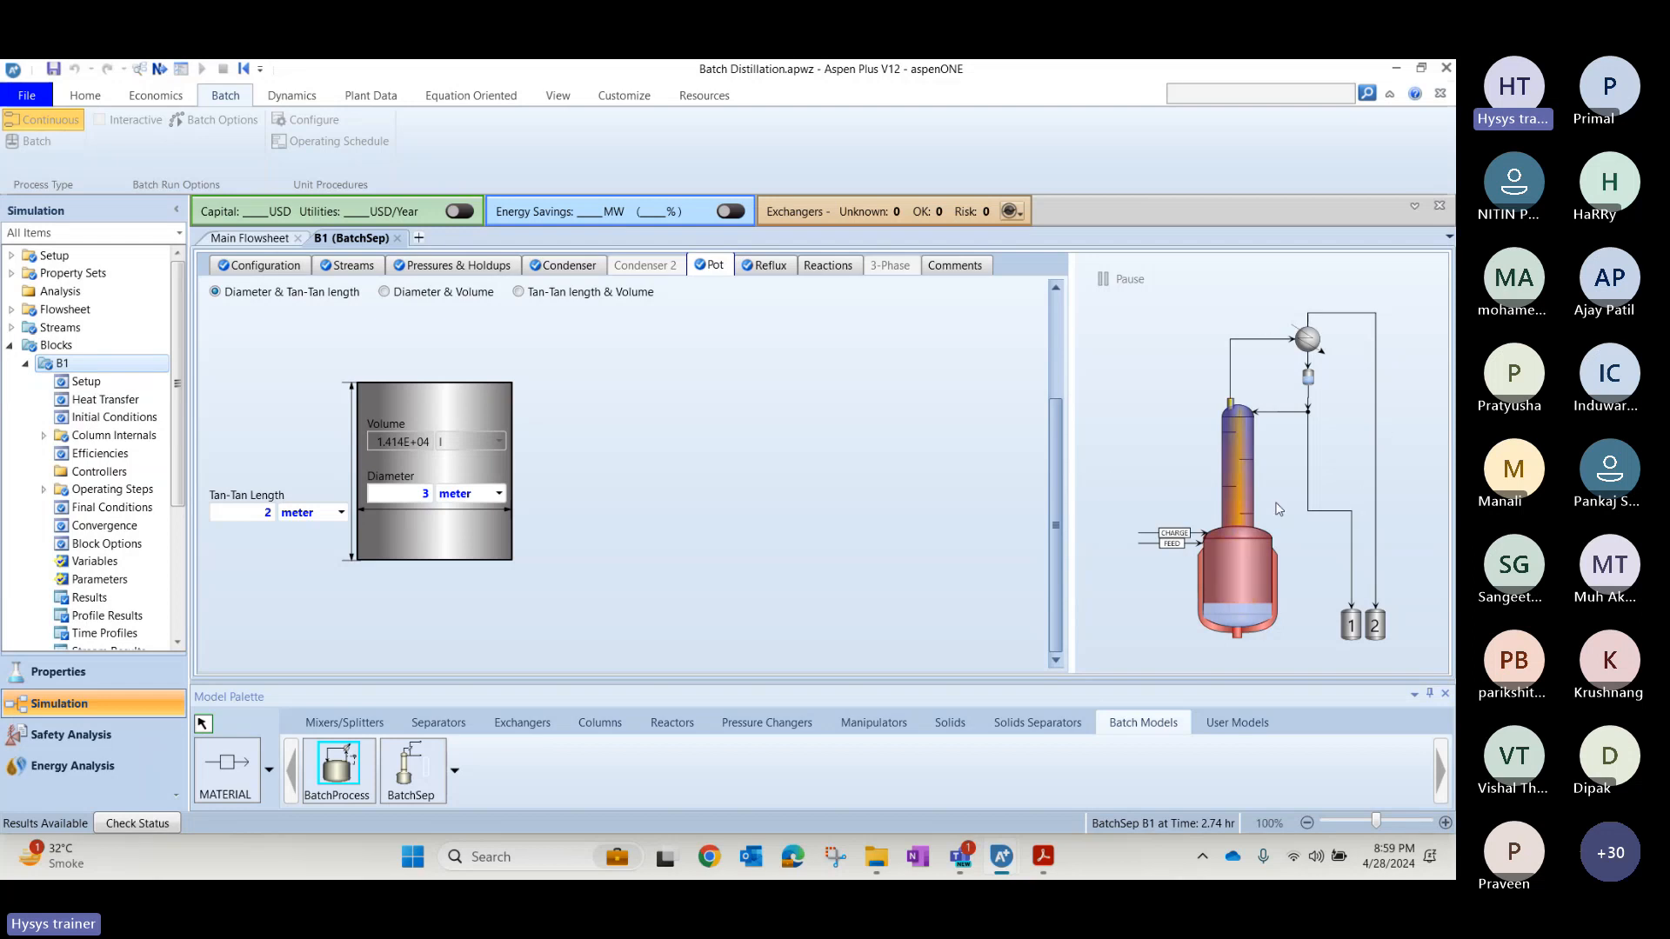
key("alt+Tab")
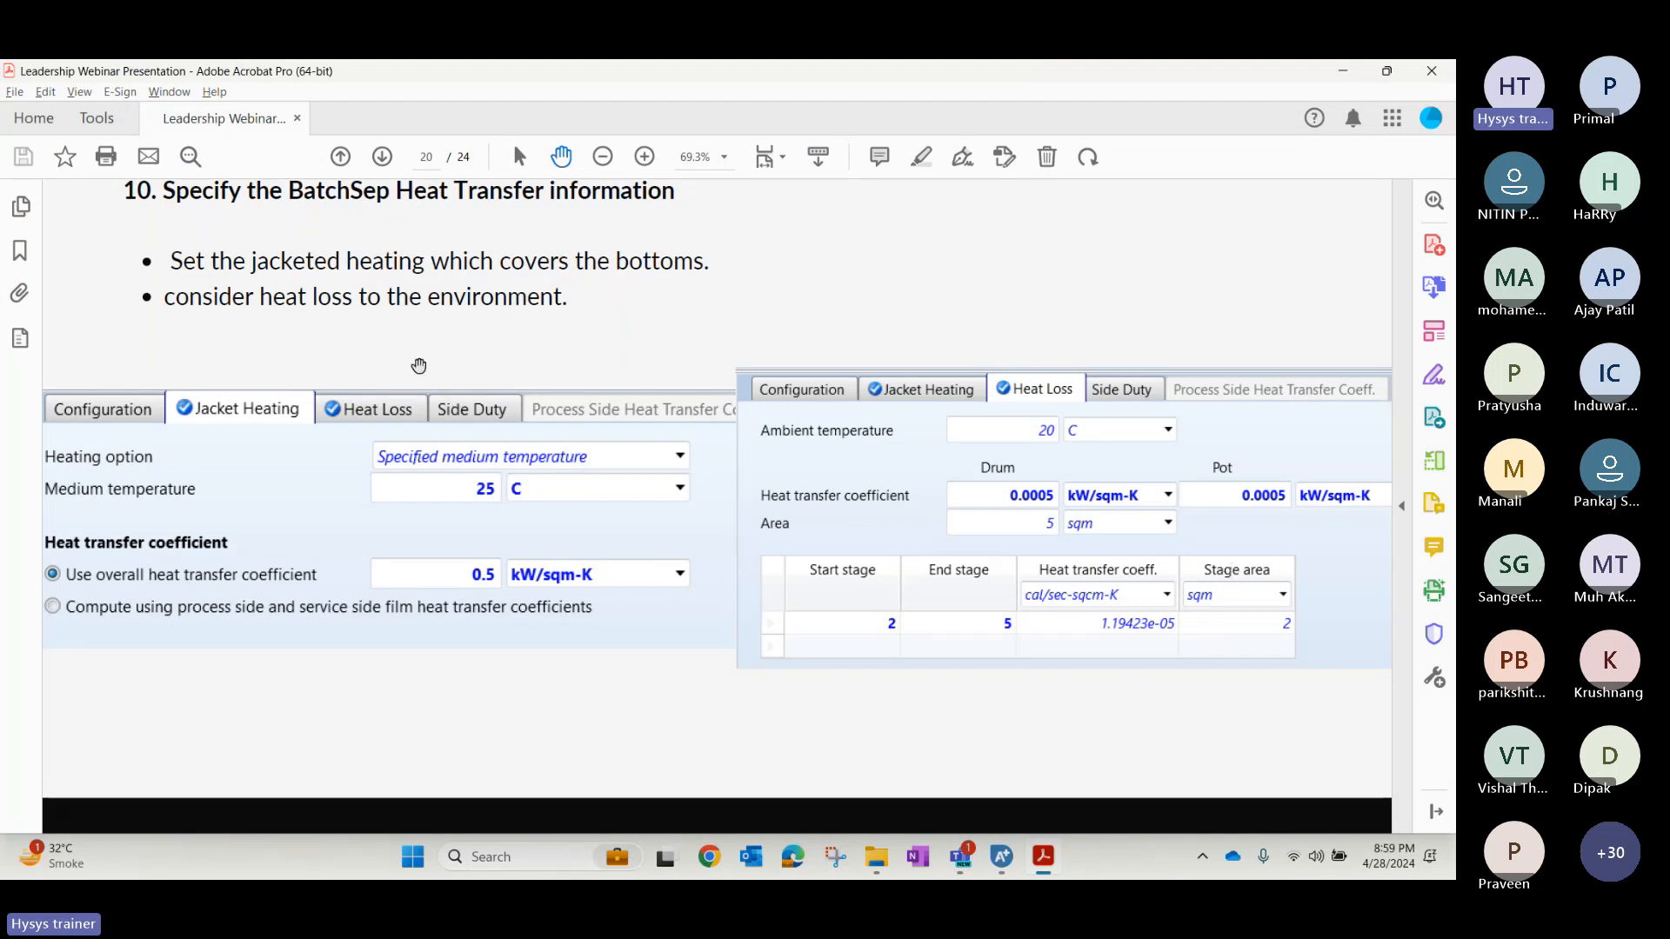
key("alt+Tab")
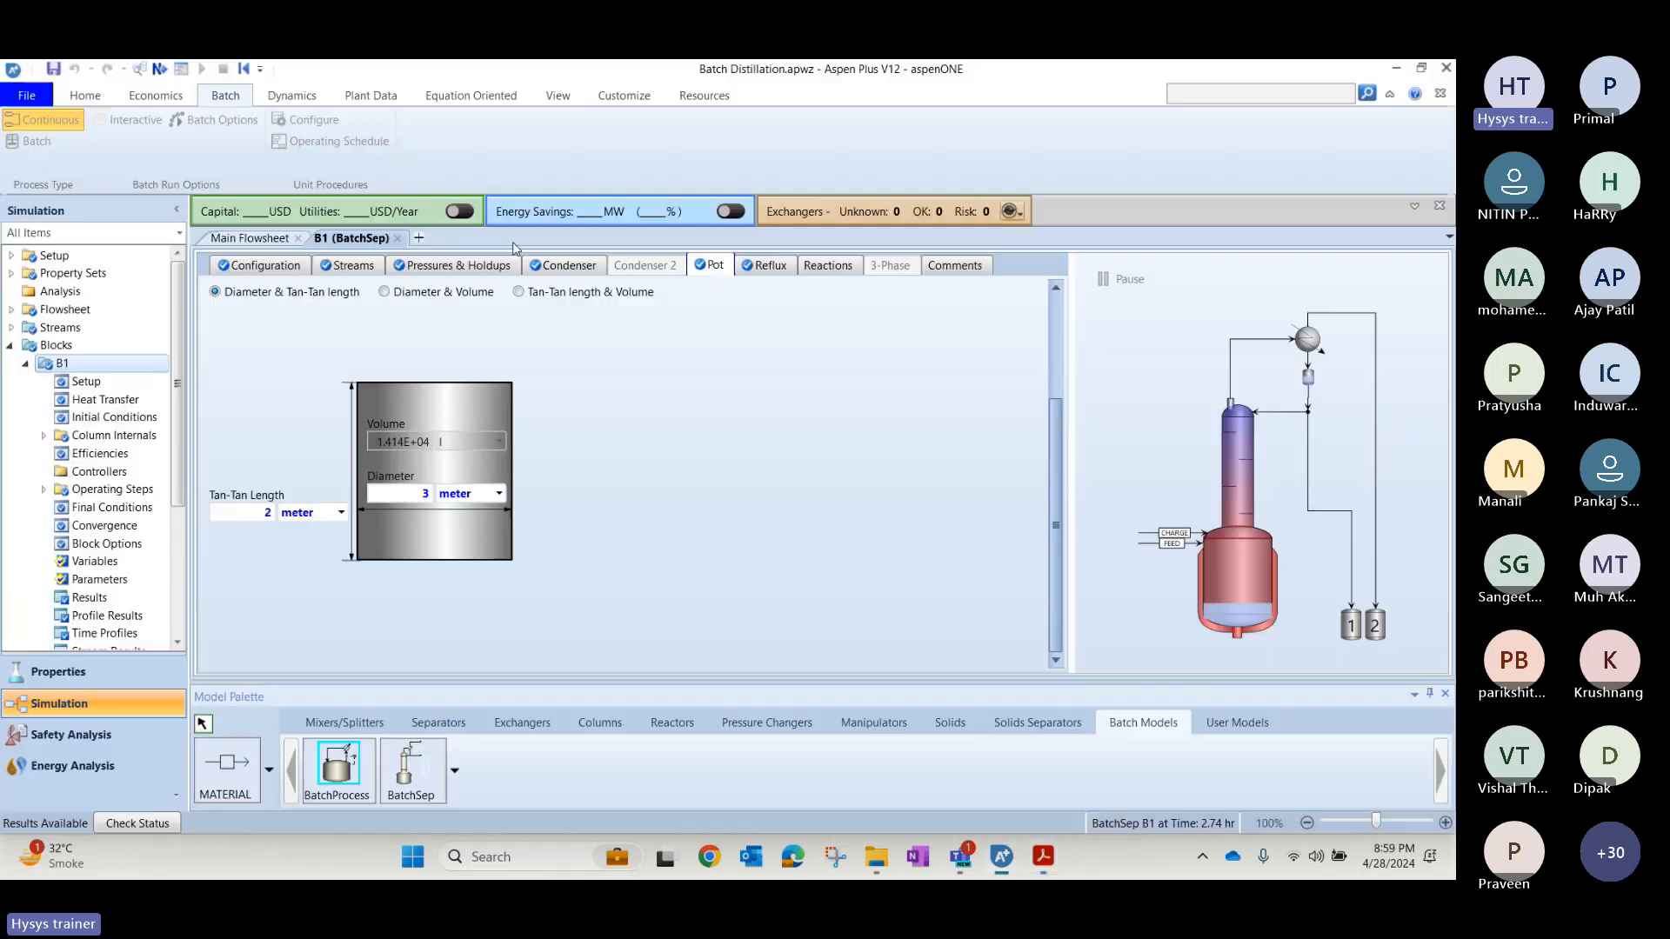
key("alt+Tab")
key("Tab")
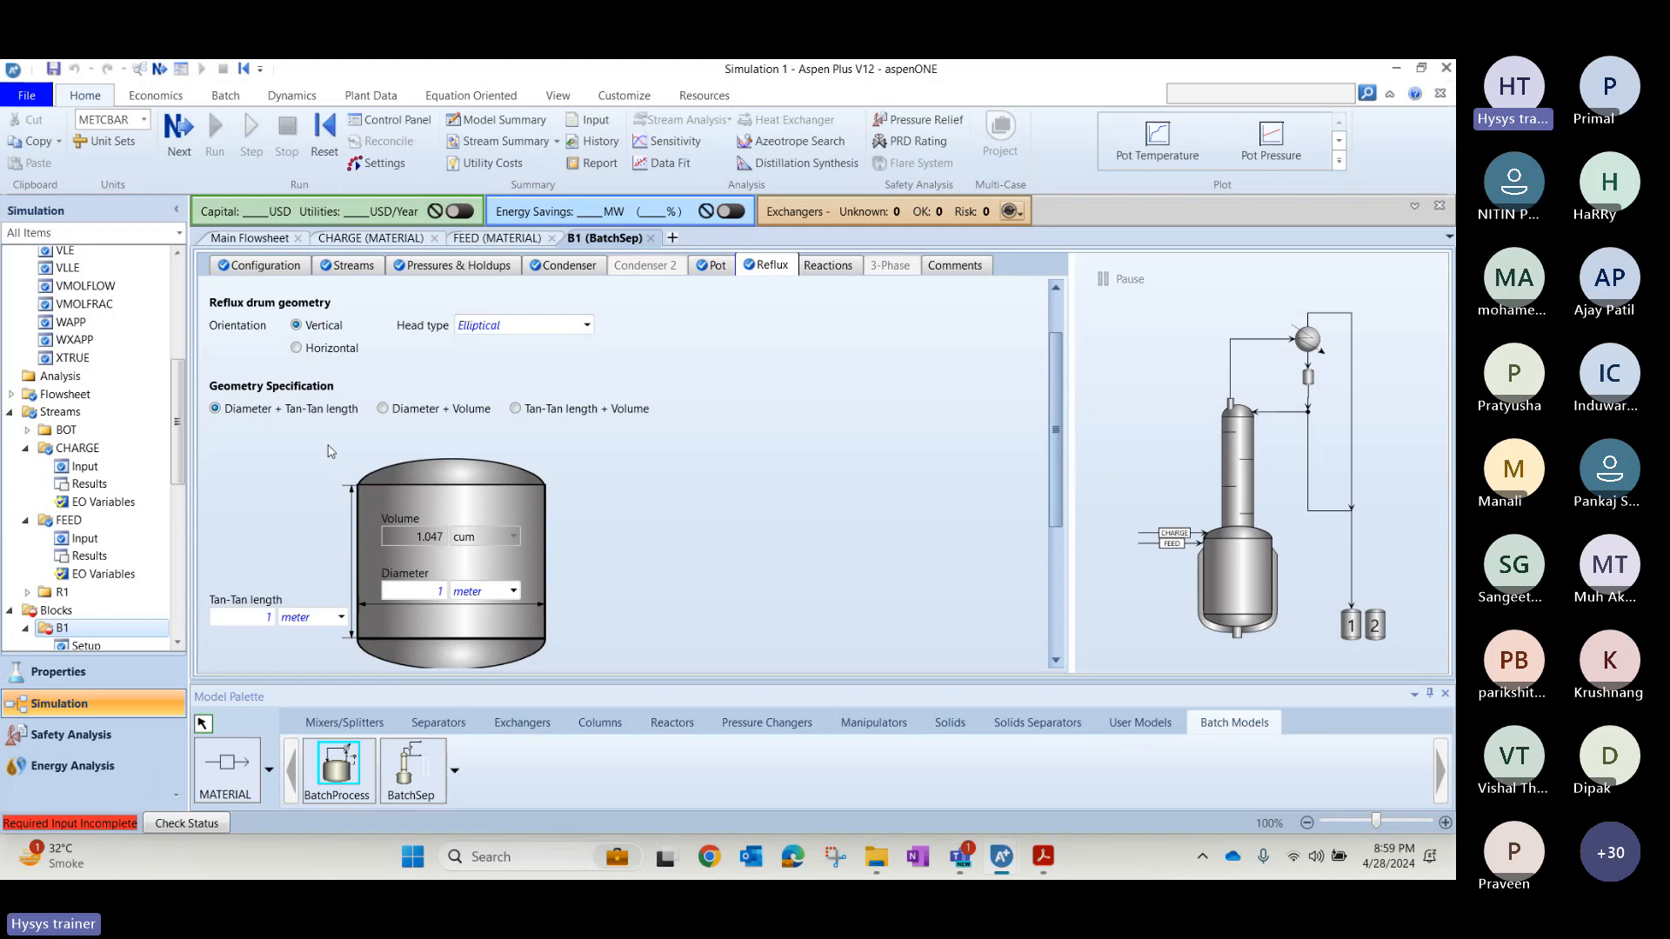
Open B1's Heat Transfer specifications and compare them with the BatchSep heat transfer slide in the PDF, returning to Simulation 1.
scroll(178, 420, "down", 3)
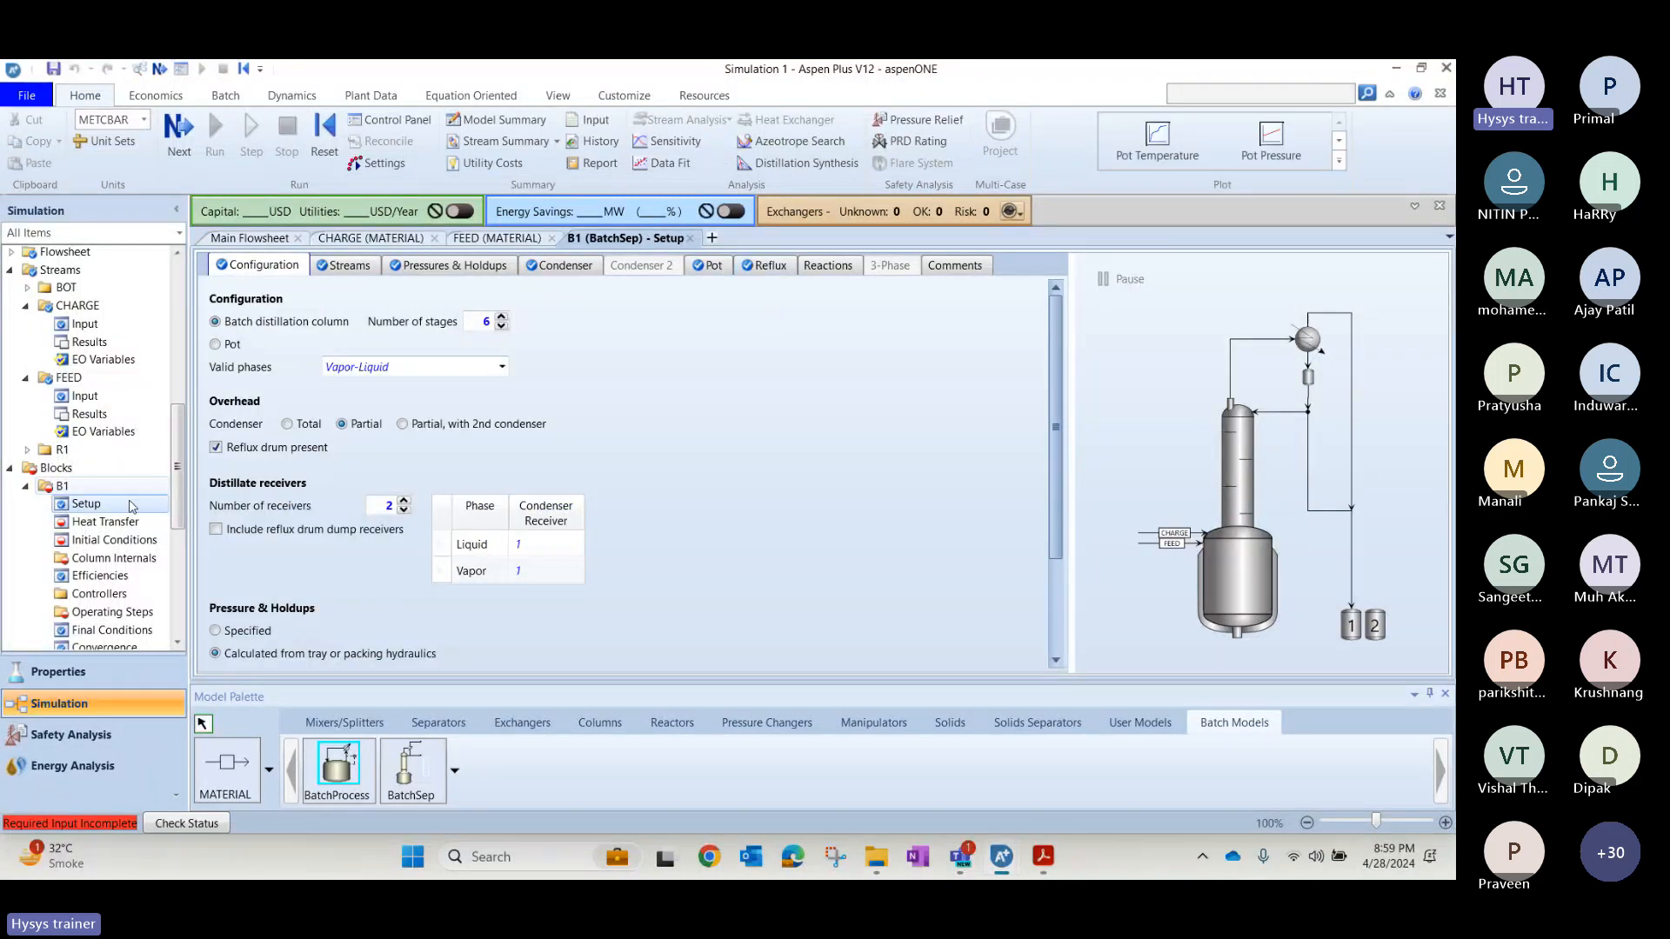
left_click(108, 522)
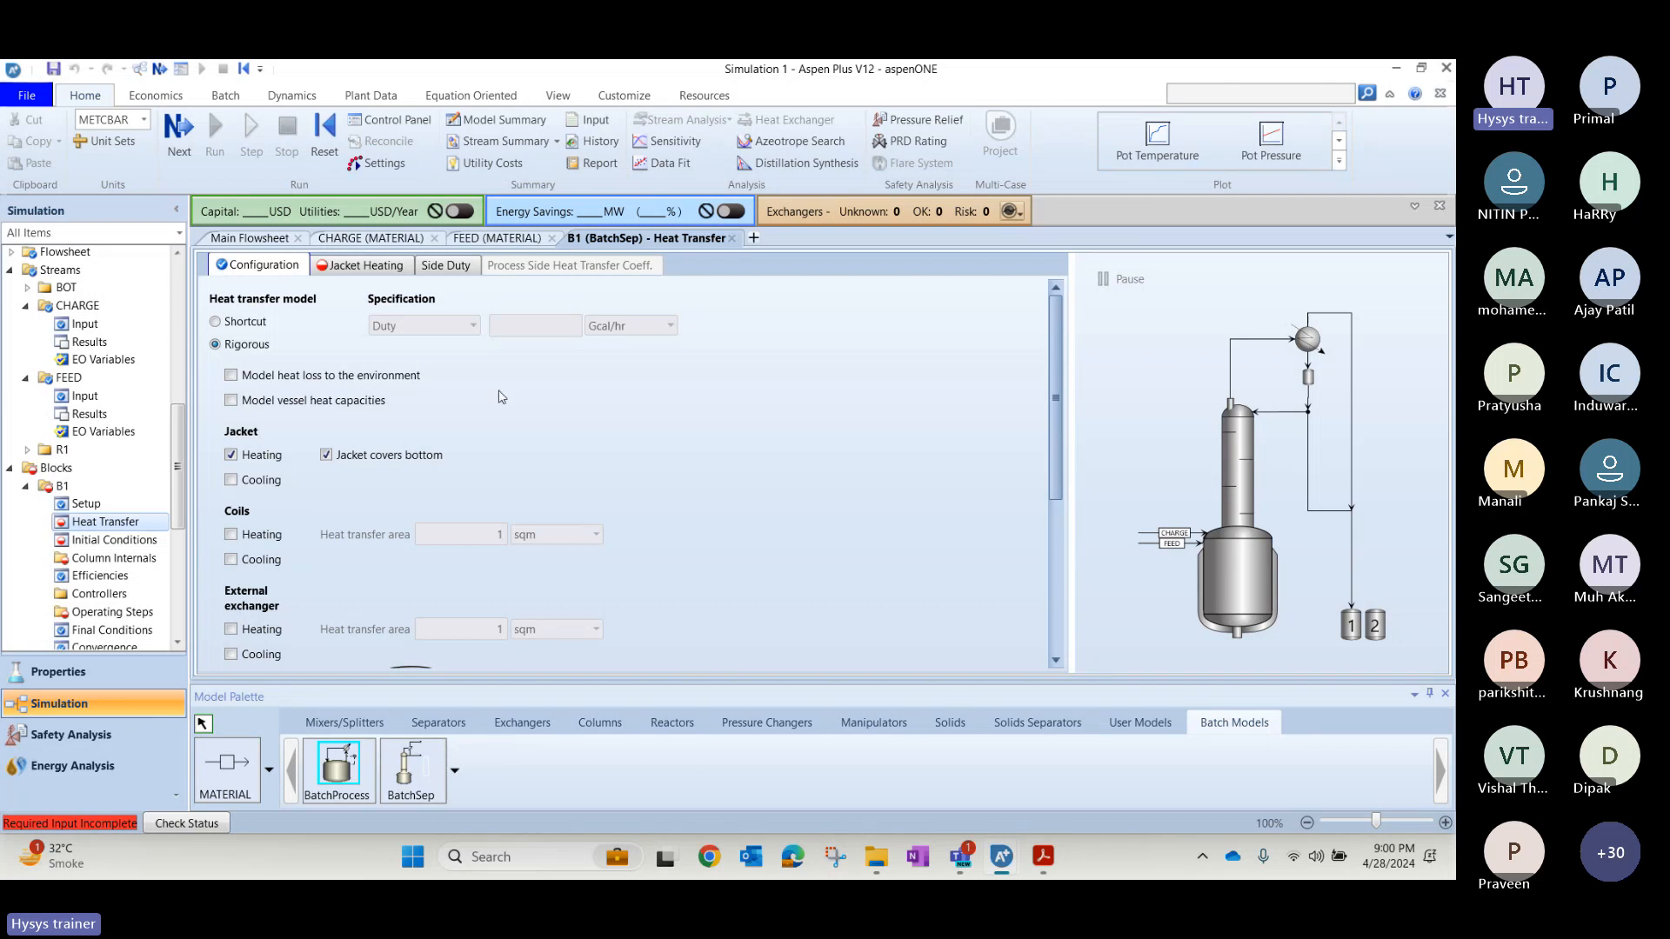
key("alt+Tab")
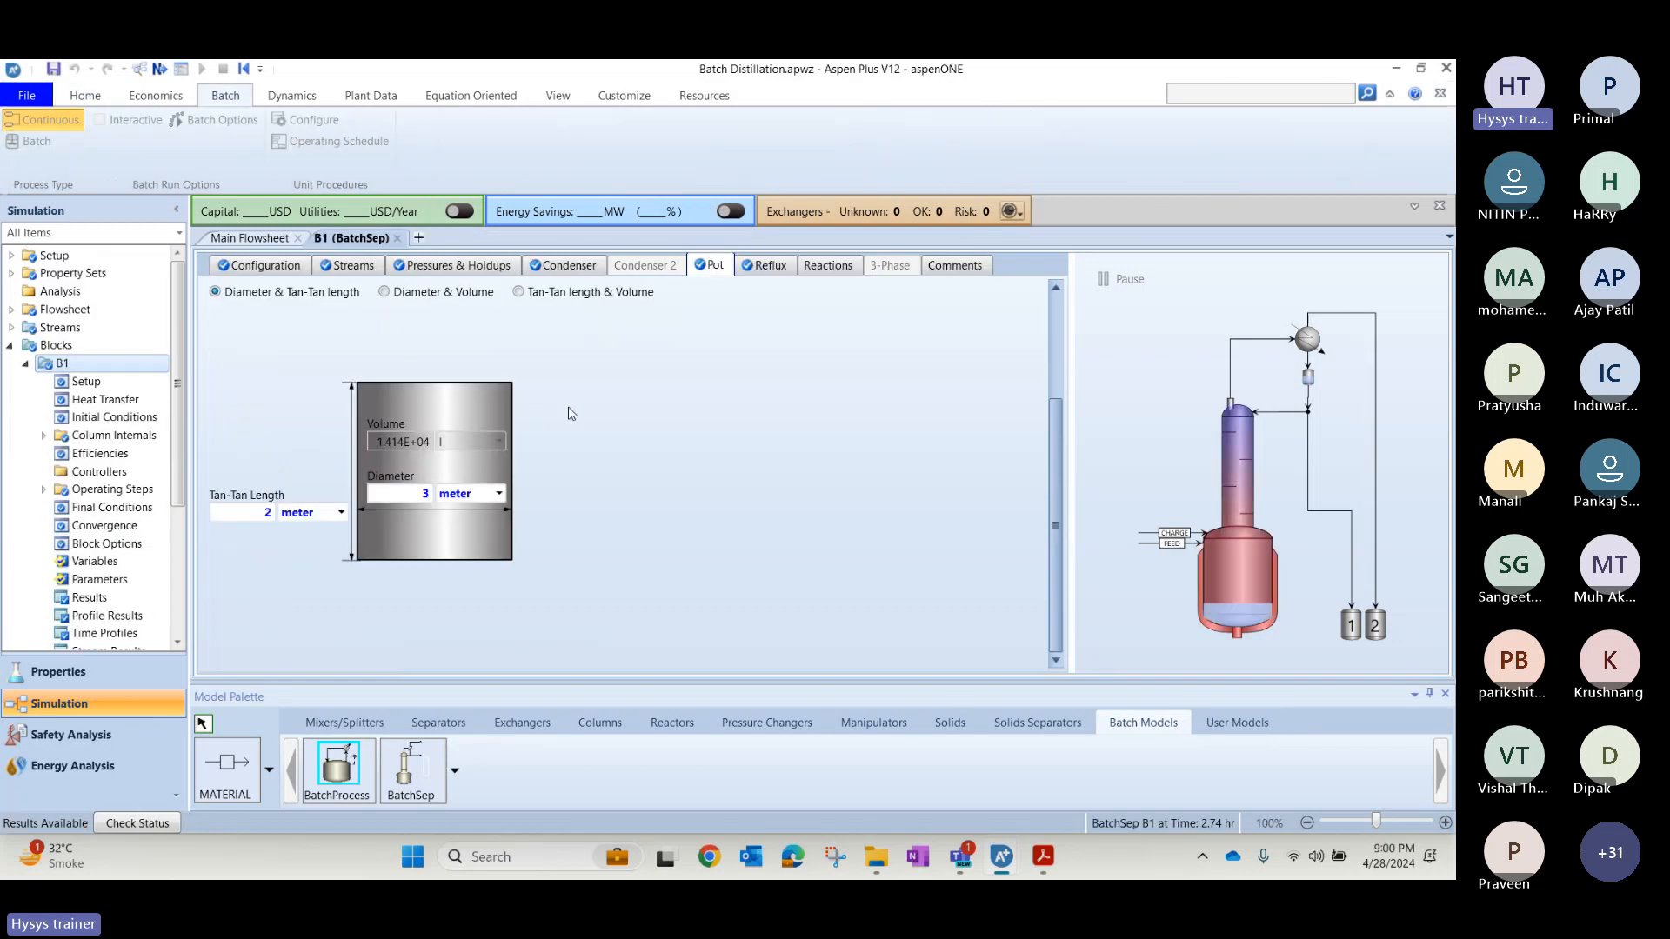
key("alt+Tab")
key("alt+Tab")
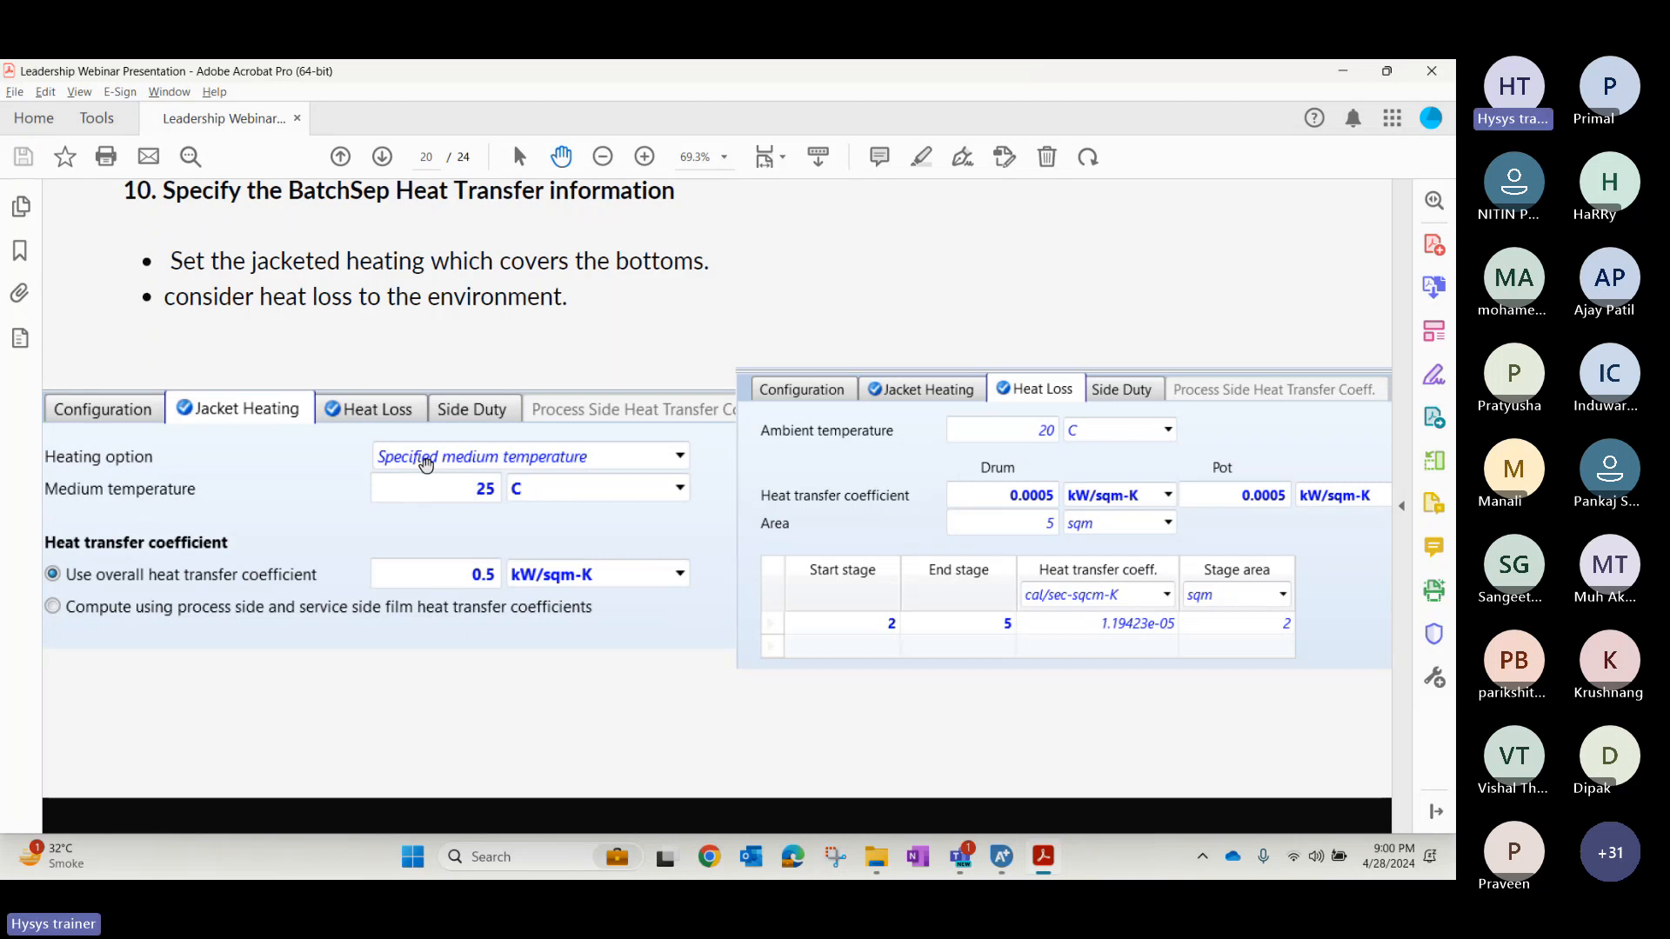
key("alt+Tab")
key("alt+Tab")
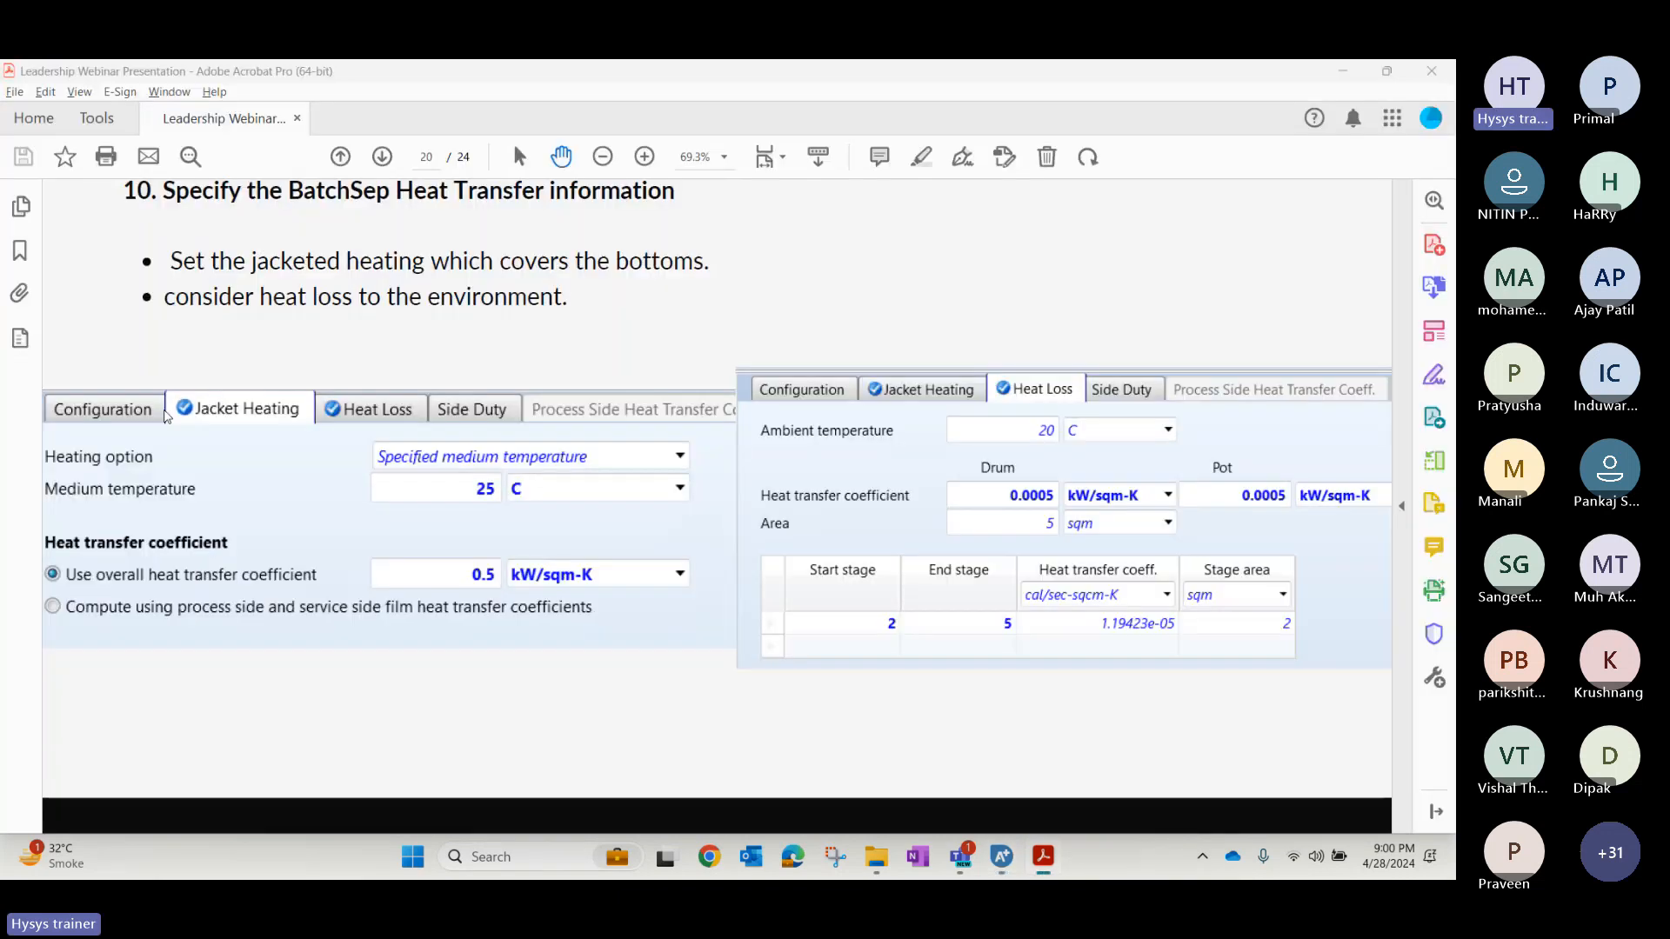
key("alt+Tab")
key("Tab")
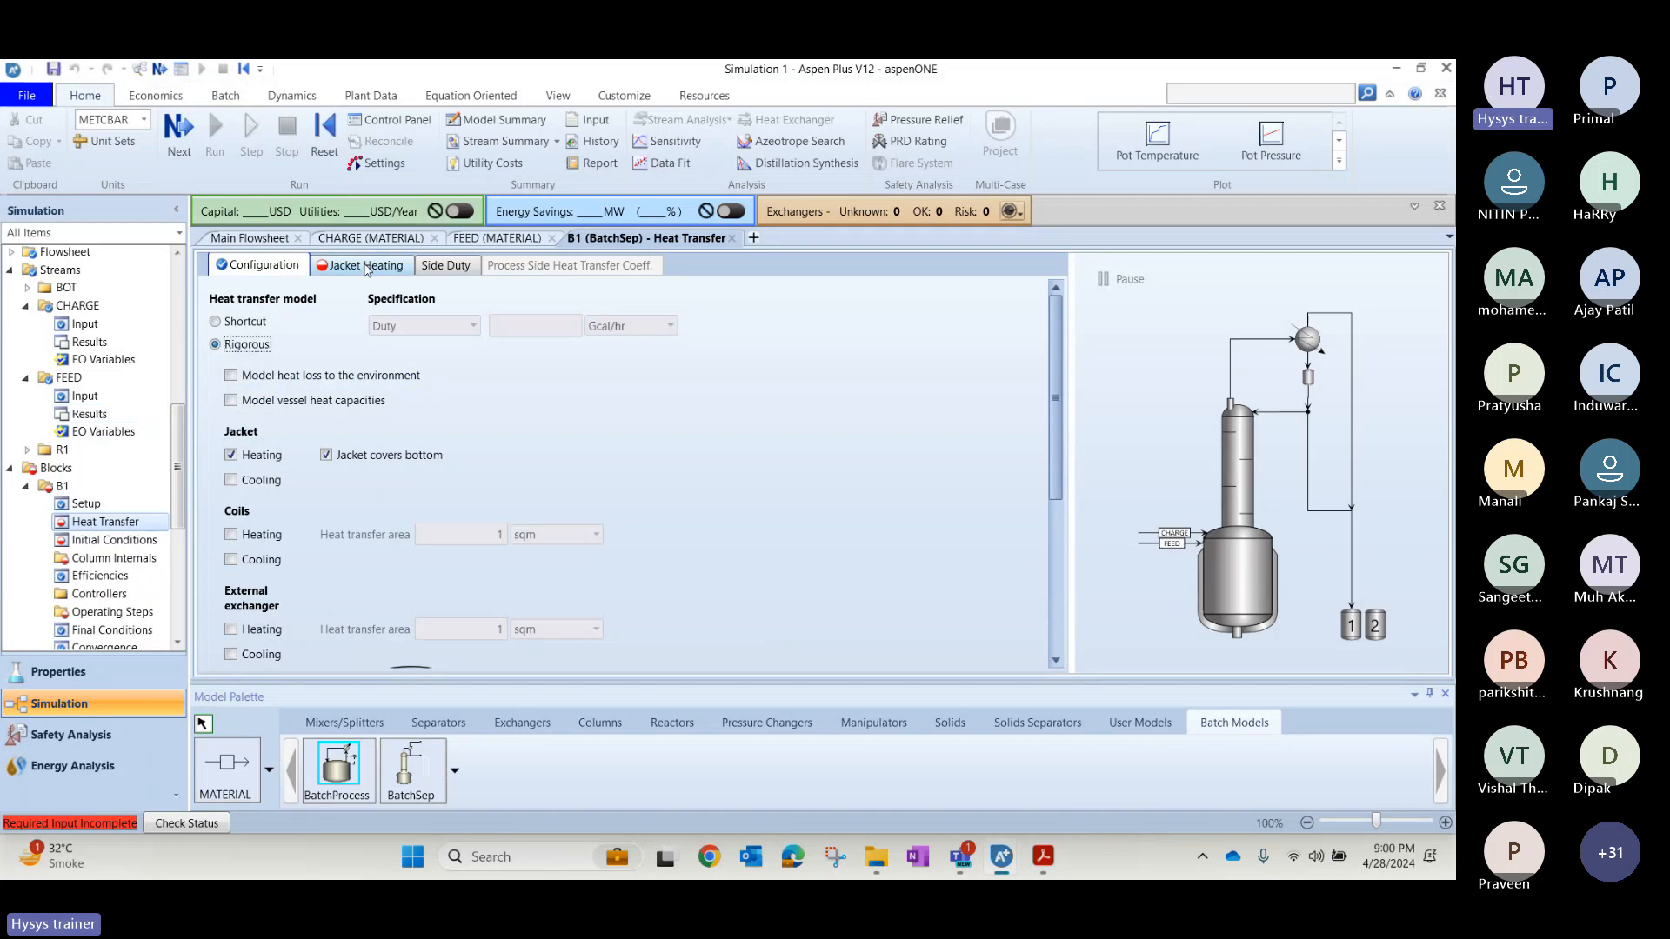
Set the medium temperature of B1's jacket heating to 25 C.
left_click(365, 268)
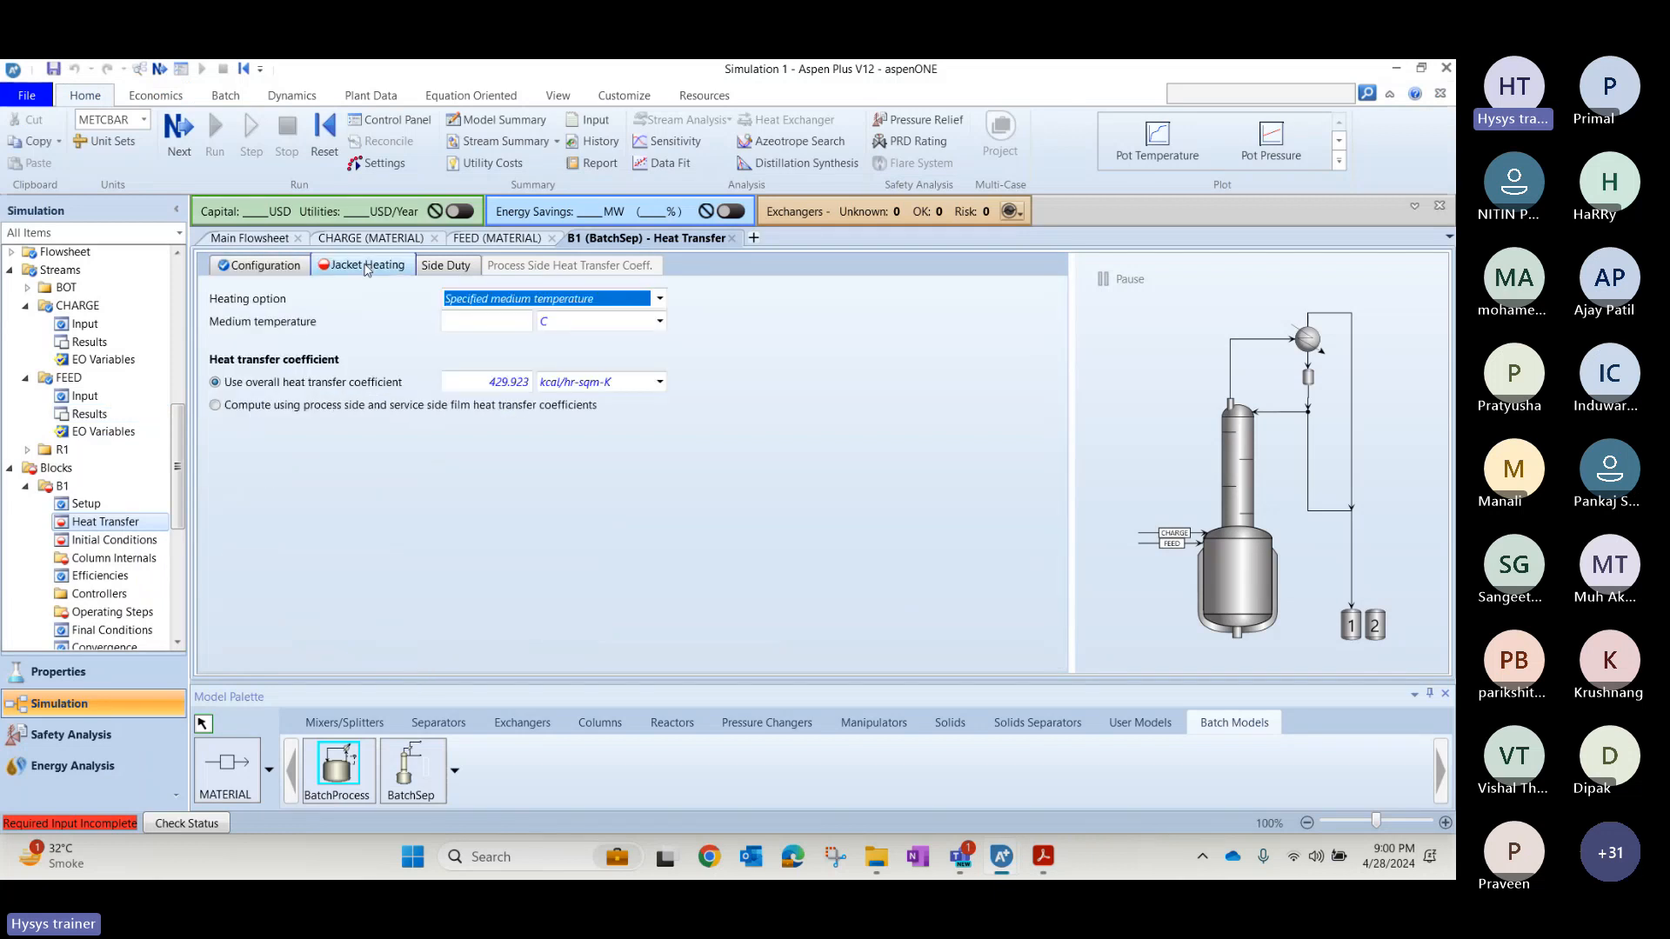
left_click(507, 321)
type("25")
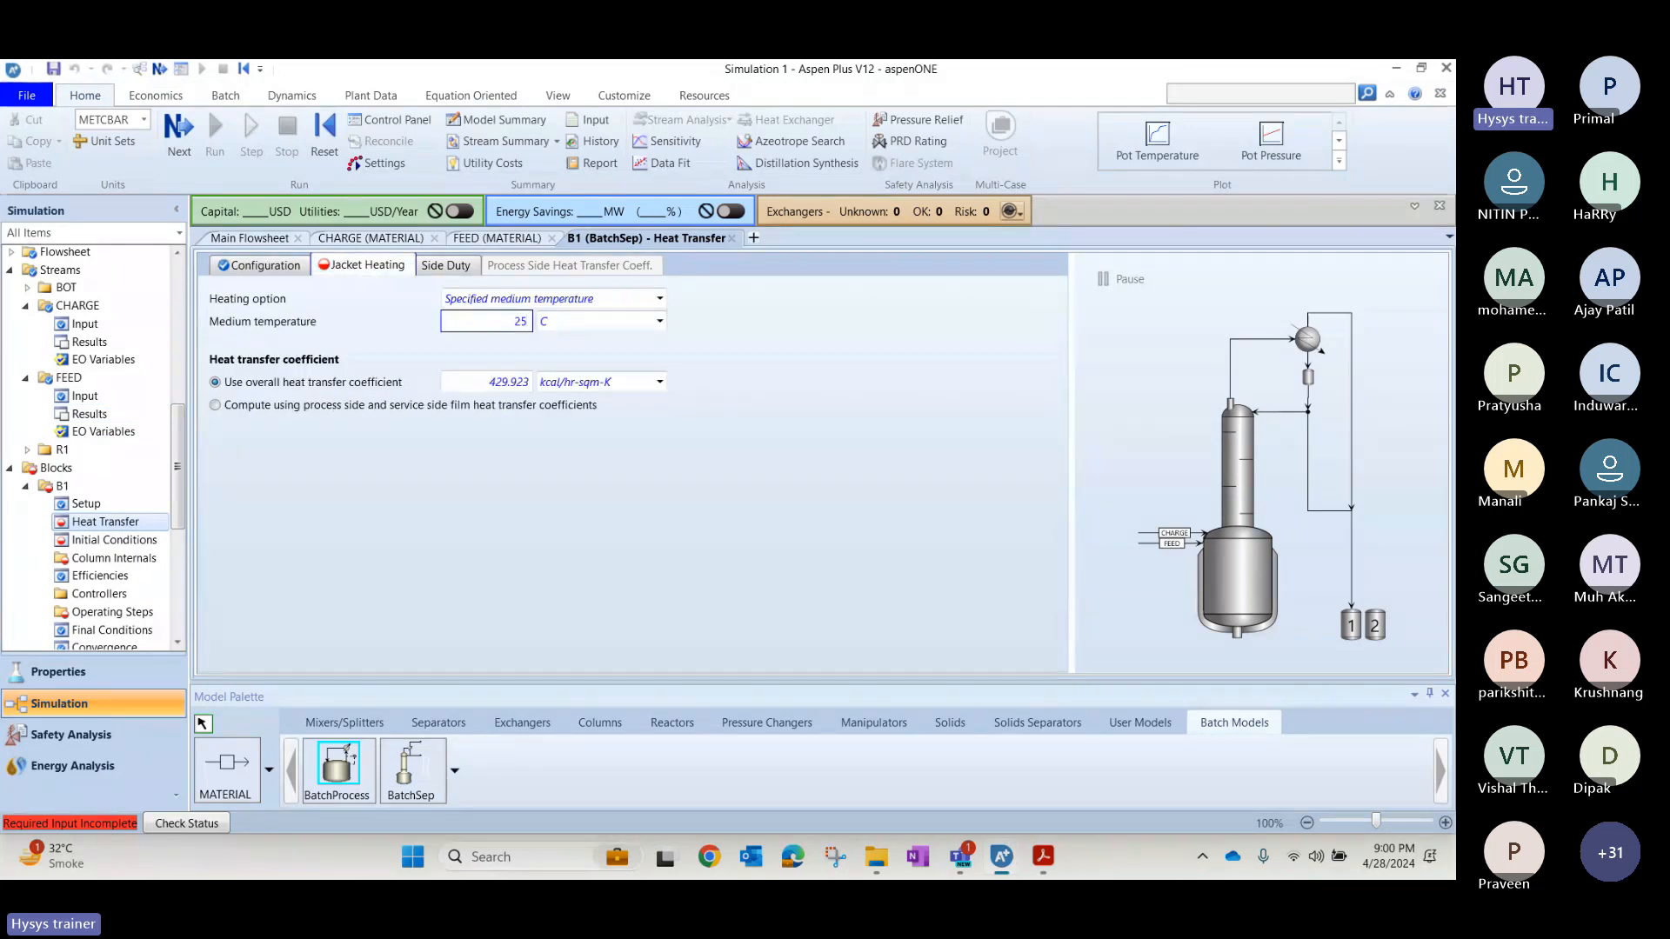
Check the slide's jacket heating values and set B1's overall heat transfer coefficient to 0.5 kW/sqm-K.
key("alt+Tab")
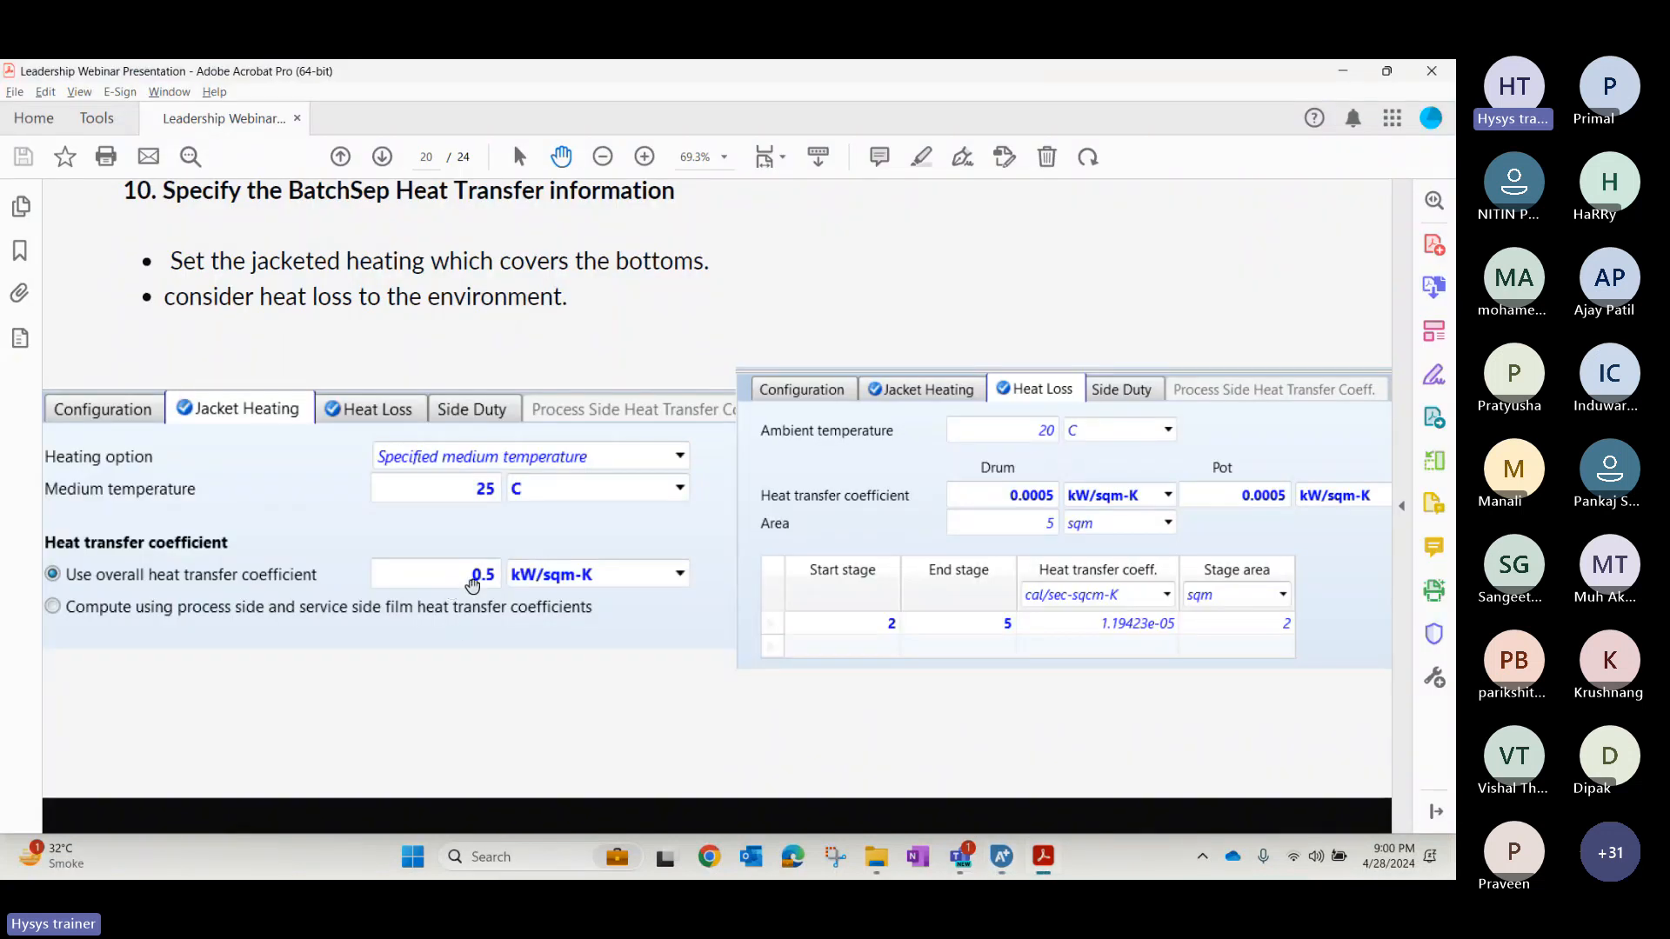
key("alt+Tab")
left_click(519, 388)
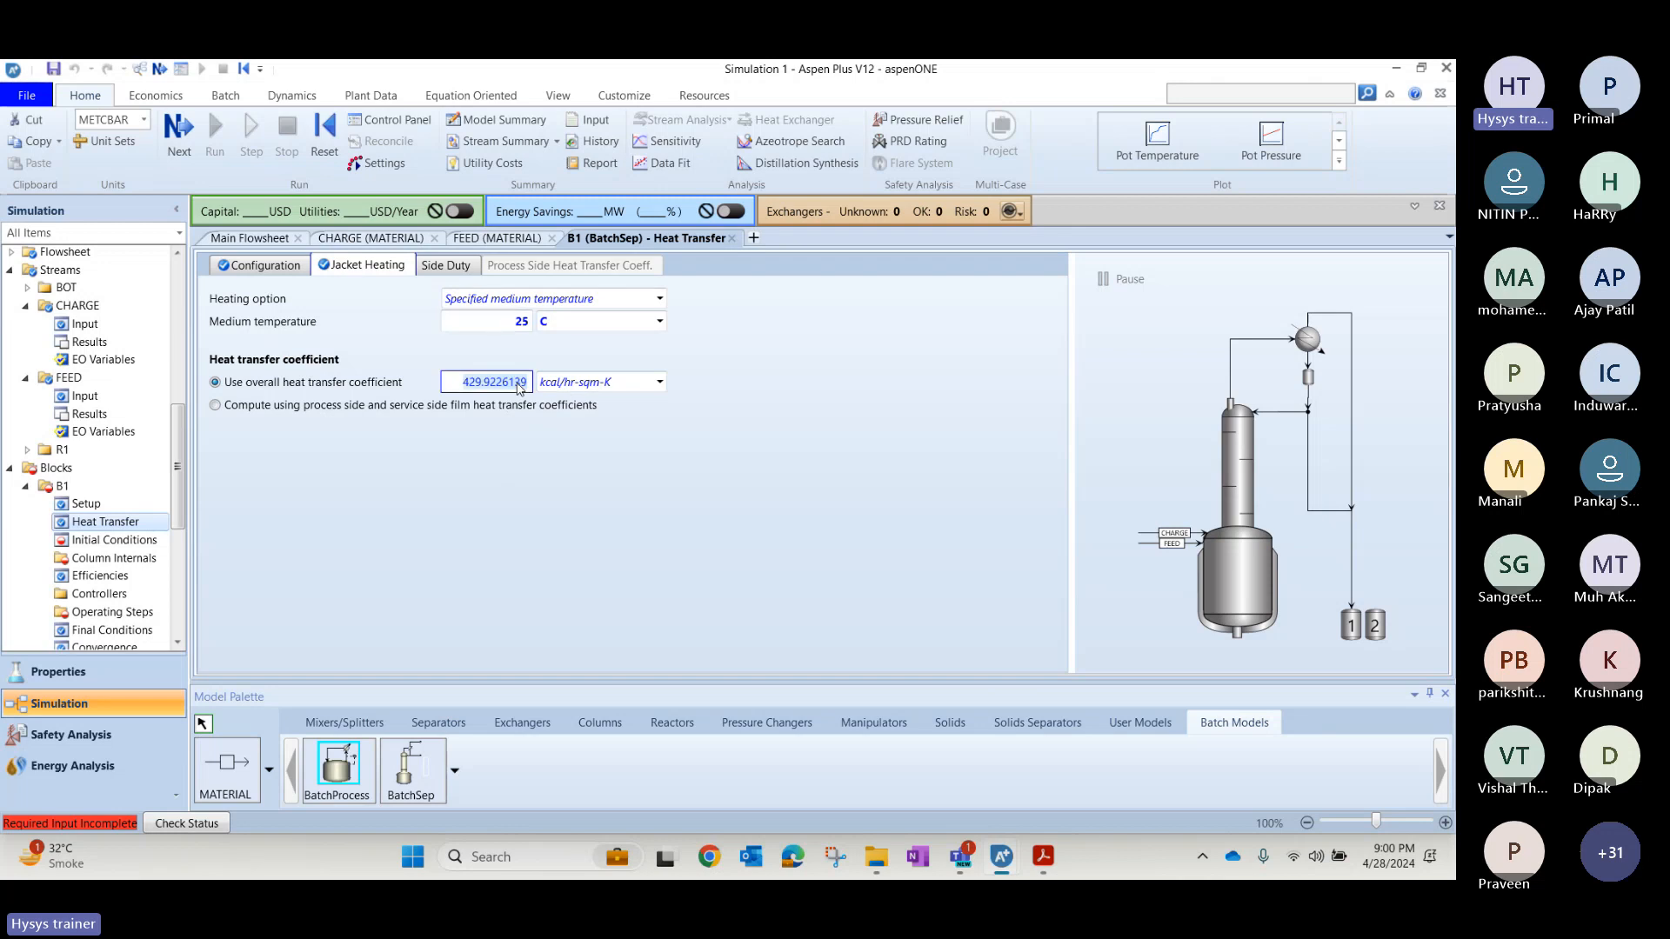
key("BackSpace")
type("0.5")
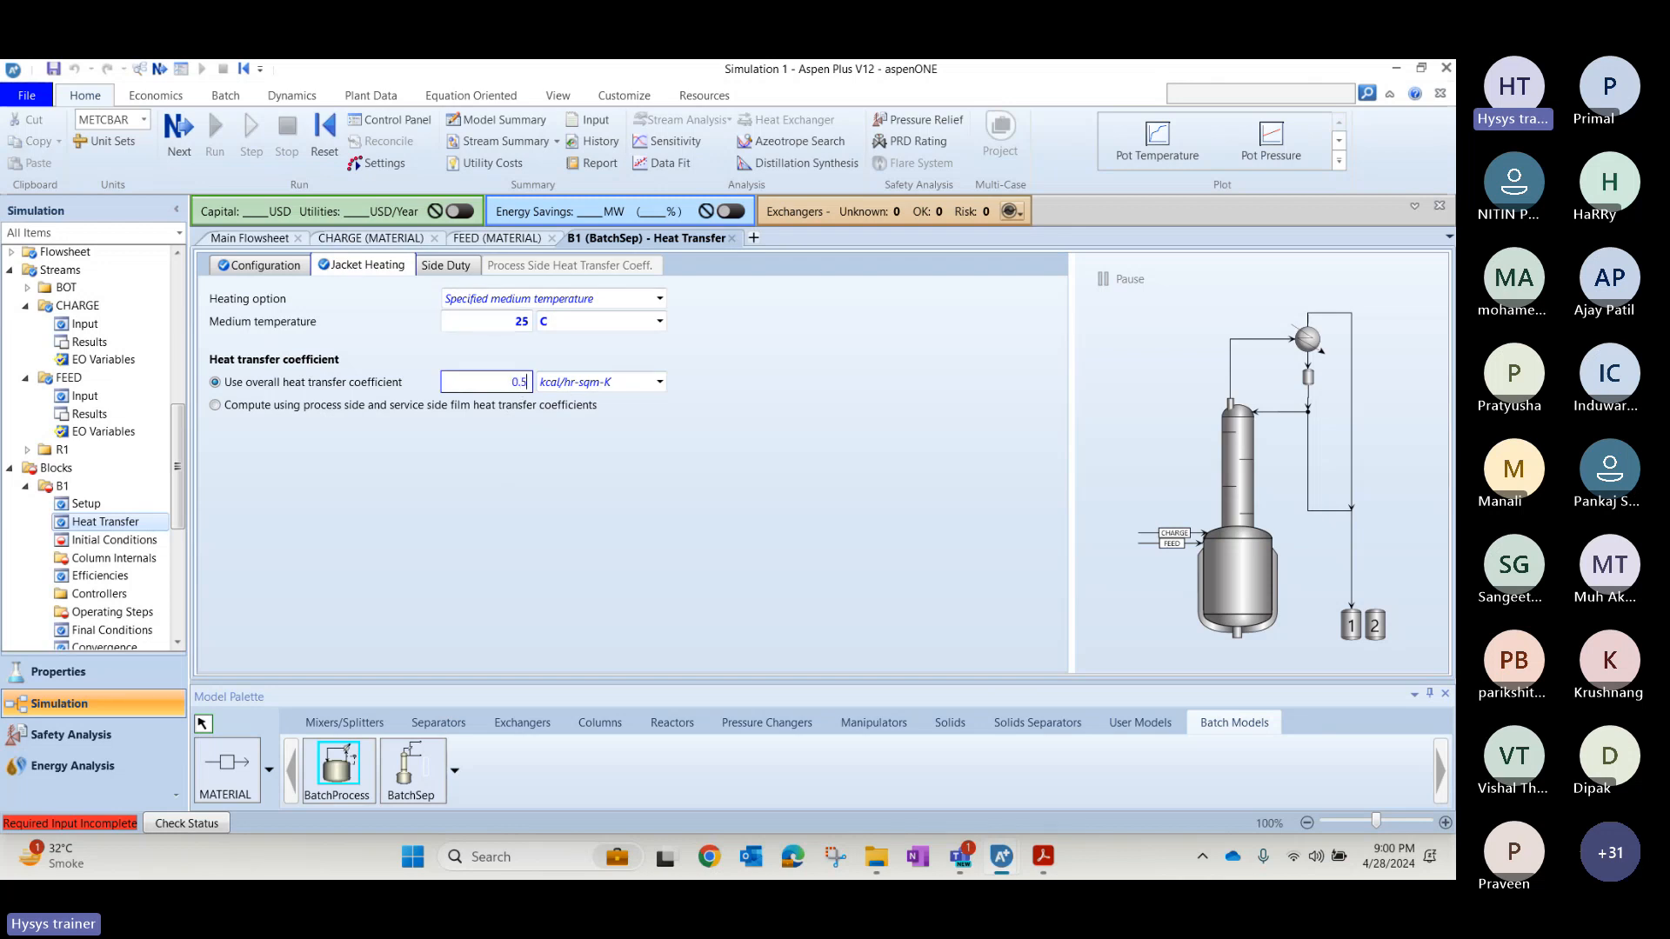
left_click(659, 384)
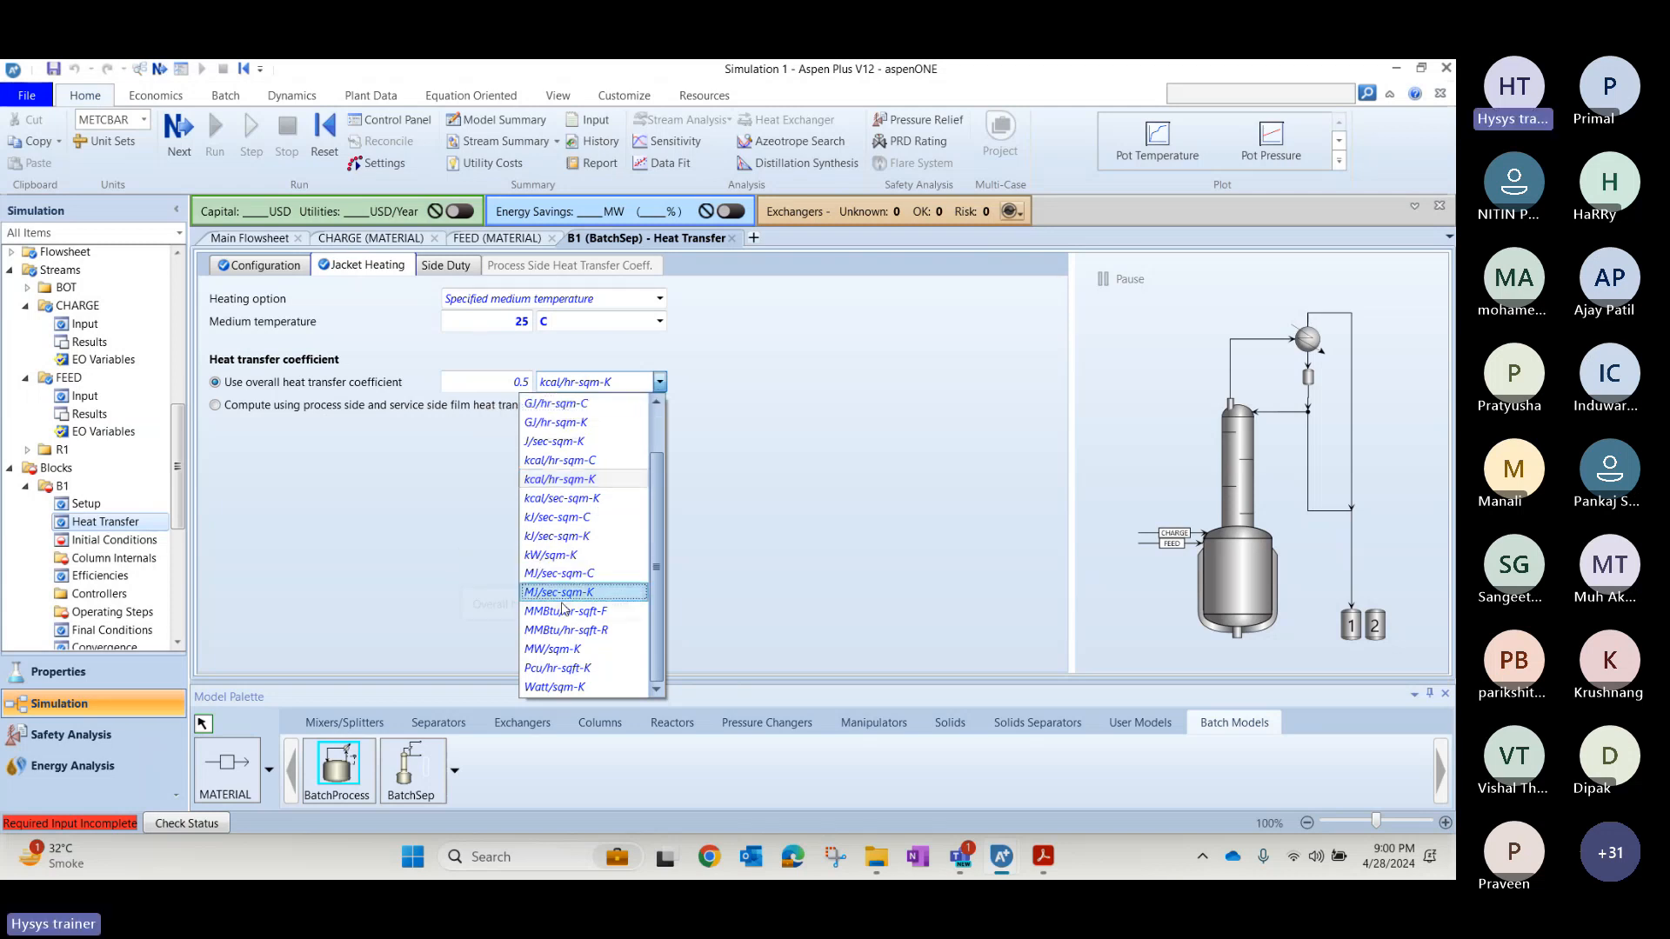
left_click(561, 557)
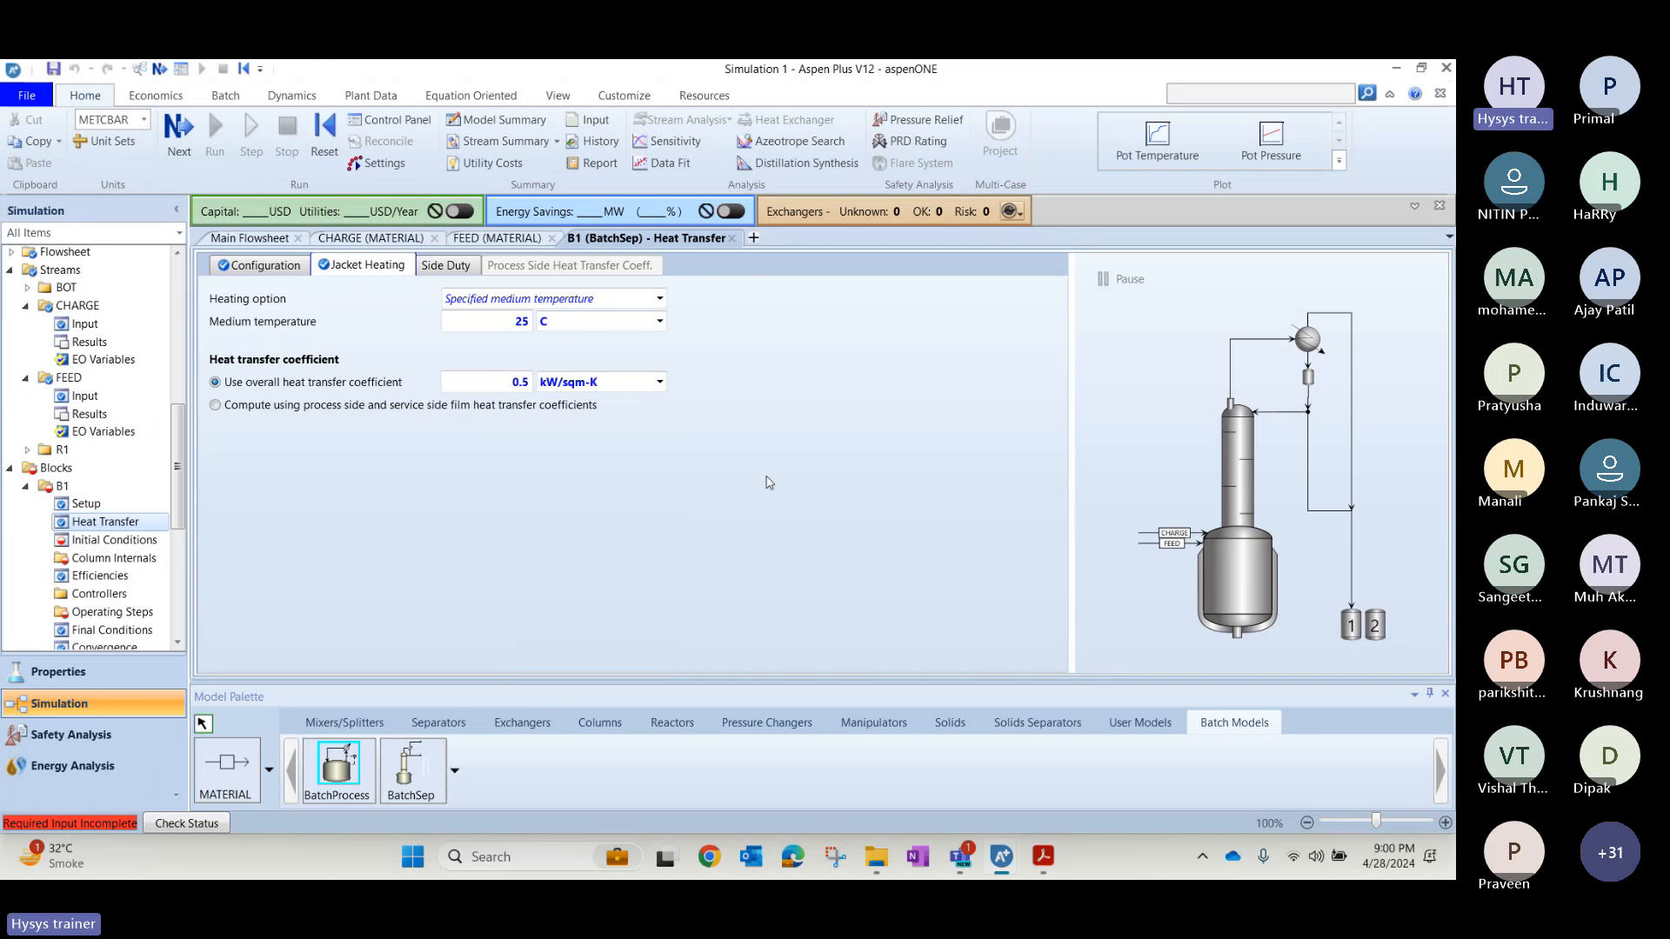
Switch to the PDF presentation and examine the heat loss specifications on the BatchSep heat transfer slide.
key("alt+Tab")
key("alt+Tab")
key("alt+Tab")
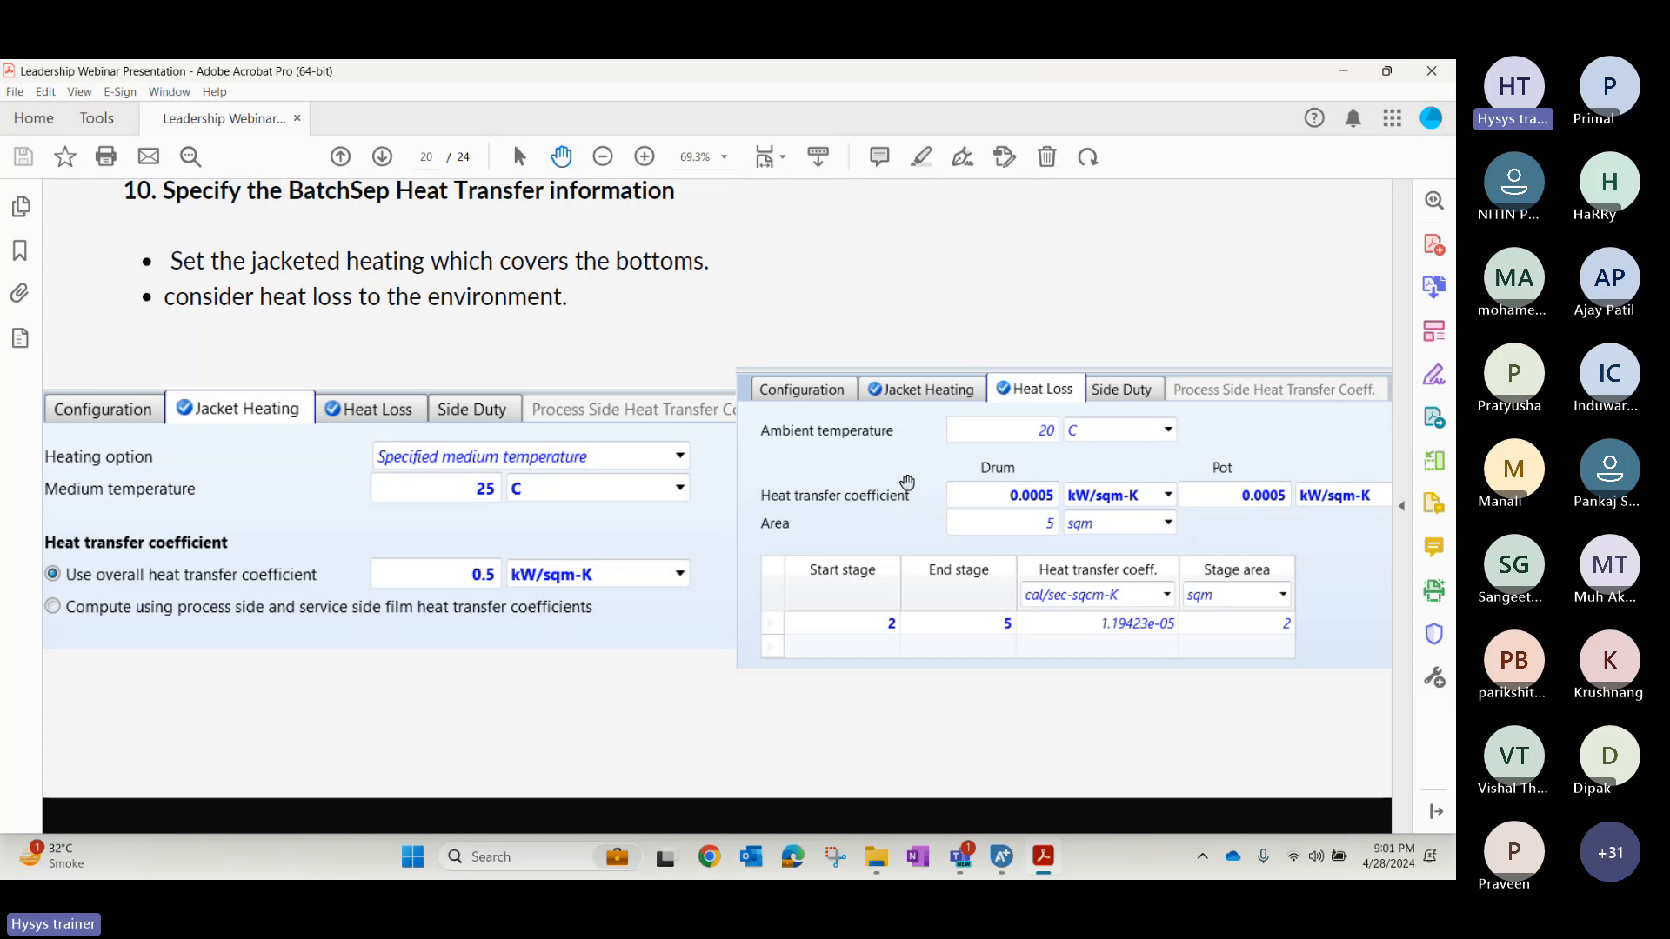
Return to Simulation 1 and set nitrogen as the pad gas in B1's initial conditions.
key("alt+Tab")
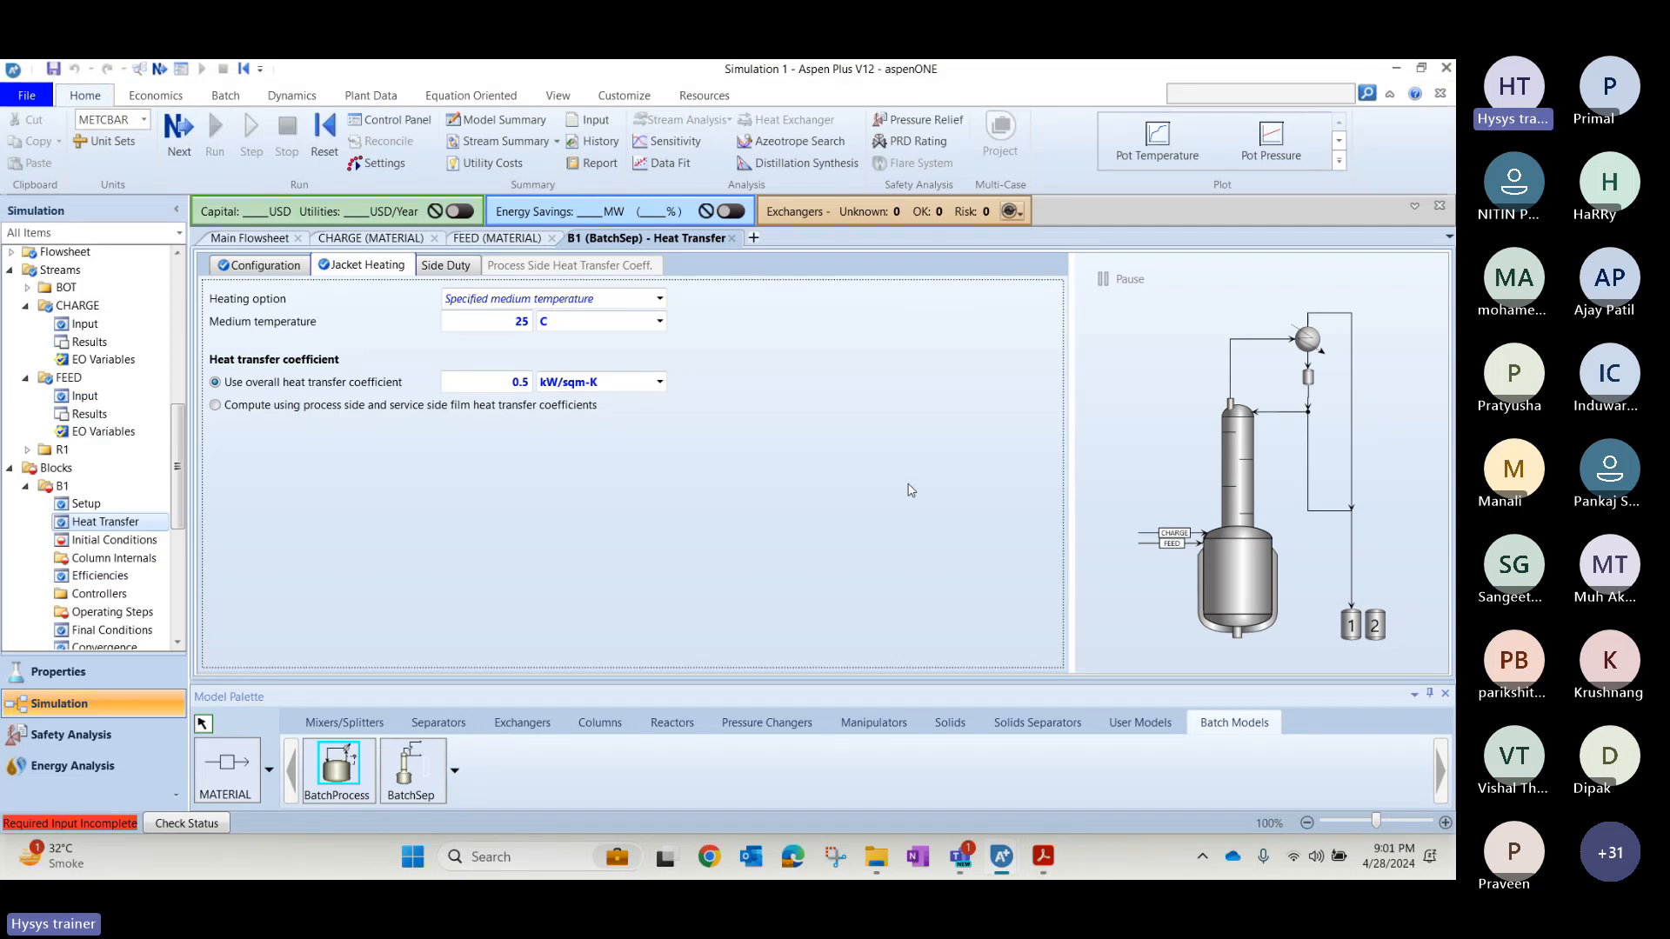
left_click(120, 544)
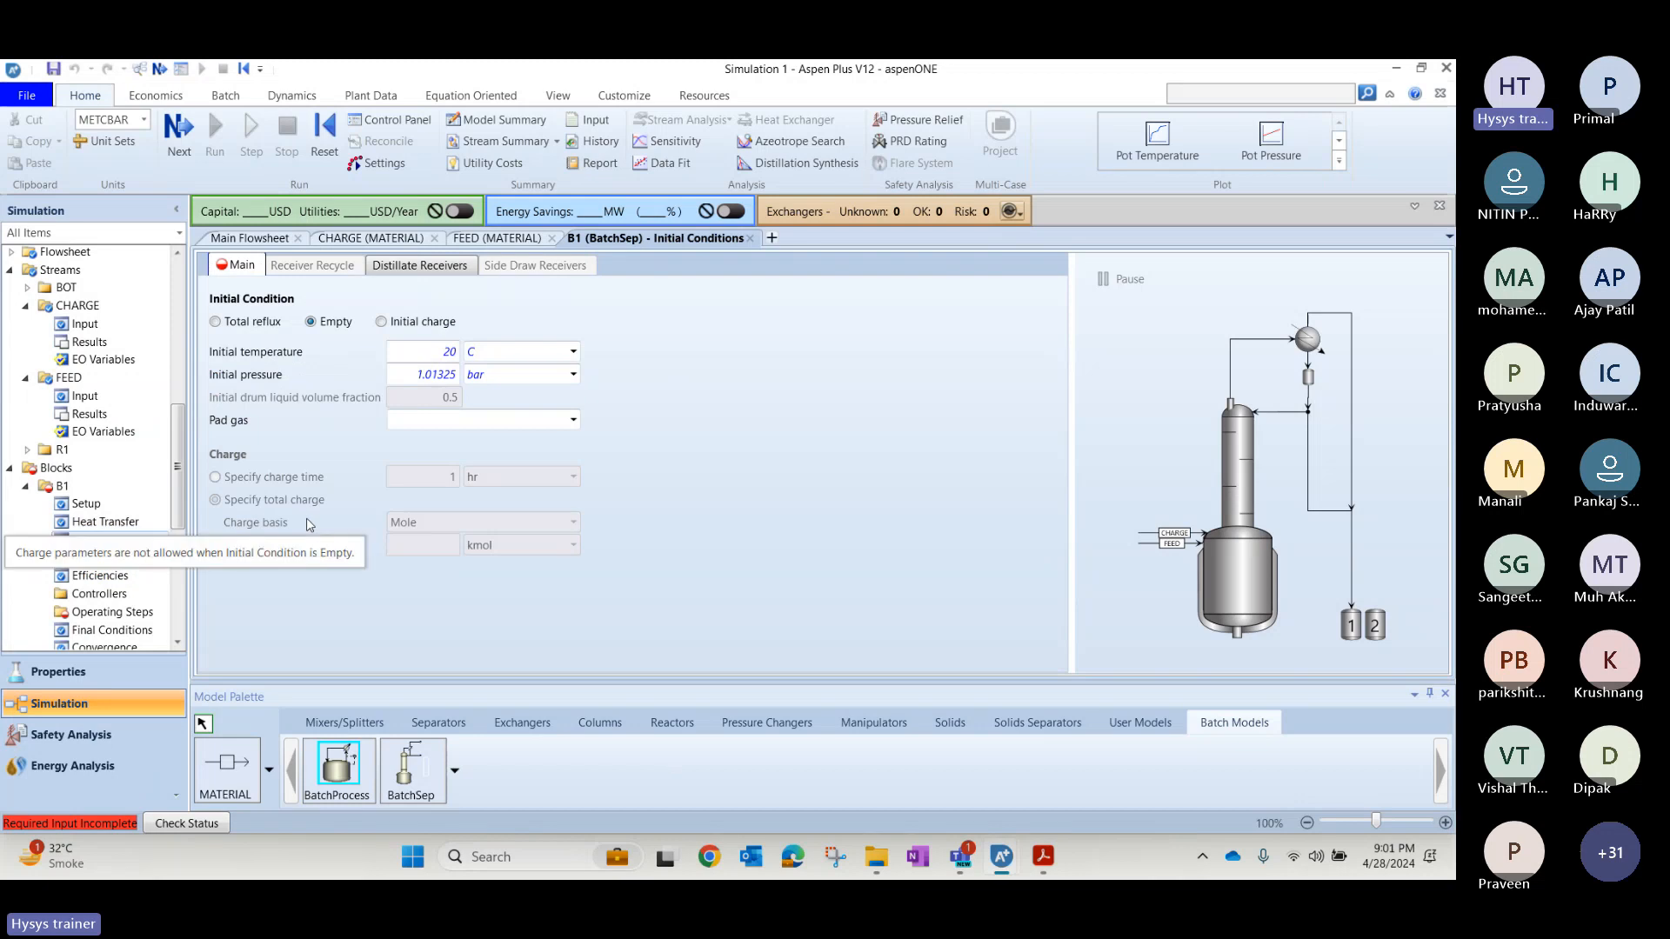
mouse_move(329, 401)
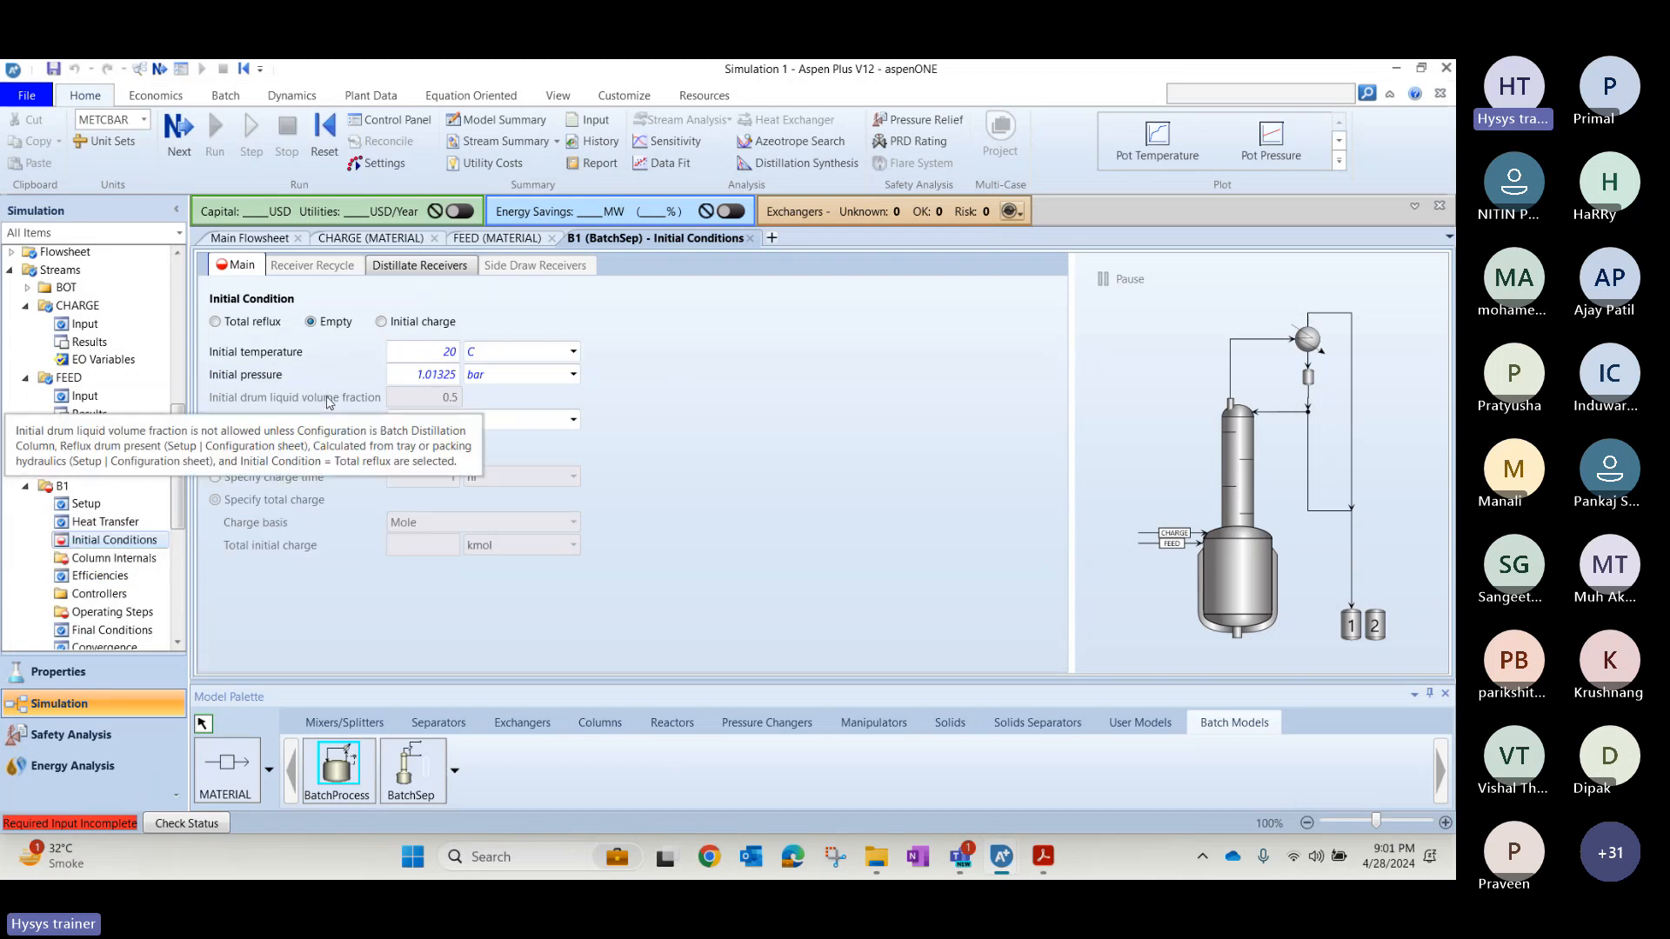
left_click(570, 420)
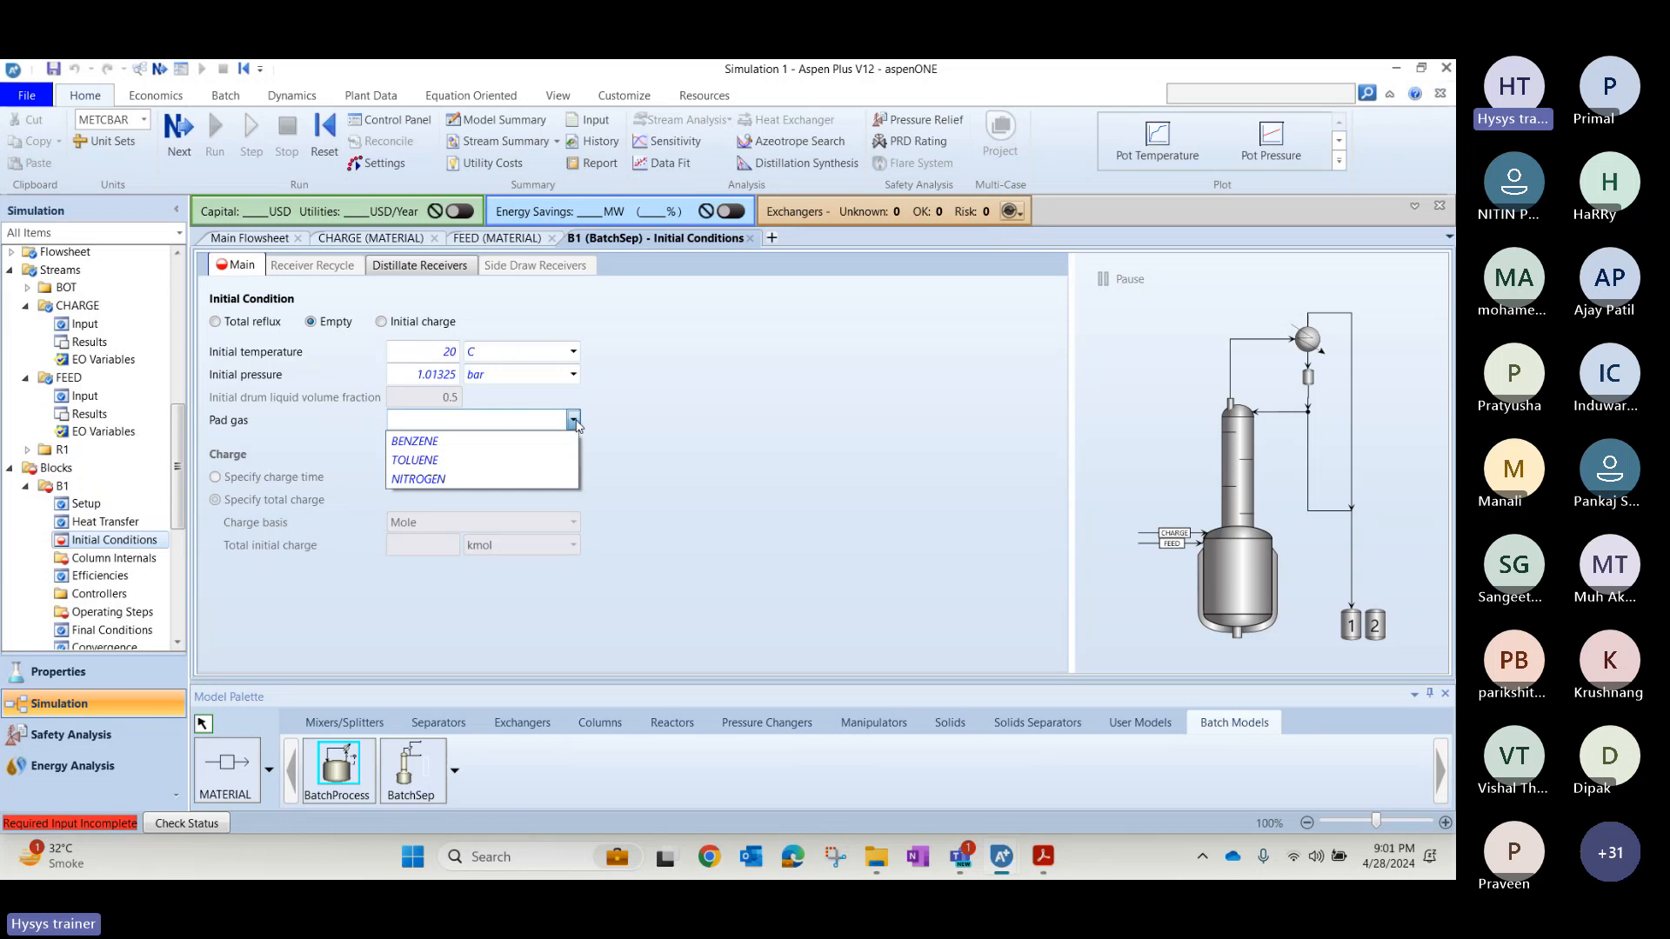
left_click(477, 485)
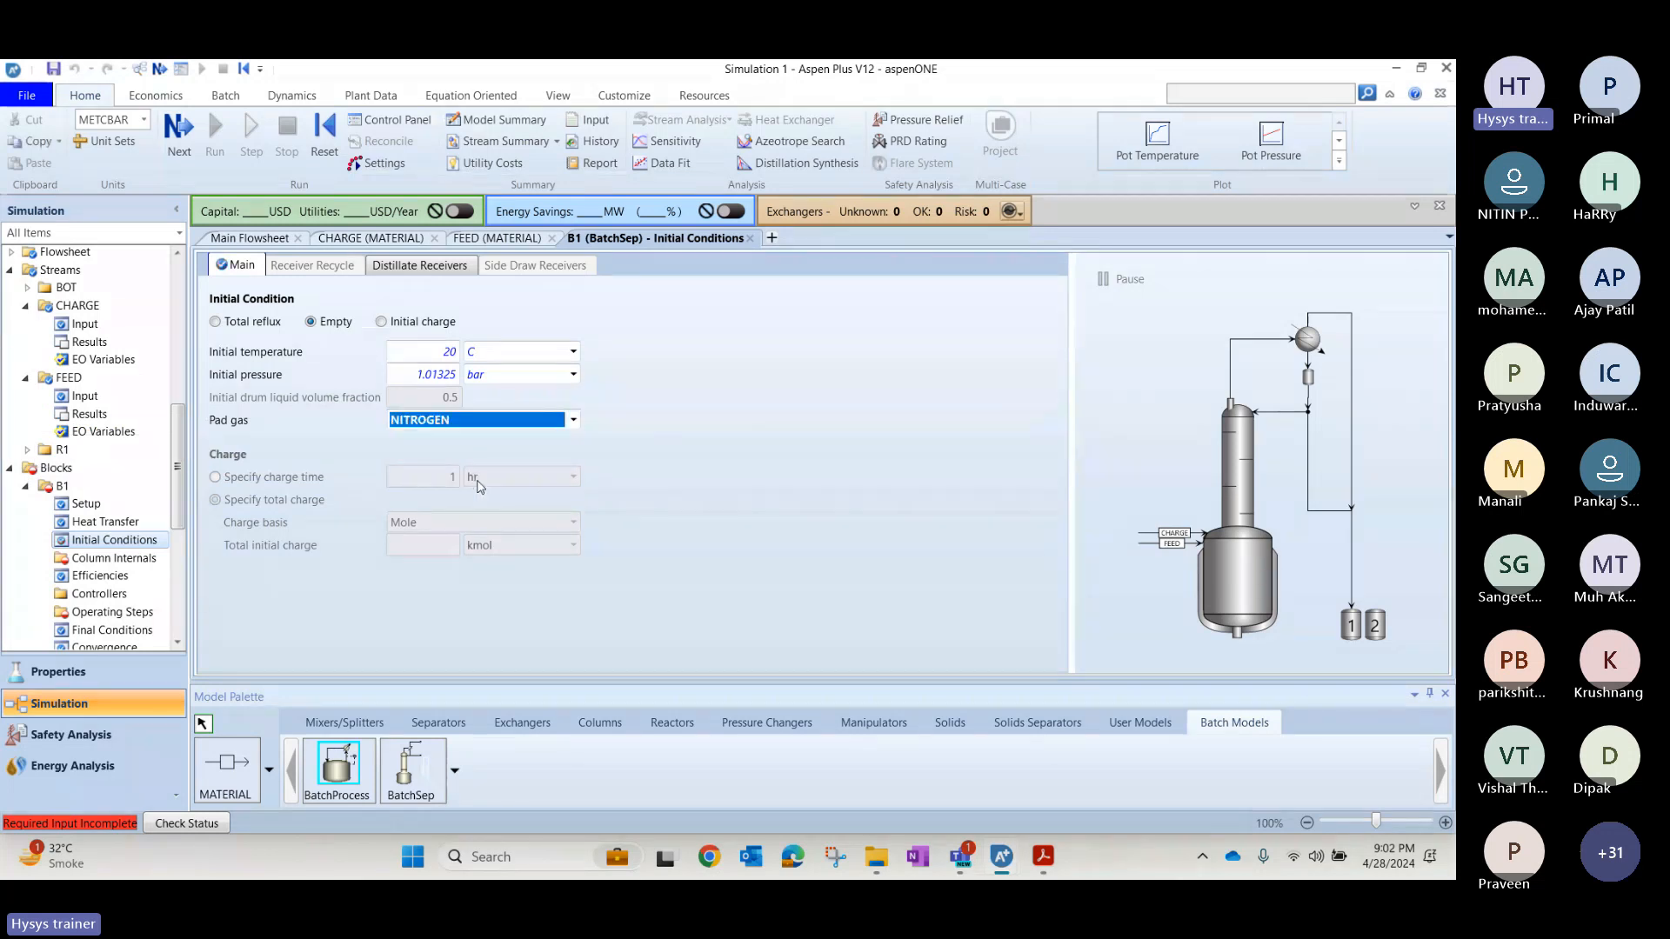
Check the column internals slide in the PDF, add a new internals set to B1 in Simulation 1 and open it.
key("alt+Tab")
scroll(475, 479, "down", 3)
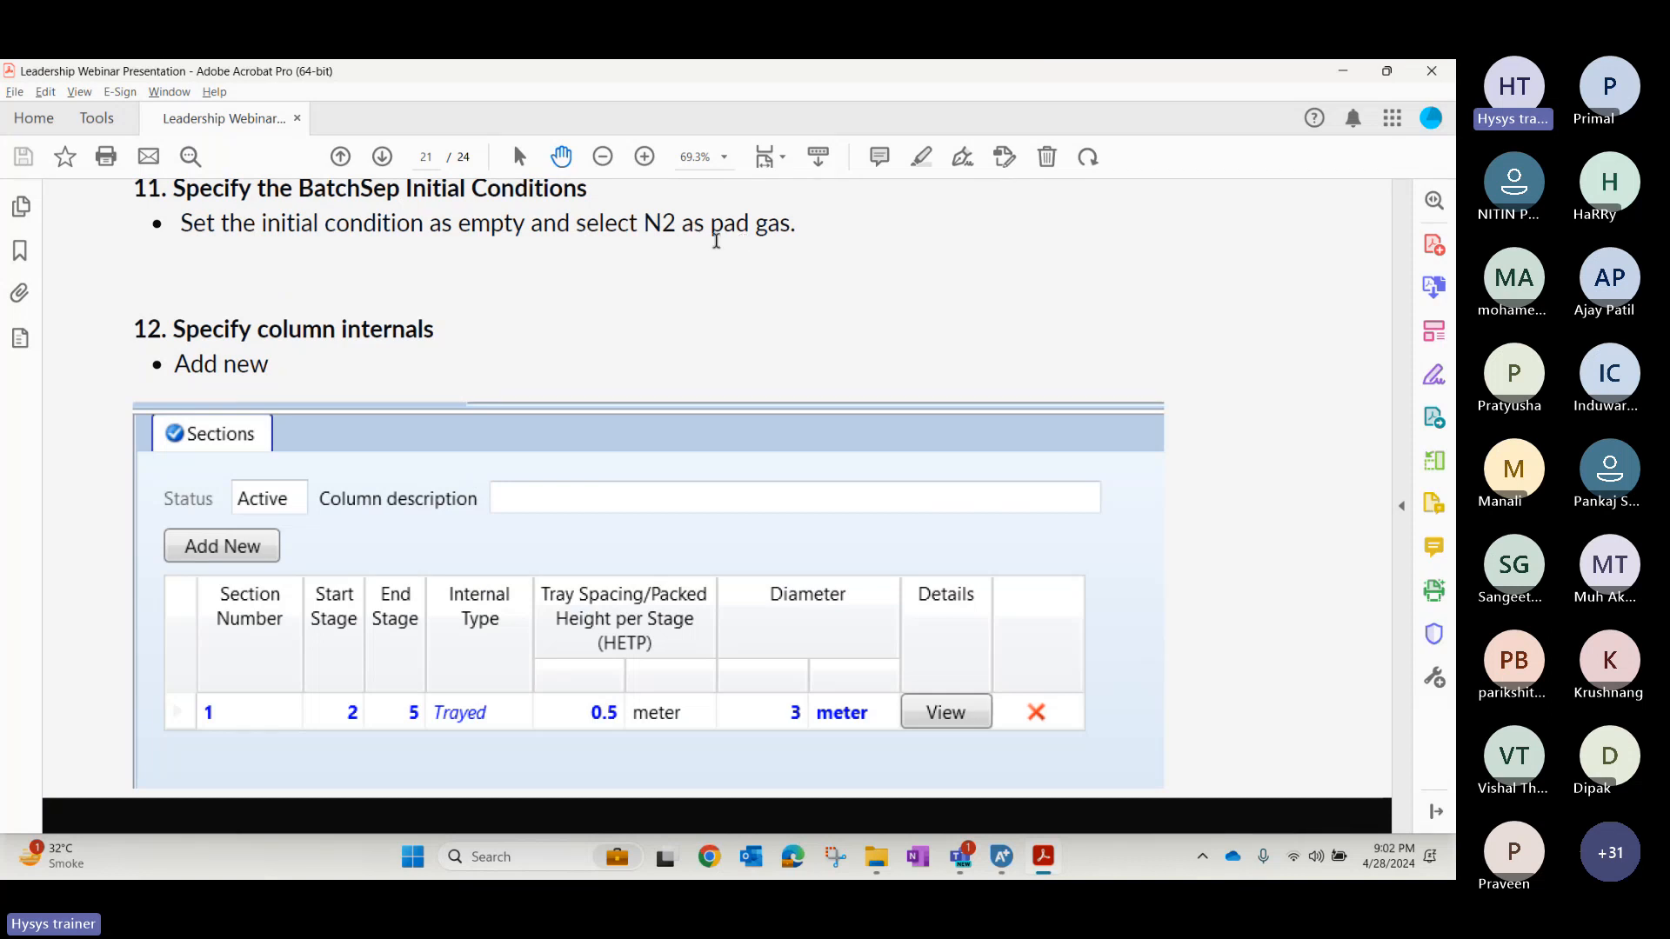
key("alt+Tab")
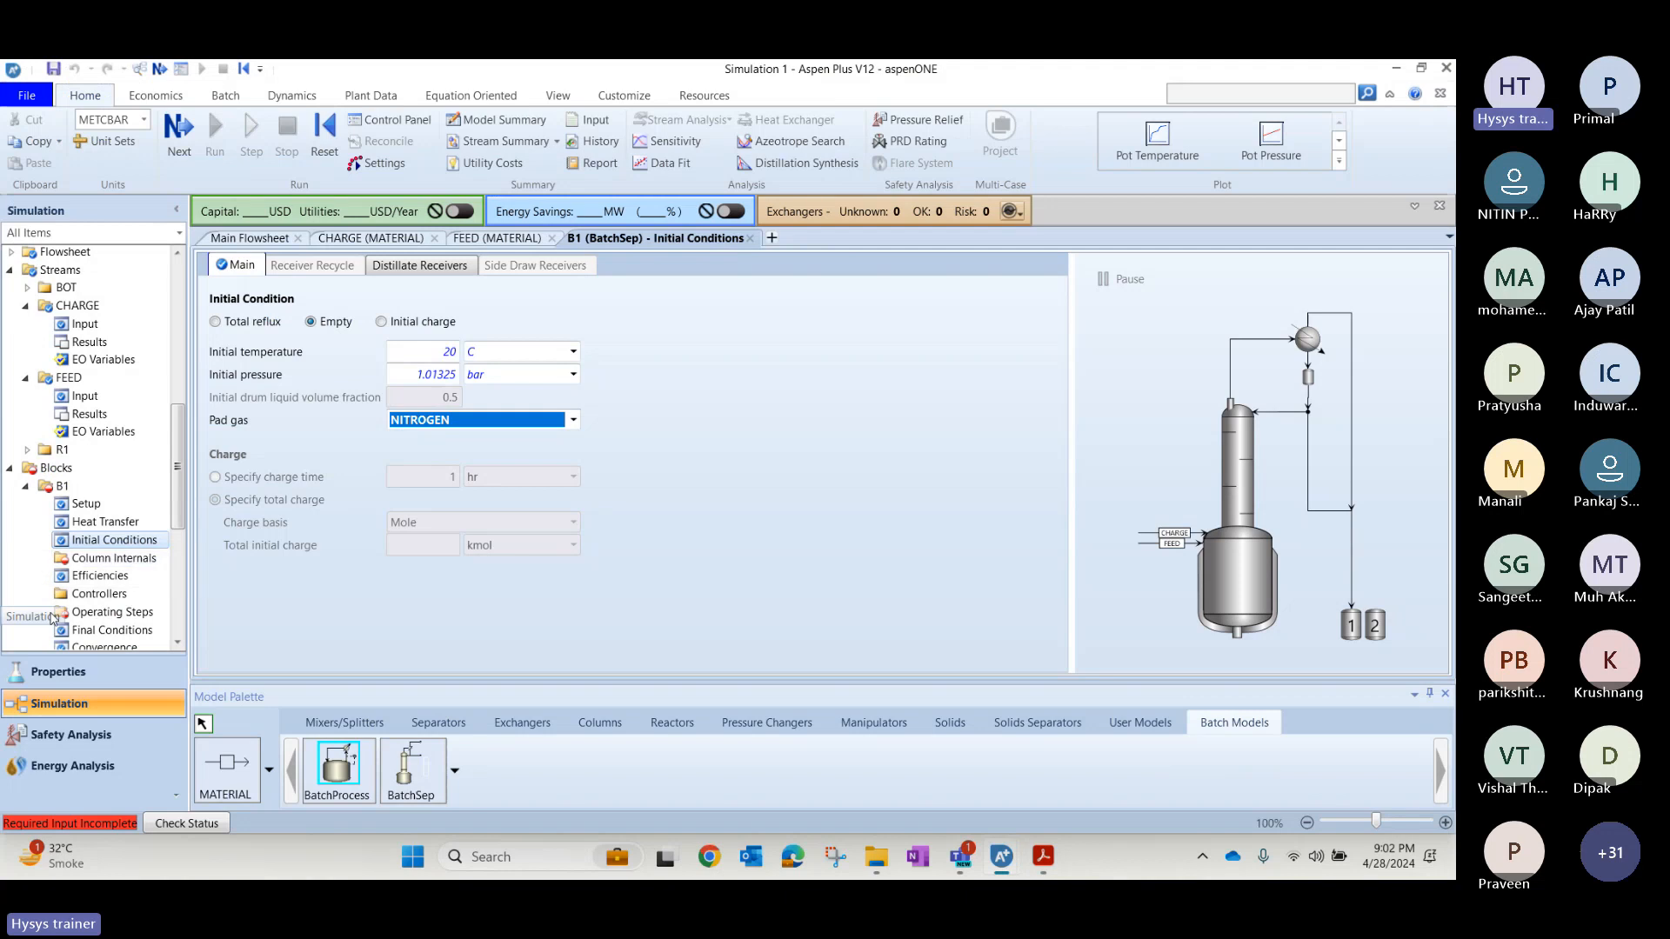
left_click(122, 565)
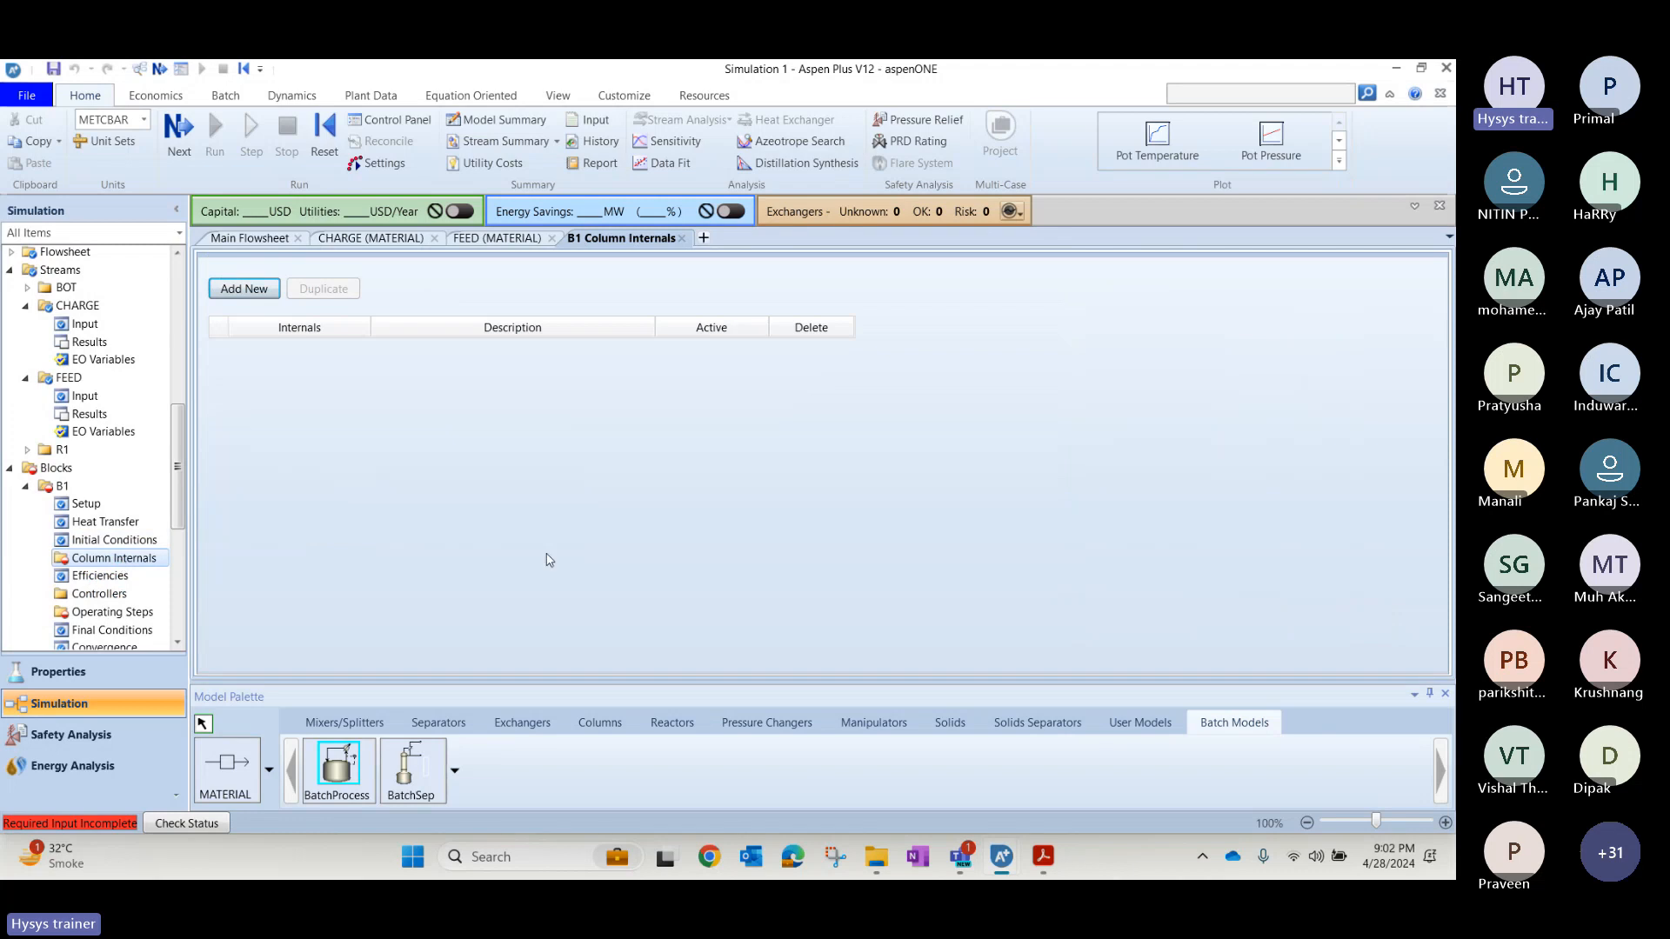
key("alt+Tab")
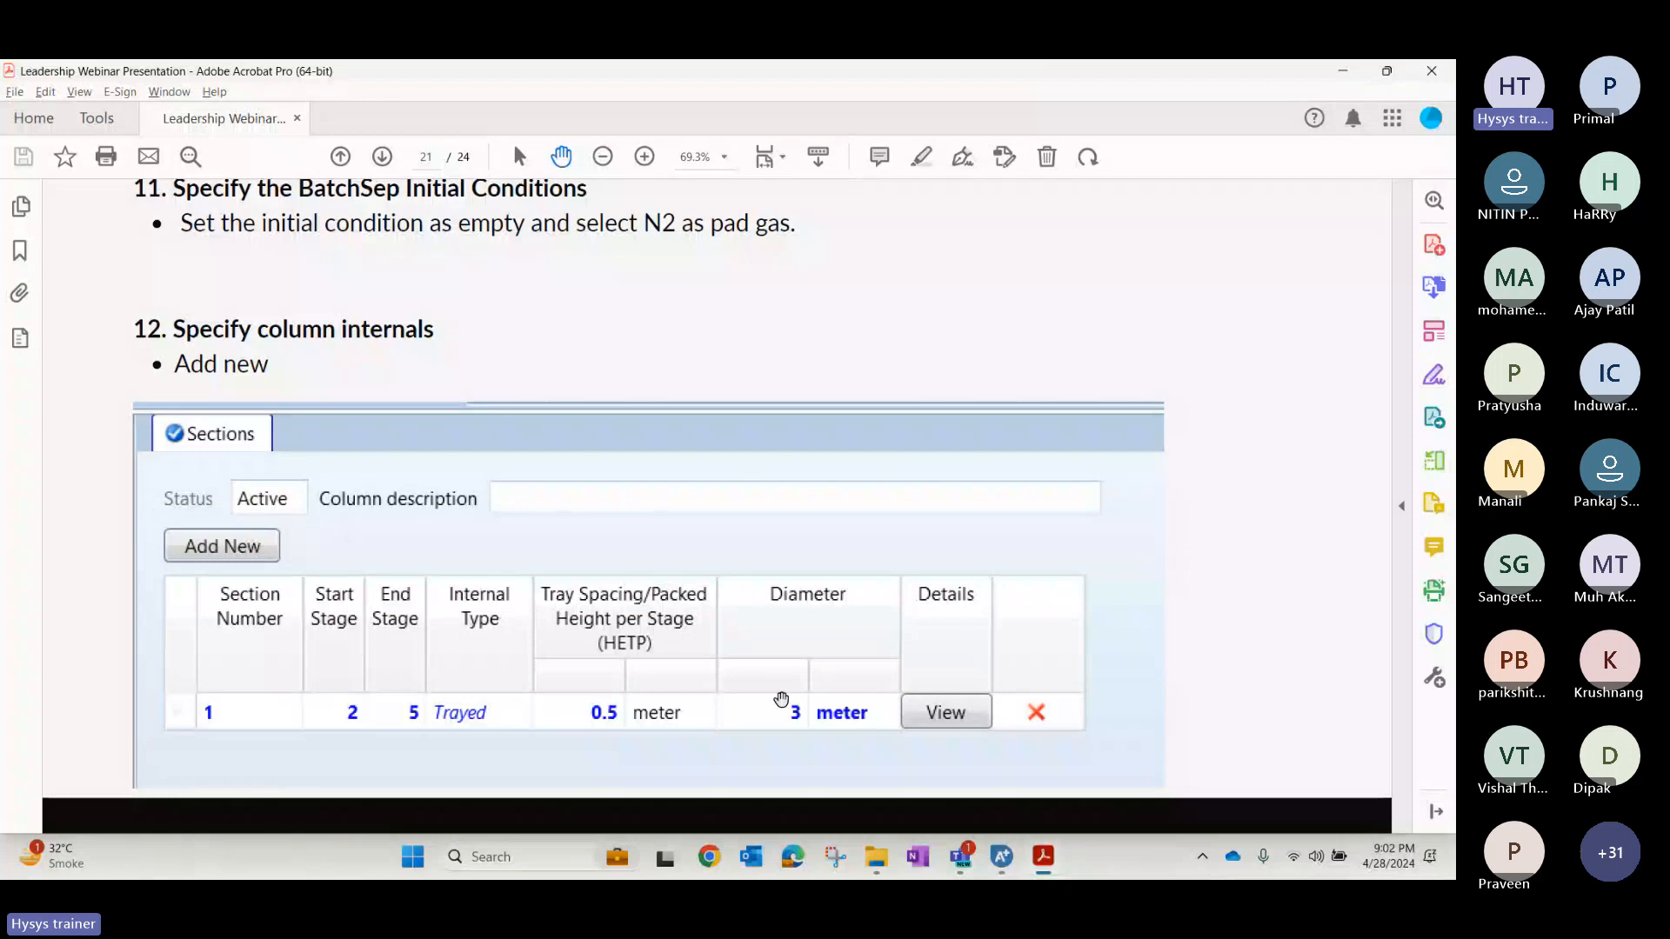
key("alt+Tab")
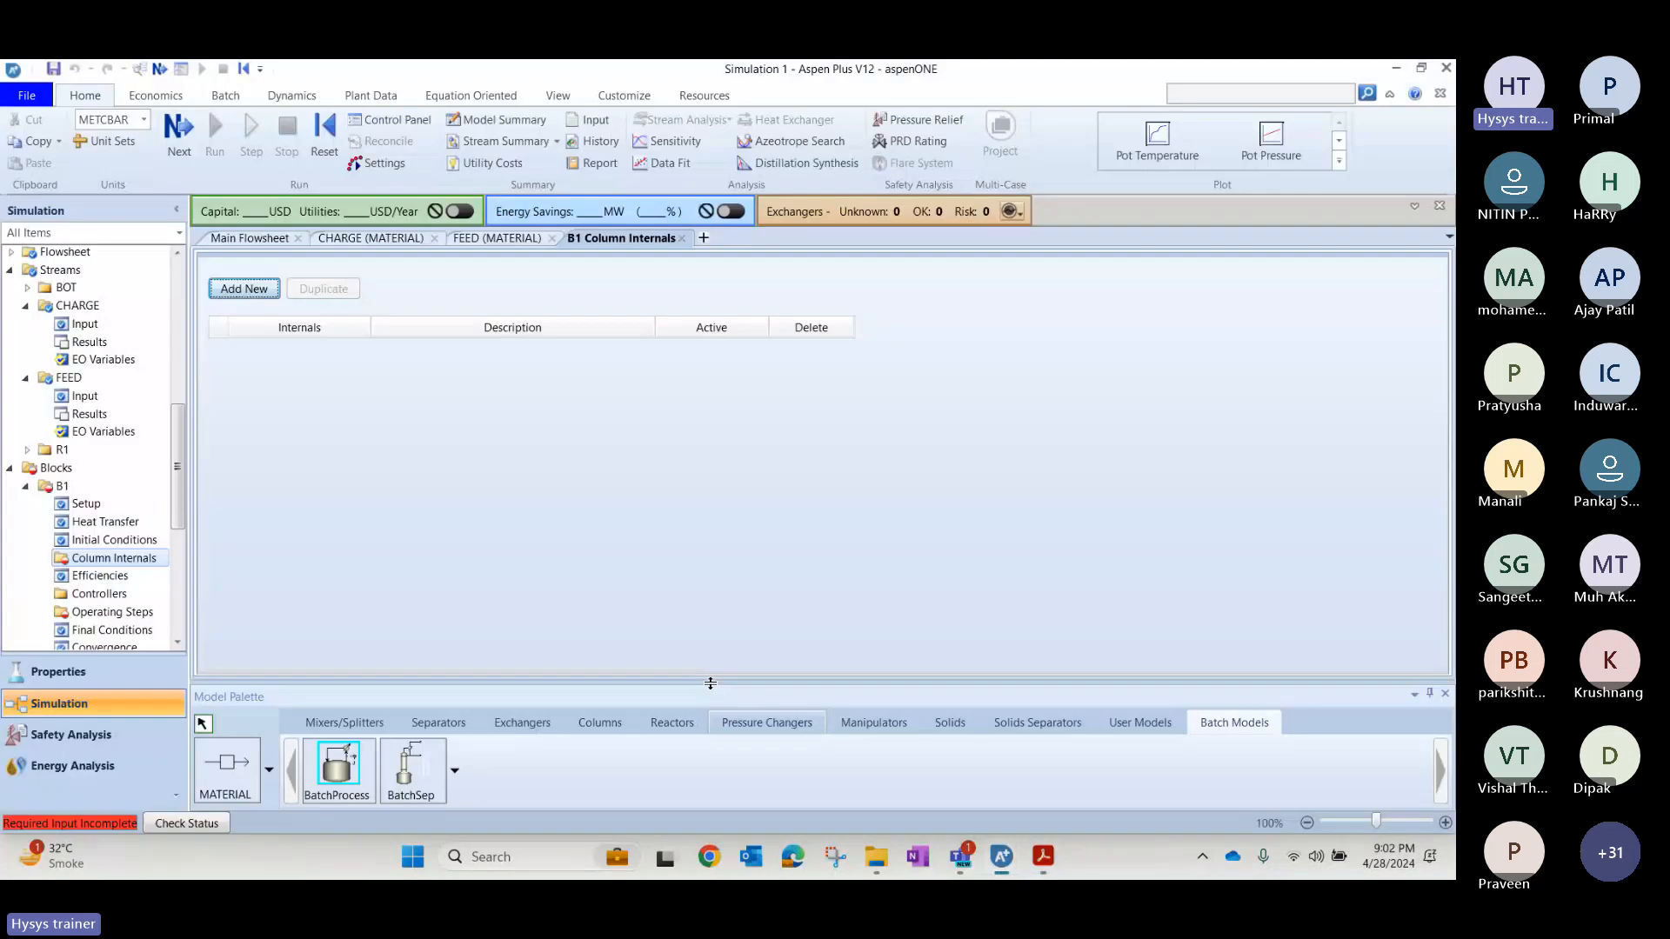
left_click(244, 289)
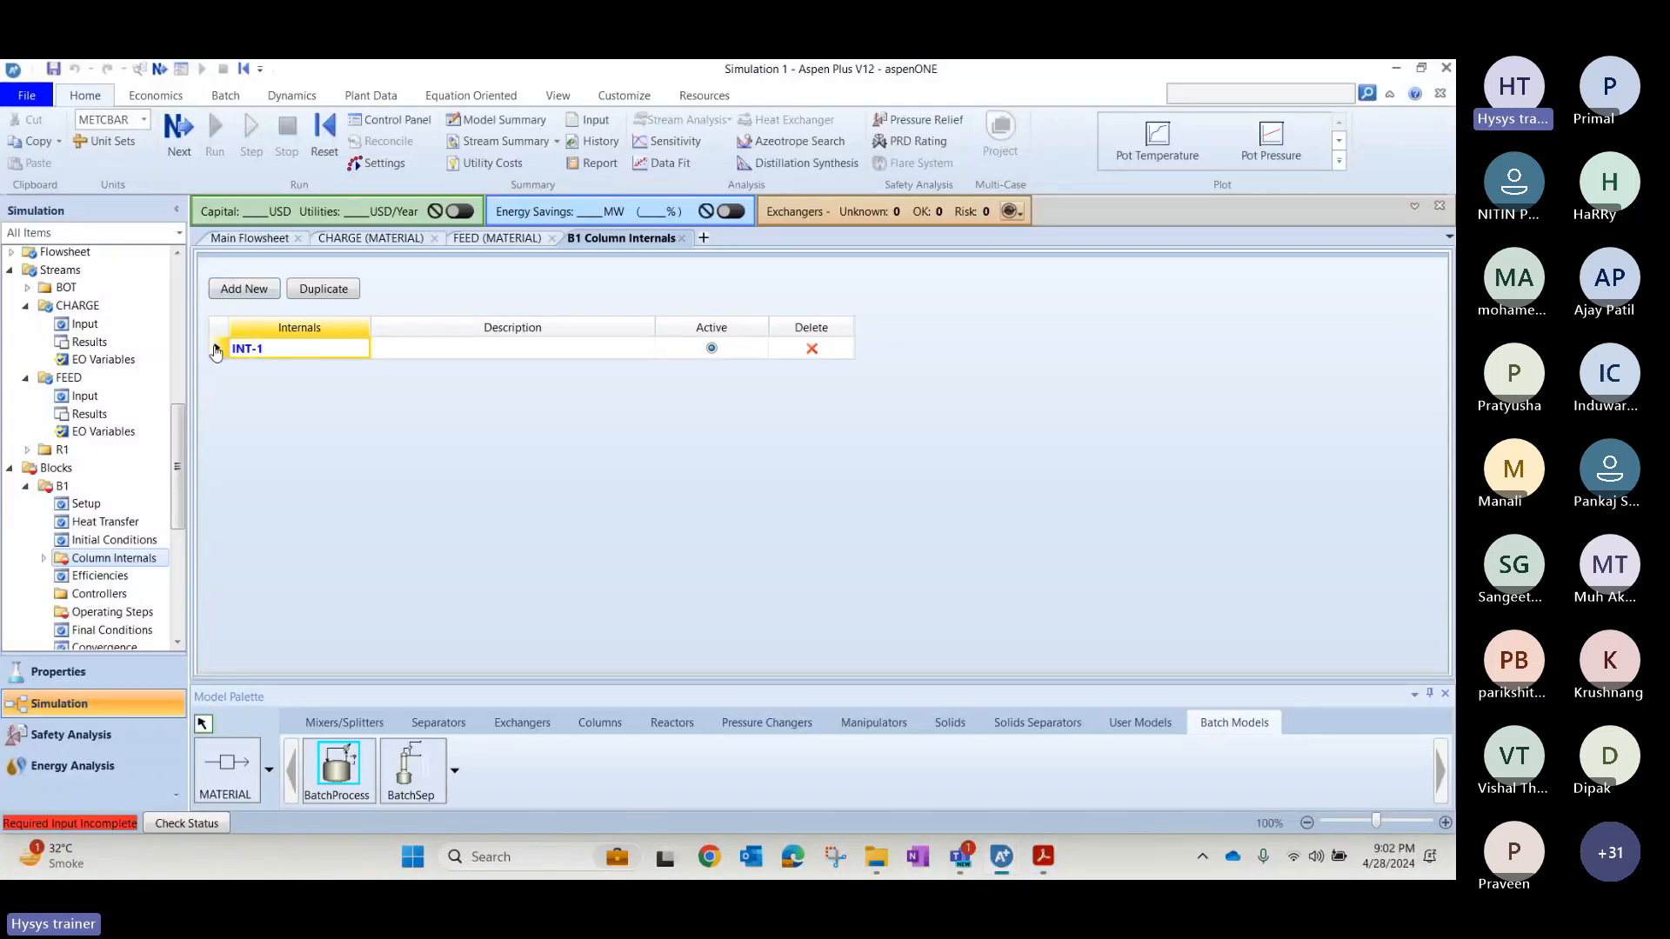
left_click(237, 347)
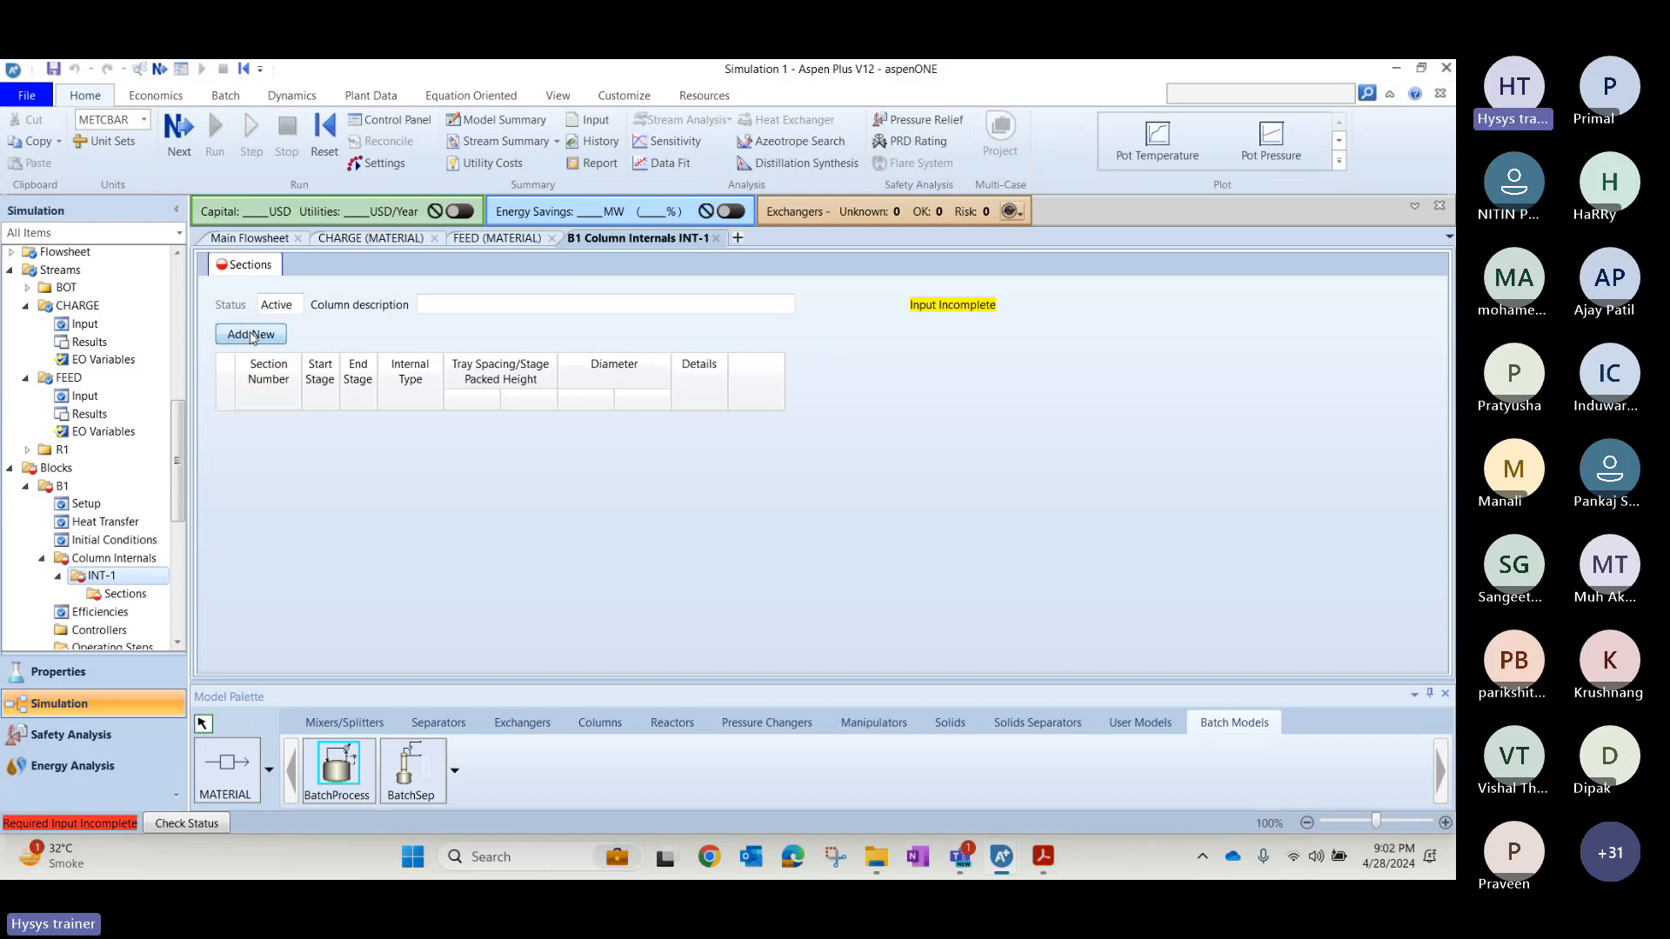
Add a trayed section to the column internals running from stage 2 to stage 5.
left_click(247, 333)
left_click(321, 423)
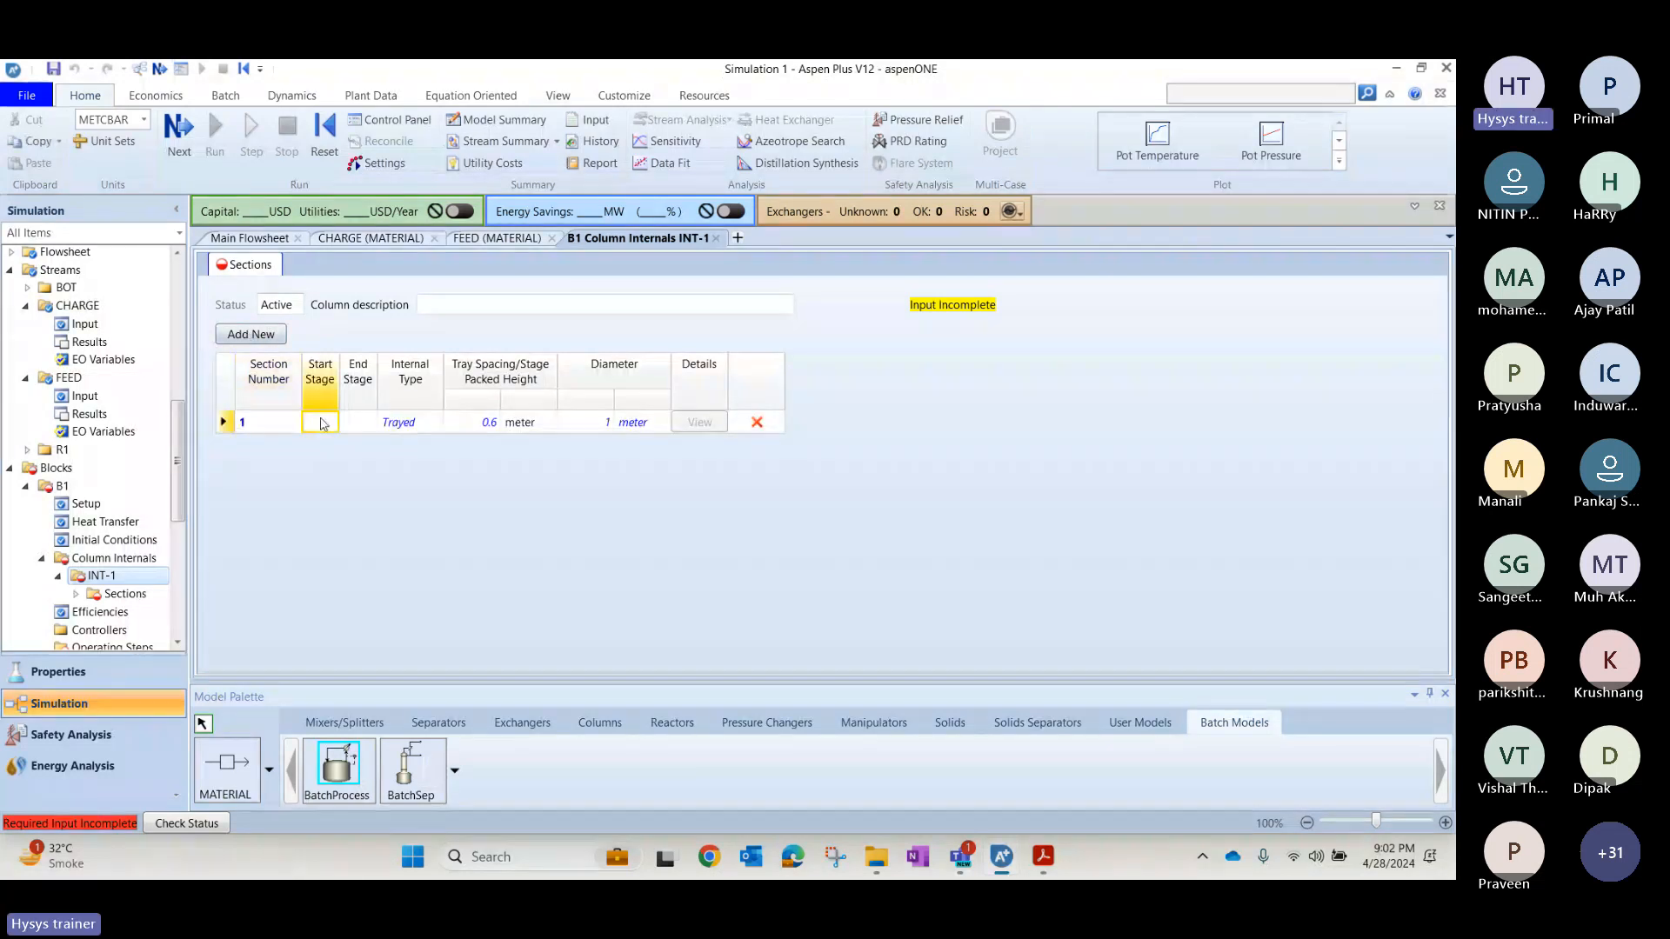
type("2")
left_click(358, 425)
type("5")
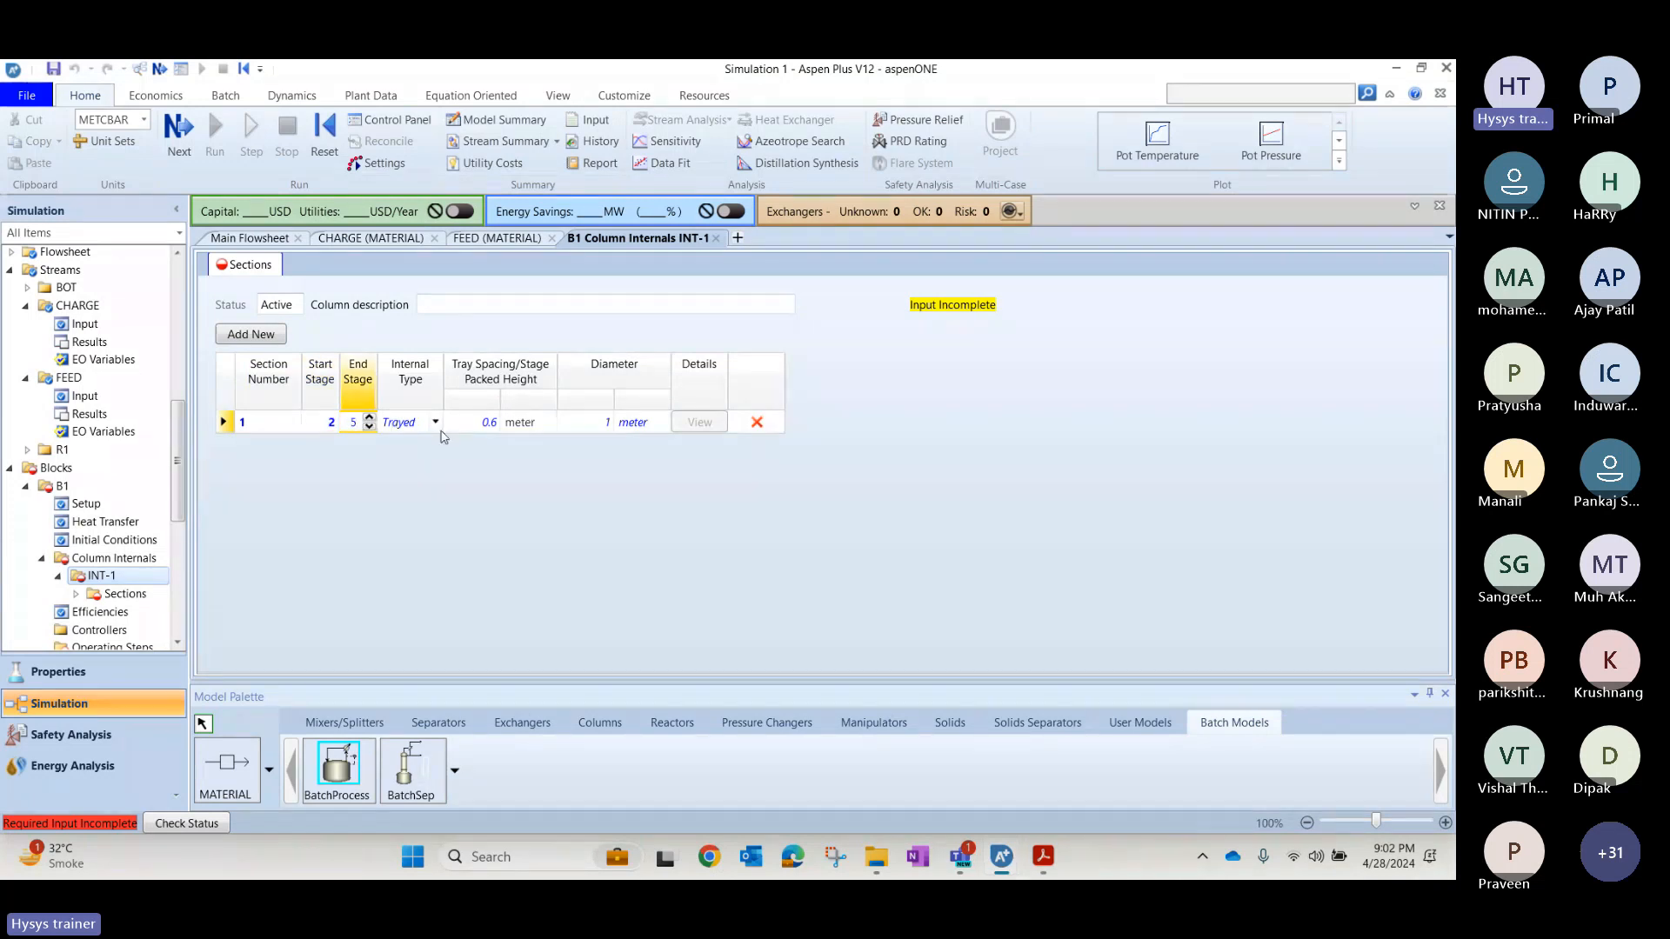
Set section 1's tray spacing to 0.5 meter and its diameter to 3 meter.
left_click(471, 429)
type("0.5")
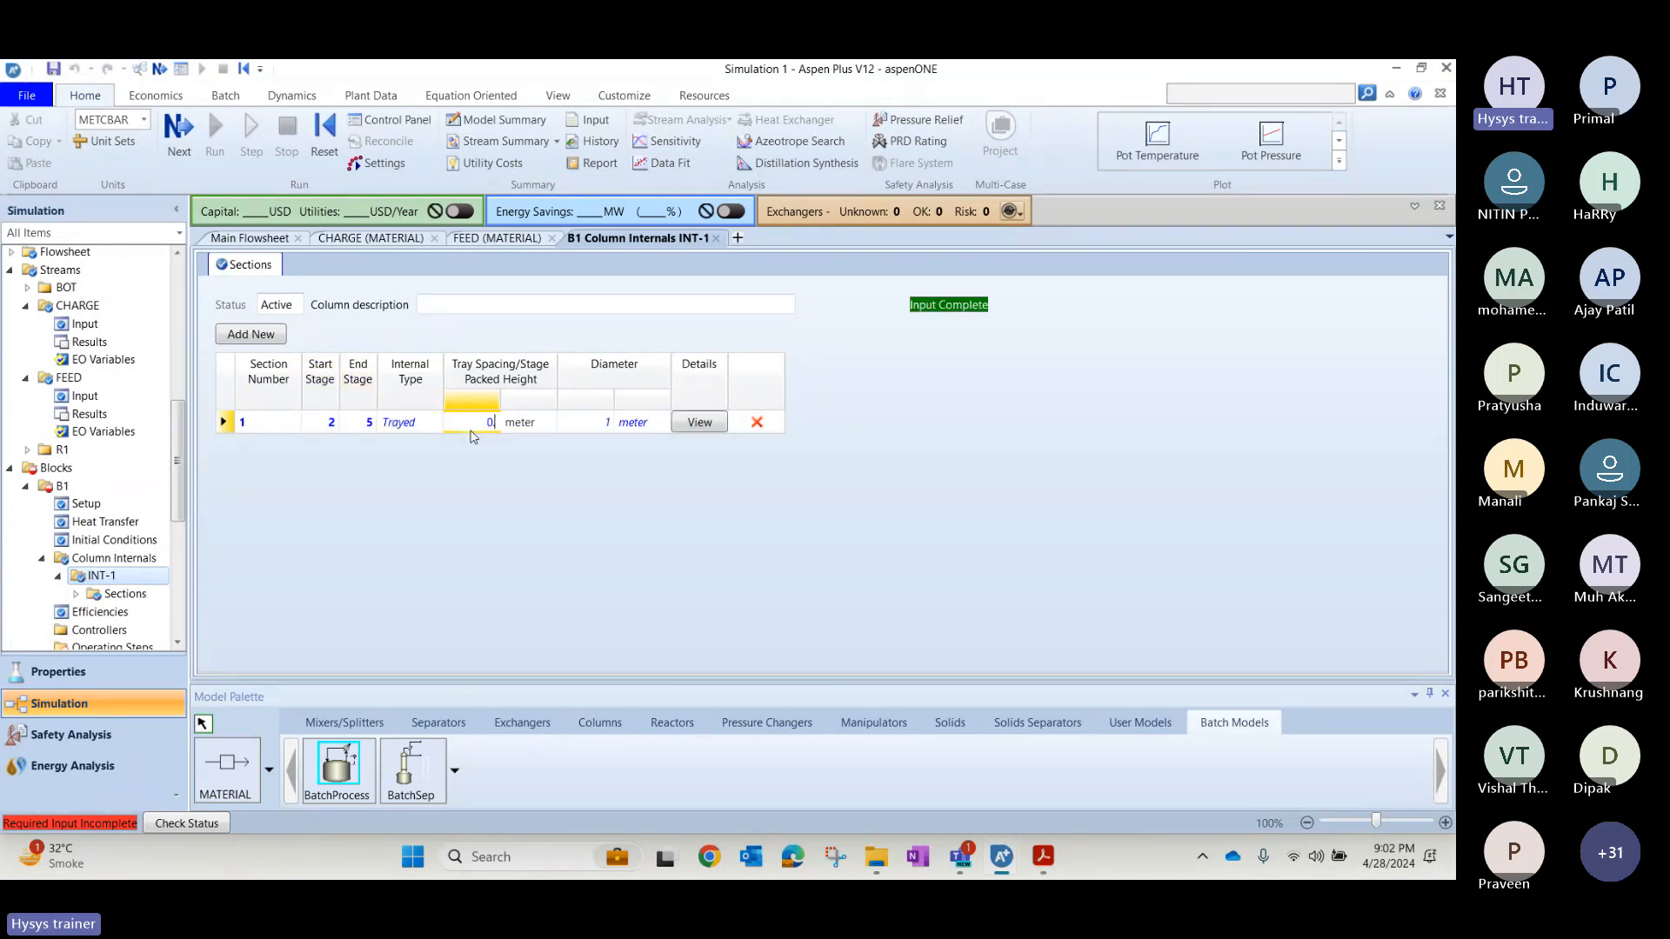
key("Tab")
key("Tab")
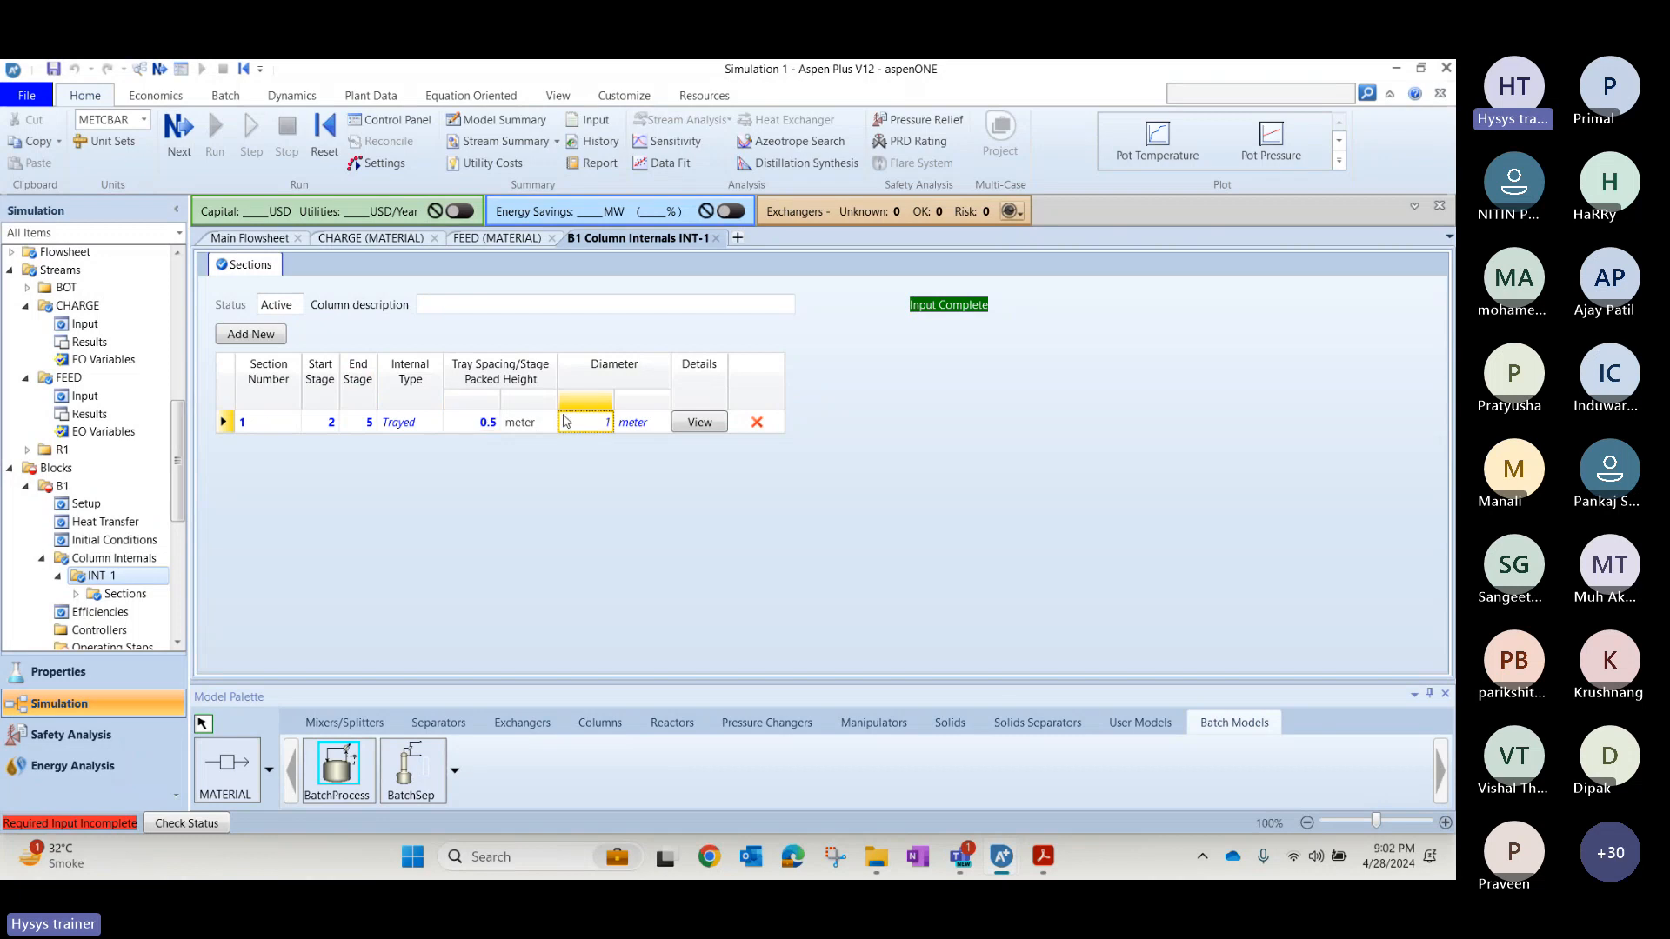
type("3")
key("Tab")
left_click(427, 583)
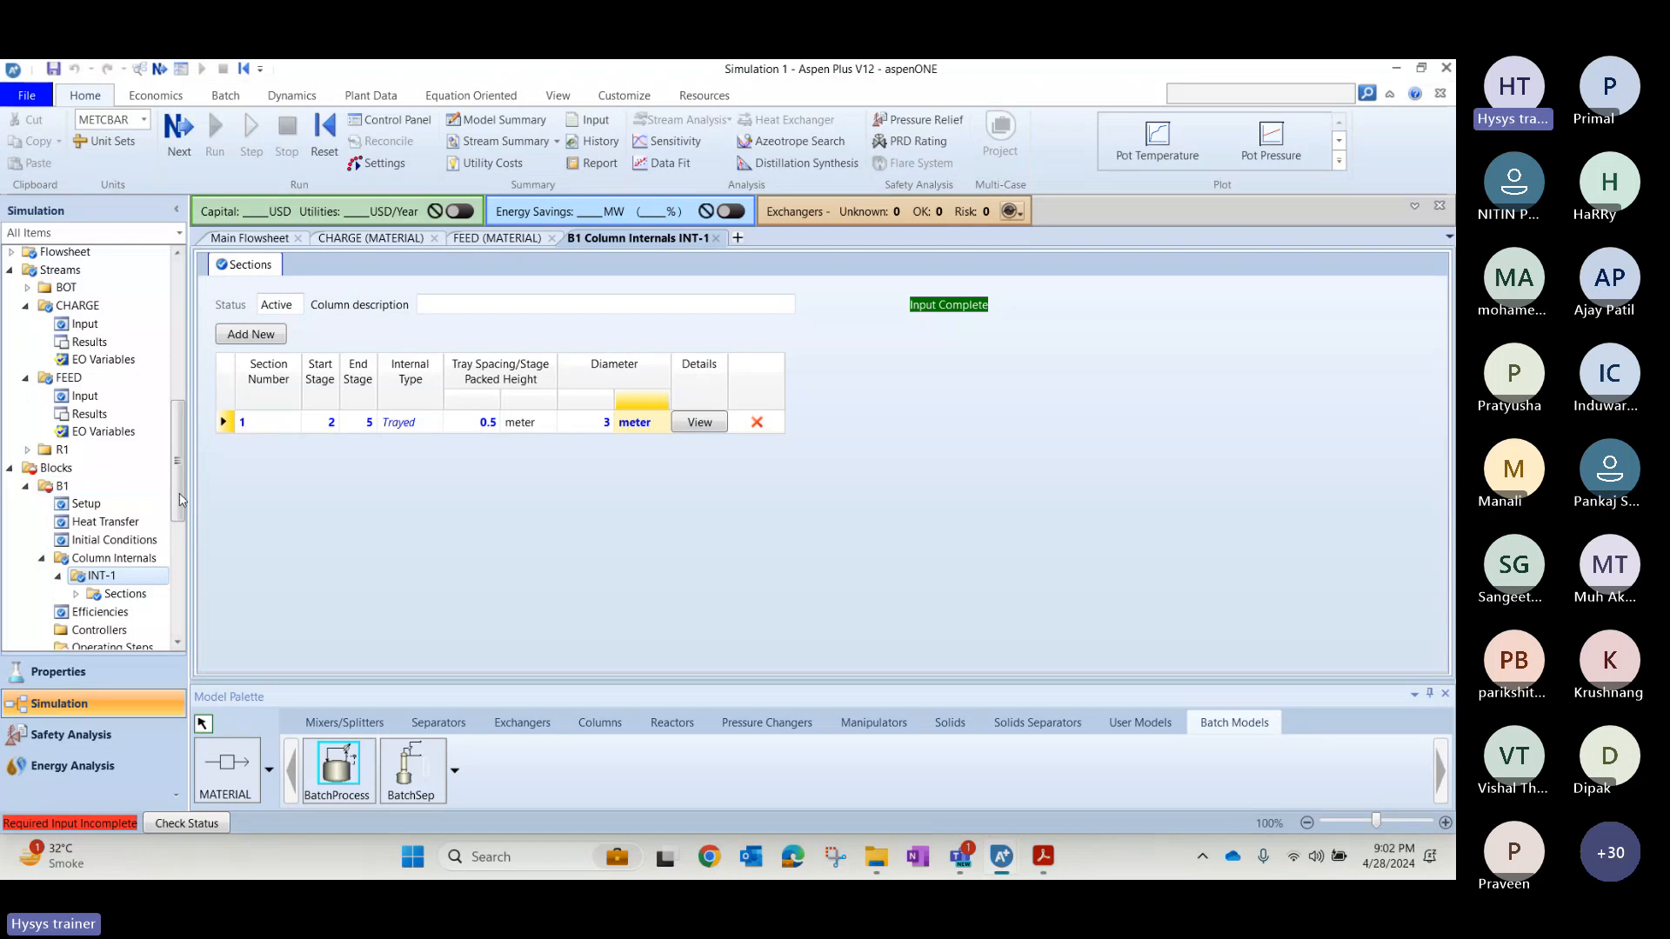
Open B1's Operating Steps and read the CHARGE operating step slide in the PDF, returning to Simulation 1.
scroll(181, 499, "down", 3)
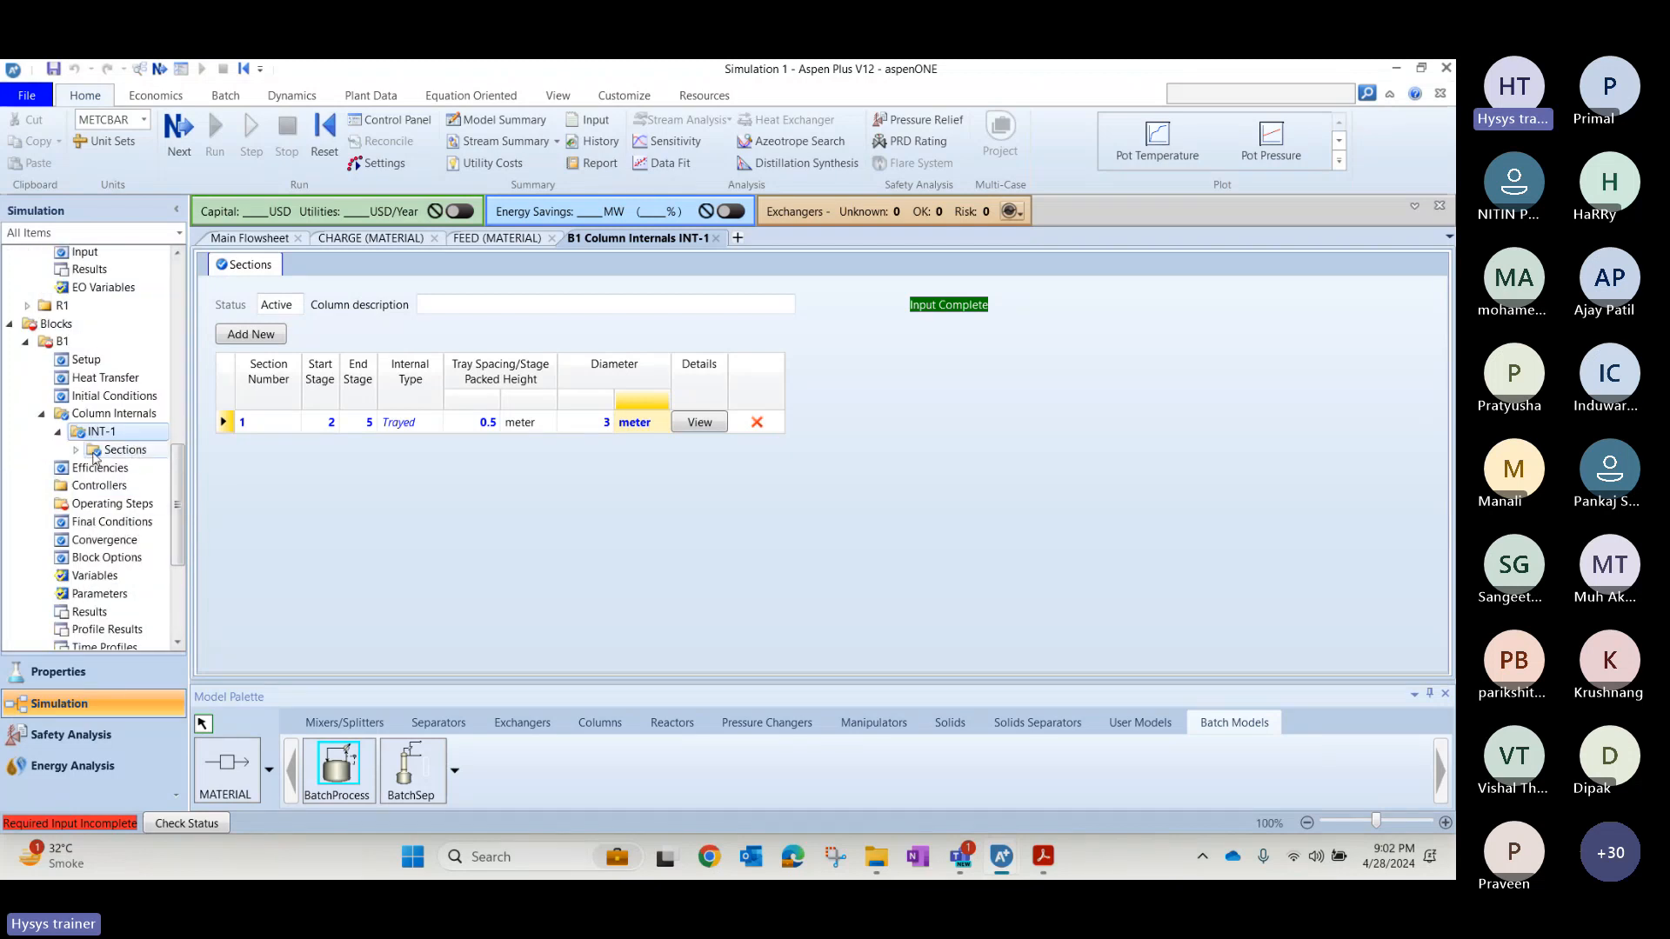
left_click(42, 414)
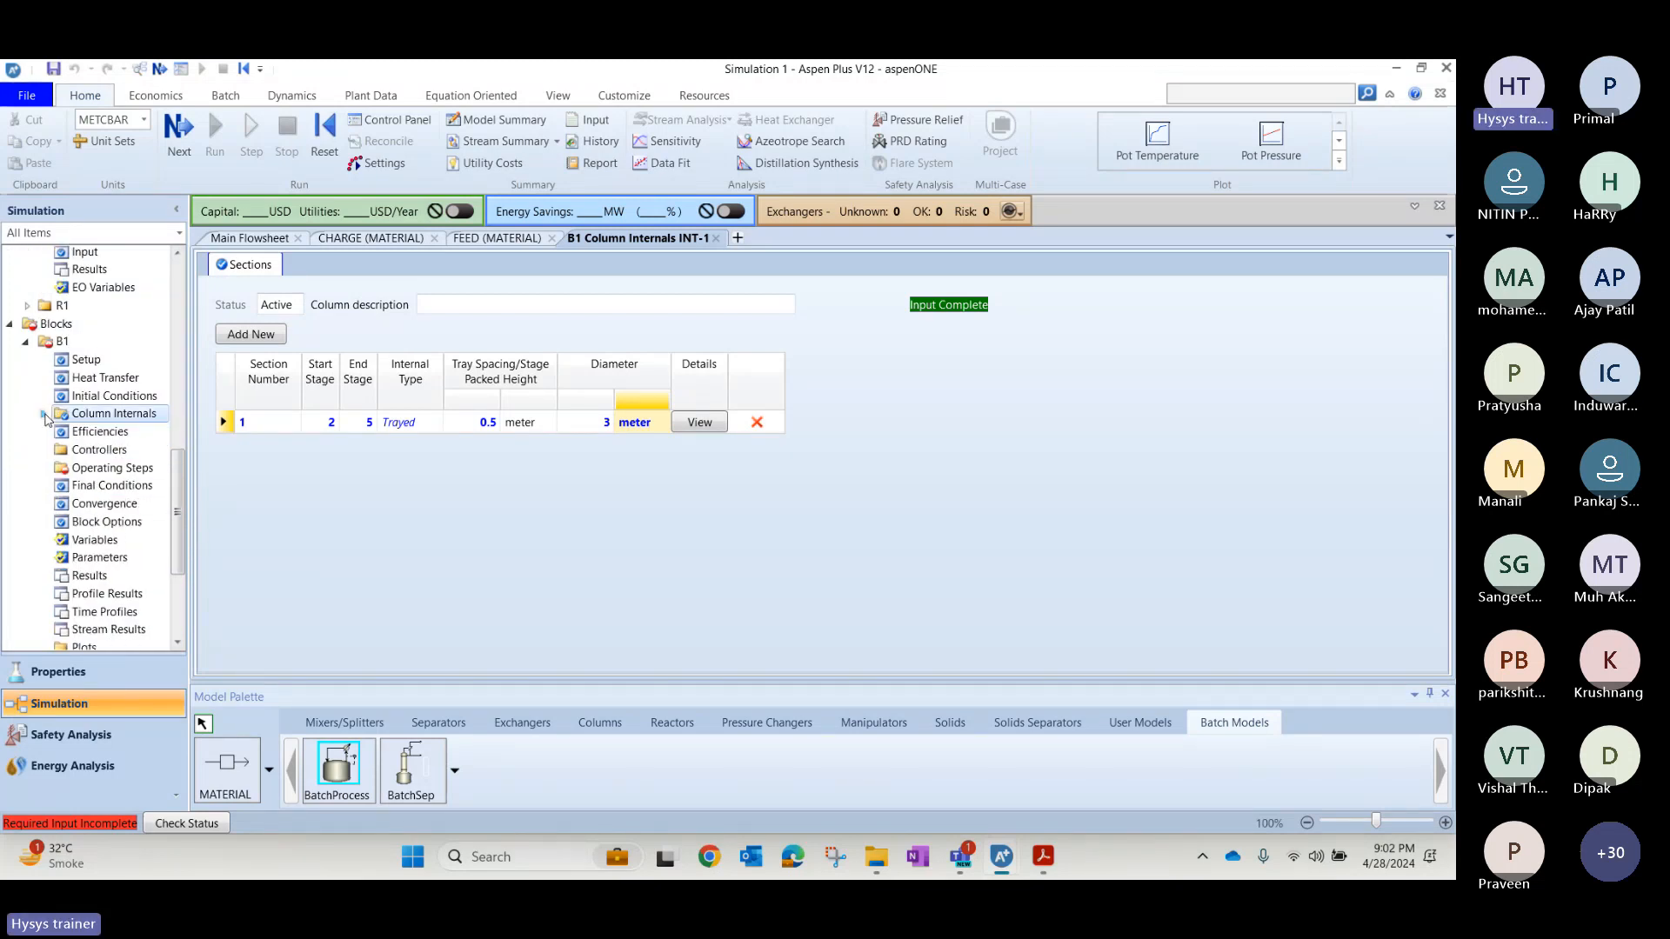
left_click(104, 470)
key("alt+Tab")
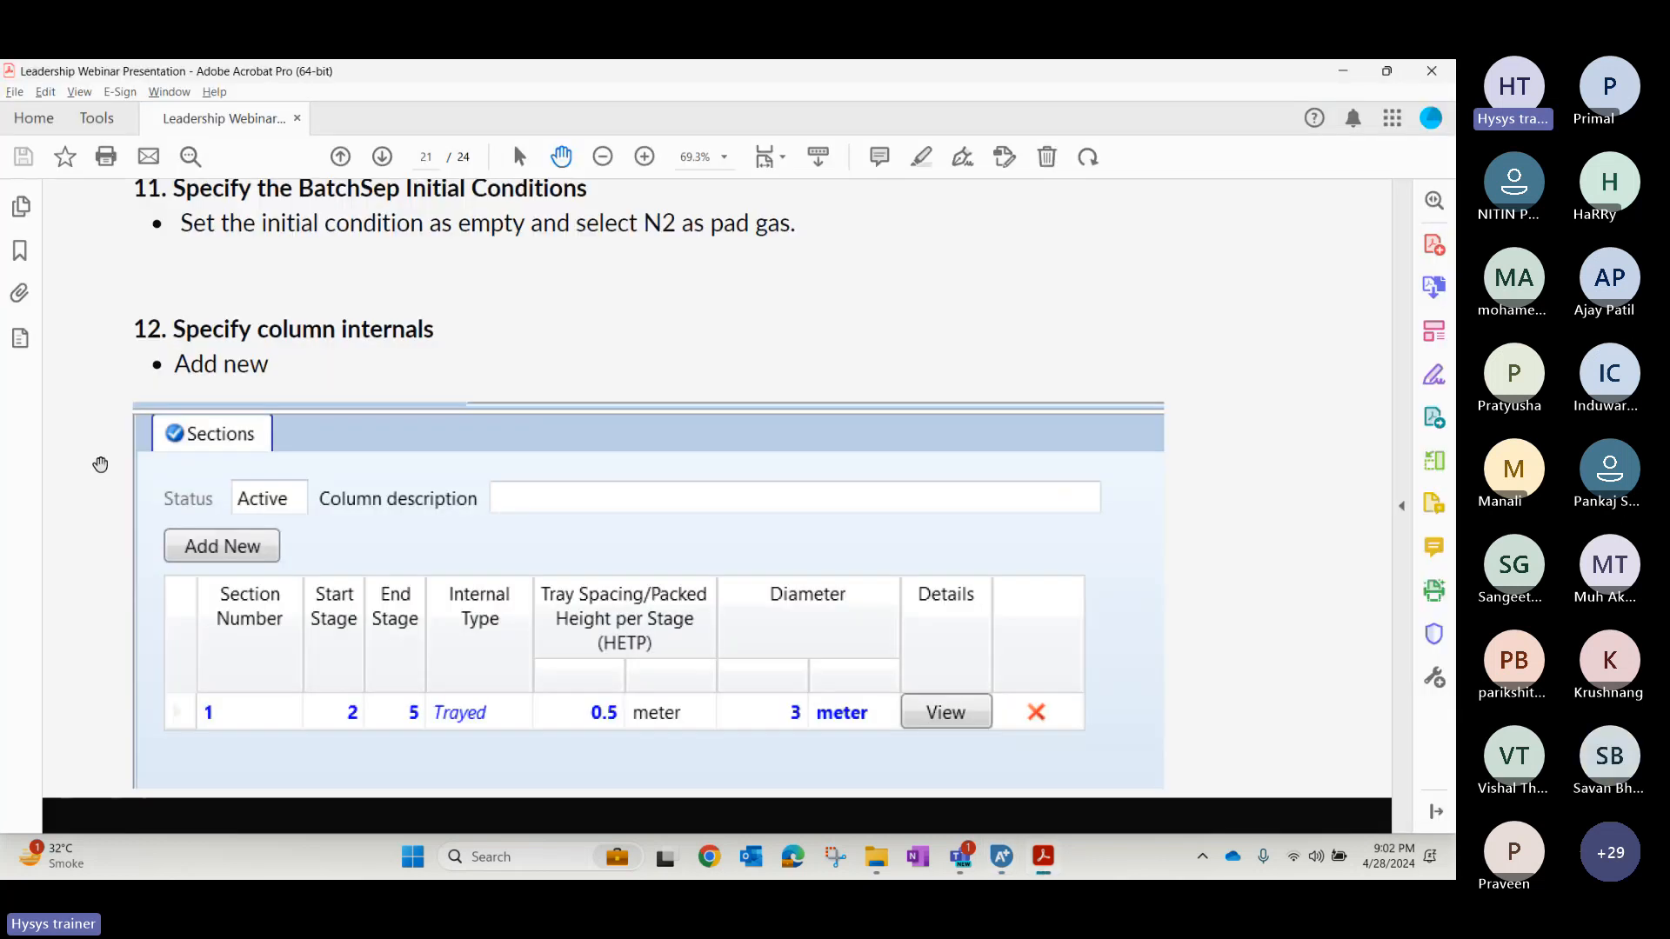
key("Right")
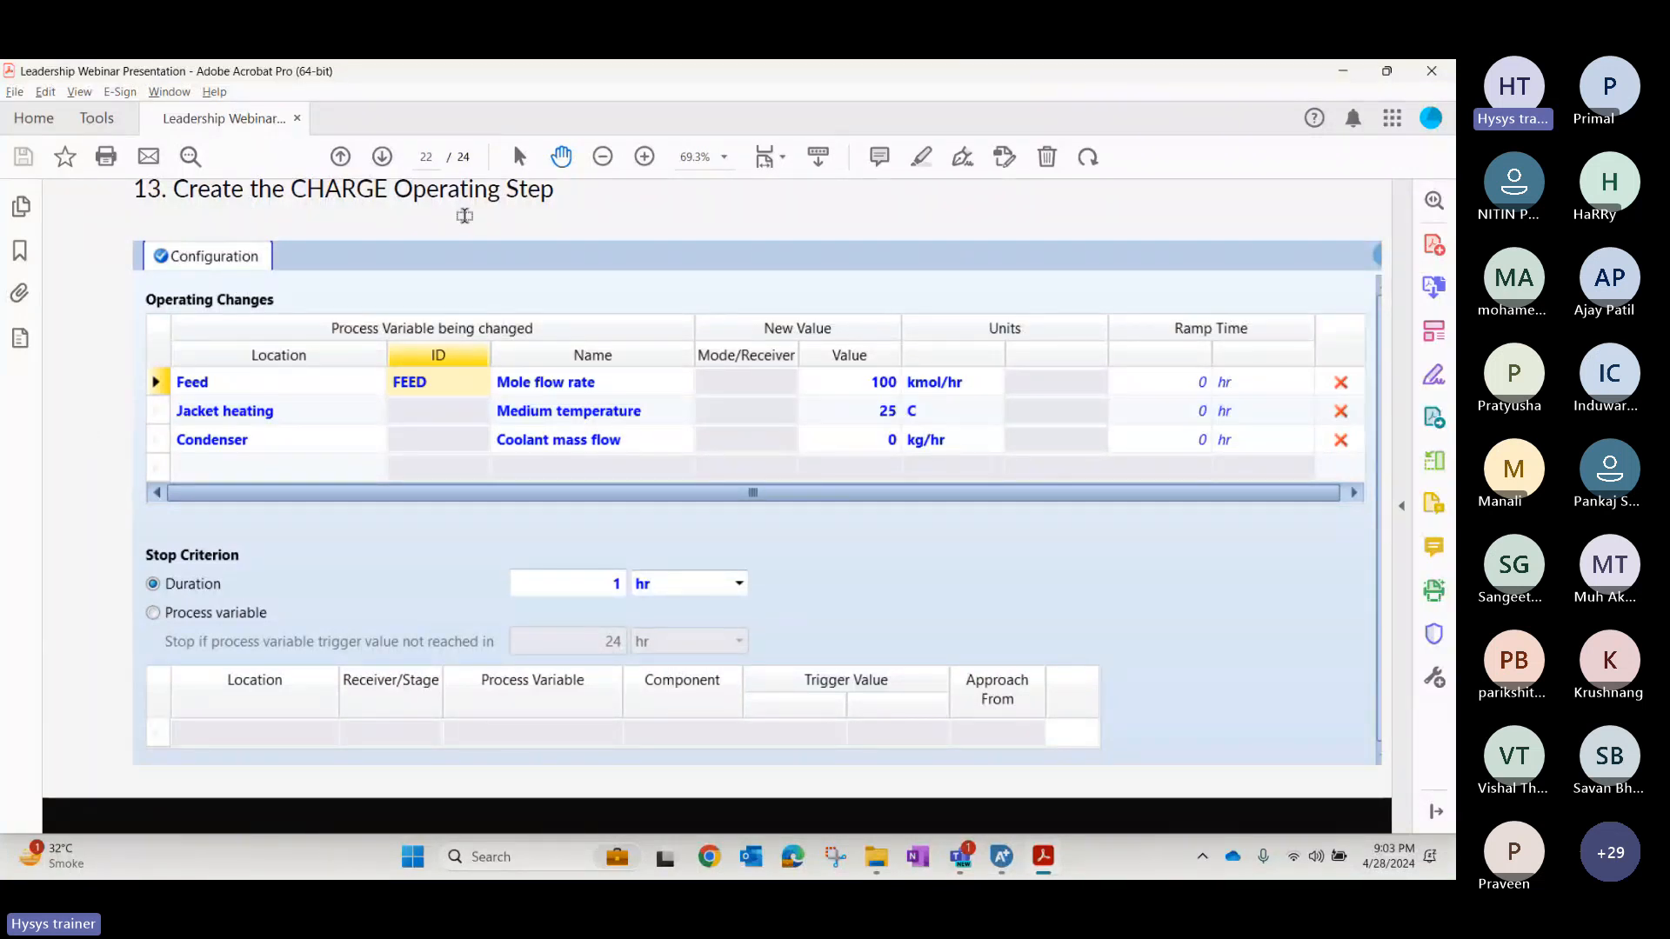
key("alt+Tab")
Add a new operating step to B1 and name it CHARGE.
left_click(244, 307)
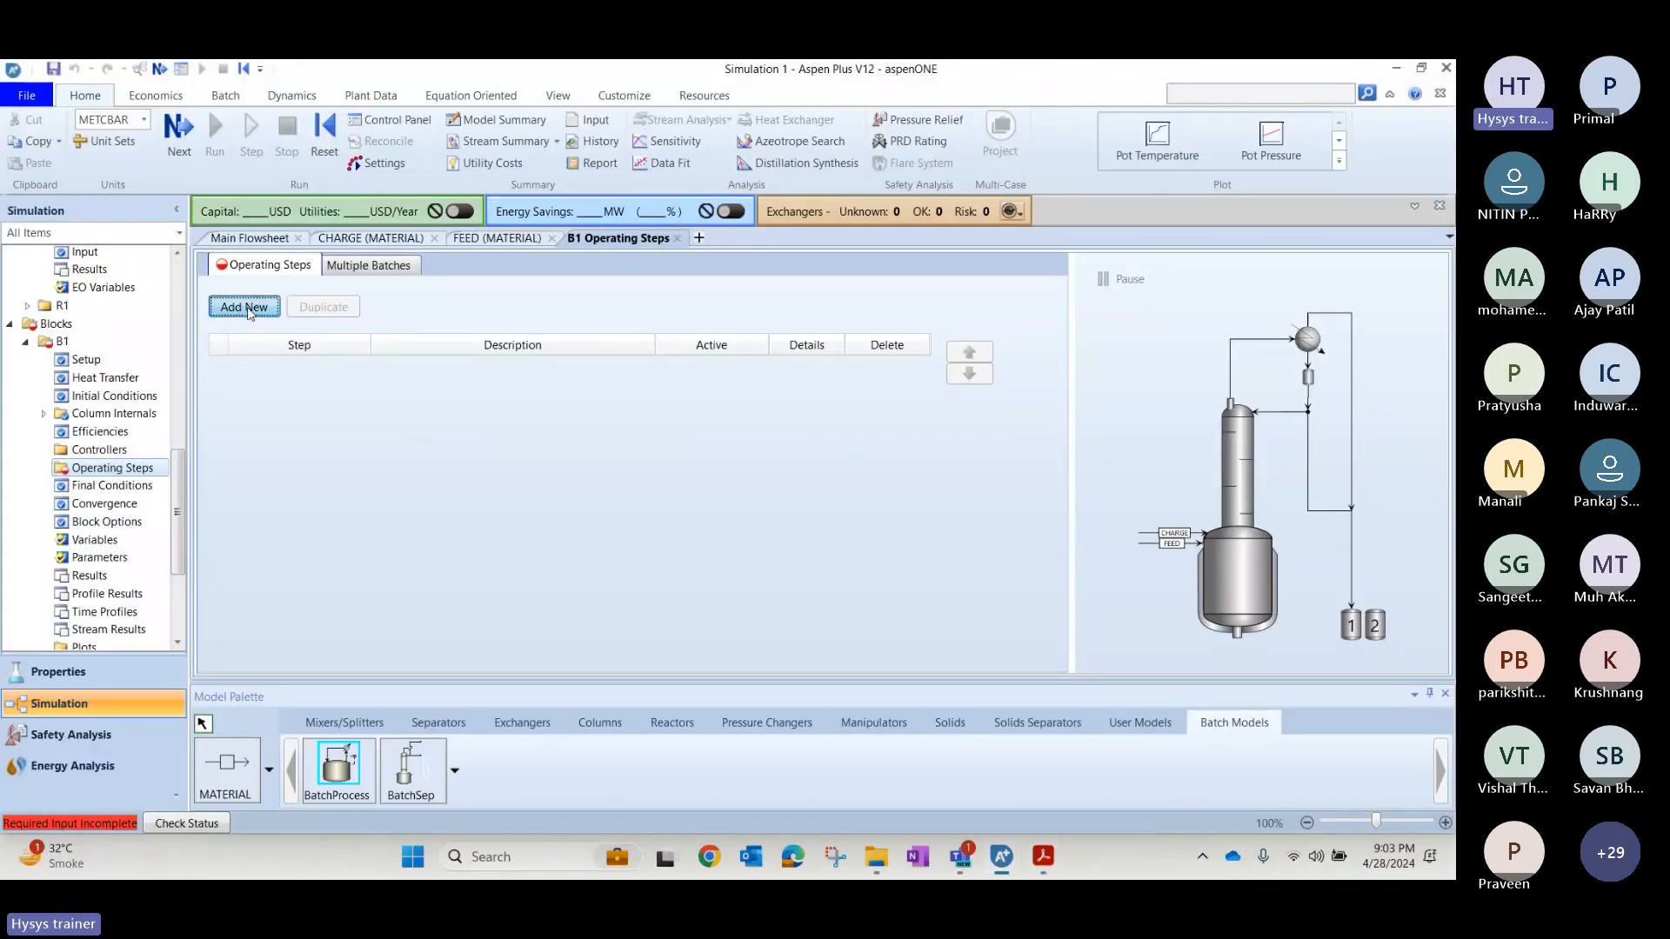
left_click(262, 372)
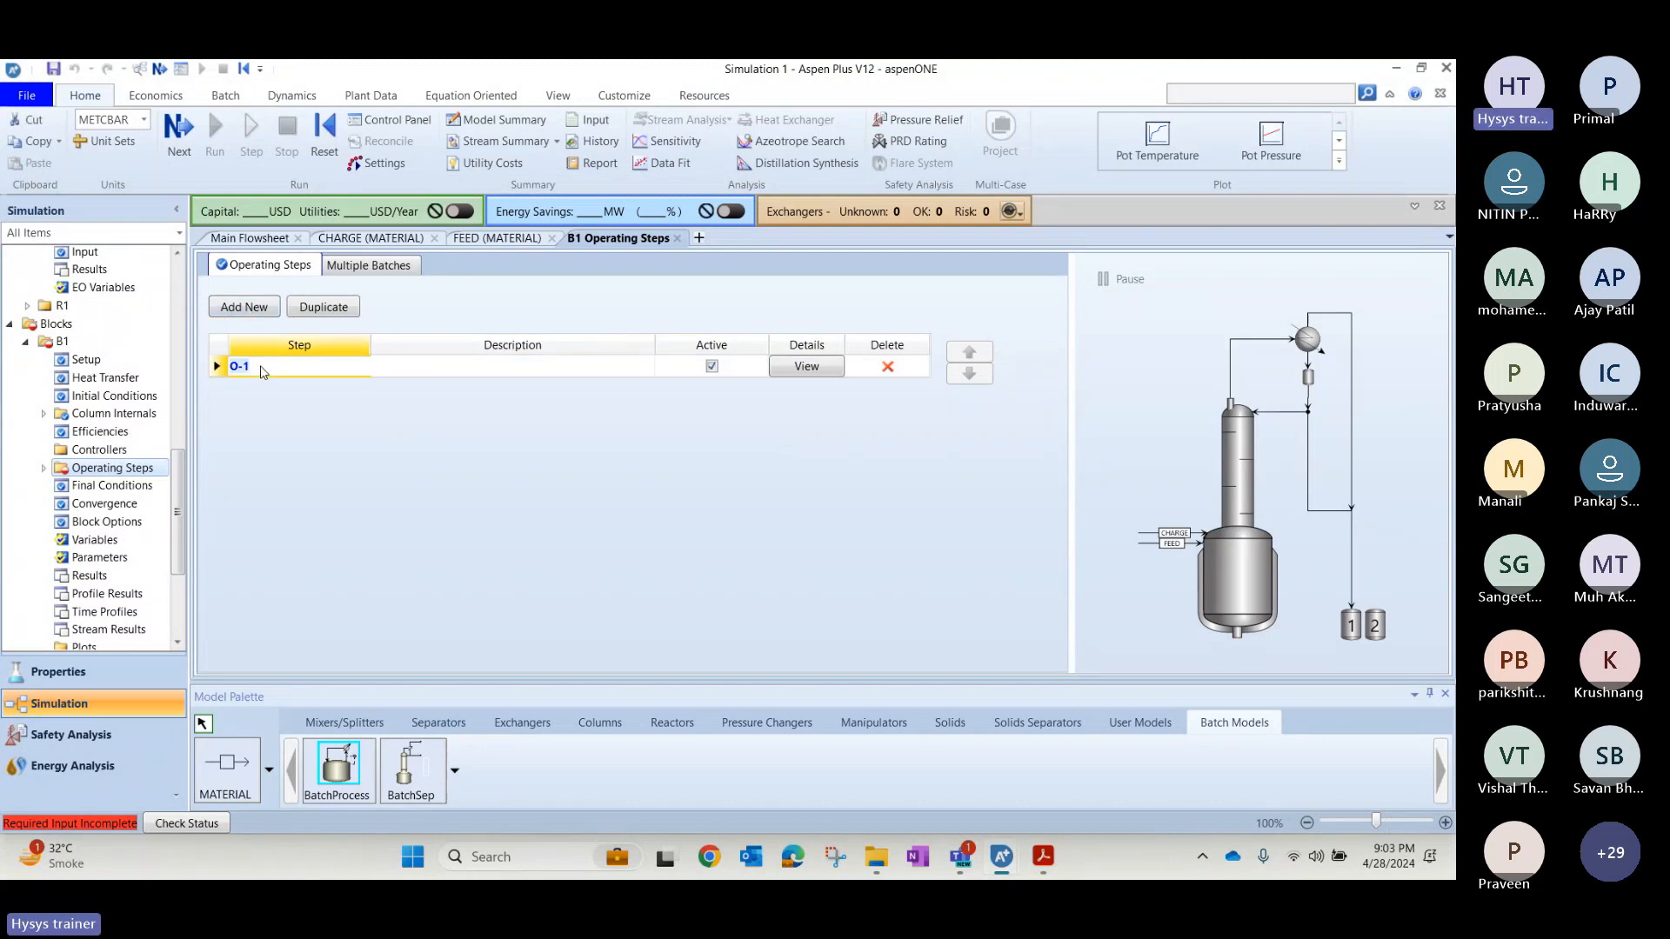
type("CHARGE")
key("Tab")
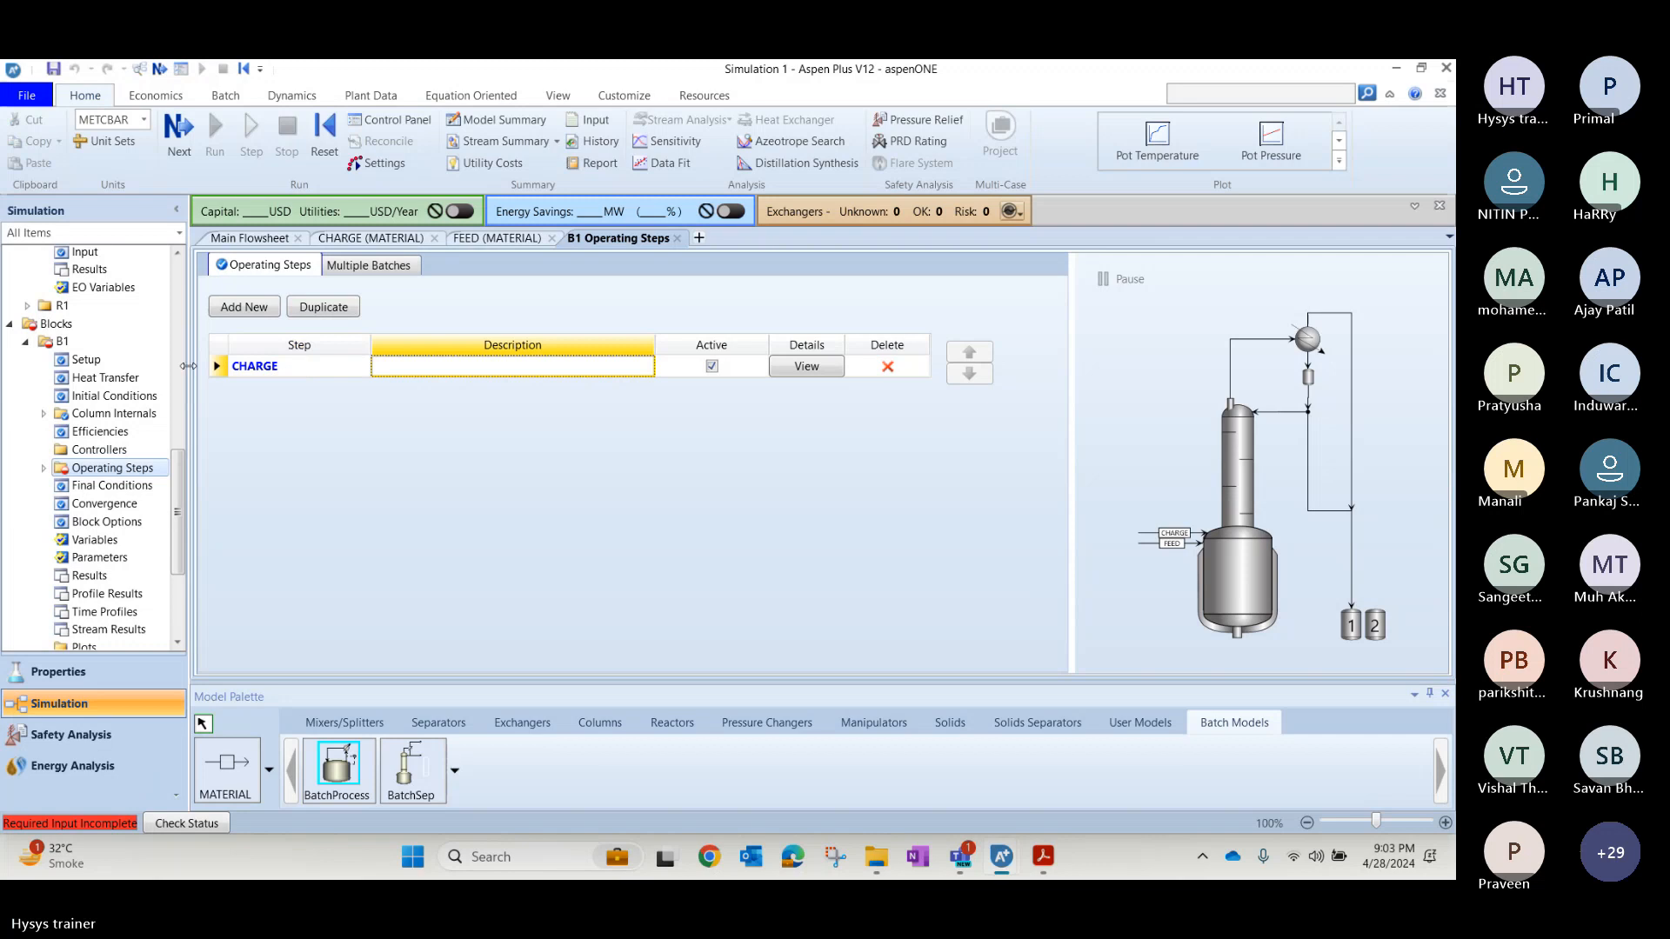
left_click(218, 368)
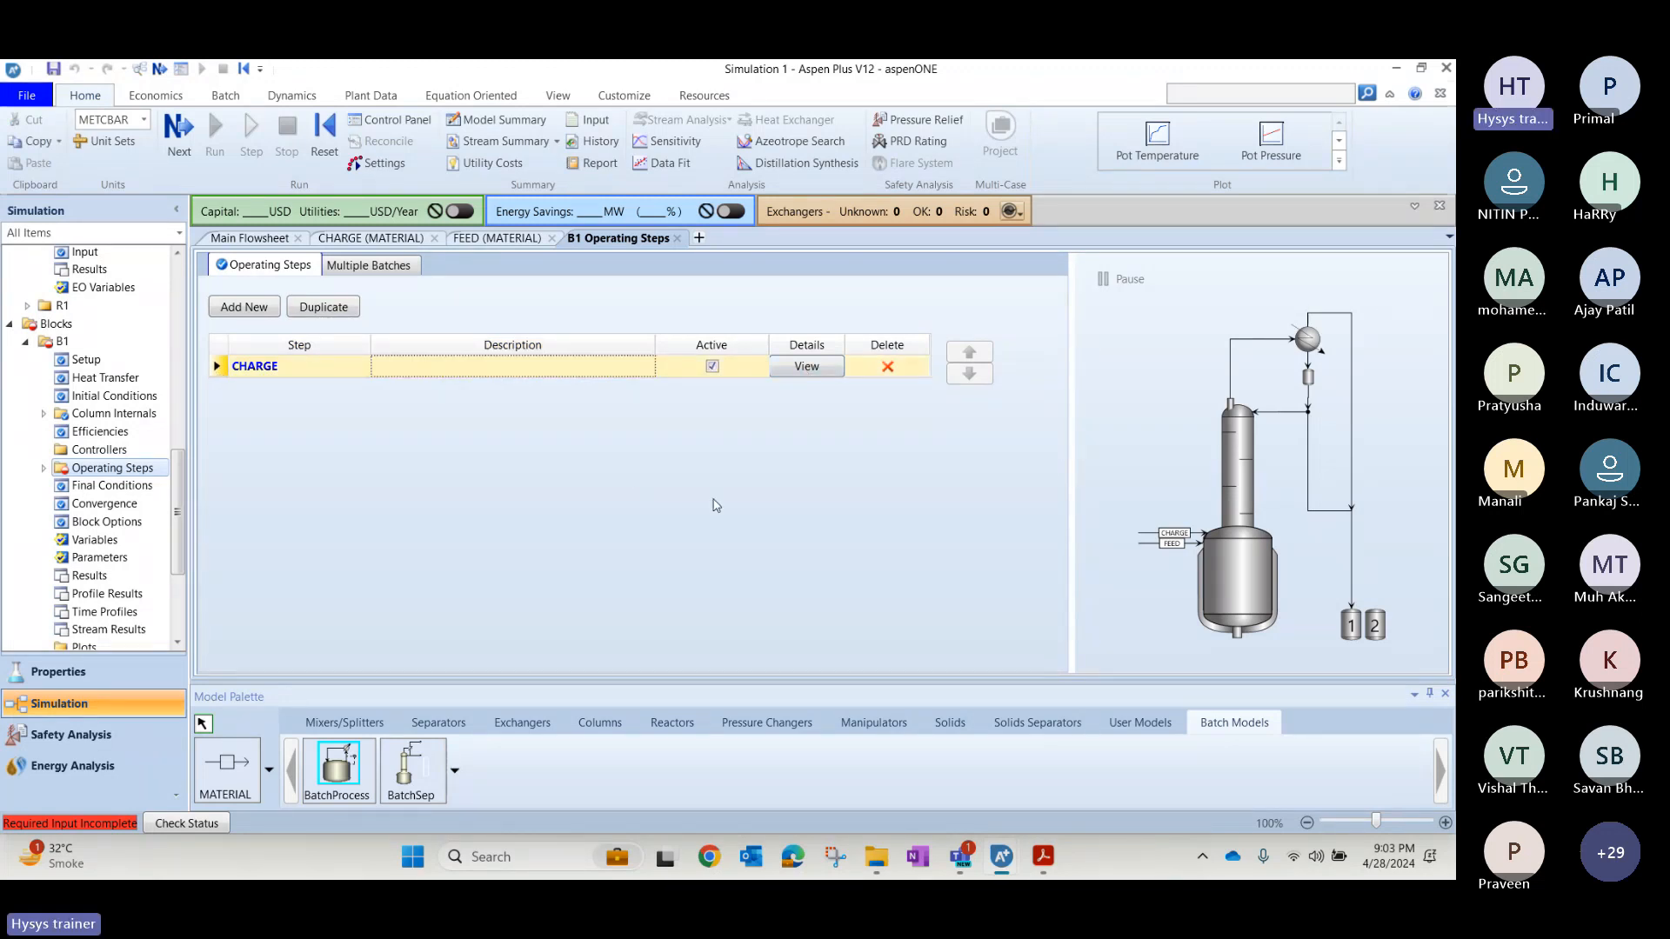
Open the CHARGE step's configuration and compare it with the operating changes on the PDF slide, returning to Simulation 1.
key("alt+Tab")
key("alt+Tab")
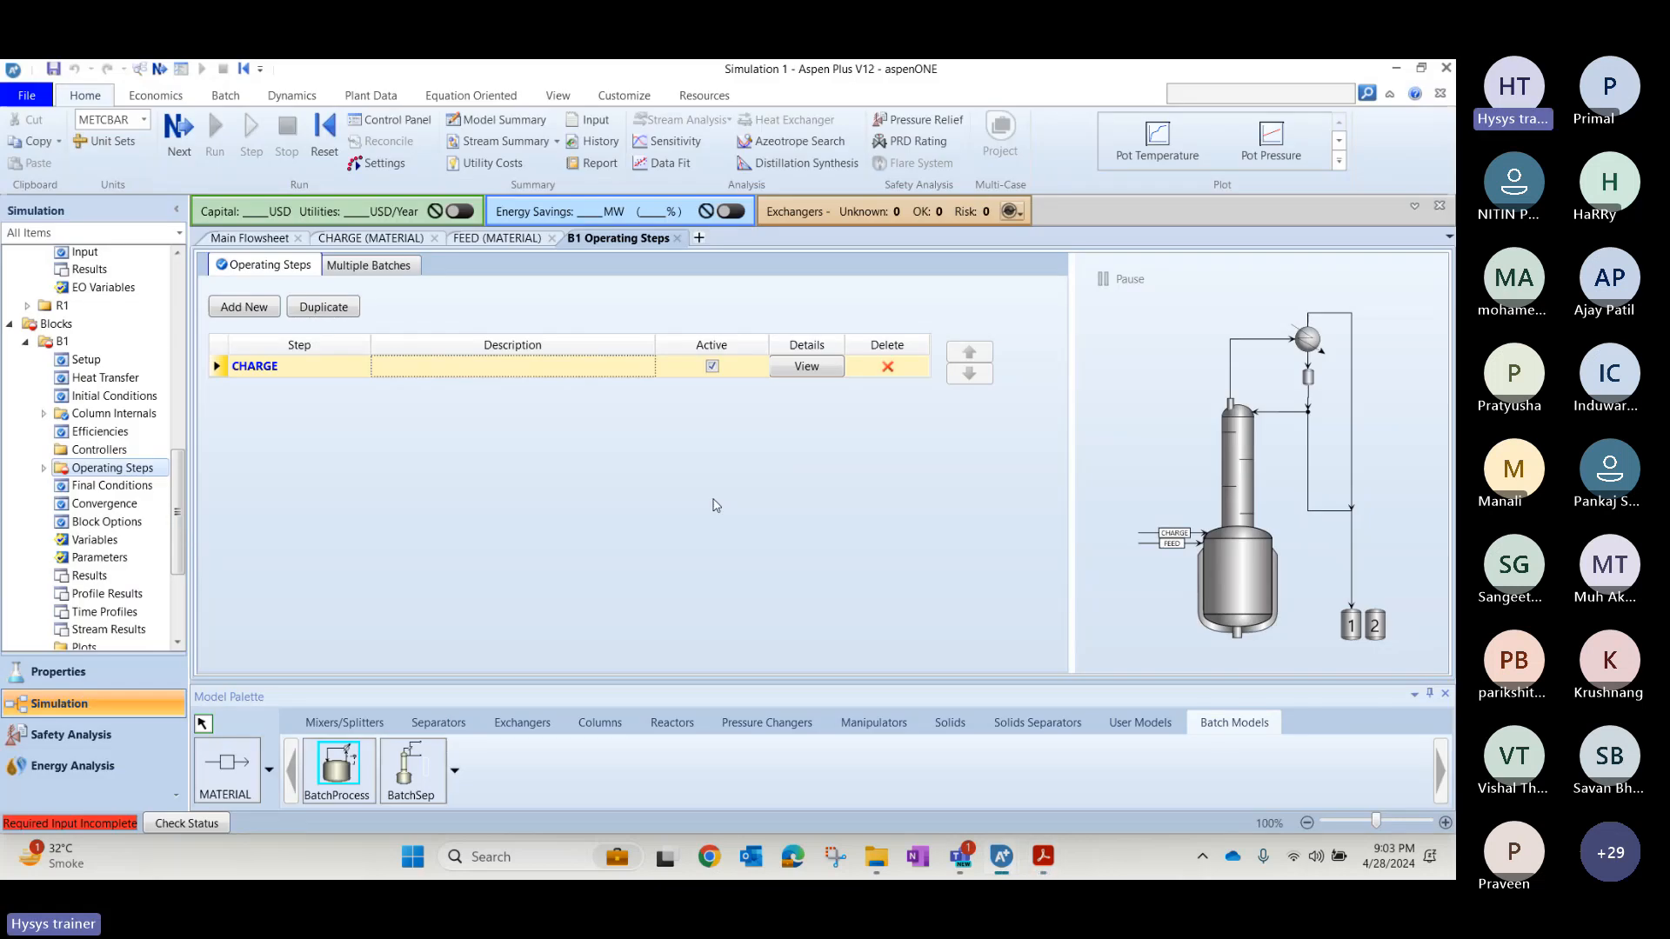
left_click(806, 368)
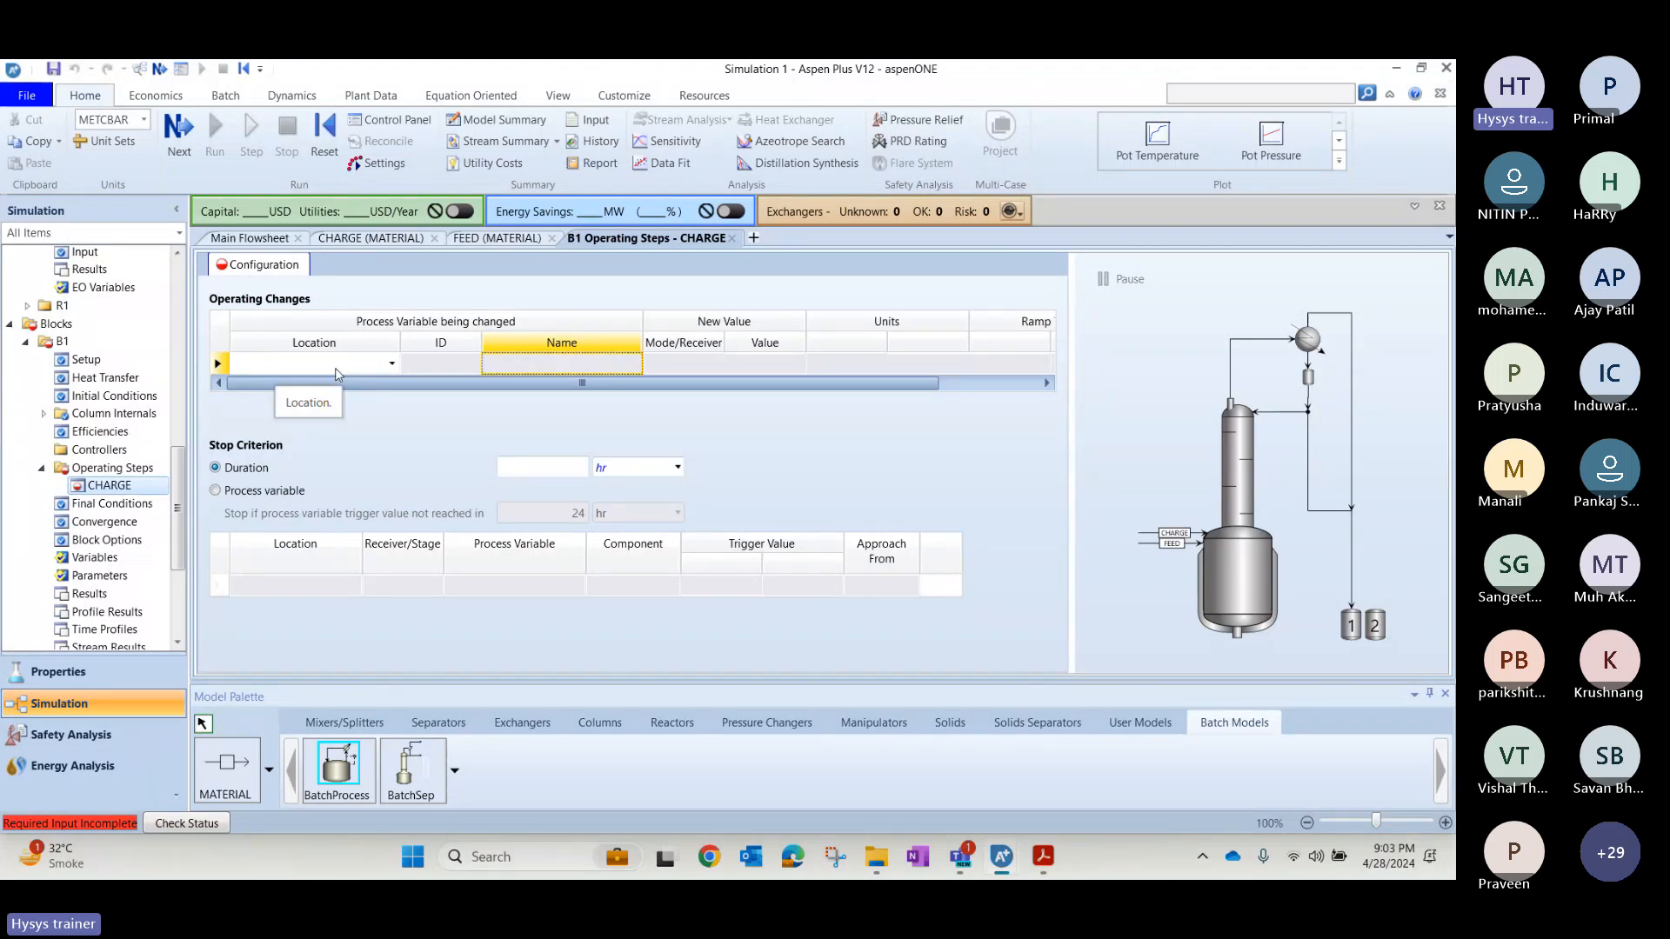
key("alt+Tab")
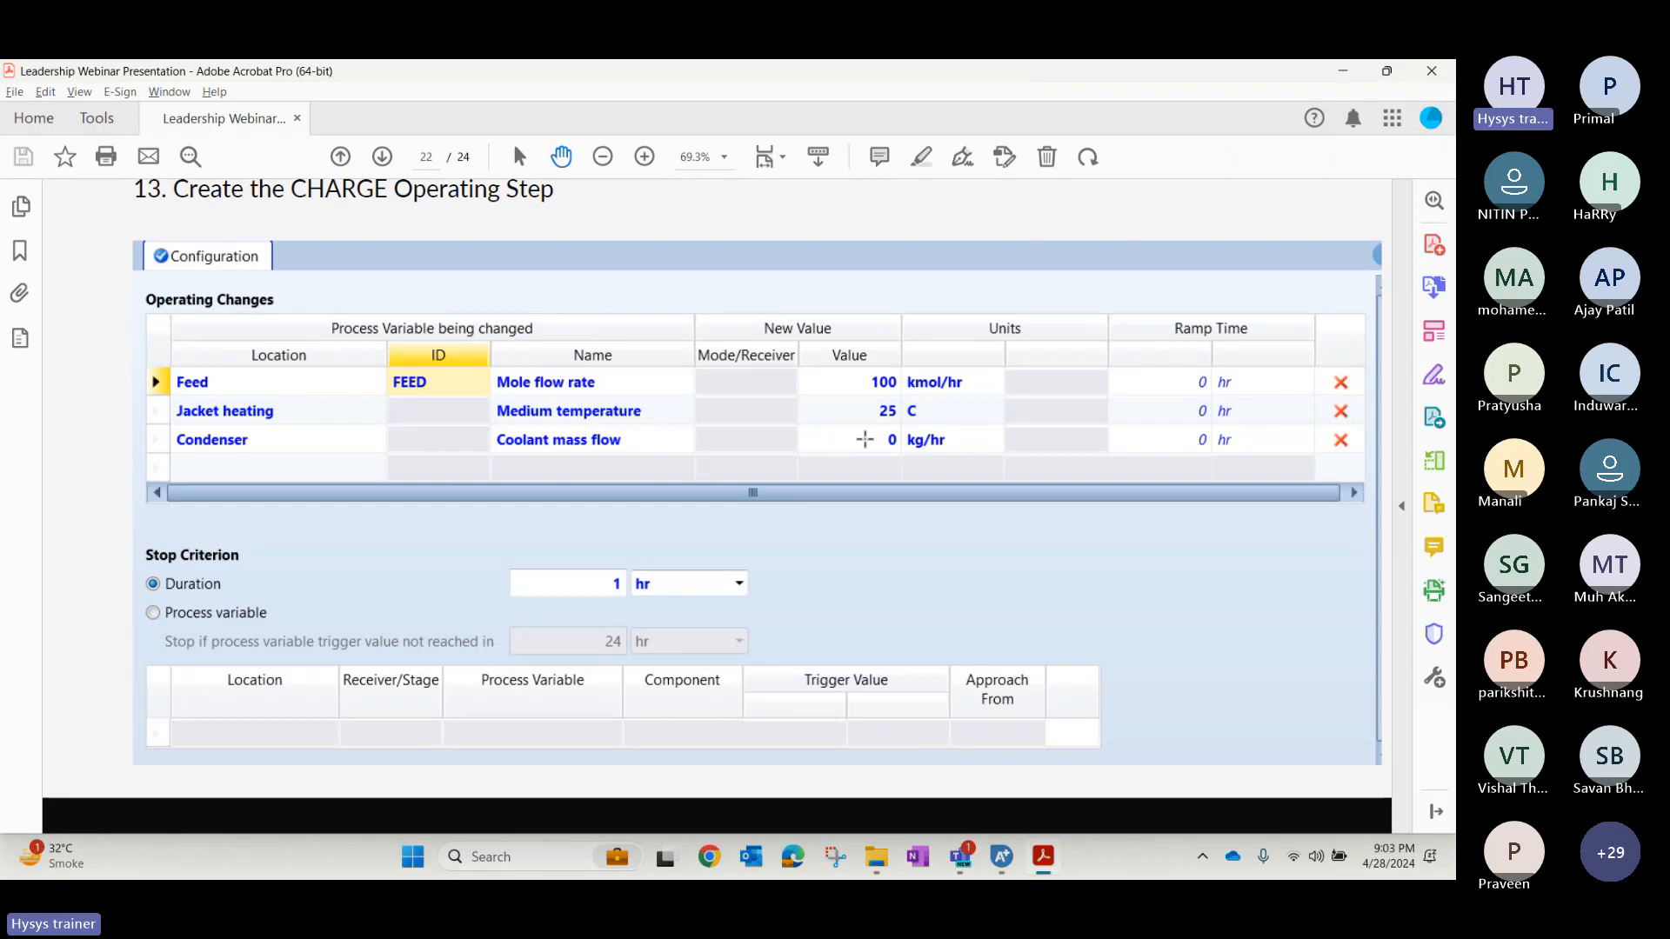
key("alt+Tab")
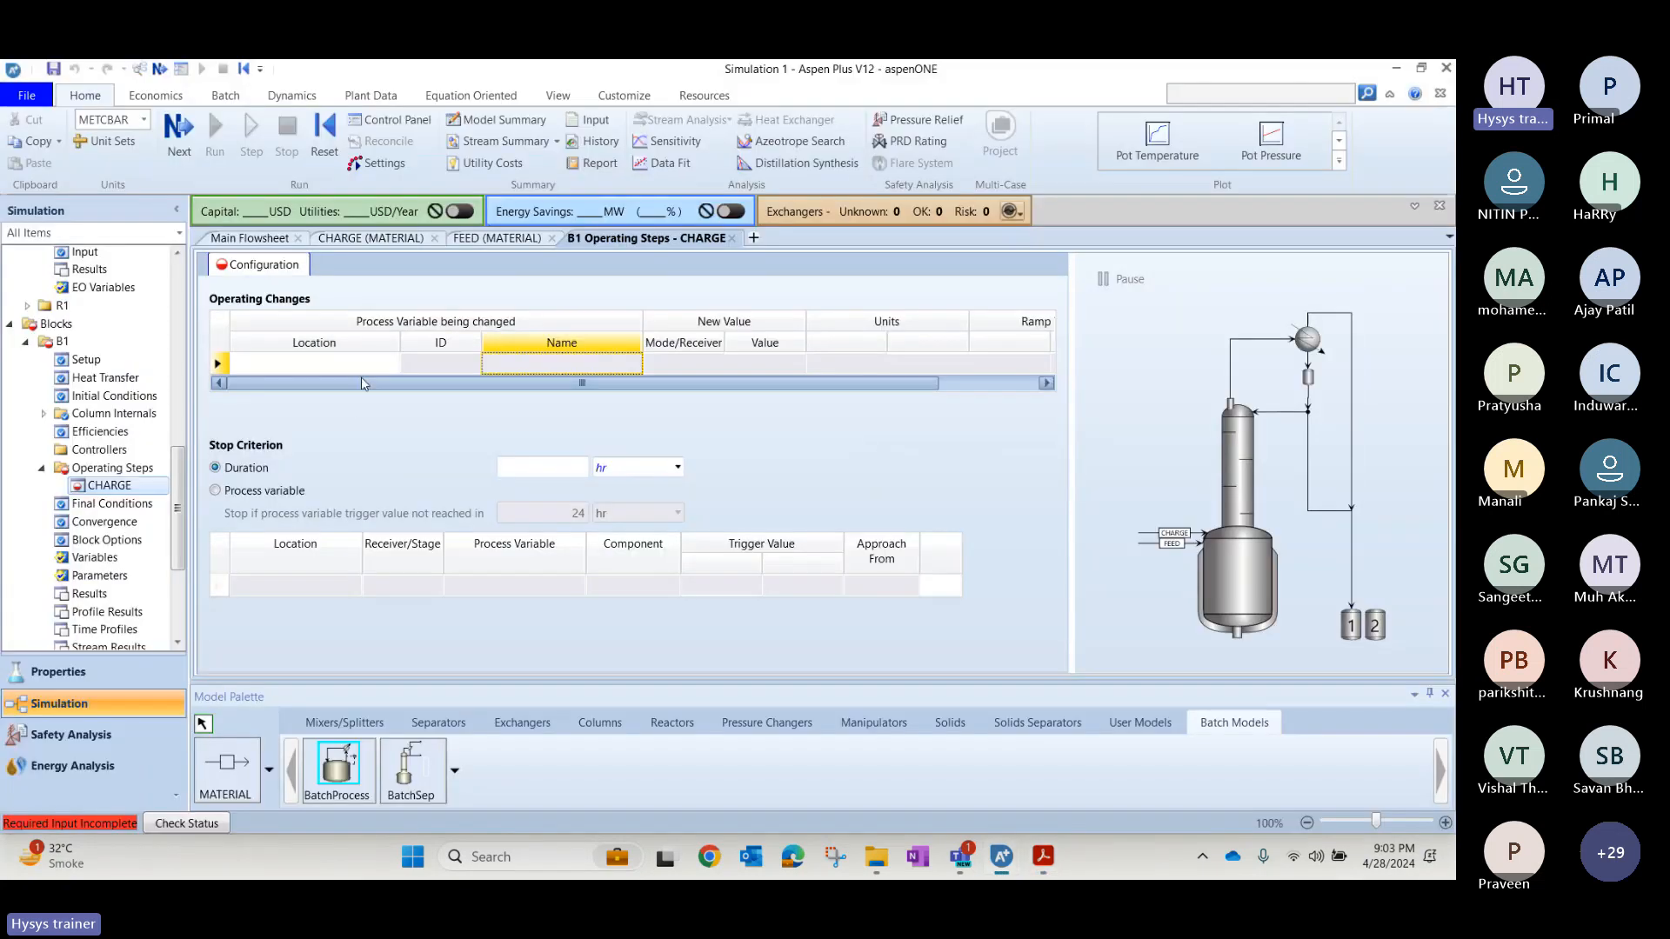
Add an operating change to the CHARGE step with location Feed and ID FEED.
left_click(374, 364)
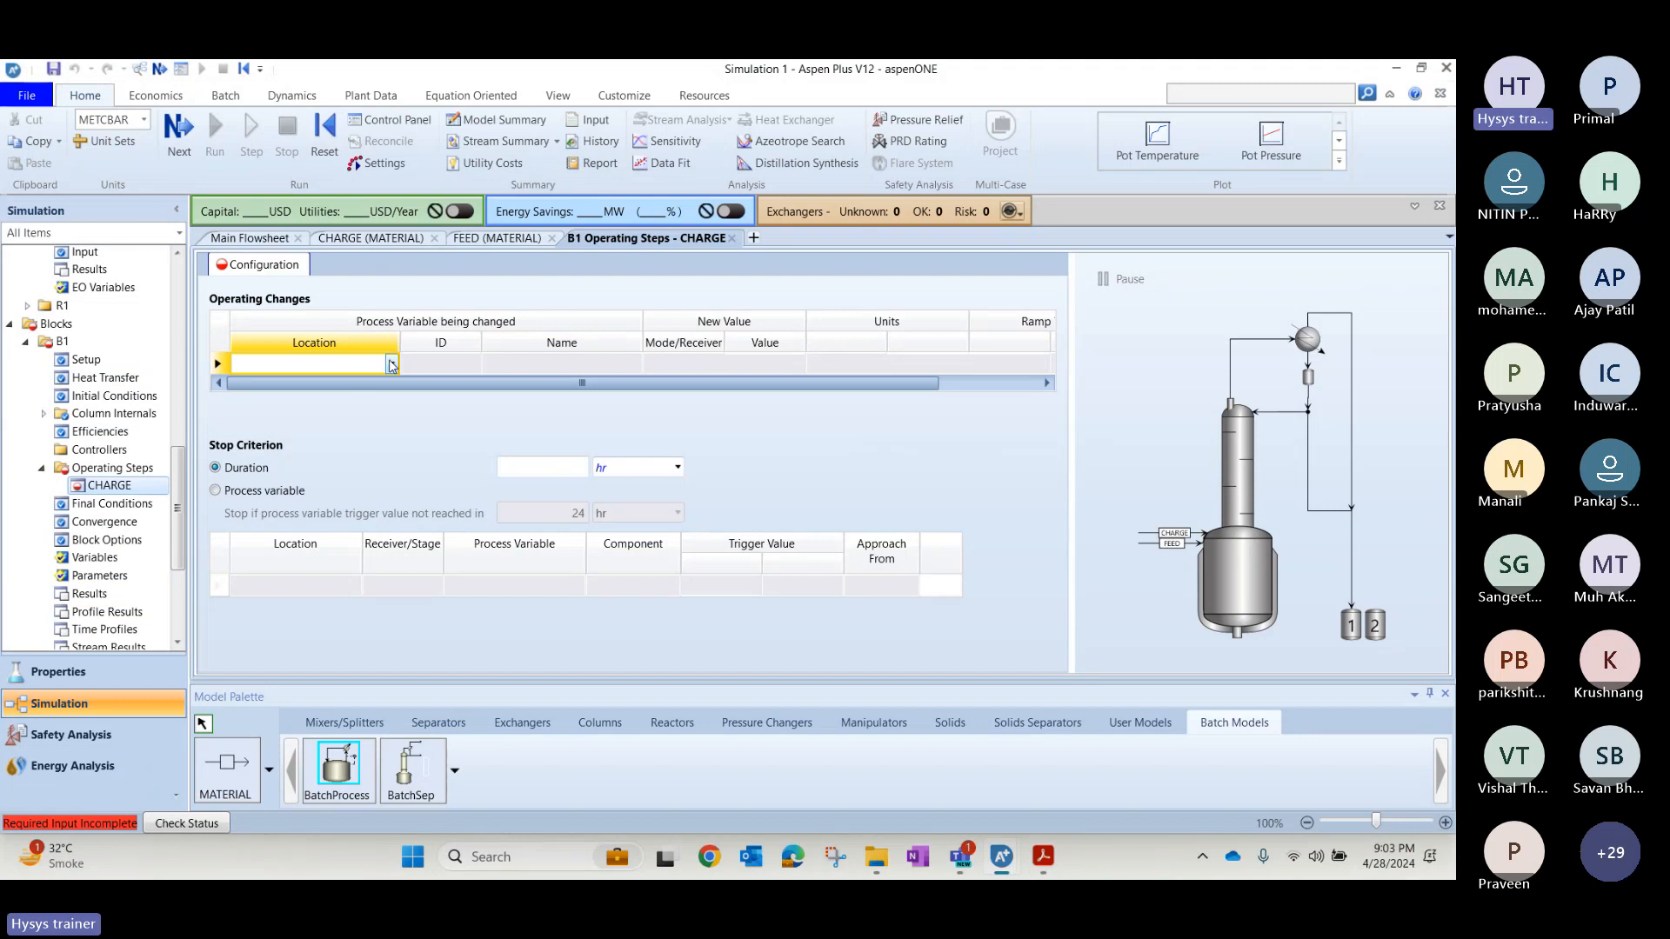
left_click(389, 367)
left_click(387, 384)
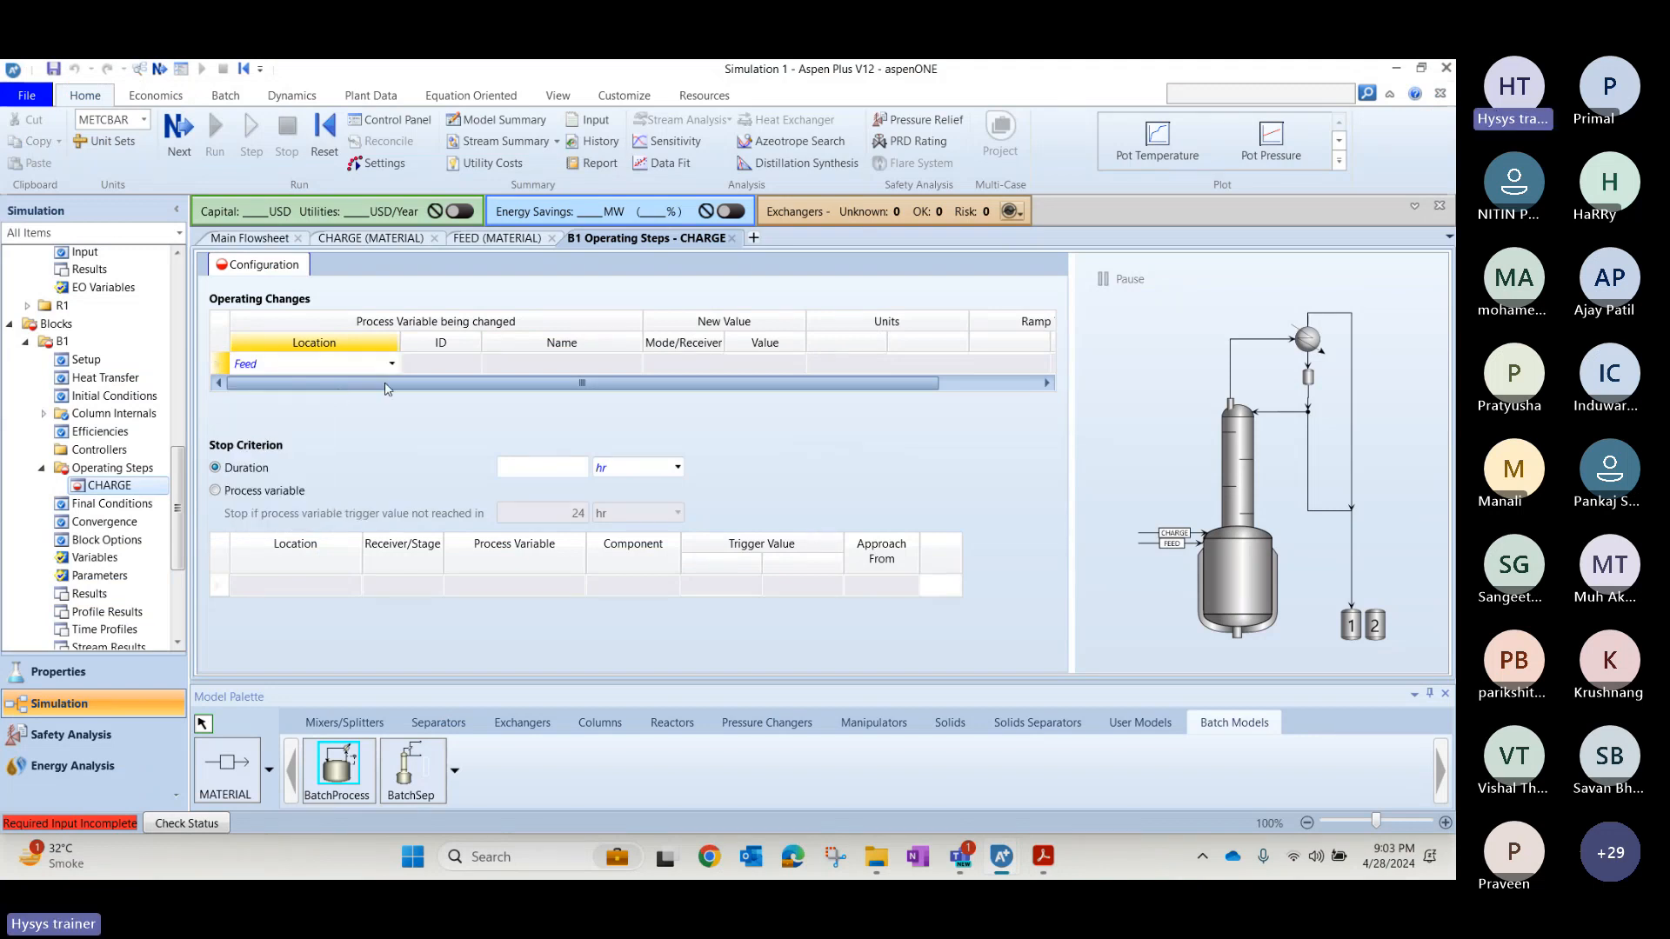
left_click(439, 364)
left_click(472, 364)
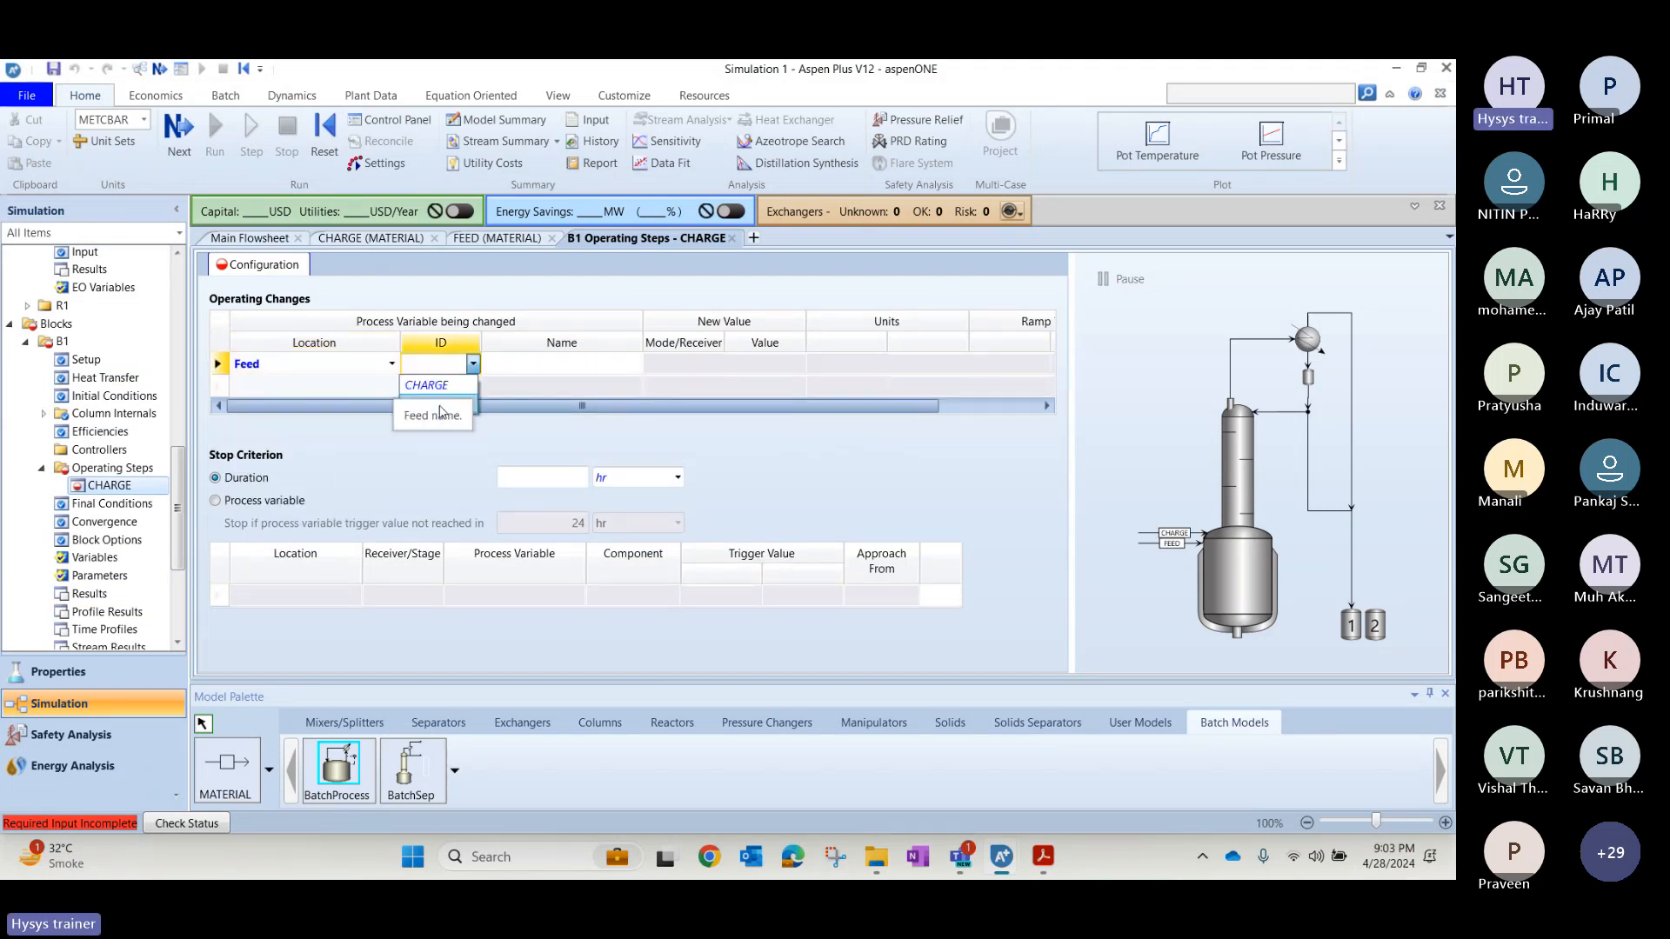
left_click(440, 405)
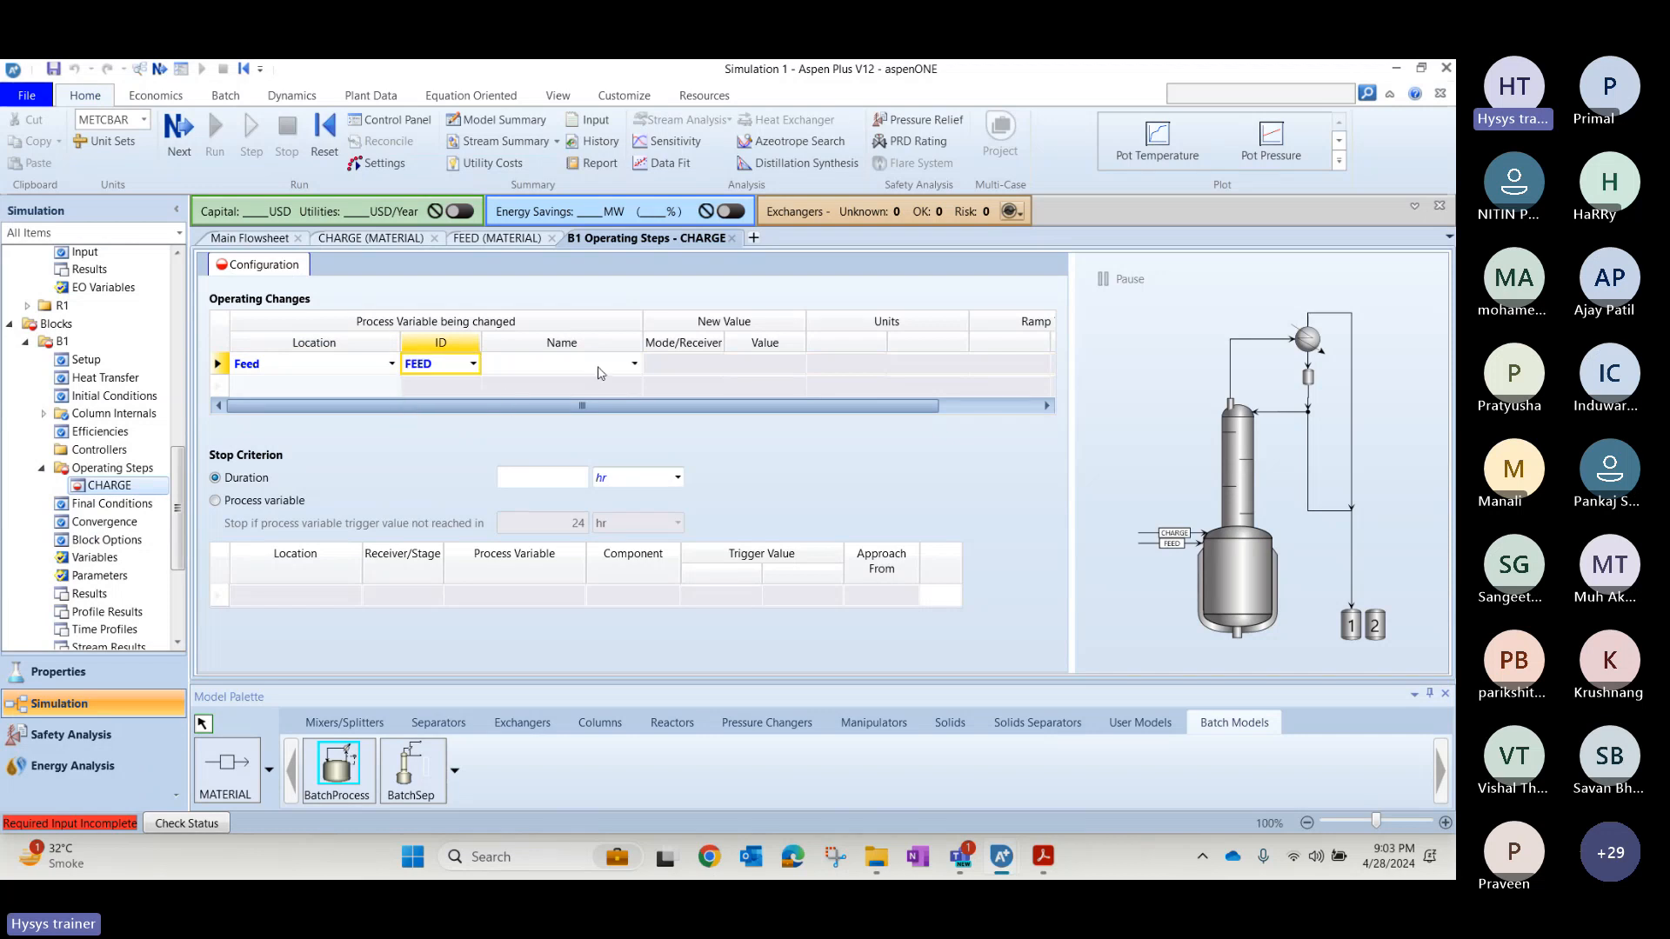
Check the slide's feed variable and choose Mole flow rate as the process variable changed for FEED.
left_click(598, 373)
key("alt+Tab")
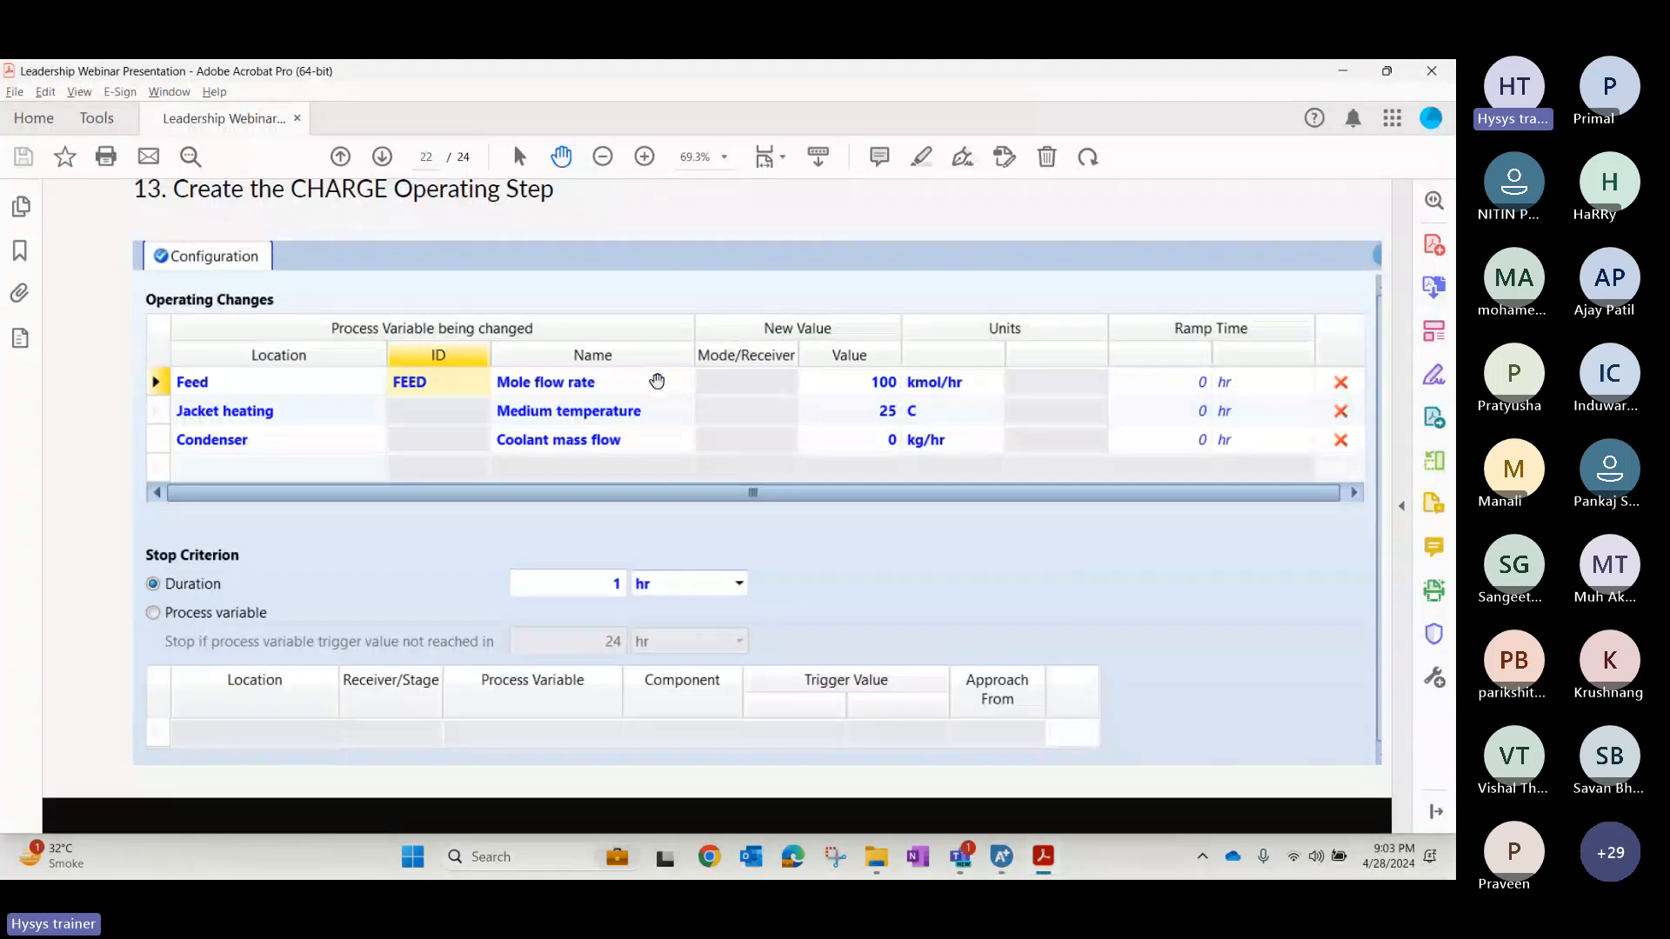
key("alt+Tab")
left_click(634, 364)
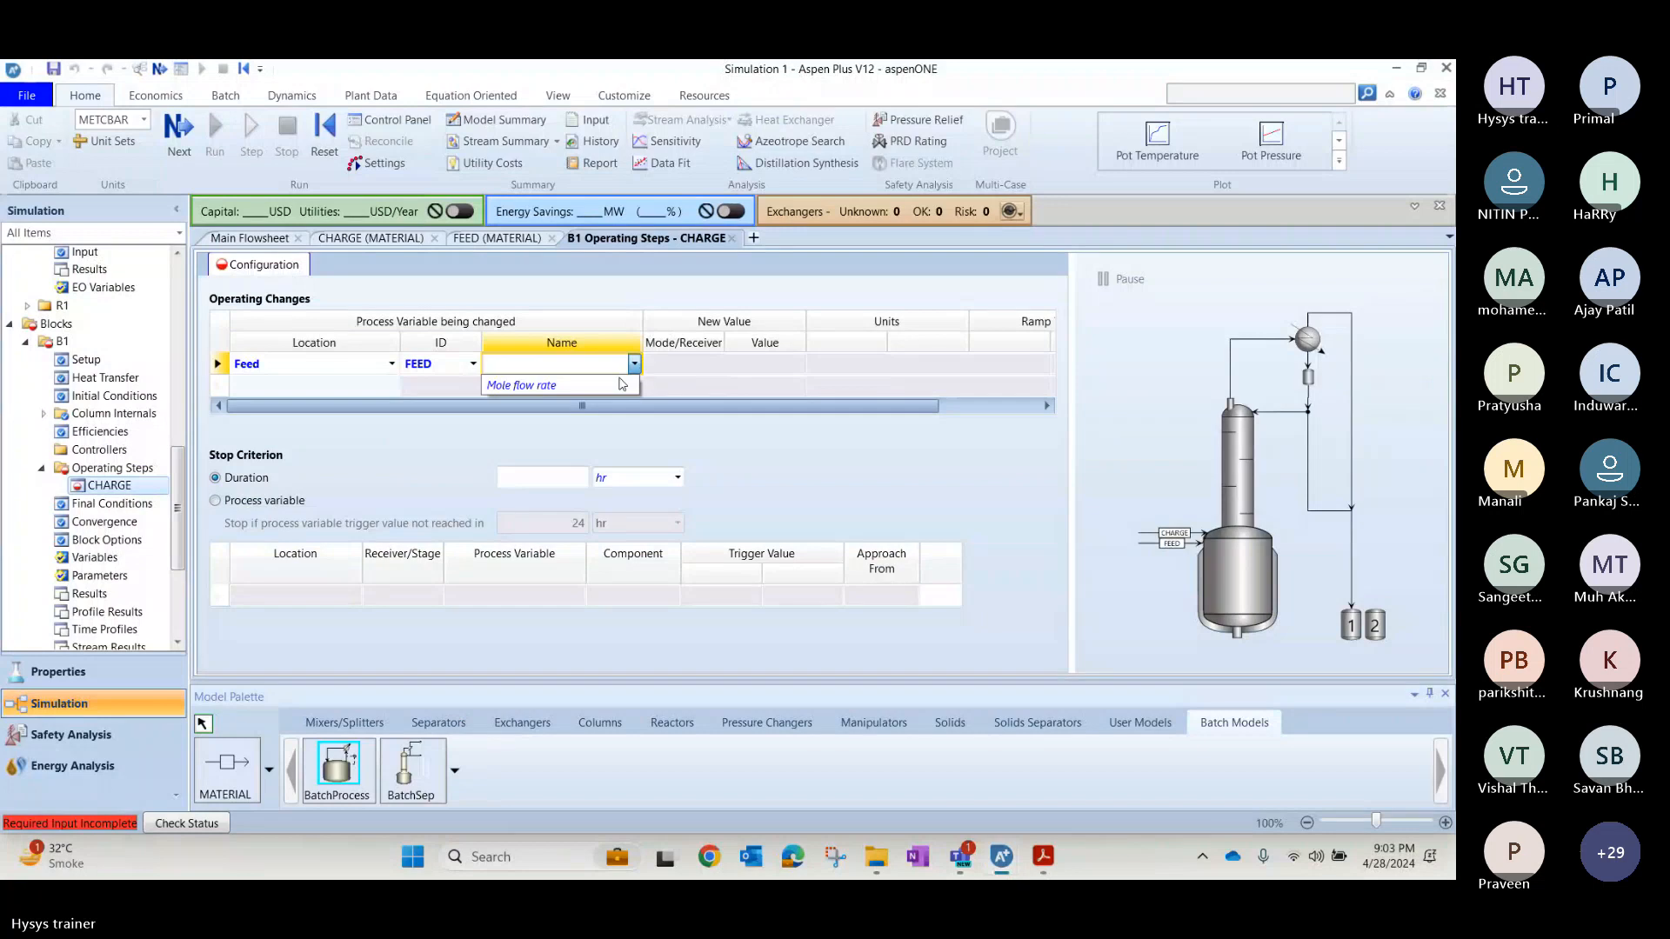
left_click(522, 386)
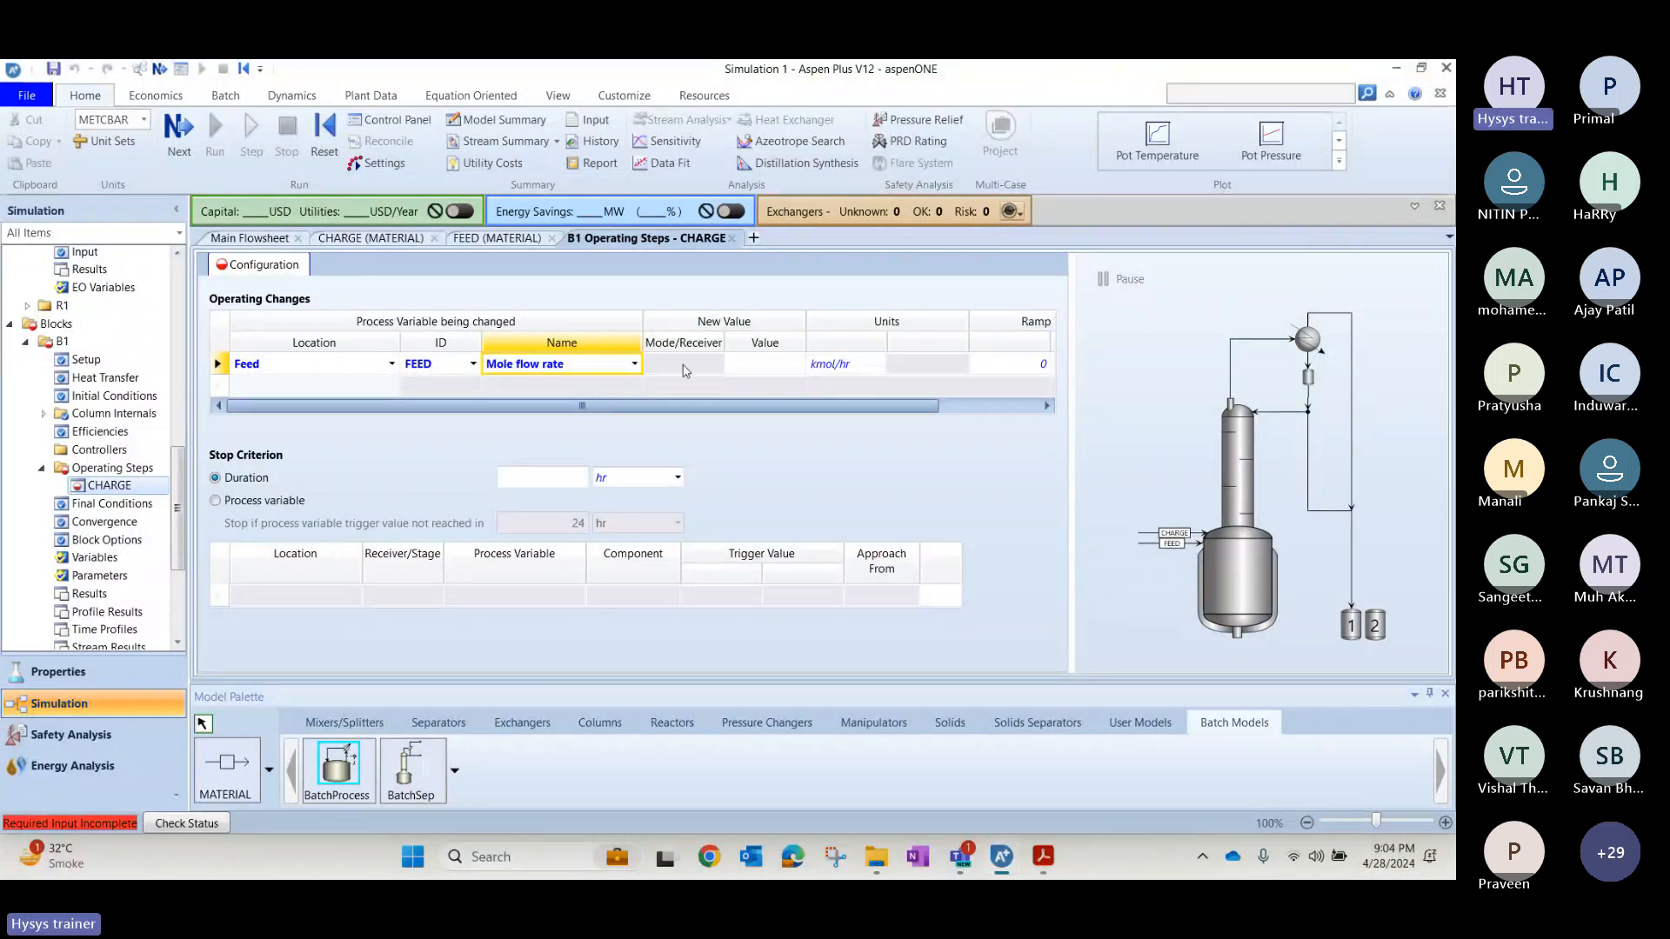
Check the slide's feed value and set the FEED mole flow rate change in the CHARGE step to 100 kmol/hr.
left_click(763, 363)
key("alt+Tab")
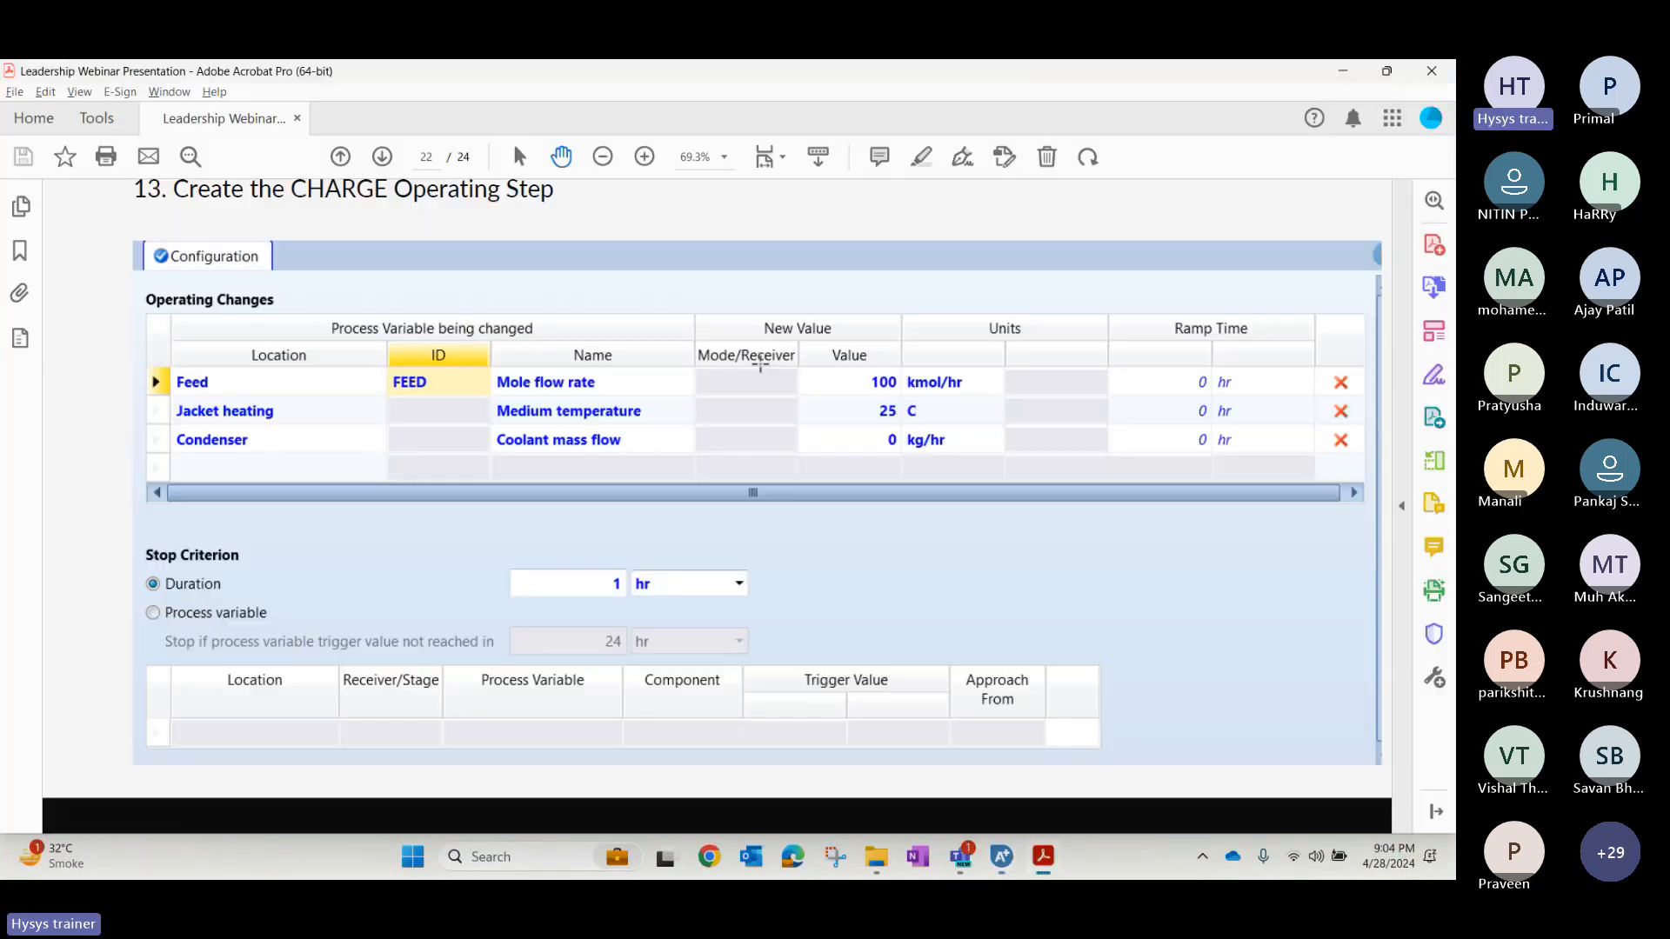
key("alt+Tab")
type("100")
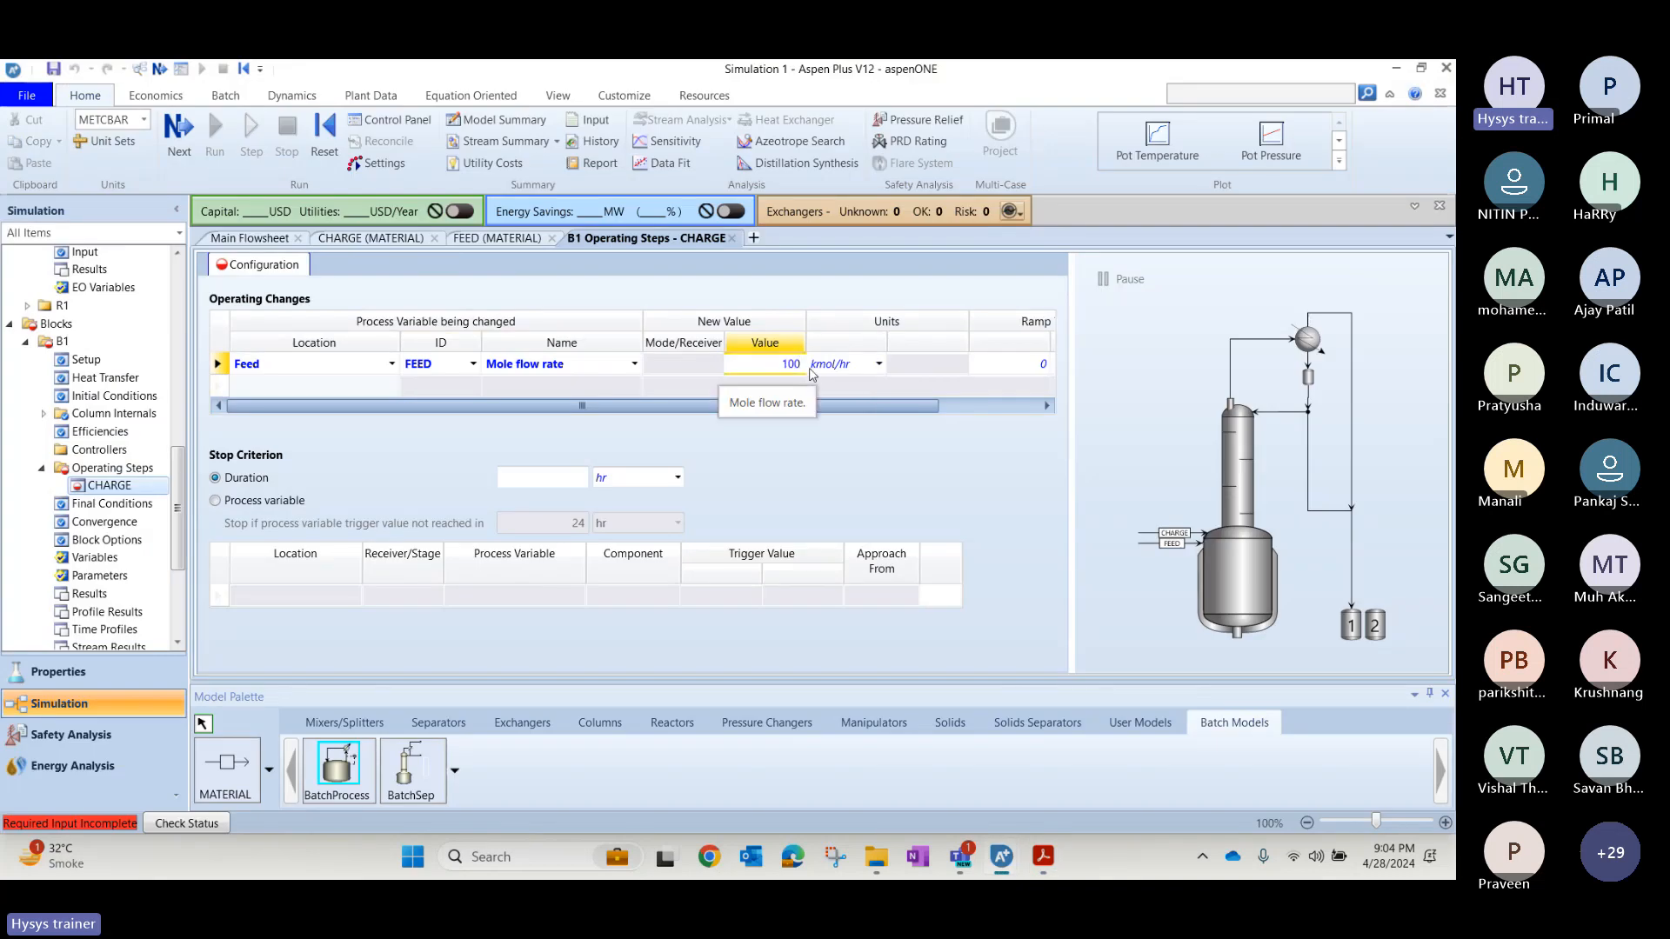
key("Return")
Add a Jacket heating operating change to the CHARGE step with Medium temperature set to 25 C.
left_click(391, 388)
left_click(289, 472)
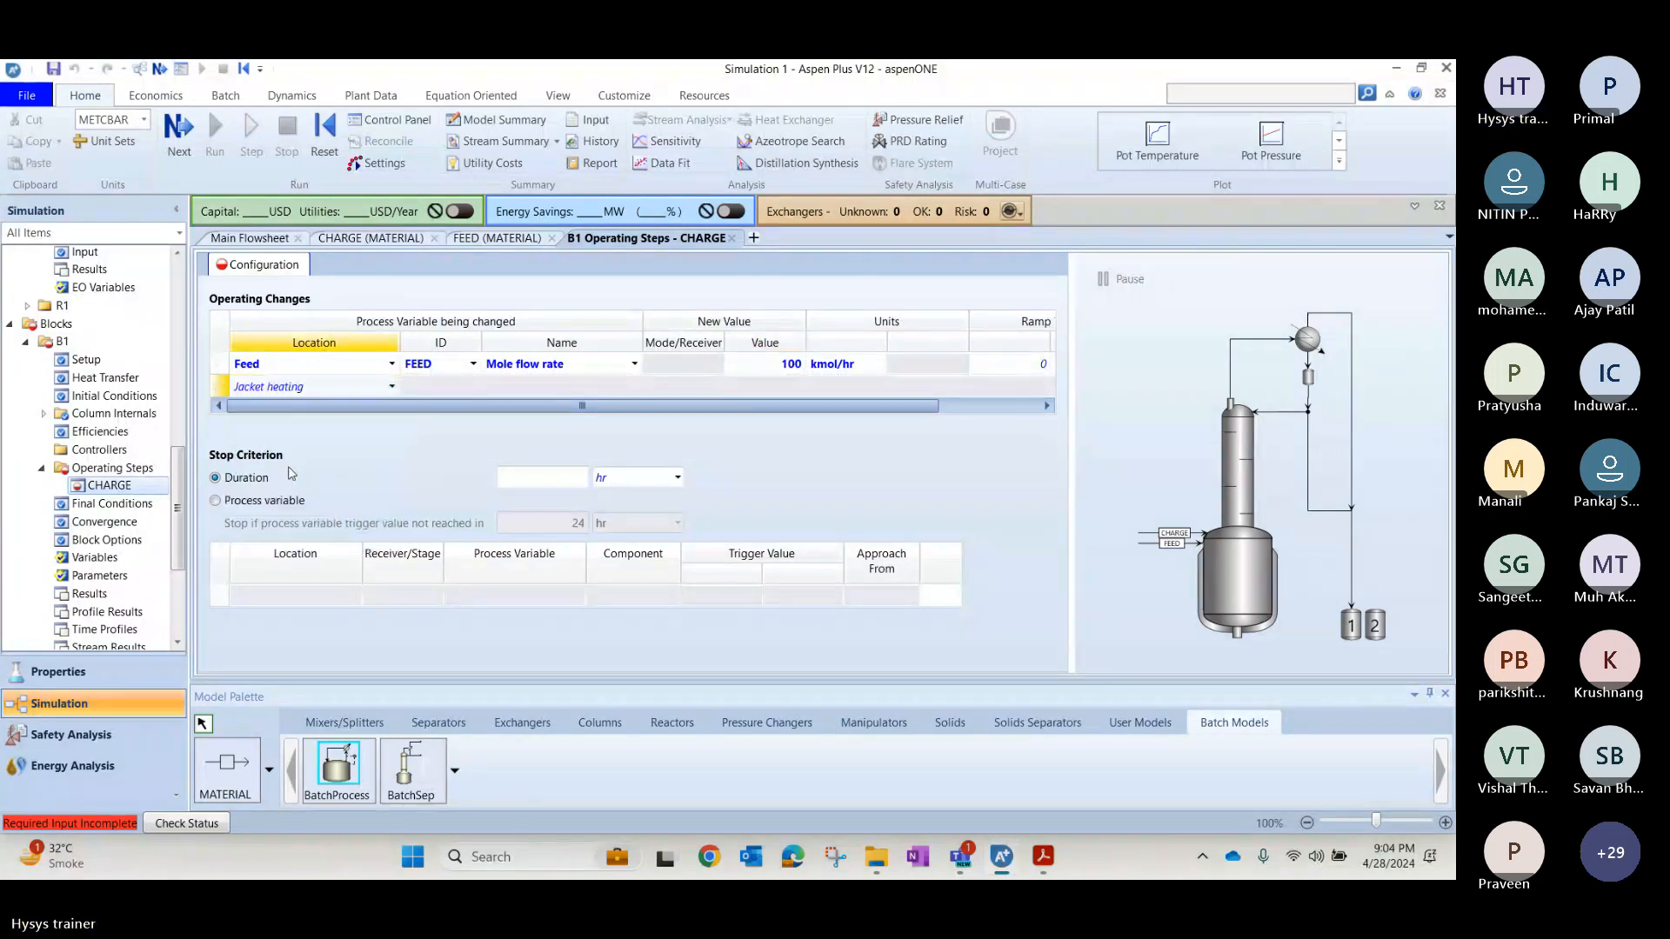
left_click(635, 388)
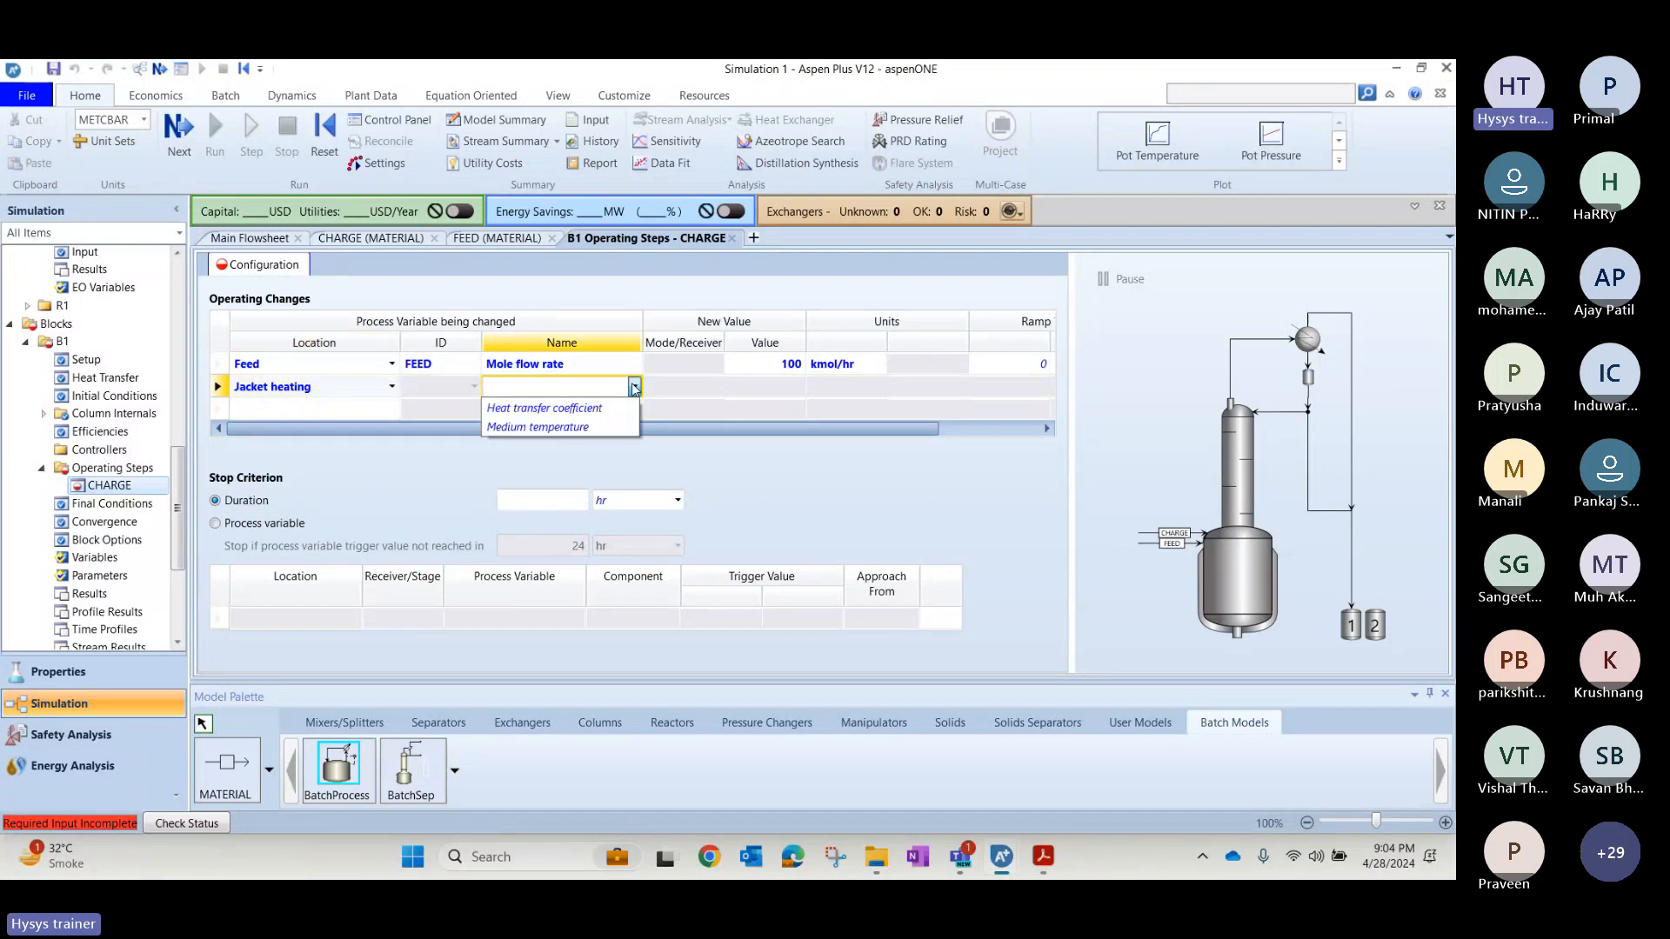
left_click(589, 429)
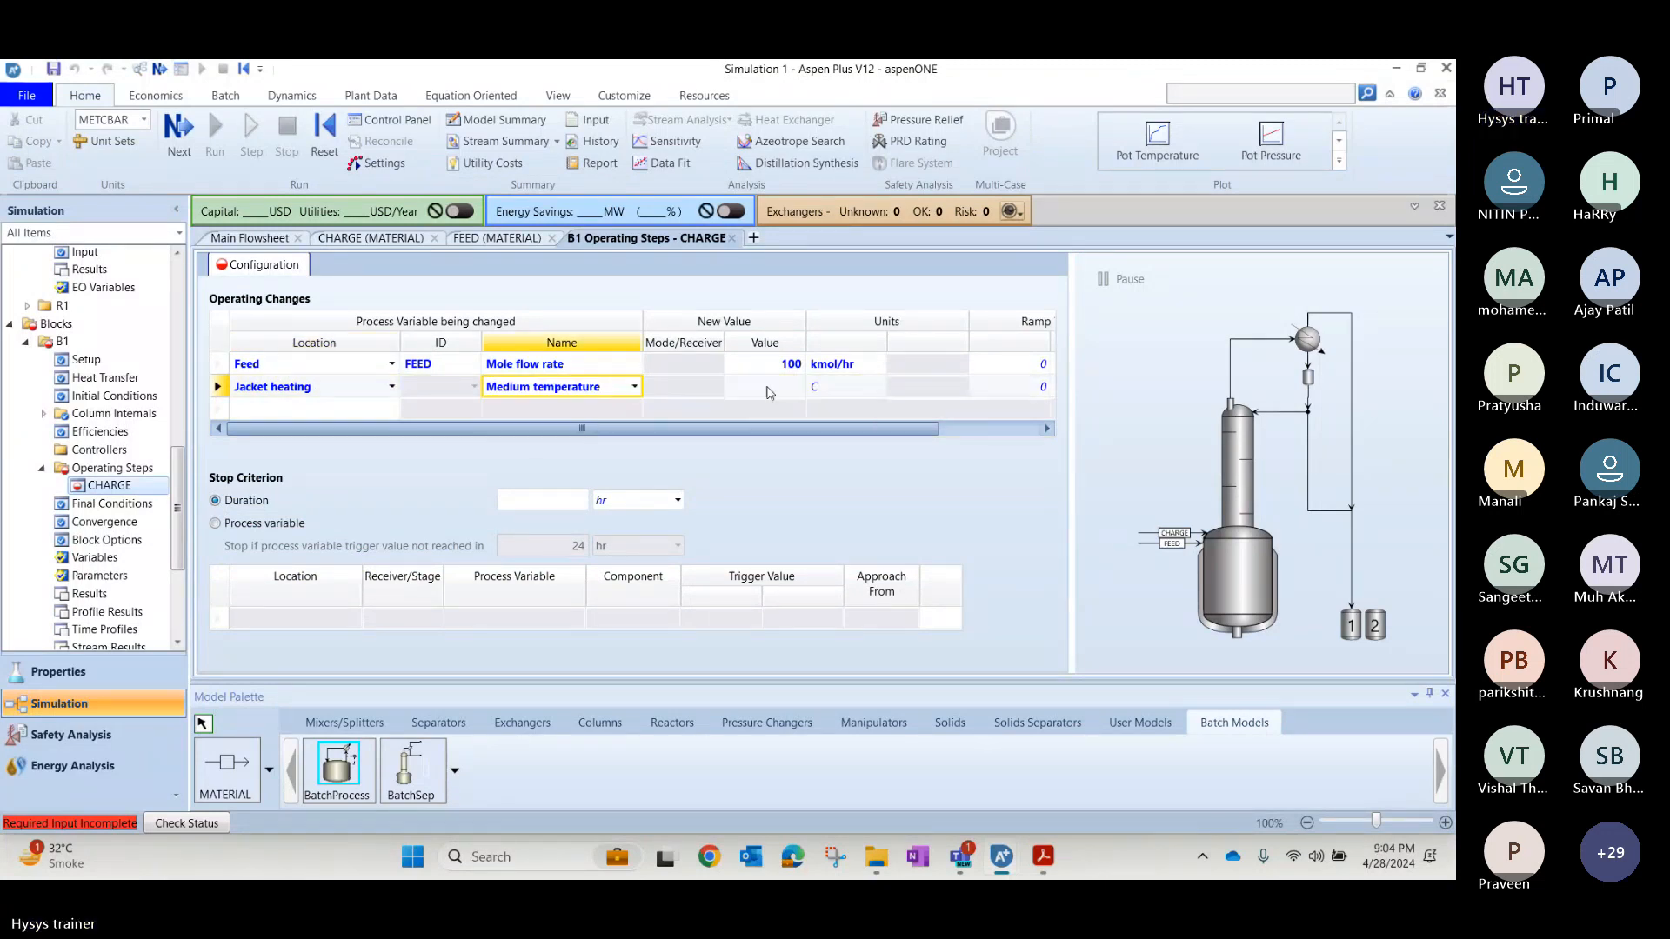
left_click(796, 388)
type("2")
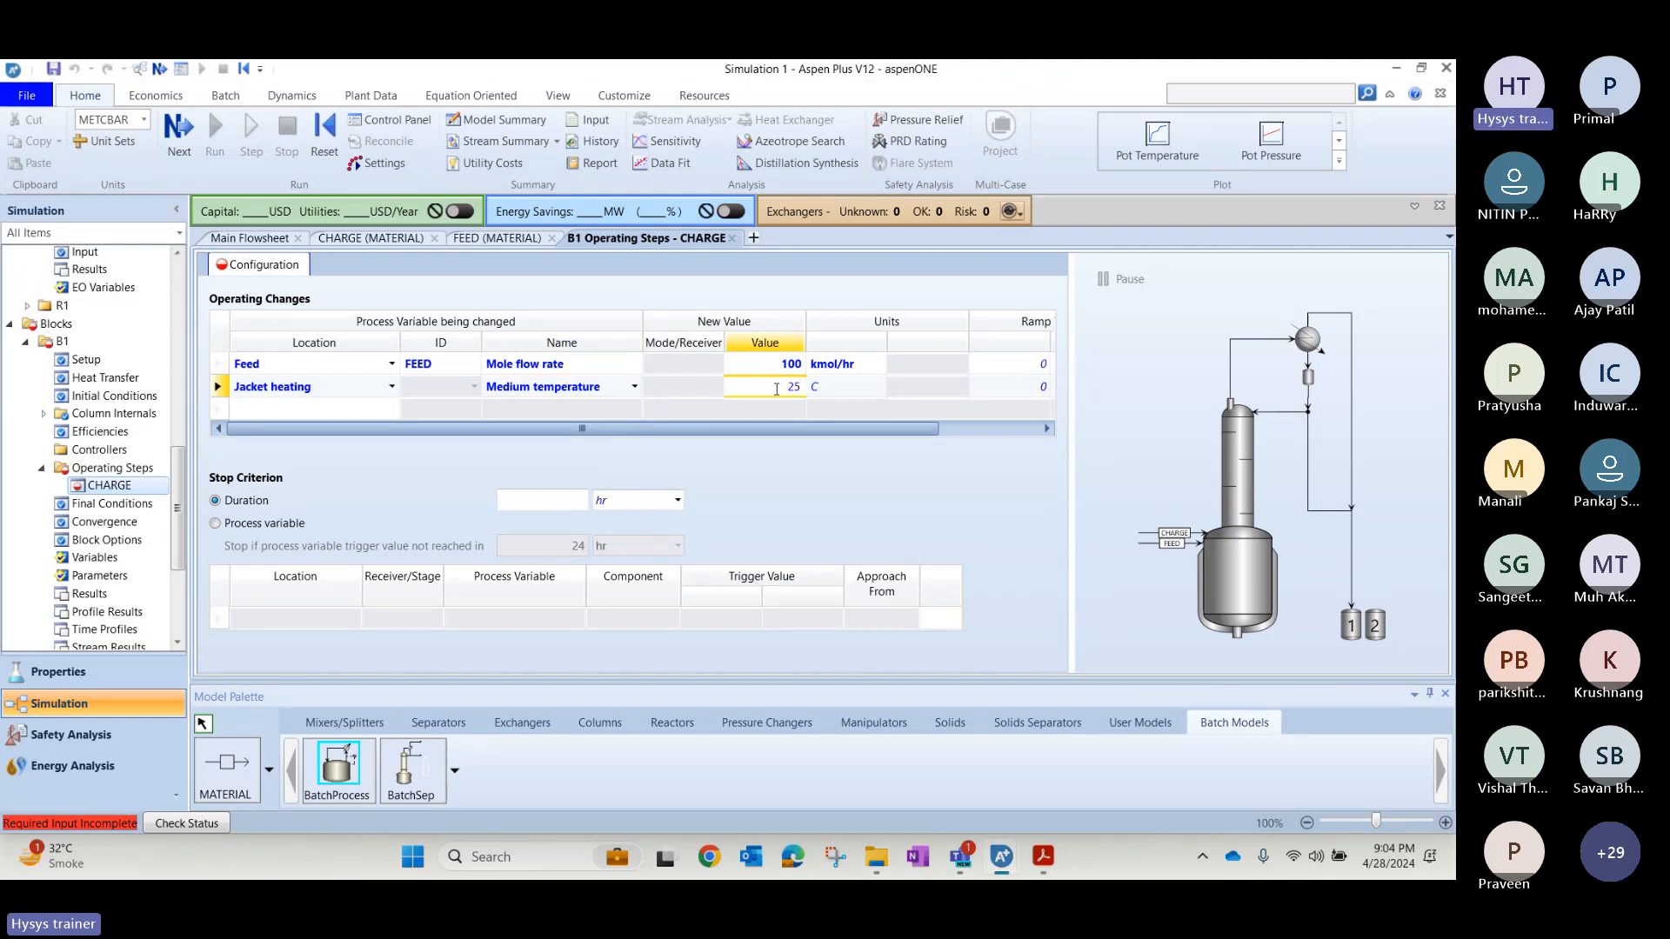
type("5")
key("Return")
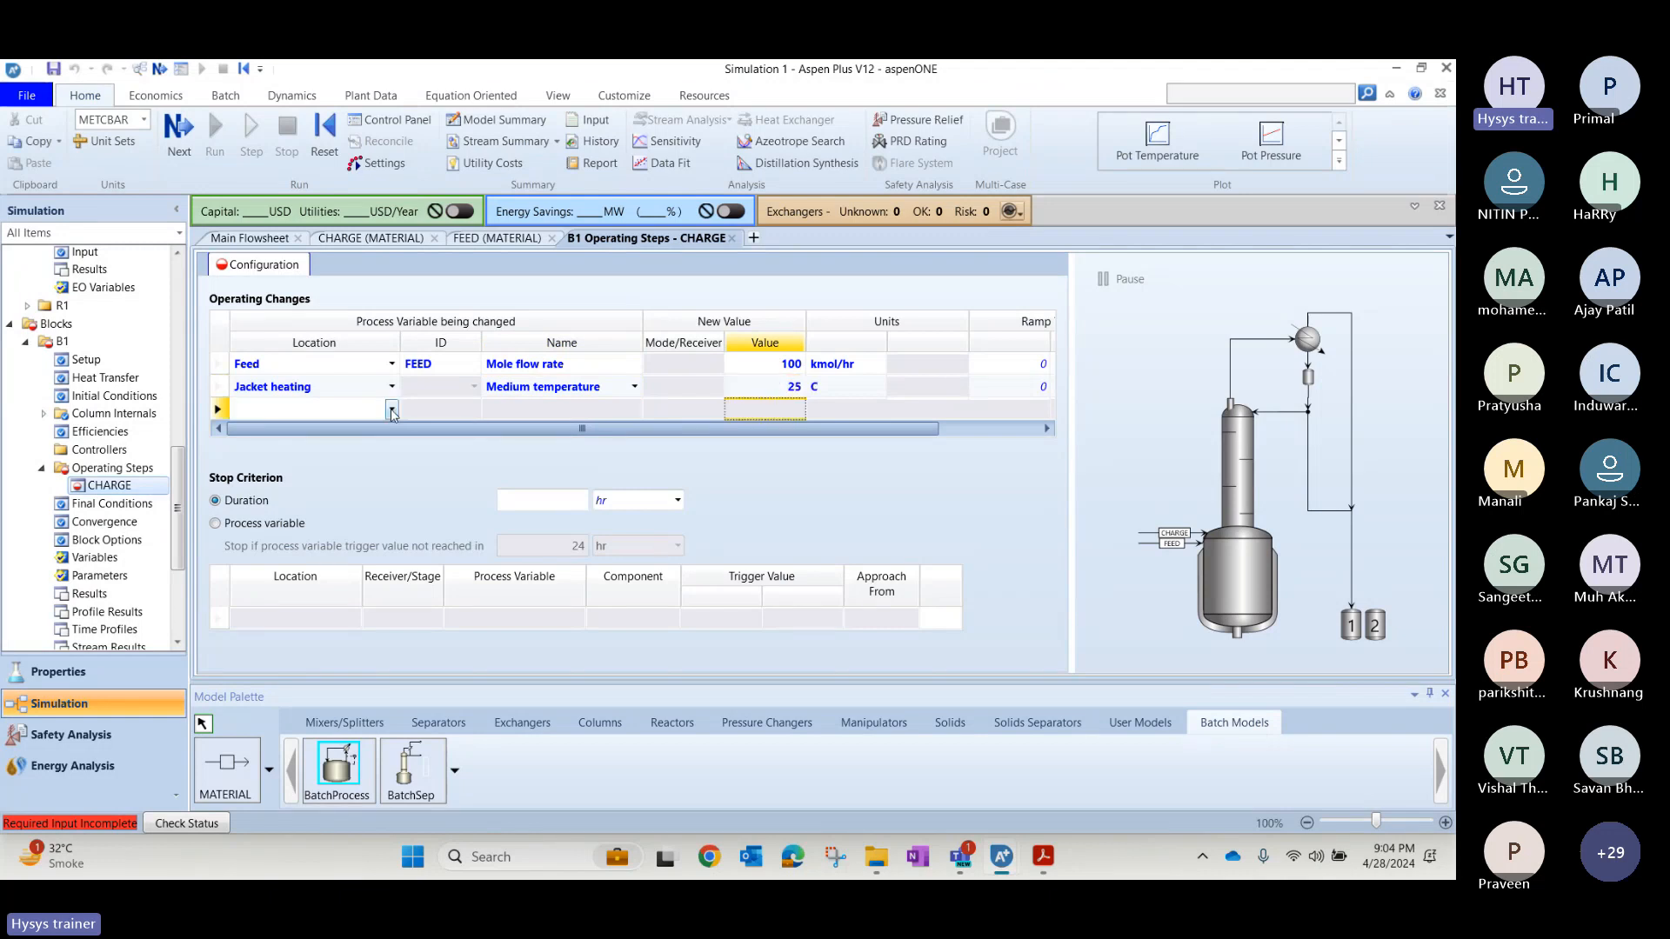
Add a Condenser change with Coolant mass flow 0 kg/hr and set the CHARGE step's stop duration to 1 hr.
left_click(392, 412)
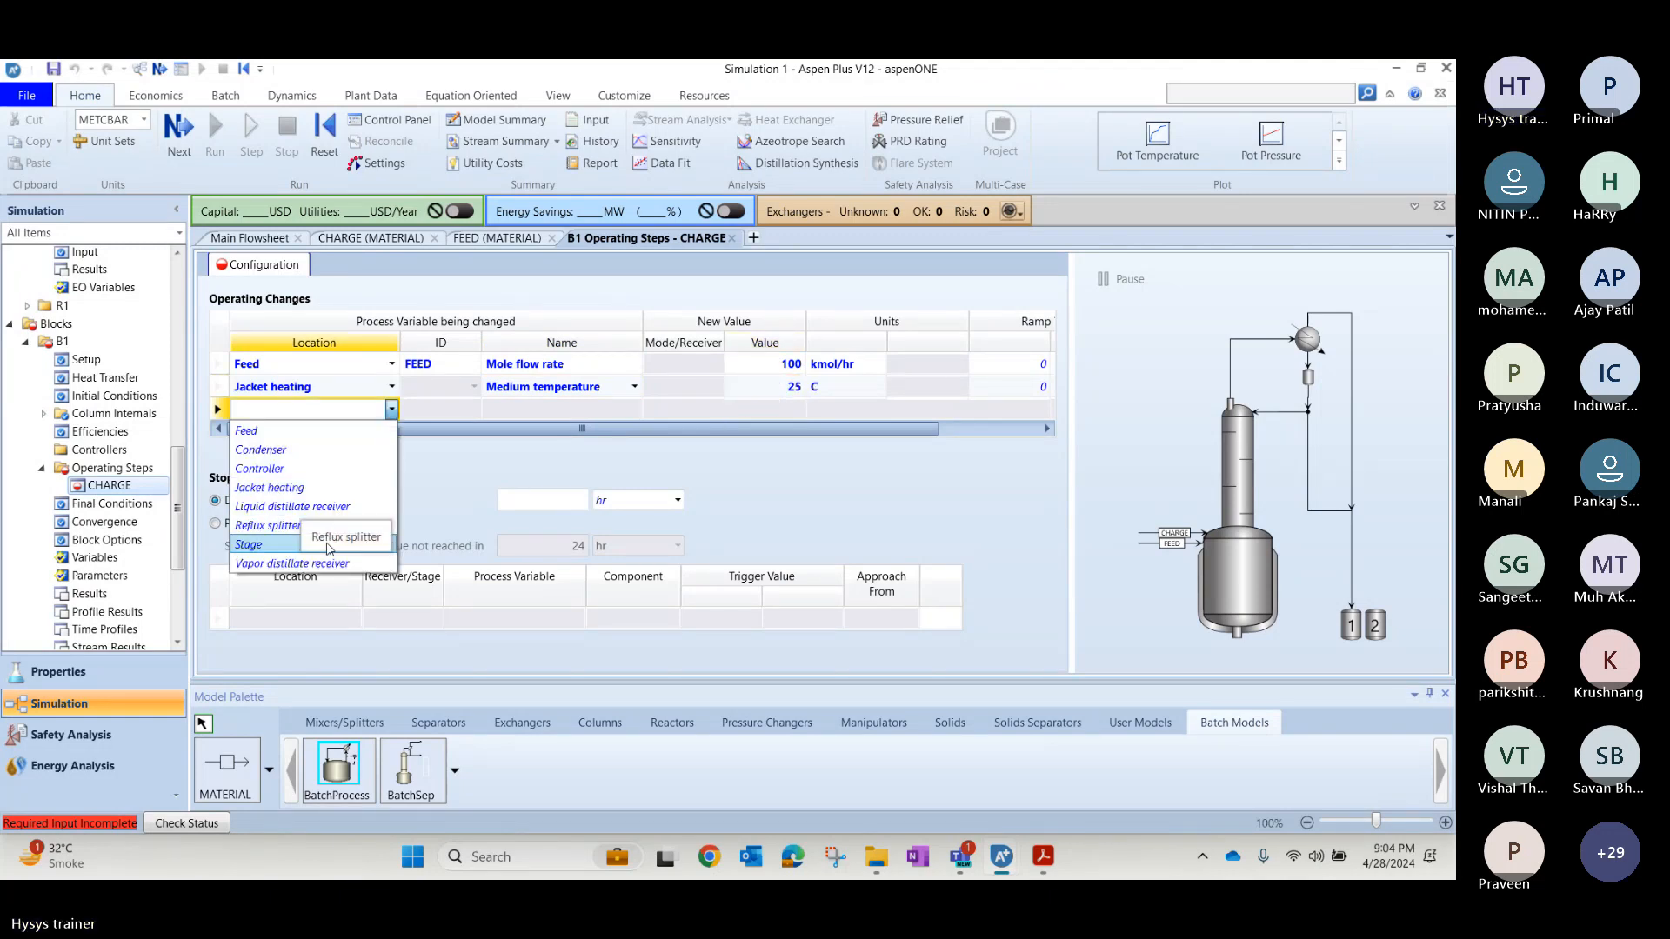
left_click(296, 451)
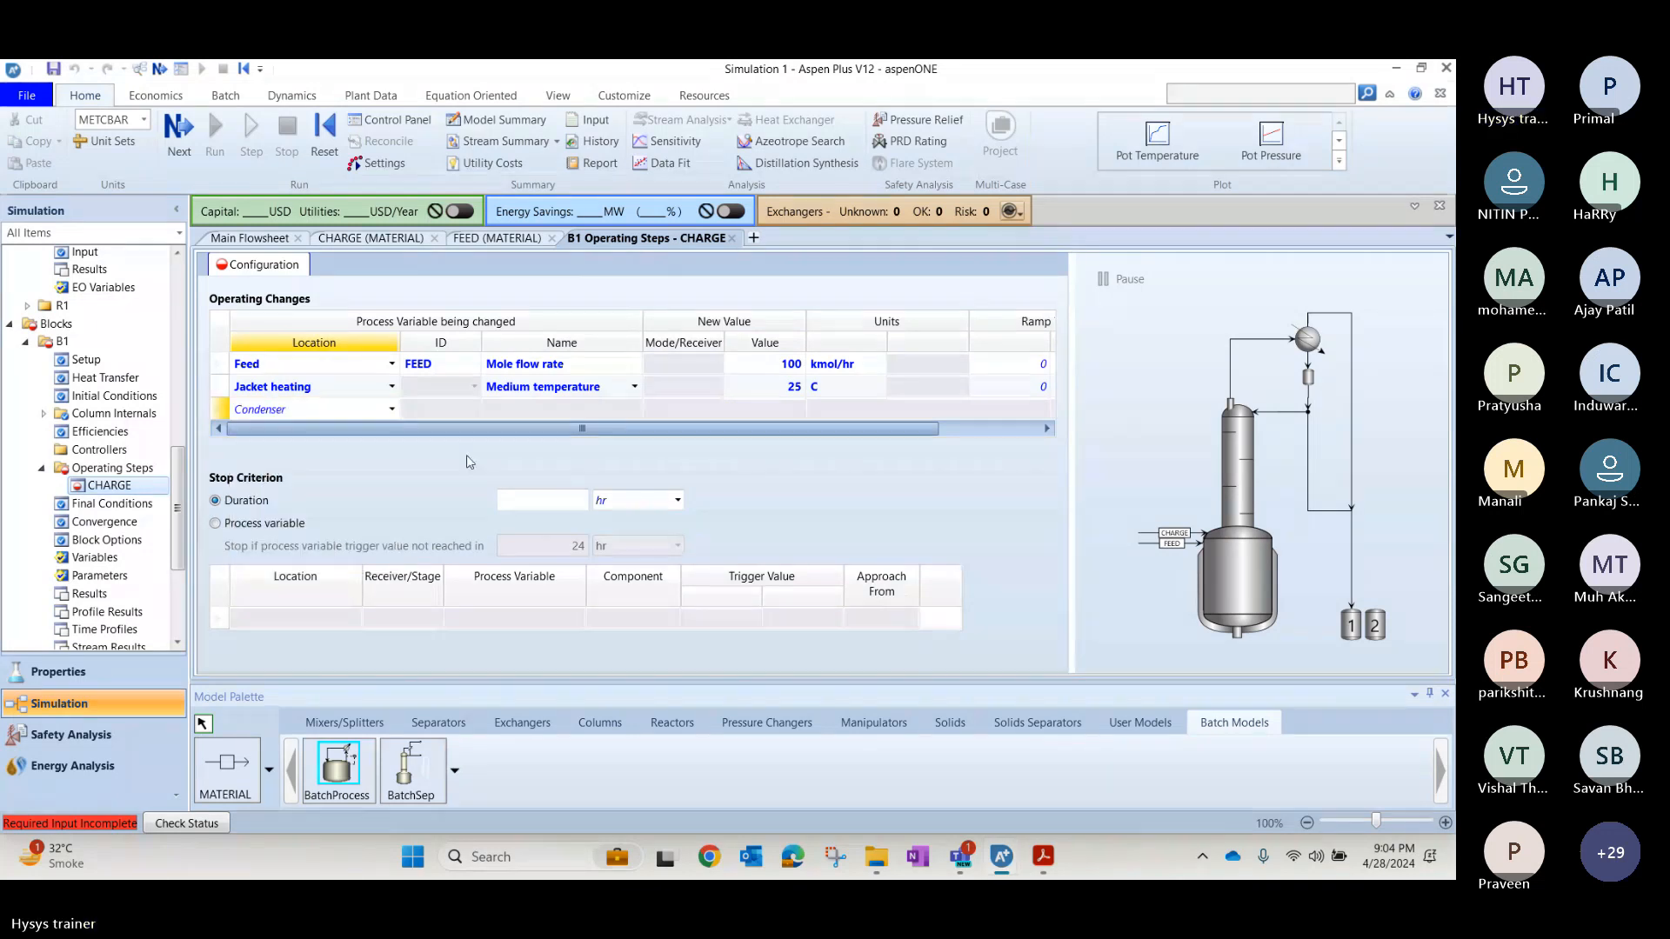
left_click(636, 409)
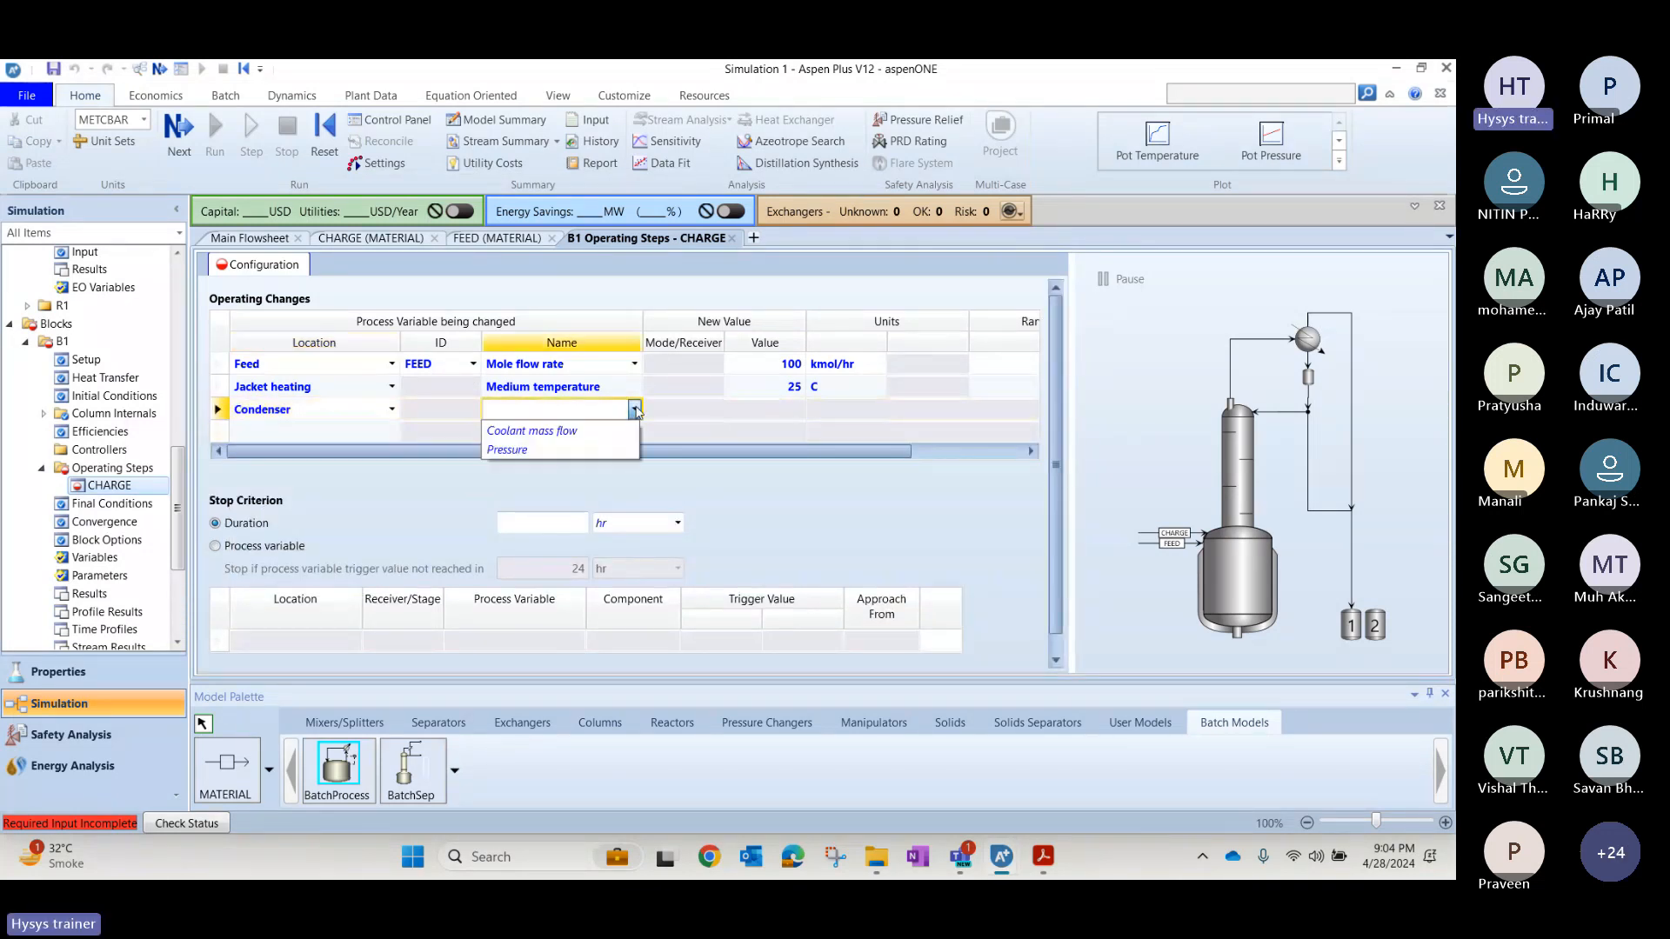
left_click(532, 430)
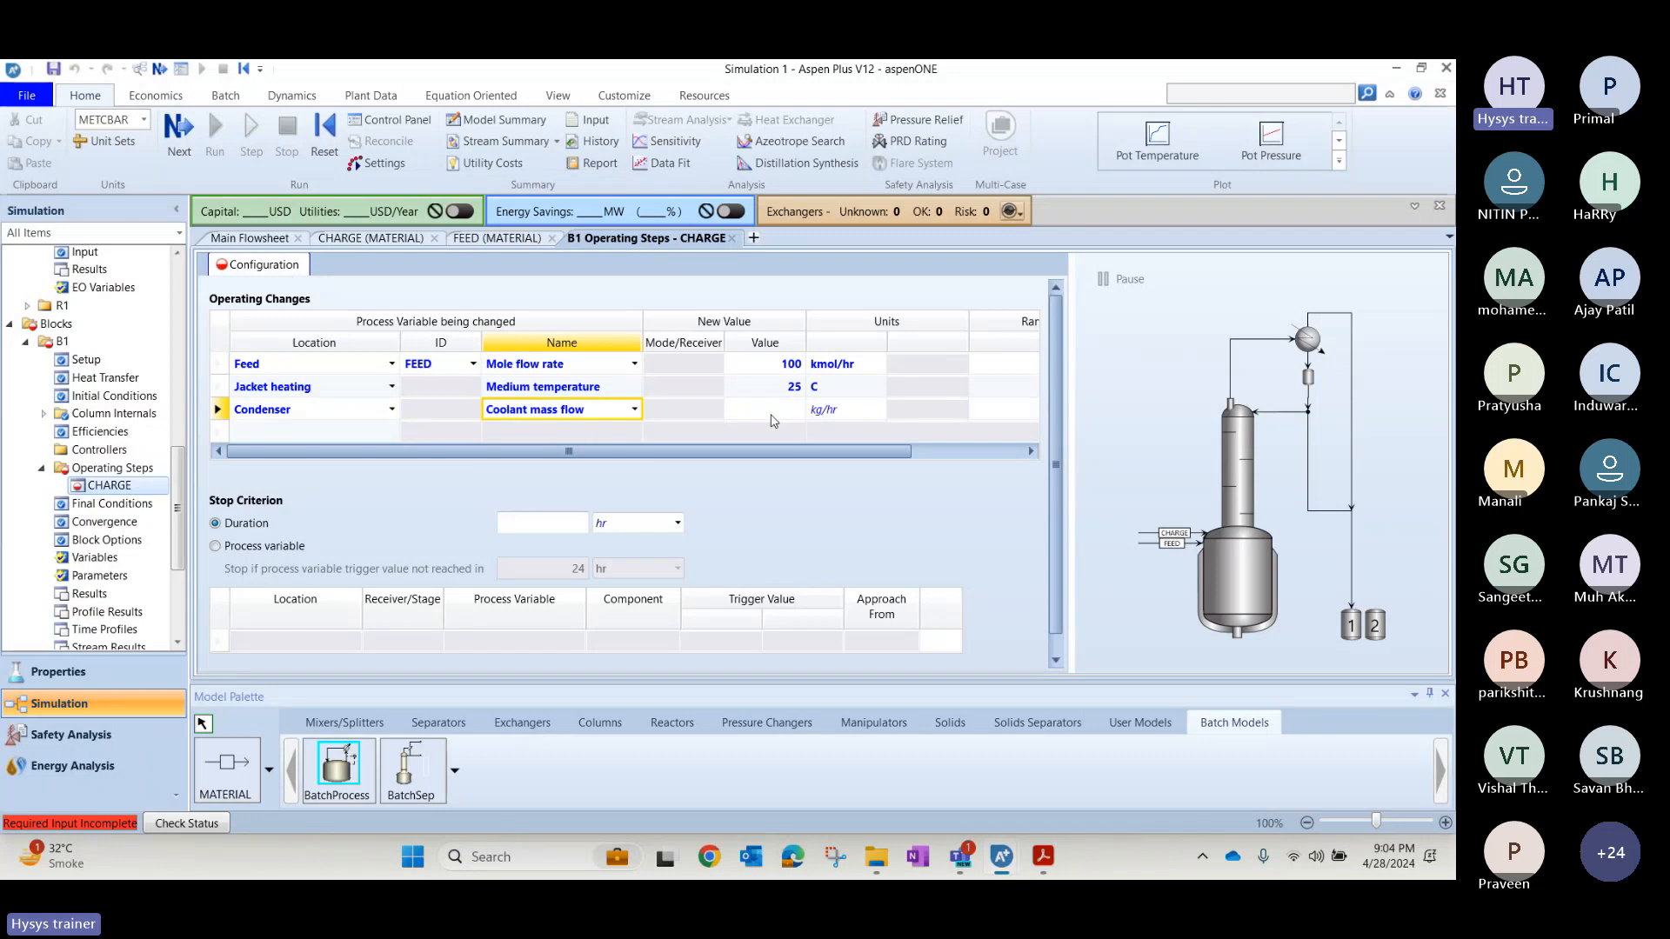
left_click(772, 410)
type("0")
key("Return")
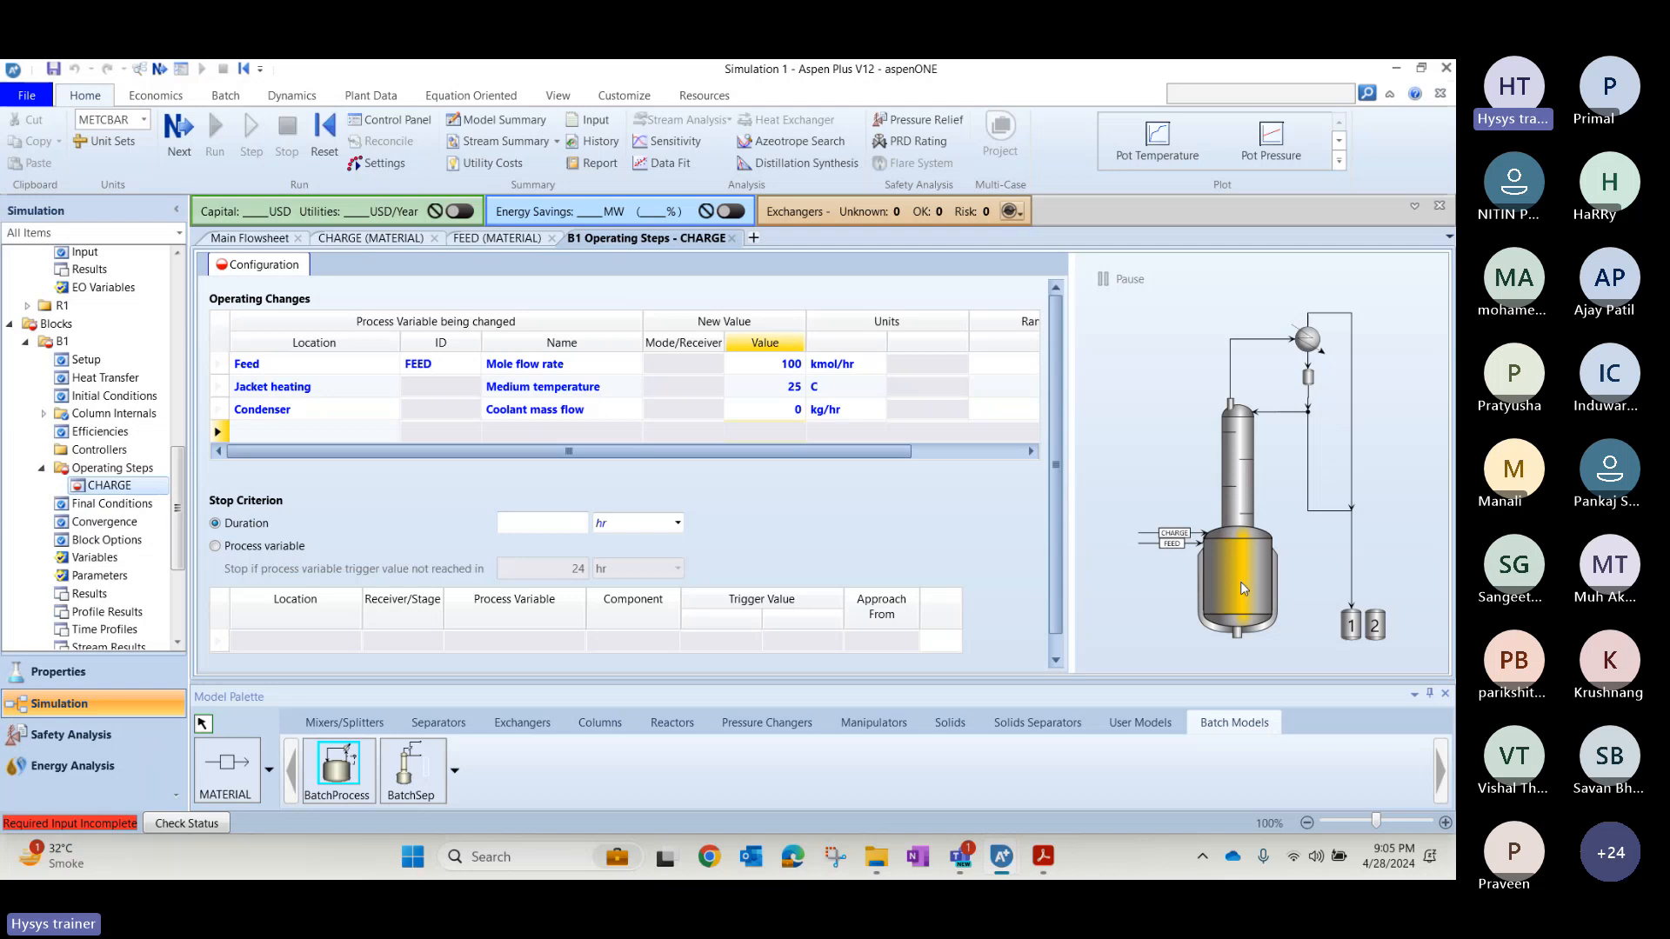
type("1")
key("Return")
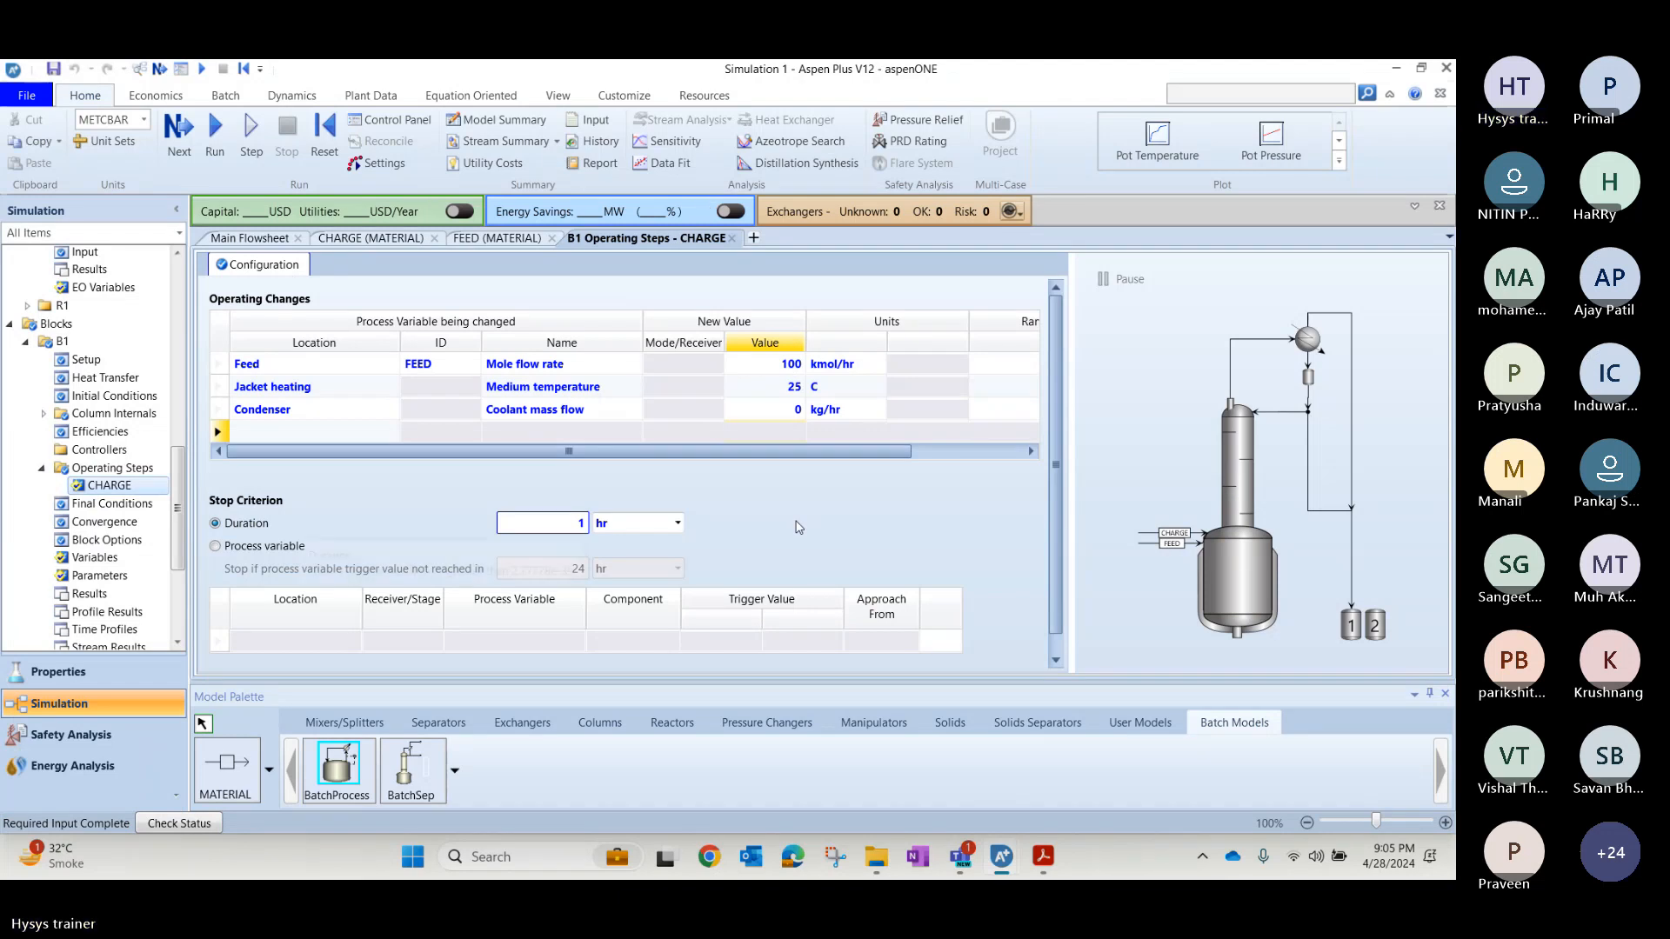
Check the next operating step on the PDF slide, add a B1 operating step named DISTIL and open its configuration.
key("alt+Tab")
scroll(794, 520, "down", 1)
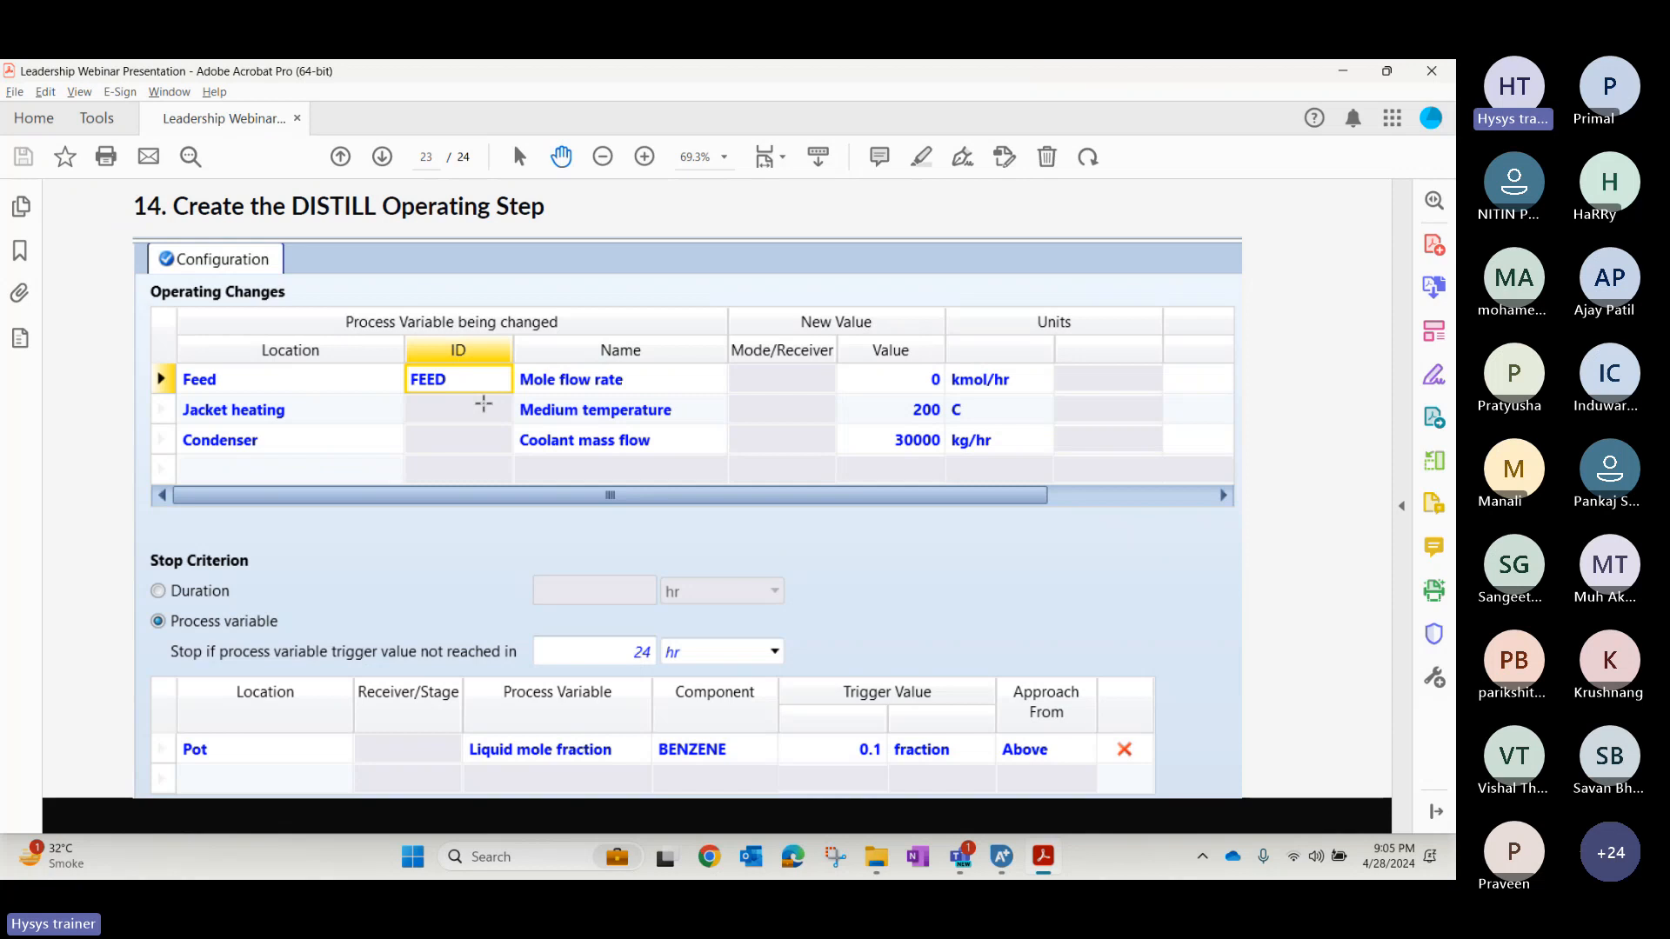
key("alt+Tab")
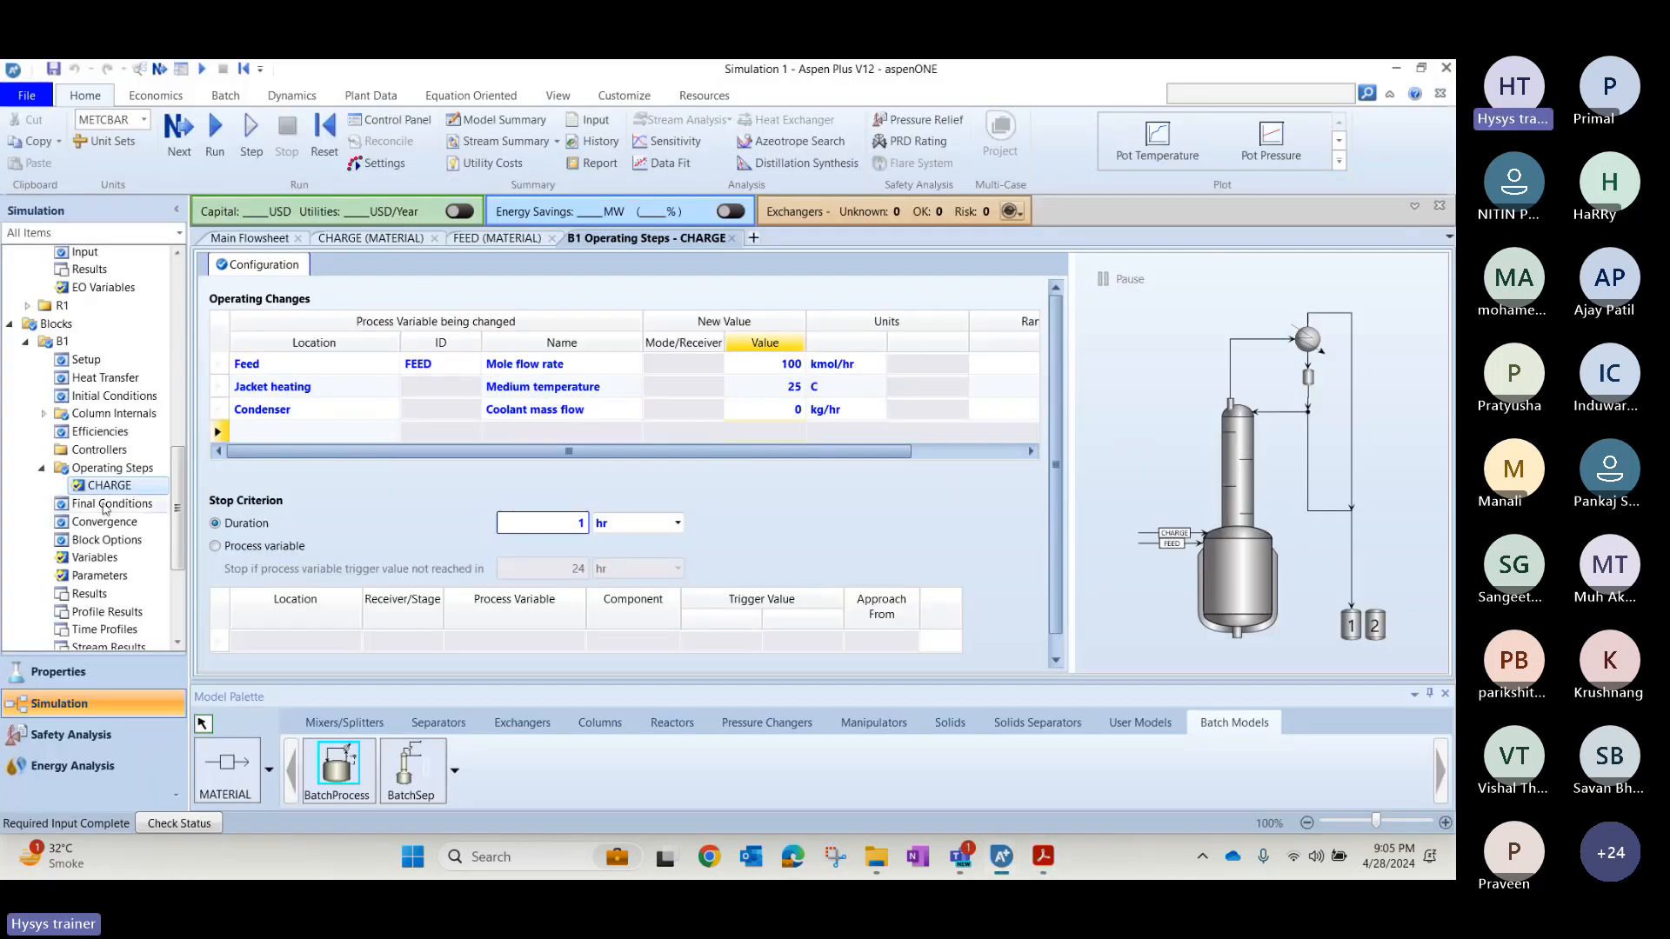
left_click(82, 471)
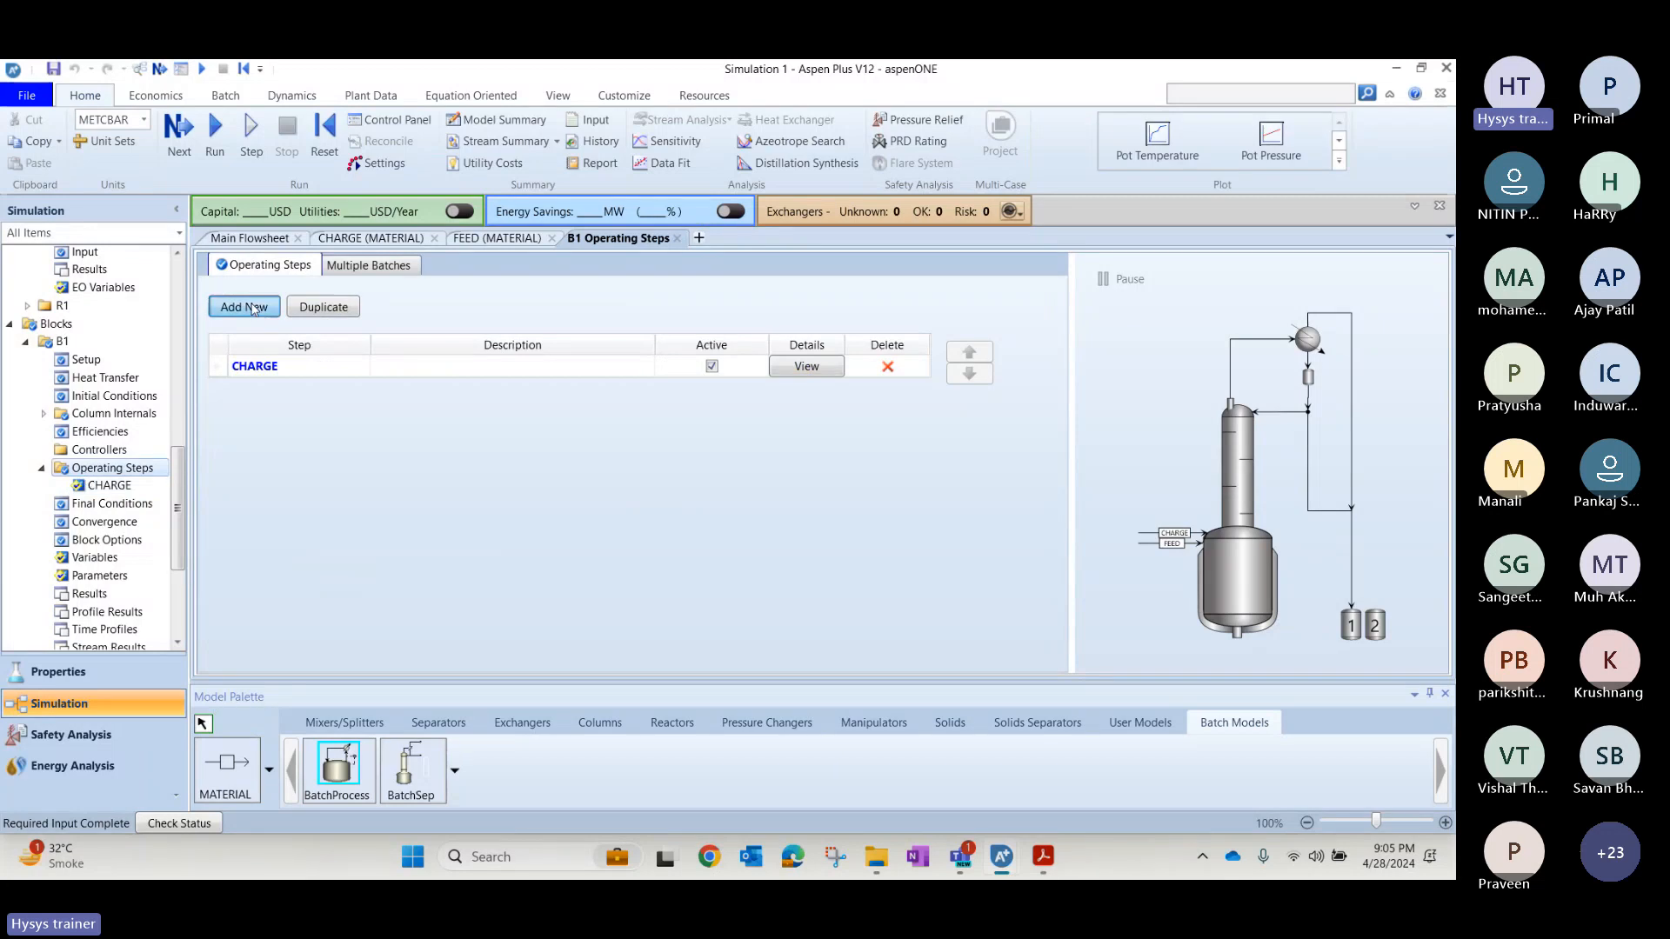
left_click(247, 307)
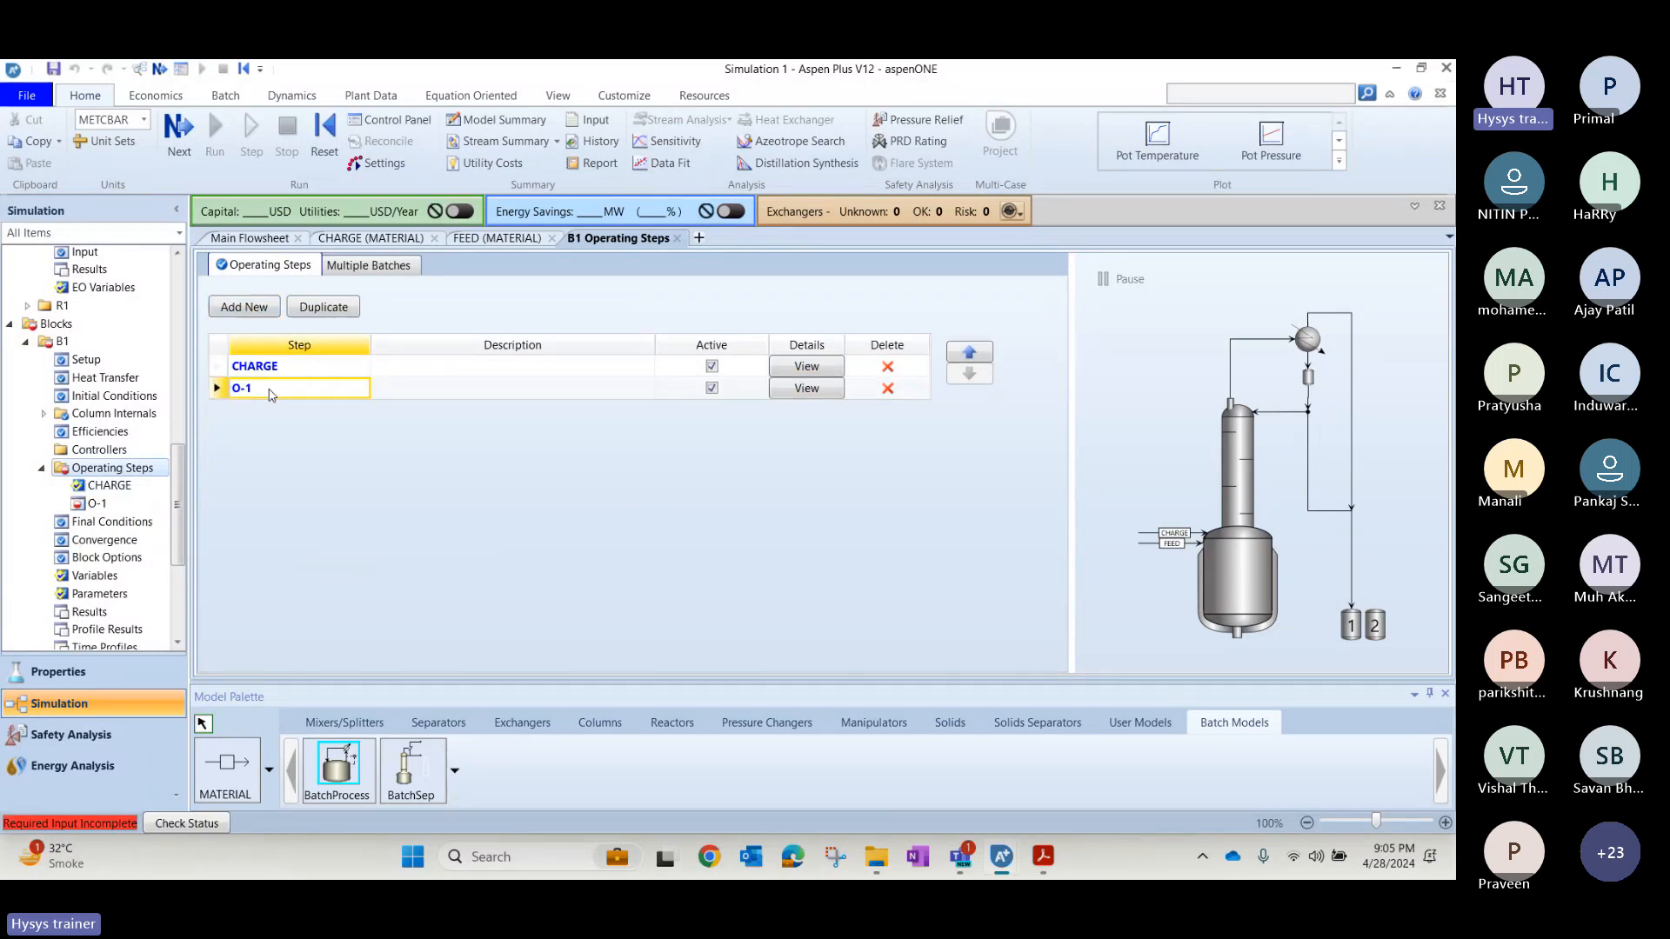
type("DISTIL")
left_click(560, 388)
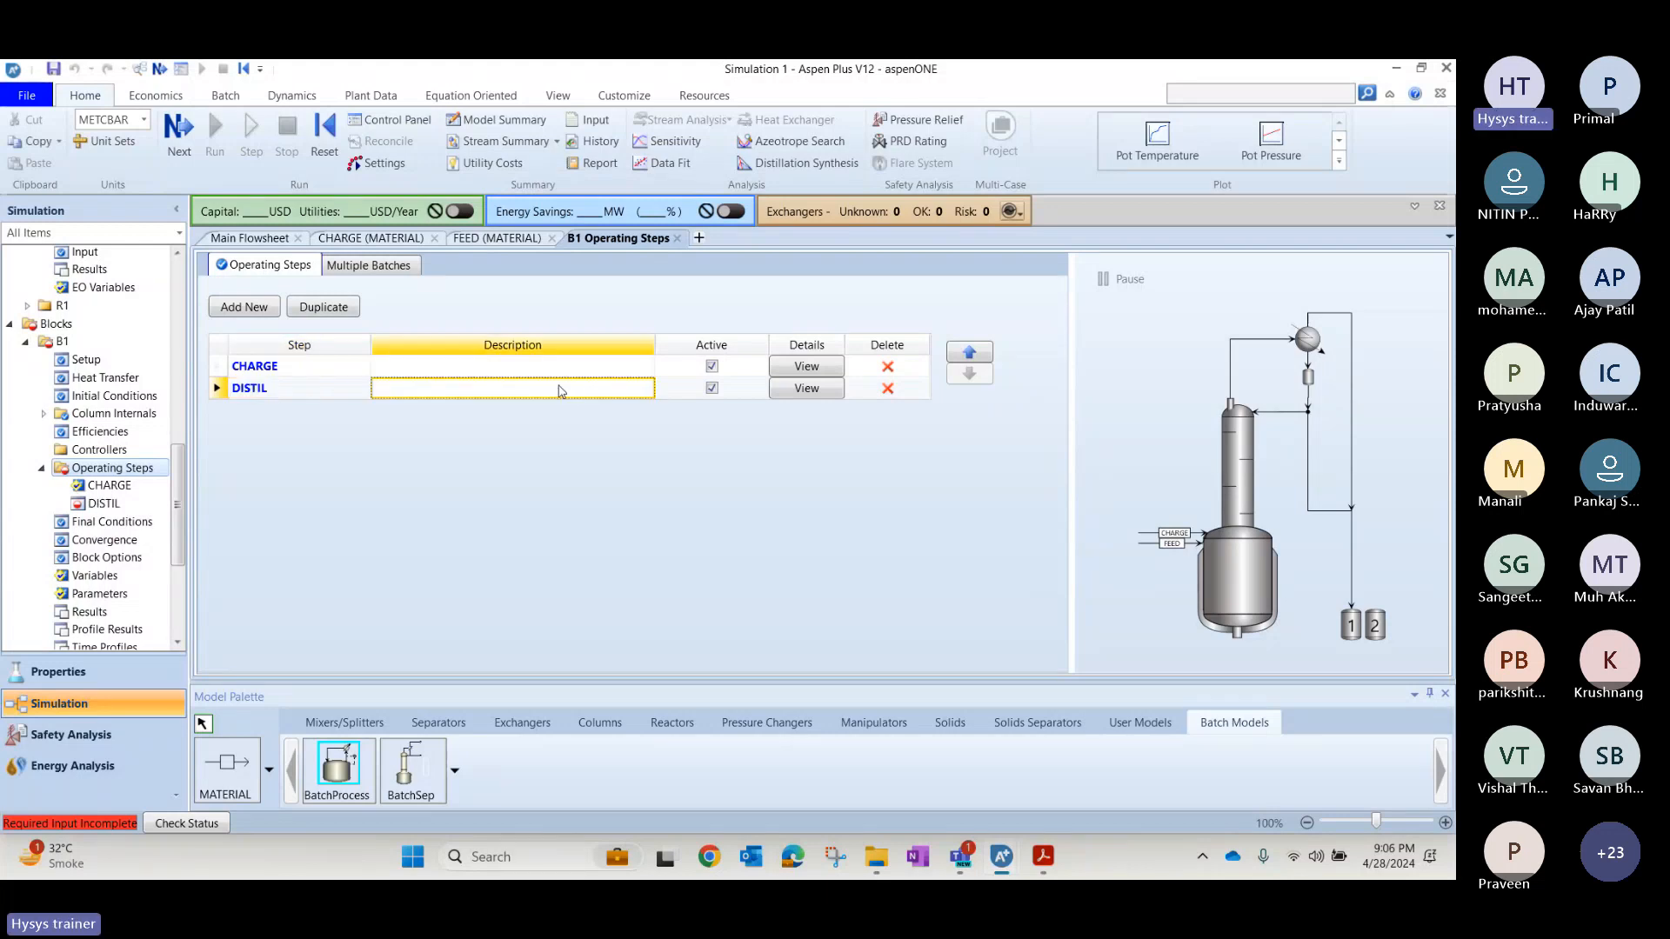
left_click(800, 392)
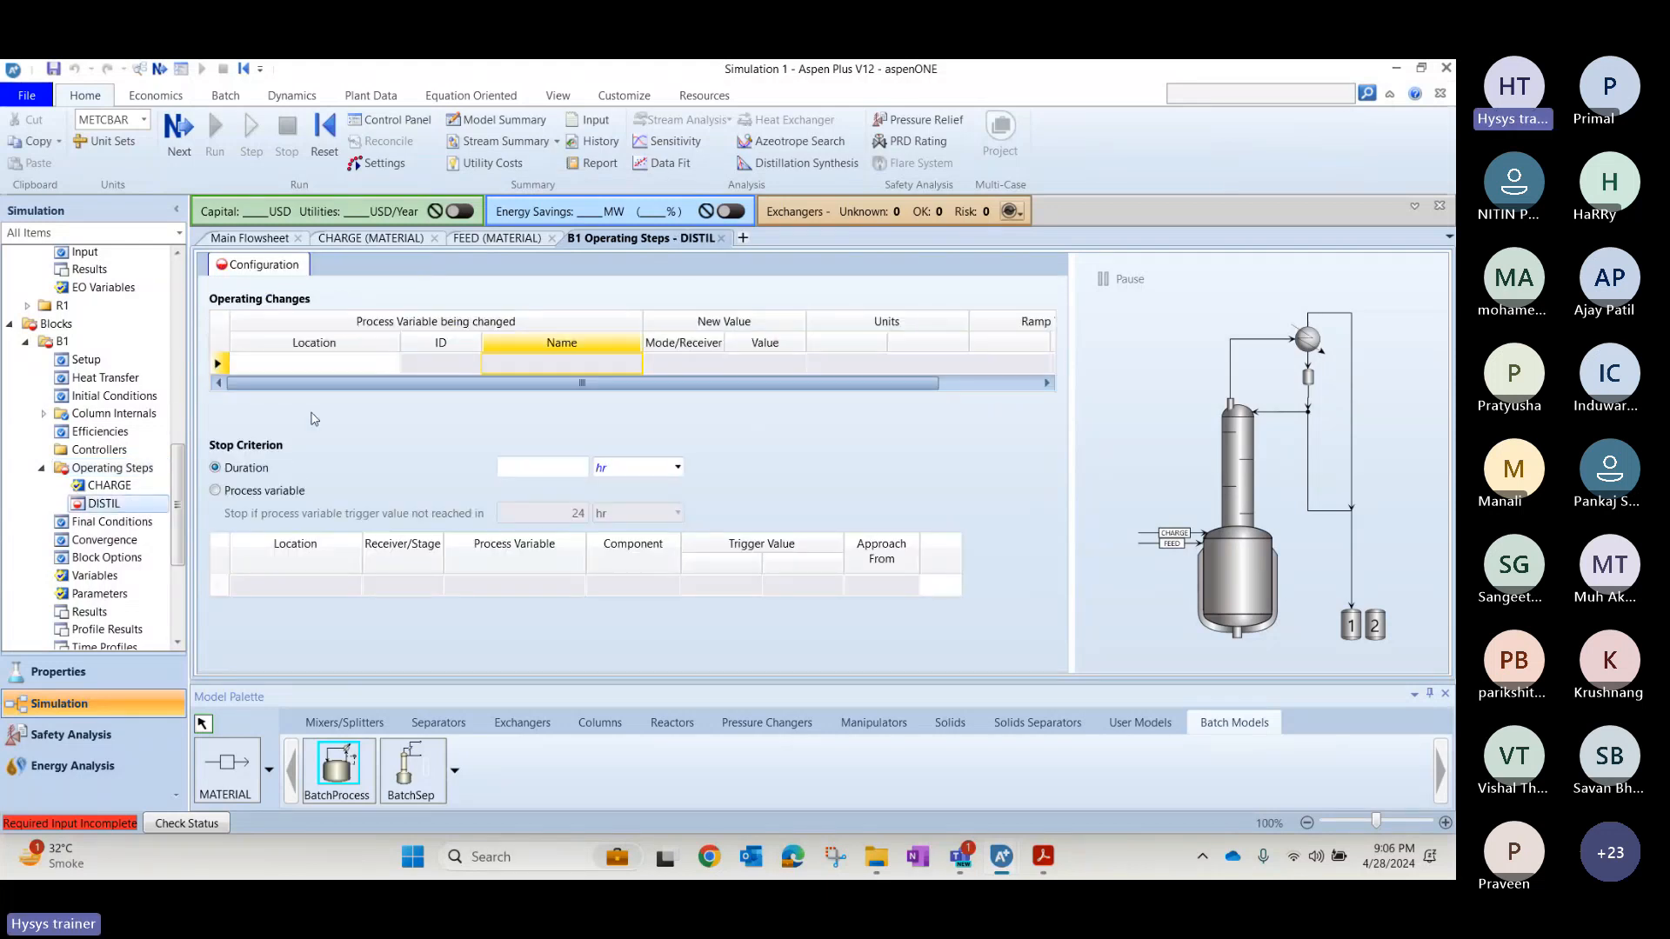
Consult the slide's DISTILL settings and add a Feed operating change for FEED with Mole flow rate set to 0 kmol/hr.
left_click(320, 363)
key("alt+Tab")
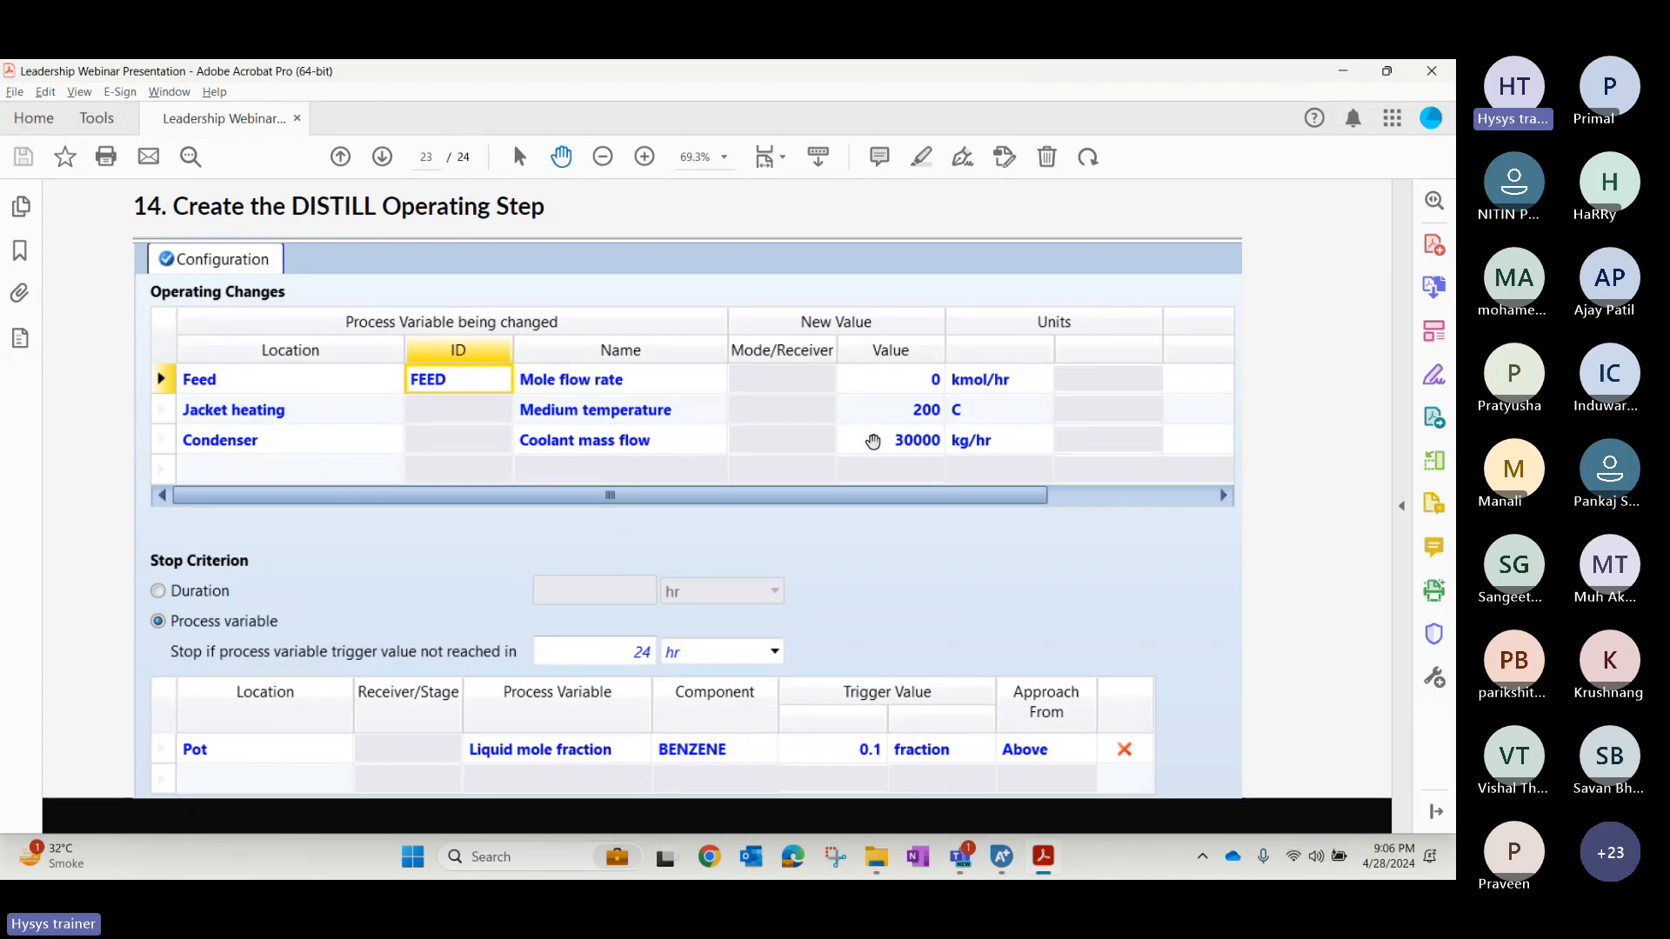
key("alt+Tab")
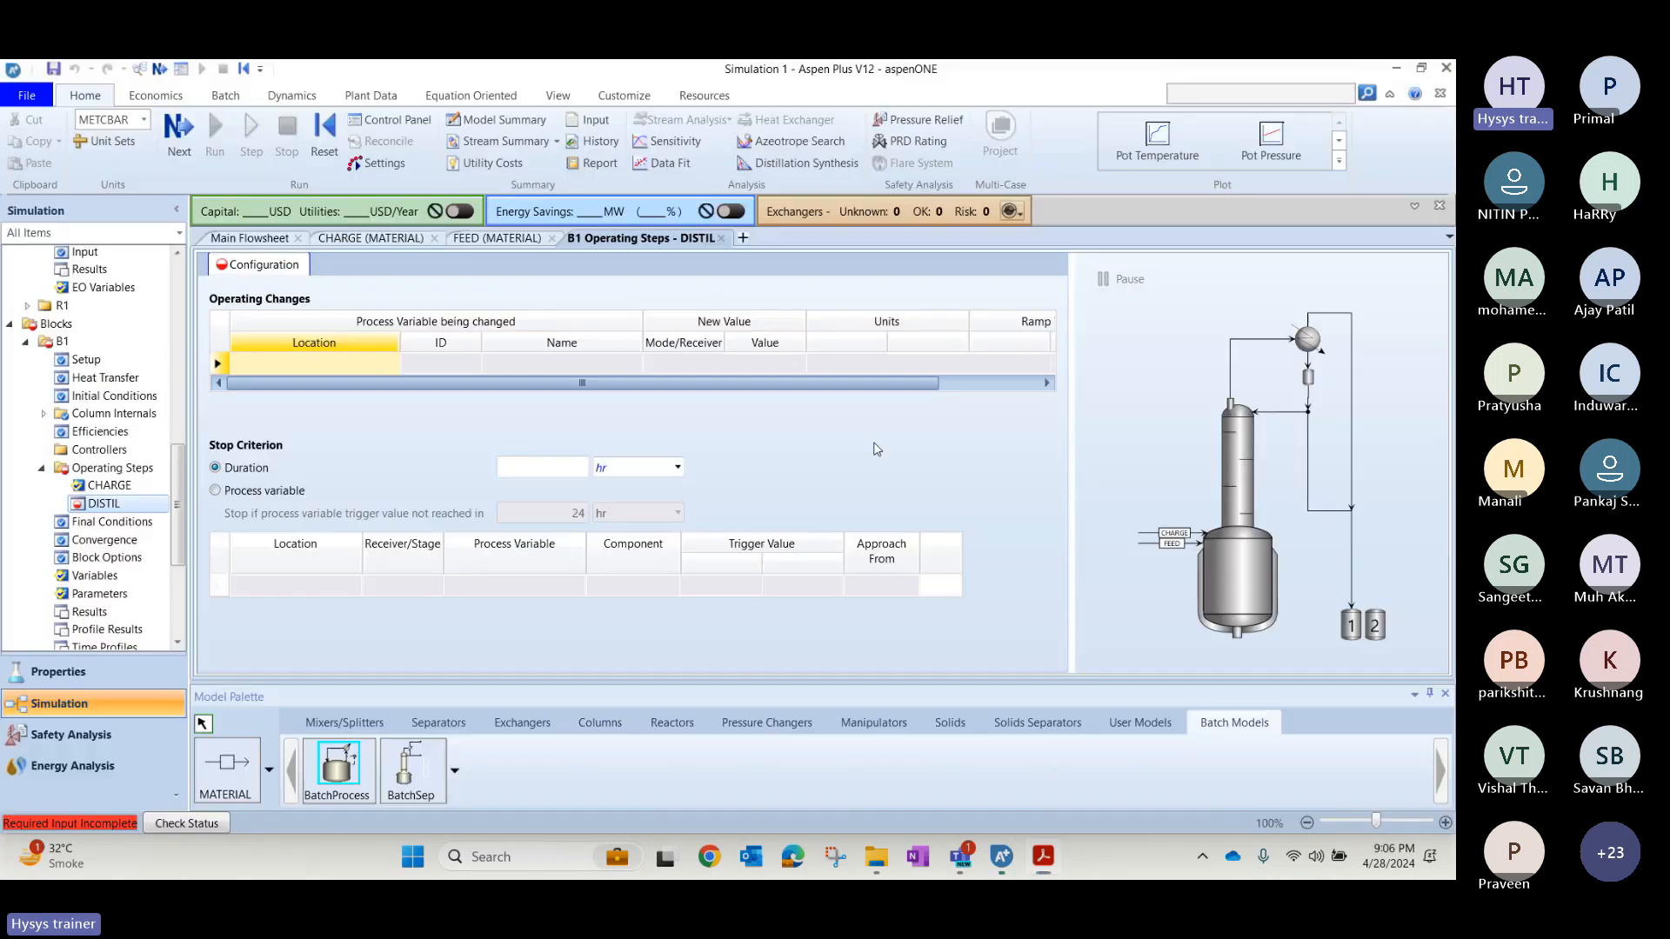
left_click(392, 365)
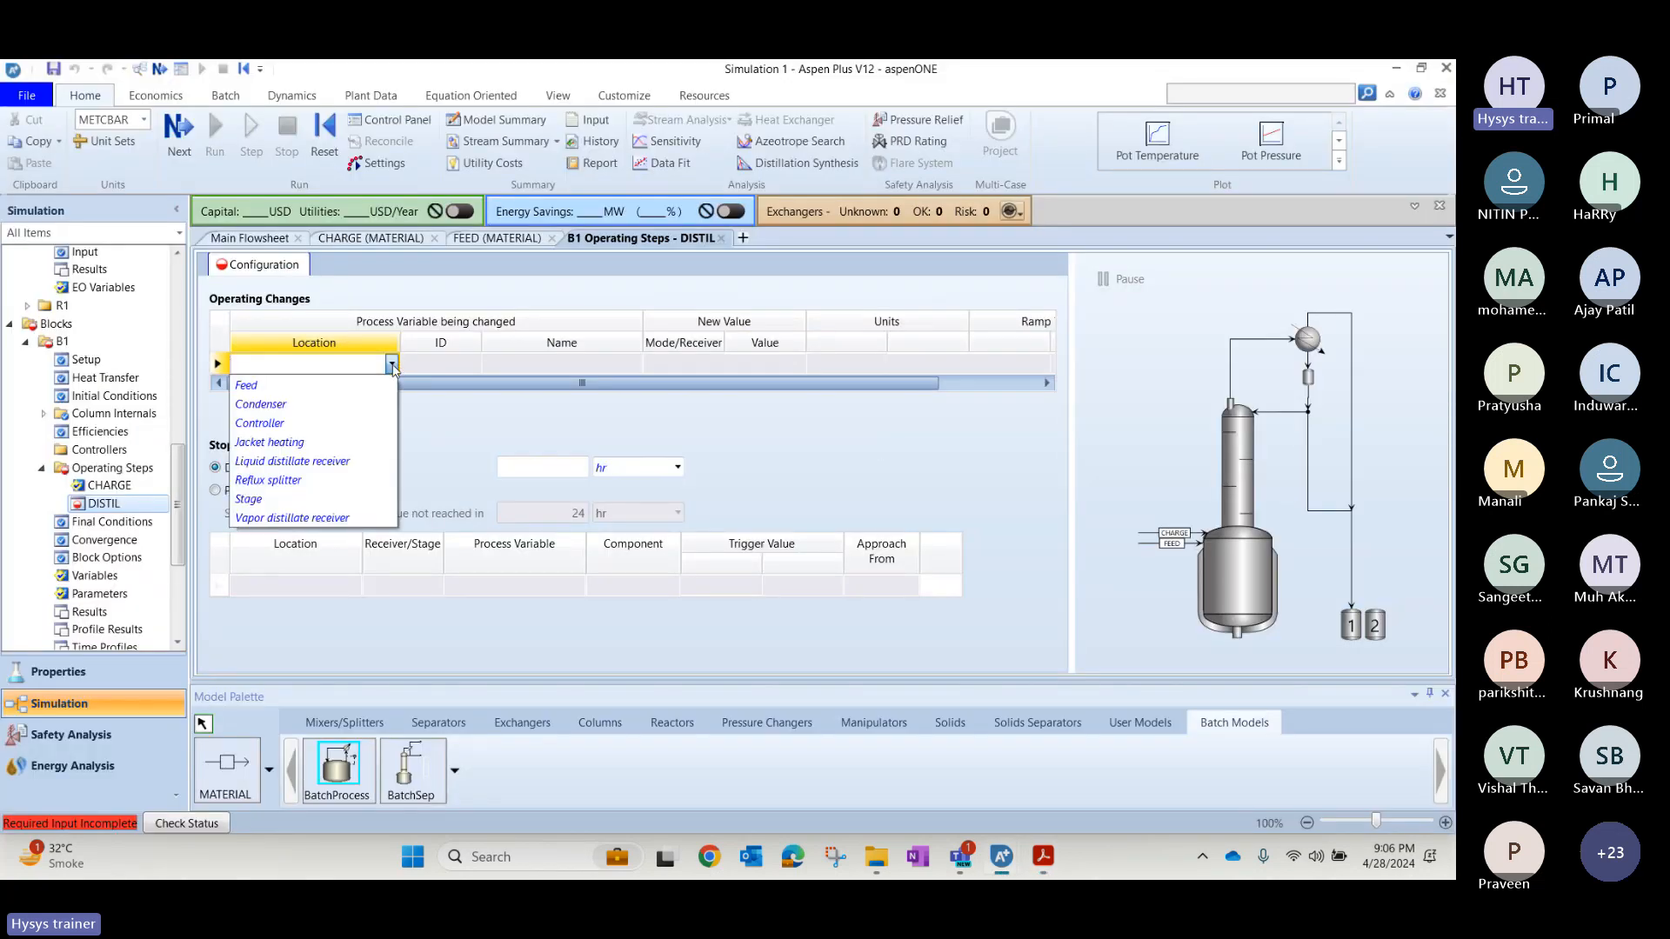
left_click(314, 386)
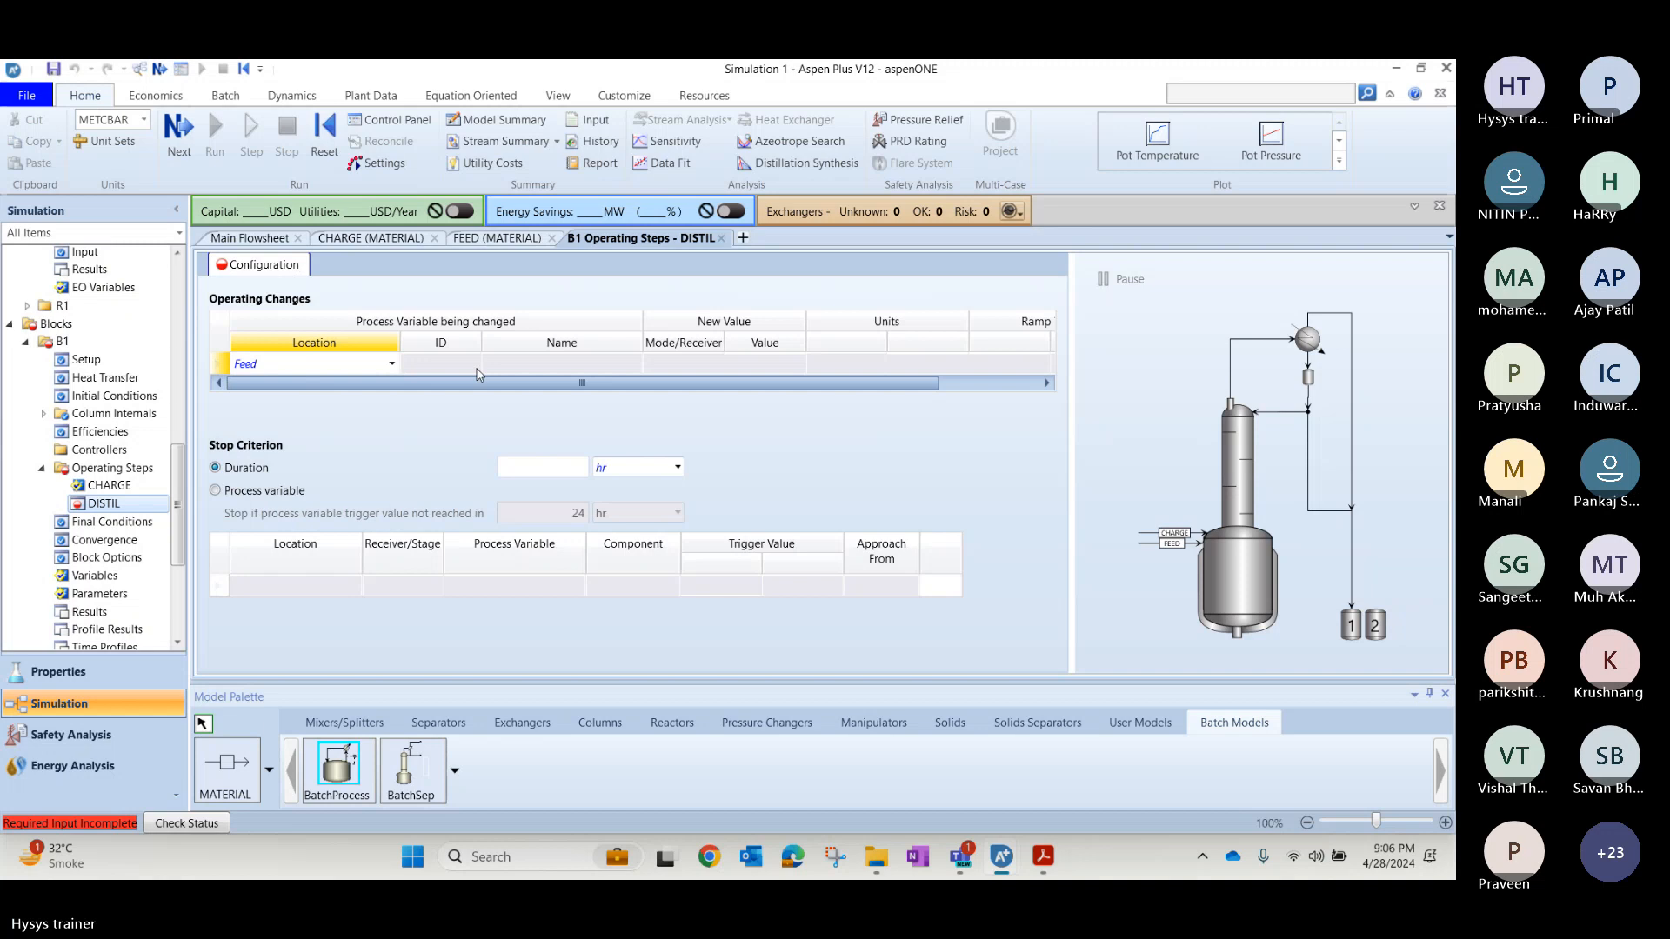
left_click(478, 374)
left_click(473, 365)
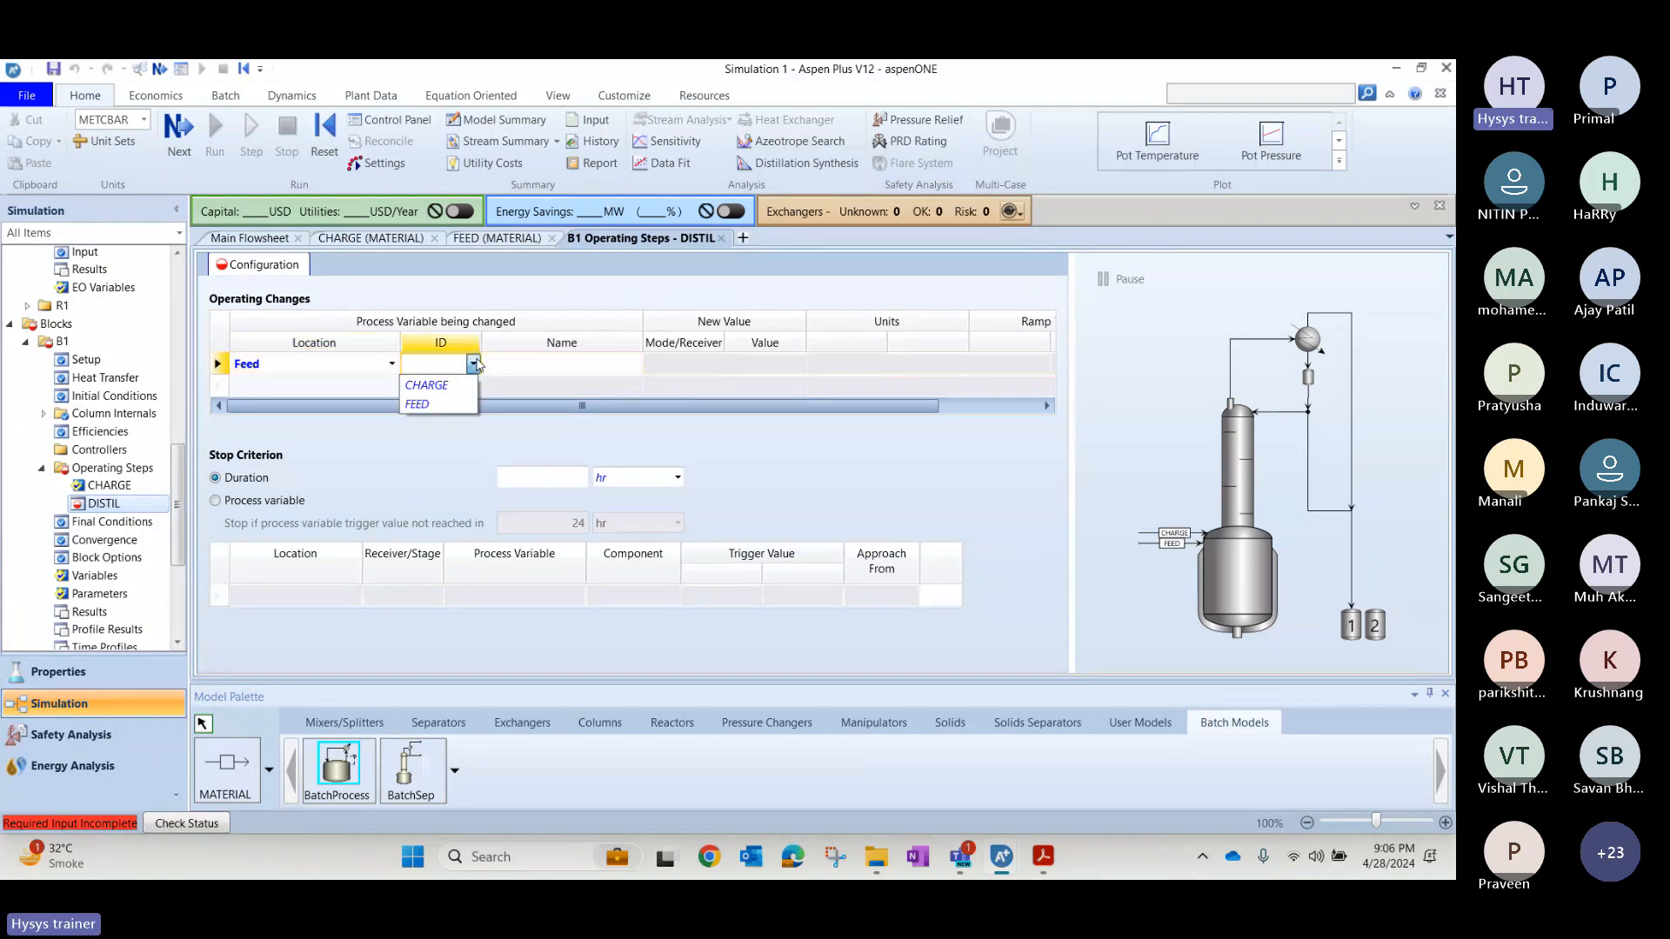
left_click(451, 402)
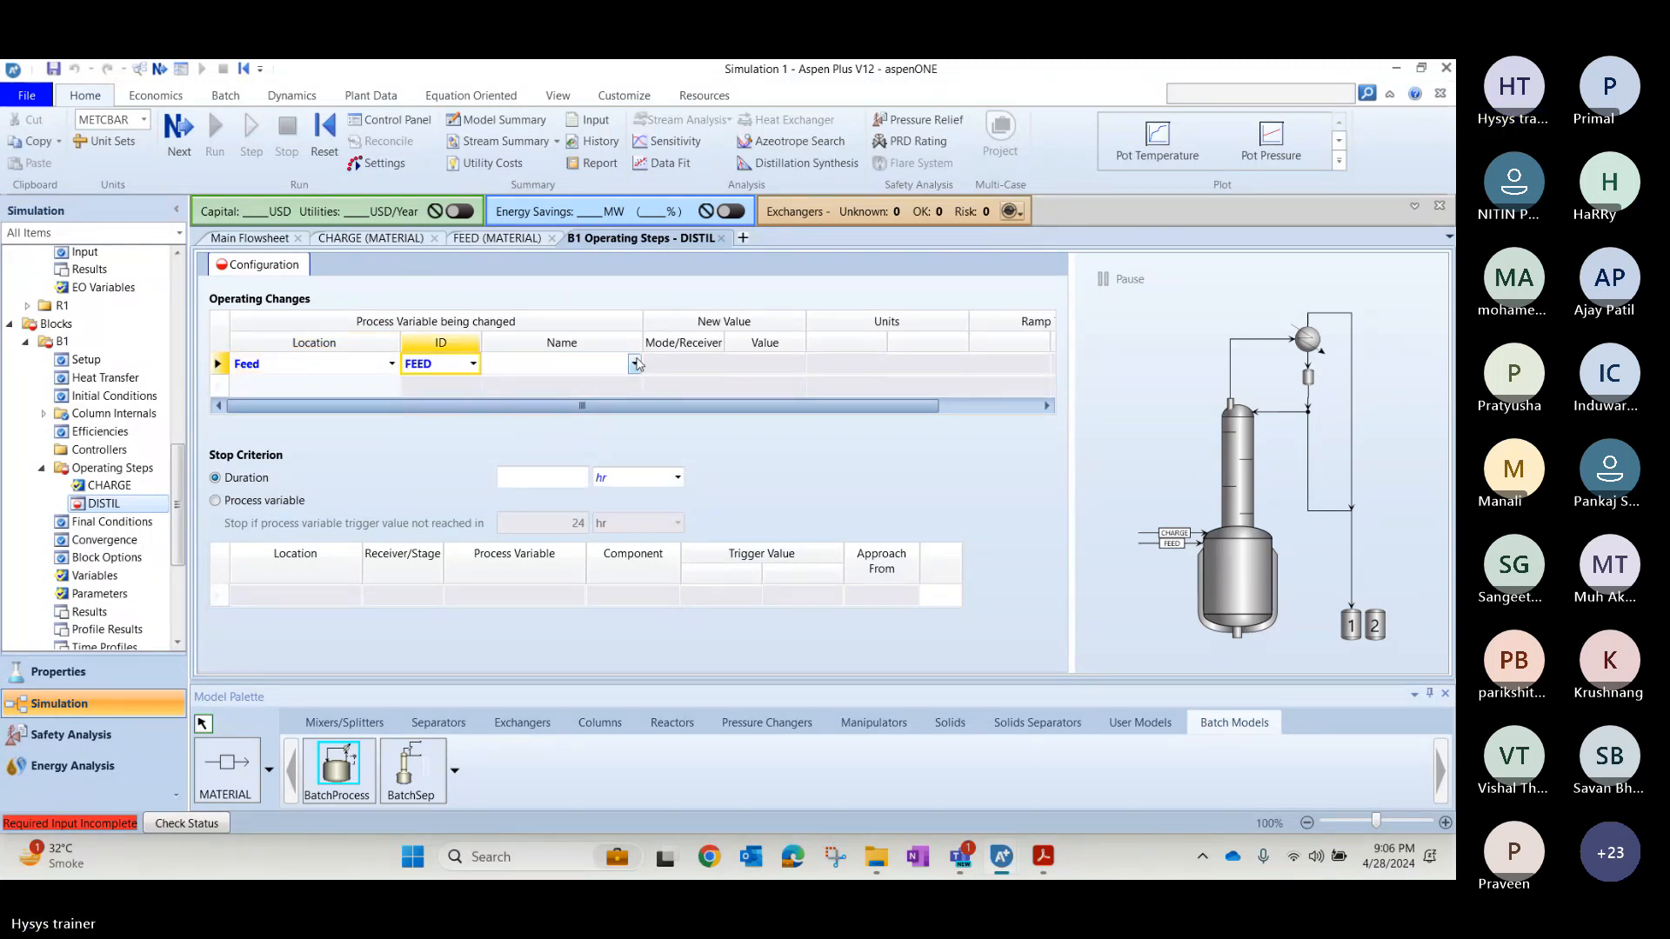
left_click(636, 365)
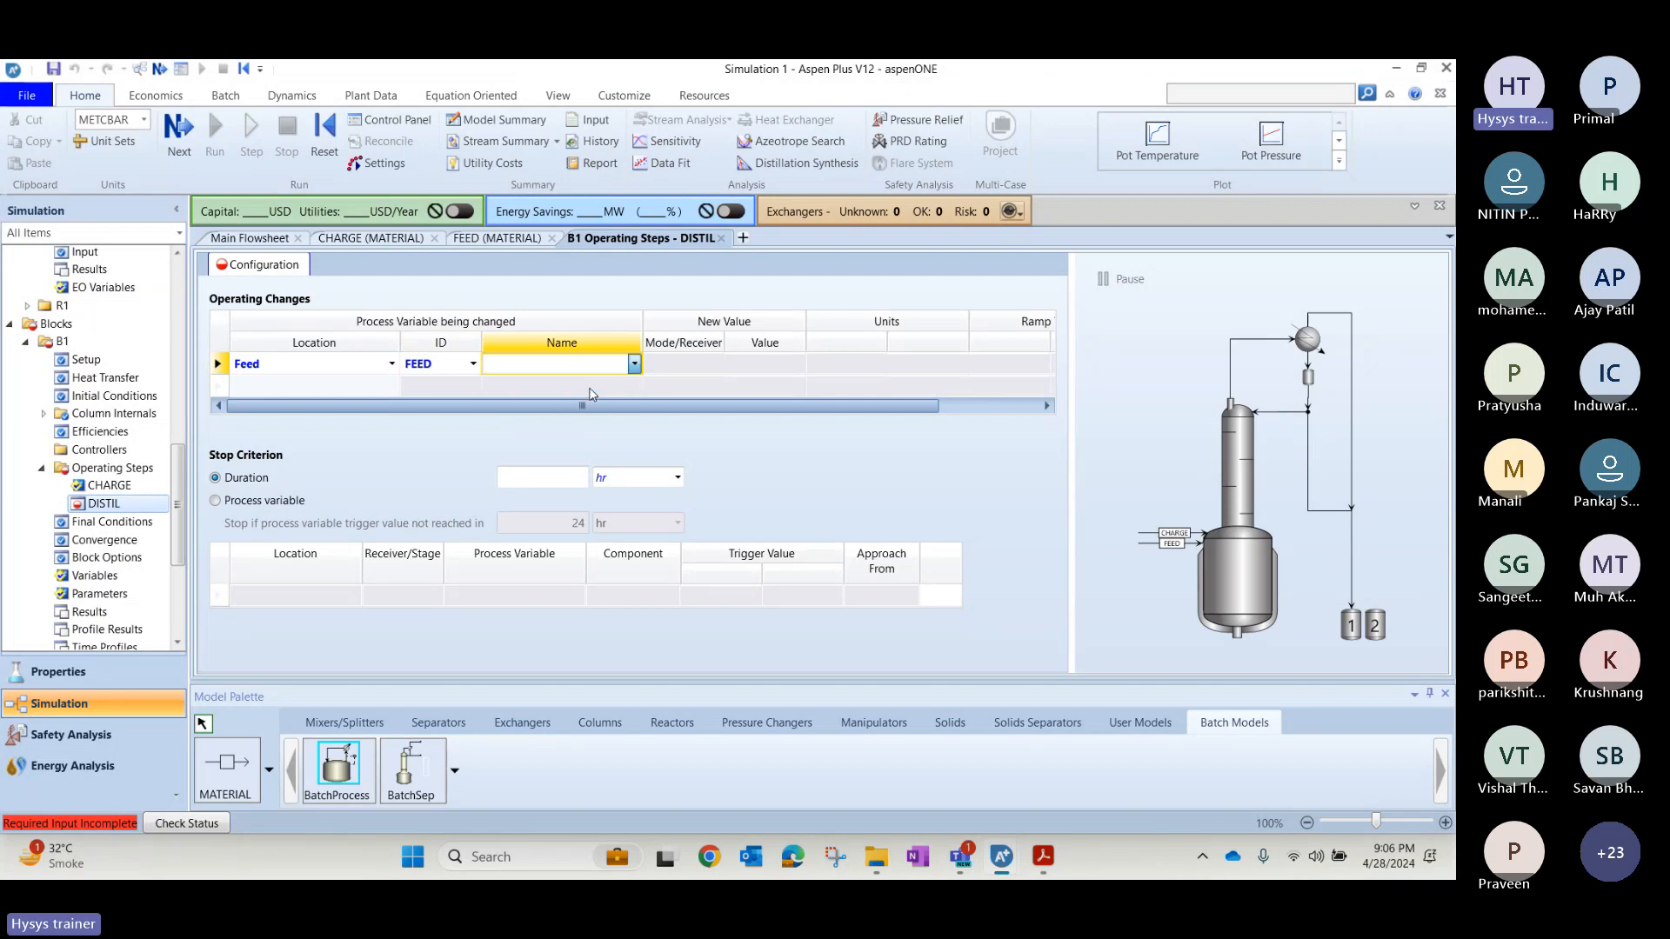
left_click(591, 394)
left_click(760, 365)
type("0")
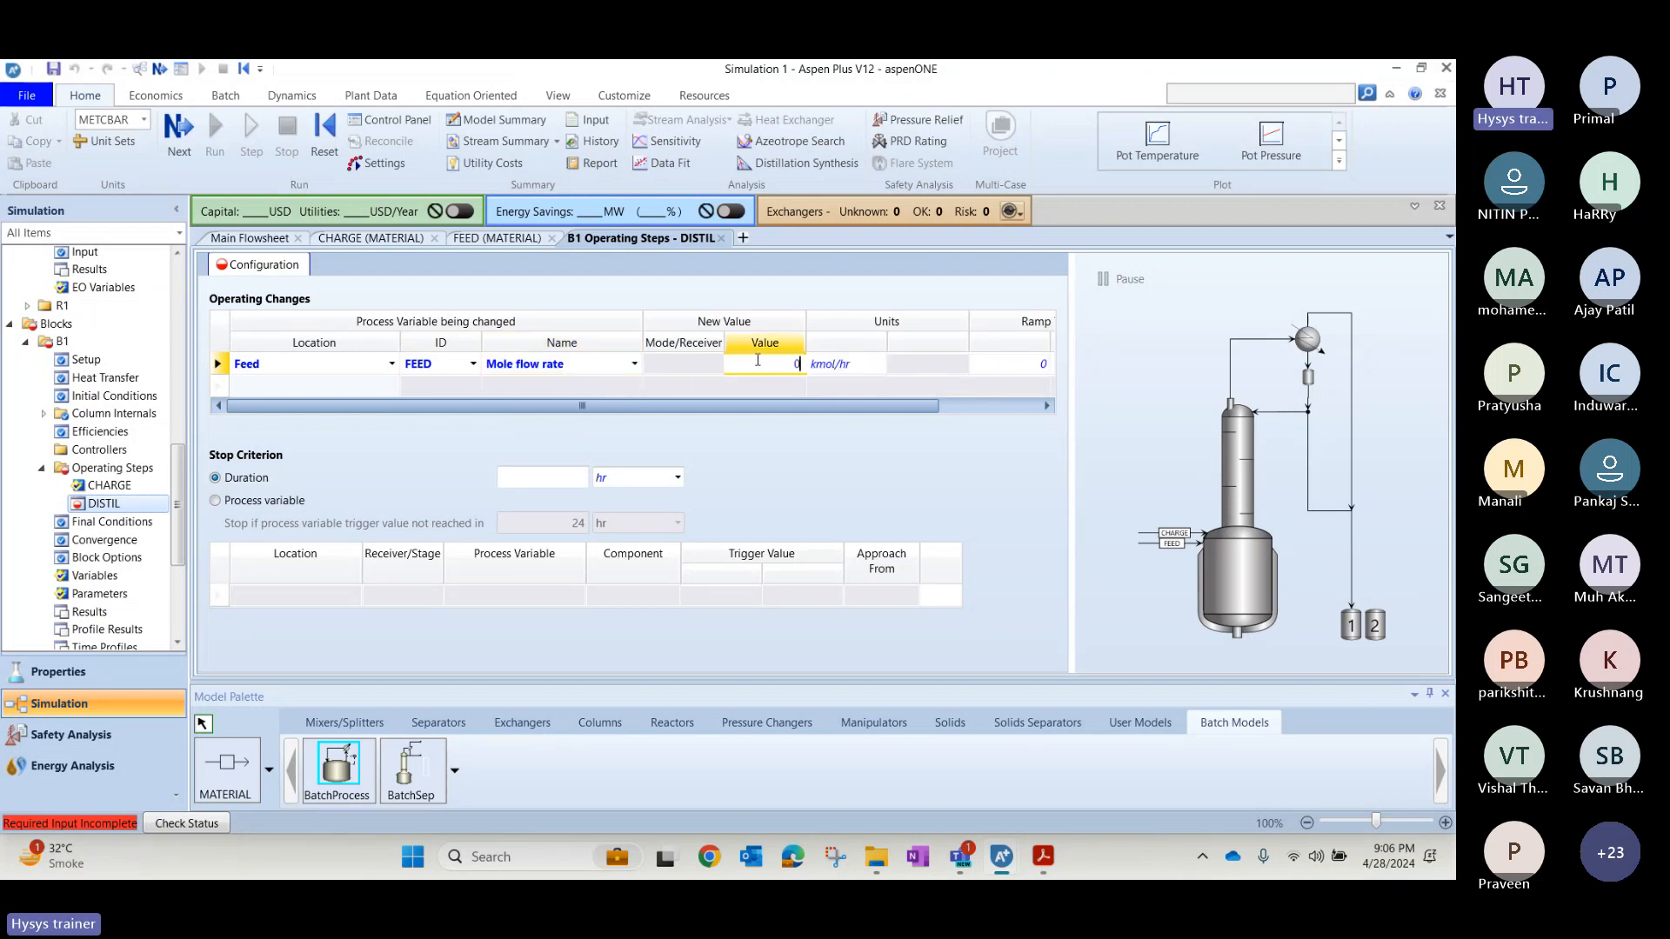
Add a Jacket heating operating change to the DISTIL step with Medium temperature set to 200 C.
left_click(390, 388)
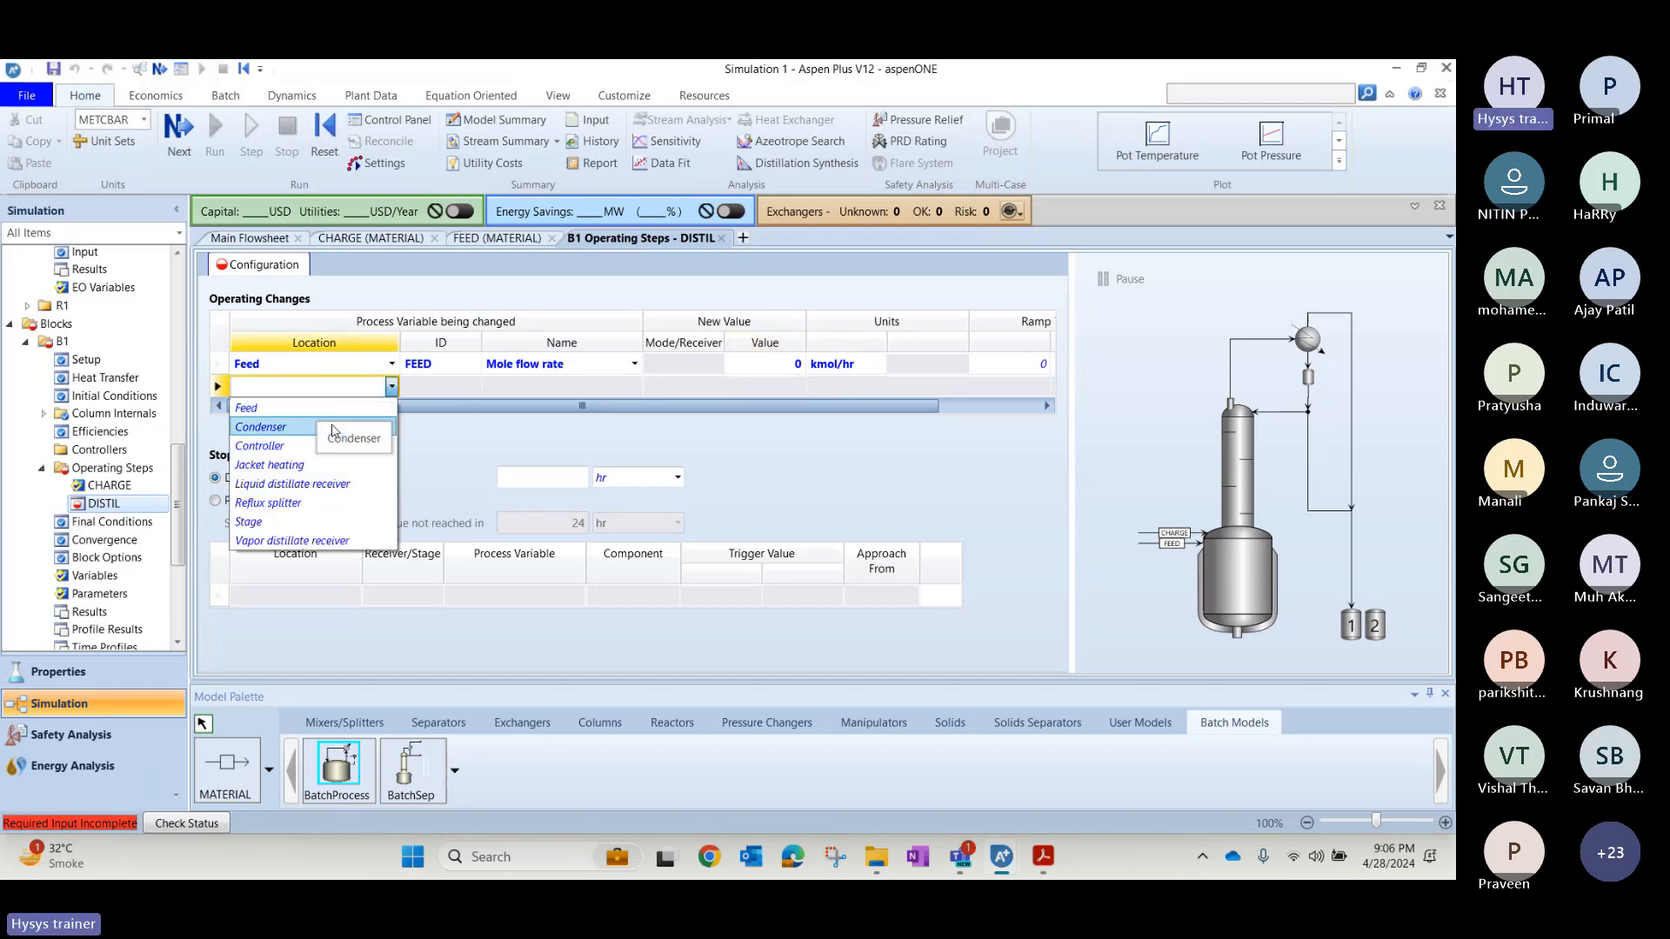
left_click(335, 467)
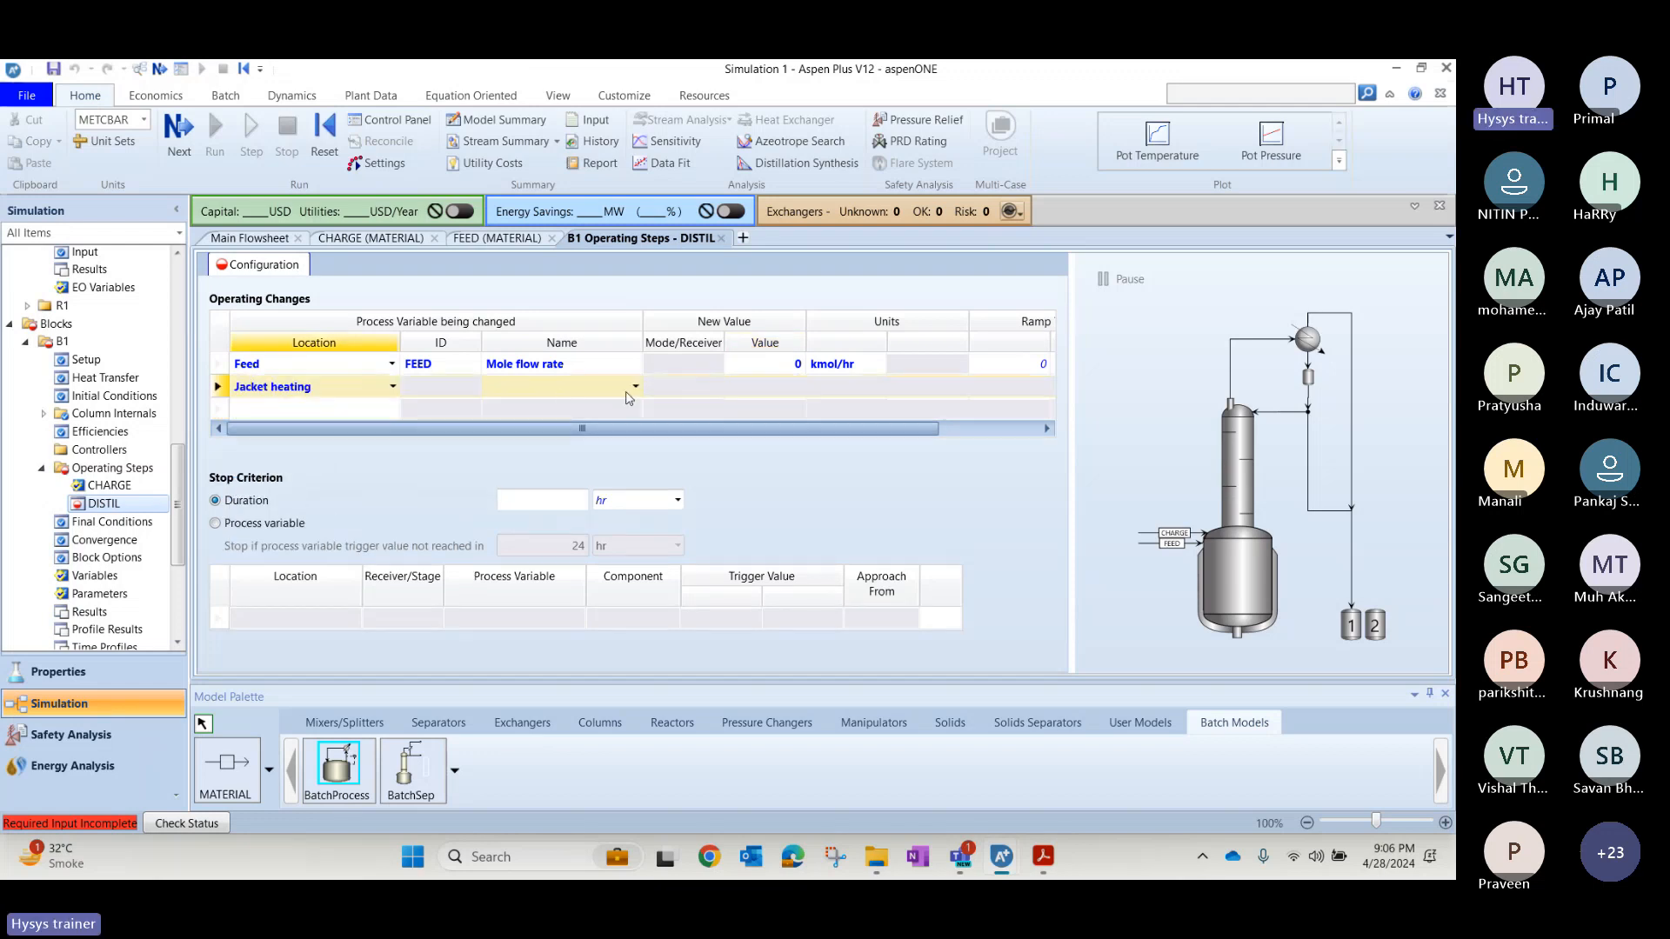
left_click(635, 387)
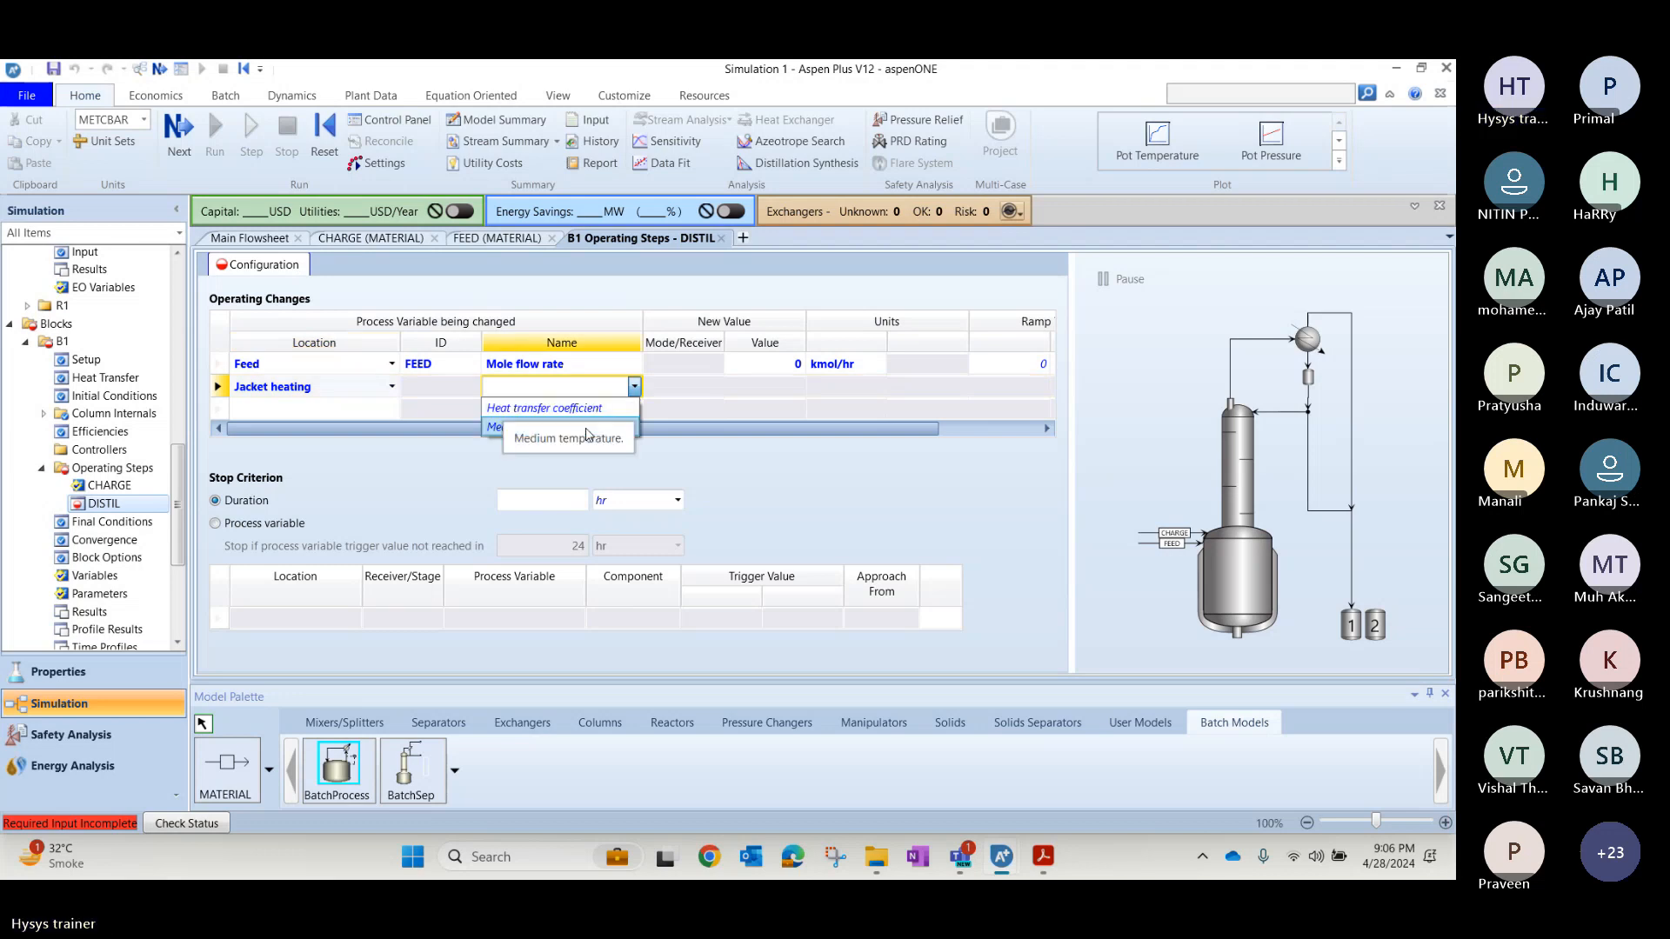
left_click(588, 431)
left_click(759, 390)
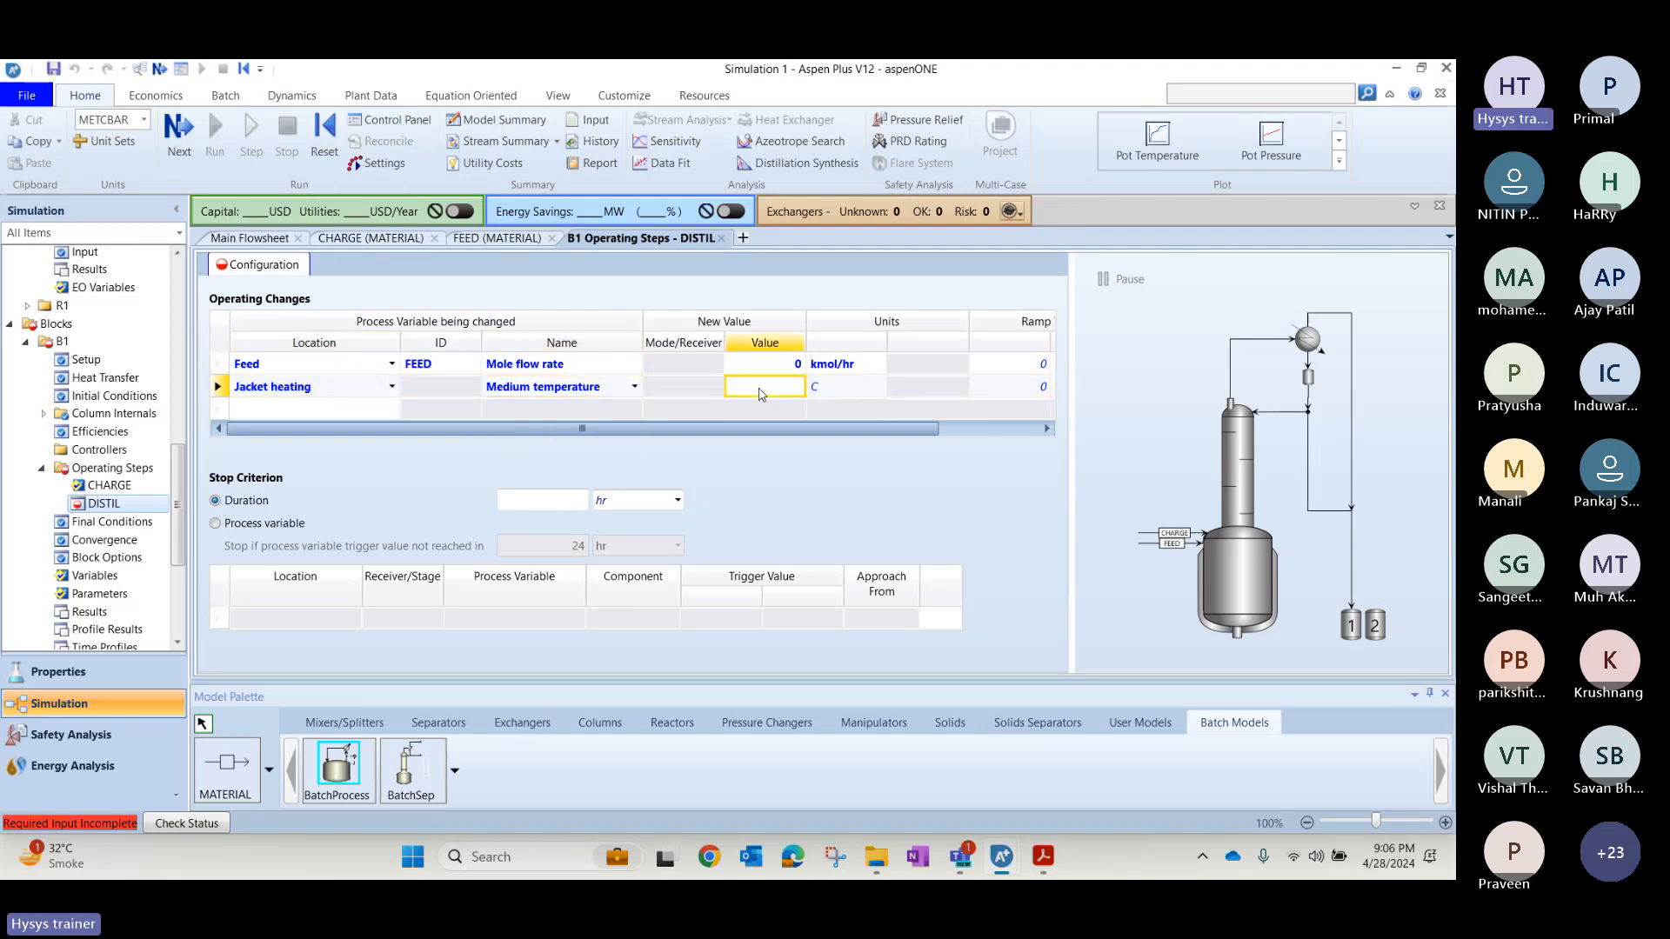
type("200")
key("Return")
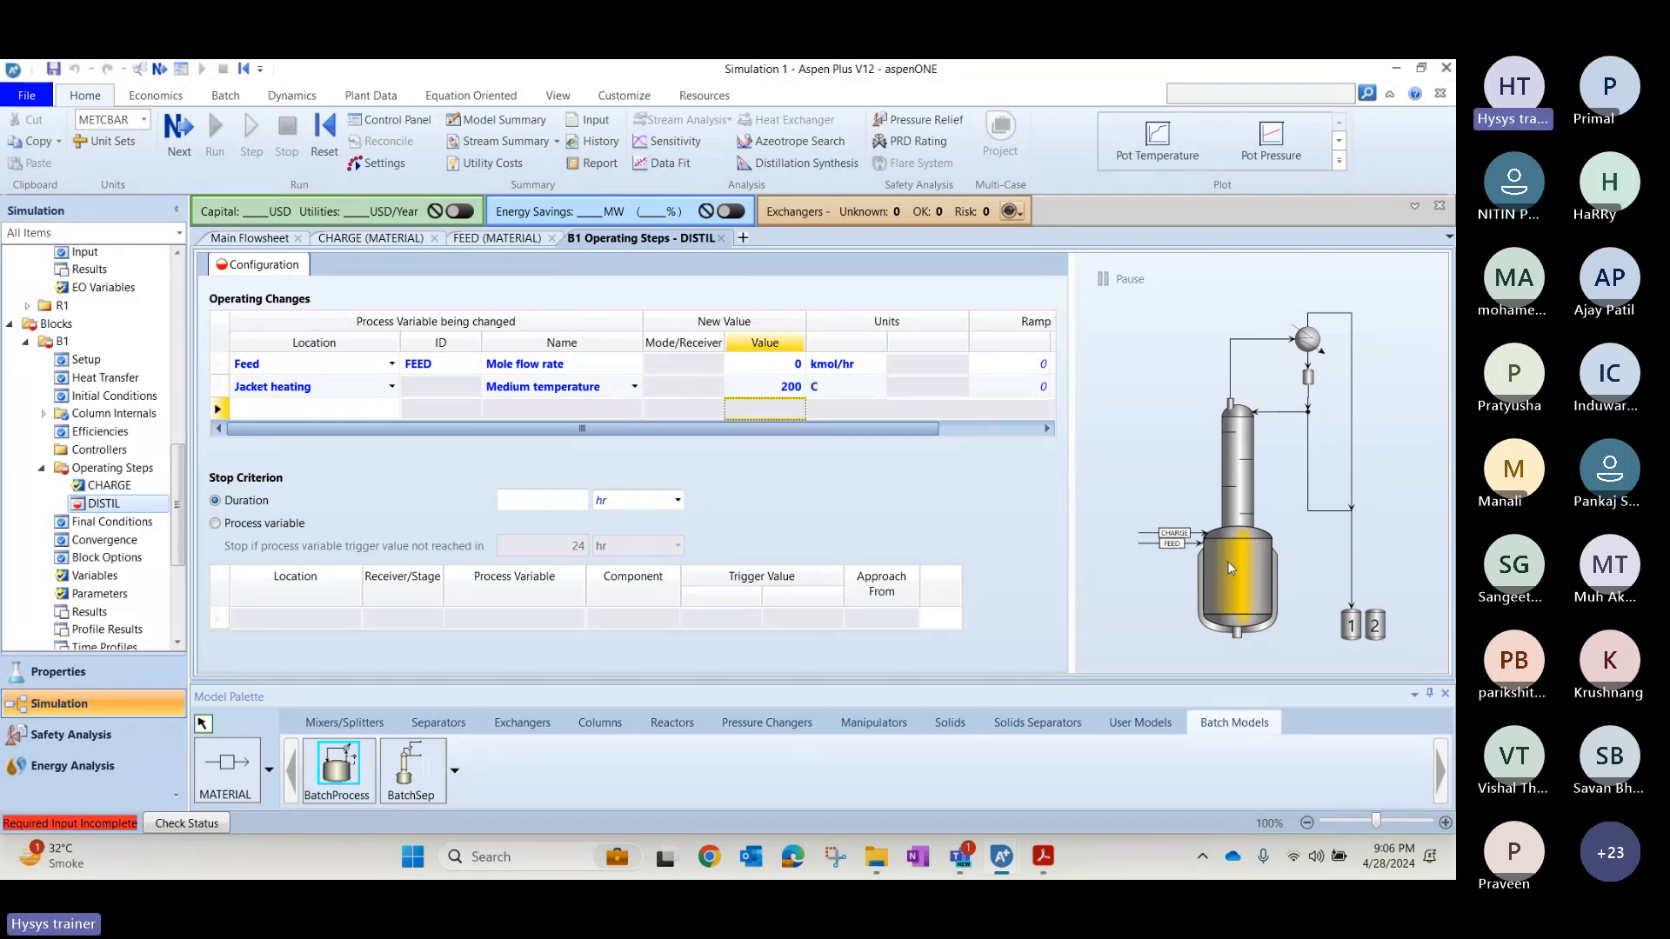
Add a Condenser operating change to the DISTIL step with Coolant mass flow set to 30000 kg/hr.
left_click(392, 409)
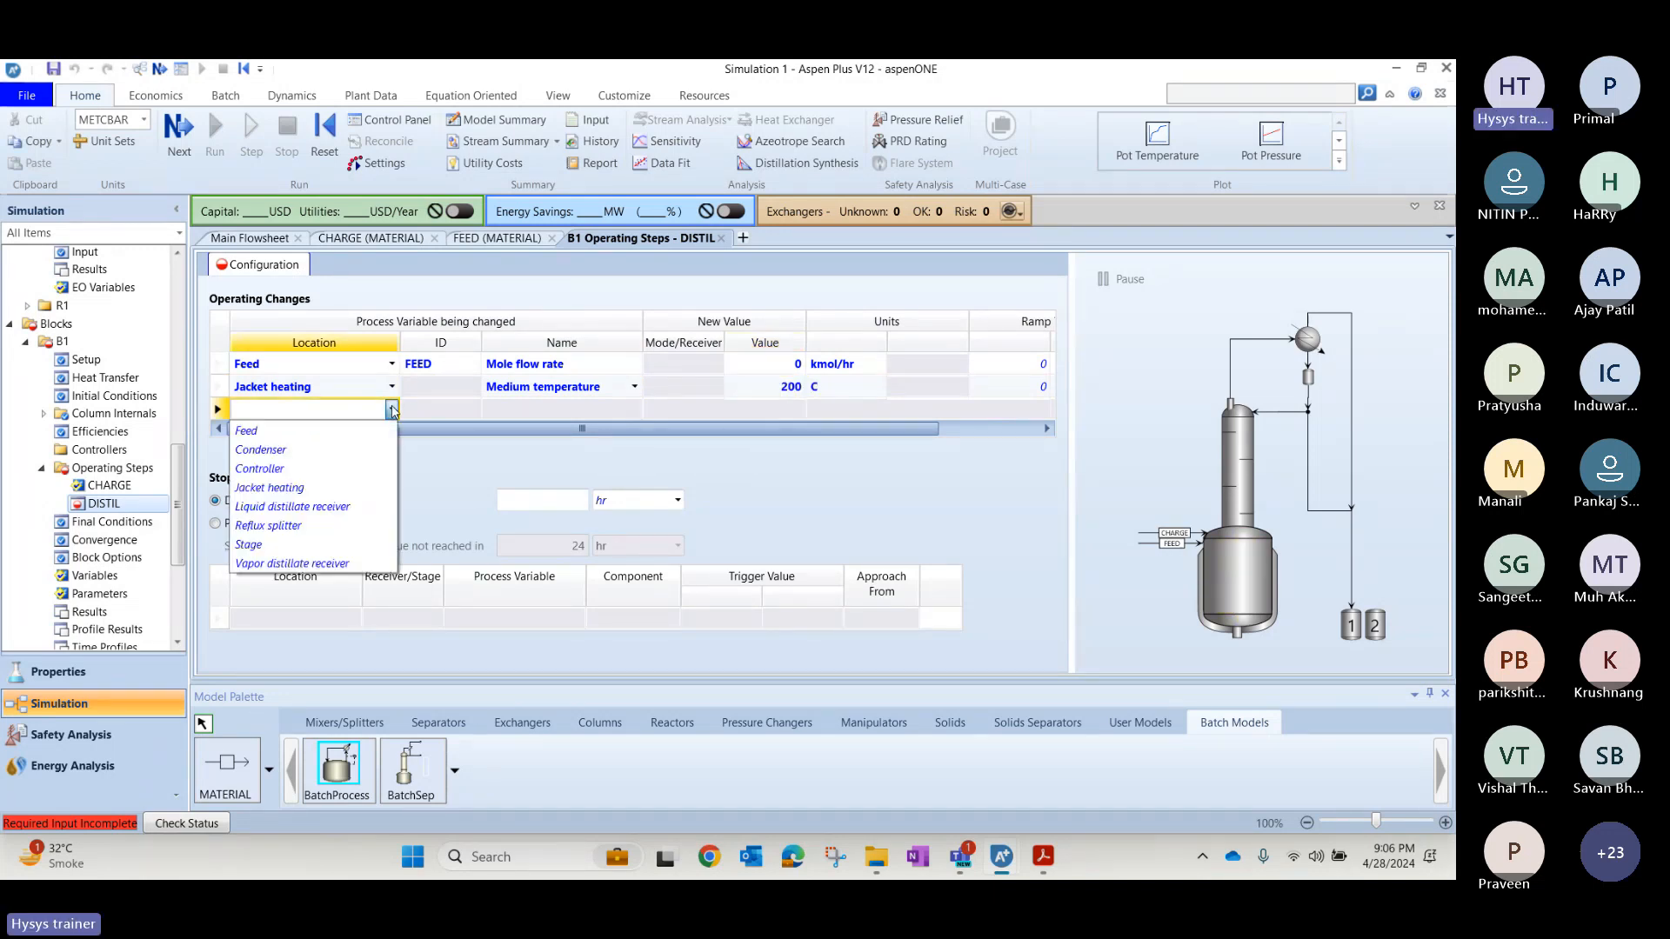
left_click(322, 456)
left_click(631, 410)
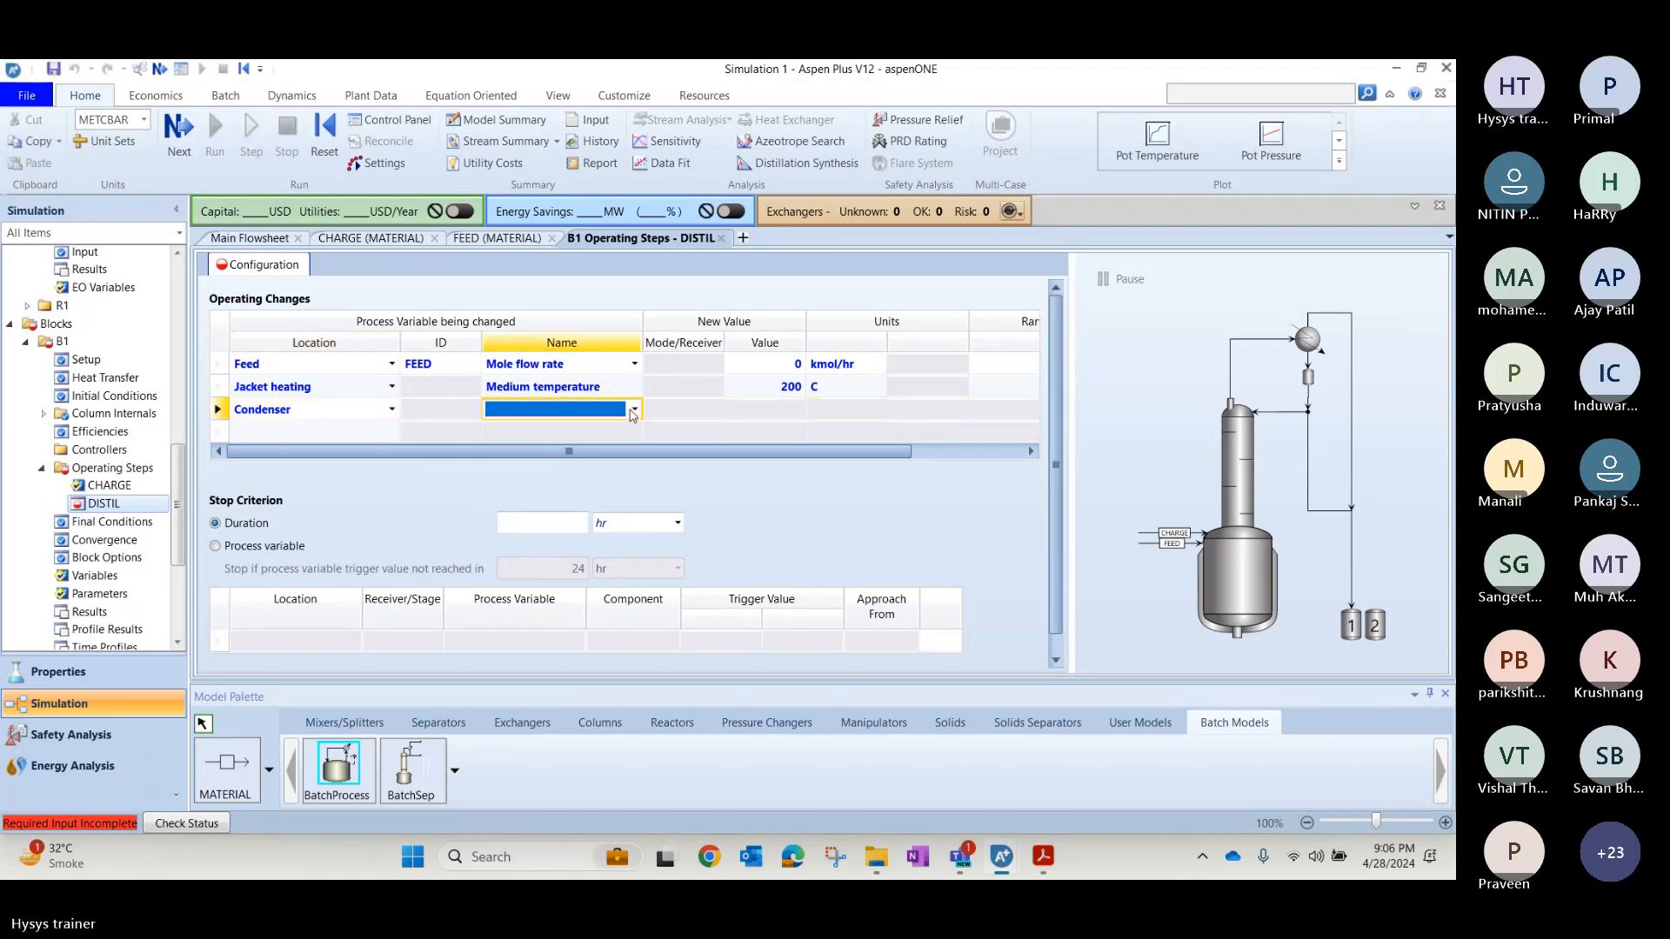
left_click(633, 411)
left_click(735, 428)
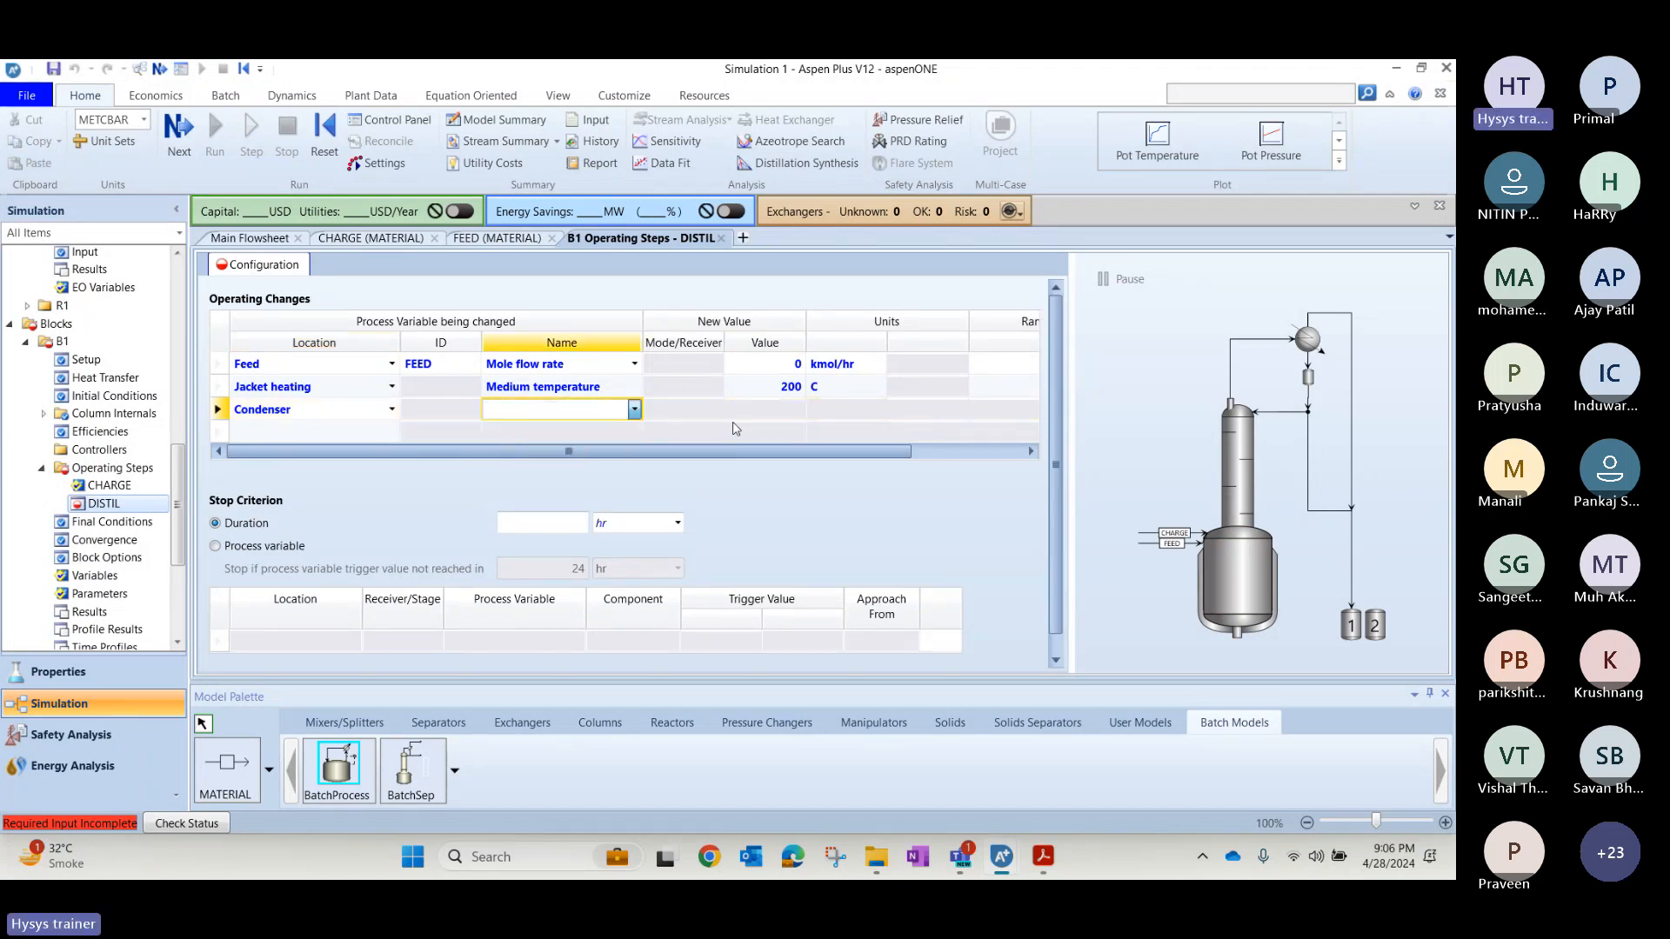
left_click(752, 410)
type("30000")
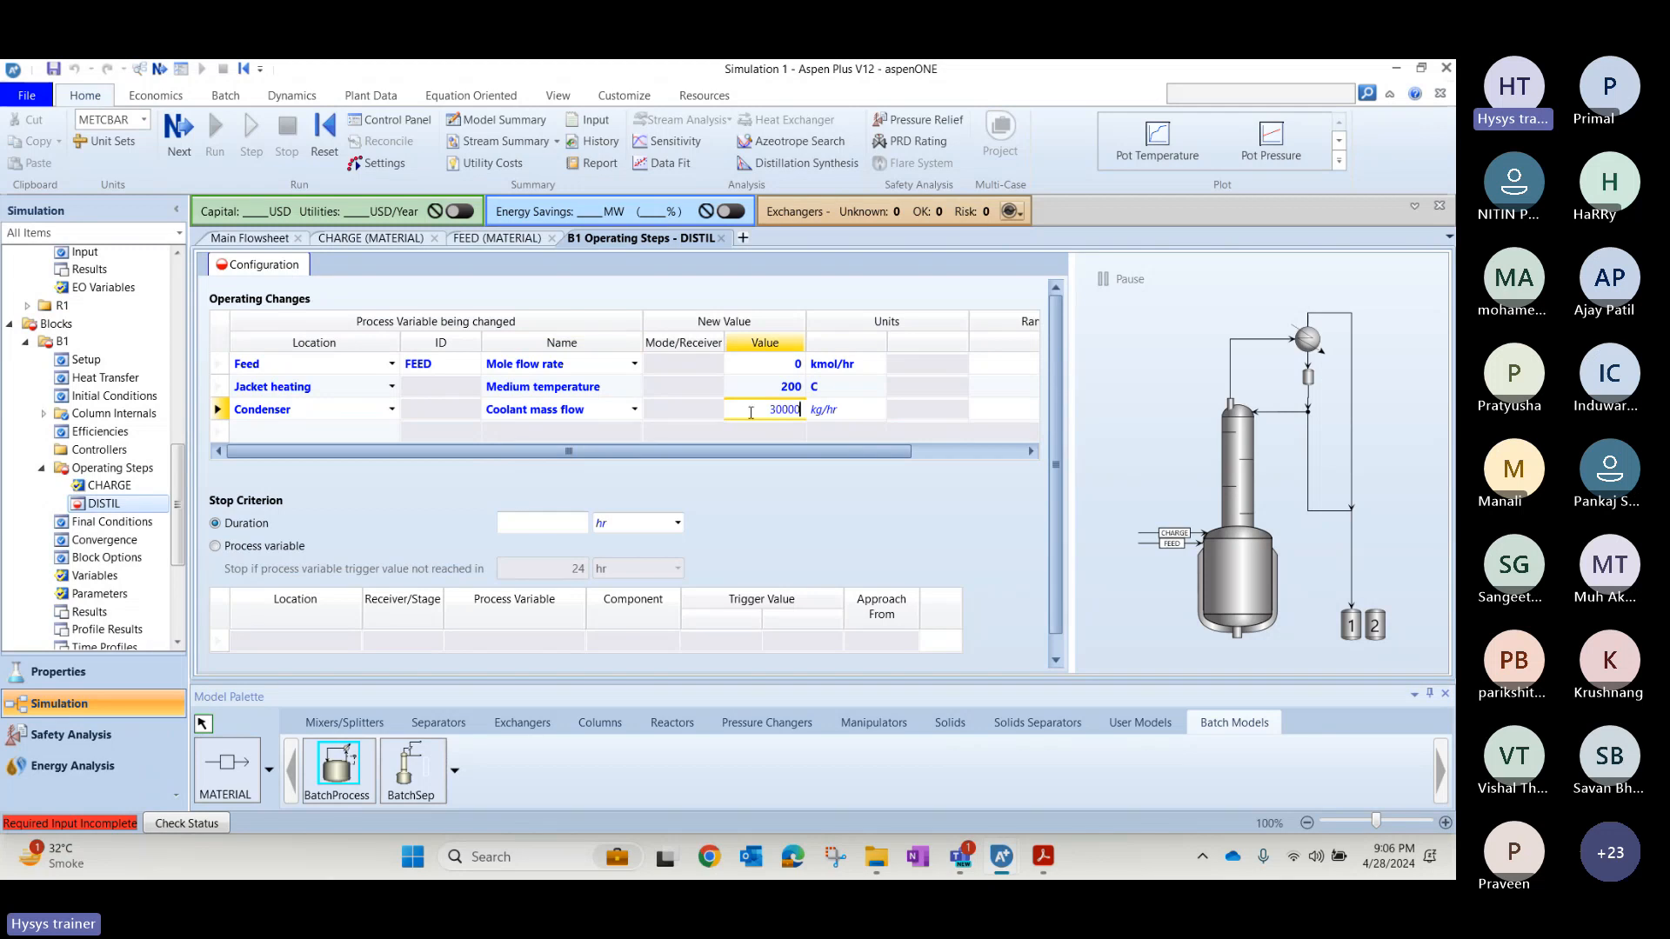
key("Return")
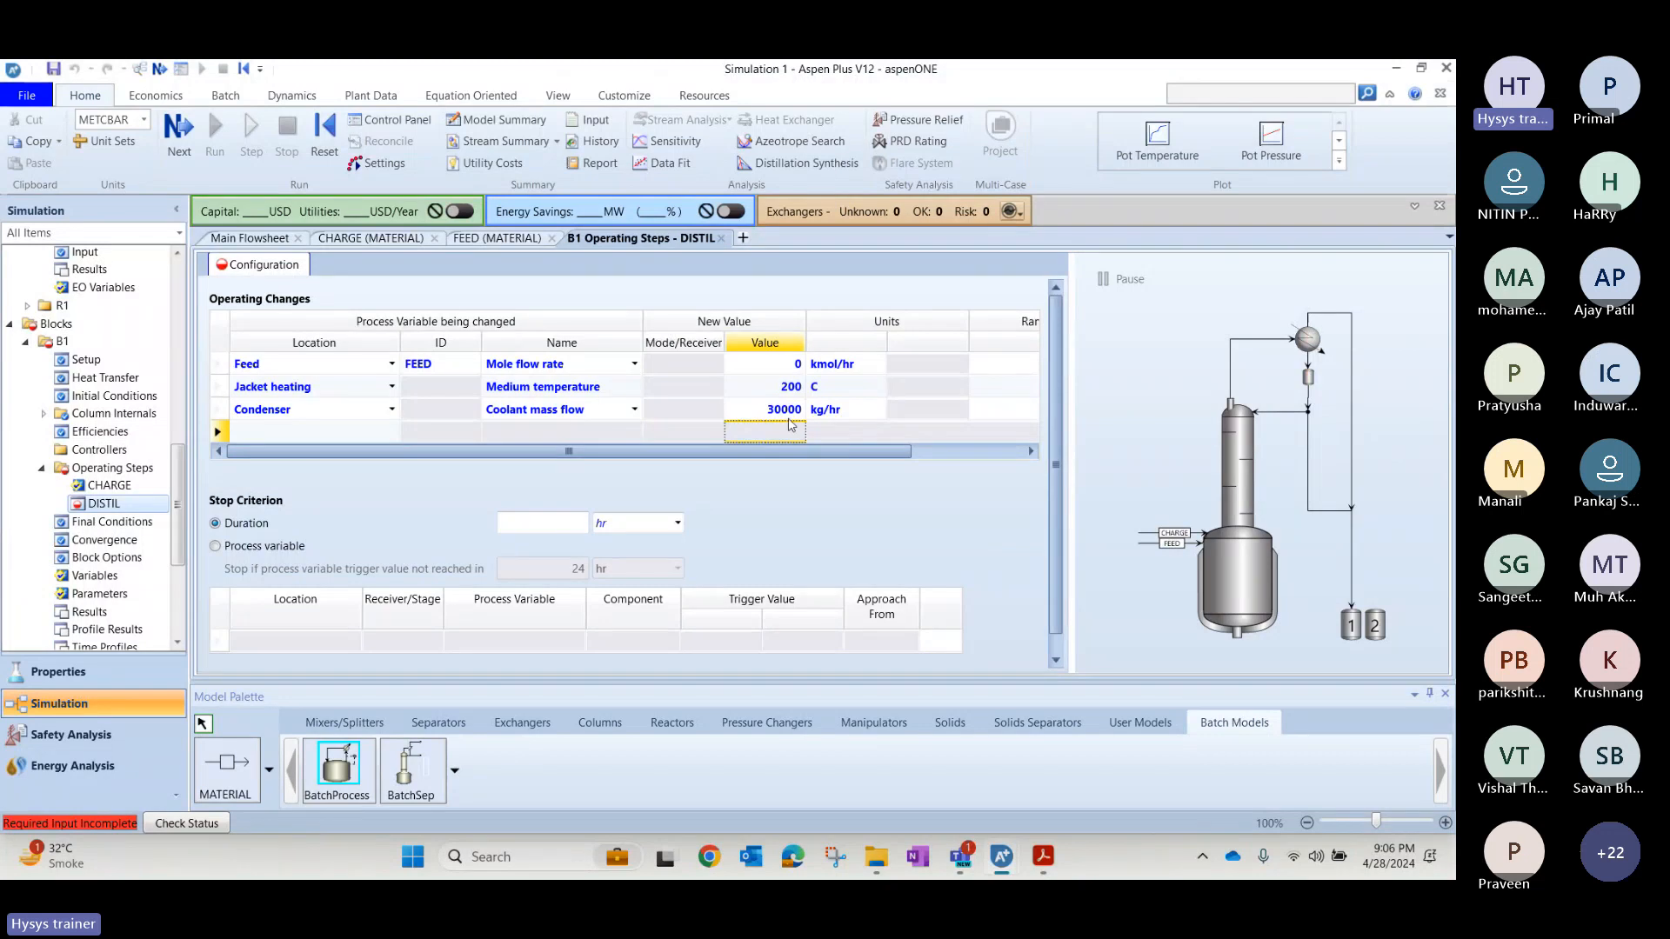
Consult the slide's stop criterion and base the DISTIL step's stop on a Process variable located at the Pot.
key("alt+Tab")
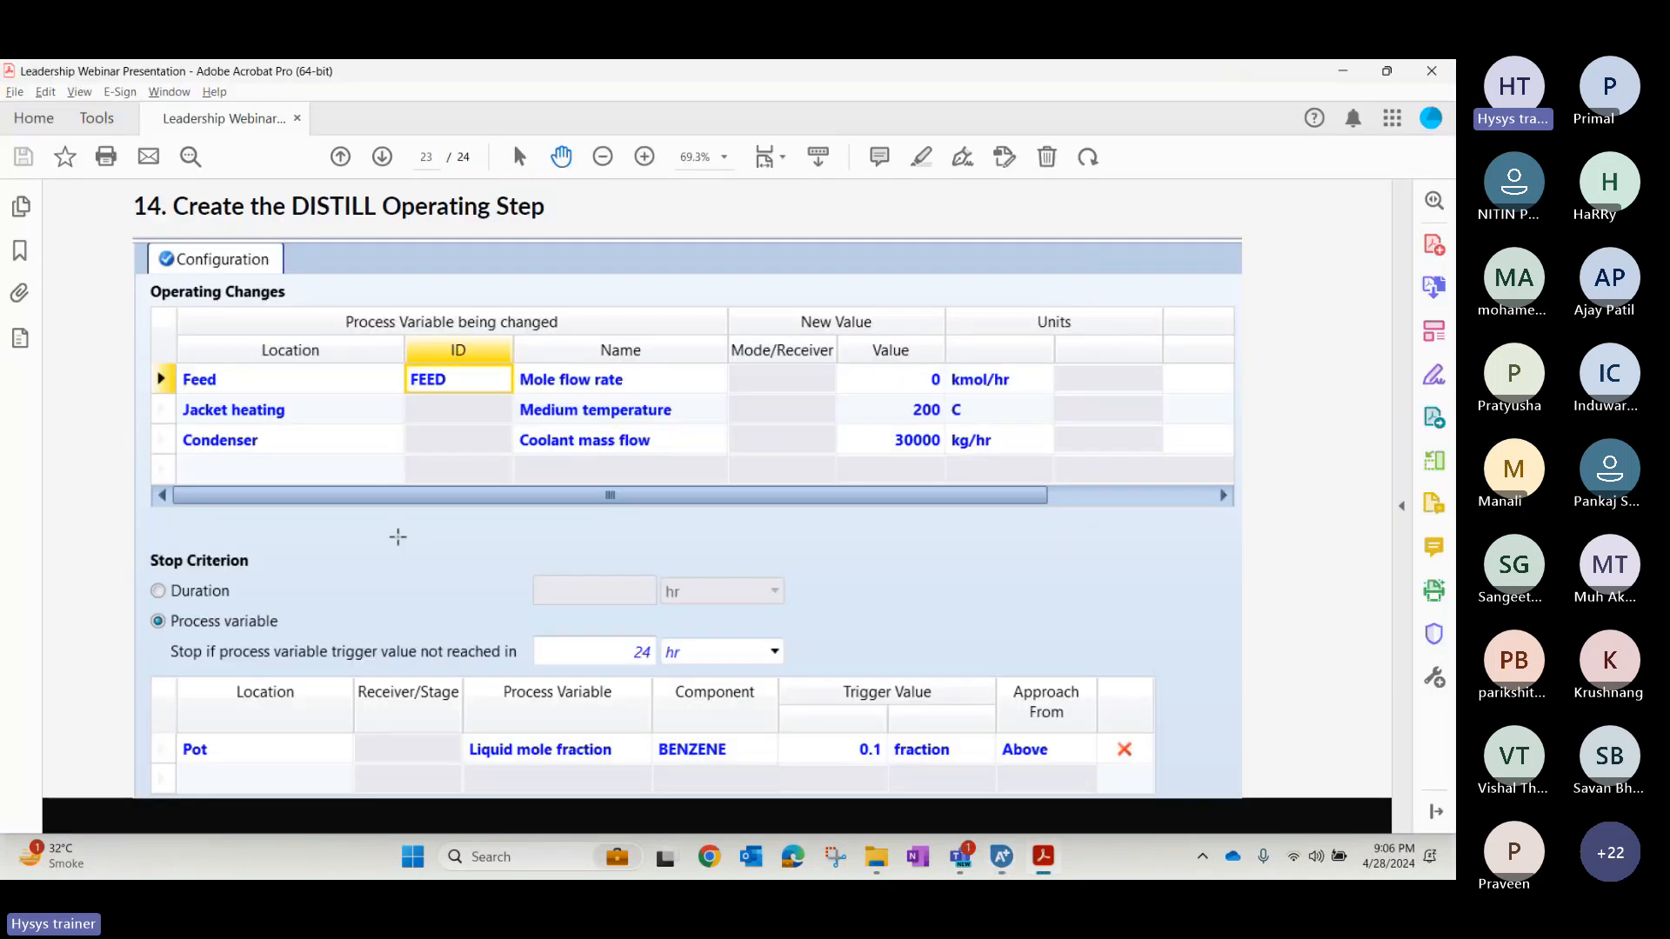
key("alt+Tab")
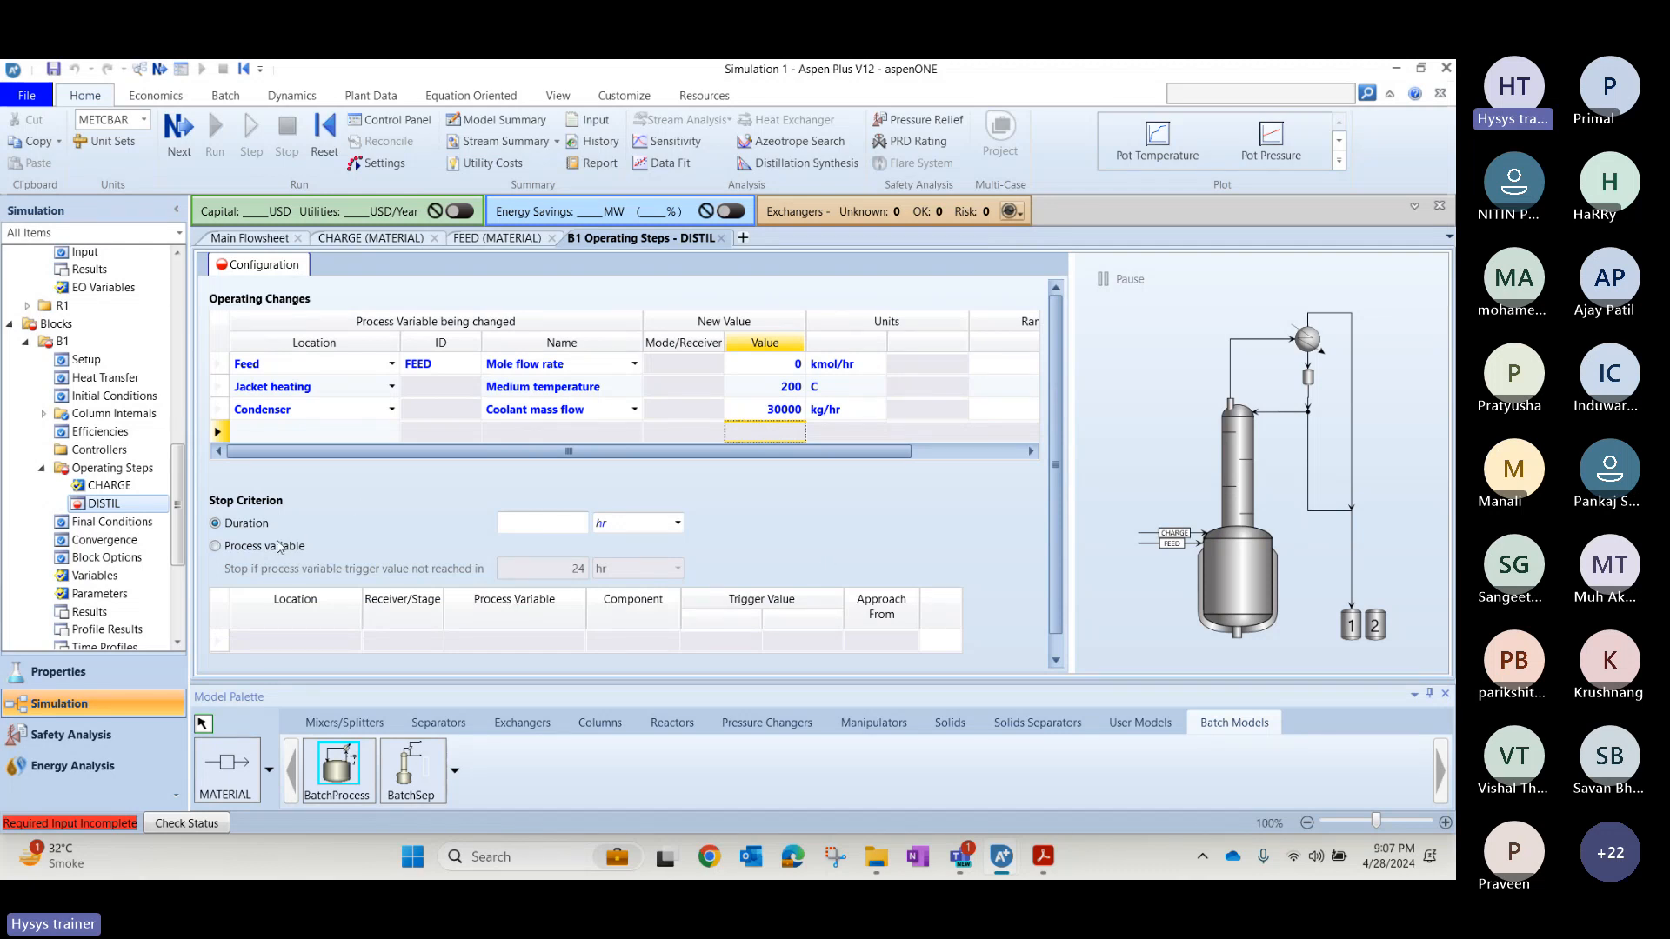
left_click(276, 548)
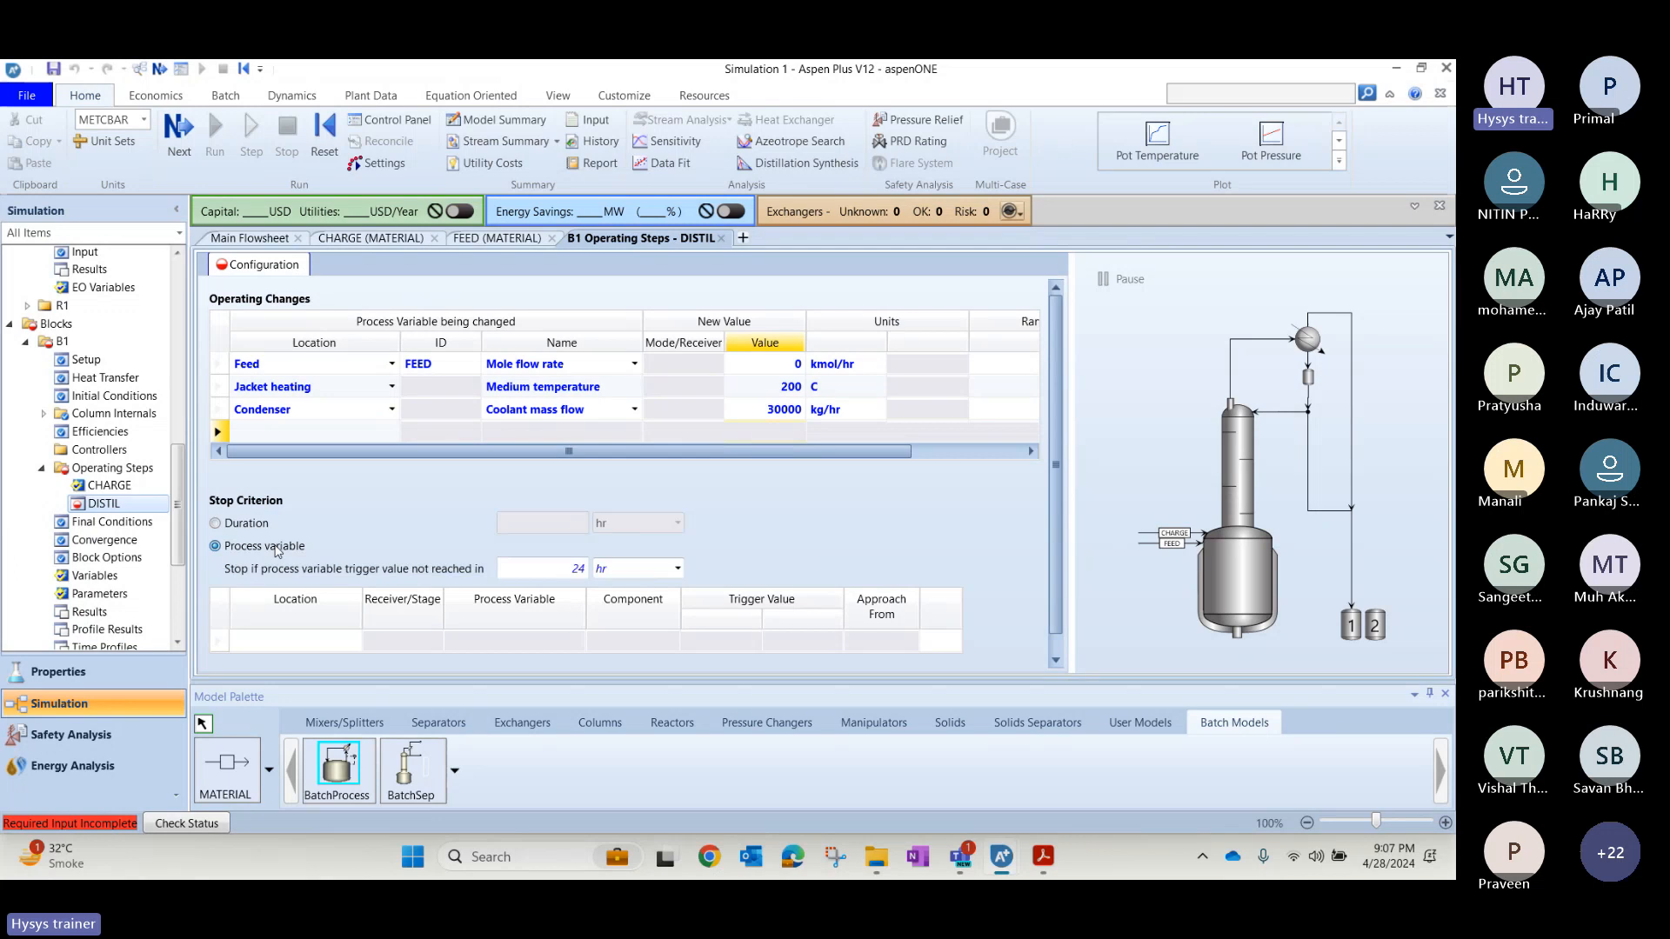
left_click(300, 641)
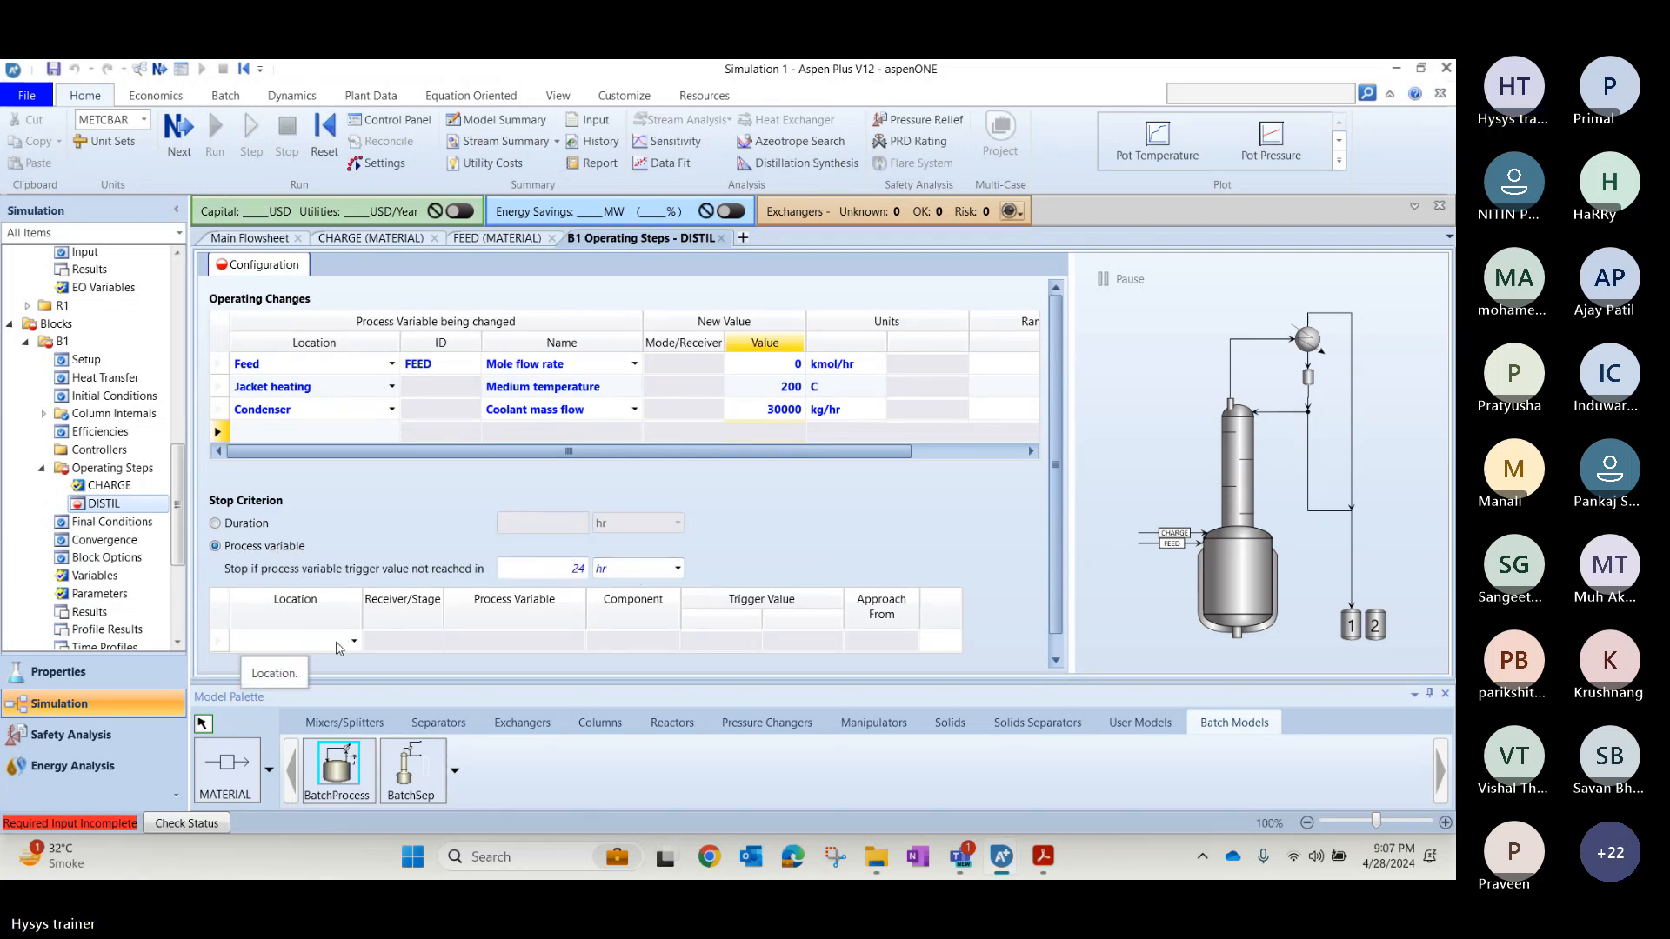
key("alt+Tab")
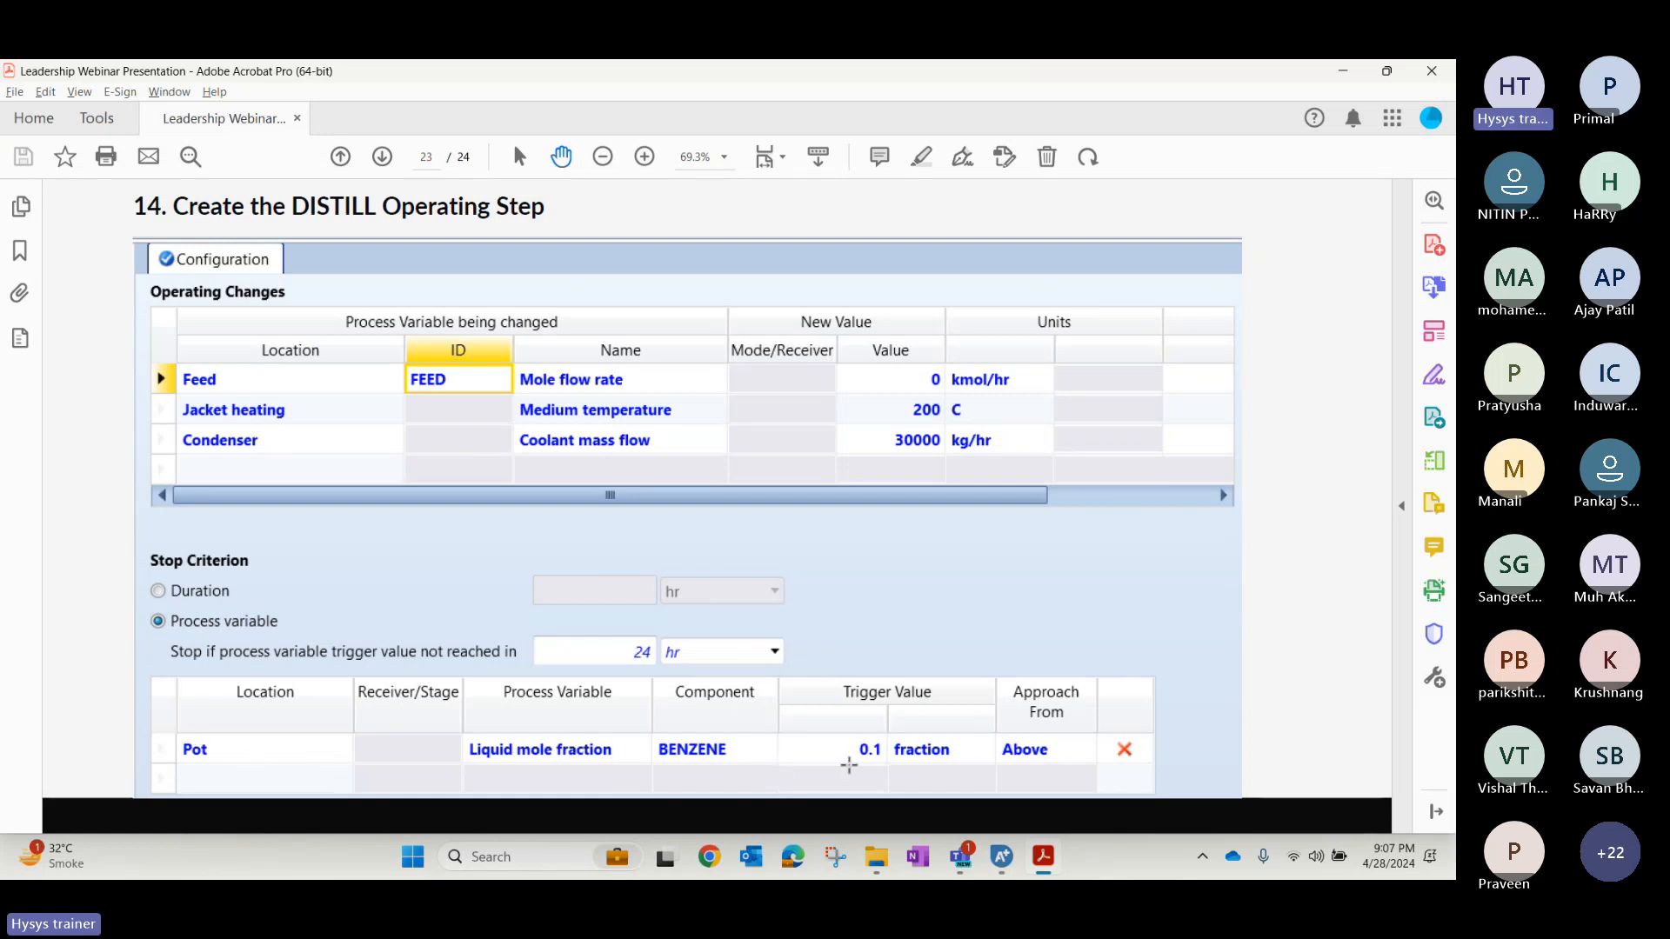
key("alt+Tab")
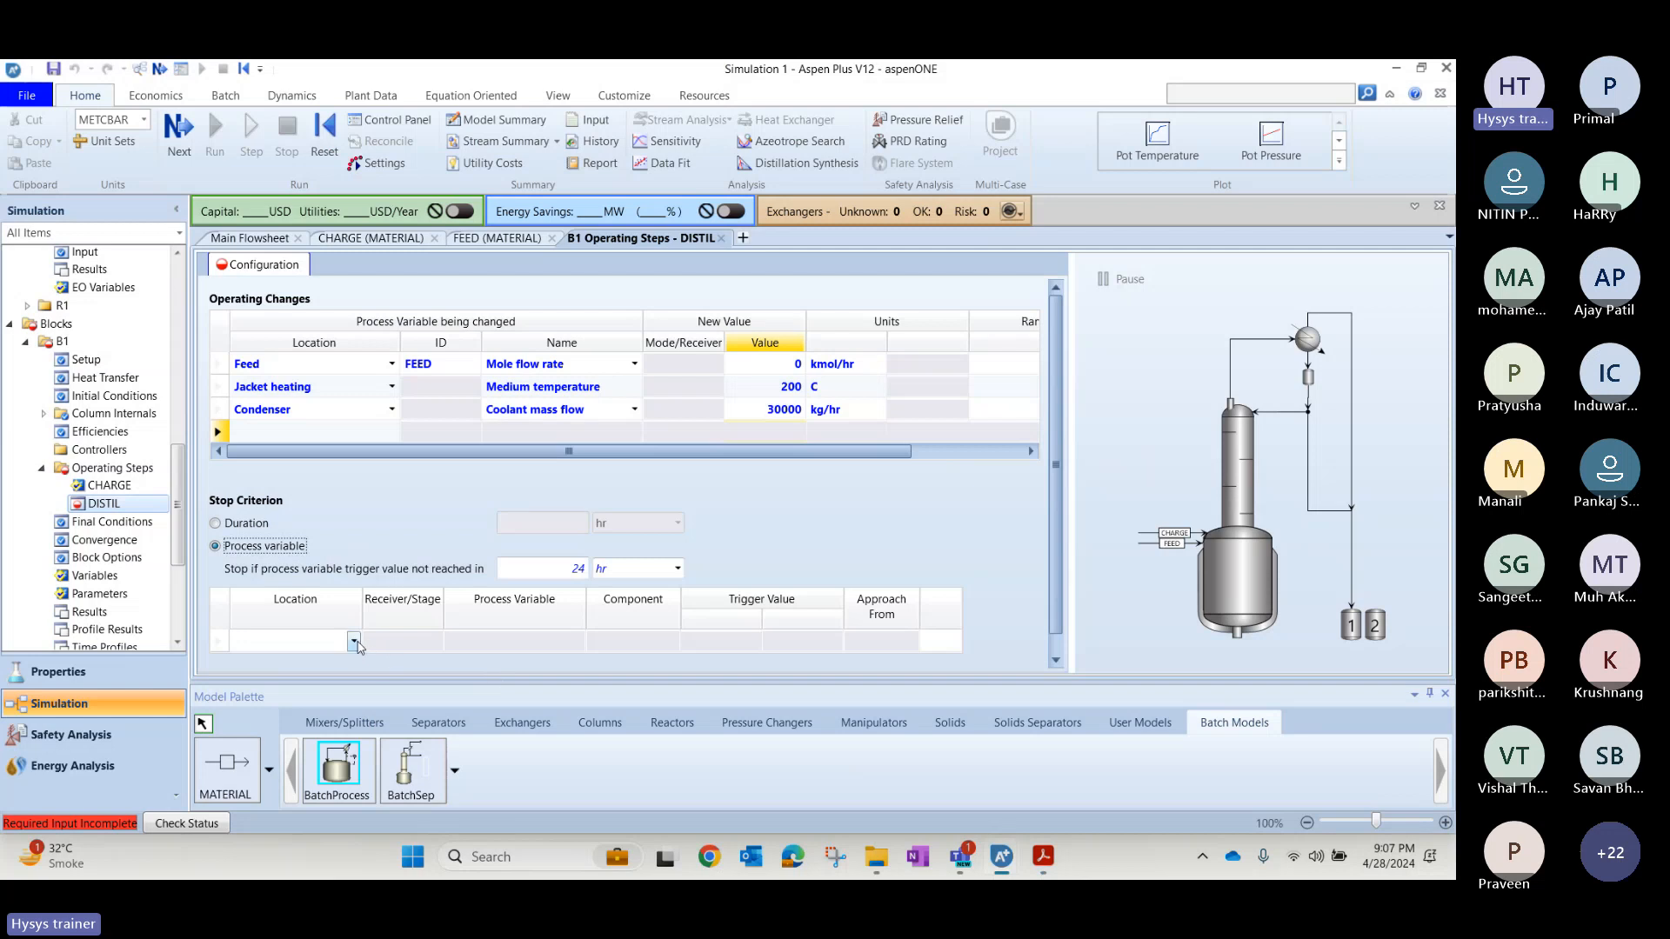
left_click(353, 641)
left_click(294, 721)
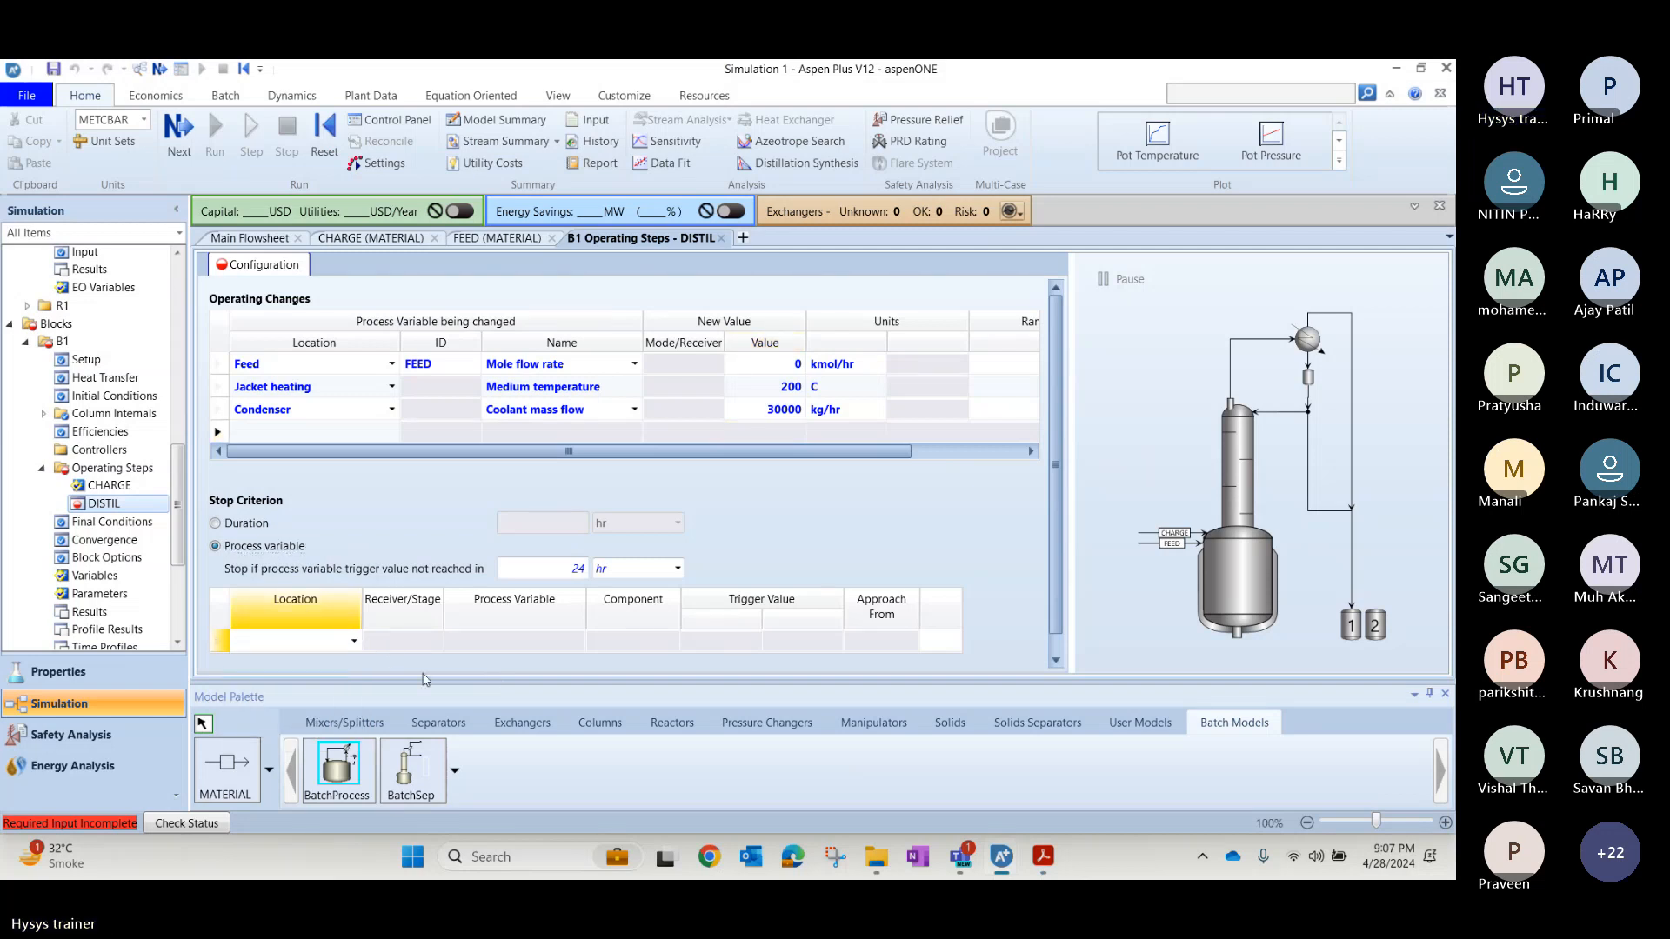
Set the Pot stop criterion's process variable to Liquid mass fraction and its component to BENZENE.
left_click(557, 642)
left_click(577, 641)
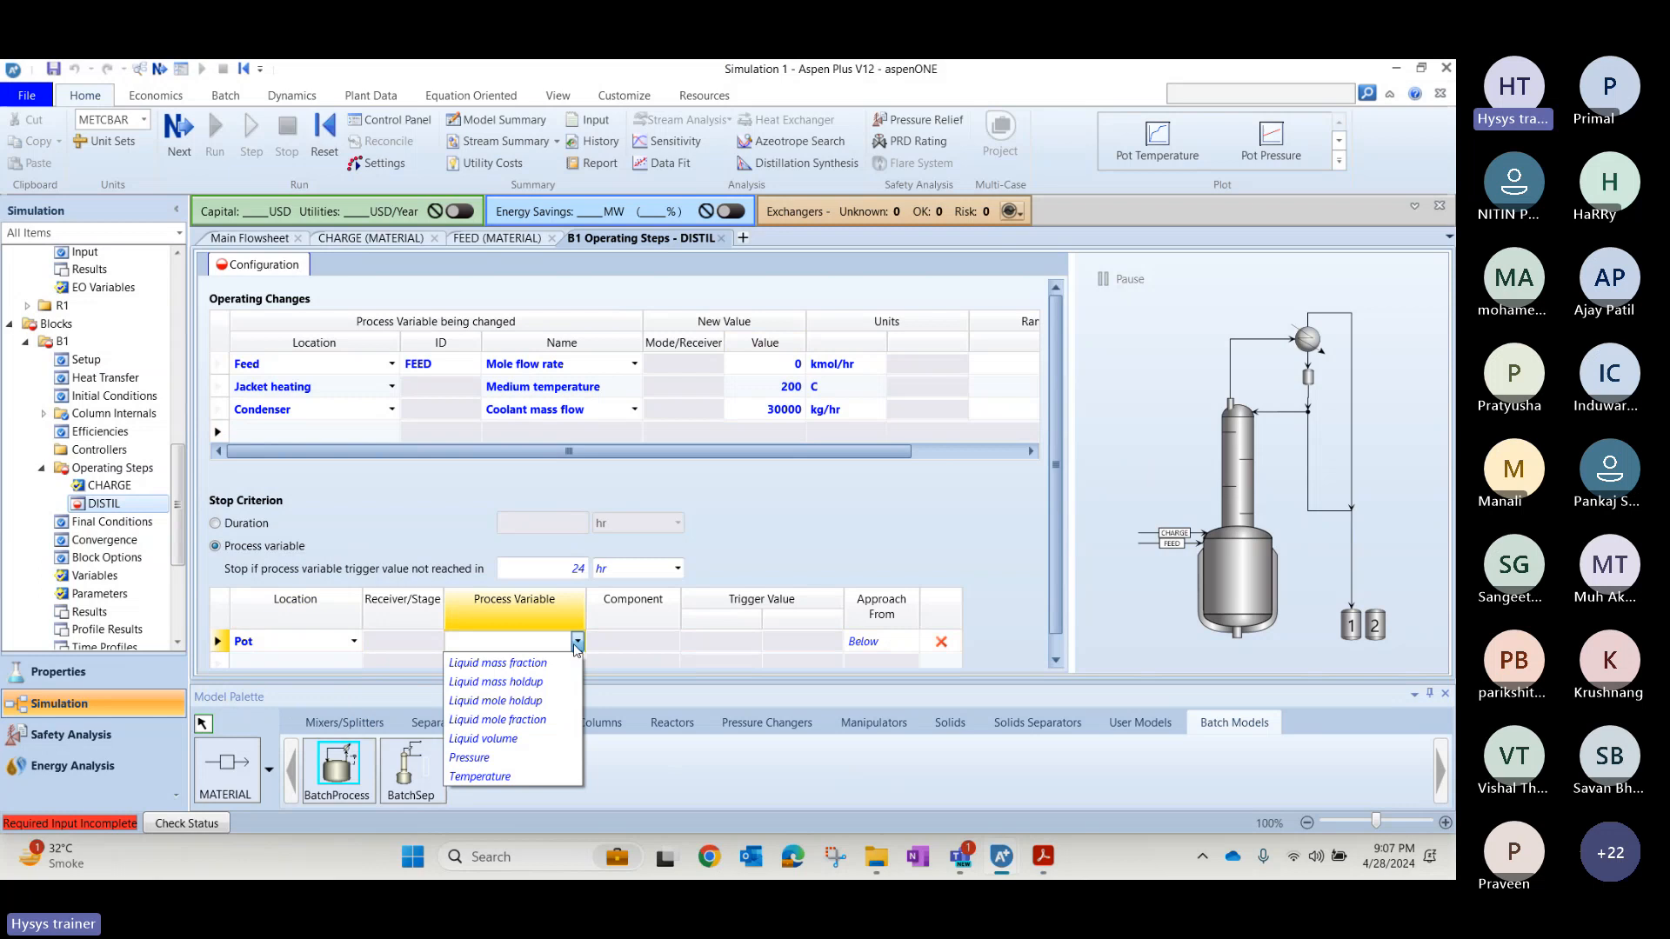
left_click(522, 664)
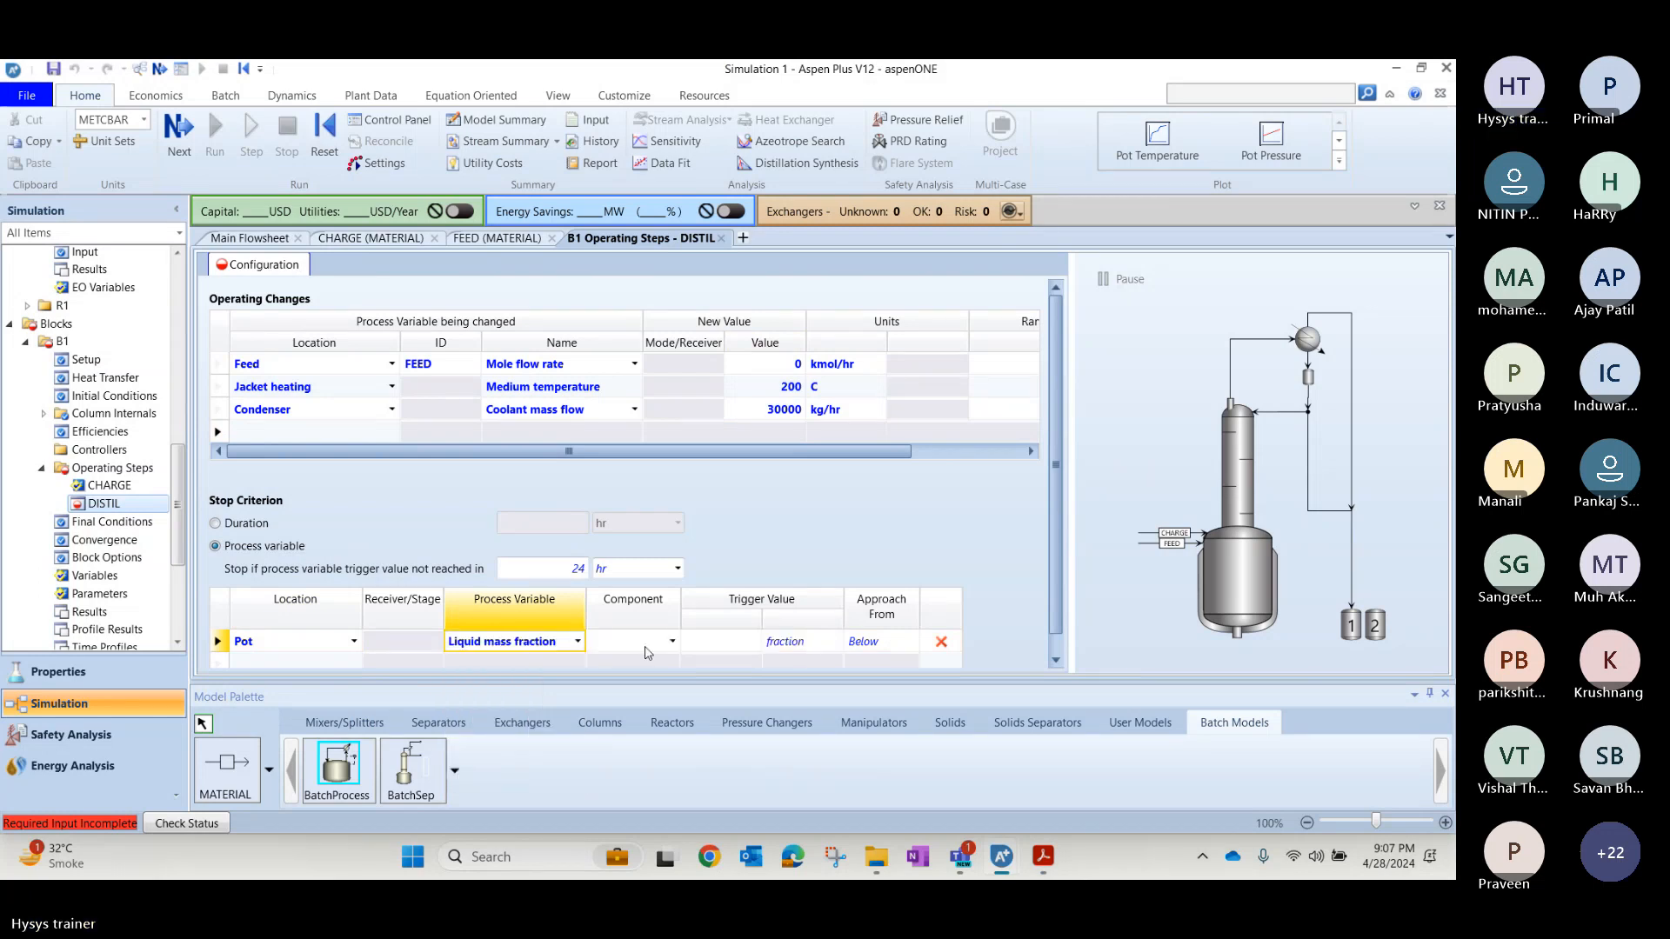
left_click(673, 644)
left_click(672, 644)
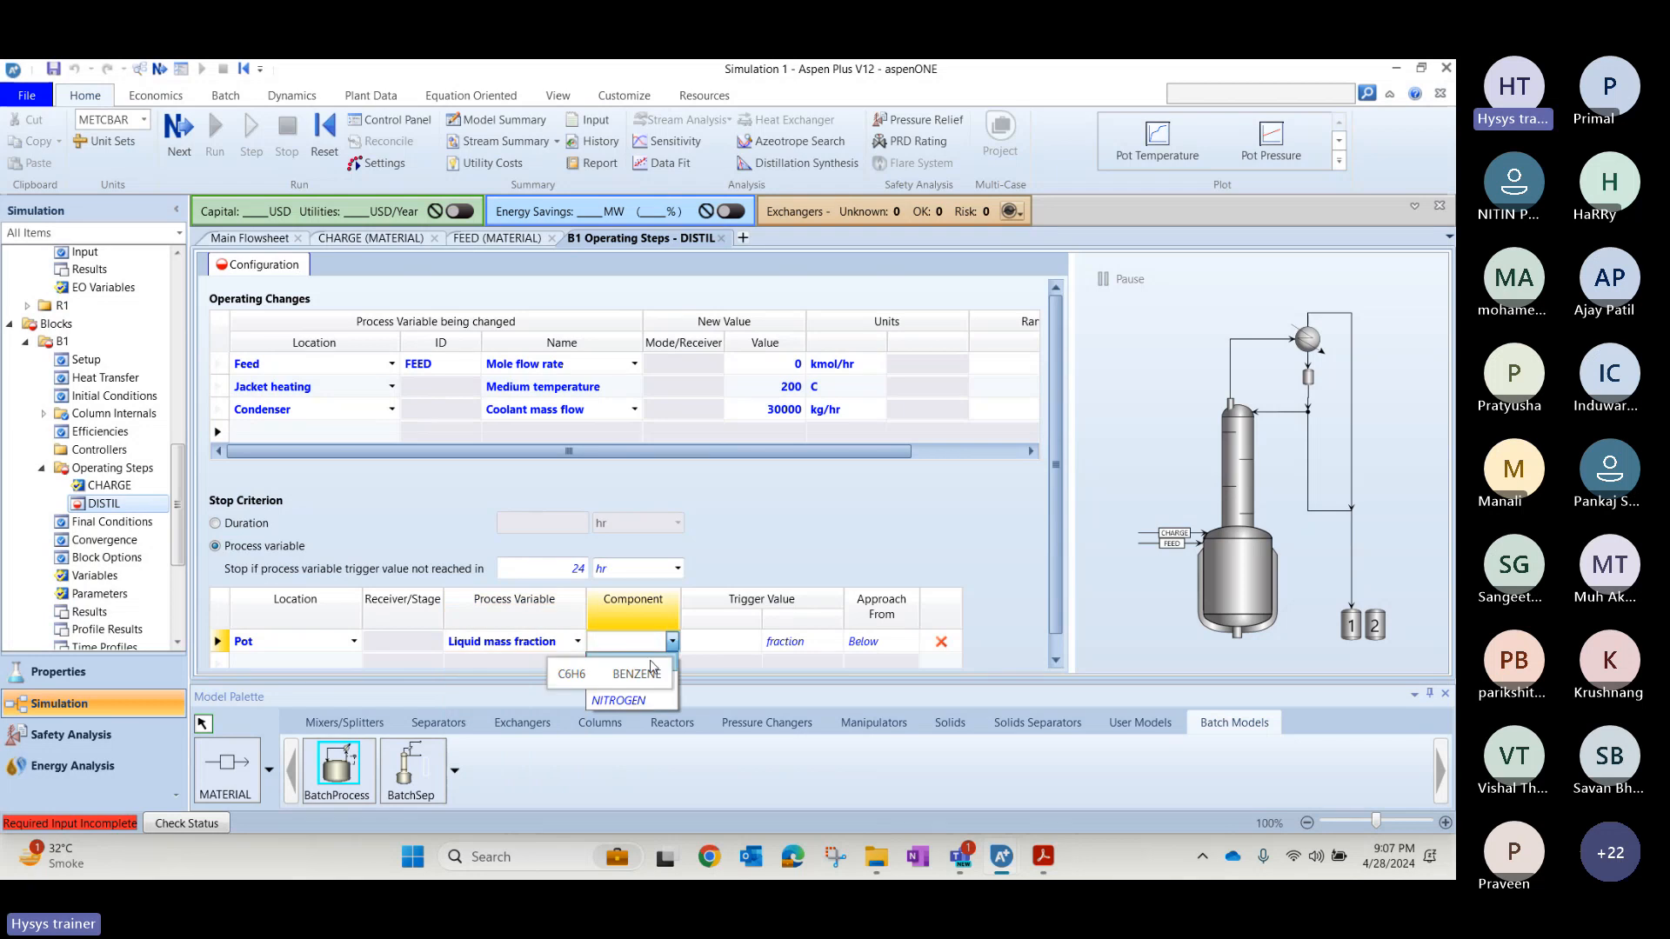
left_click(650, 666)
Recheck the slide, change the Pot criterion's process variable to Liquid mole fraction and set its trigger value to 0.1.
key("alt+Tab")
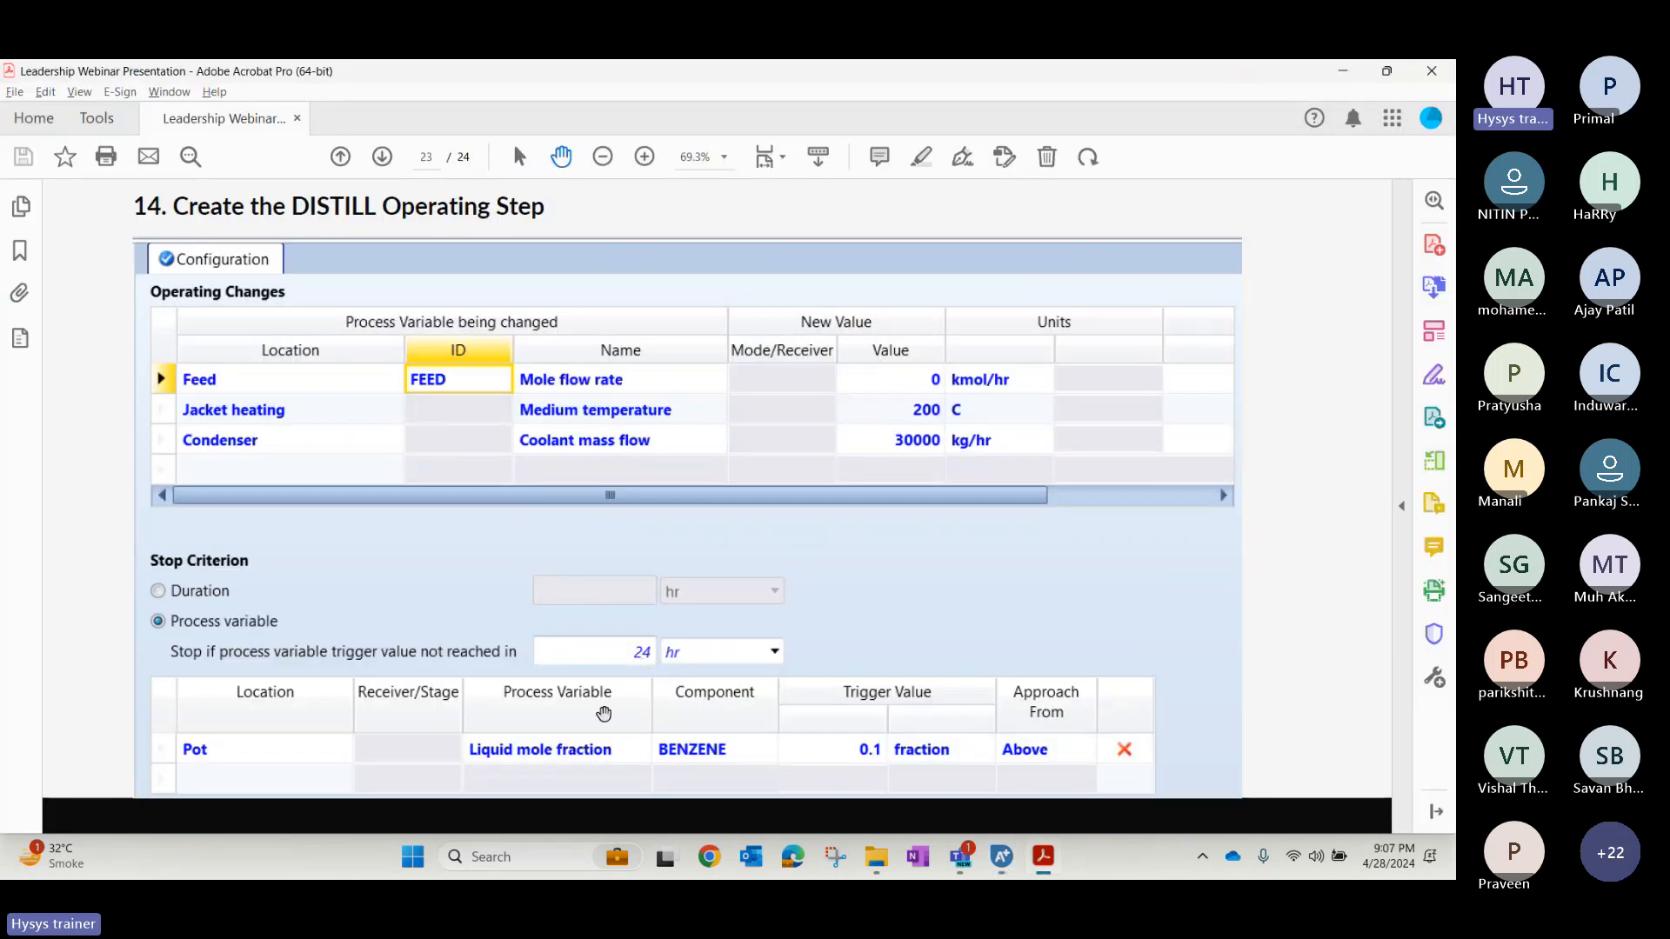
key("alt+Tab")
left_click(578, 641)
left_click(577, 642)
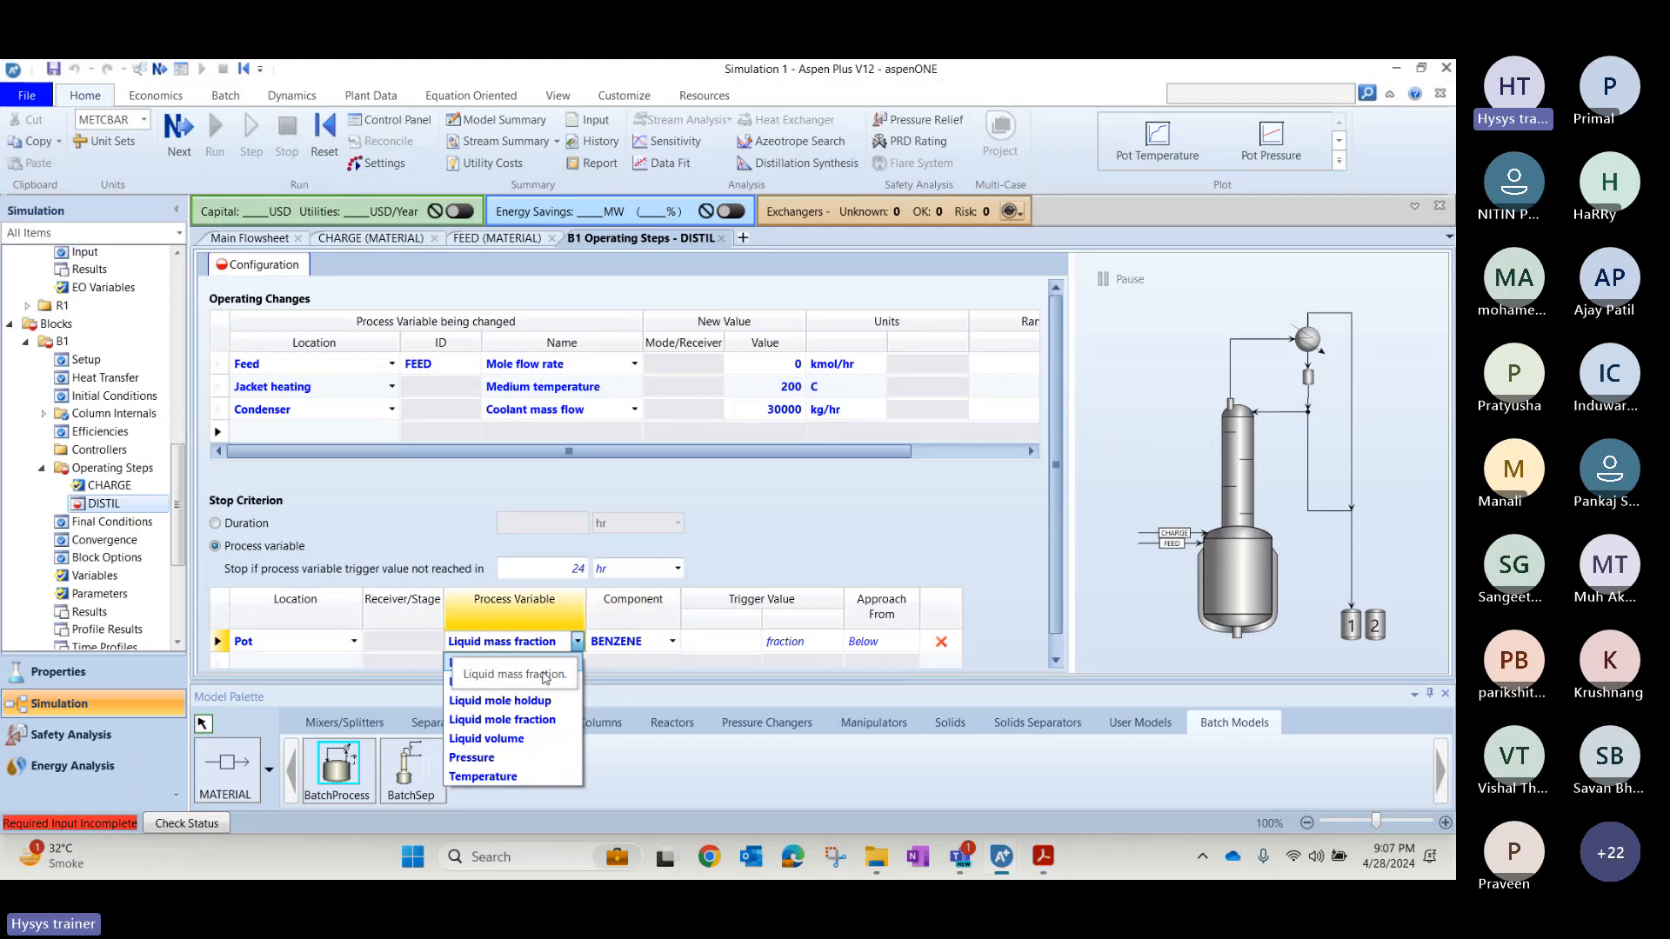
left_click(502, 727)
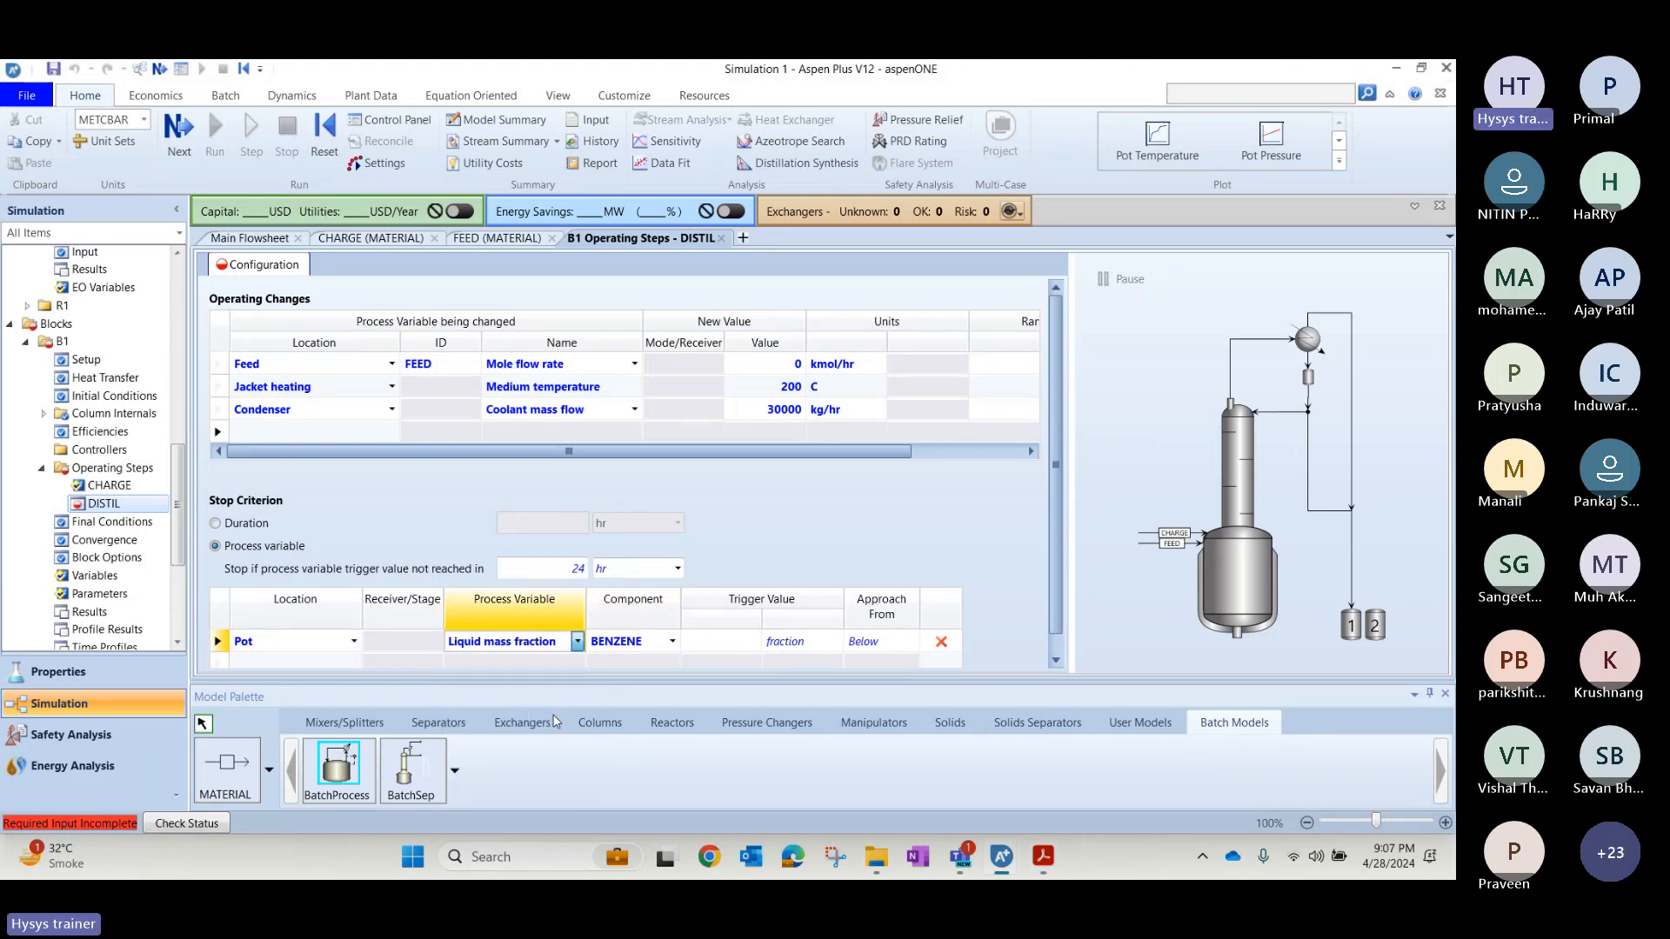
left_click(742, 649)
type("0.")
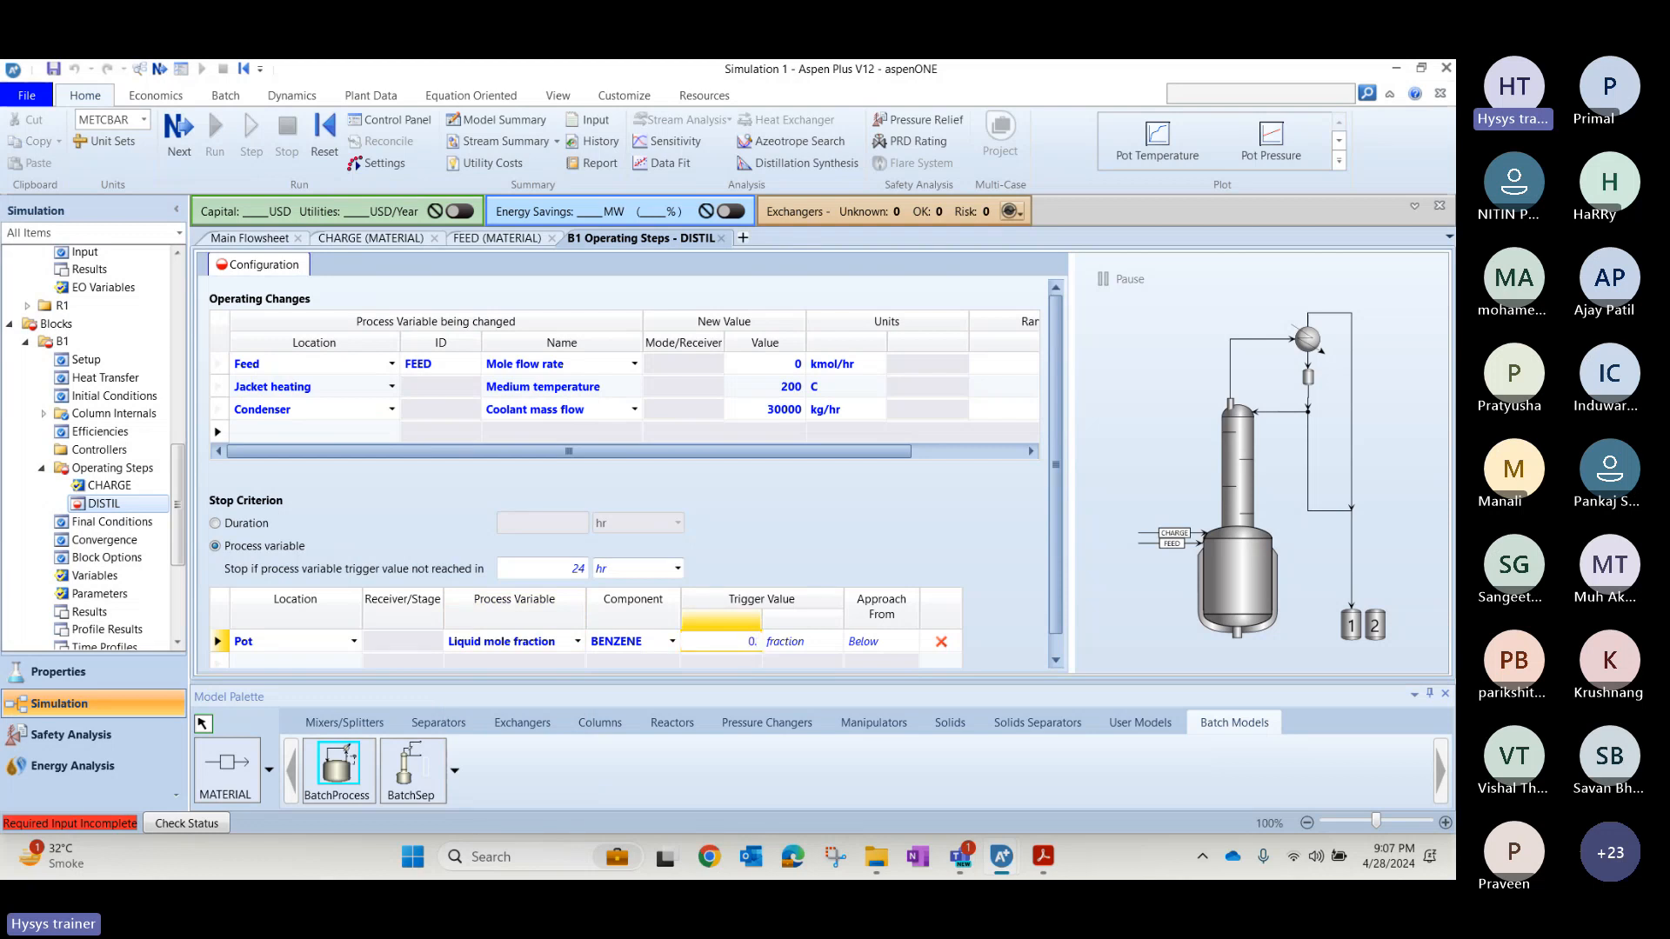
type("1")
key("Return")
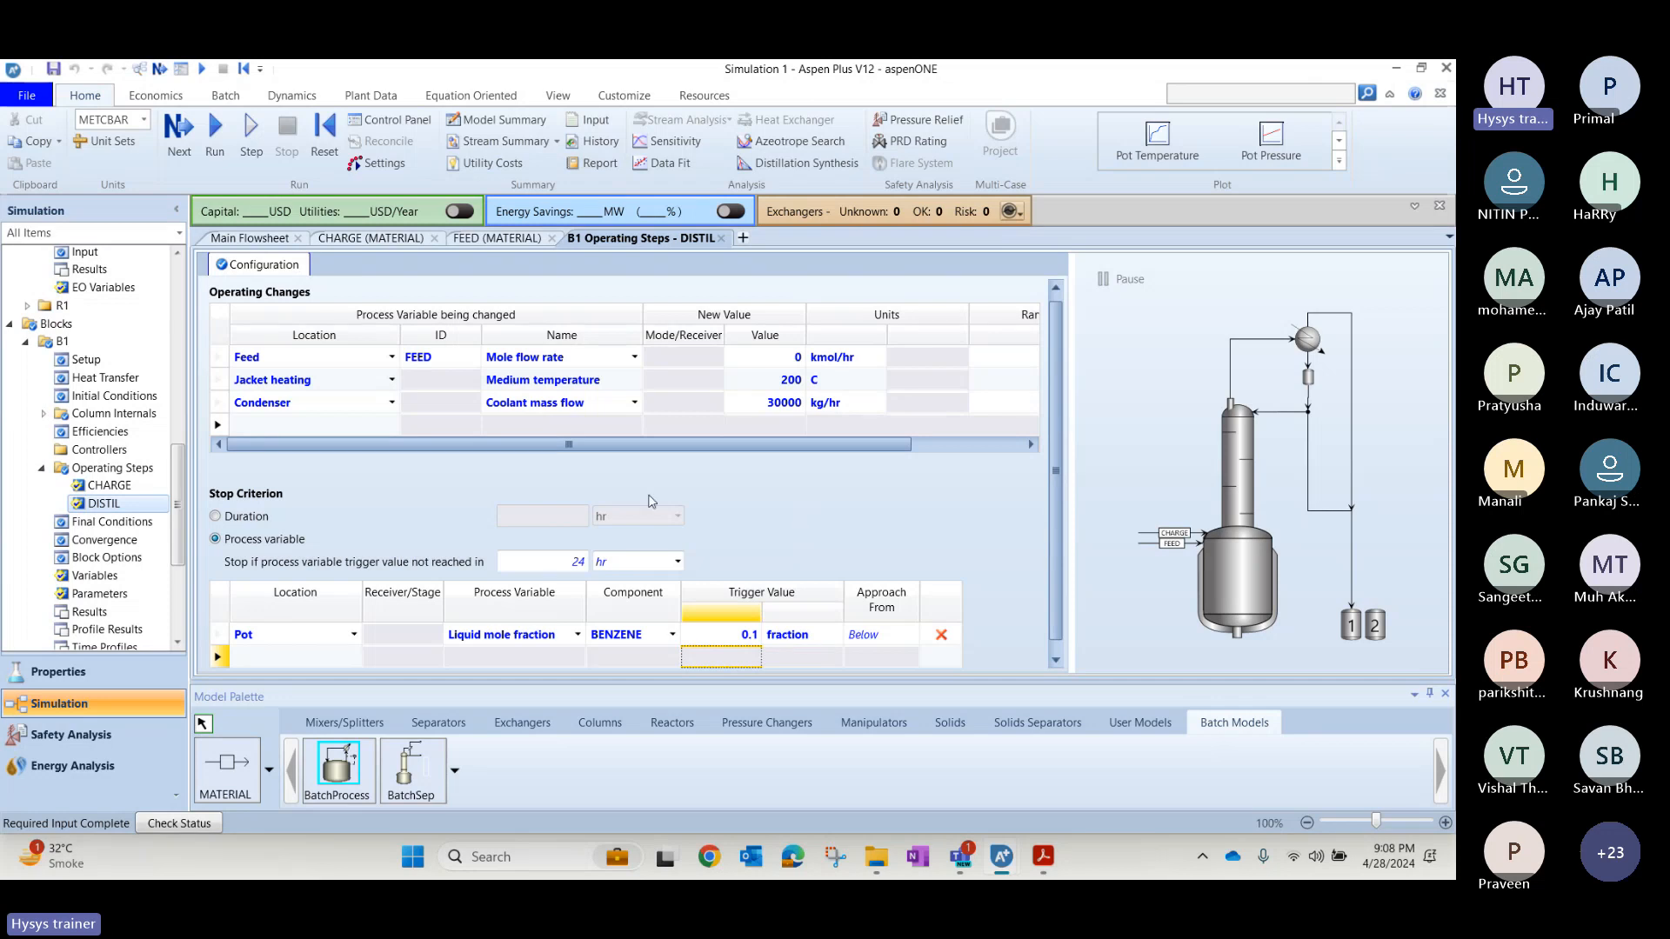
Compare B1's Setup configuration with the same form in the reference simulation Batch Distillation.apwz.
left_click(87, 359)
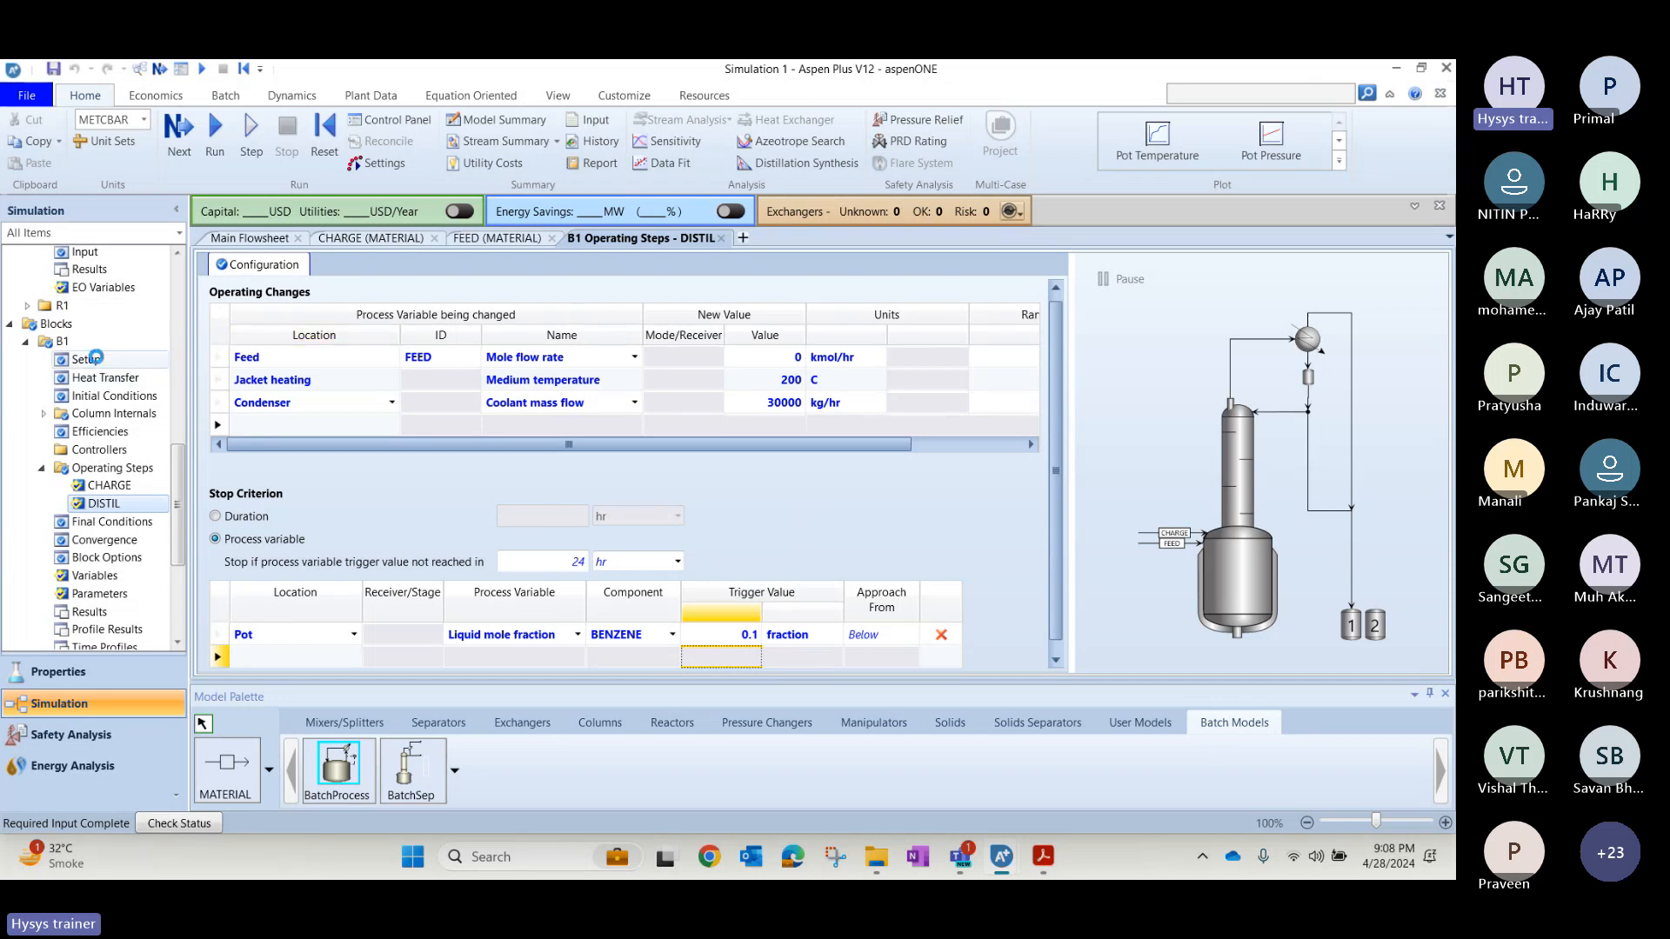
key("alt+Tab")
key("alt+Tab")
key("Tab")
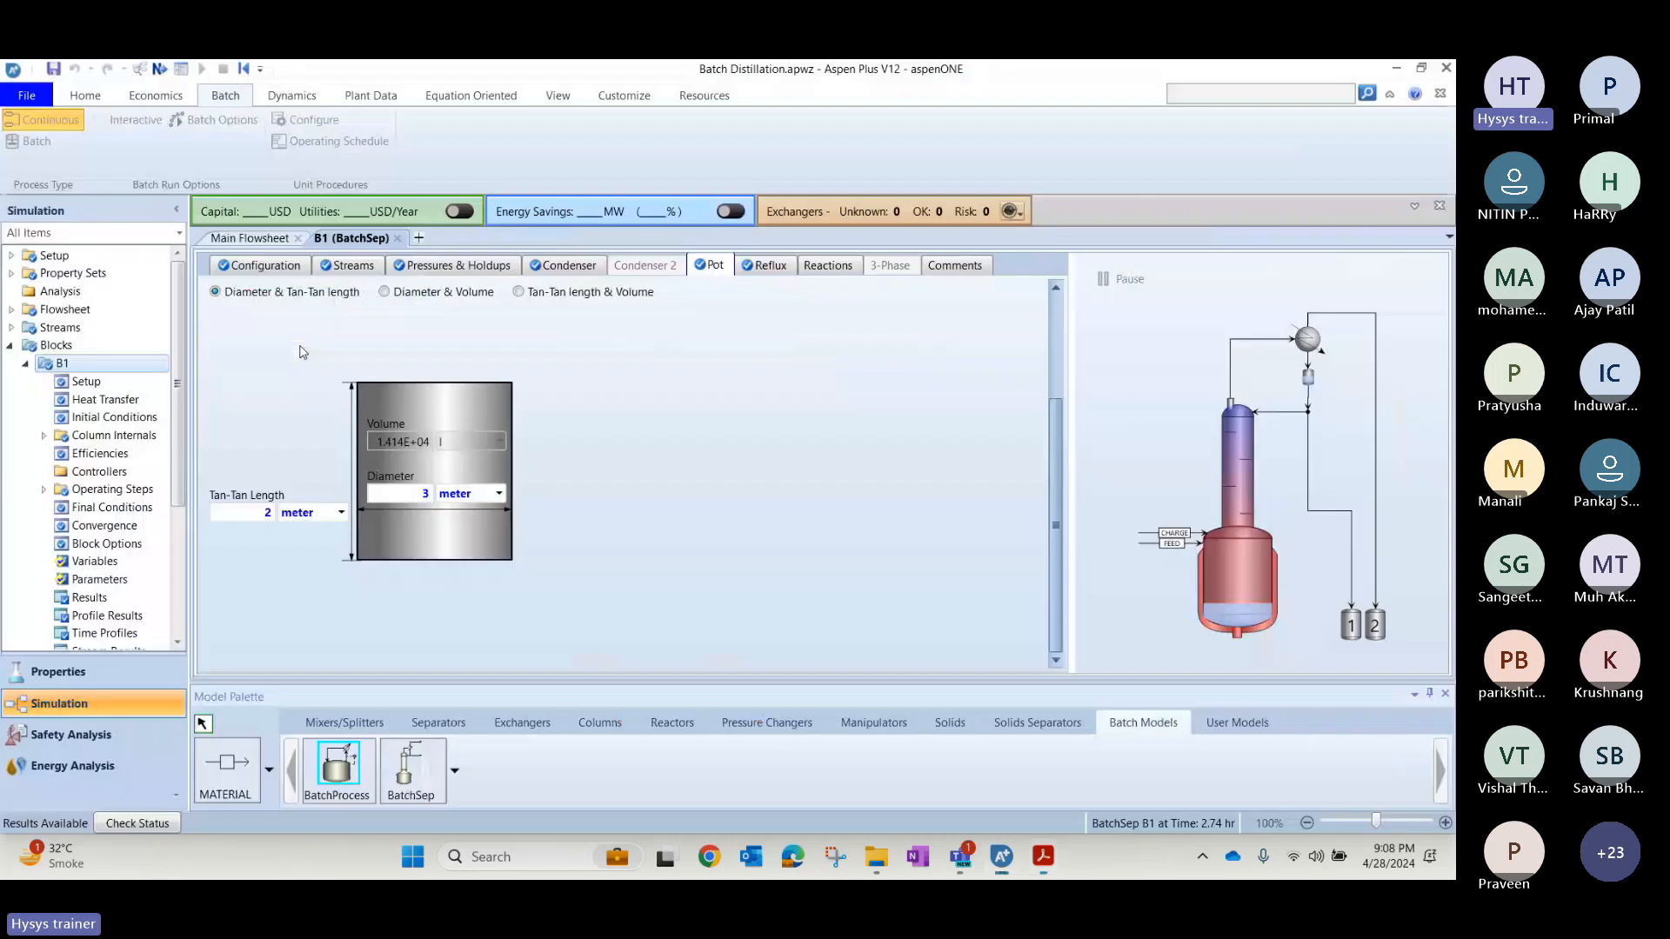
left_click(85, 382)
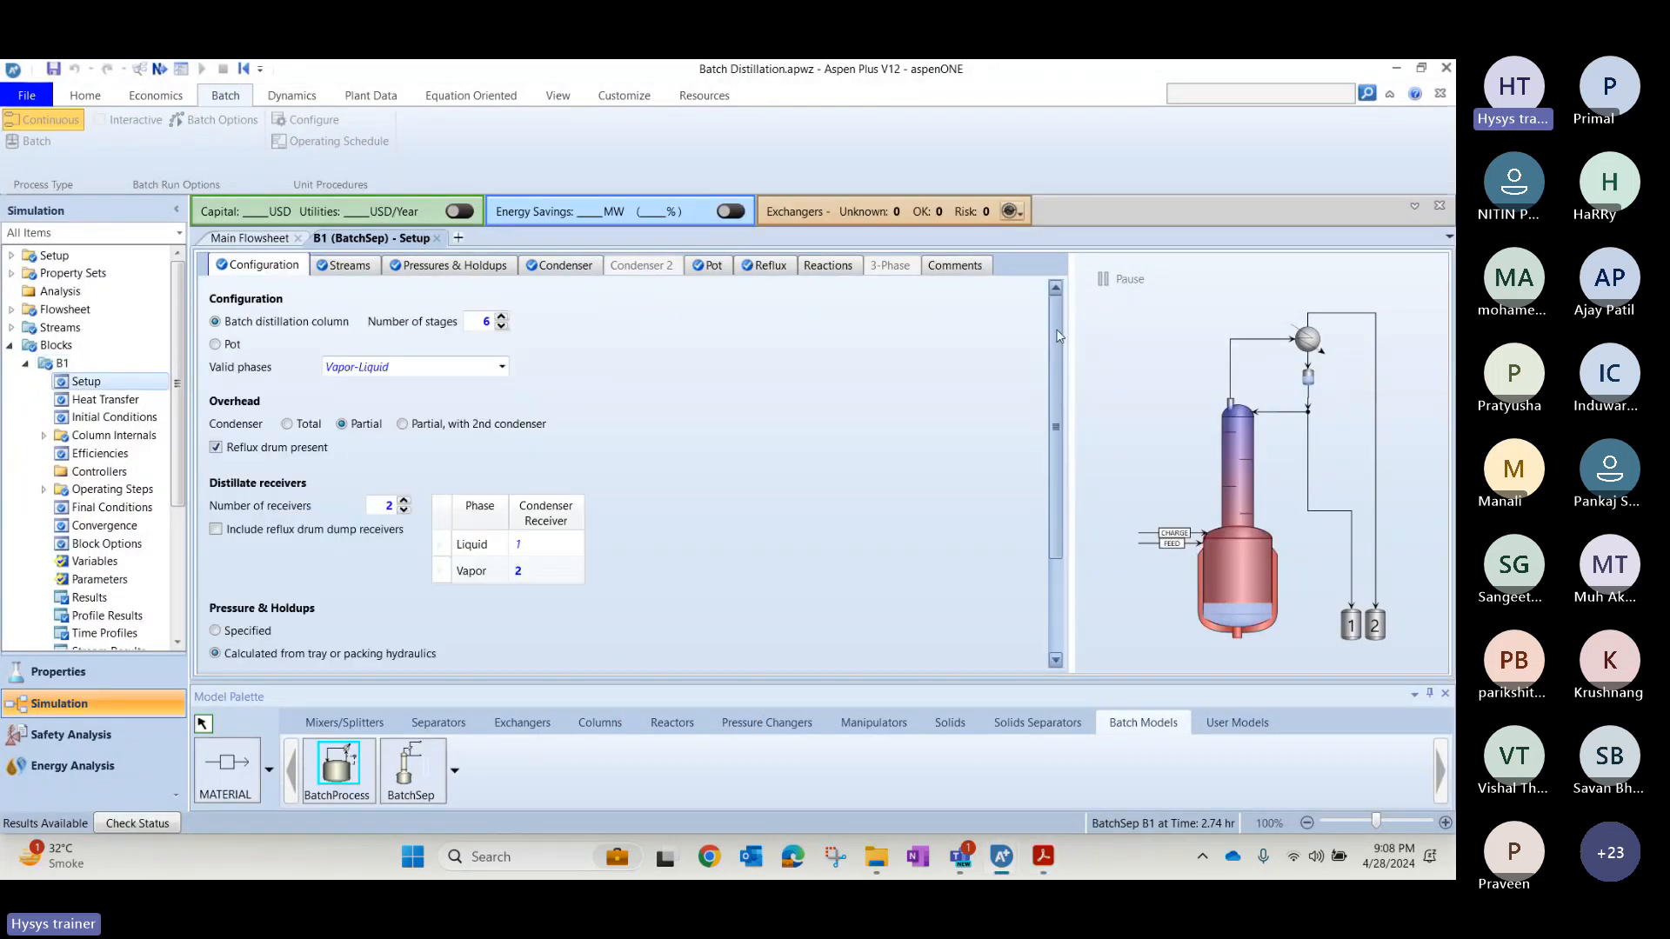
left_click_drag(1058, 336, 1058, 406)
key("alt+Tab")
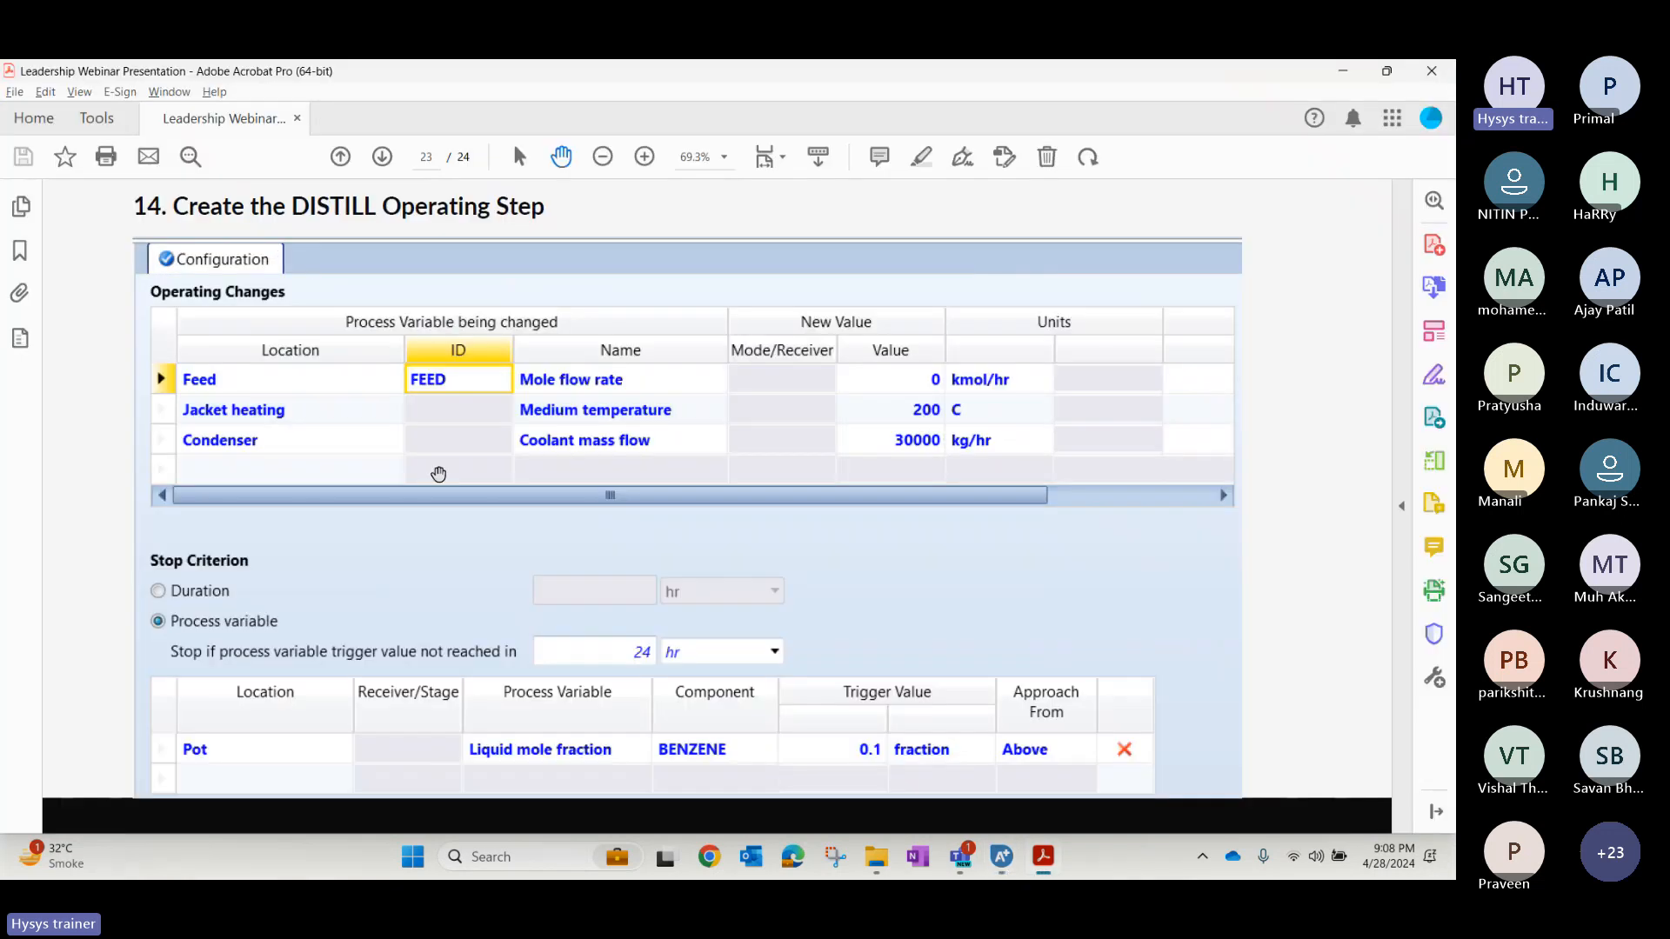
key("alt+Tab")
key("alt+Tab")
key("alt+Tab")
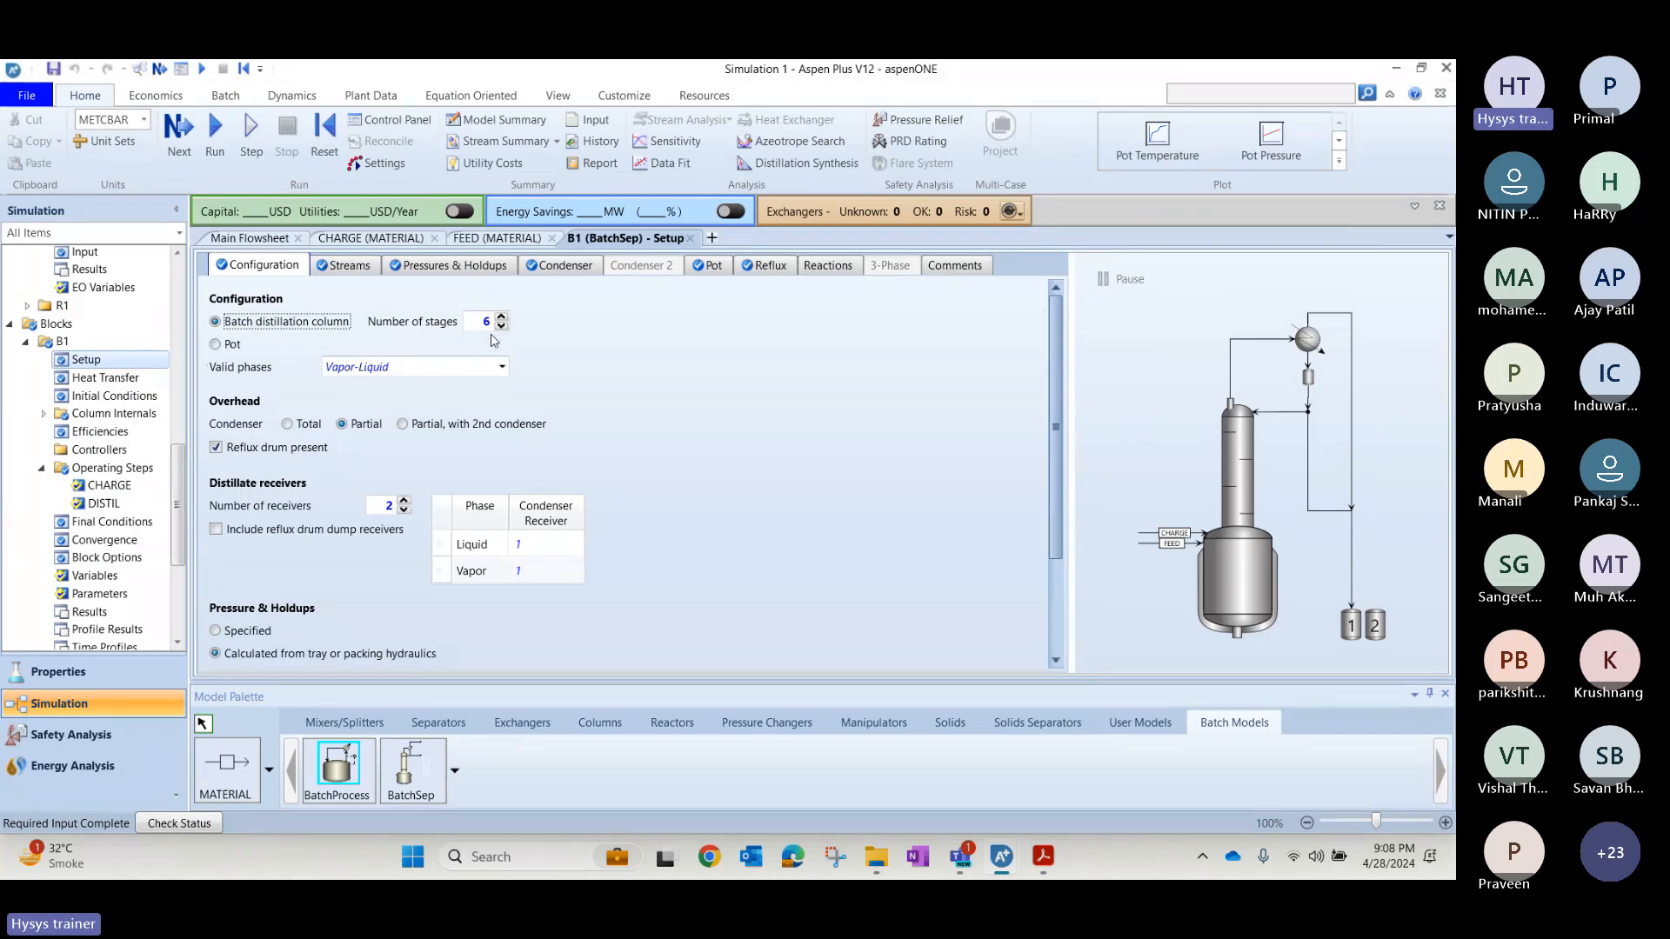
key("alt+Tab")
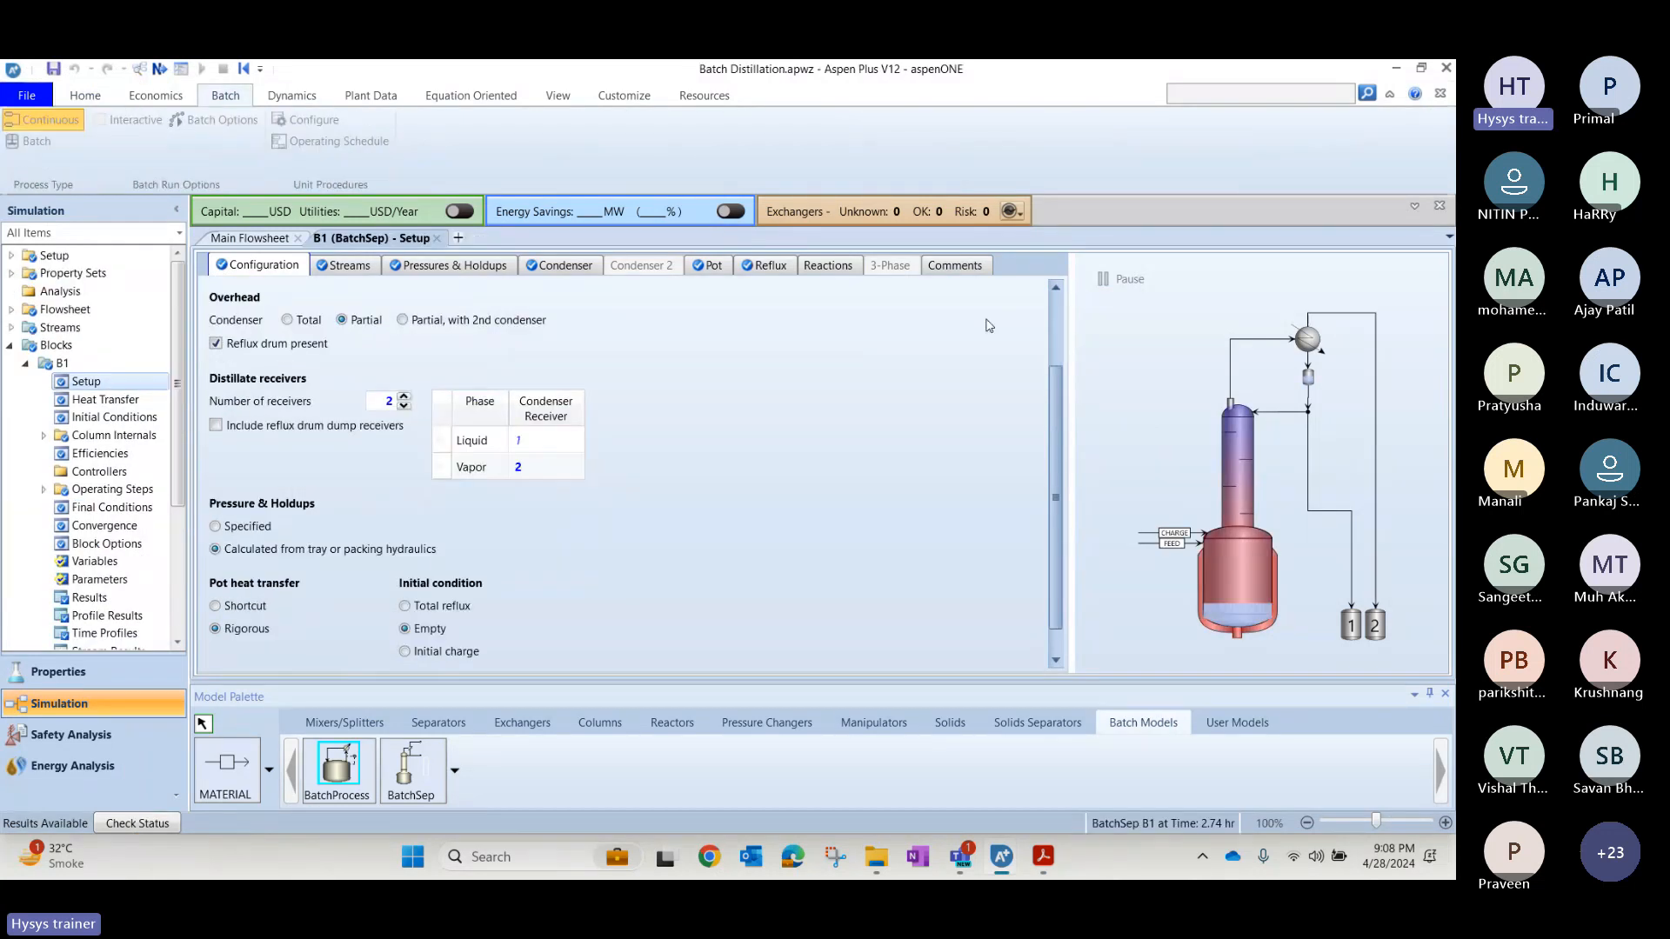
key("alt+Tab")
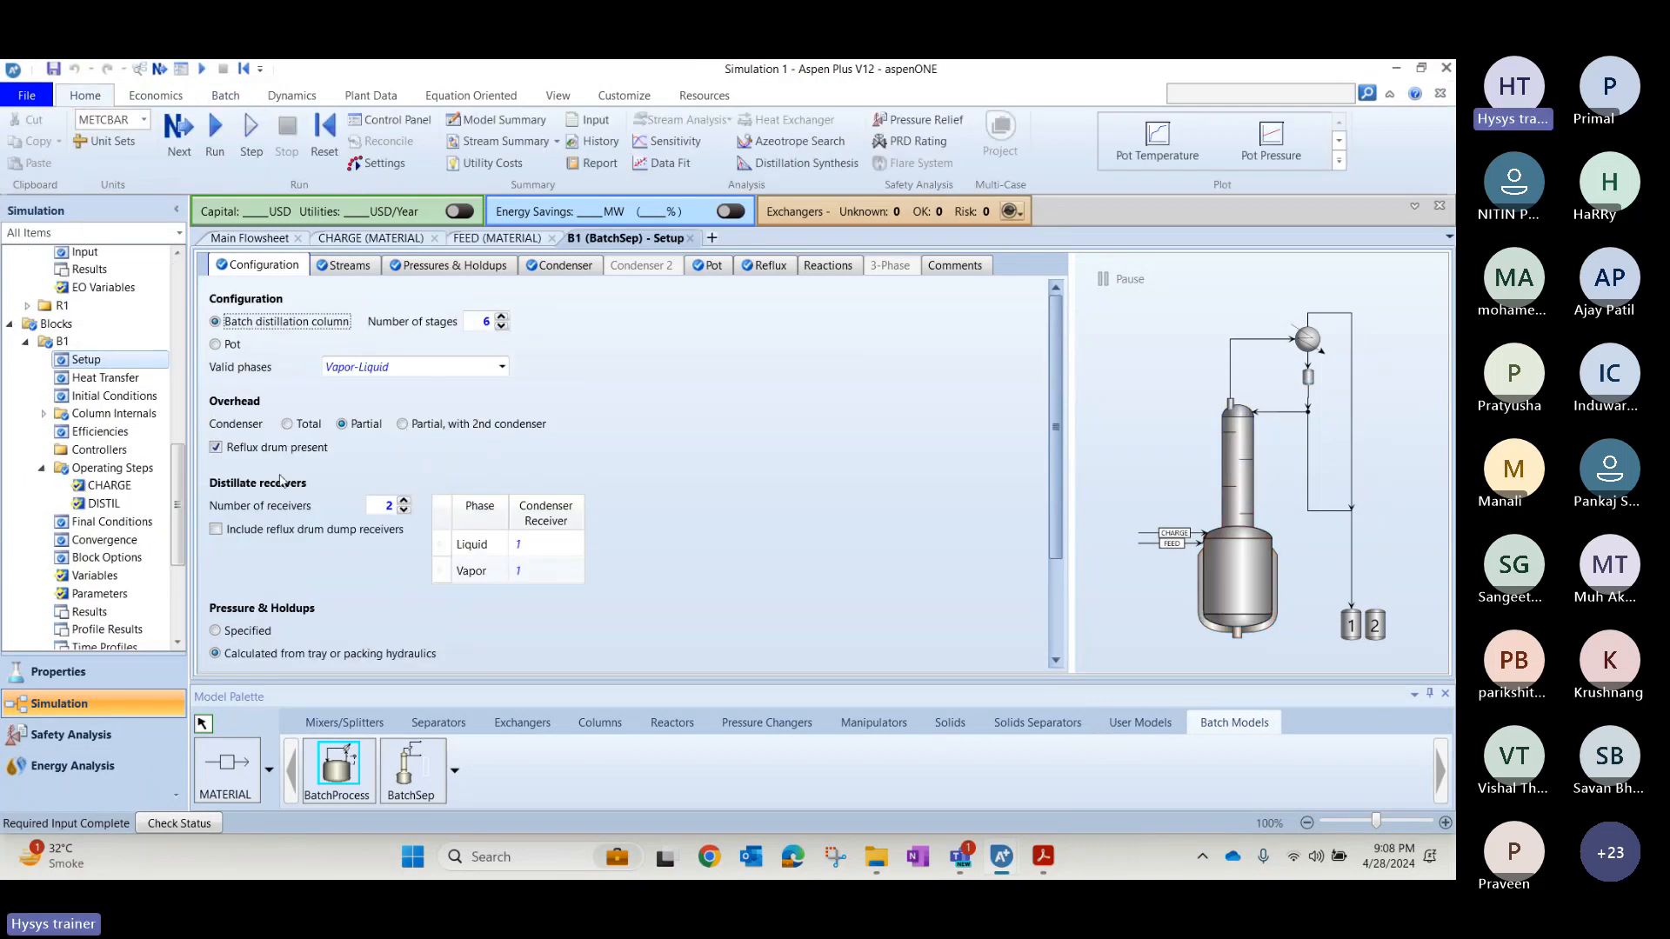
key("alt+Tab")
key("alt+Tab")
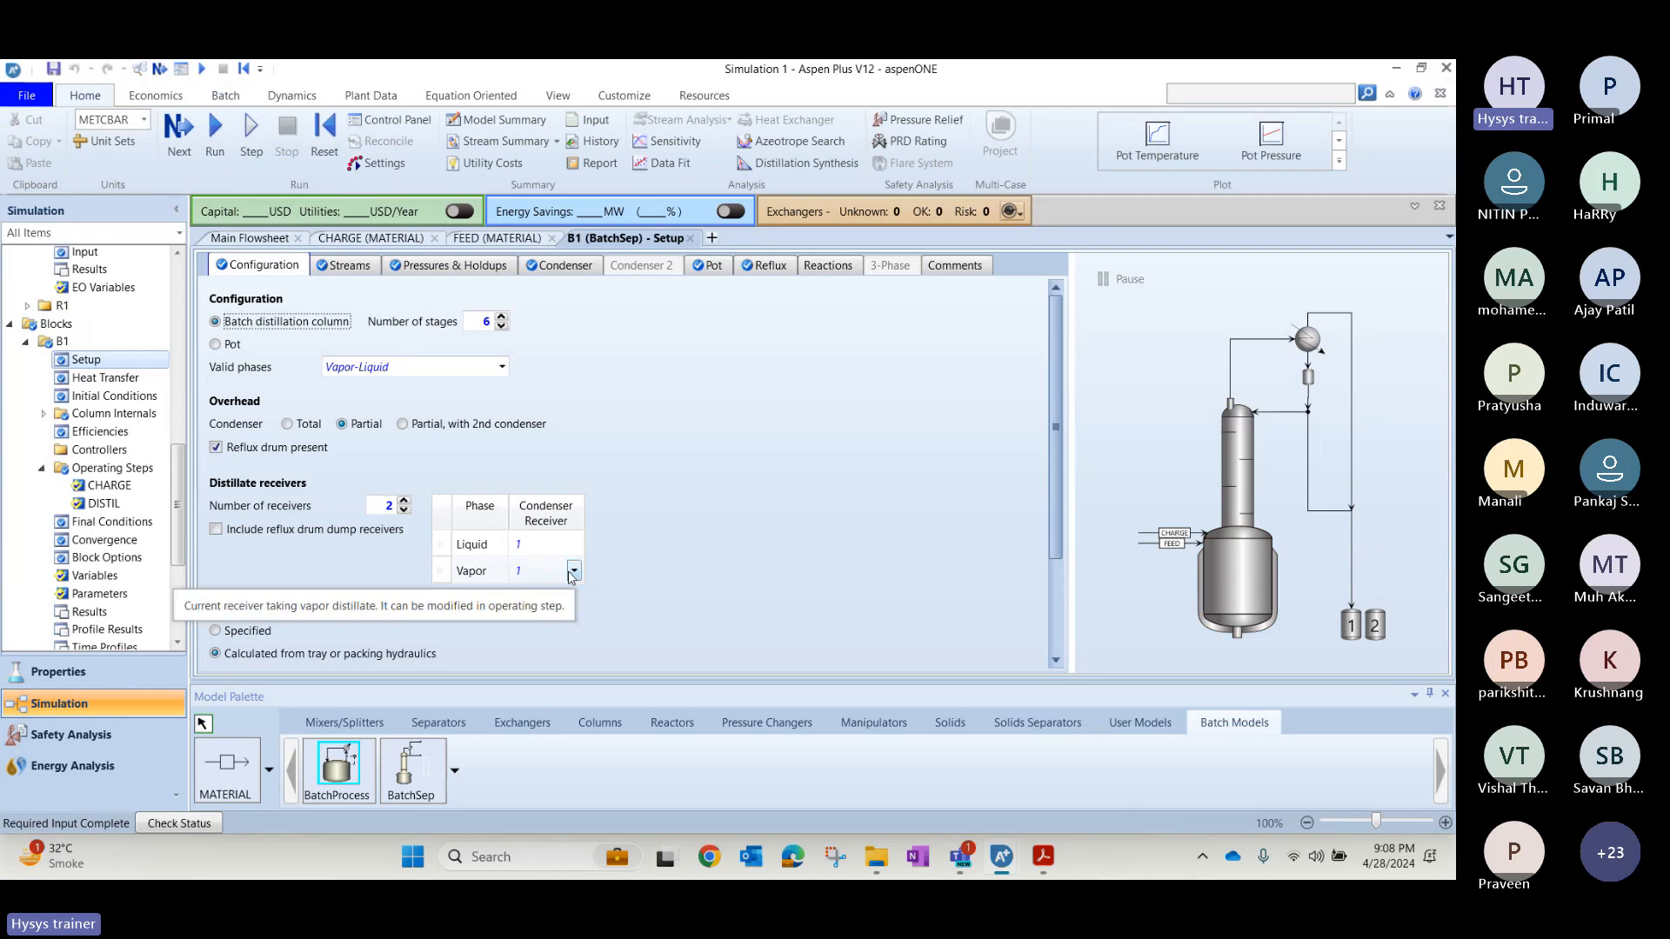
Assign condenser receiver 2 to the Vapor phase in B1's distillate receivers.
left_click(573, 571)
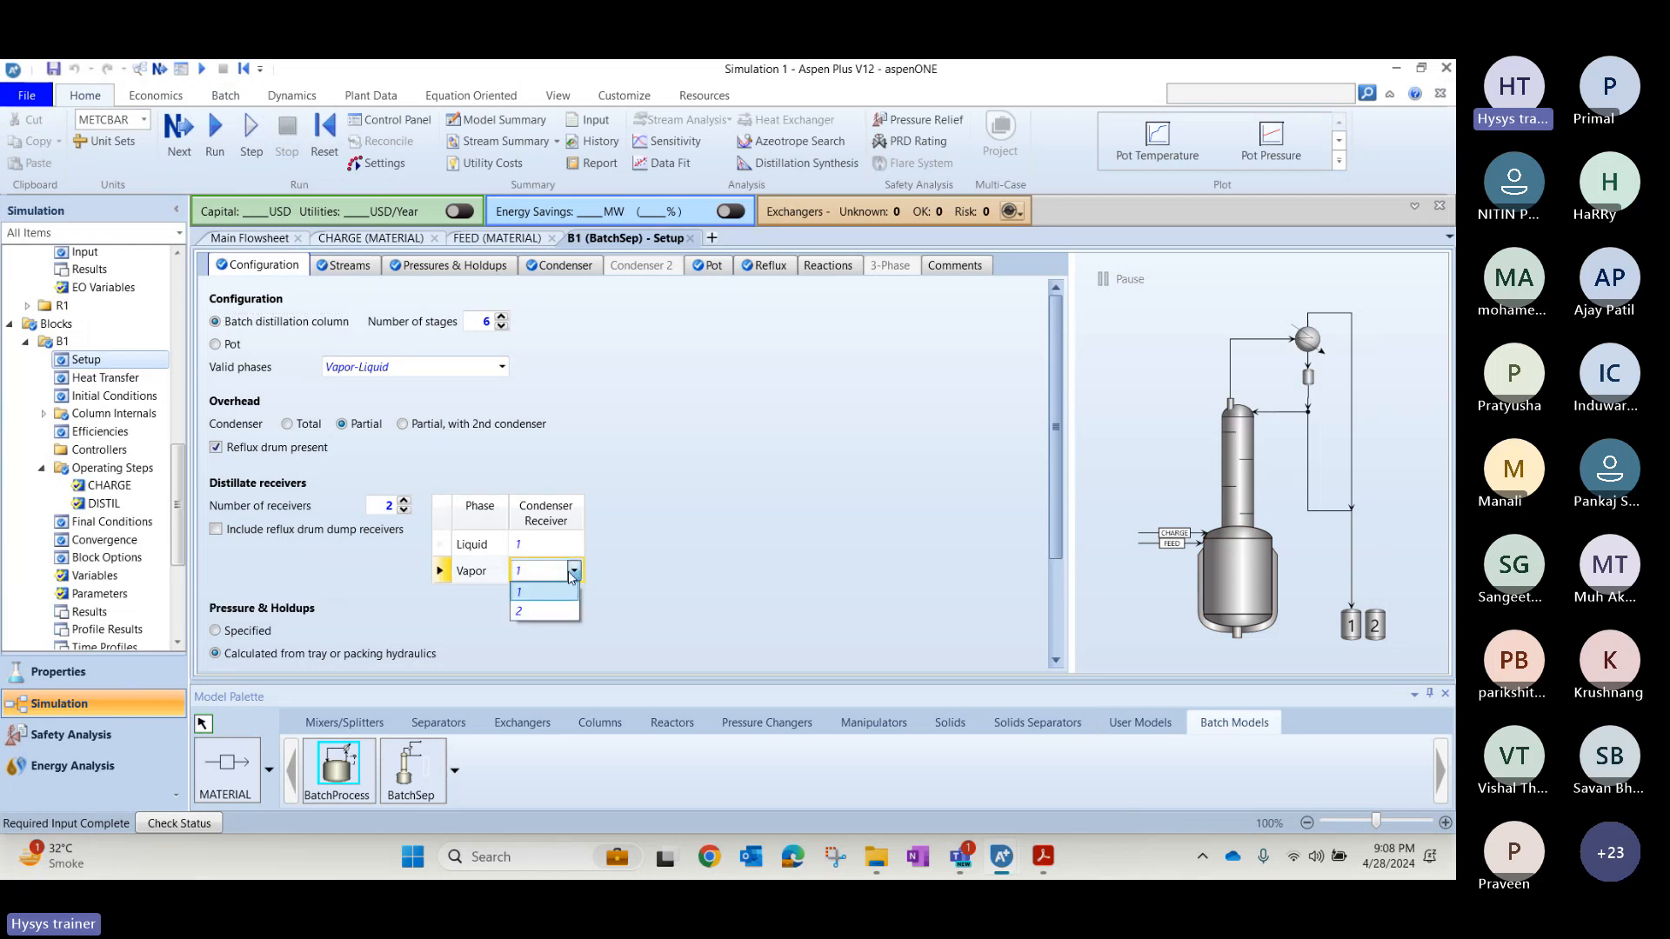
left_click(541, 612)
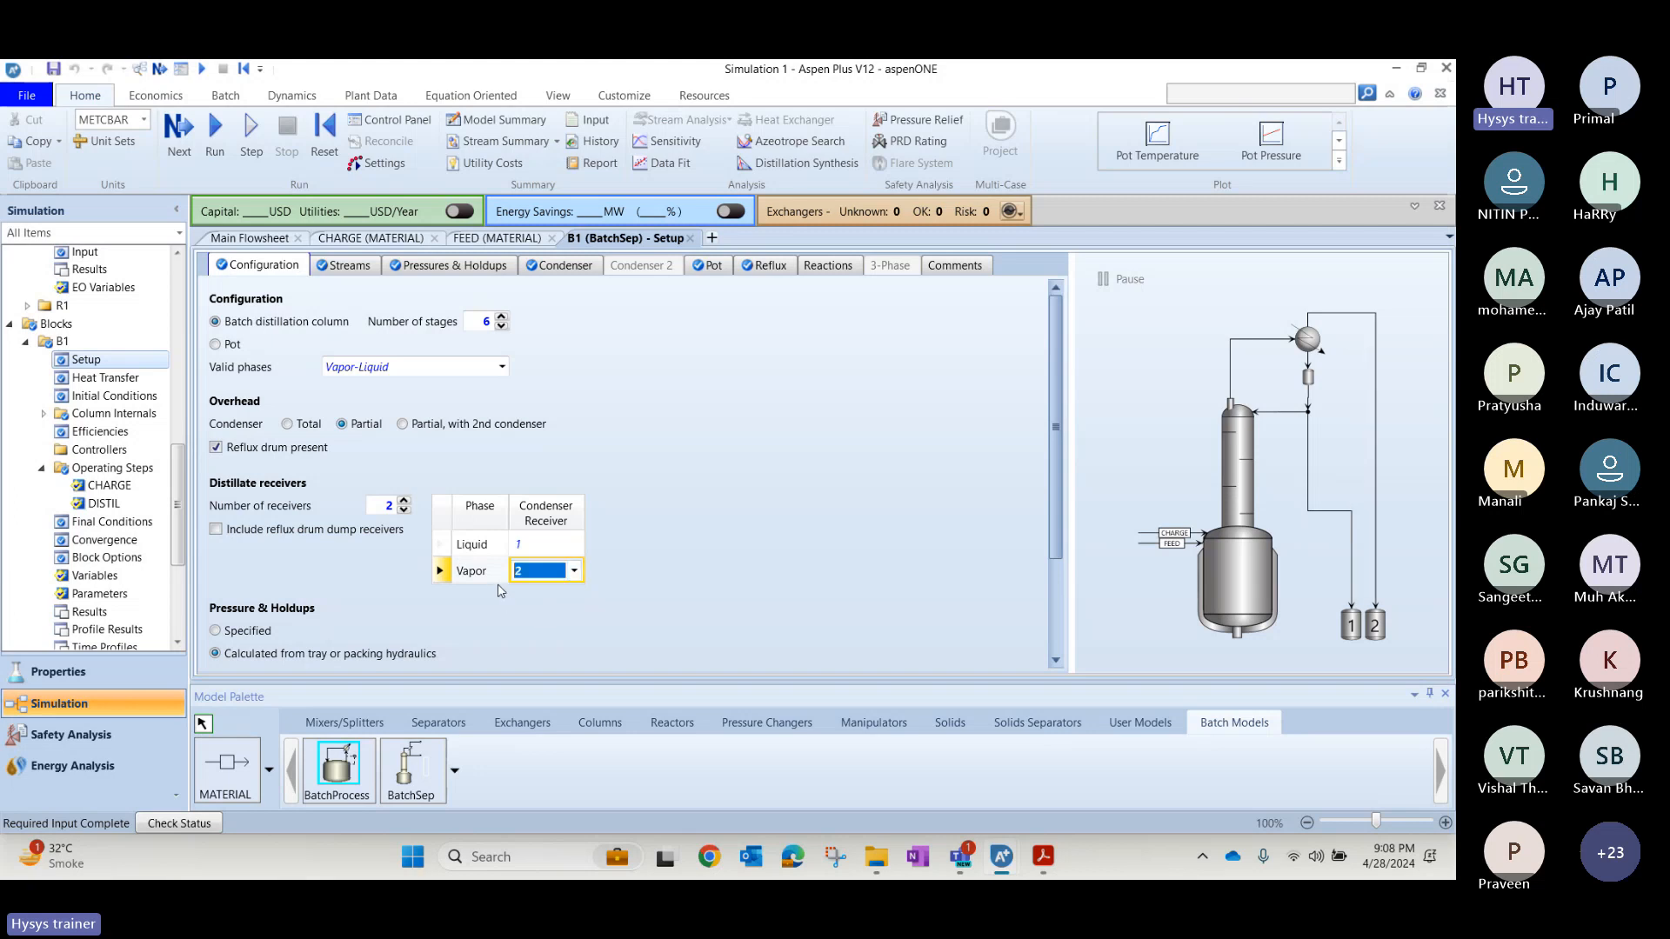
left_click(651, 580)
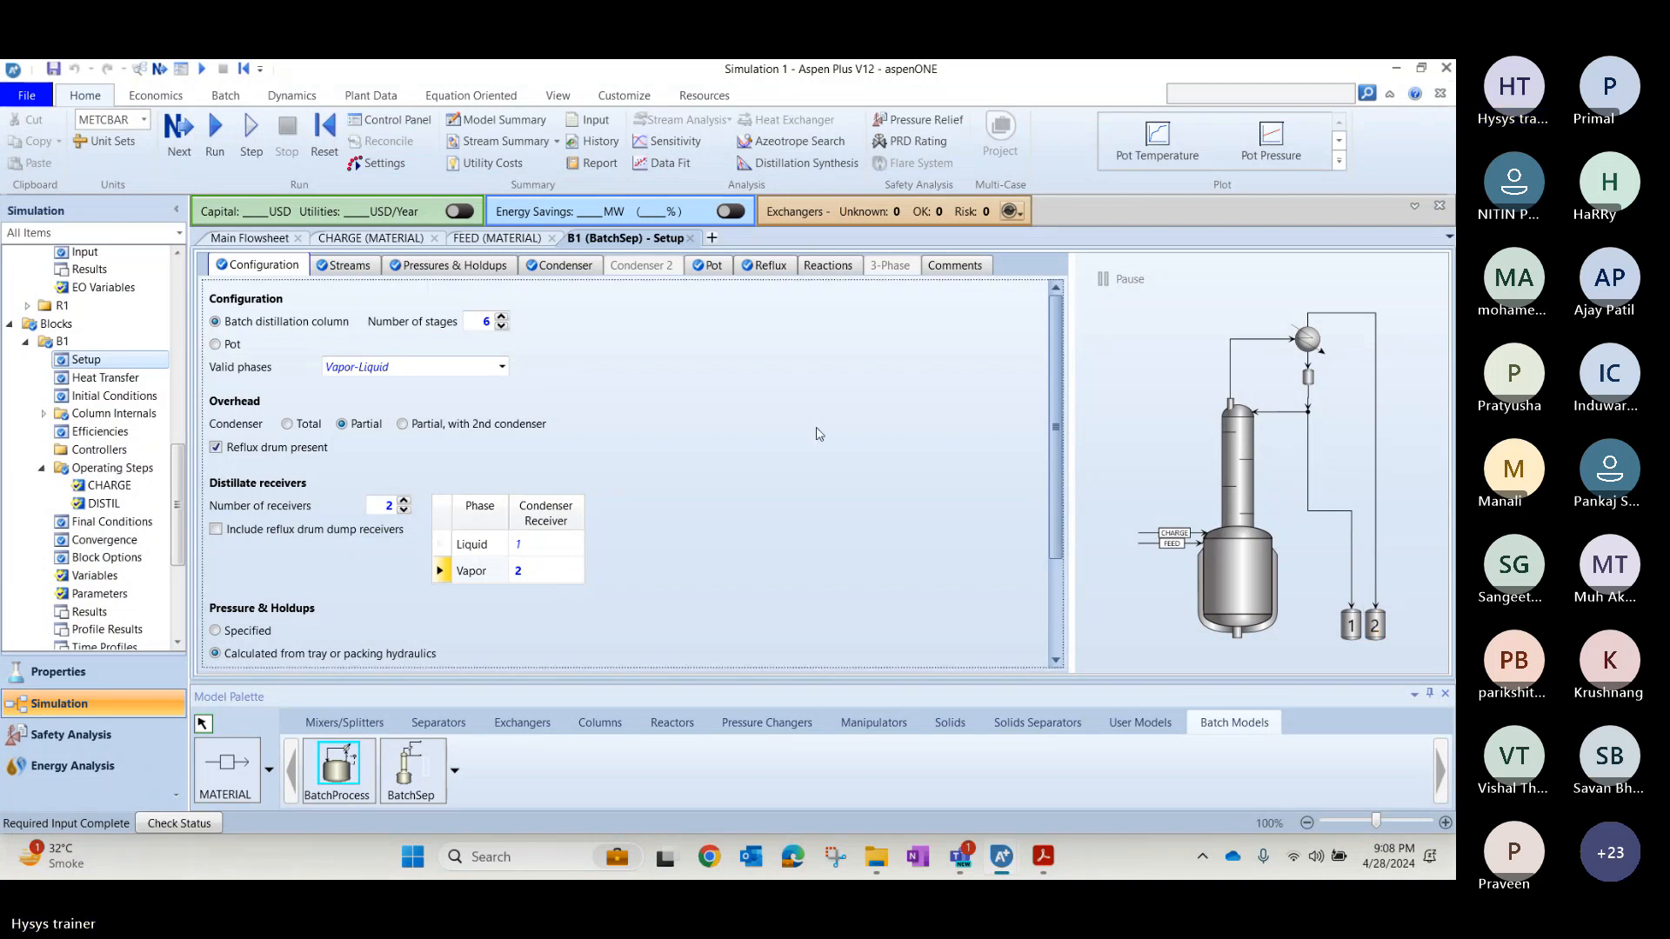
key("alt+Tab")
key("alt+Tab")
key("alt+Tab")
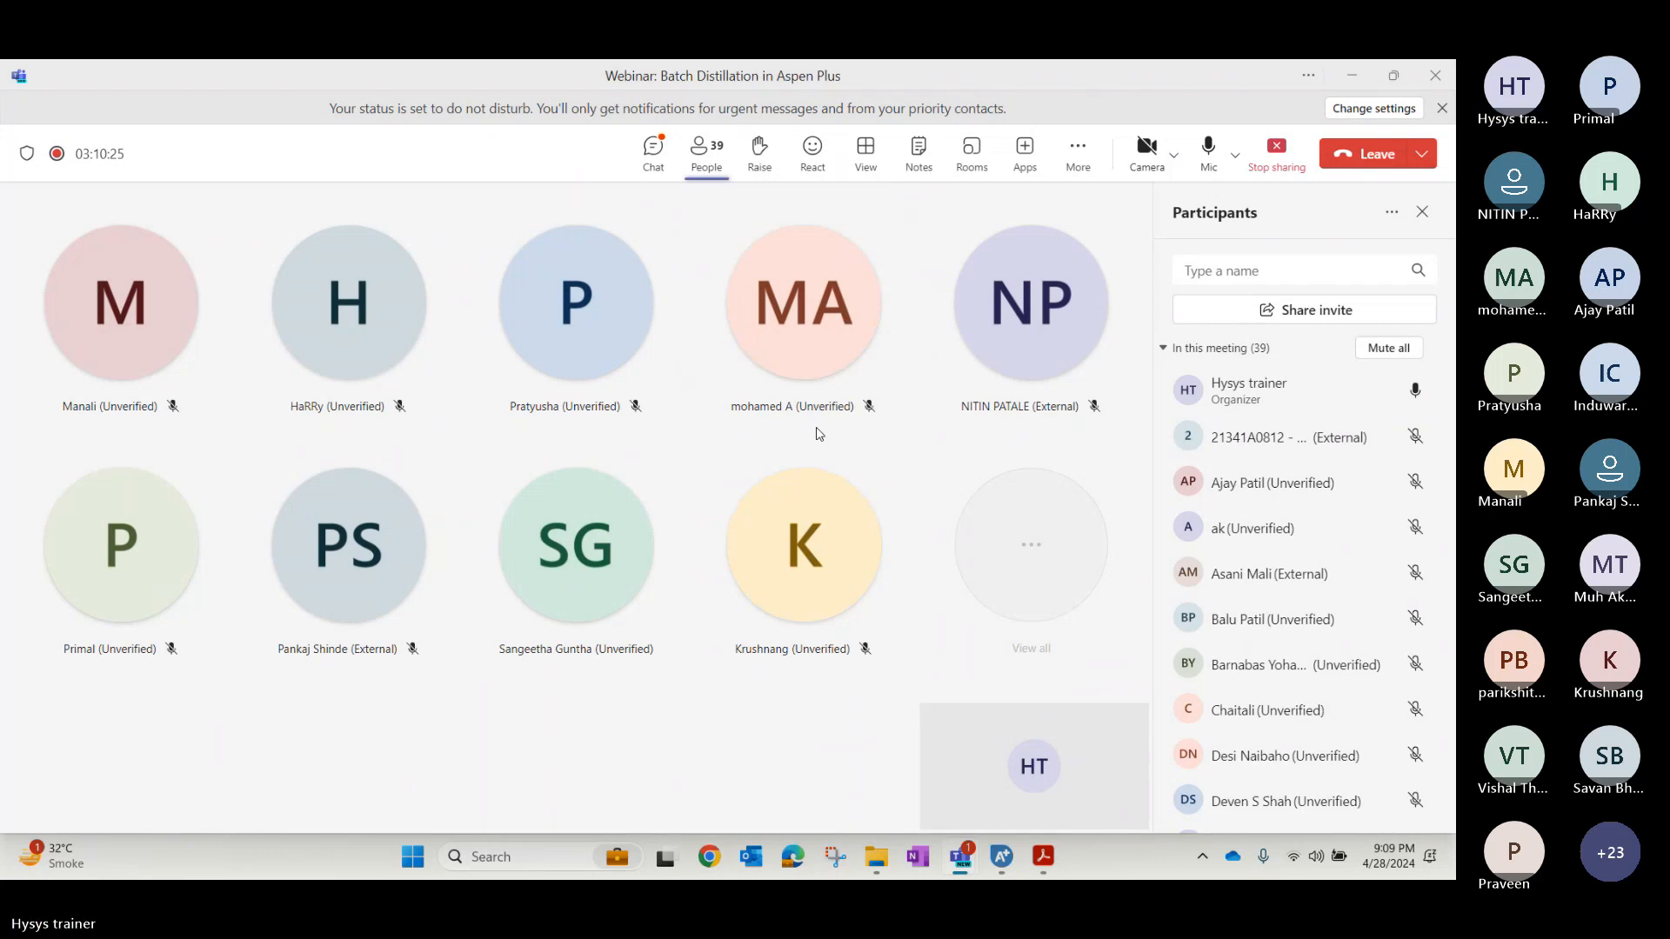
key("alt+Tab")
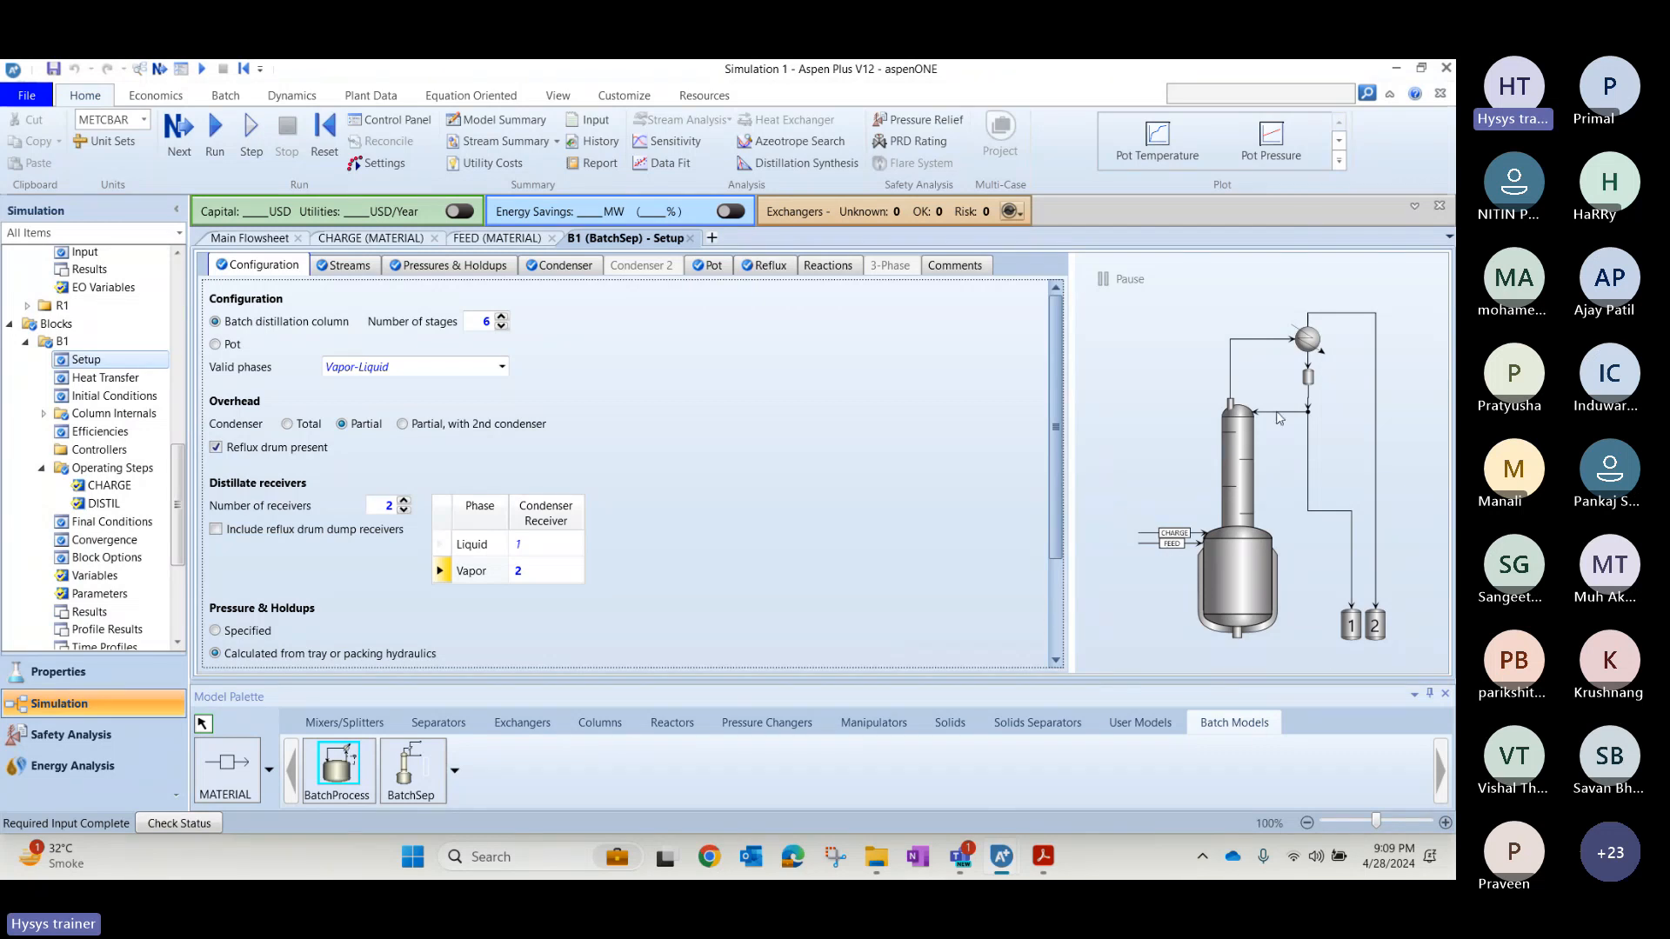
Run the simulation and open the results of block B1 from the flowsheet.
left_click(222, 132)
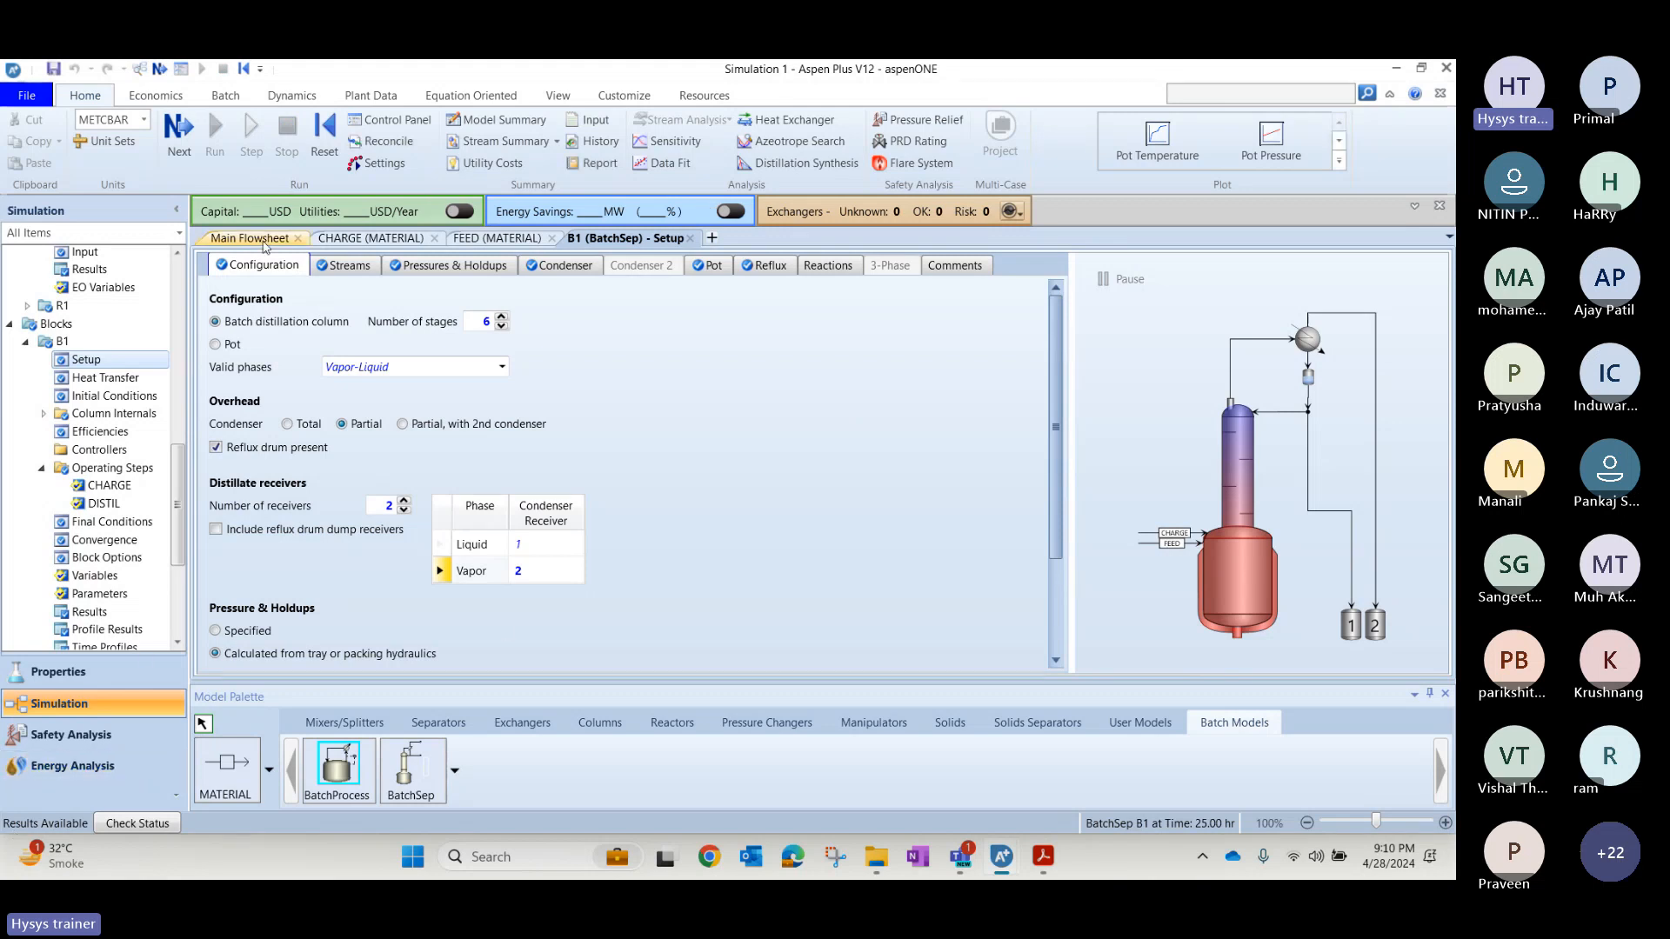
left_click(249, 238)
right_click(562, 518)
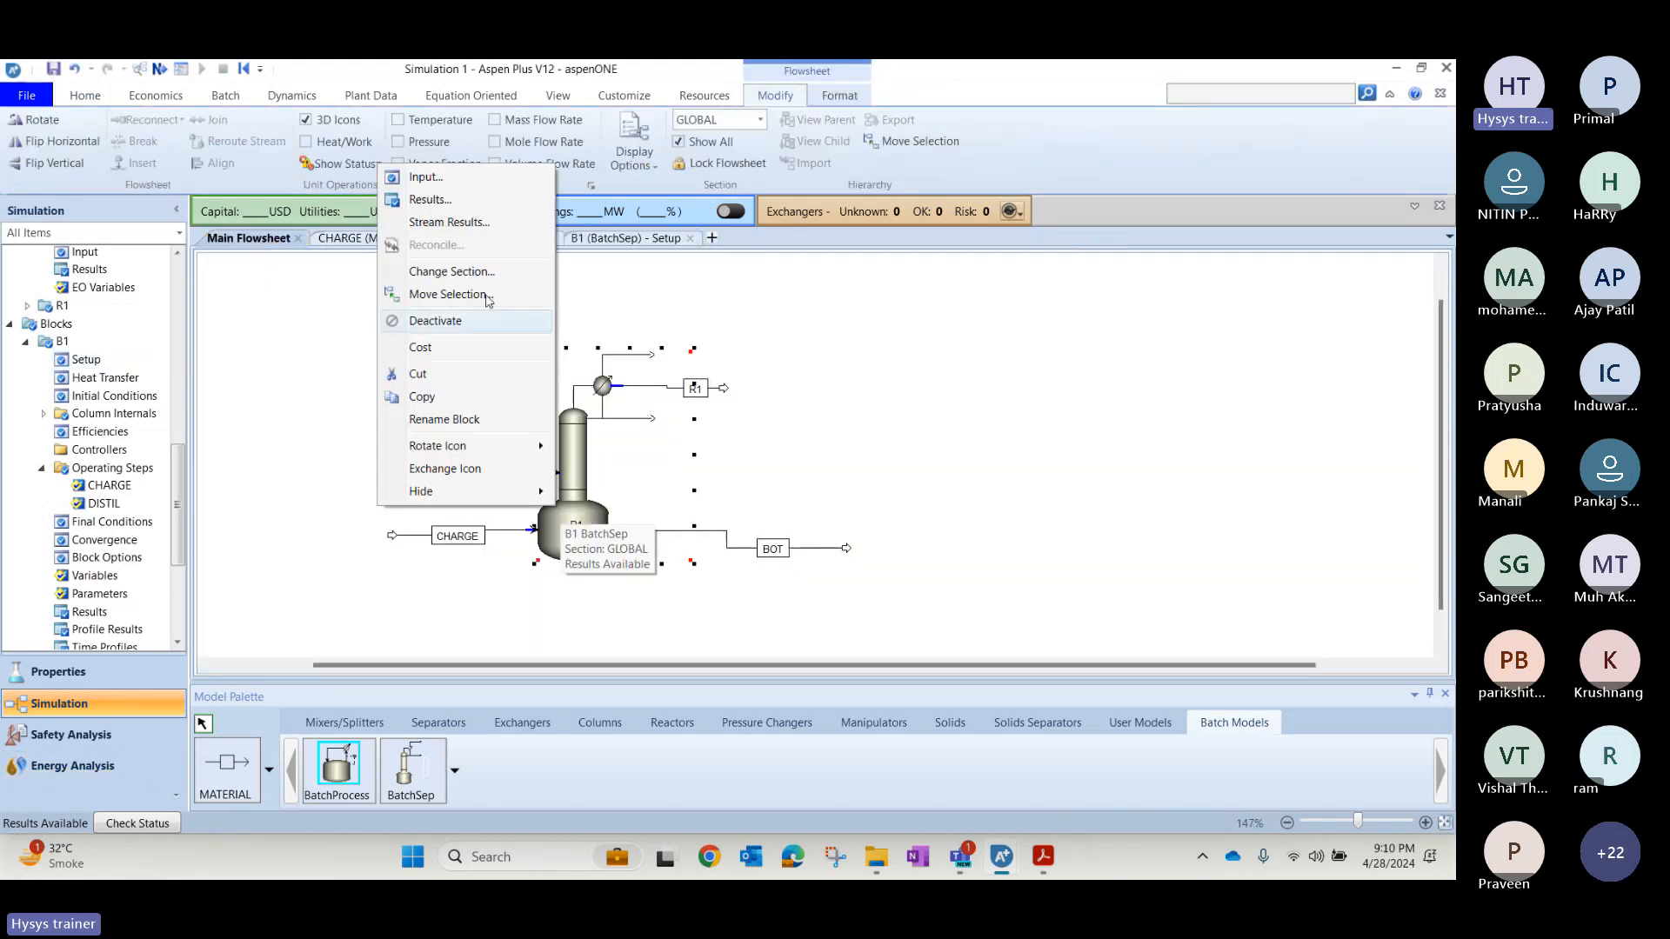
left_click(432, 201)
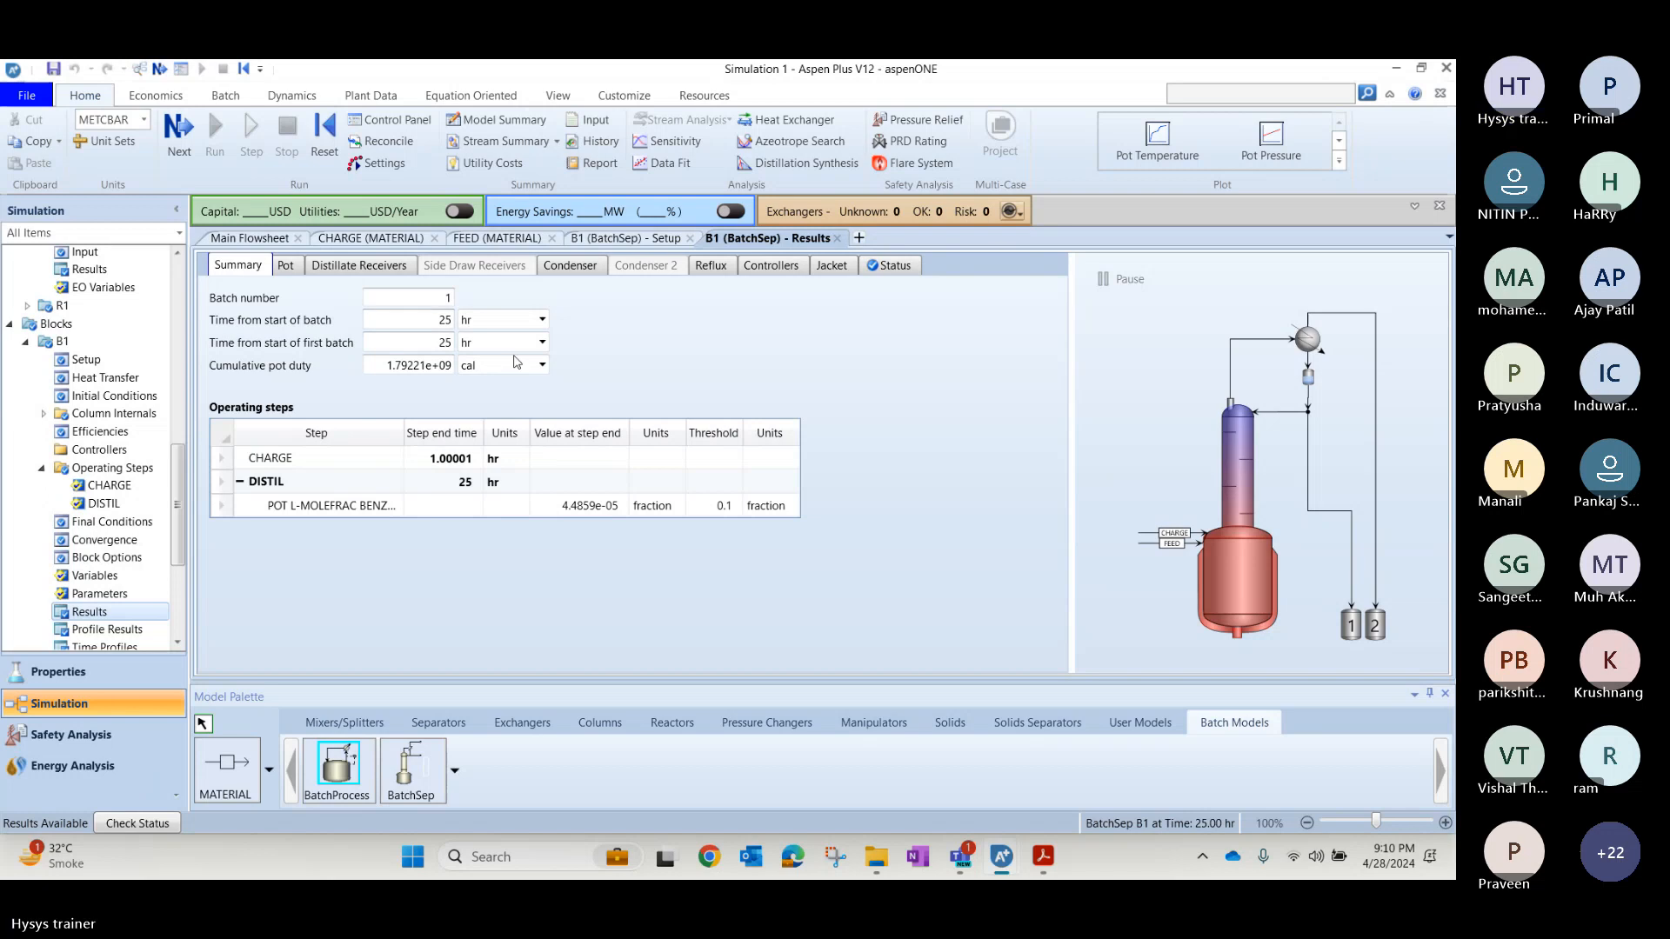
Review B1's pot and distillate receiver results, including the receivers' holdups, compositions and flow rates.
left_click(285, 272)
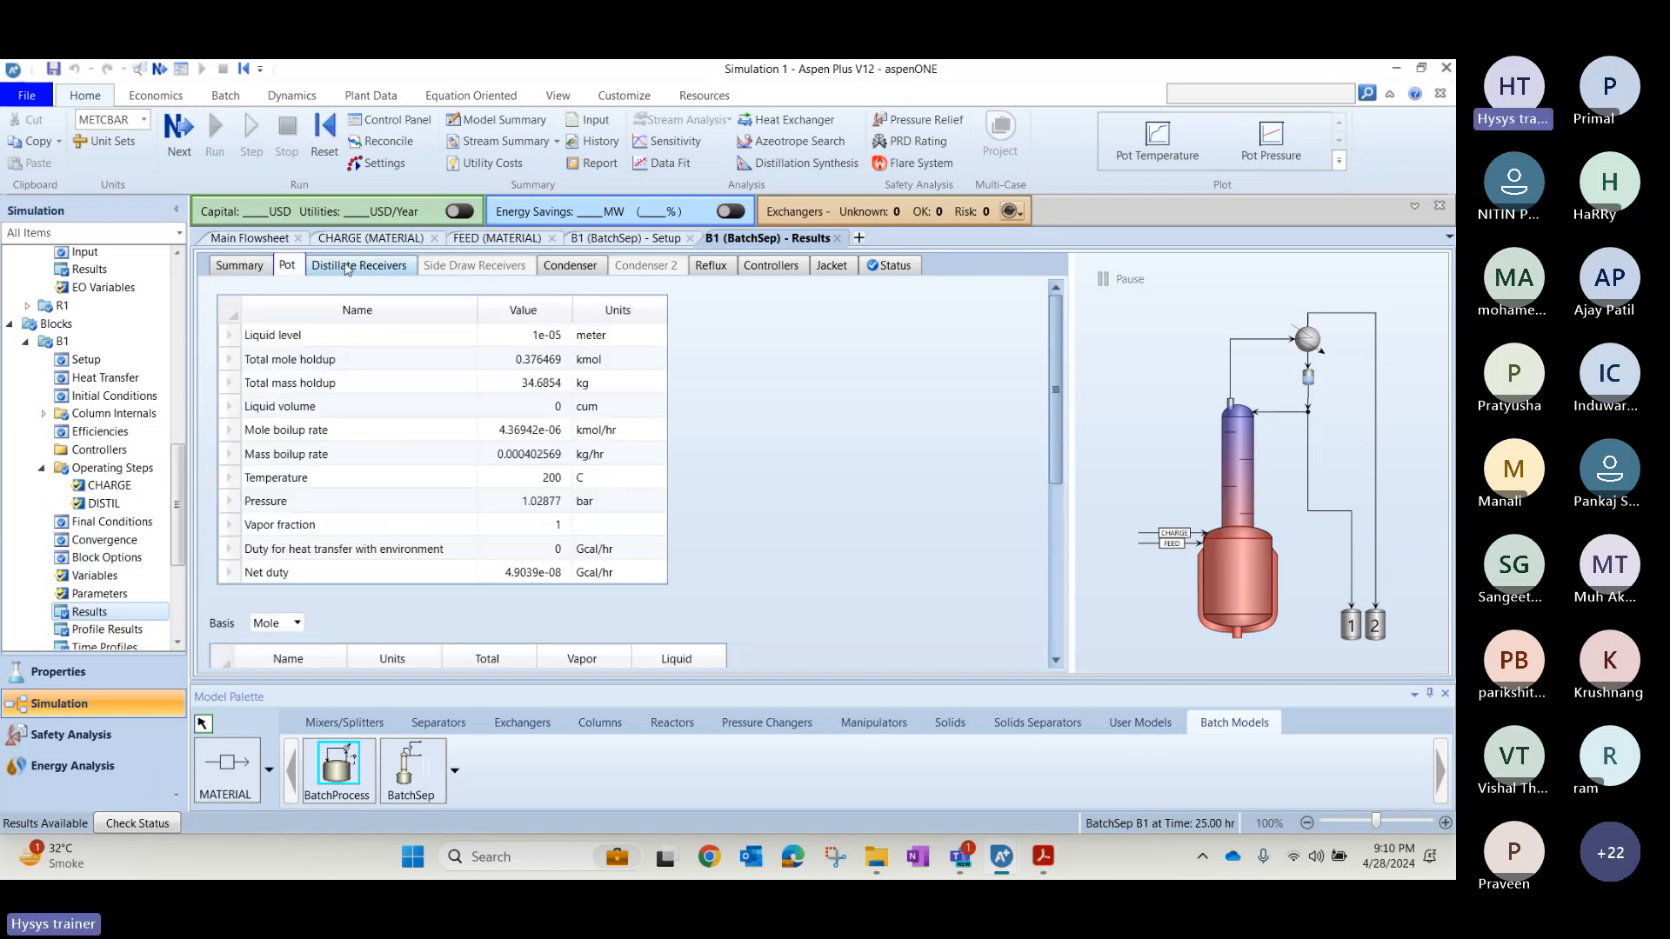
left_click(346, 268)
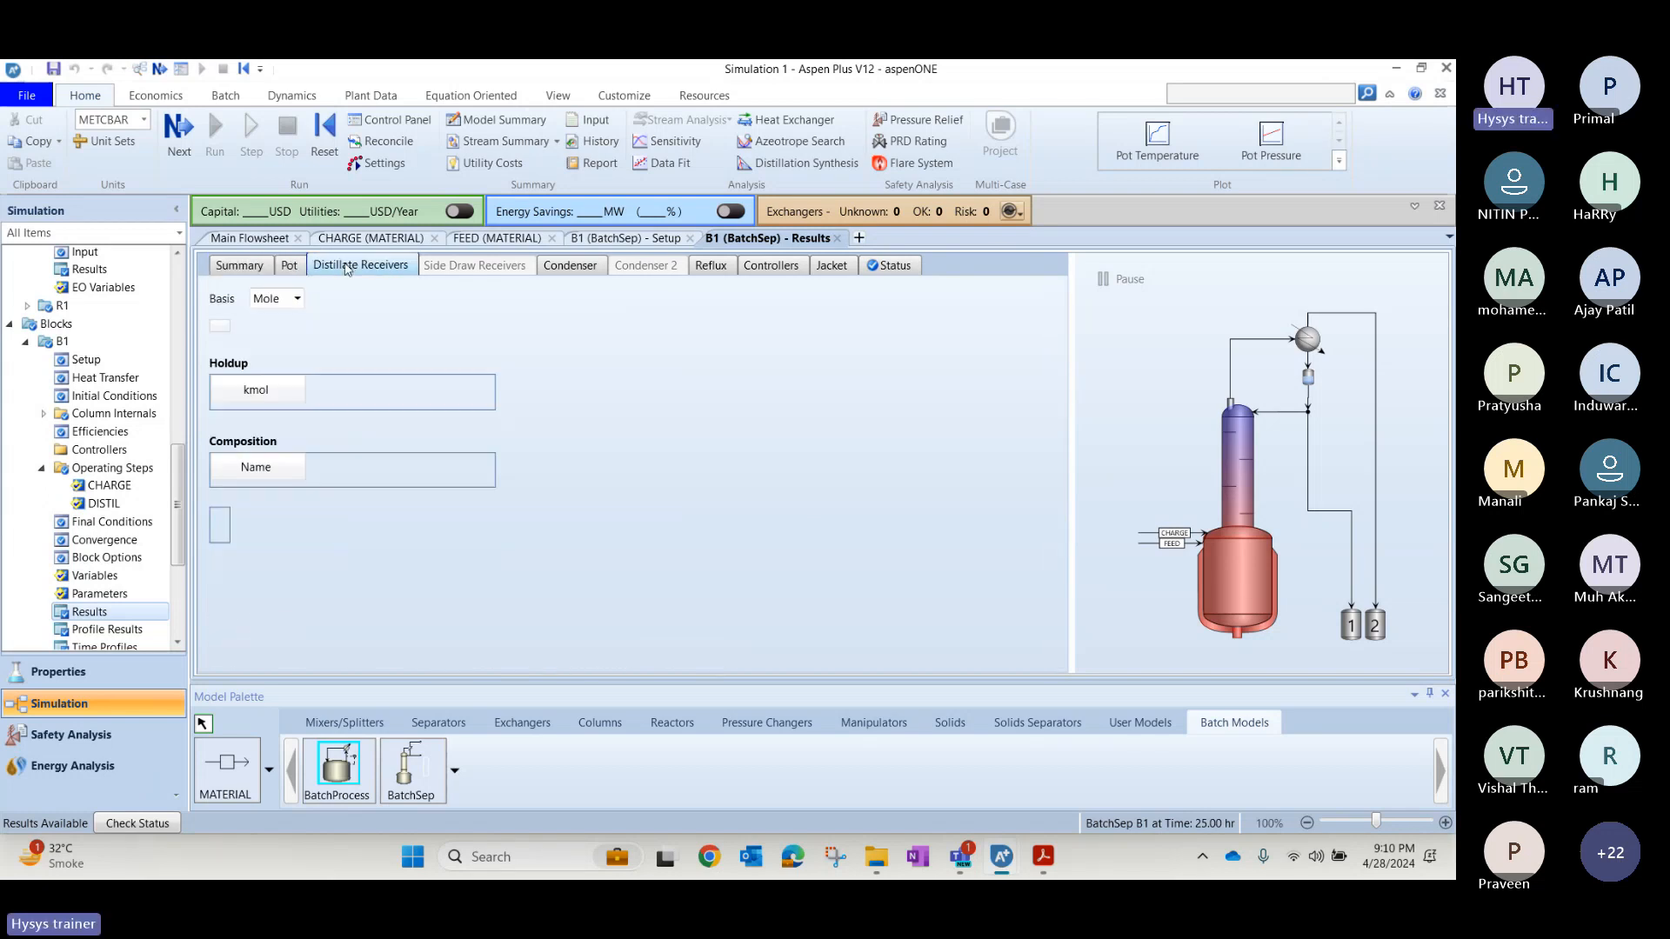
left_click(244, 269)
left_click(351, 272)
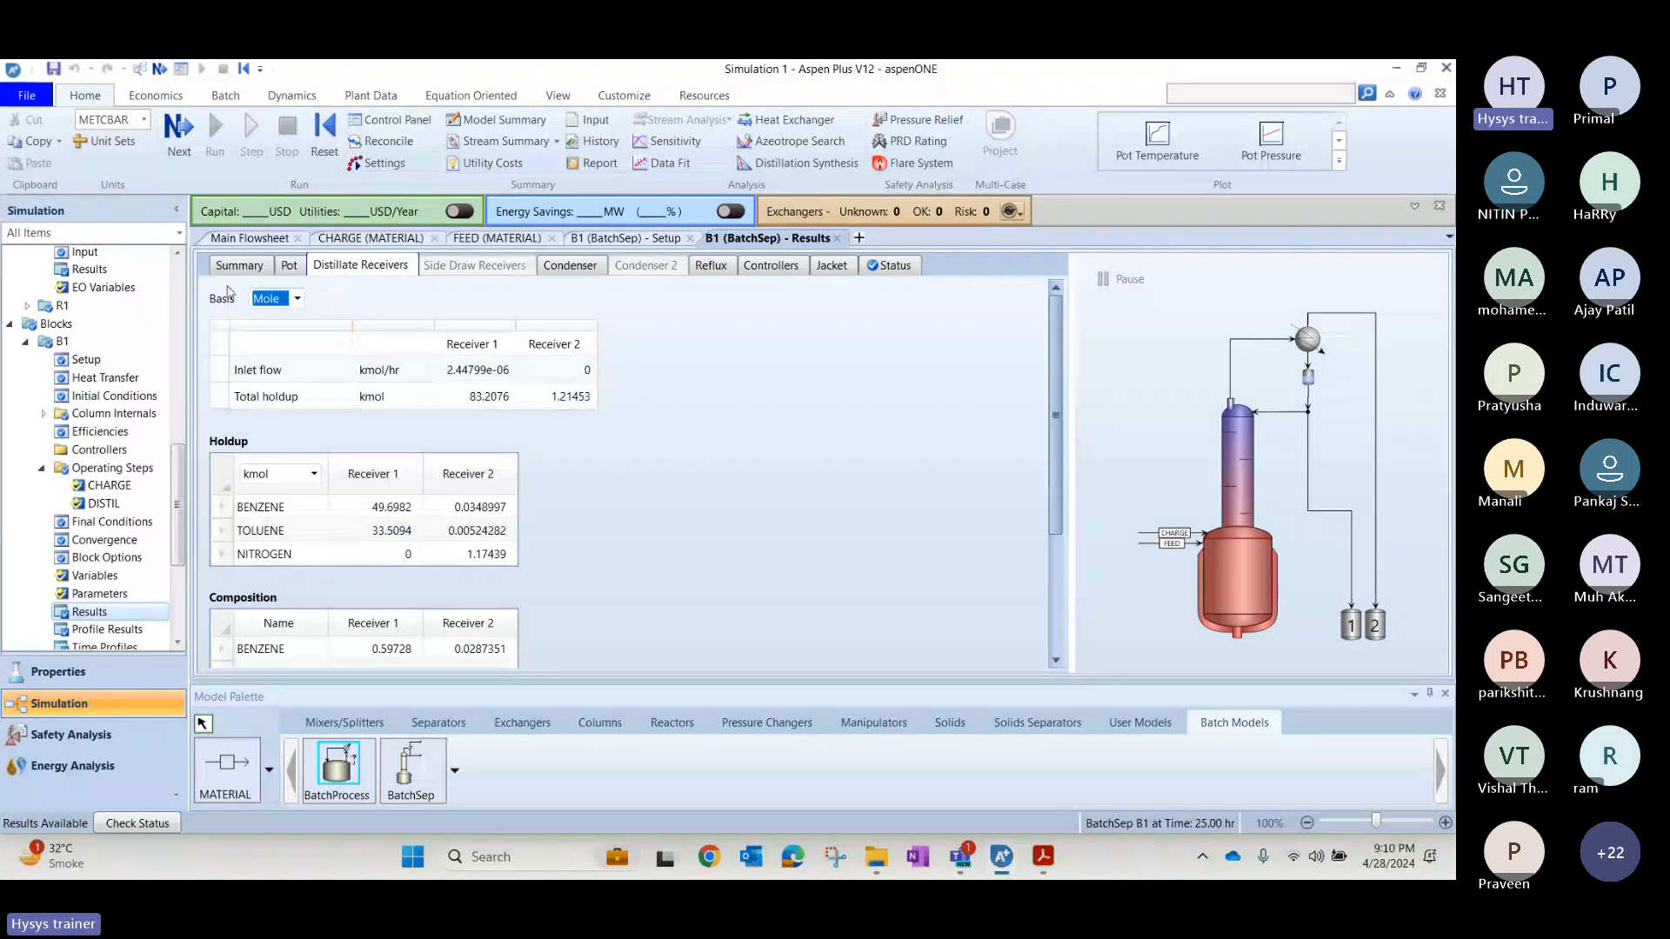
left_click(1058, 639)
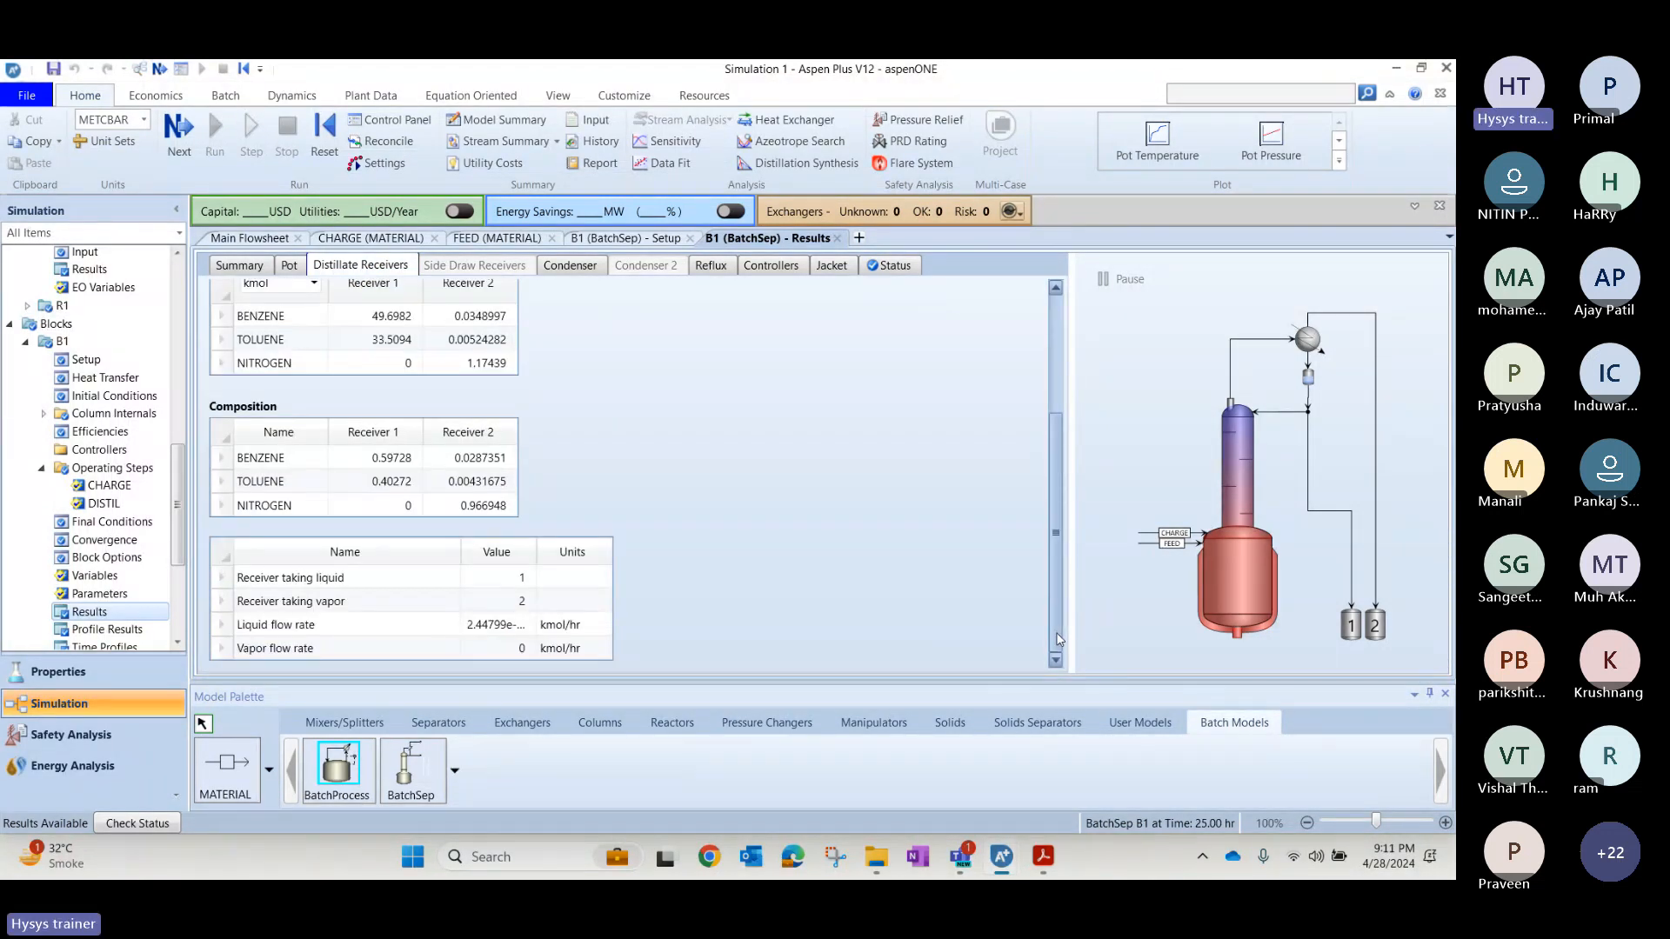
left_click_drag(1059, 639, 1058, 456)
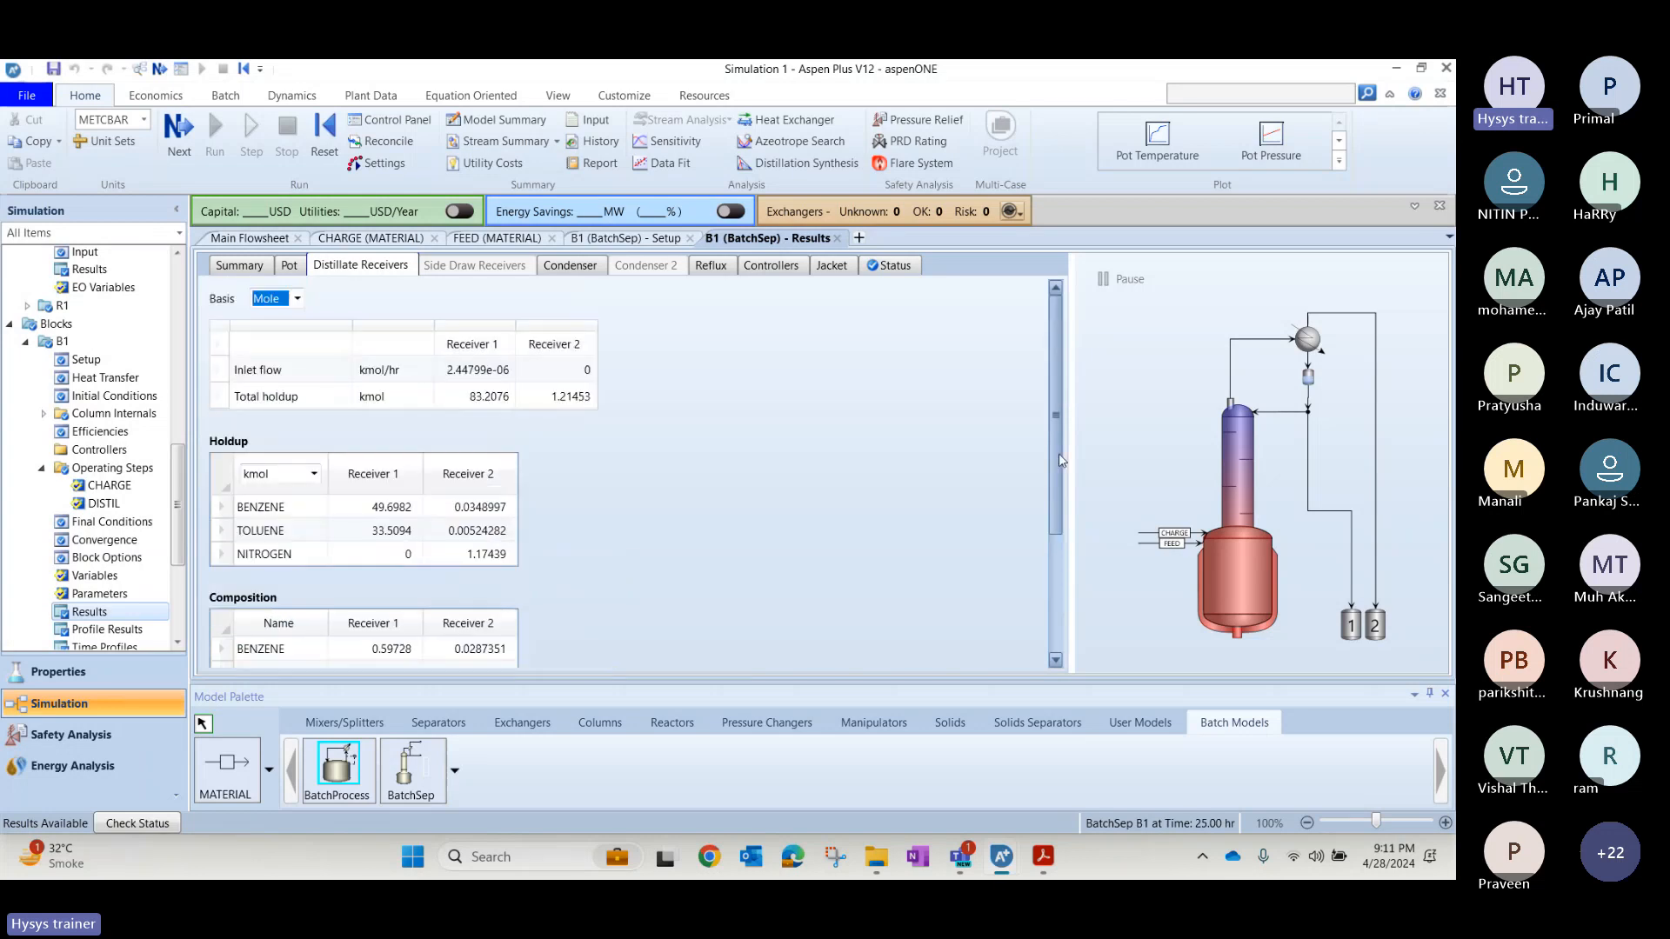
Reinitialize the whole simulation, purging all results, and run it again.
left_click(244, 244)
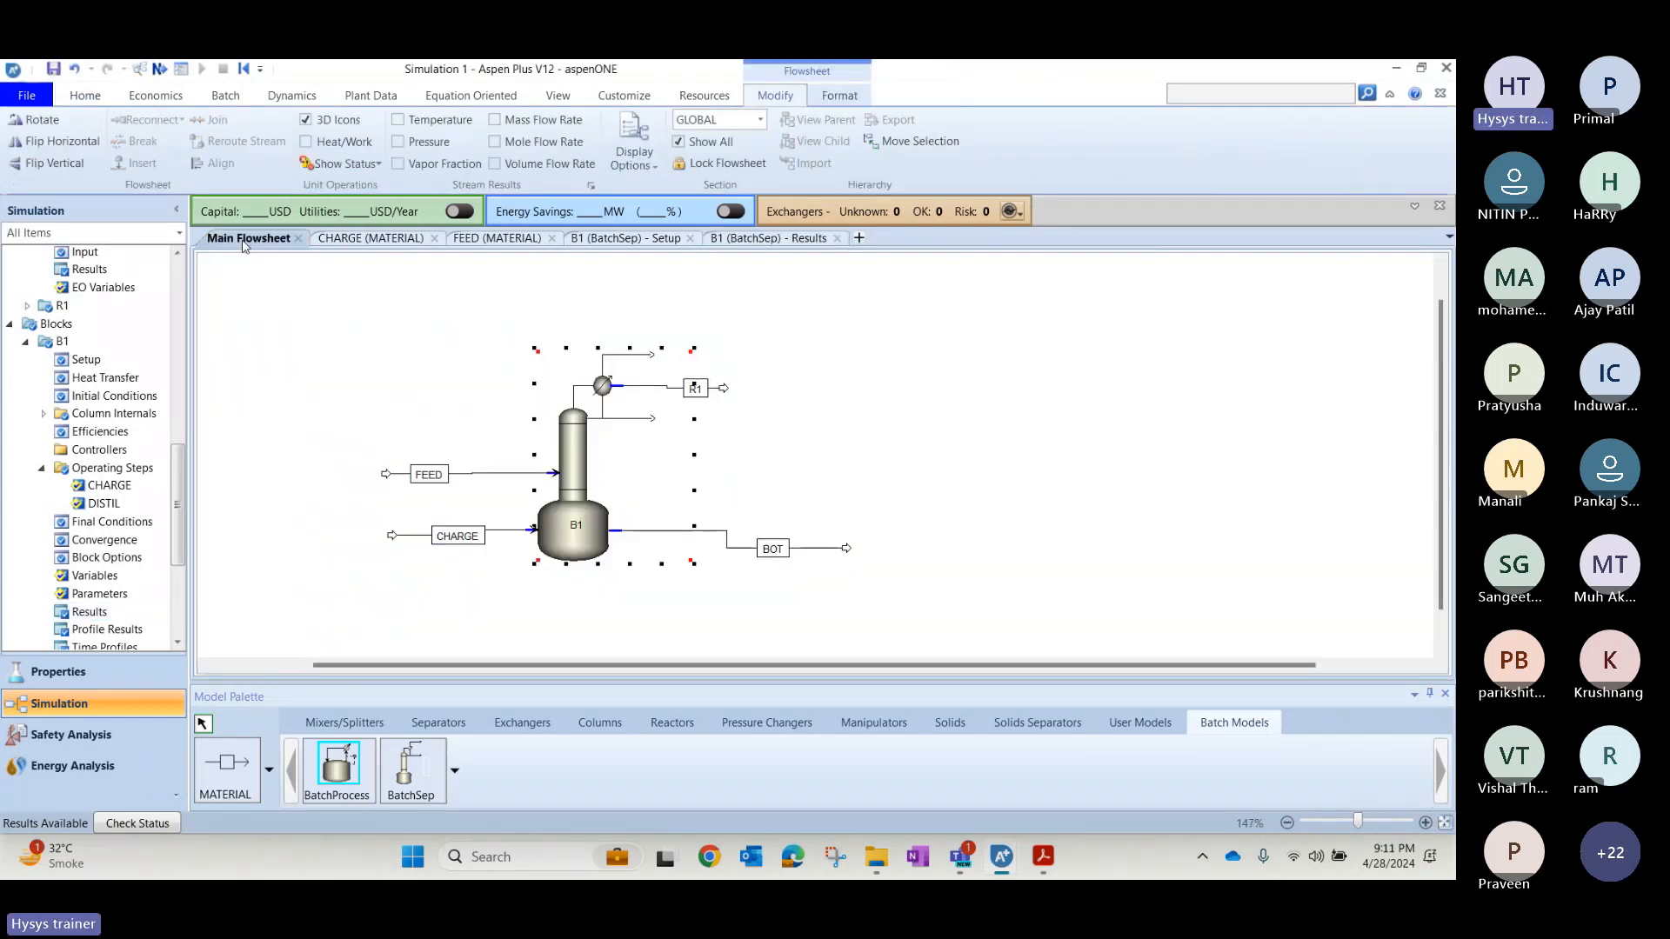
left_click(372, 245)
left_click(634, 238)
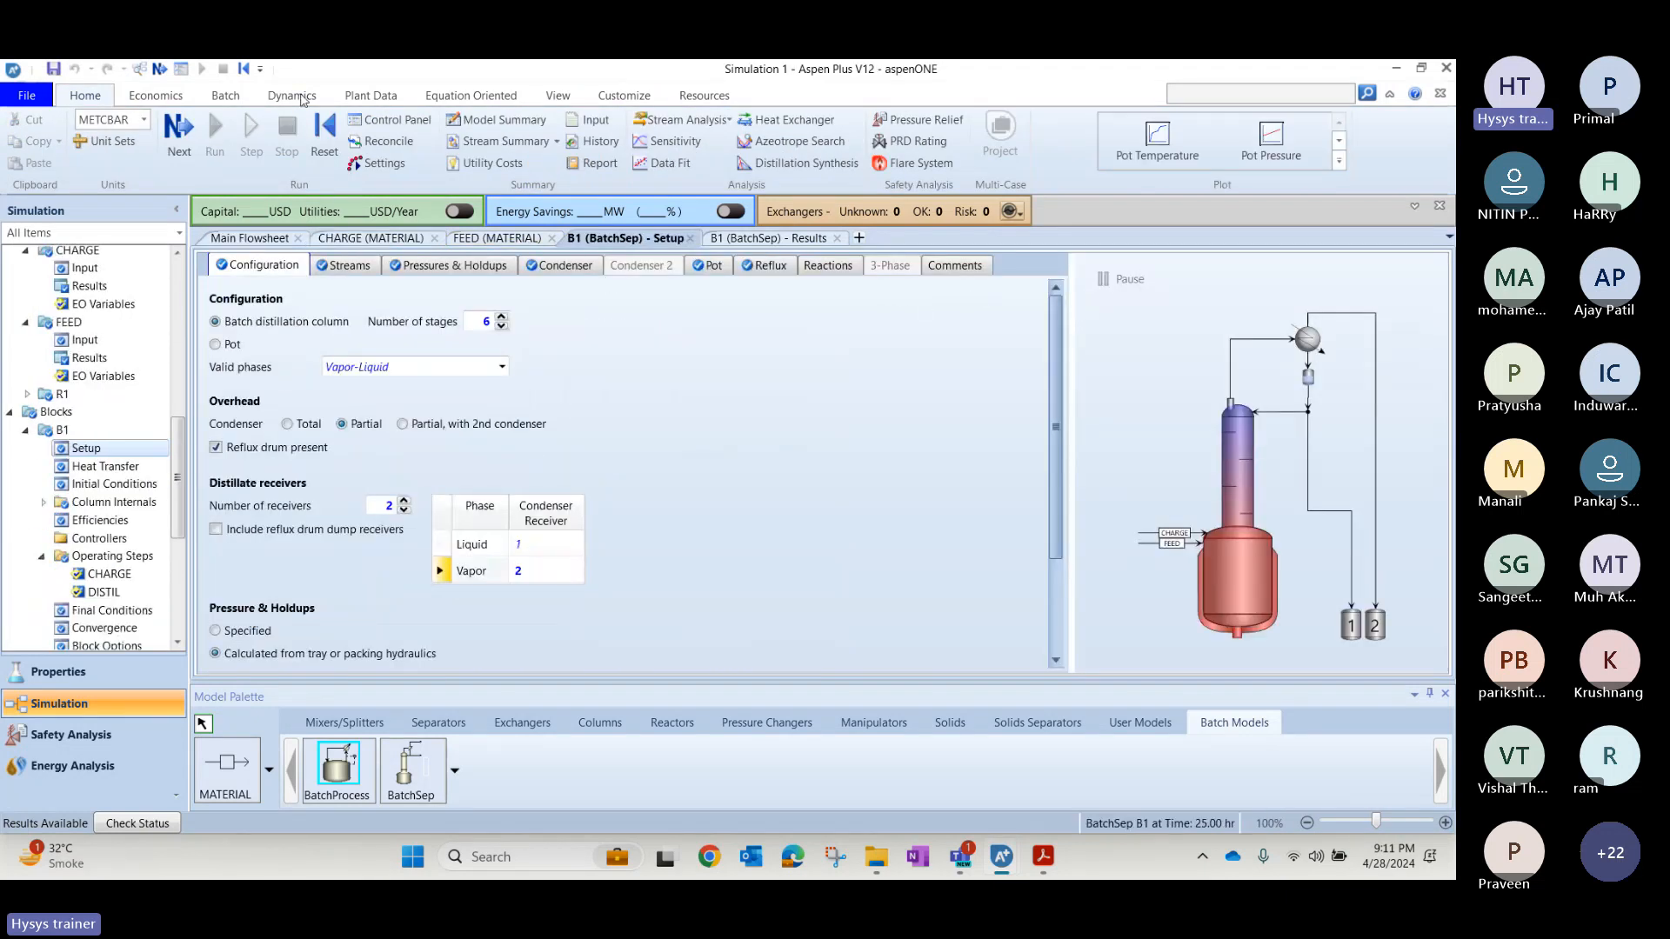
left_click(335, 159)
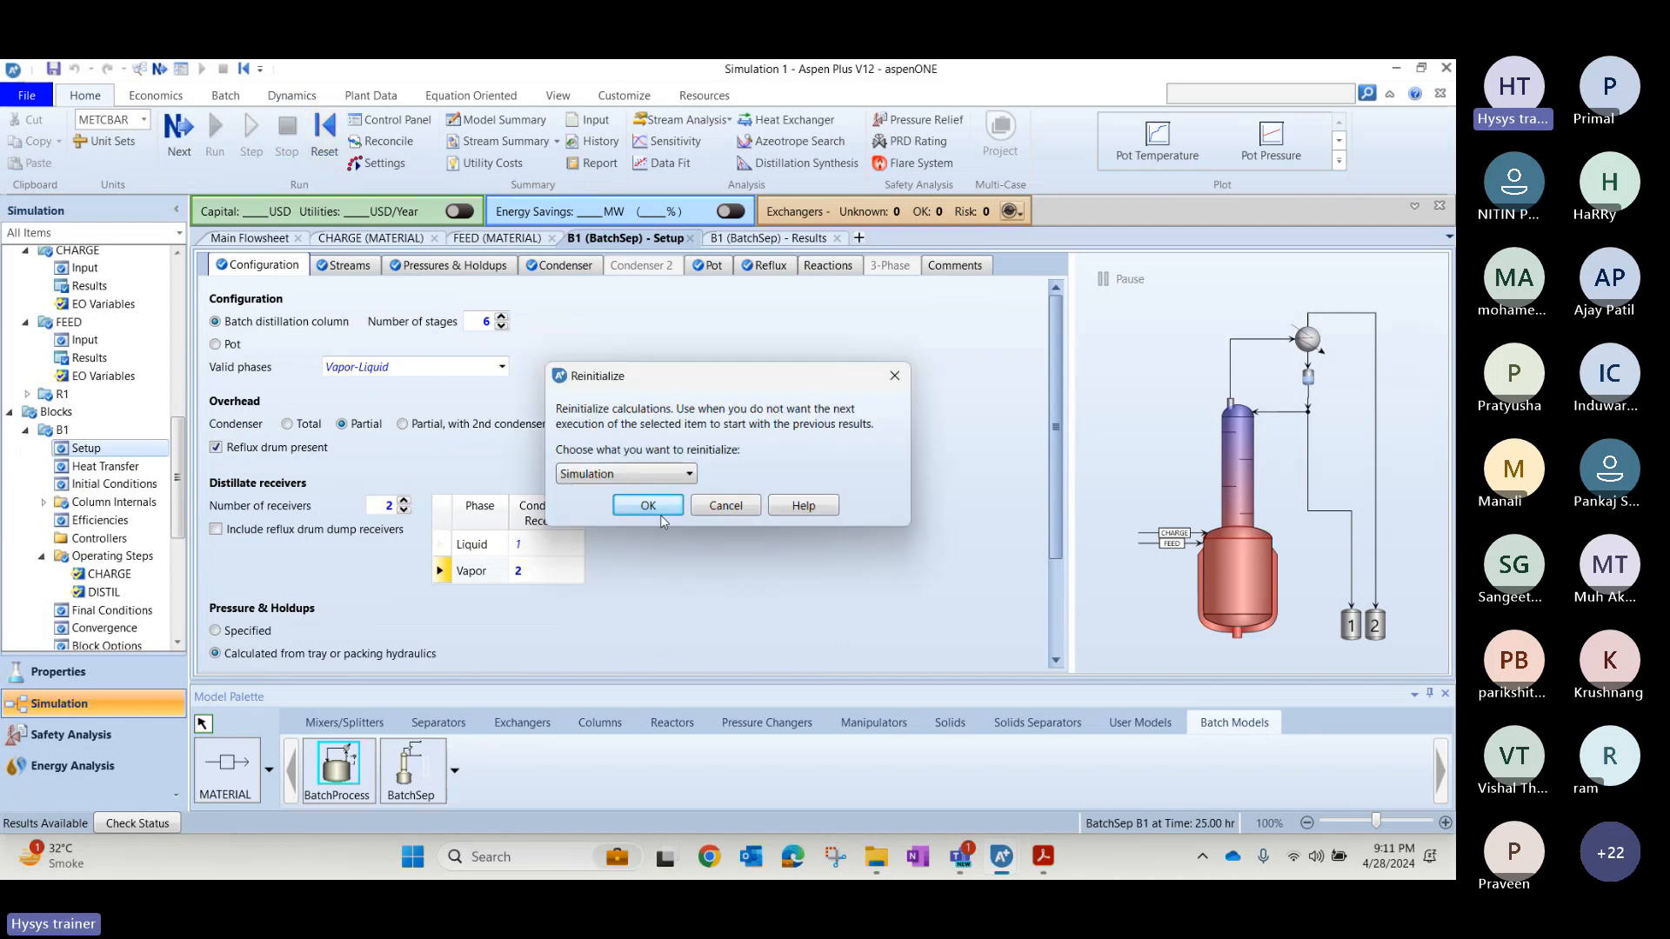
left_click(649, 505)
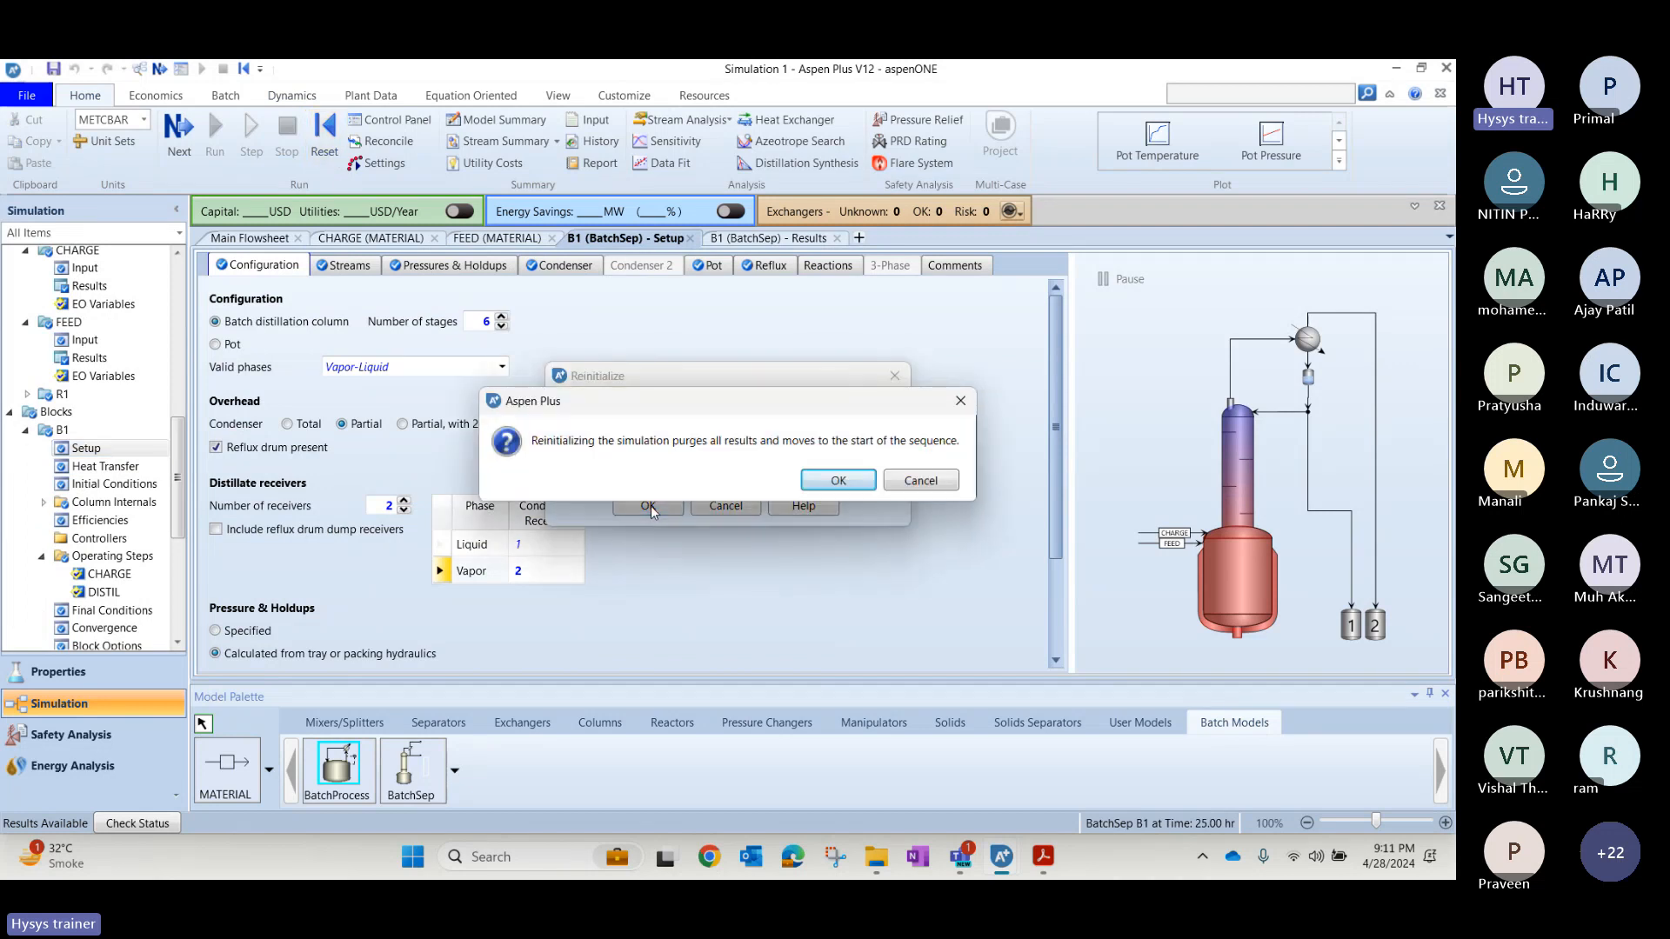
left_click(837, 481)
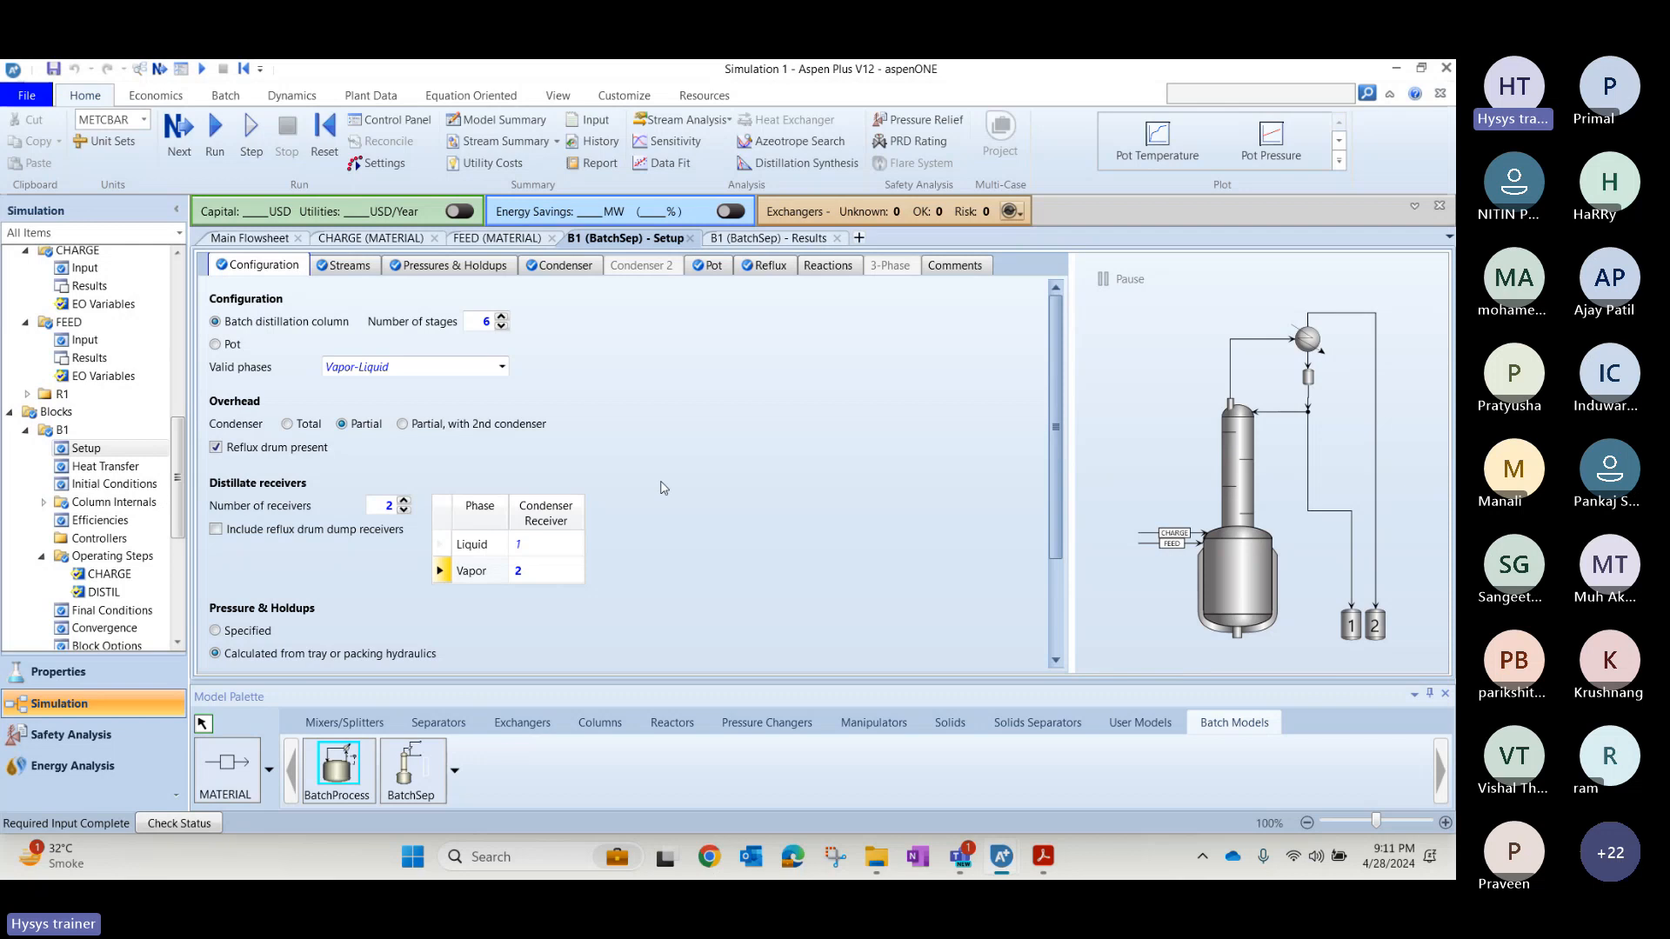
left_click(214, 130)
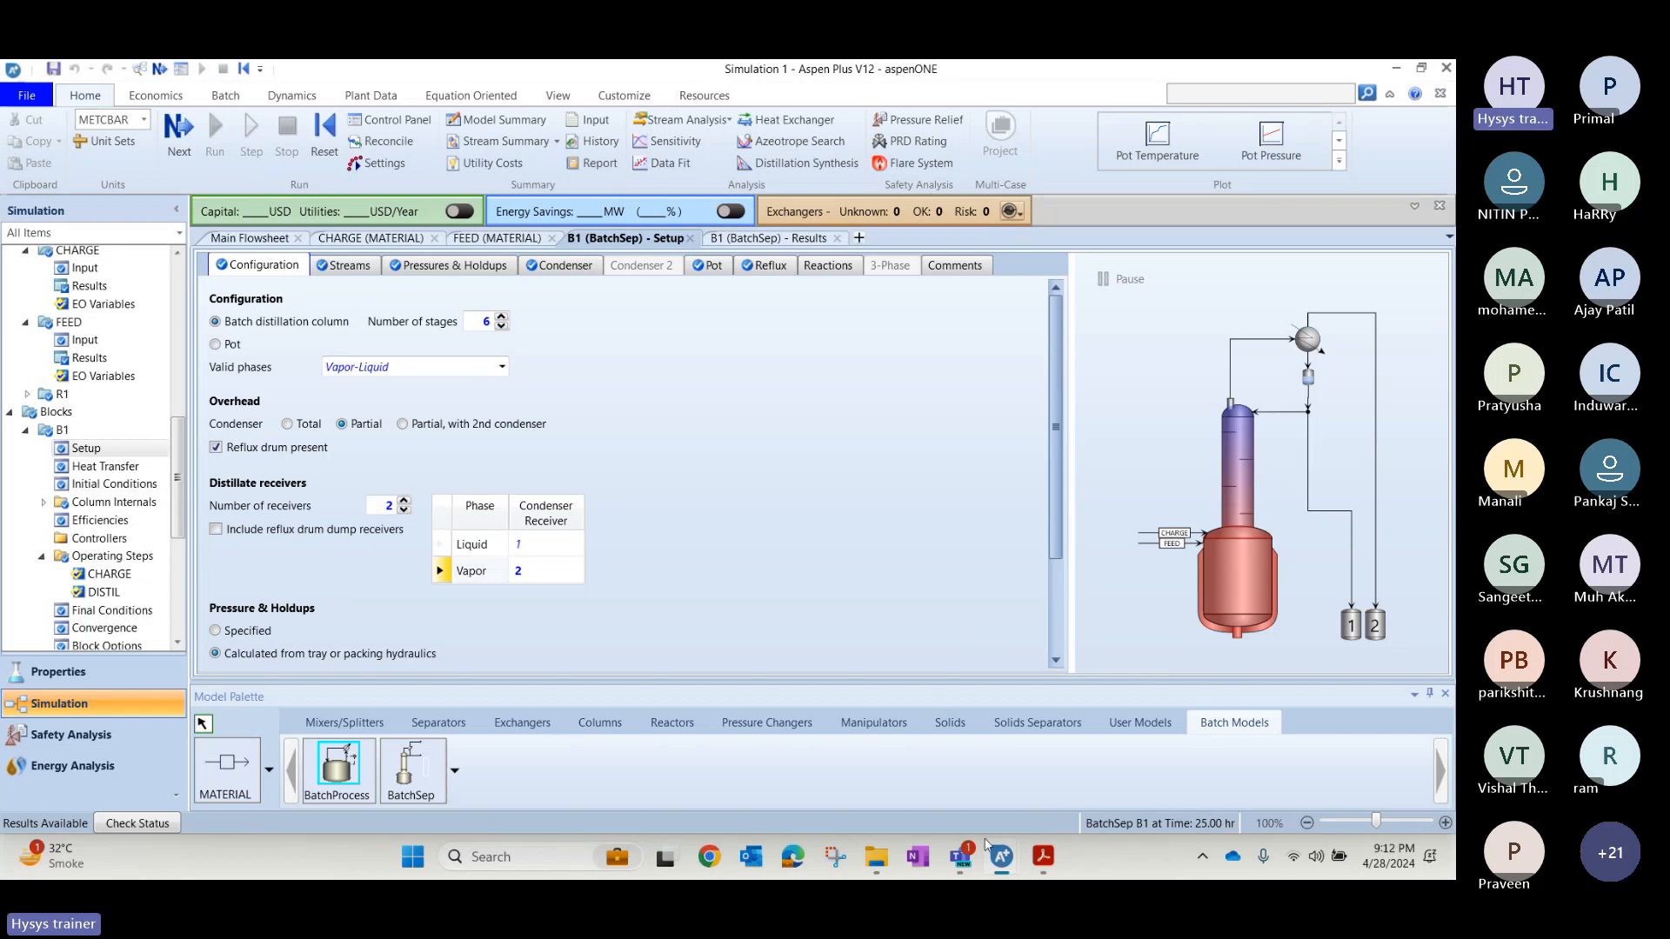
Reopen B1's DISTIL operating step and examine its operating changes and Pot stop criterion.
mouse_move(1001, 855)
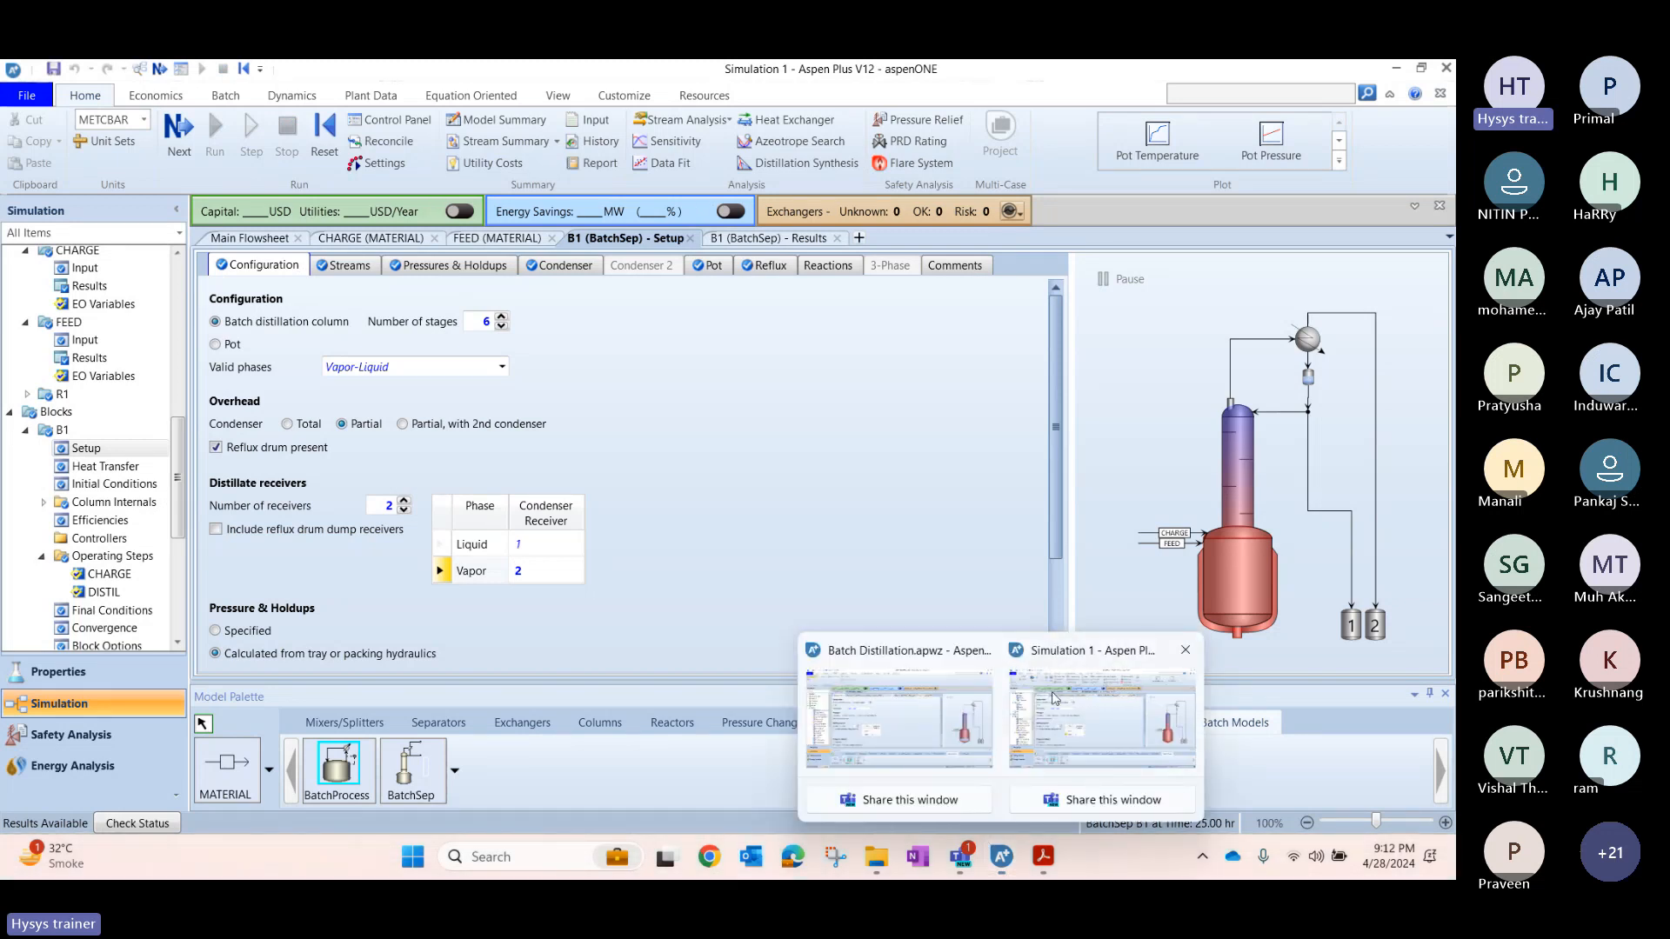
left_click(933, 709)
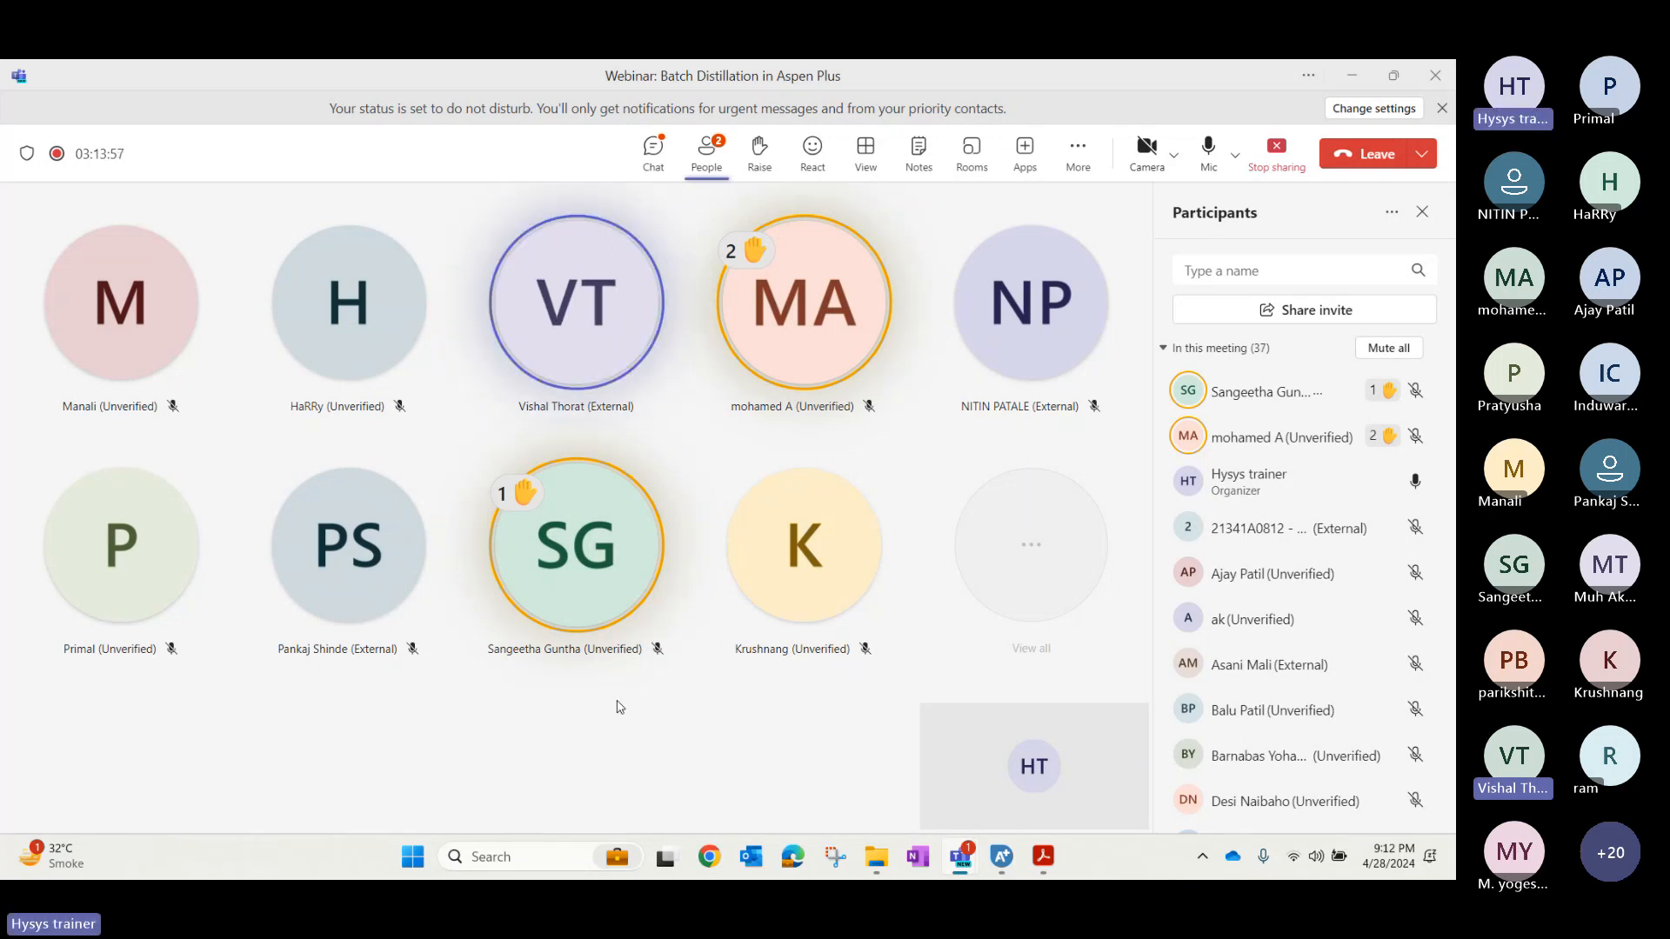
key("alt+Tab")
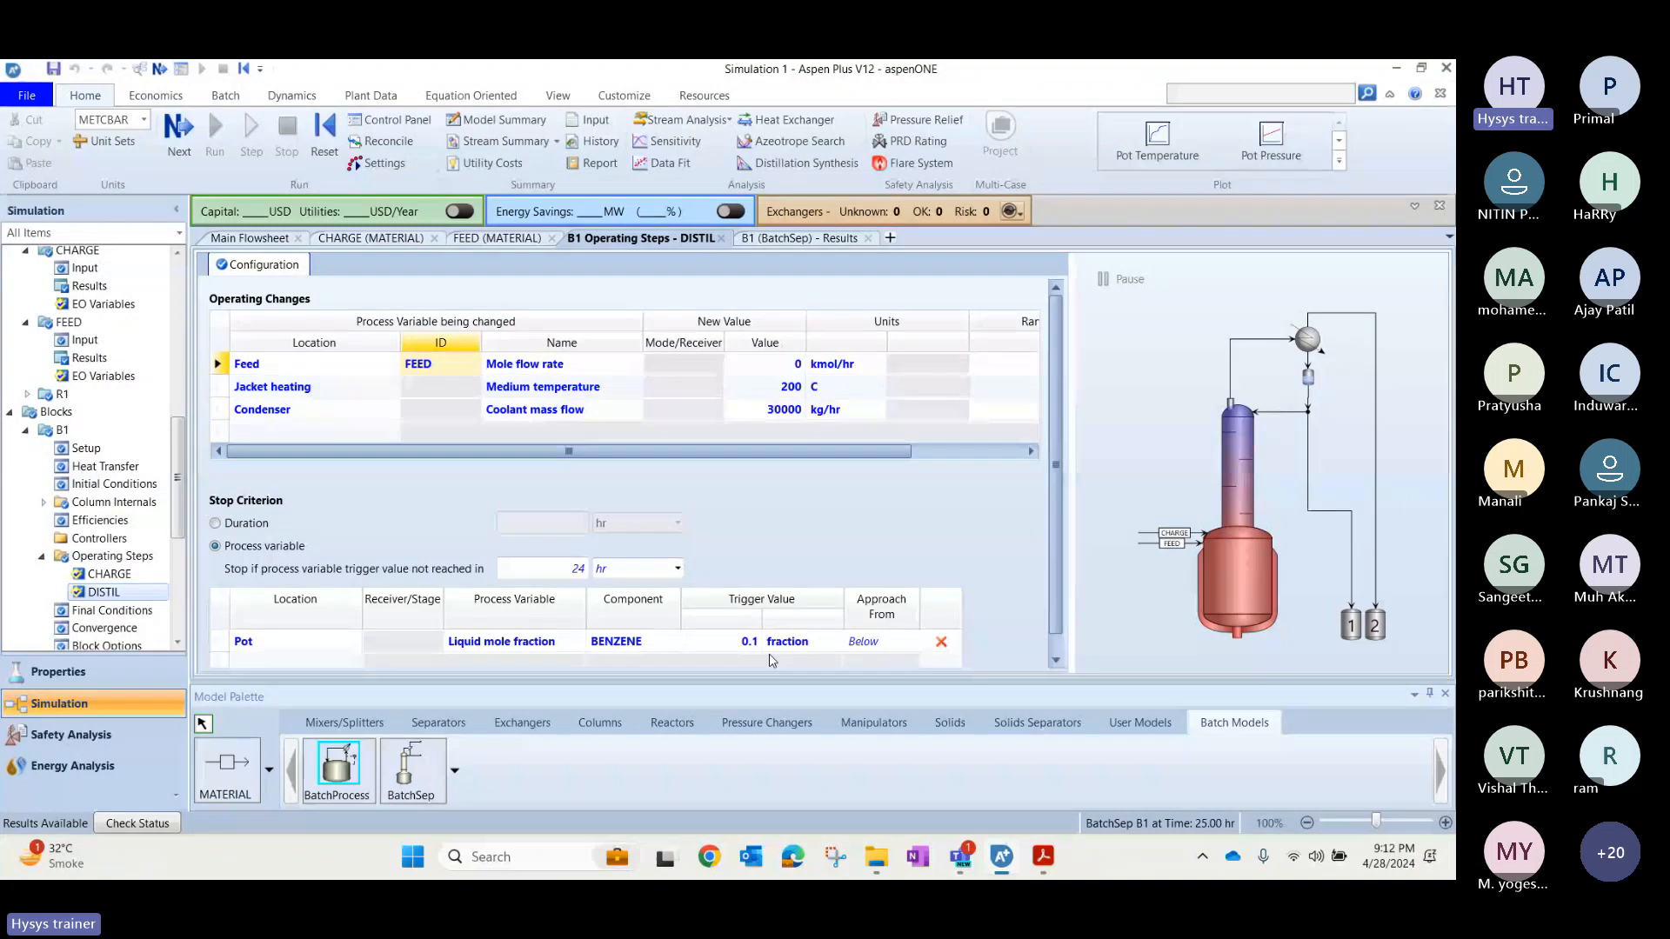
left_click(290, 649)
left_click(1056, 654)
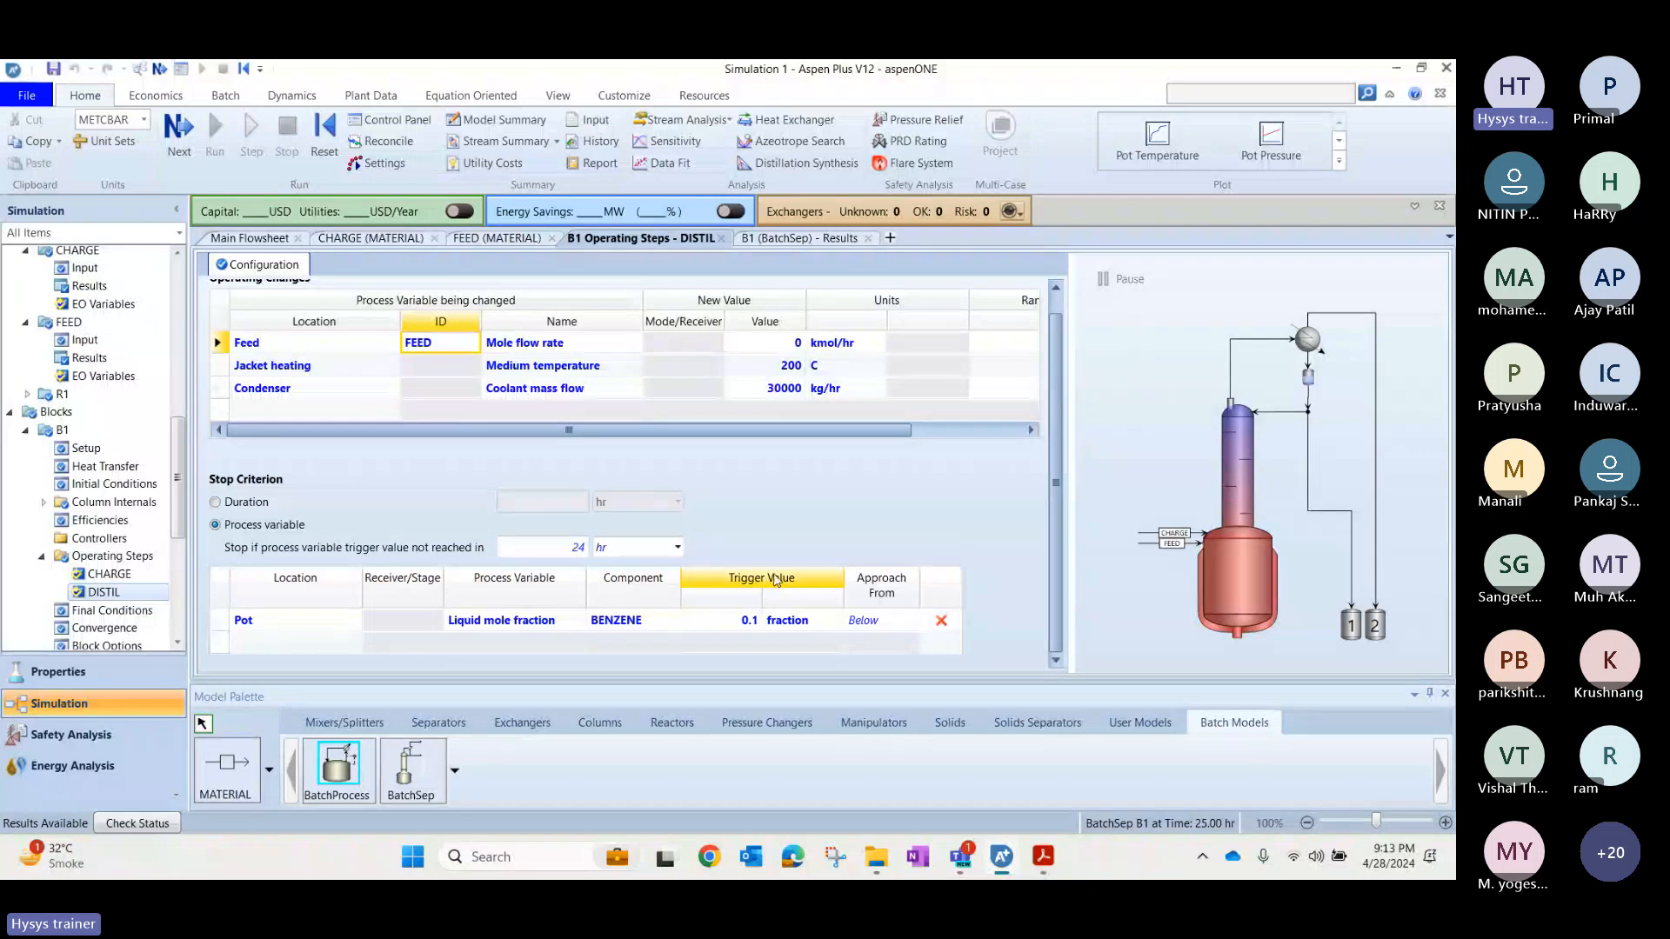
left_click(462, 623)
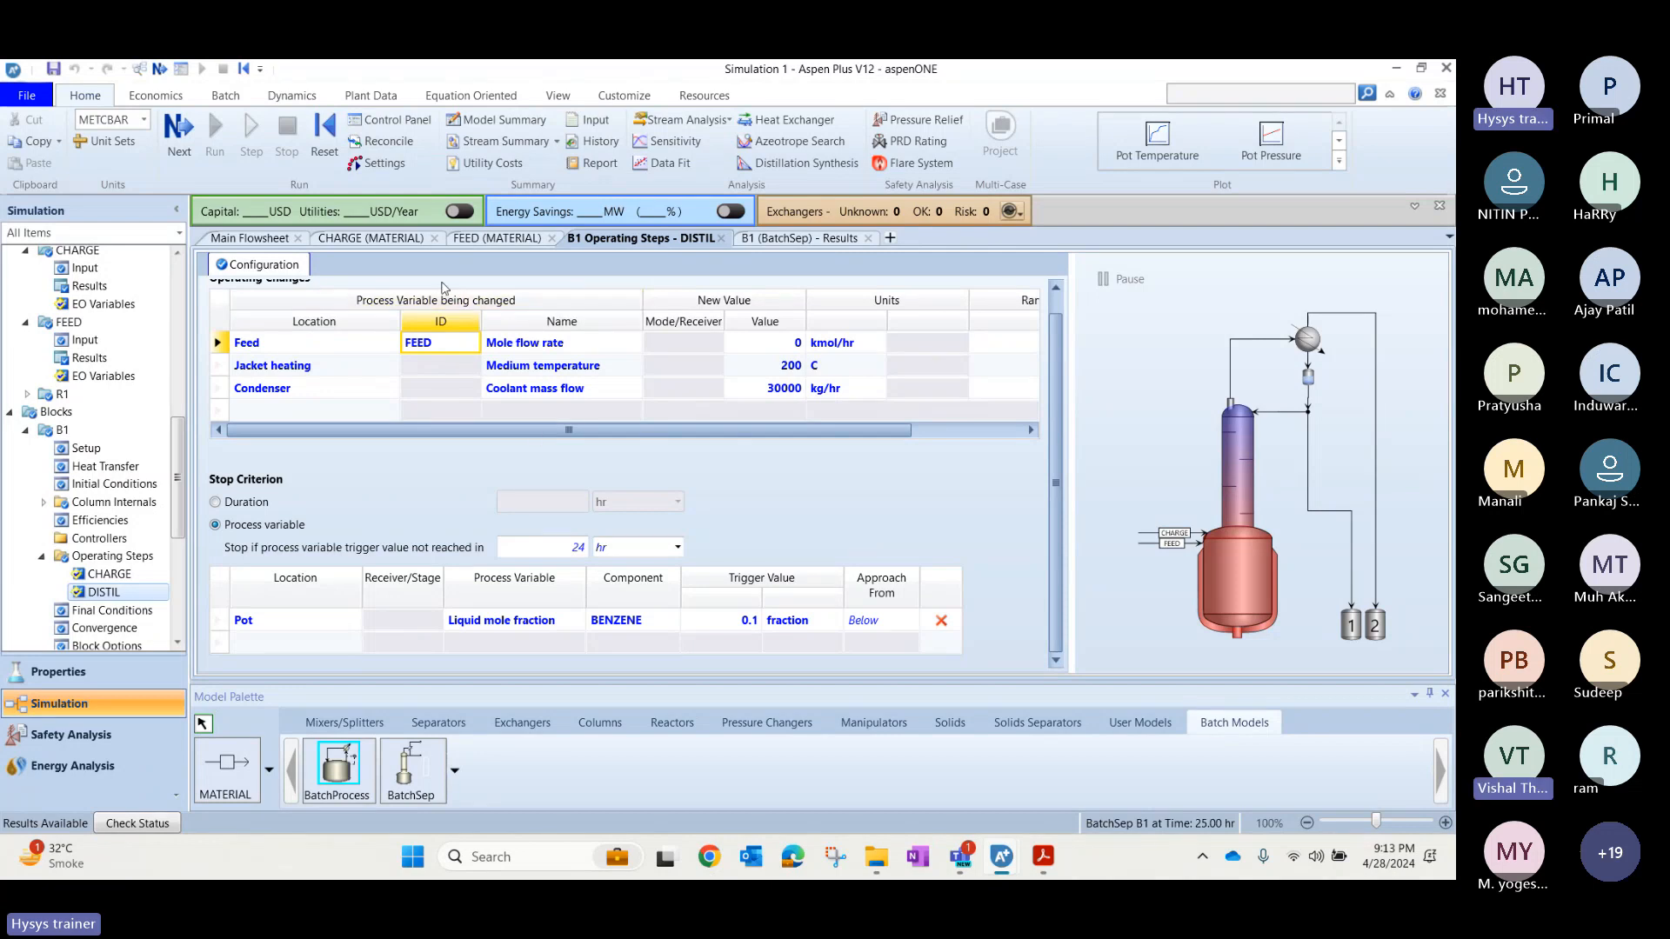
Examine the operating step end times and the stop criterion's end value in B1's results summary.
left_click(305, 240)
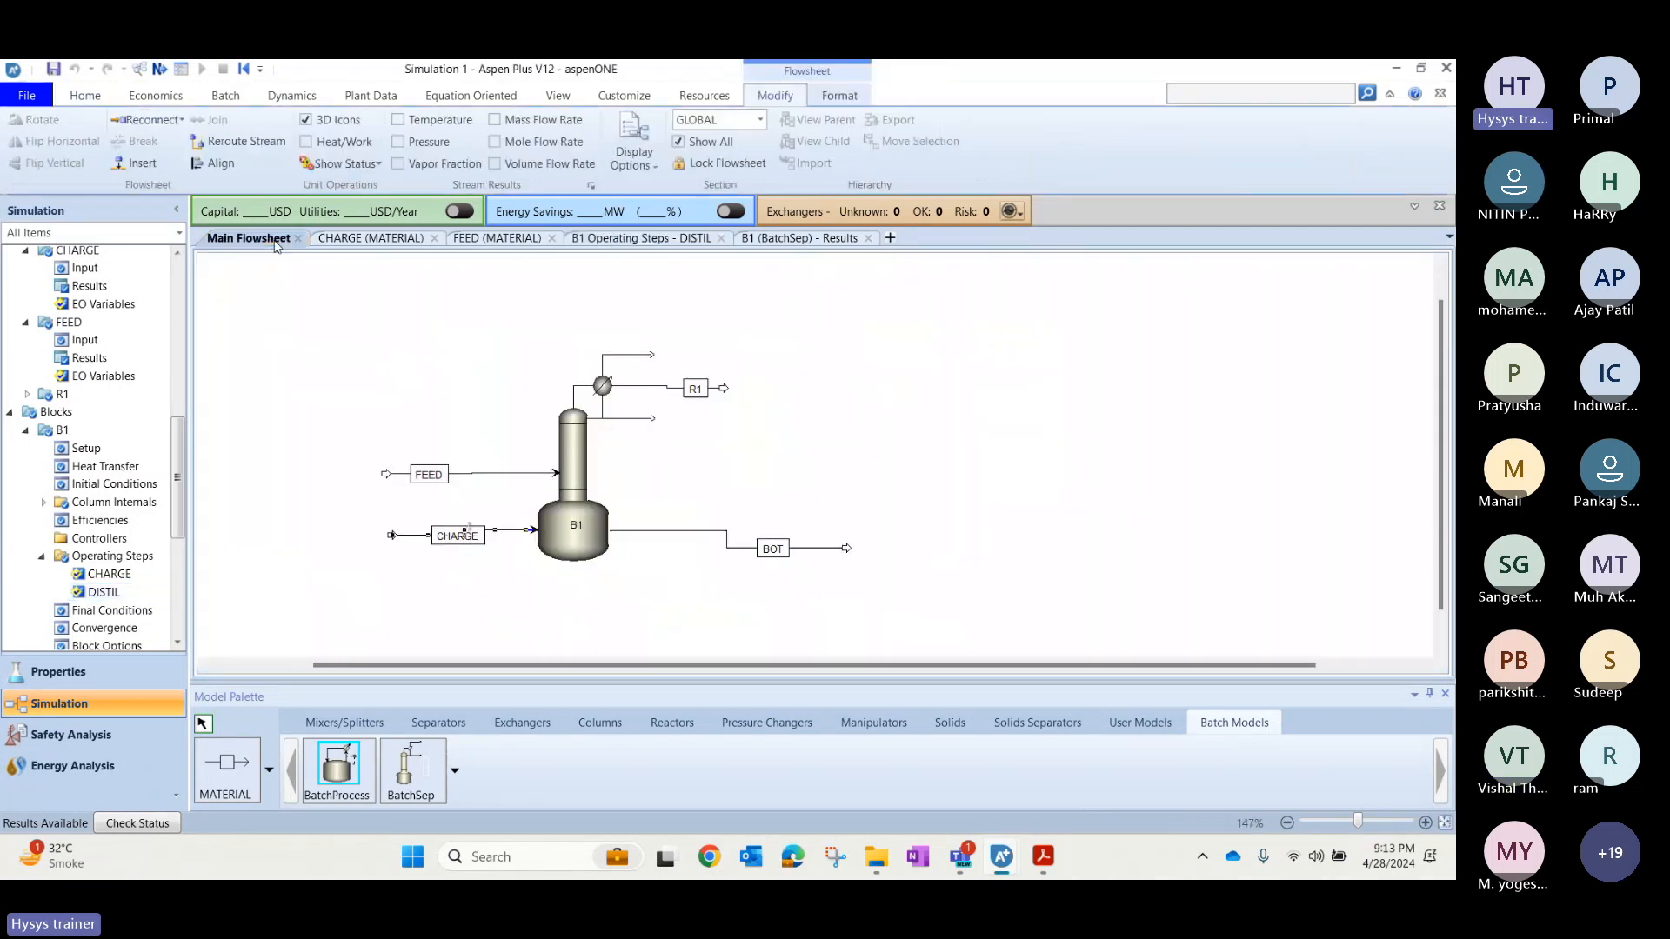
right_click(575, 530)
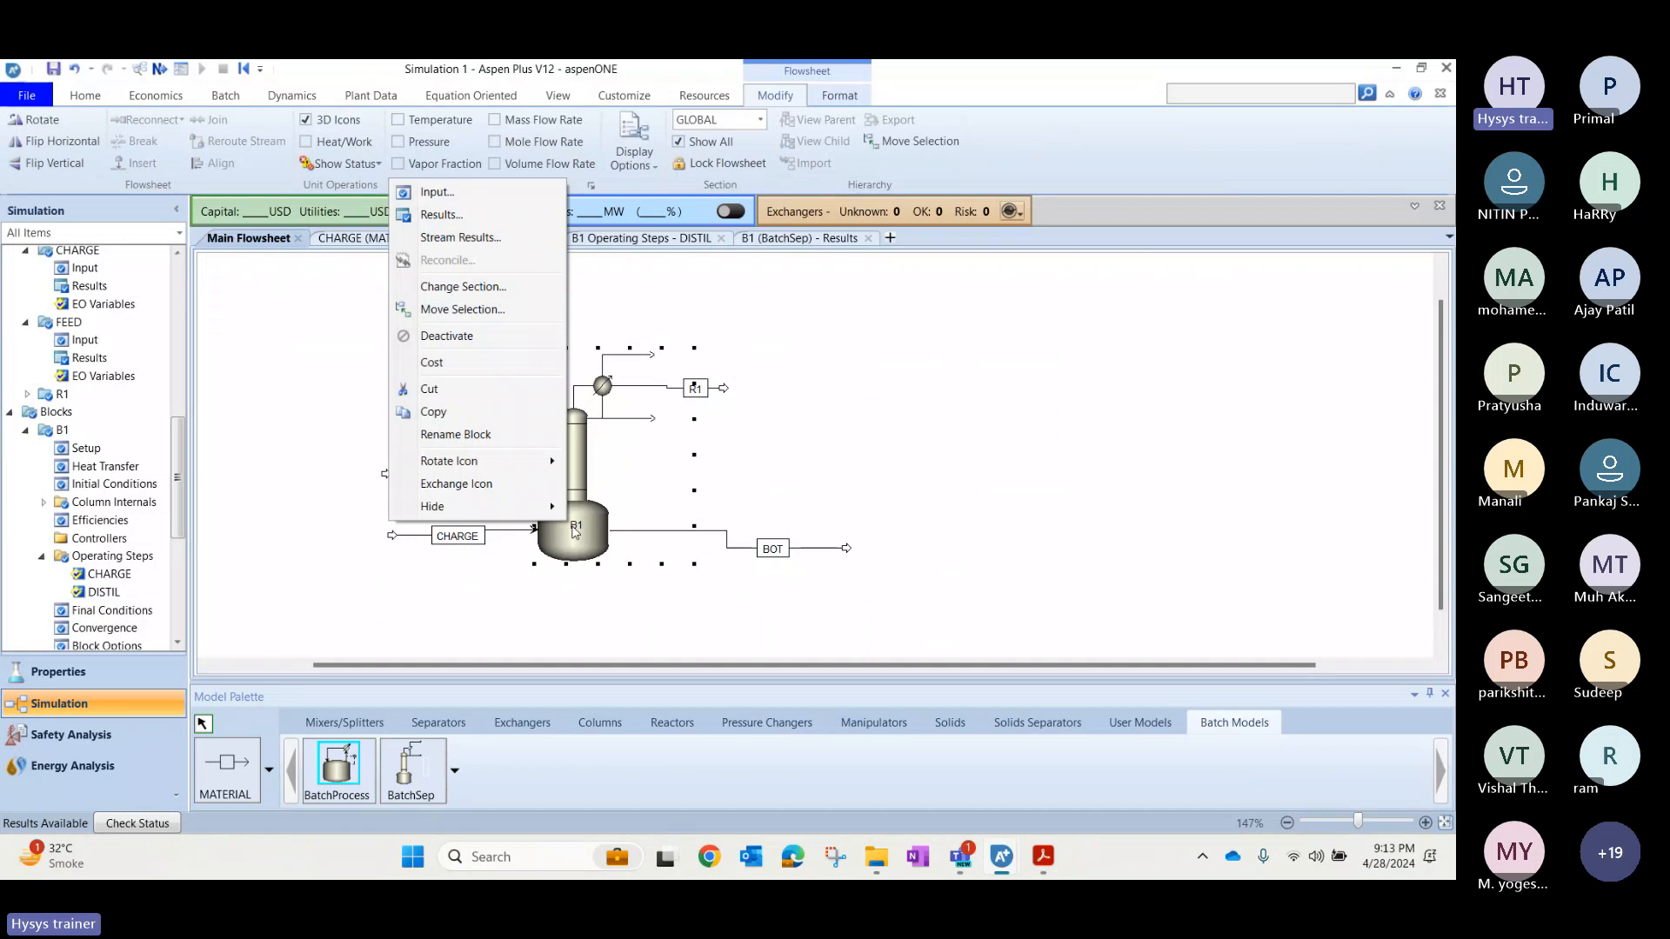
left_click(443, 219)
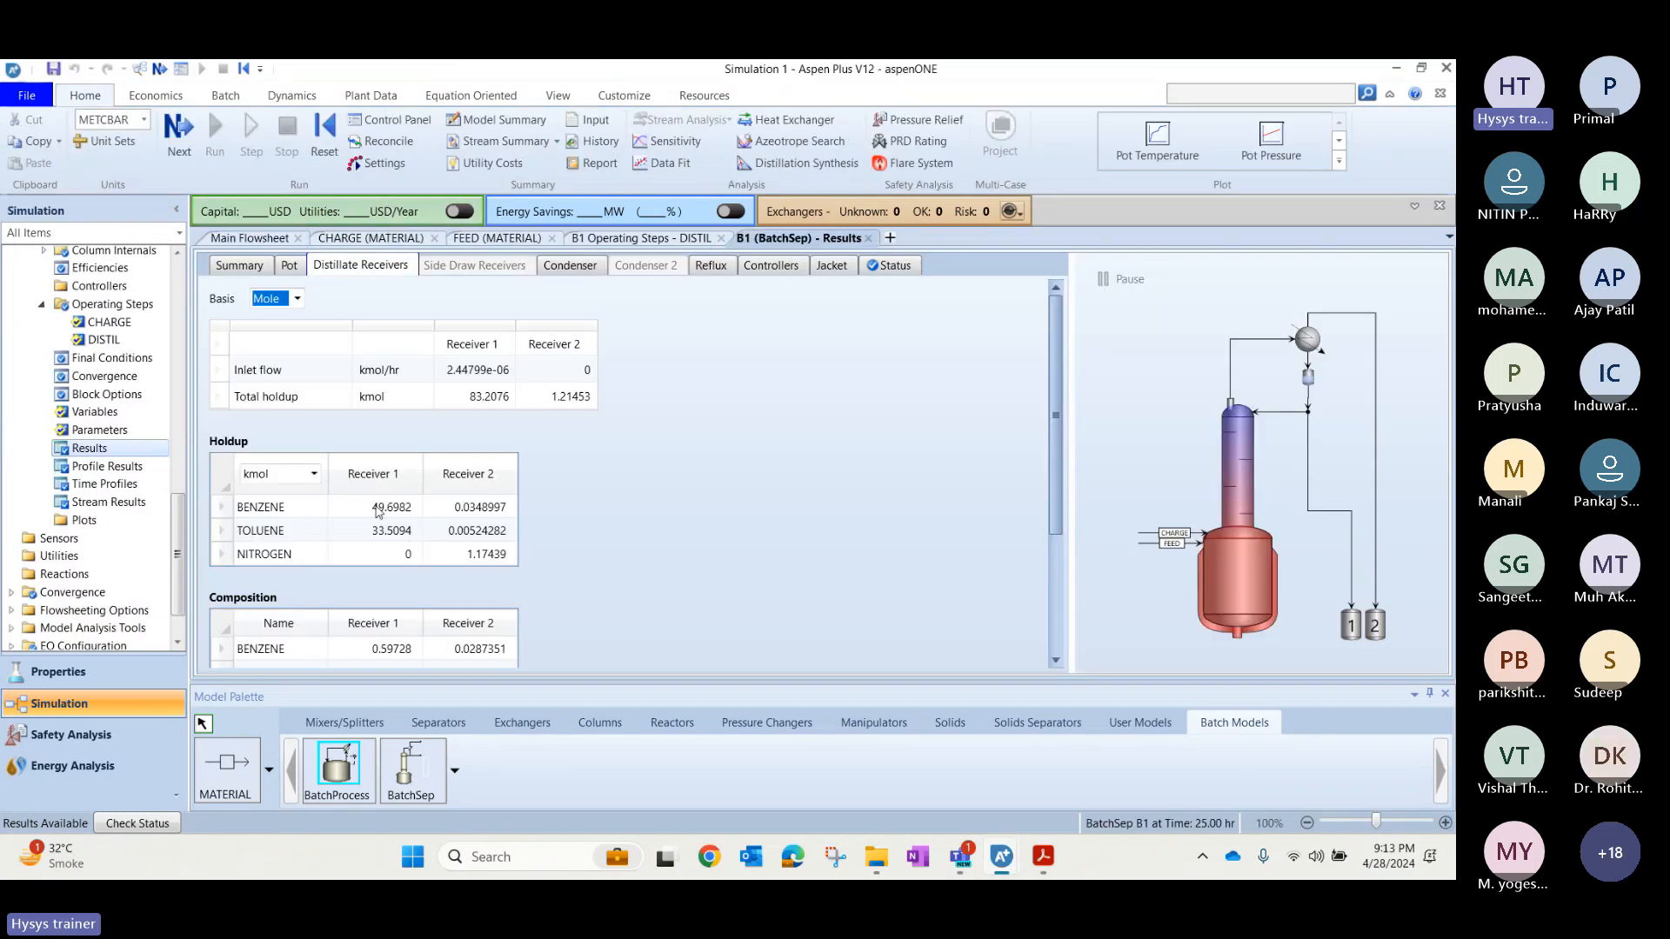
left_click(251, 267)
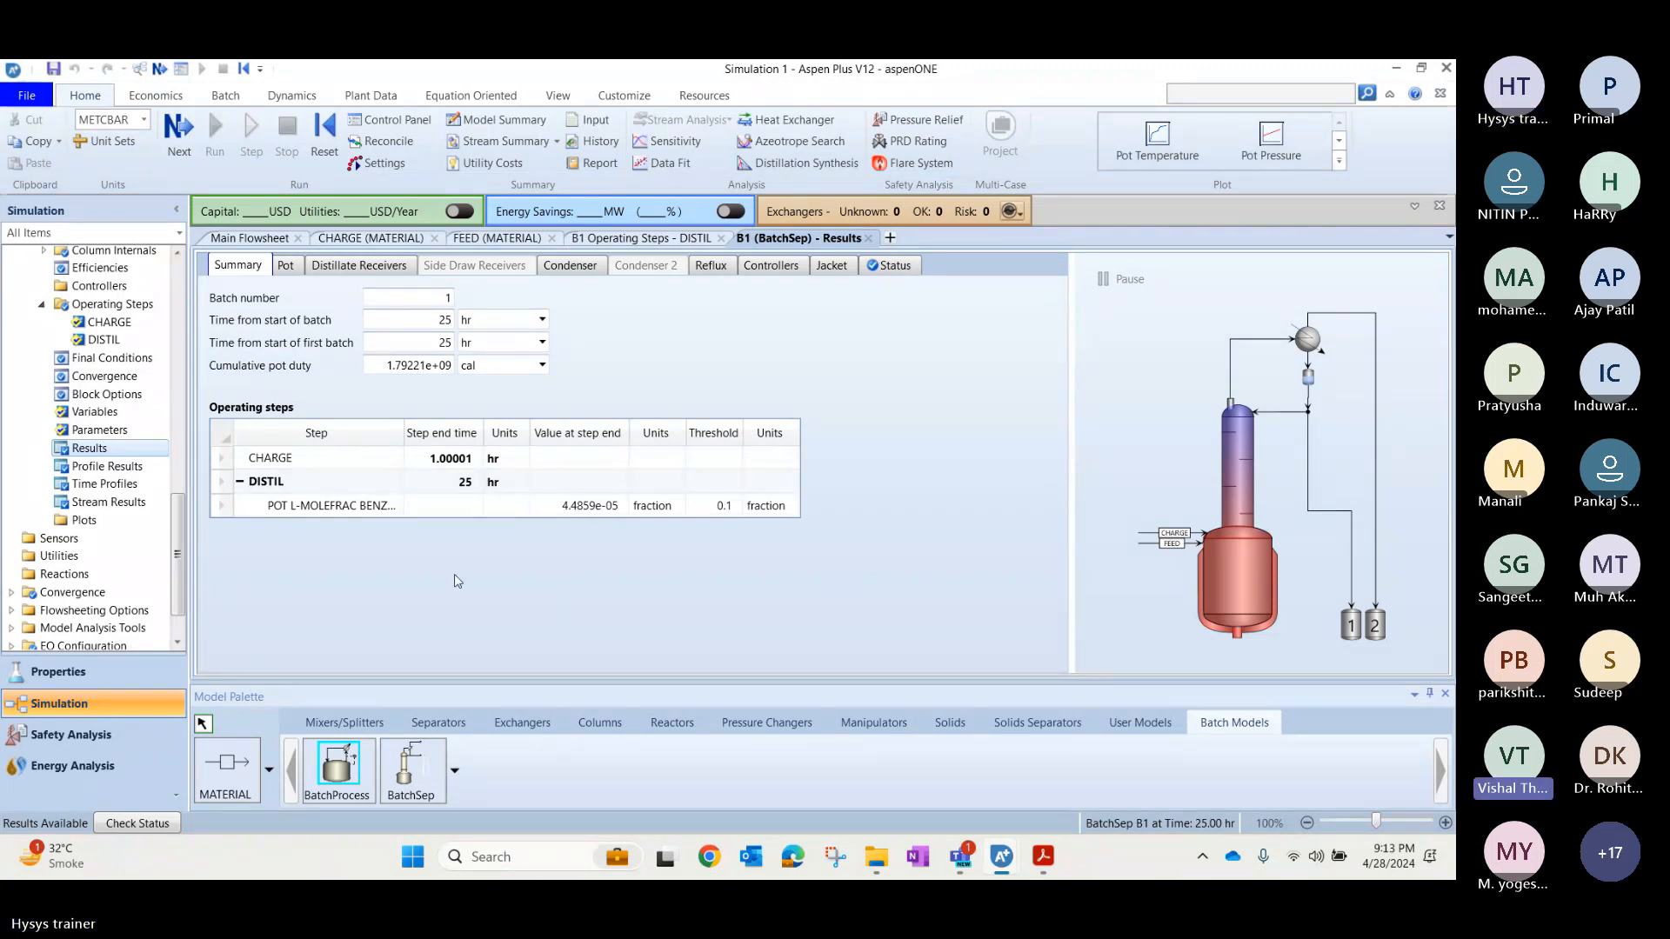
left_click(275, 240)
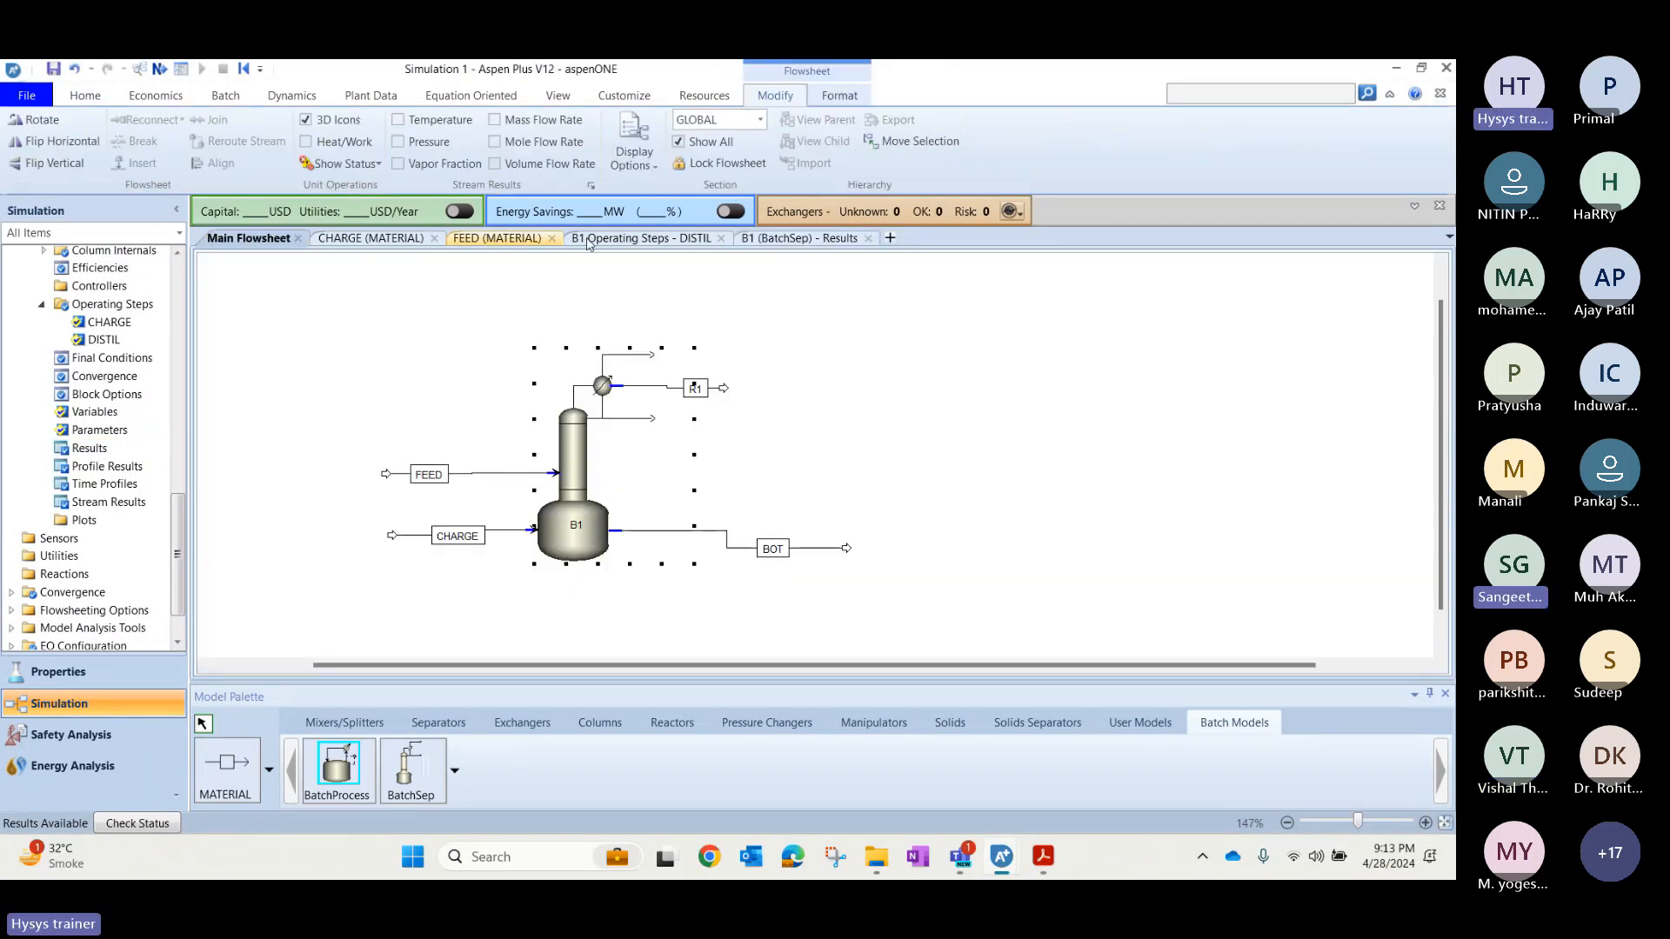
left_click(786, 237)
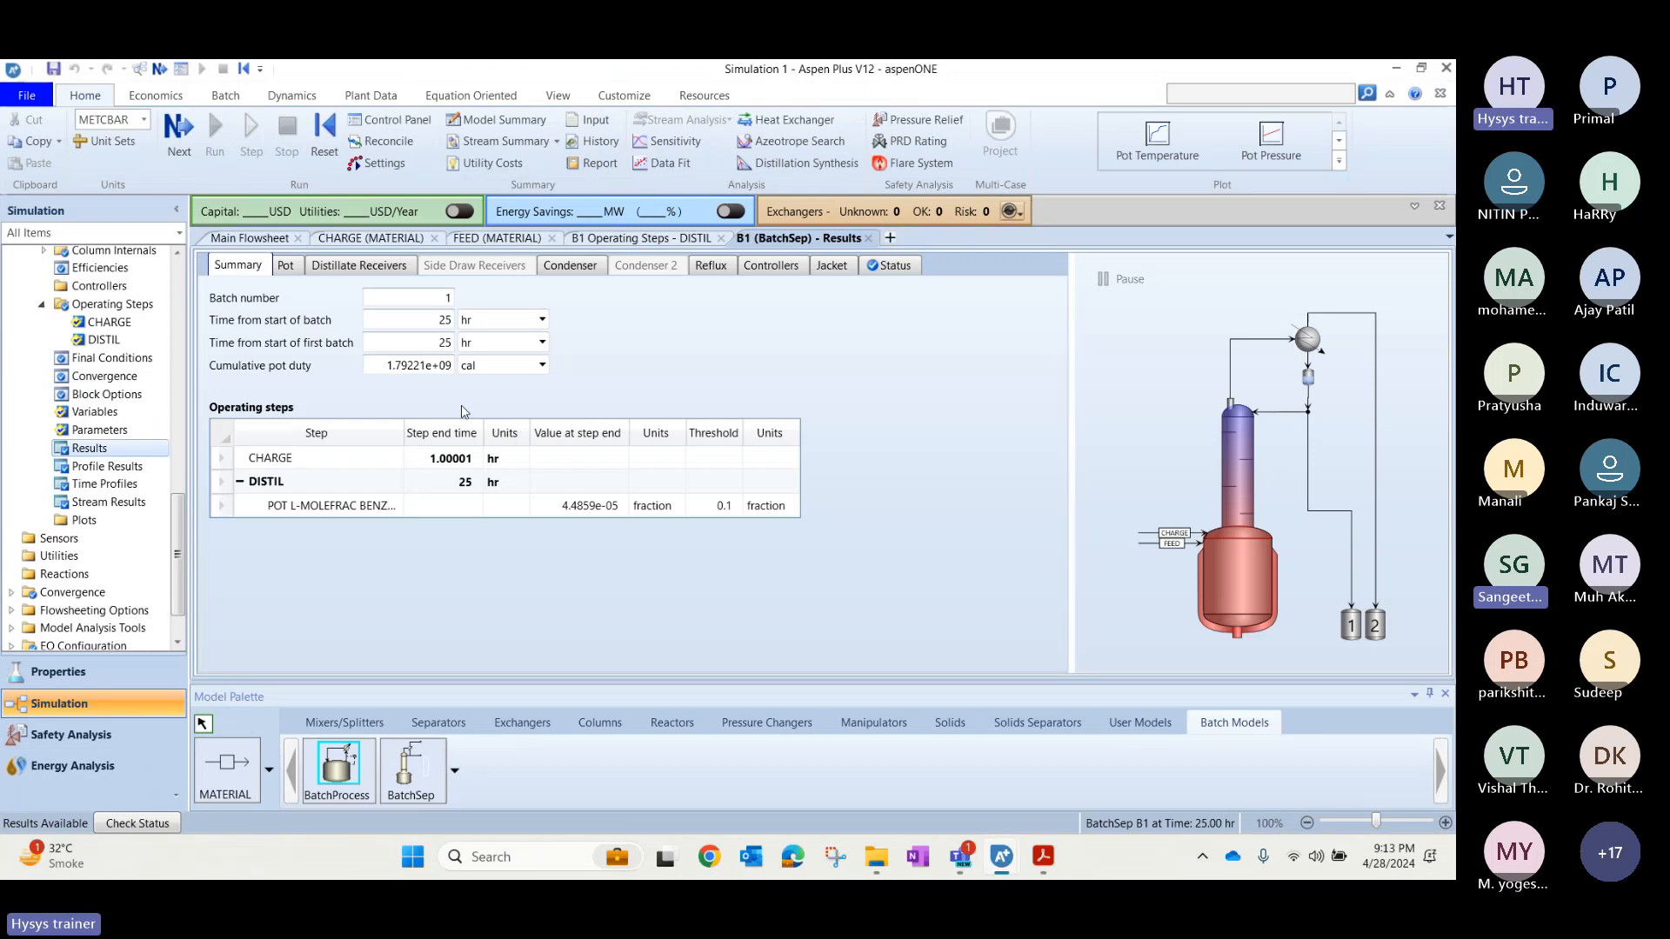
Set the DISTIL step's time limit for reaching the process variable trigger value to 6 hr.
left_click(600, 240)
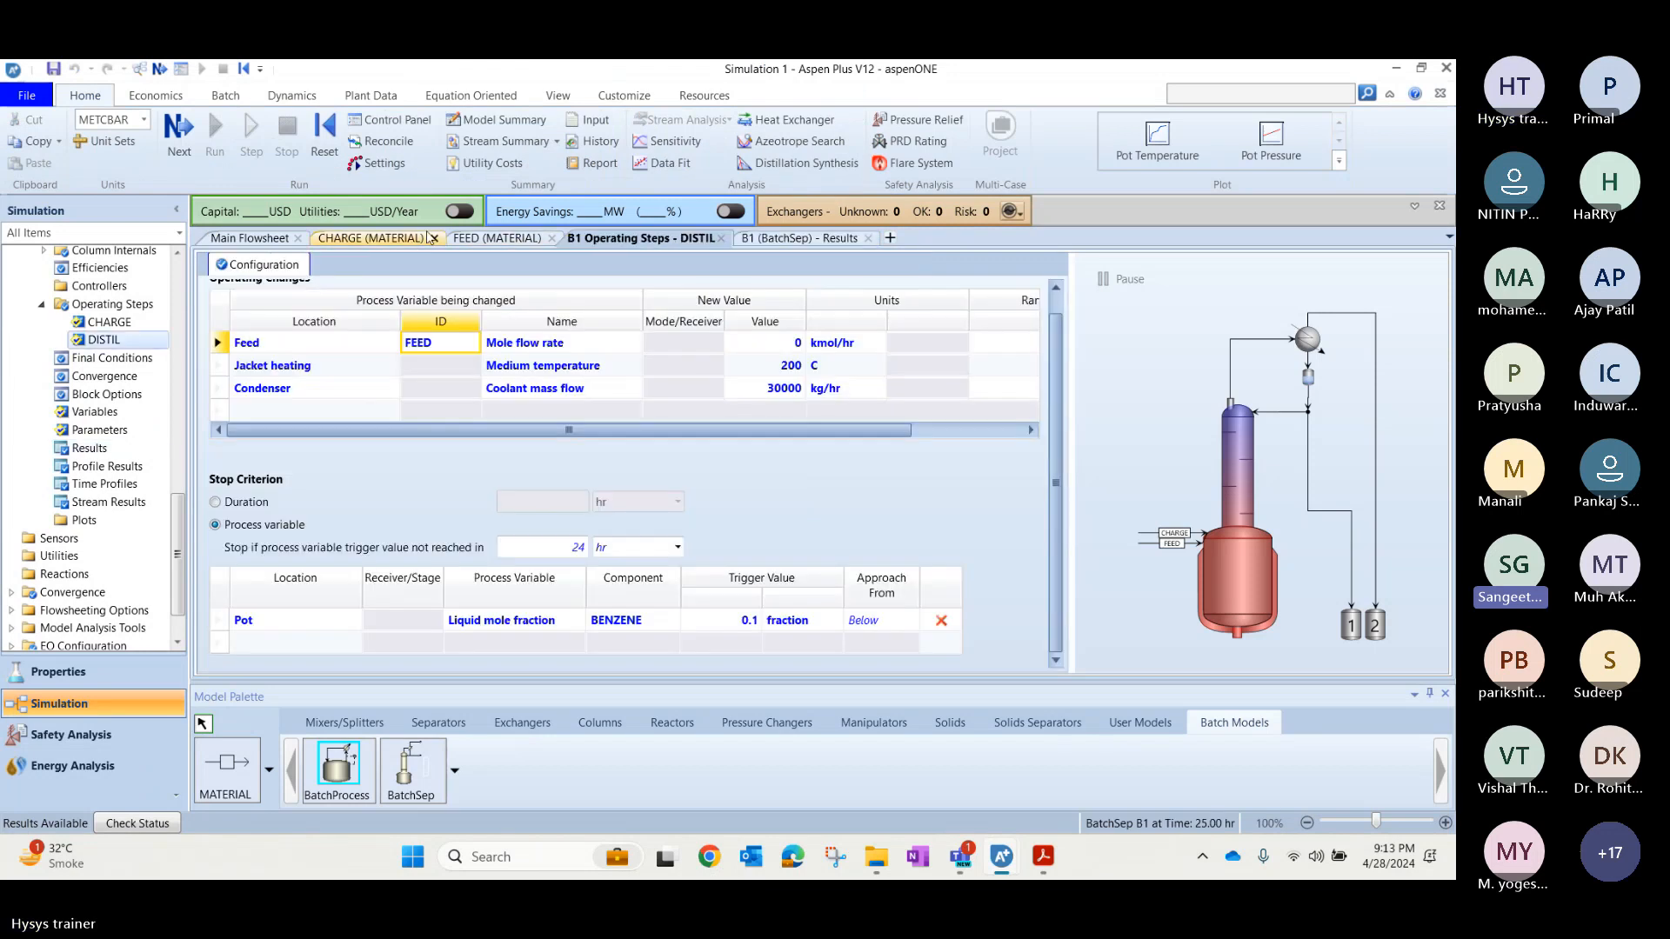
left_click(555, 550)
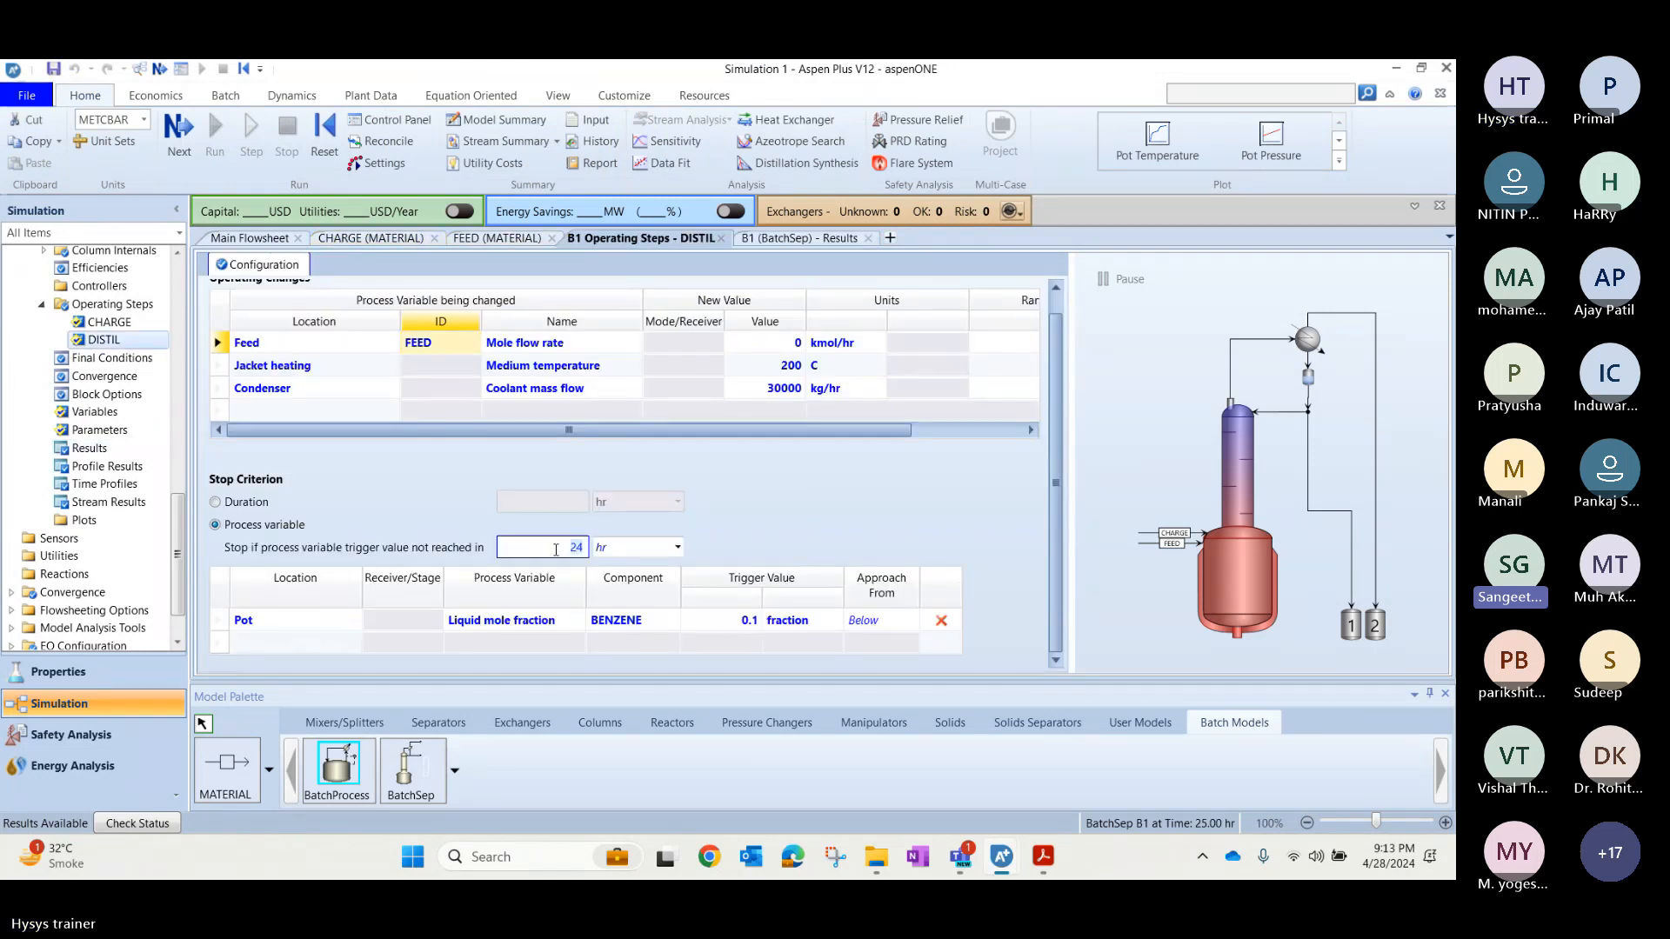
type("6")
key("Return")
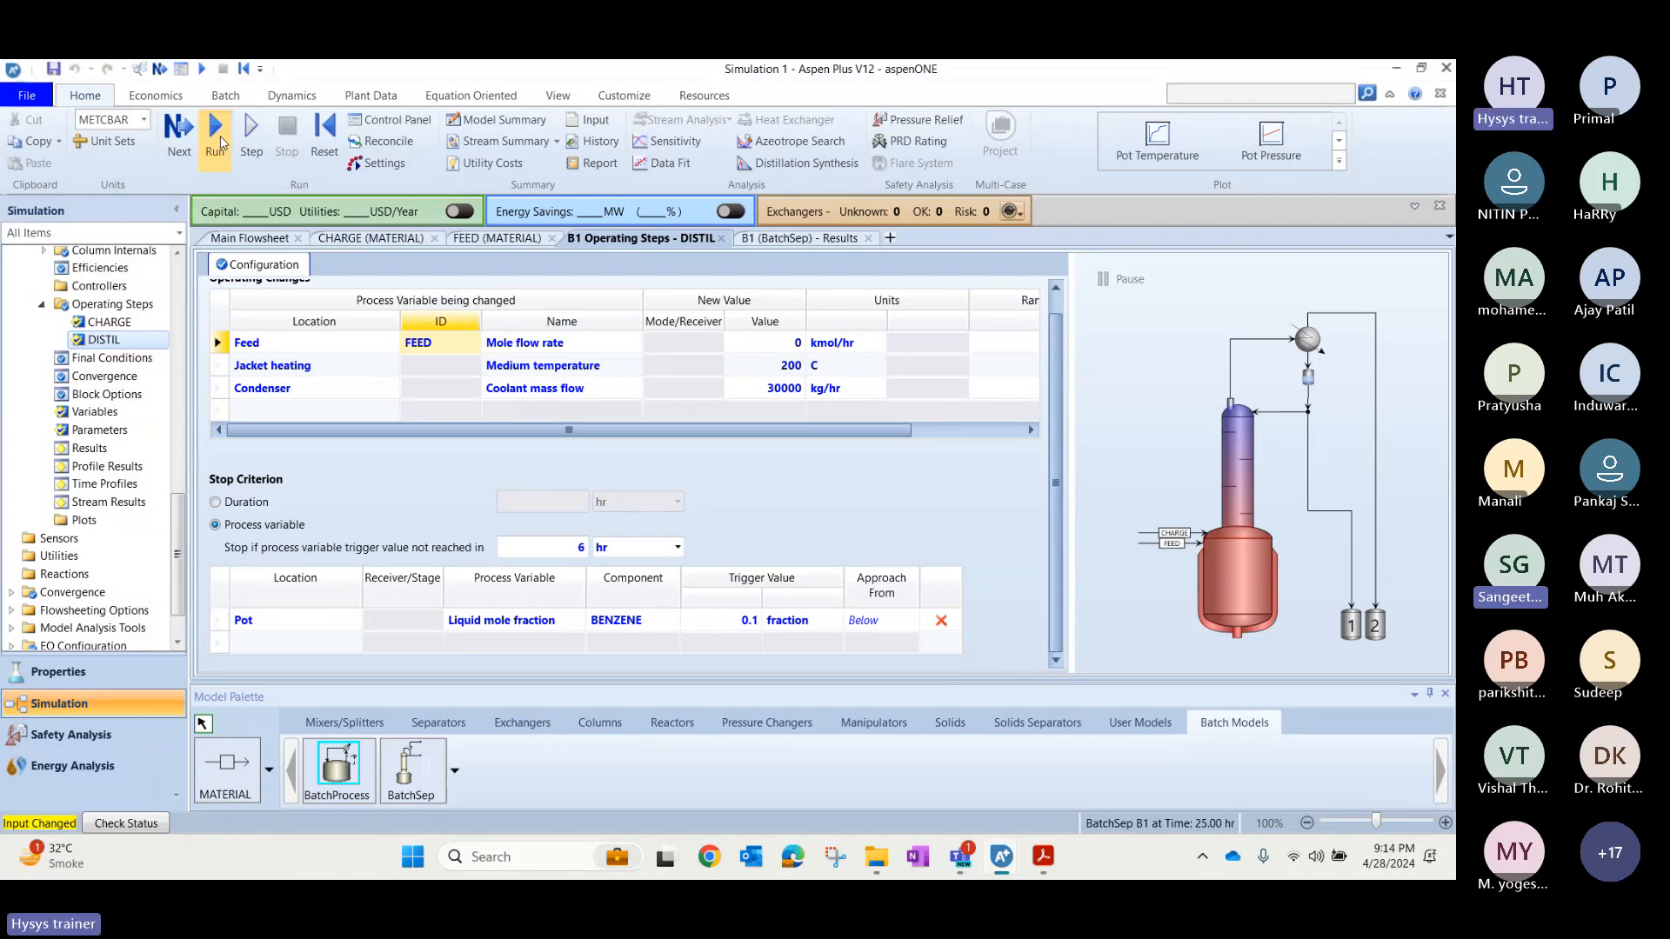
Rerun the simulation with the new time limit and check B1's results summary.
left_click(215, 139)
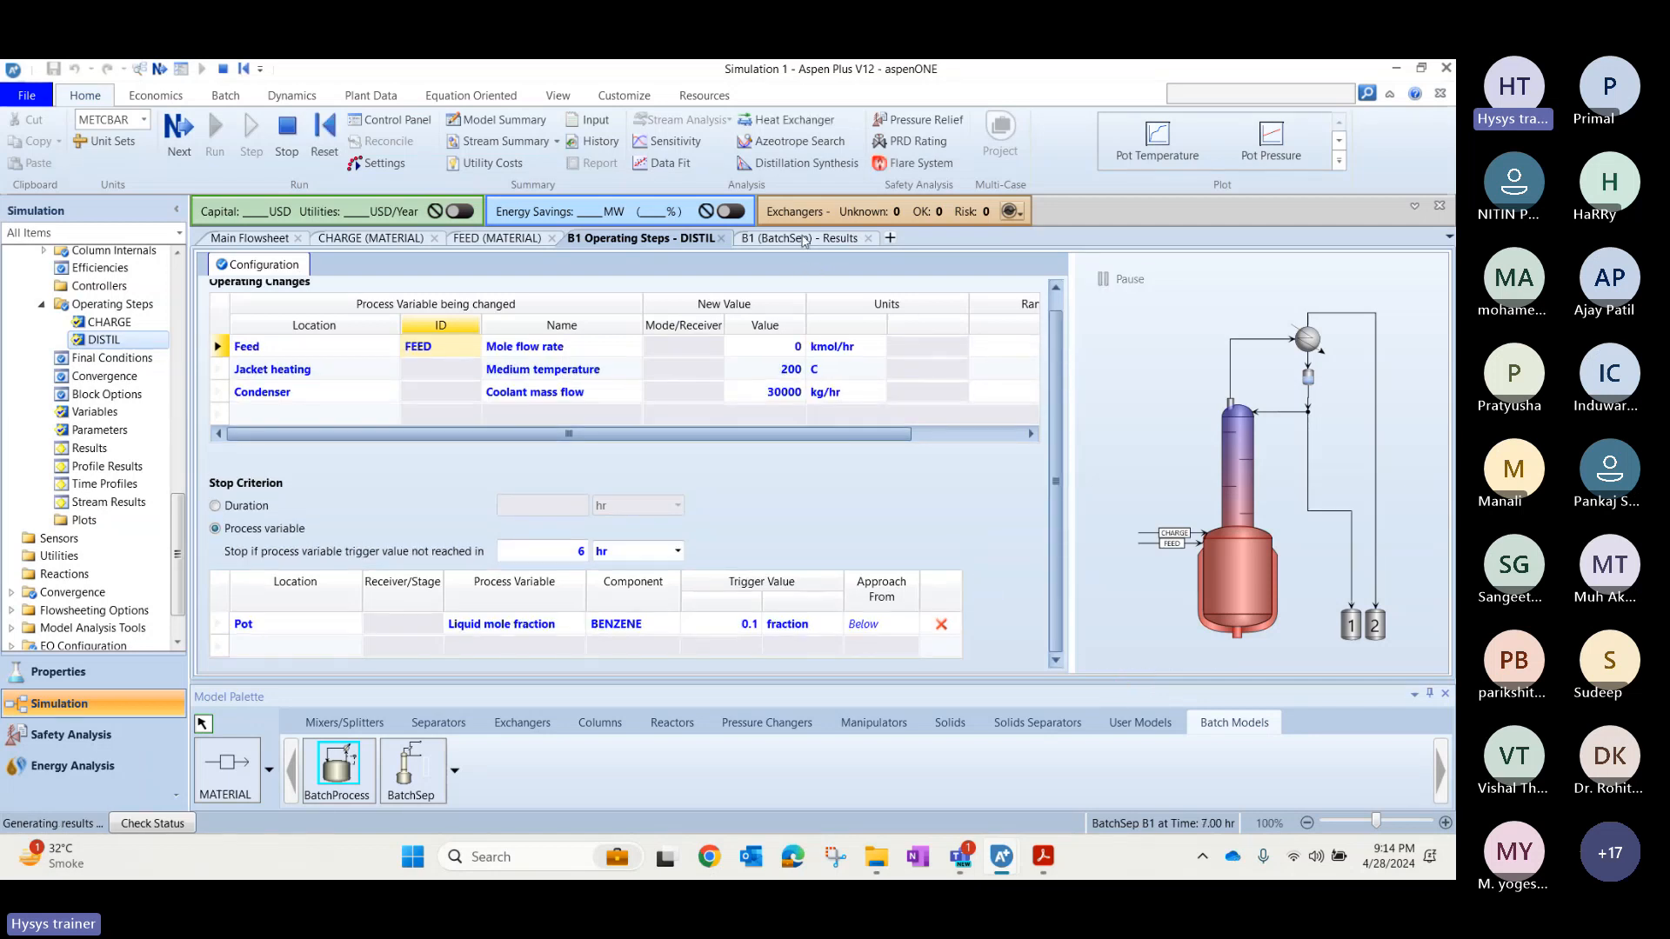
left_click(803, 239)
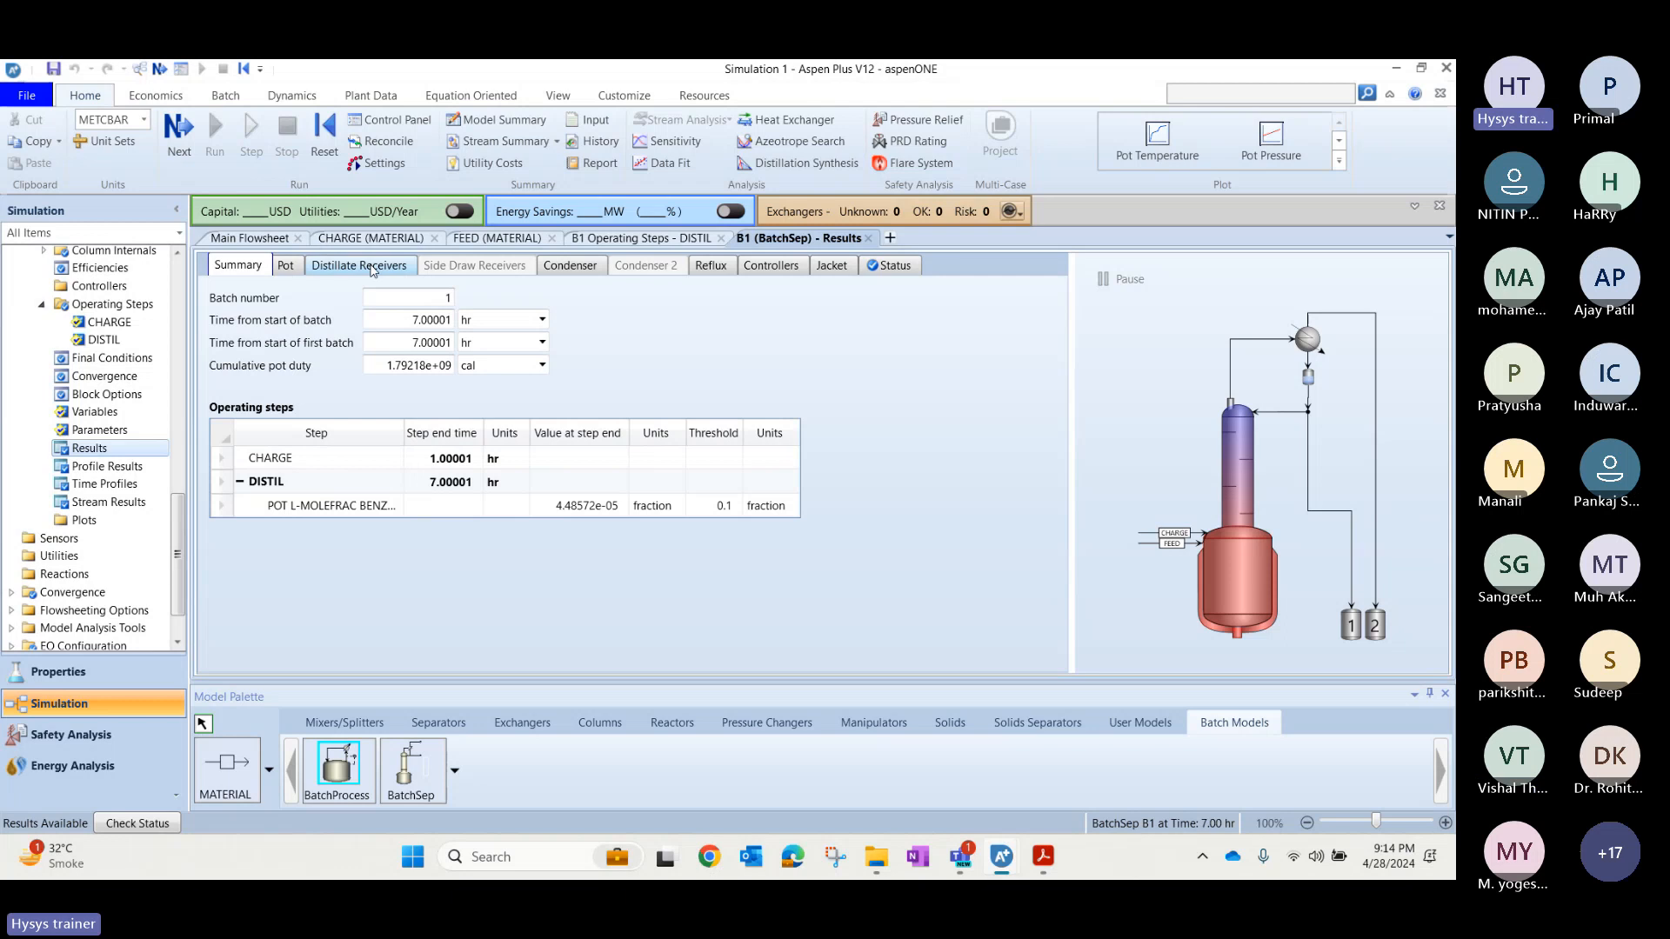
left_click(236, 240)
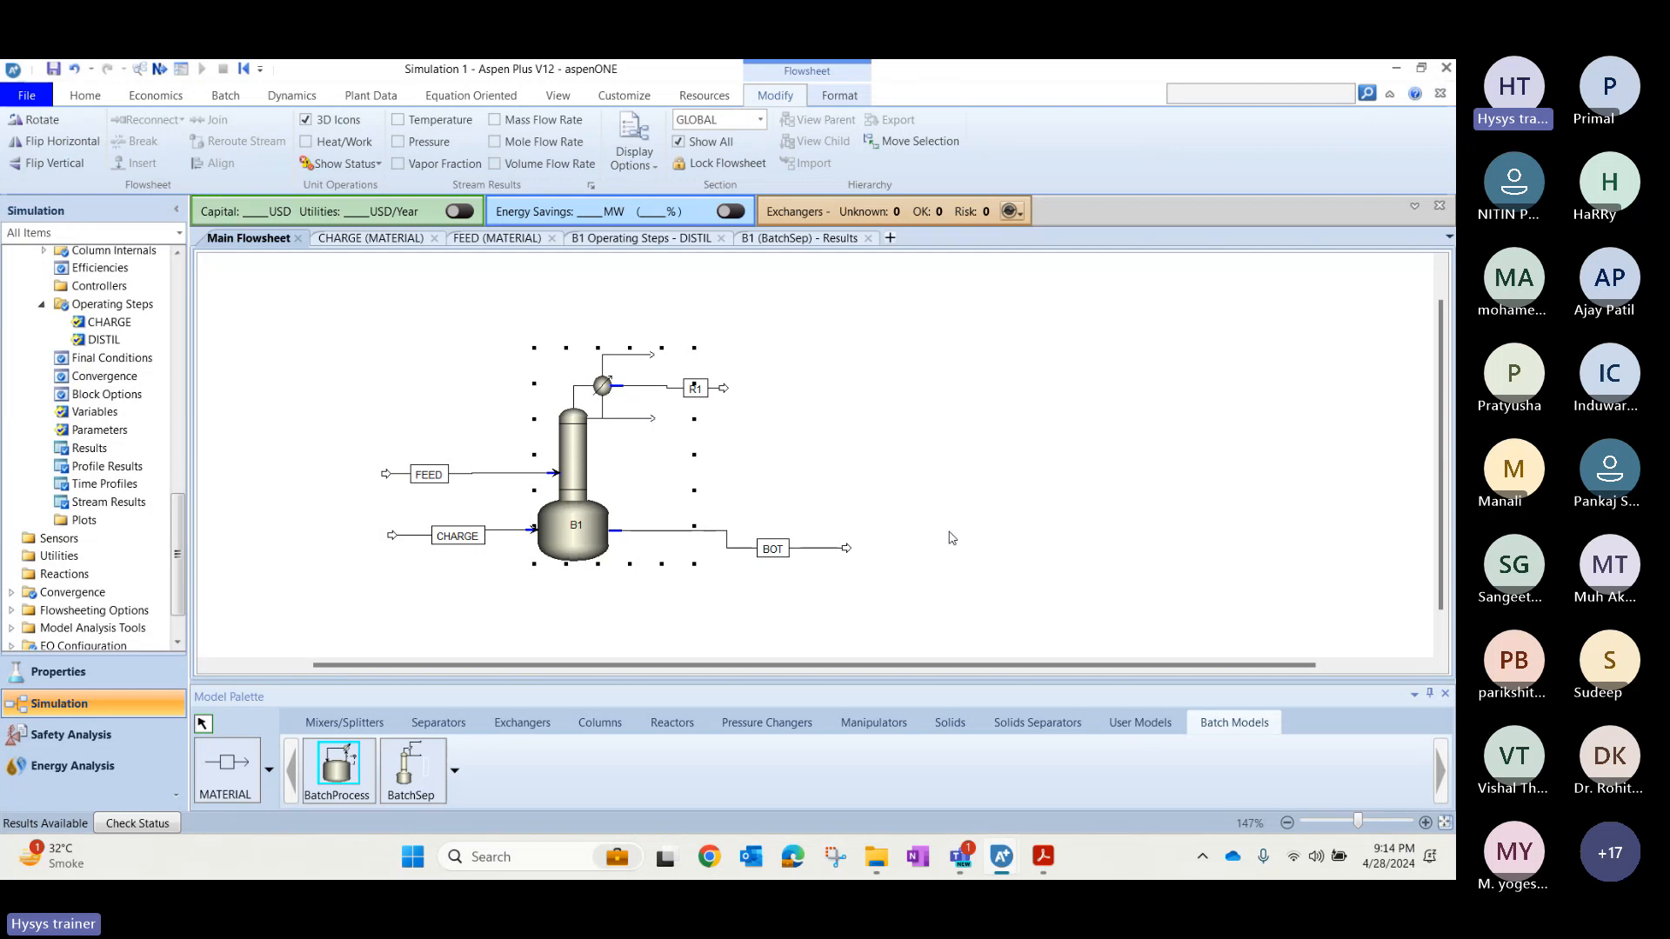
Switch to the Teams webinar, admit the participant waiting in the lobby and return to Aspen Plus.
mouse_move(960, 856)
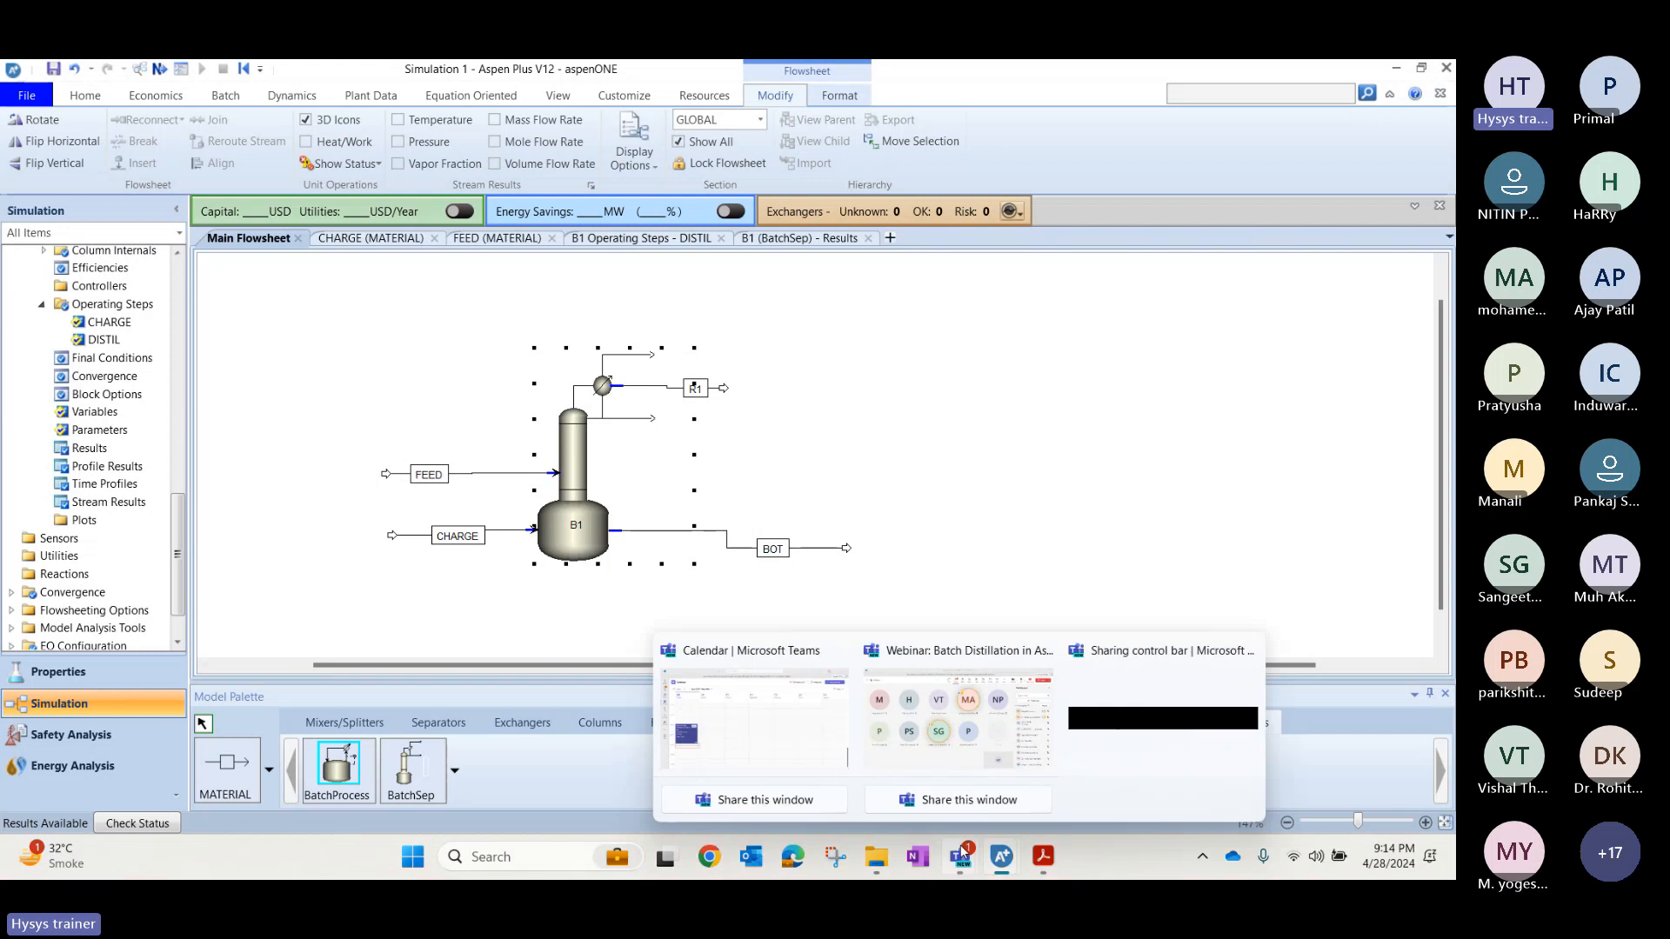
left_click(943, 809)
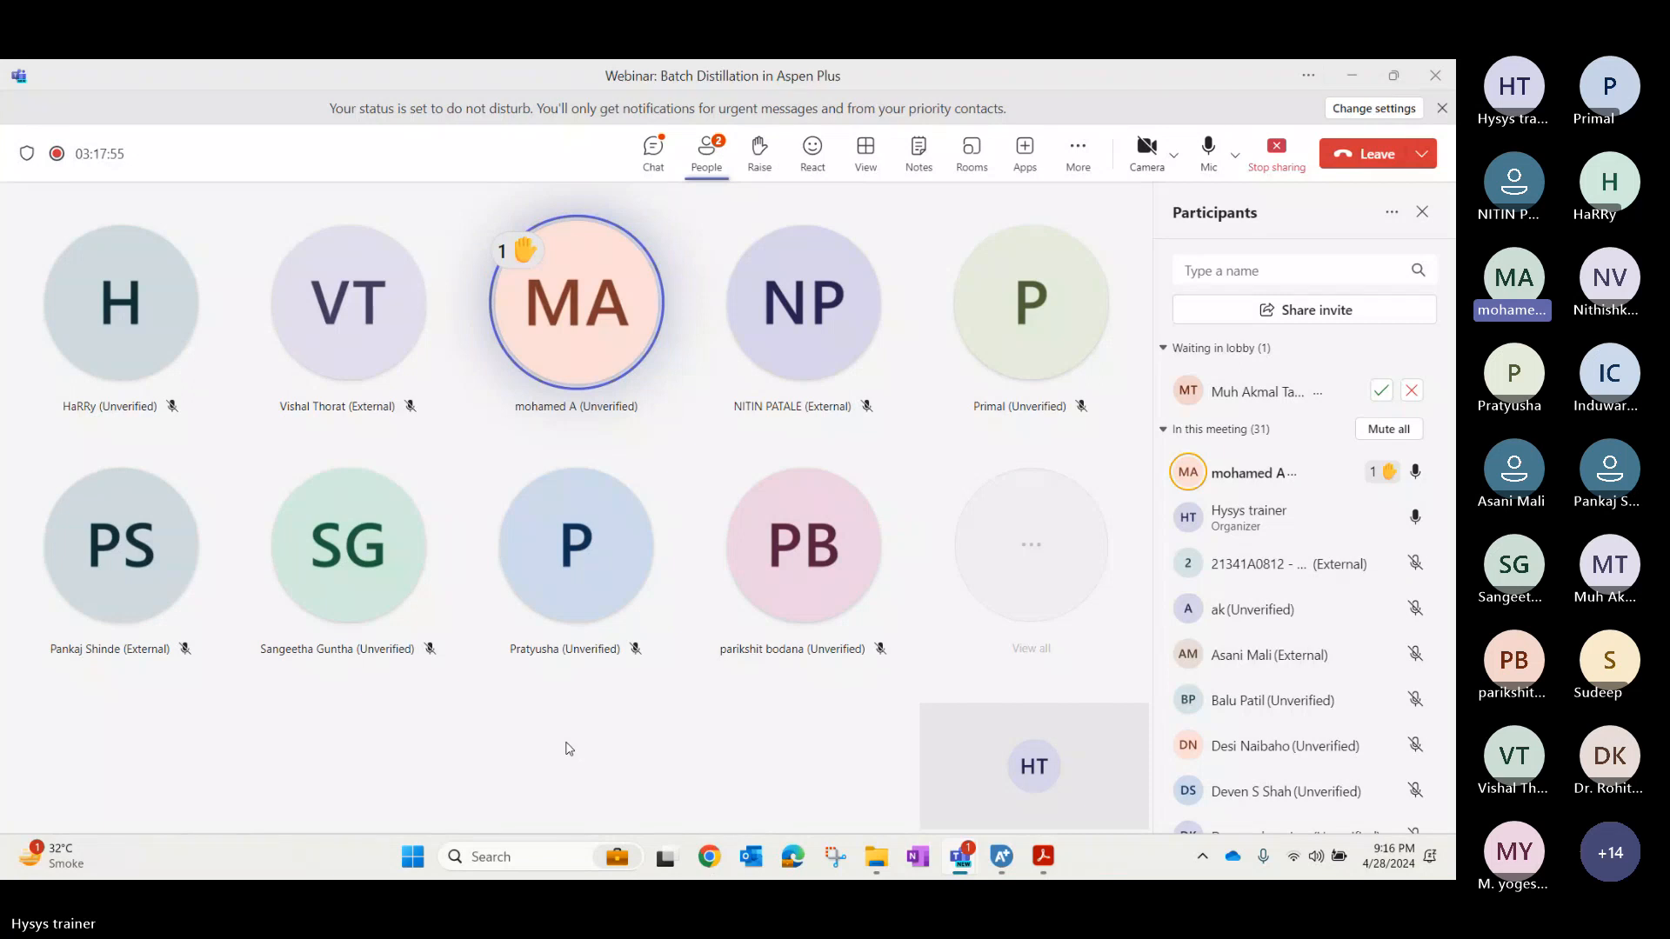
left_click(1381, 390)
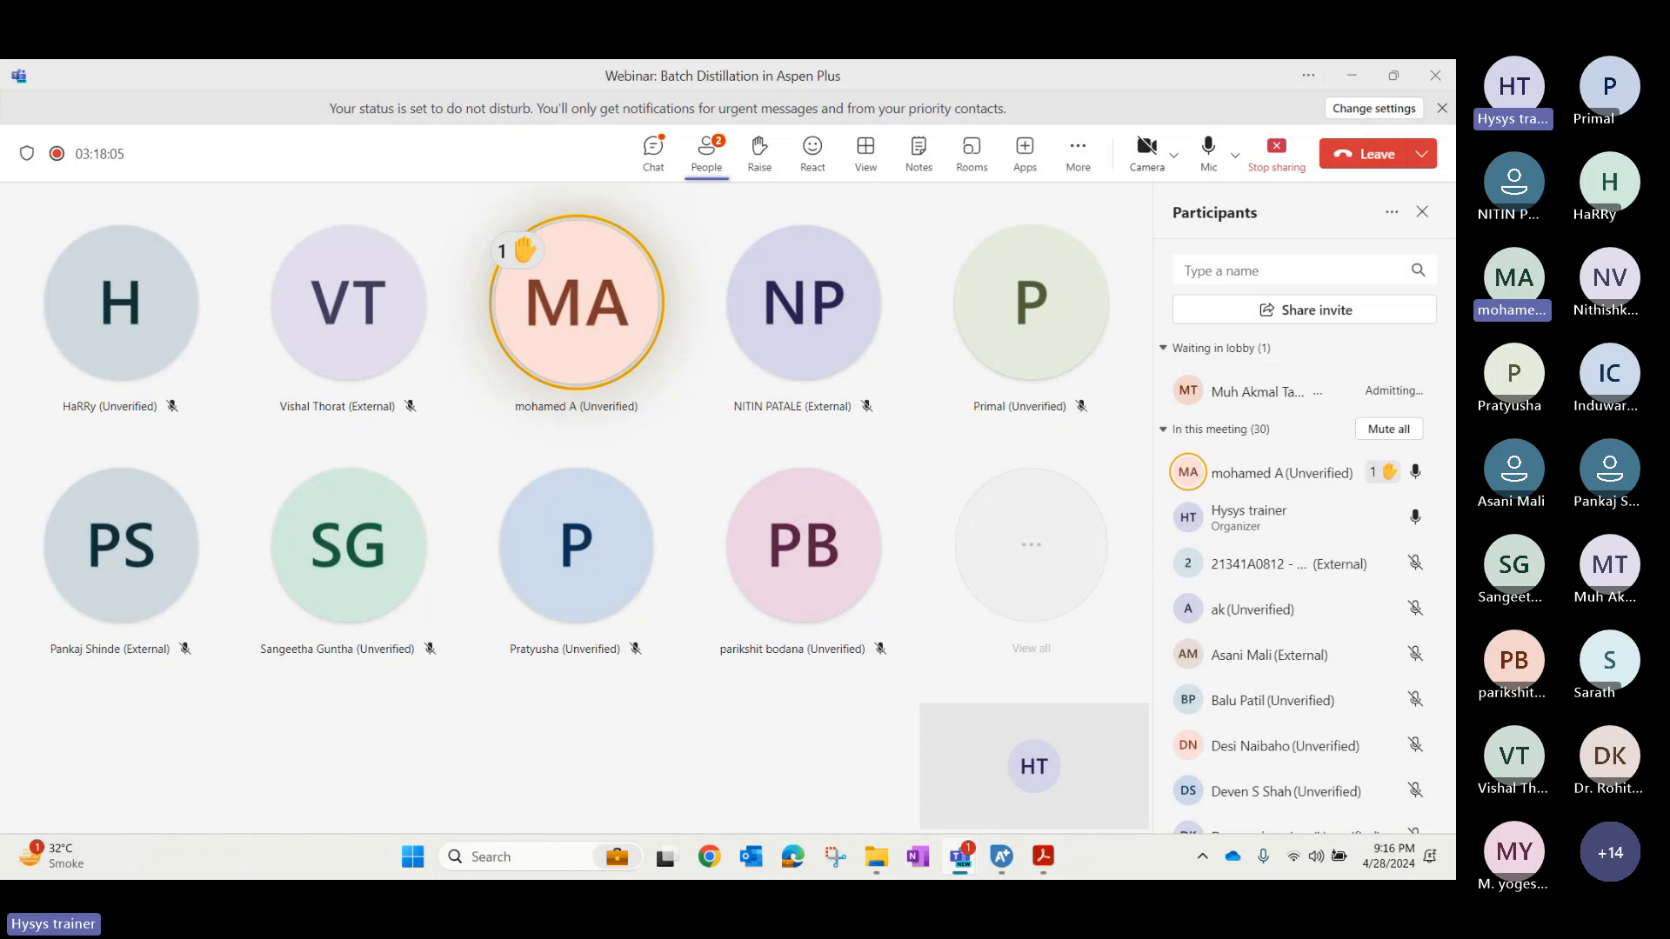
key("alt+Tab")
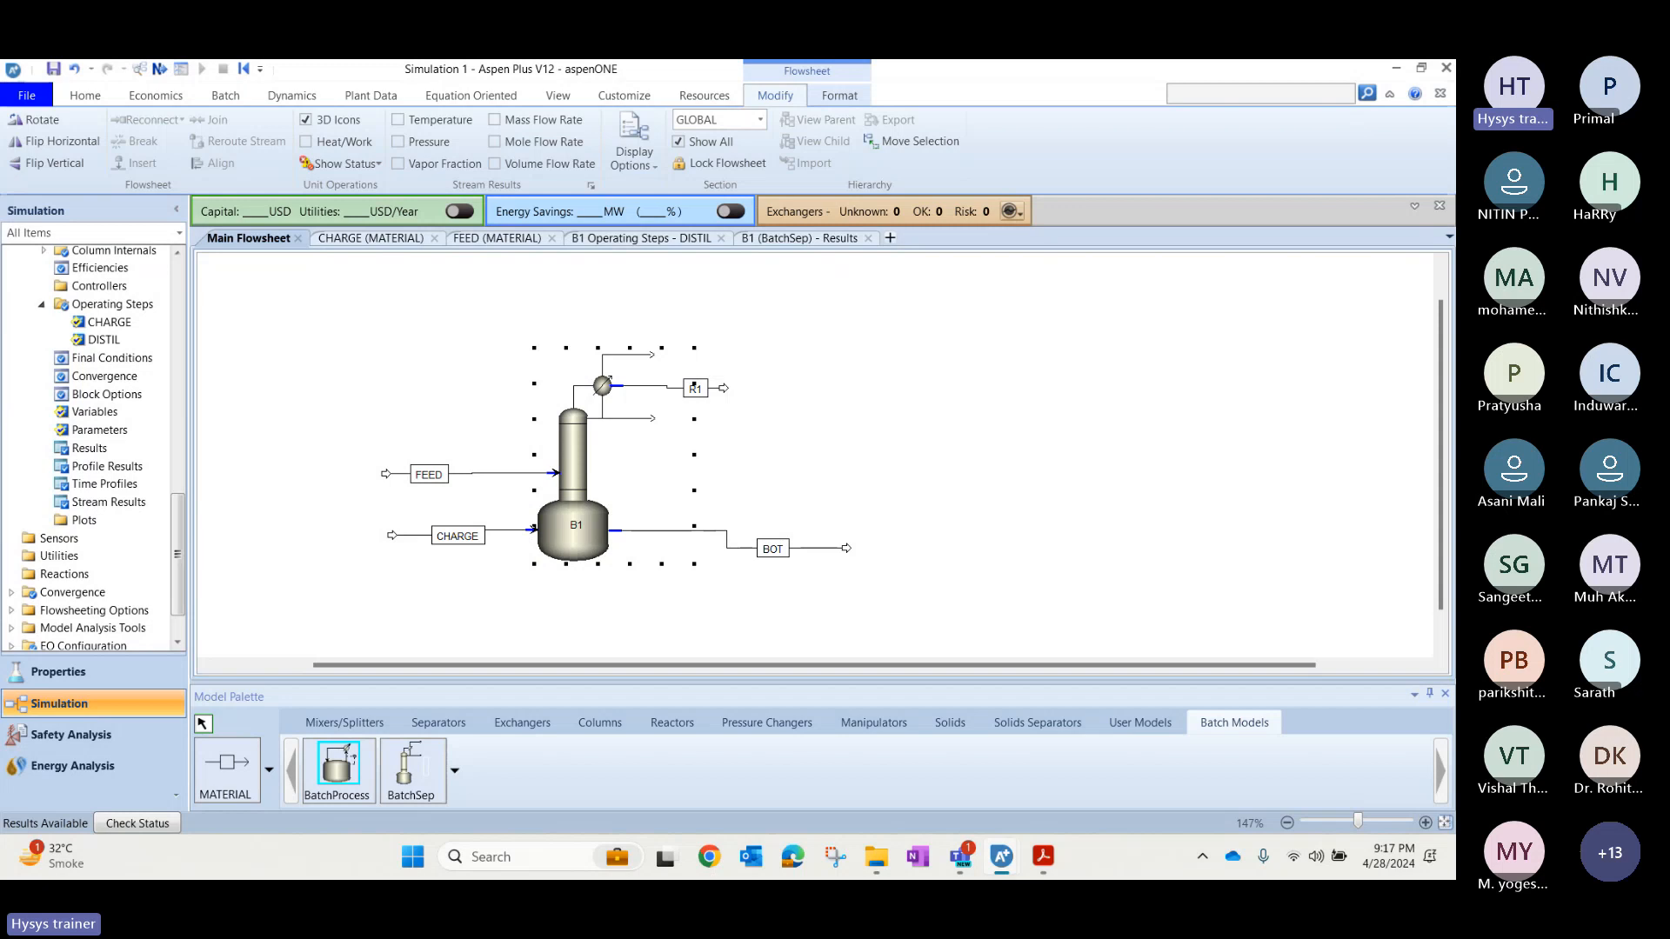
Open block B1's Setup configuration form from the flowsheet.
left_click(574, 525)
left_click(577, 552)
double_click(576, 553)
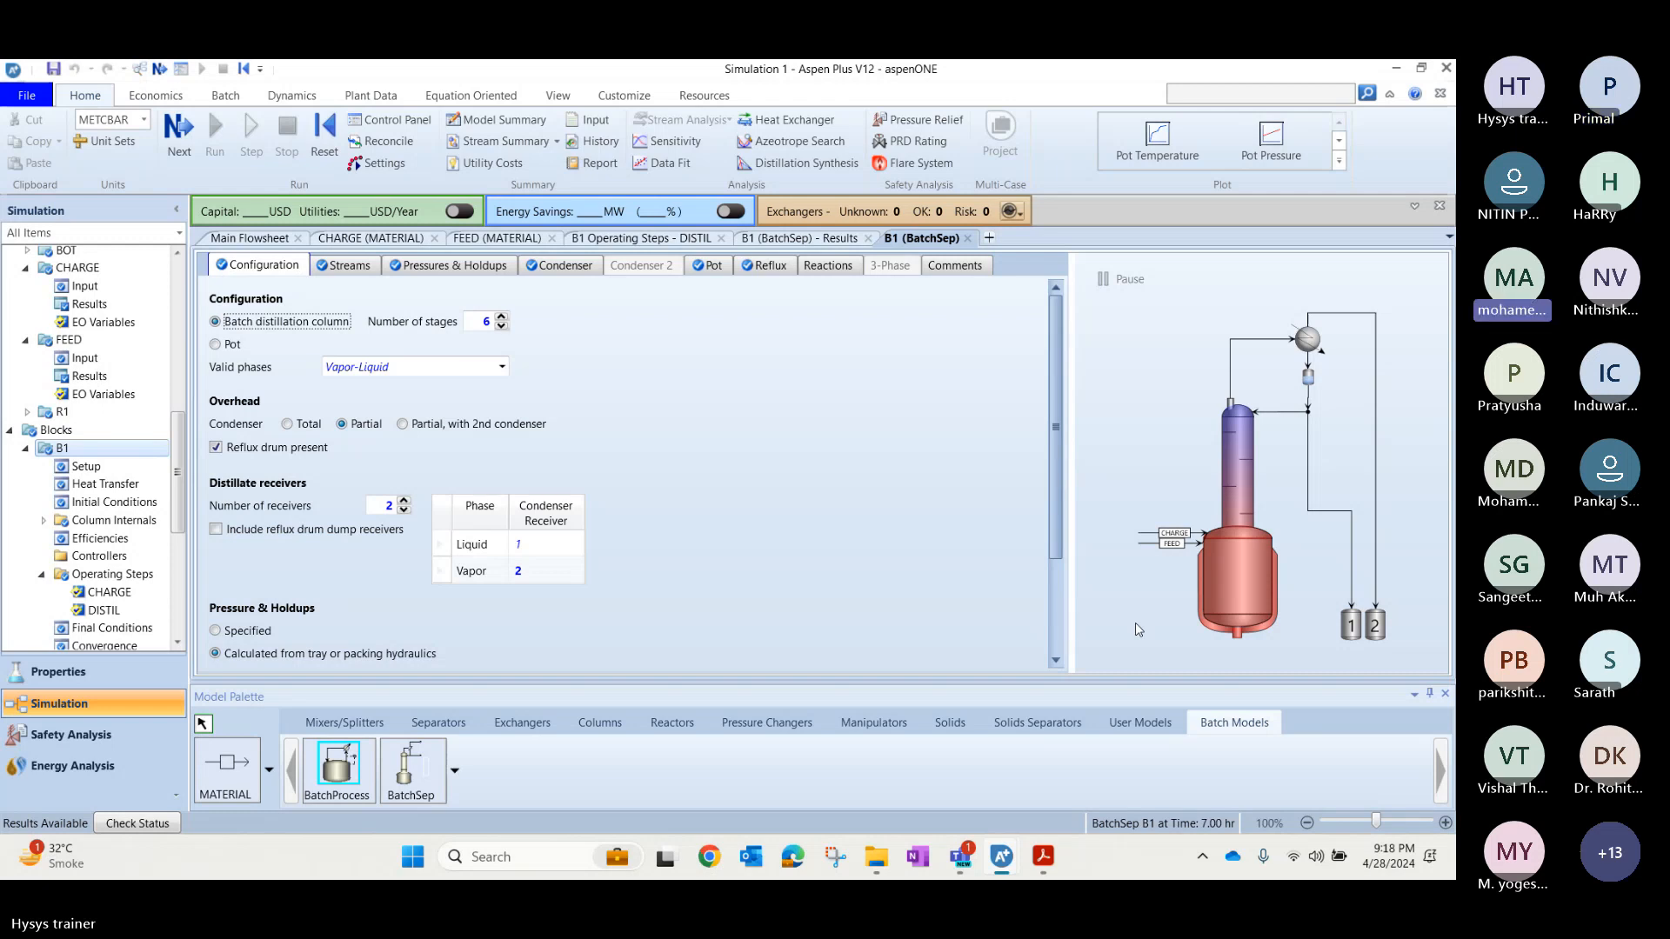
Return to the Teams webinar and admit the next participant from the lobby.
key("alt+Tab")
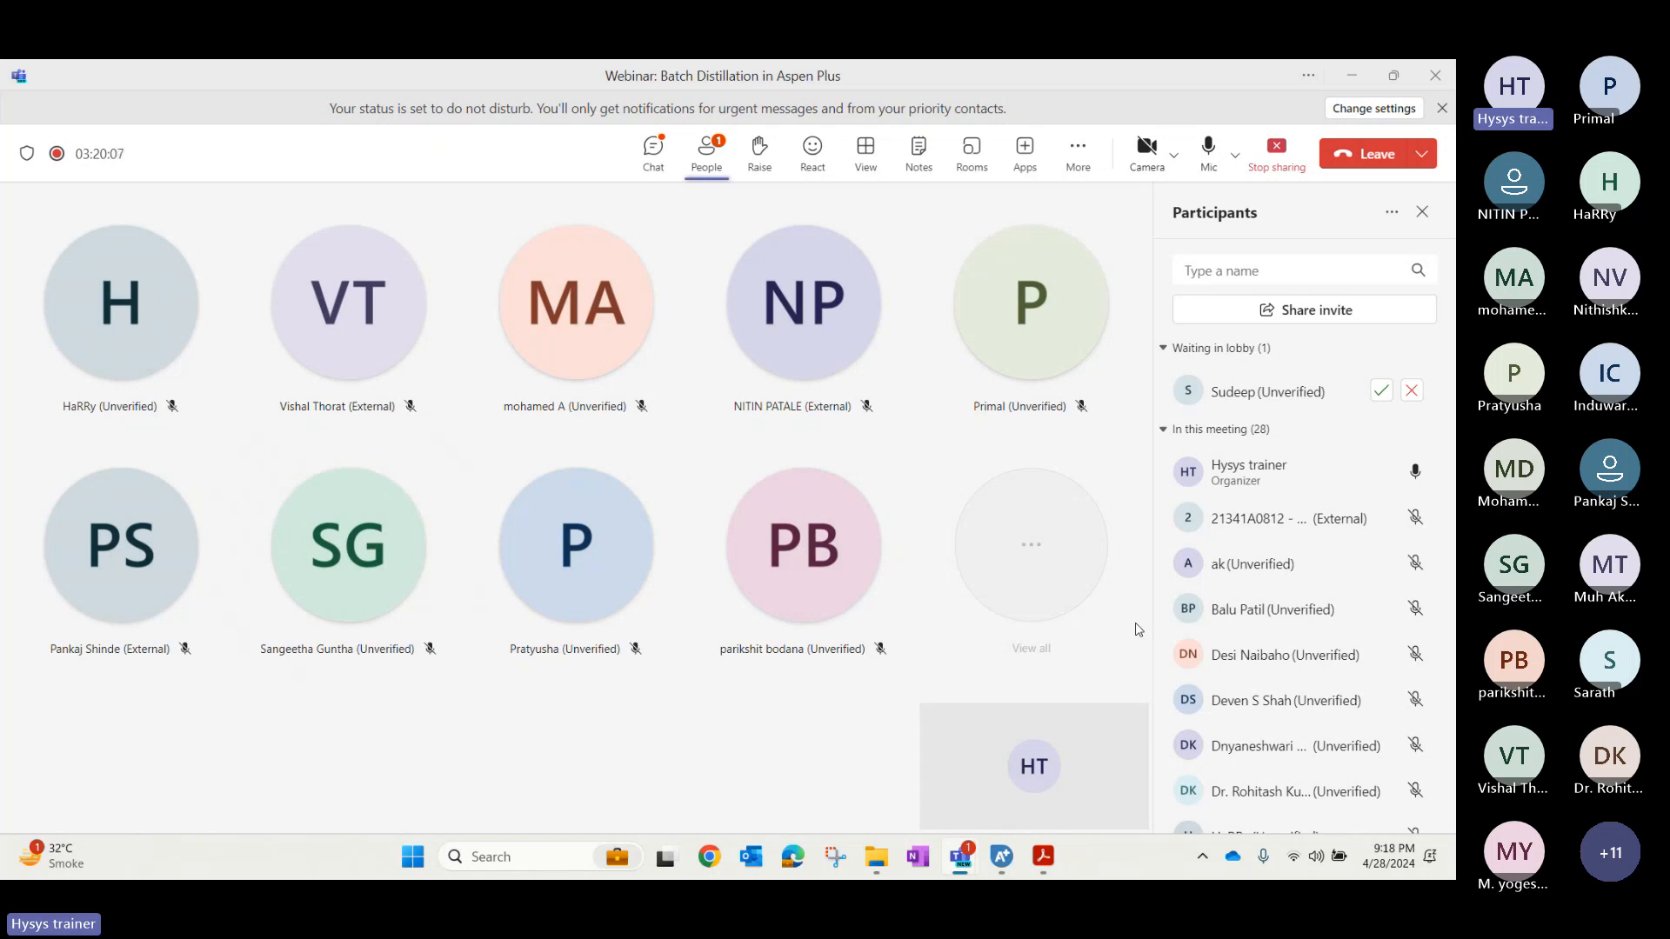
left_click(1381, 391)
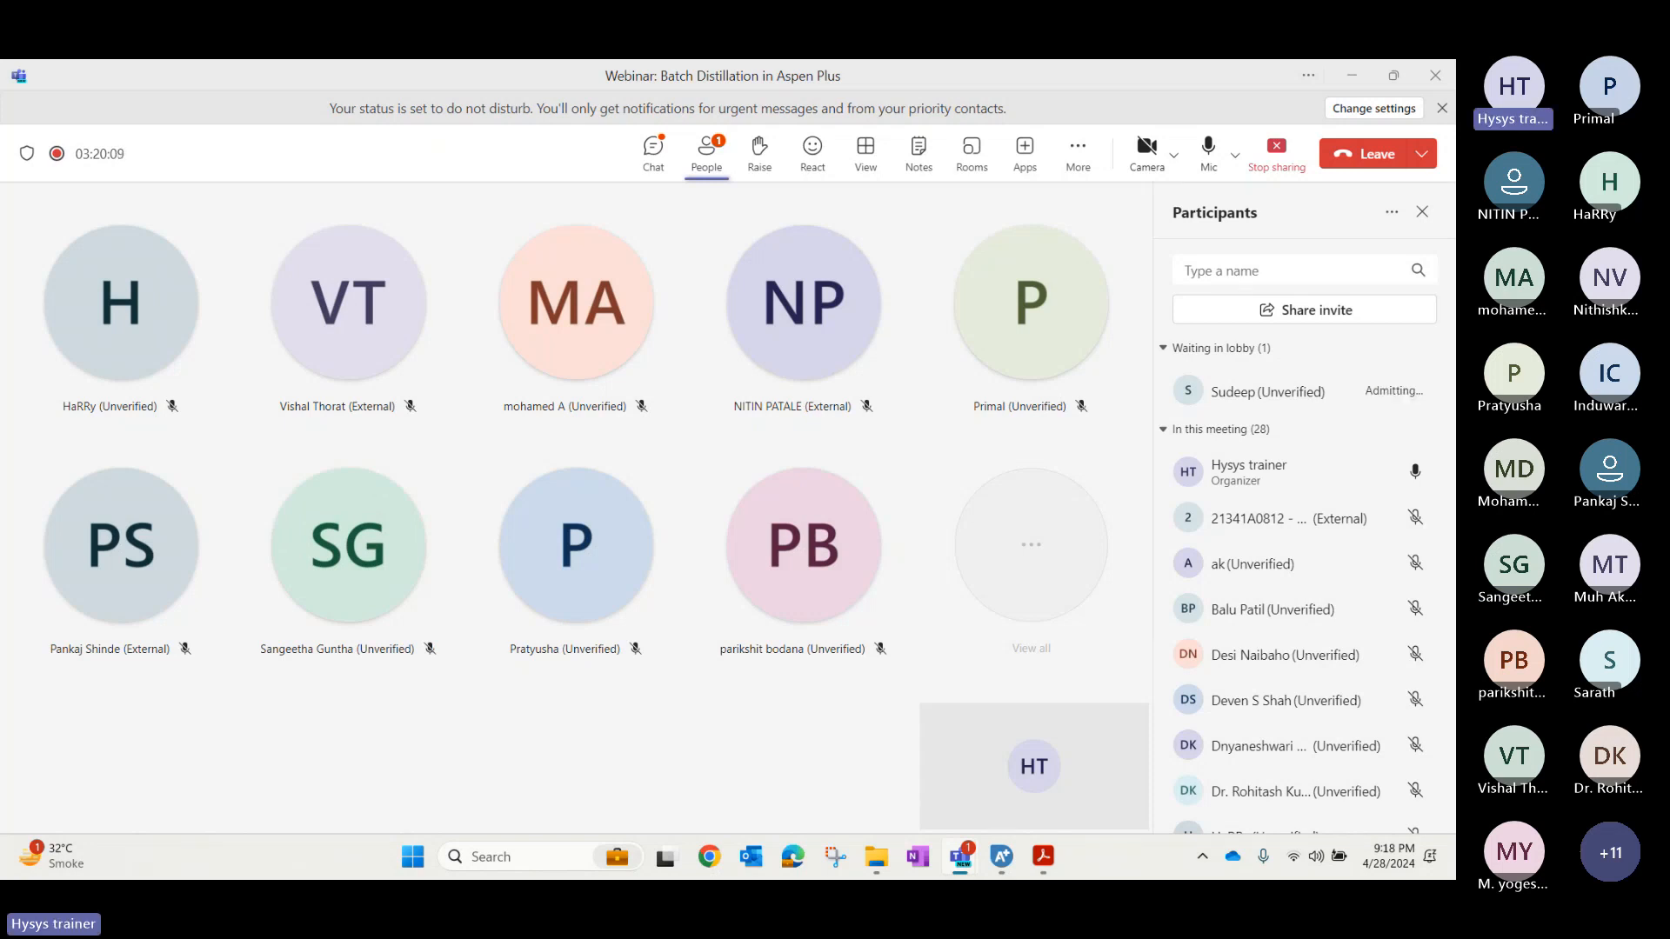